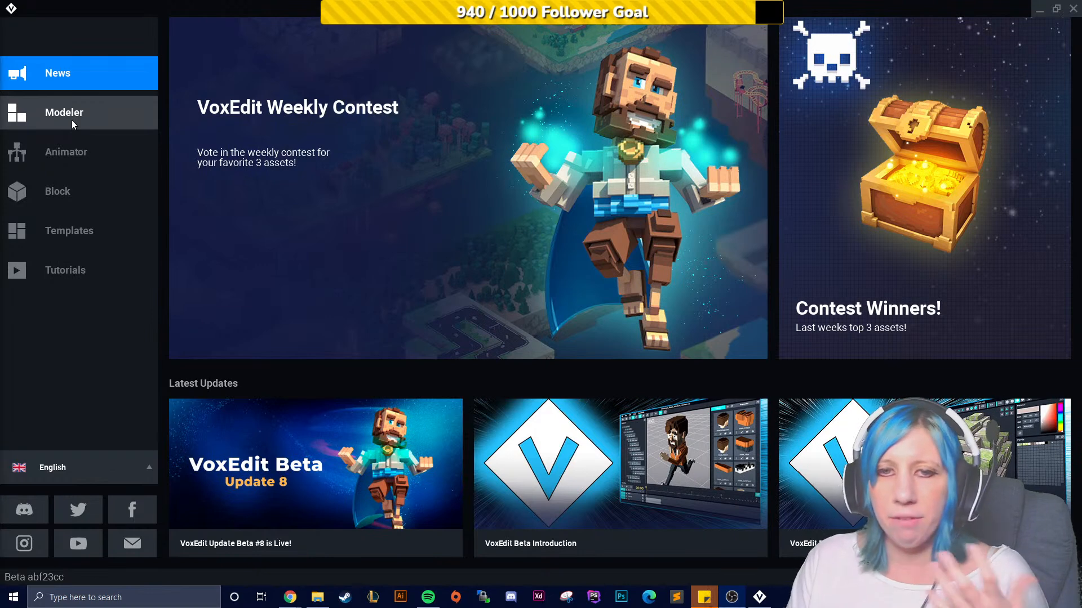
- Open the recent table.vxm model in the Modeler, look around it, and close it to the start screen, saving changes
{"action": "left_click", "coordinate": [107, 116]}
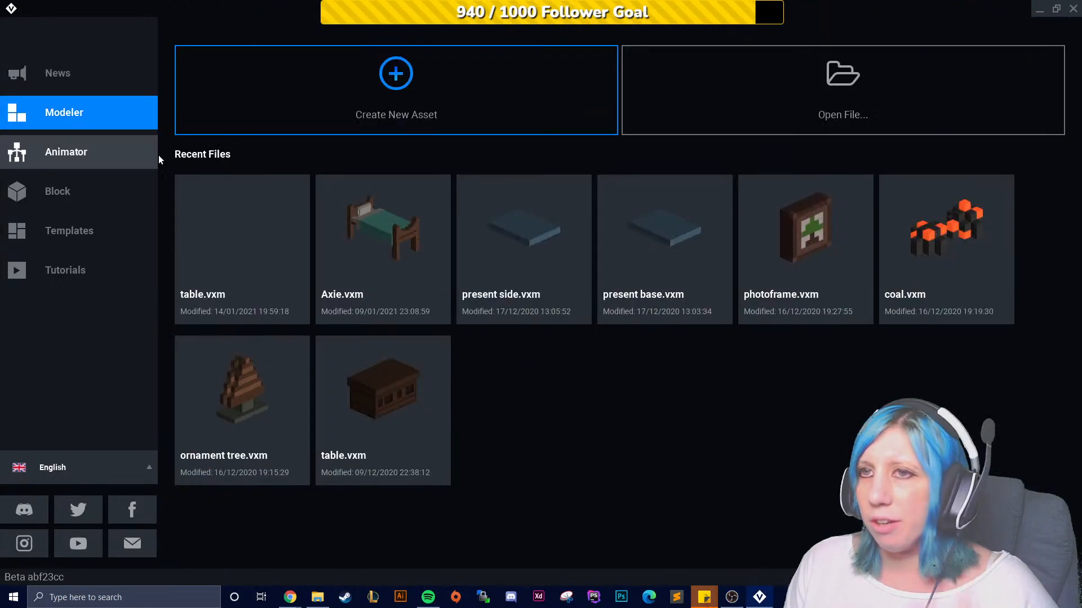
{"action": "left_click", "coordinate": [230, 252]}
{"action": "right_click_drag", "start_coordinate": [480, 430], "coordinate": [569, 418]}
{"action": "right_click_drag", "start_coordinate": [442, 414], "coordinate": [479, 411]}
{"action": "right_click_drag", "start_coordinate": [544, 384], "coordinate": [548, 382]}
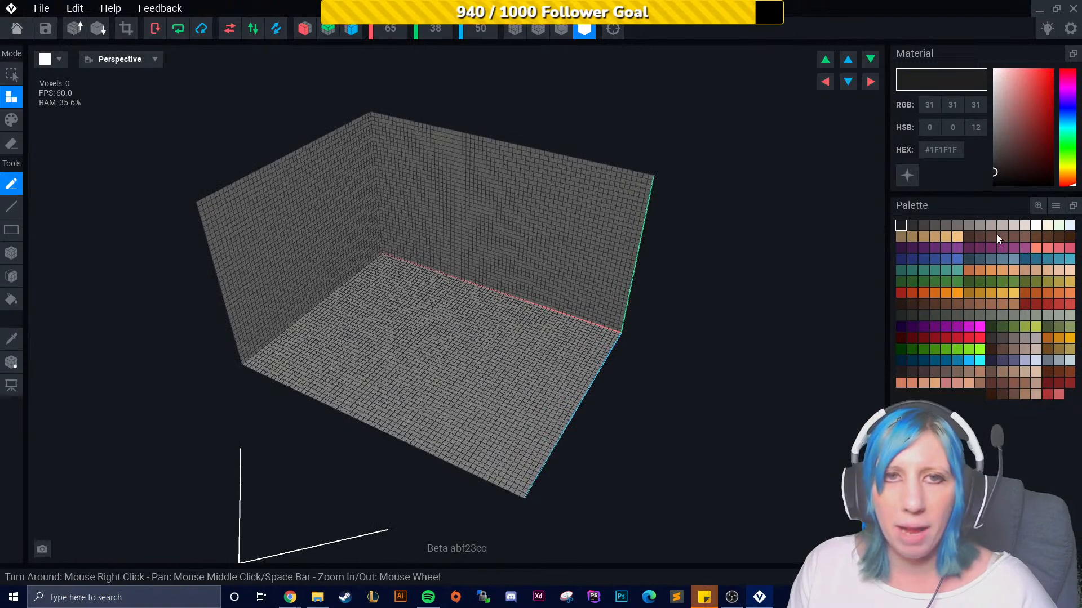
{"action": "scroll", "coordinate": [560, 412], "scroll_direction": "up", "scroll_amount": 5}
{"action": "right_click_drag", "start_coordinate": [563, 432], "coordinate": [565, 428]}
{"action": "left_click", "coordinate": [24, 37]}
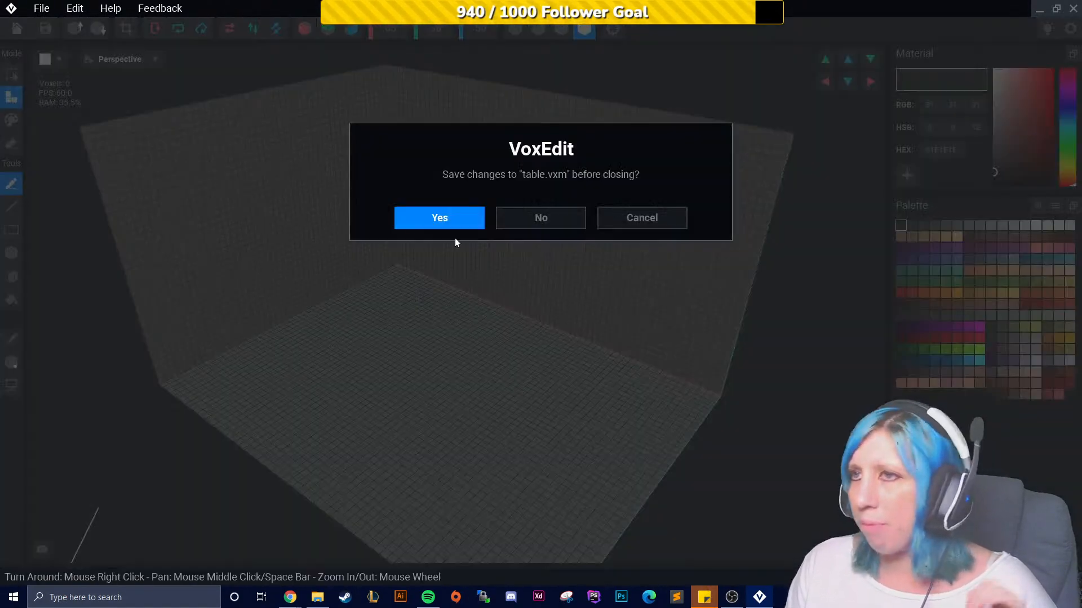
{"action": "left_click", "coordinate": [463, 213]}
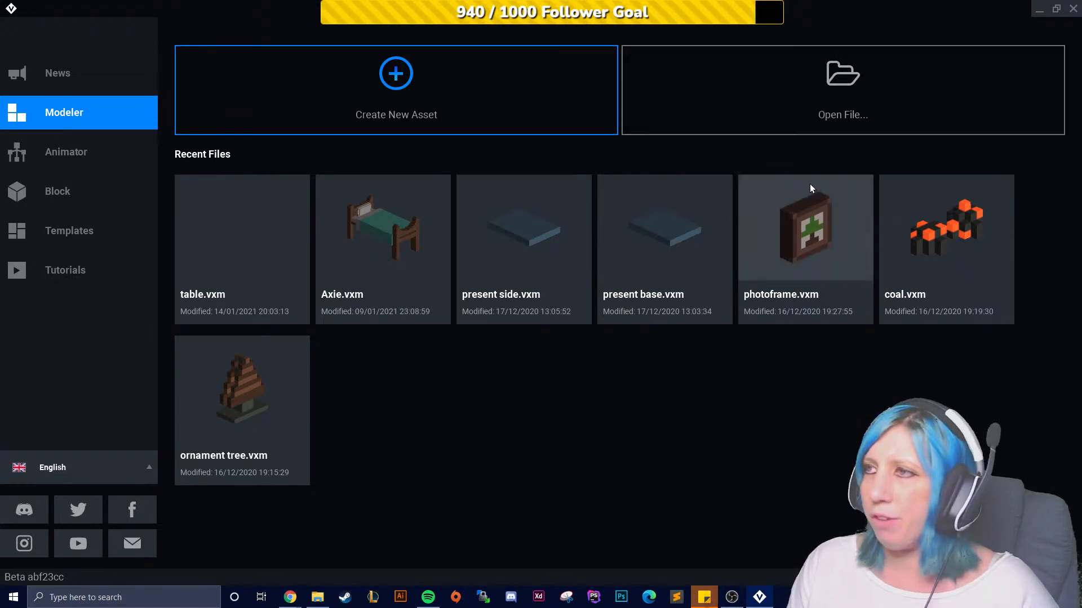
{"action": "left_click", "coordinate": [423, 105]}
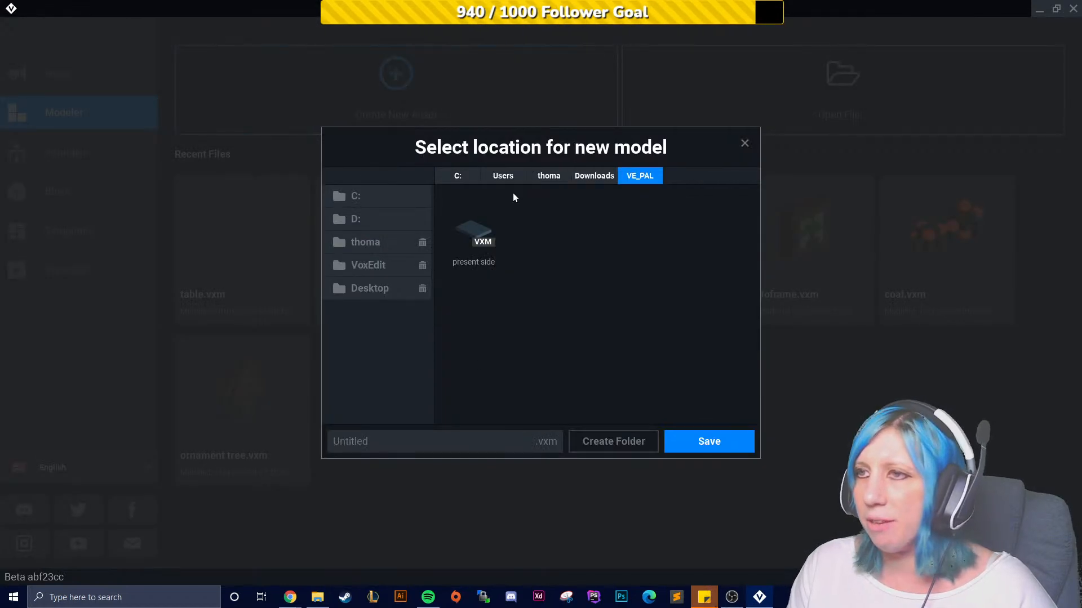
{"action": "left_click", "coordinate": [381, 265]}
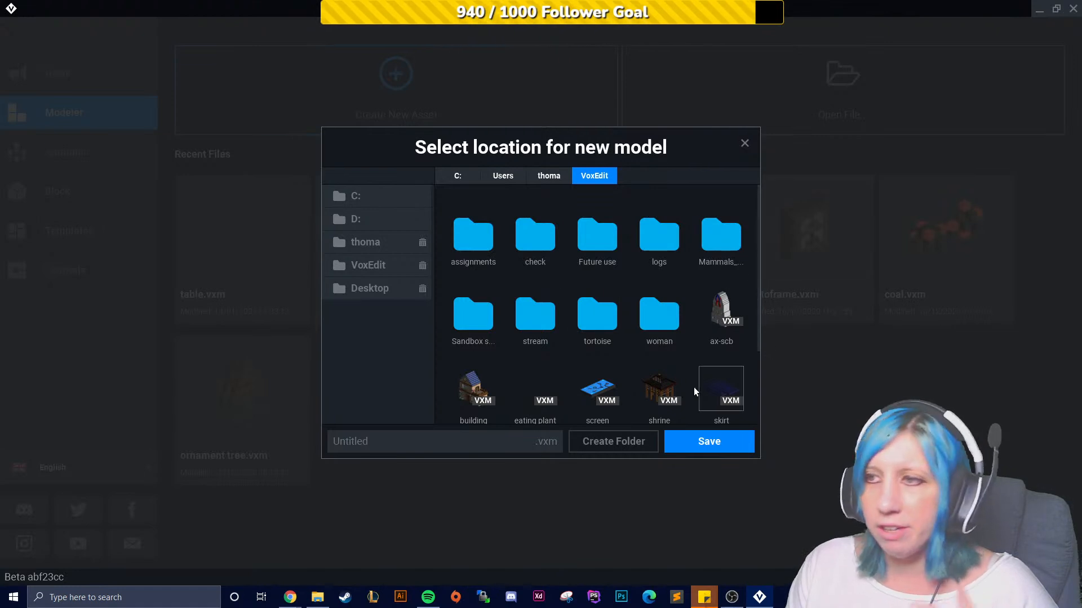
{"action": "scroll", "coordinate": [586, 389], "scroll_direction": "down", "scroll_amount": 2}
{"action": "scroll", "coordinate": [531, 393], "scroll_direction": "up", "scroll_amount": 2}
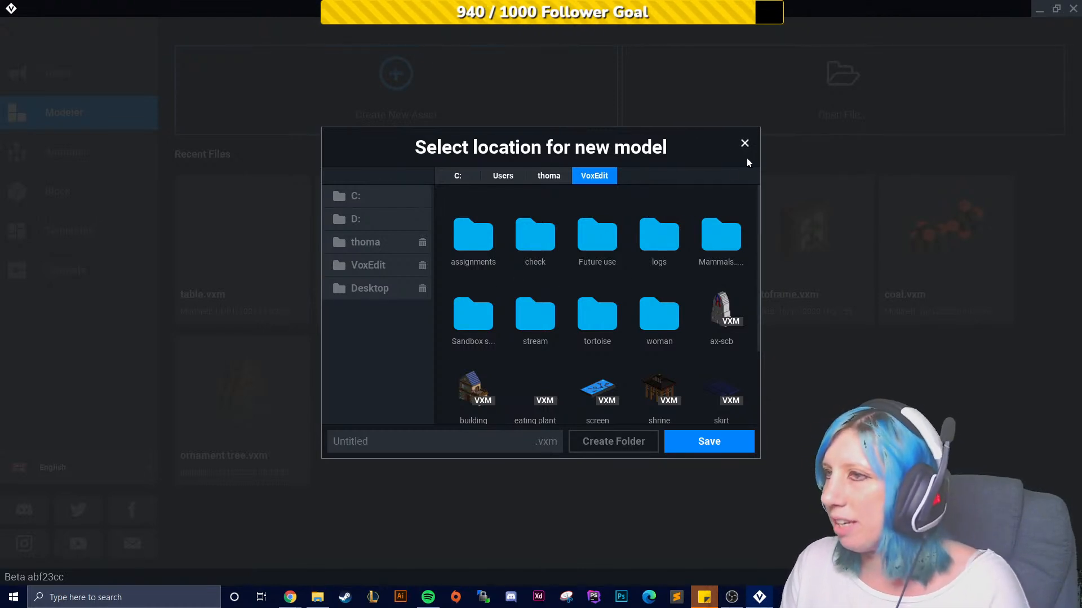
{"action": "left_click", "coordinate": [744, 143]}
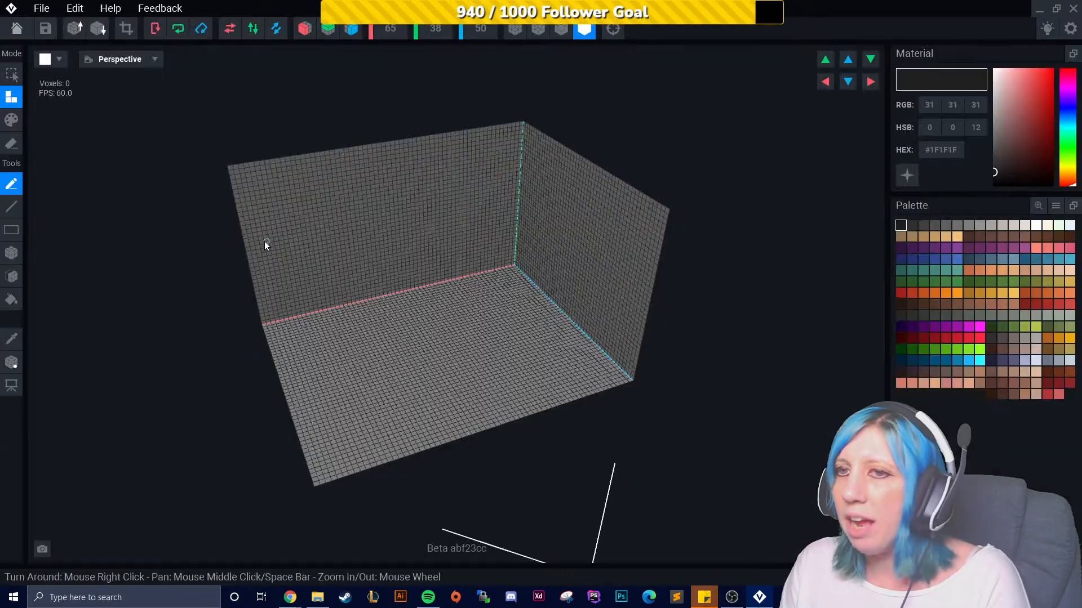
- Reopen table.vxm and mix a material colour of #393454 in an empty palette slot with the colour picker
{"action": "left_click", "coordinate": [265, 241]}
{"action": "right_click_drag", "start_coordinate": [758, 407], "coordinate": [702, 397]}
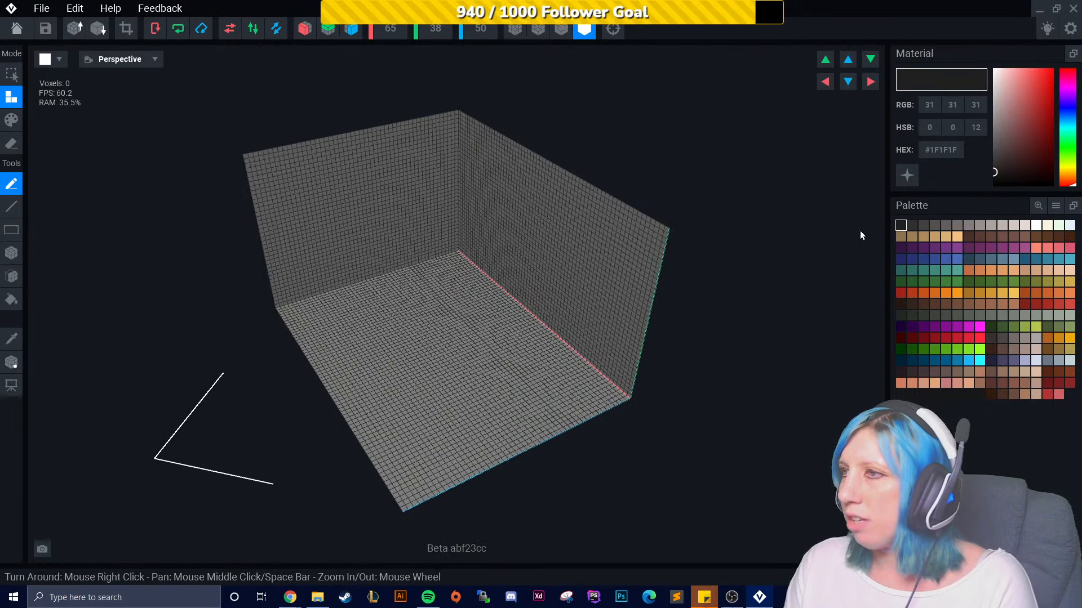
{"action": "left_click", "coordinate": [958, 394]}
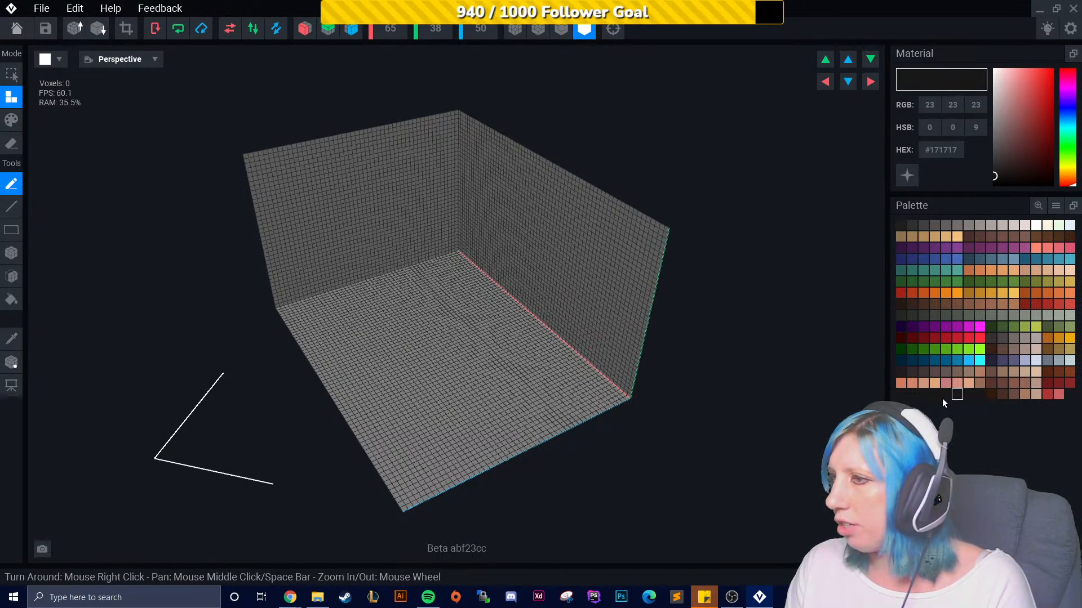
{"action": "left_click", "coordinate": [902, 395]}
{"action": "left_click", "coordinate": [923, 395]}
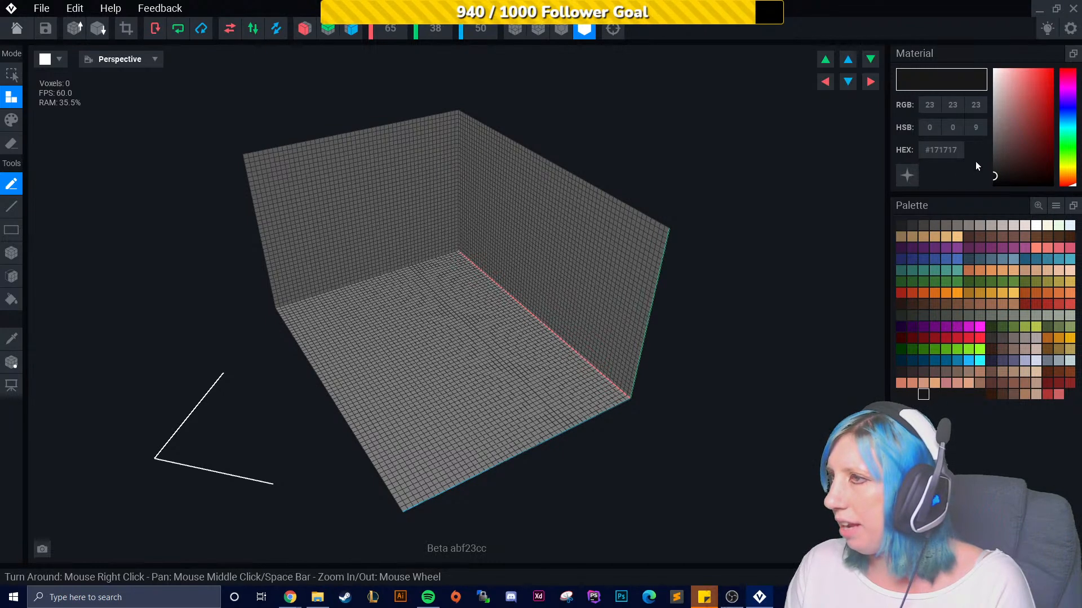
{"action": "left_click", "coordinate": [1035, 131]}
{"action": "left_click", "coordinate": [1068, 104]}
{"action": "left_click", "coordinate": [1040, 86]}
{"action": "left_click", "coordinate": [1024, 117]}
{"action": "left_click", "coordinate": [1016, 147]}
- Choose the dark brown palette colour #452E22 as the material
{"action": "right_click_drag", "start_coordinate": [343, 363], "coordinate": [375, 367]}
{"action": "scroll", "coordinate": [424, 421], "scroll_direction": "up", "scroll_amount": 5}
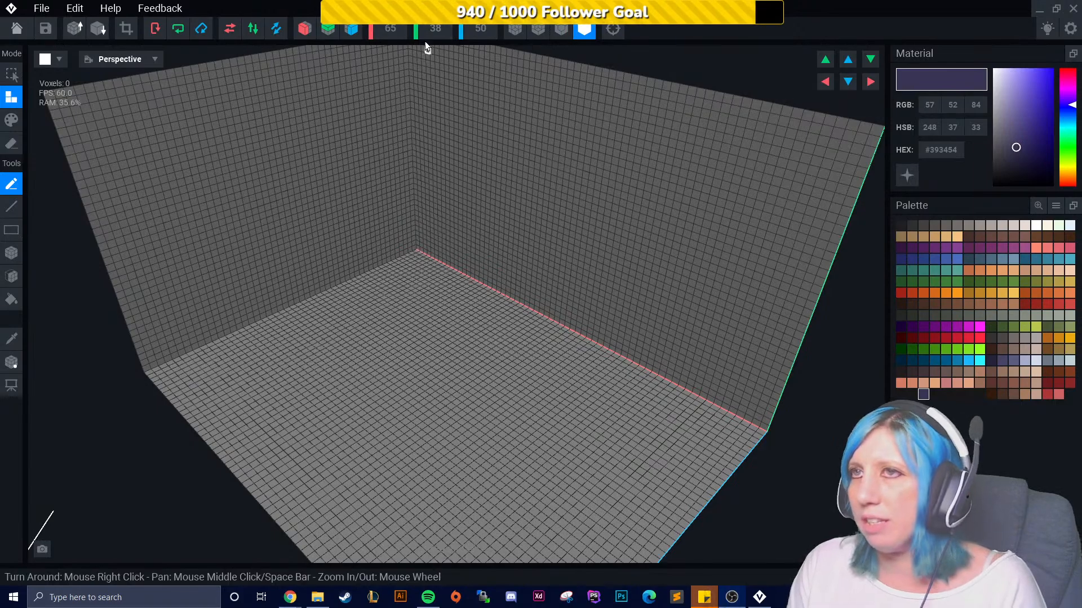
{"action": "right_click_drag", "start_coordinate": [363, 473], "coordinate": [551, 350]}
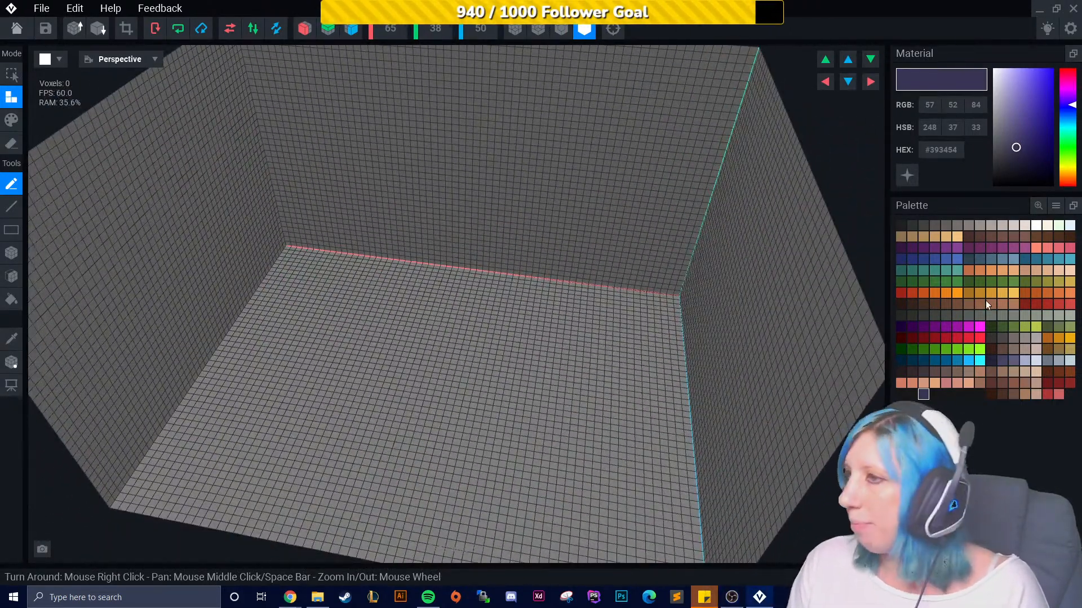
{"action": "left_click", "coordinate": [946, 302]}
{"action": "left_click", "coordinate": [936, 301]}
{"action": "left_click", "coordinate": [928, 301]}
{"action": "left_click", "coordinate": [933, 304]}
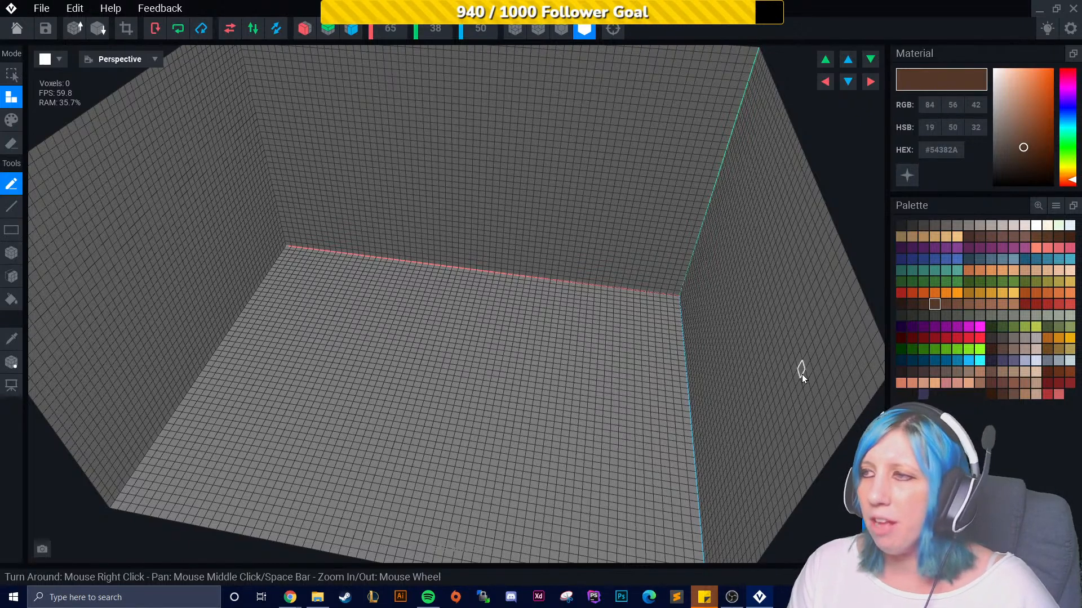
{"action": "left_click", "coordinate": [922, 304]}
- Select the Box tool and turn on mirroring along the X and Z axes
{"action": "right_click_drag", "start_coordinate": [811, 412], "coordinate": [683, 431]}
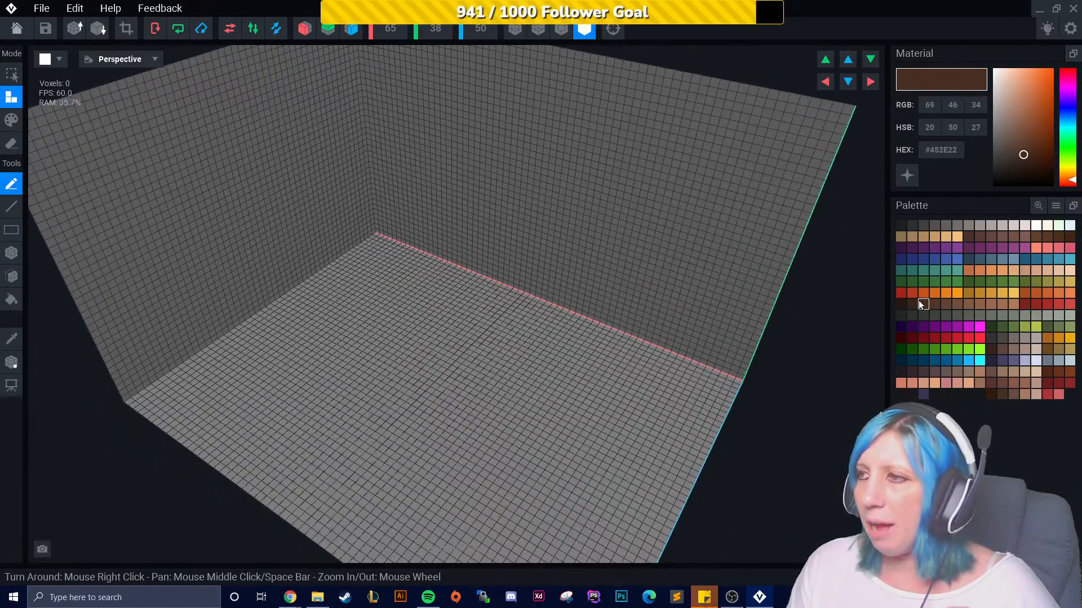
{"action": "right_click_drag", "start_coordinate": [368, 432], "coordinate": [169, 304]}
{"action": "left_click", "coordinate": [11, 253]}
{"action": "right_click_drag", "start_coordinate": [437, 275], "coordinate": [355, 113]}
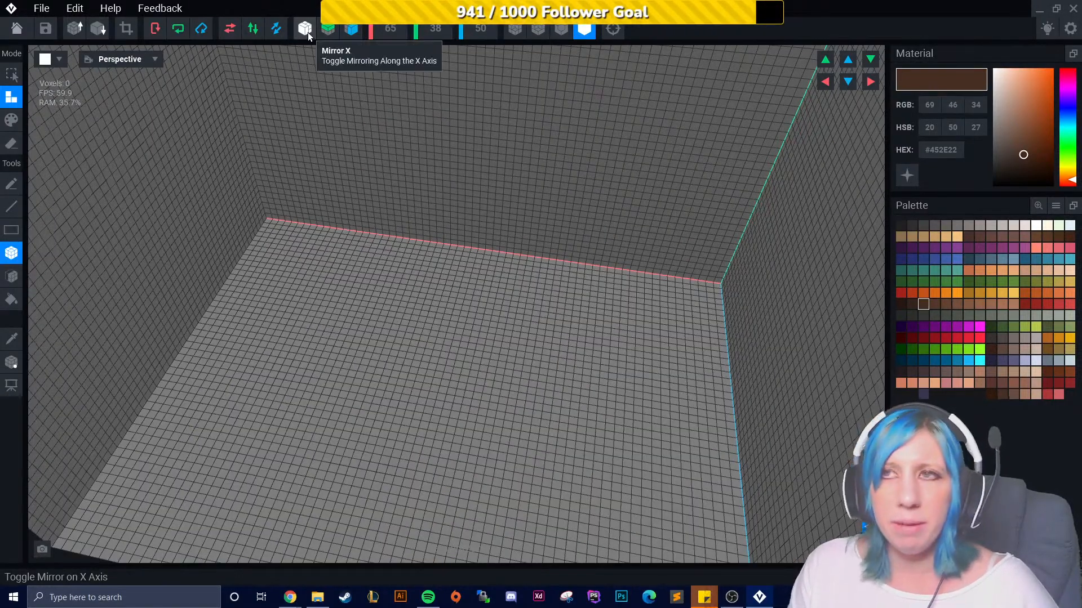
{"action": "left_click", "coordinate": [307, 32]}
{"action": "right_click_drag", "start_coordinate": [415, 206], "coordinate": [343, 340]}
{"action": "left_click", "coordinate": [351, 29]}
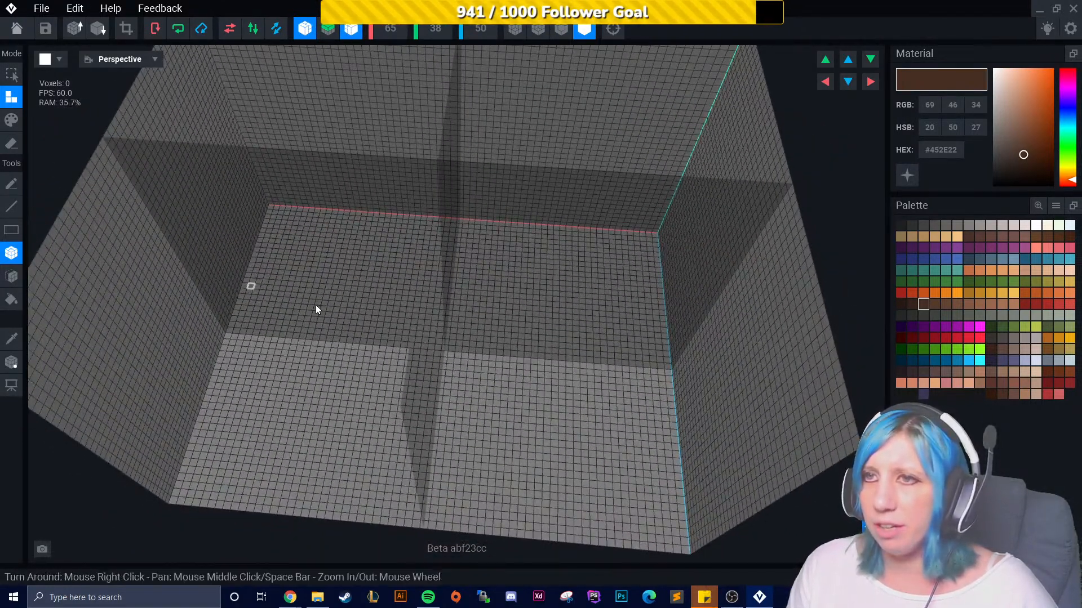
- Try drawing a small box on the floor with Y-axis mirroring on, then undo it and switch Y mirroring off
{"action": "left_click", "coordinate": [328, 30]}
{"action": "right_click_drag", "start_coordinate": [420, 338], "coordinate": [452, 303]}
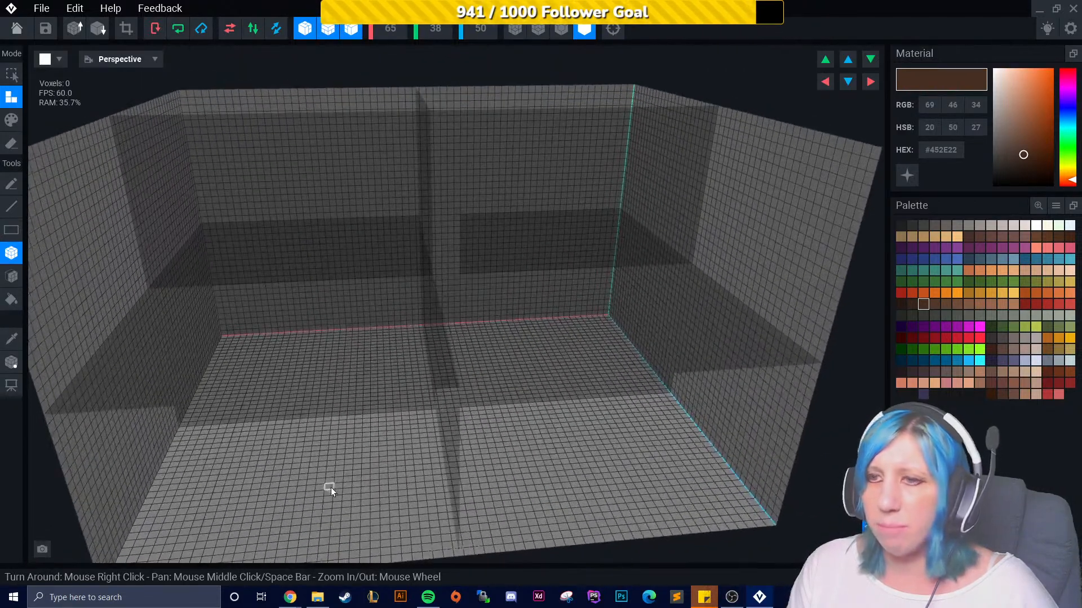
{"action": "left_click_drag", "start_coordinate": [330, 488], "coordinate": [373, 512]}
{"action": "key", "text": "ctrl+z"}
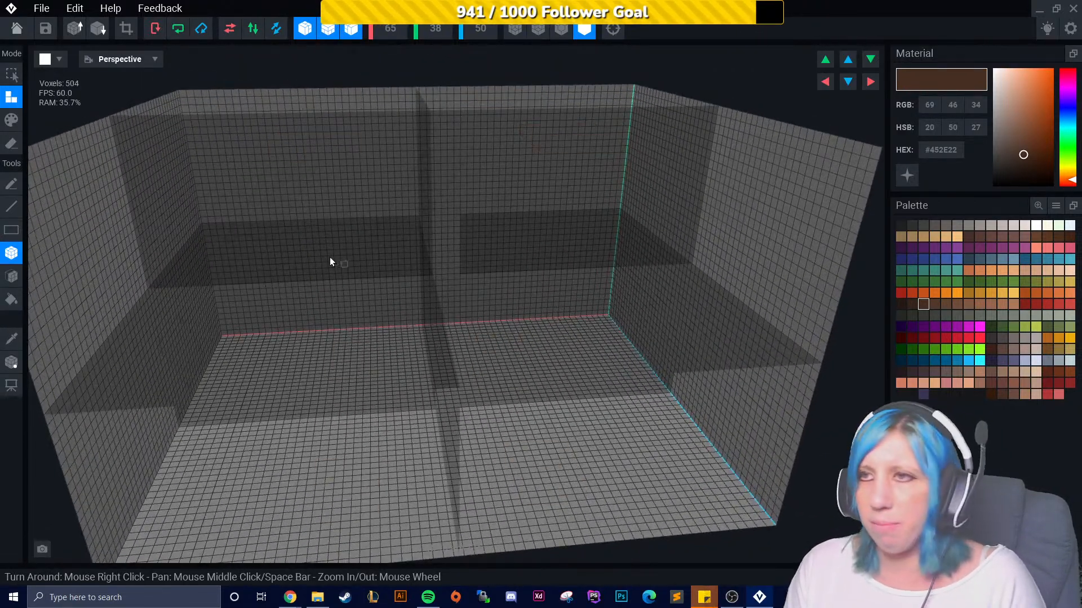
{"action": "left_click", "coordinate": [328, 30]}
{"action": "right_click_drag", "start_coordinate": [357, 169], "coordinate": [344, 430]}
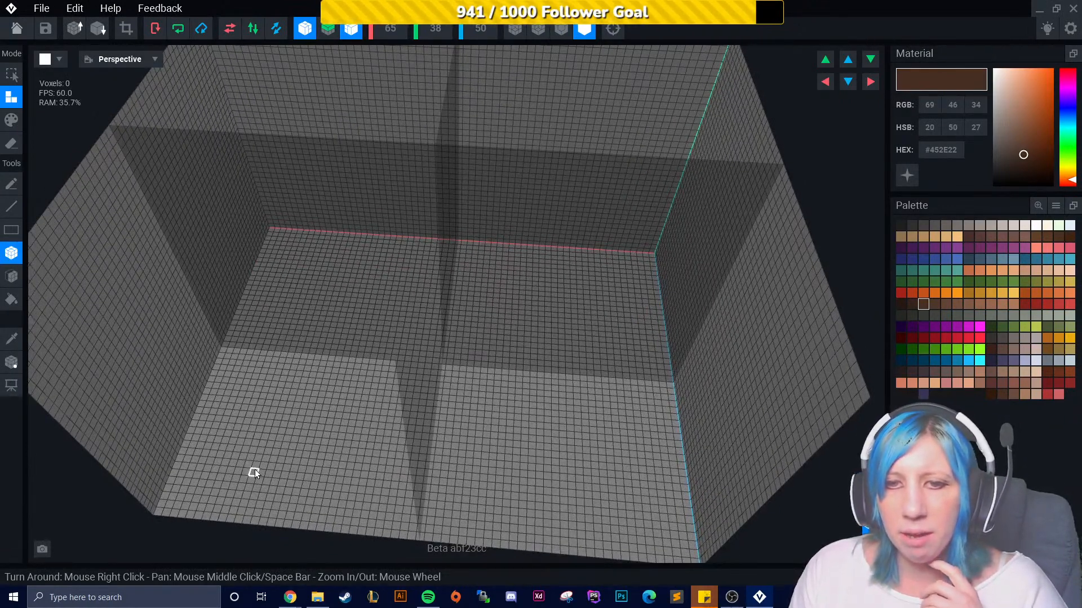
- Place mirrored brown voxels on the floor with the Pencil tool and undo the last three
{"action": "mouse_move", "coordinate": [303, 456]}
{"action": "right_mouse_down"}
{"action": "mouse_move", "coordinate": [438, 276]}
{"action": "mouse_move", "coordinate": [323, 446]}
{"action": "right_mouse_up"}
{"action": "scroll", "coordinate": [319, 451], "scroll_direction": "up", "scroll_amount": 5}
{"action": "scroll", "coordinate": [319, 453], "scroll_direction": "up", "scroll_amount": 3}
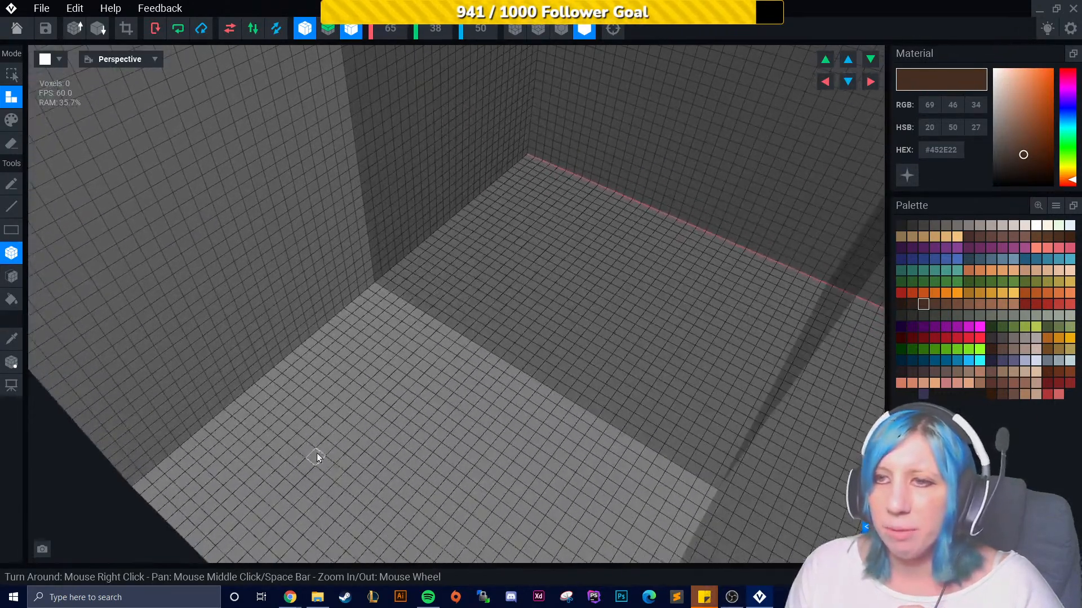
{"action": "middle_click_drag", "start_coordinate": [316, 453], "coordinate": [364, 406]}
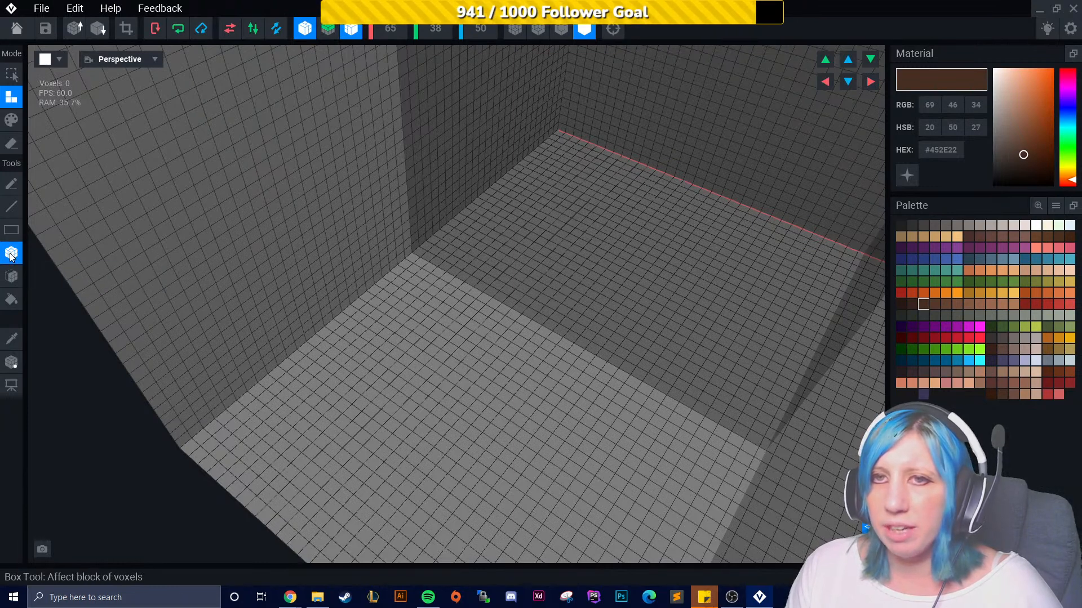
{"action": "left_click", "coordinate": [12, 184]}
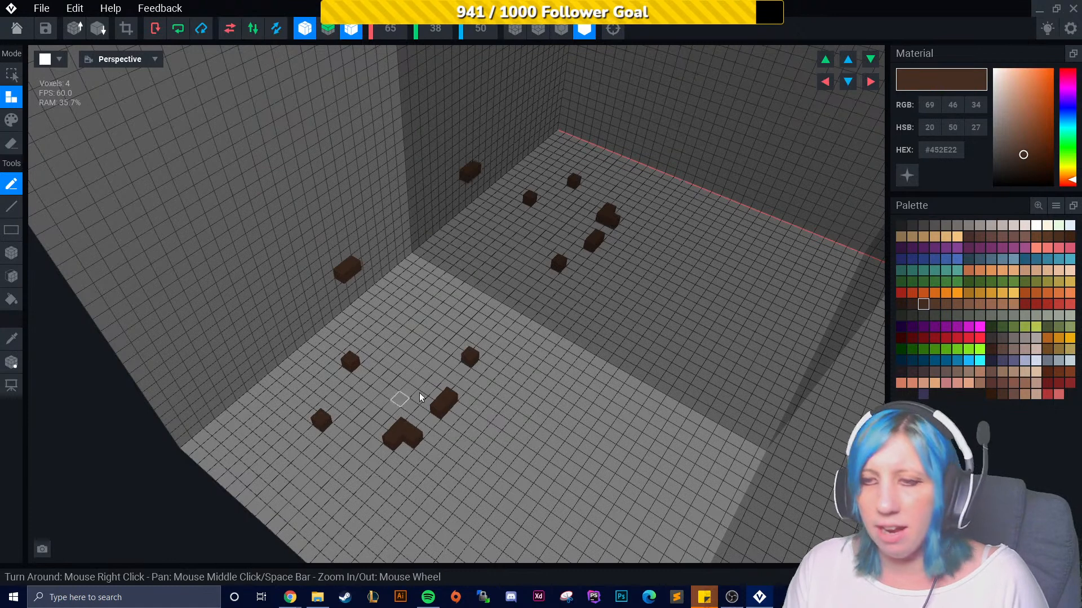
{"action": "key", "text": "ctrl+z"}
{"action": "key", "text": "ctrl+z"}
{"action": "key", "text": "ctrl+z"}
{"action": "key", "text": "ctrl+z"}
{"action": "key", "text": "ctrl+z"}
{"action": "key", "text": "ctrl+z"}
{"action": "key", "text": "ctrl+z"}
{"action": "key", "text": "ctrl+z"}
{"action": "key", "text": "ctrl+z"}
{"action": "key", "text": "ctrl+z"}
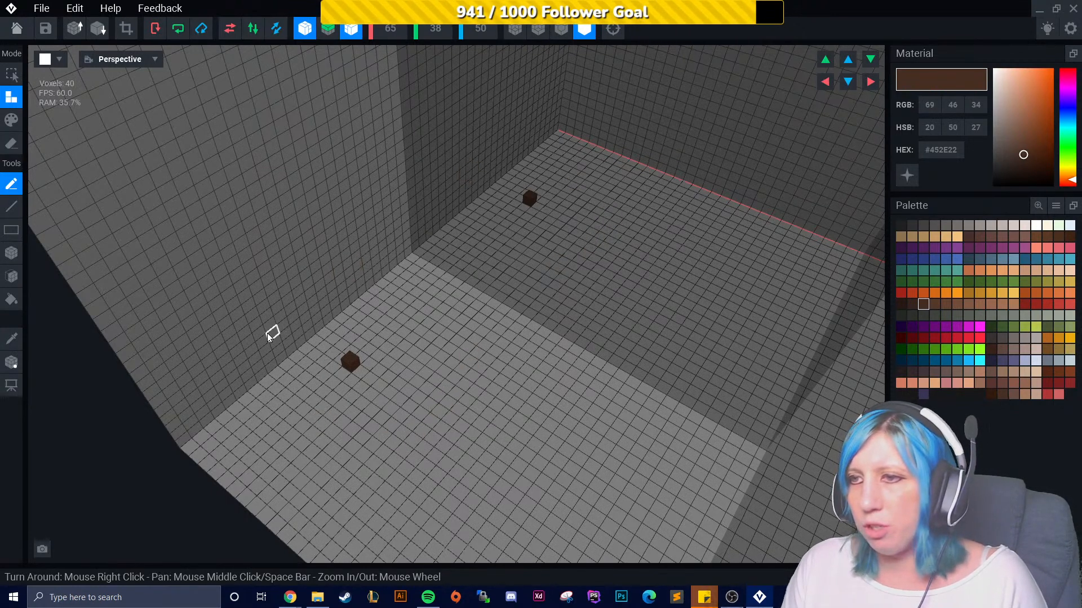
- Try drawing a line of voxels with the Line tool and undo it
{"action": "left_click", "coordinate": [11, 206]}
{"action": "left_click_drag", "start_coordinate": [389, 344], "coordinate": [678, 540]}
{"action": "key", "text": "ctrl+z"}
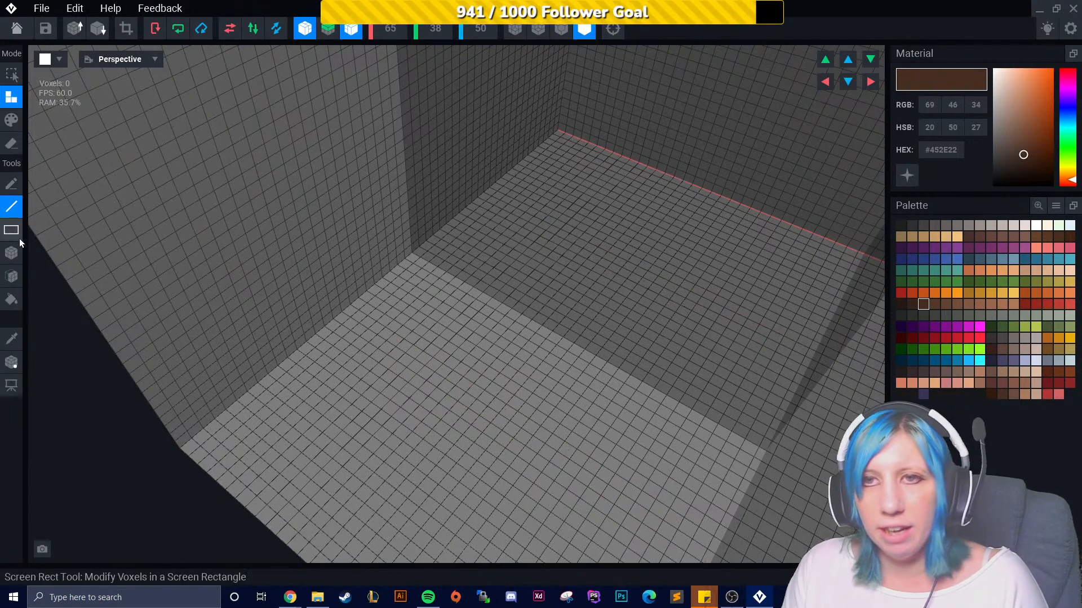
- Try filling a region with the Screen Rect tool, then undo it
{"action": "left_click_drag", "start_coordinate": [600, 505], "coordinate": [423, 351]}
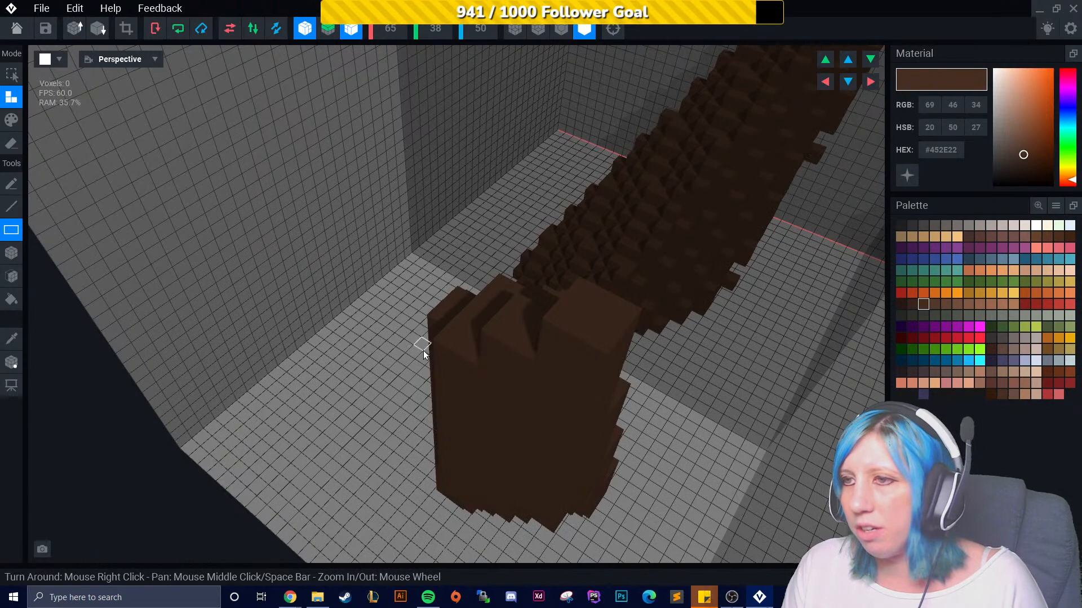
{"action": "right_click_drag", "start_coordinate": [353, 400], "coordinate": [286, 385]}
{"action": "left_click_drag", "start_coordinate": [264, 365], "coordinate": [419, 477]}
{"action": "left_click_drag", "start_coordinate": [172, 139], "coordinate": [253, 405]}
{"action": "right_click_drag", "start_coordinate": [253, 405], "coordinate": [153, 294]}
{"action": "key", "text": "ctrl+z"}
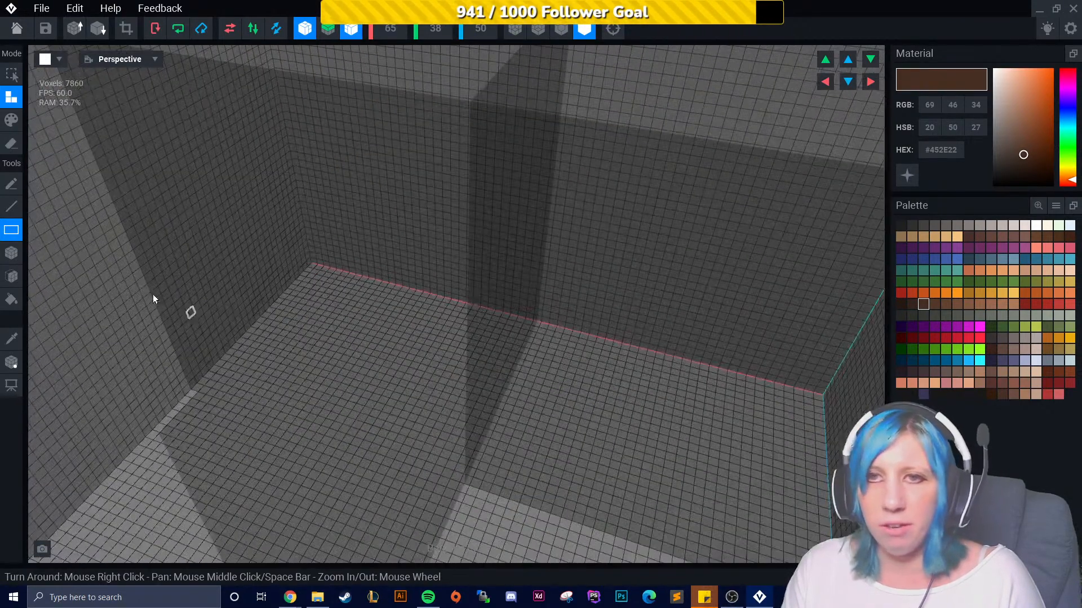
- Draw two mirrored flat brown boxes on the floor with the Box tool
{"action": "left_click", "coordinate": [11, 254]}
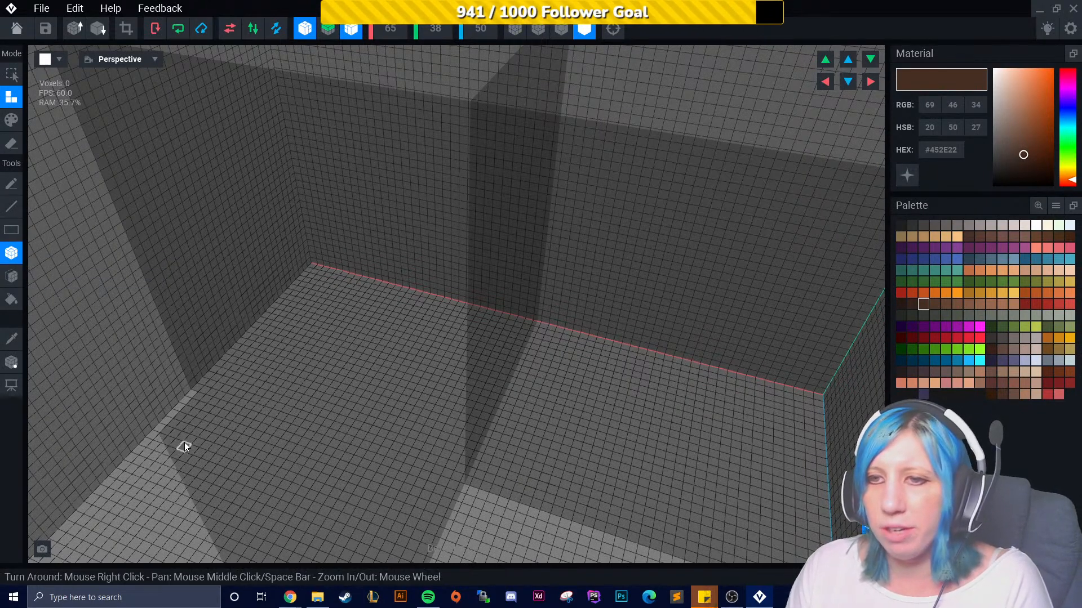
{"action": "left_click_drag", "start_coordinate": [184, 442], "coordinate": [192, 492]}
{"action": "middle_click_drag", "start_coordinate": [217, 509], "coordinate": [253, 493]}
- Extrude the boxes and surrounding faces with the Face tool
{"action": "left_click", "coordinate": [12, 276]}
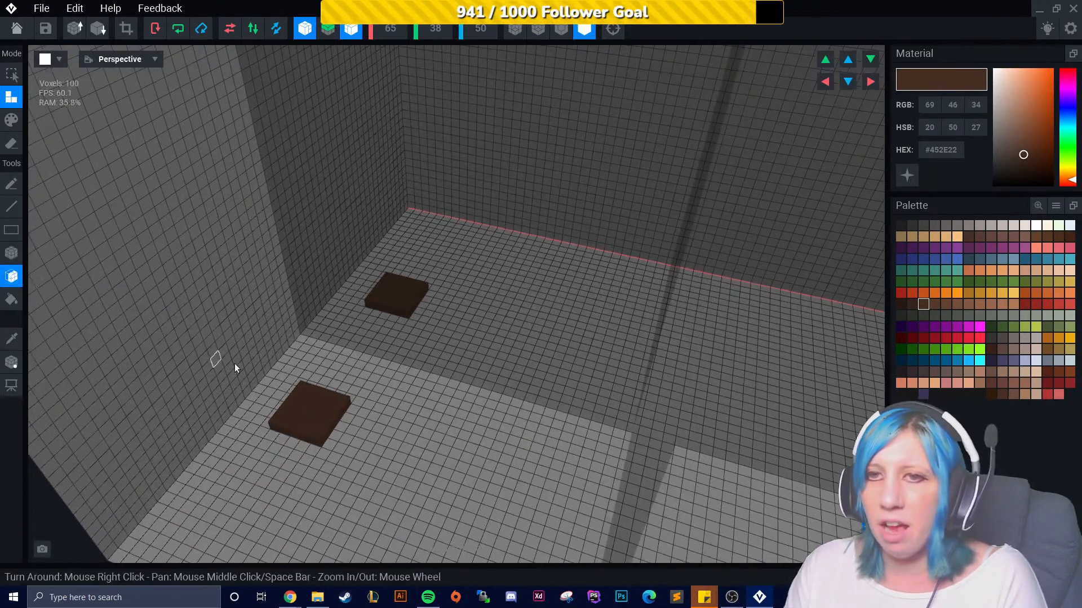
{"action": "left_click_drag", "start_coordinate": [295, 362], "coordinate": [294, 354]}
{"action": "left_click", "coordinate": [151, 269]}
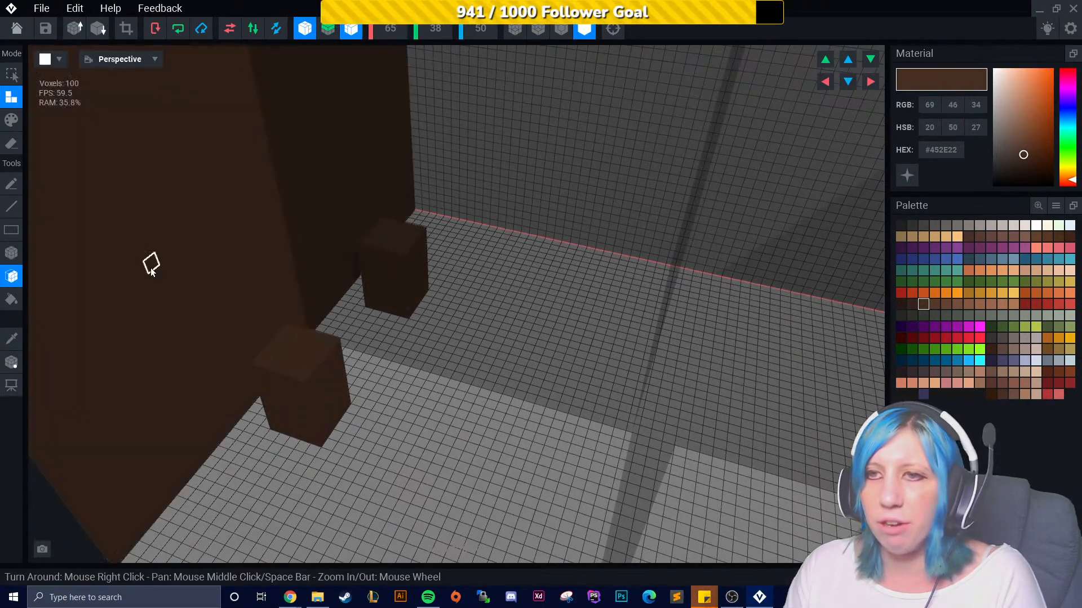
{"action": "left_click_drag", "start_coordinate": [152, 267], "coordinate": [181, 282]}
{"action": "left_click_drag", "start_coordinate": [447, 450], "coordinate": [319, 354]}
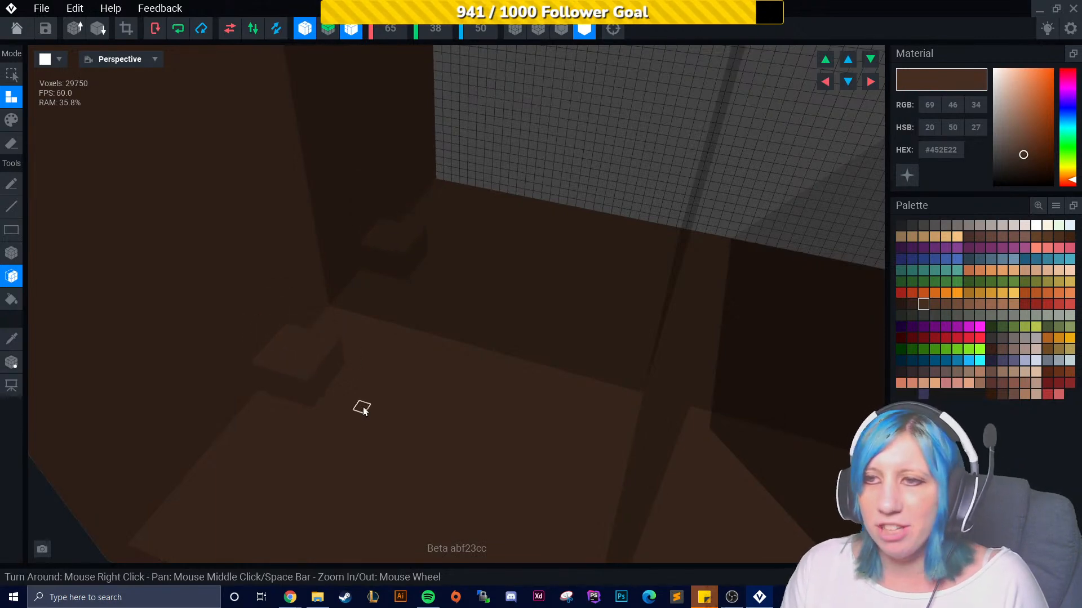
{"action": "right_click_drag", "start_coordinate": [389, 422], "coordinate": [236, 360]}
- Switch to Erase mode and remove the extruded brown voxels from the walls and floor
{"action": "left_click", "coordinate": [12, 144]}
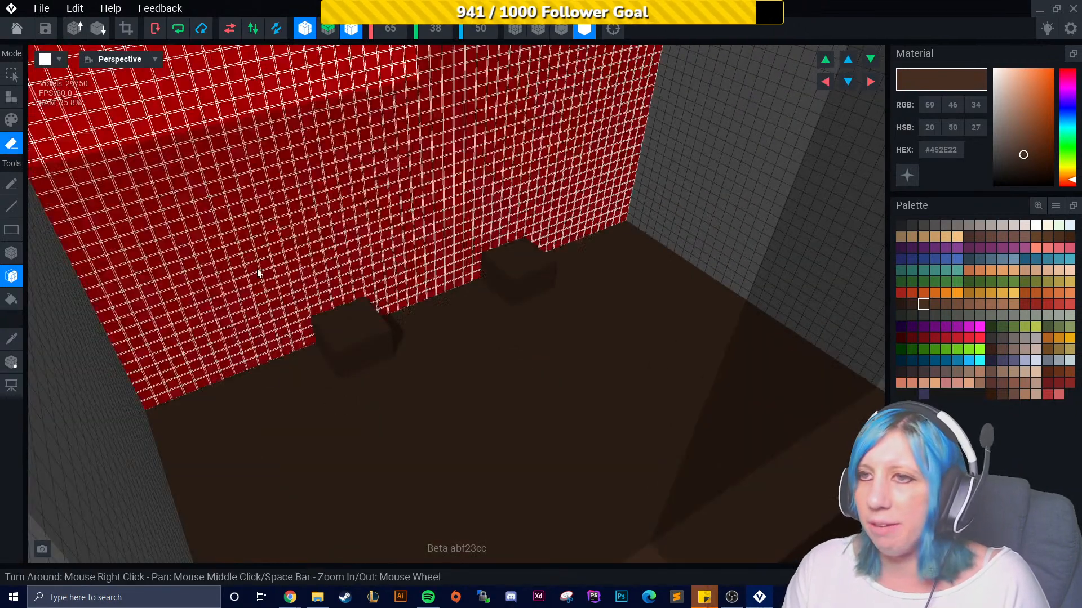
{"action": "left_click", "coordinate": [306, 260]}
{"action": "left_click", "coordinate": [306, 260]}
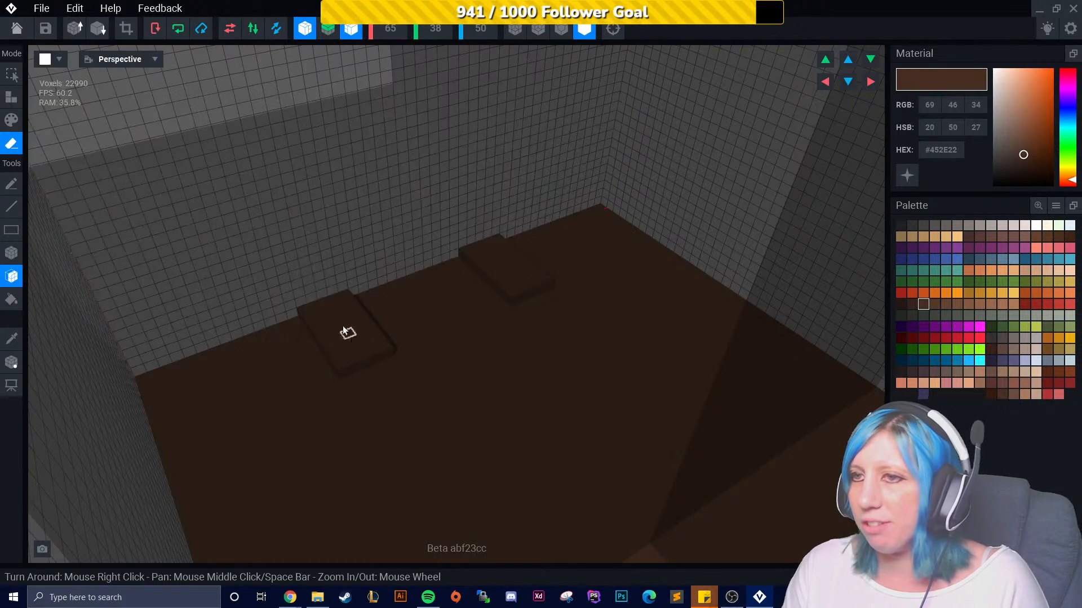
{"action": "left_click", "coordinate": [343, 358]}
{"action": "left_click", "coordinate": [332, 401]}
{"action": "left_click", "coordinate": [357, 405]}
{"action": "left_click", "coordinate": [374, 405]}
{"action": "left_click", "coordinate": [371, 405]}
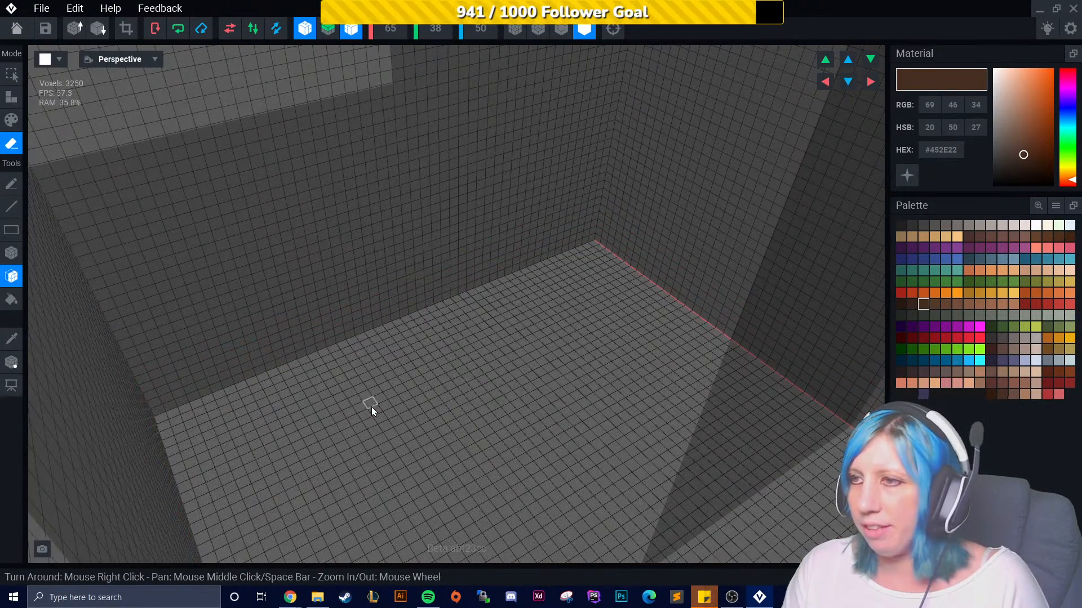
- Erase the remaining brown voxels, then try the Fill tool on the floor in Attach mode and undo it
{"action": "right_click_drag", "start_coordinate": [370, 405], "coordinate": [73, 343]}
{"action": "left_click", "coordinate": [11, 299]}
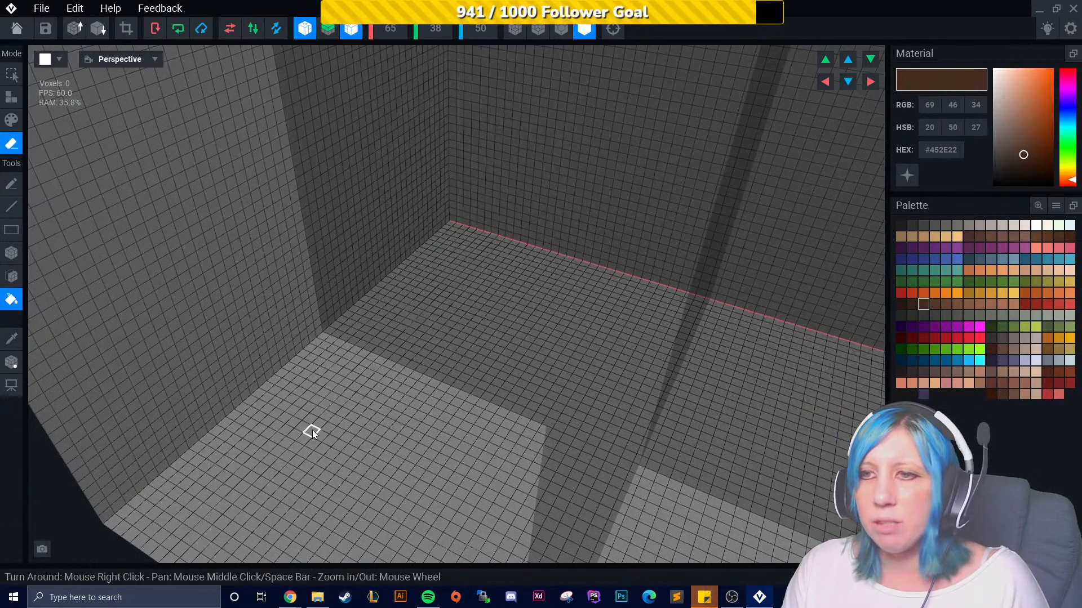
{"action": "left_click", "coordinate": [11, 97]}
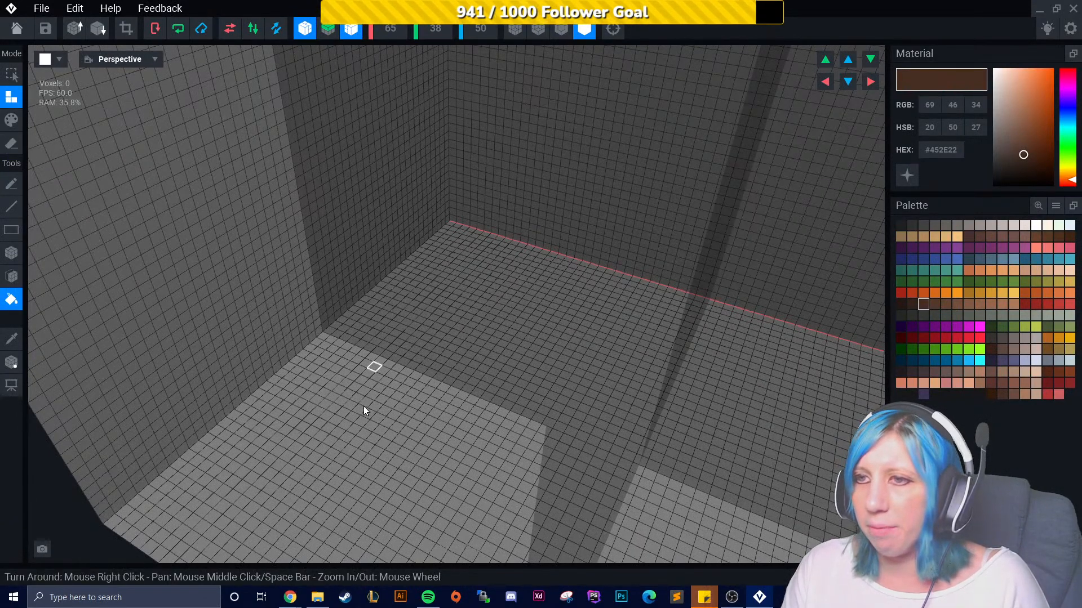
{"action": "left_click", "coordinate": [322, 435]}
{"action": "scroll", "coordinate": [411, 406], "scroll_direction": "down", "scroll_amount": 5}
{"action": "right_click_drag", "start_coordinate": [411, 406], "coordinate": [418, 384]}
{"action": "key", "text": "ctrl+z"}
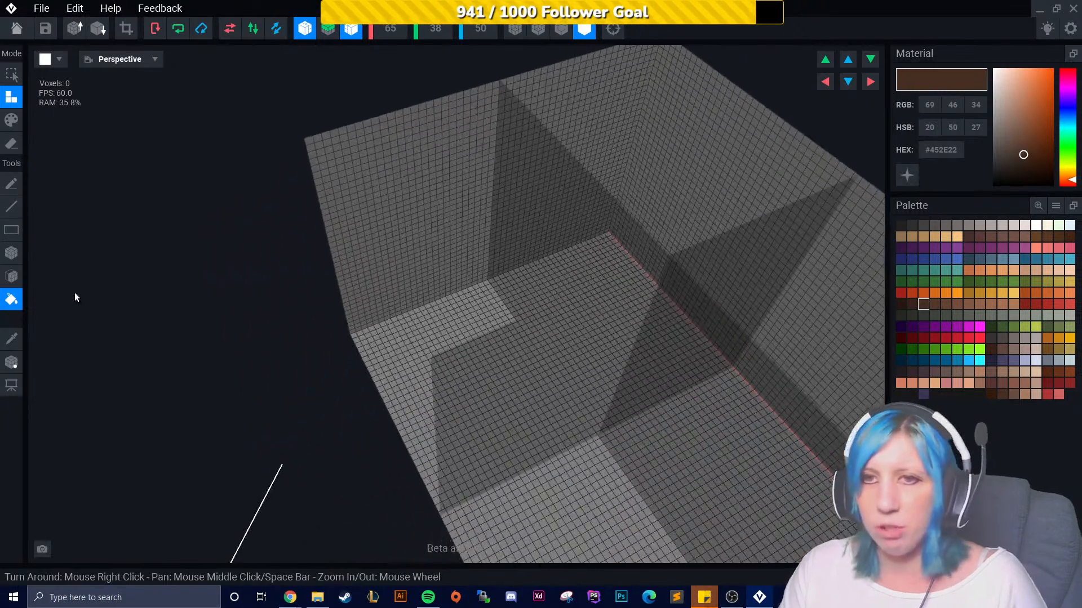
- Try drawing a box on the floor with the Box tool
{"action": "left_click", "coordinate": [12, 254]}
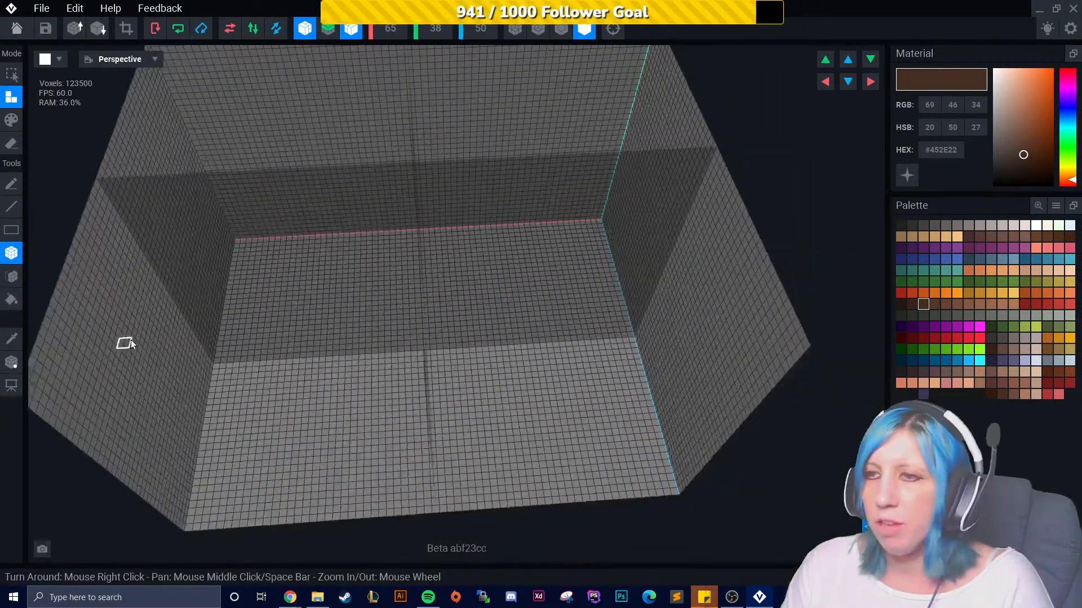
{"action": "scroll", "coordinate": [226, 405], "scroll_direction": "up", "scroll_amount": 1}
{"action": "middle_click_drag", "start_coordinate": [276, 435], "coordinate": [317, 411]}
{"action": "scroll", "coordinate": [338, 457], "scroll_direction": "up", "scroll_amount": 3}
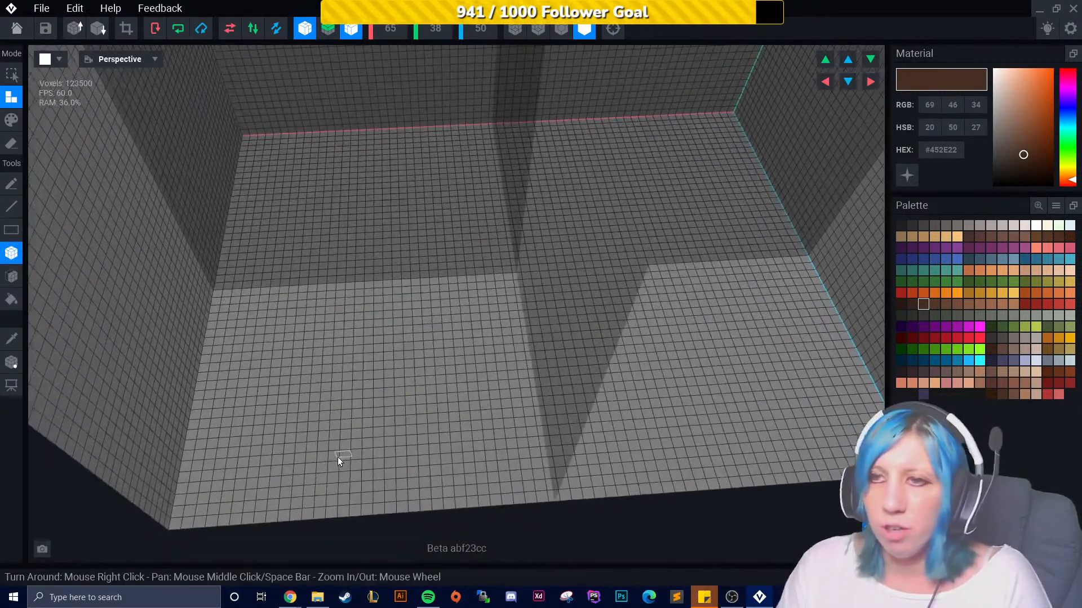
{"action": "right_click_drag", "start_coordinate": [359, 448], "coordinate": [424, 364]}
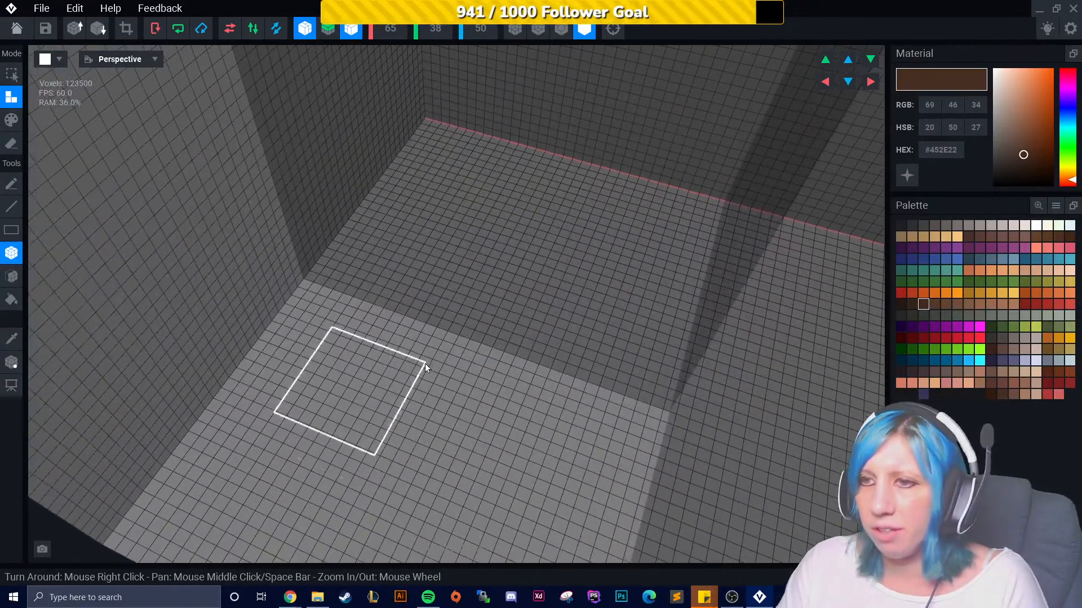
{"action": "right_click_drag", "start_coordinate": [557, 236], "coordinate": [539, 323]}
{"action": "right_click_drag", "start_coordinate": [486, 454], "coordinate": [406, 413]}
{"action": "scroll", "coordinate": [406, 413], "scroll_direction": "up", "scroll_amount": 3}
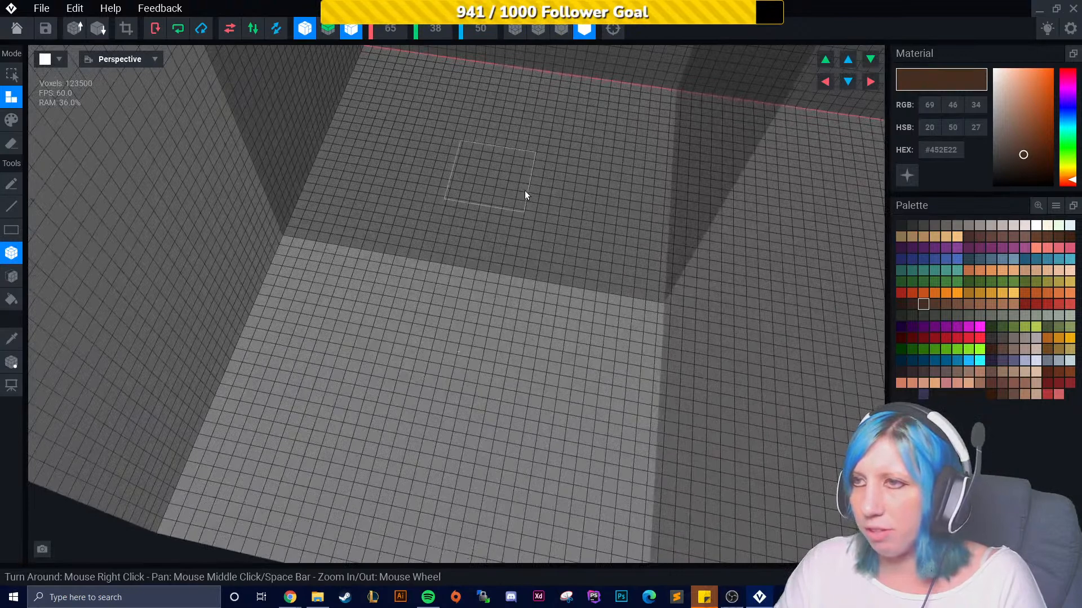
- Try painting a block brown in Paint mode, then undo it and return to Attach mode
{"action": "left_click", "coordinate": [12, 120]}
{"action": "left_click", "coordinate": [397, 313]}
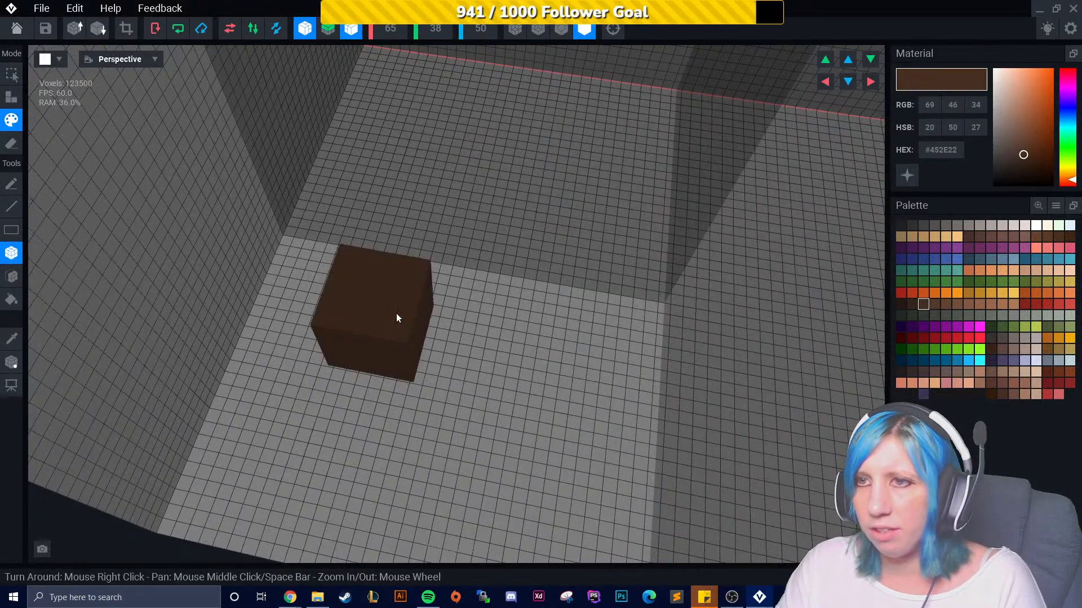
{"action": "right_click_drag", "start_coordinate": [472, 400], "coordinate": [433, 383]}
{"action": "mouse_move", "coordinate": [504, 386]}
{"action": "right_mouse_down"}
{"action": "mouse_move", "coordinate": [481, 386]}
{"action": "mouse_move", "coordinate": [485, 400]}
{"action": "mouse_move", "coordinate": [494, 374]}
{"action": "right_mouse_up"}
{"action": "key", "text": "ctrl+z"}
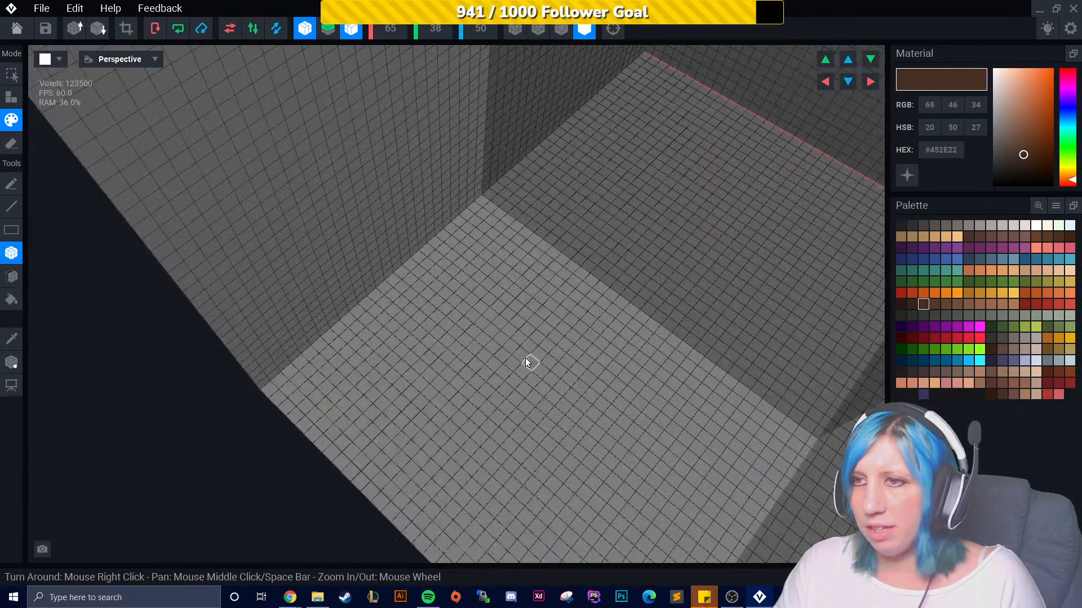
{"action": "left_click", "coordinate": [11, 97]}
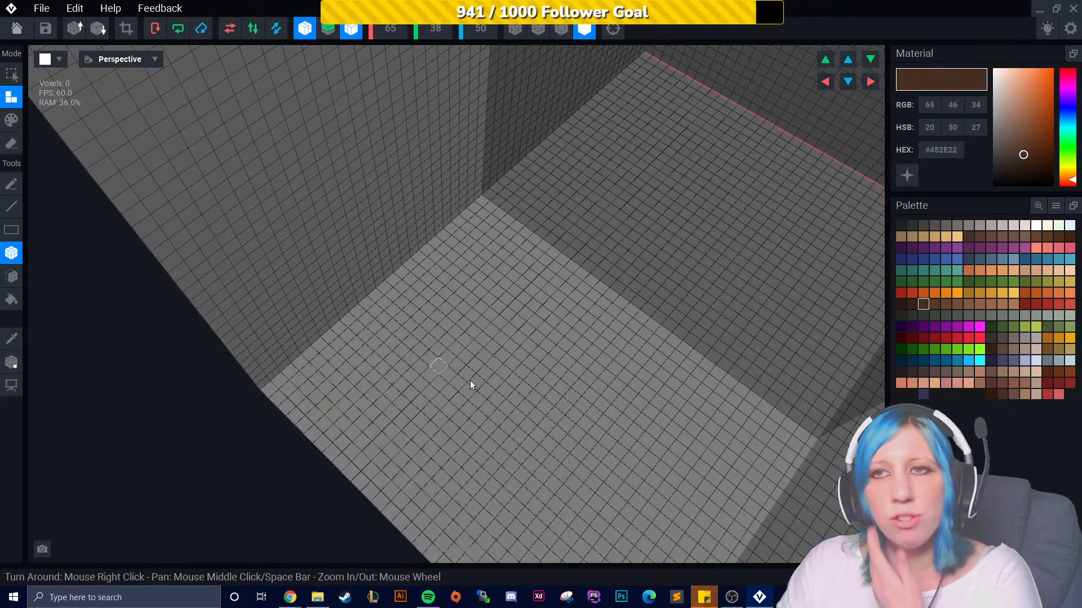
- Turn on mirroring and draw four flat brown boxes near the floor's corners with the Box tool
{"action": "right_click_drag", "start_coordinate": [424, 357], "coordinate": [400, 366]}
{"action": "right_click_drag", "start_coordinate": [522, 408], "coordinate": [537, 355]}
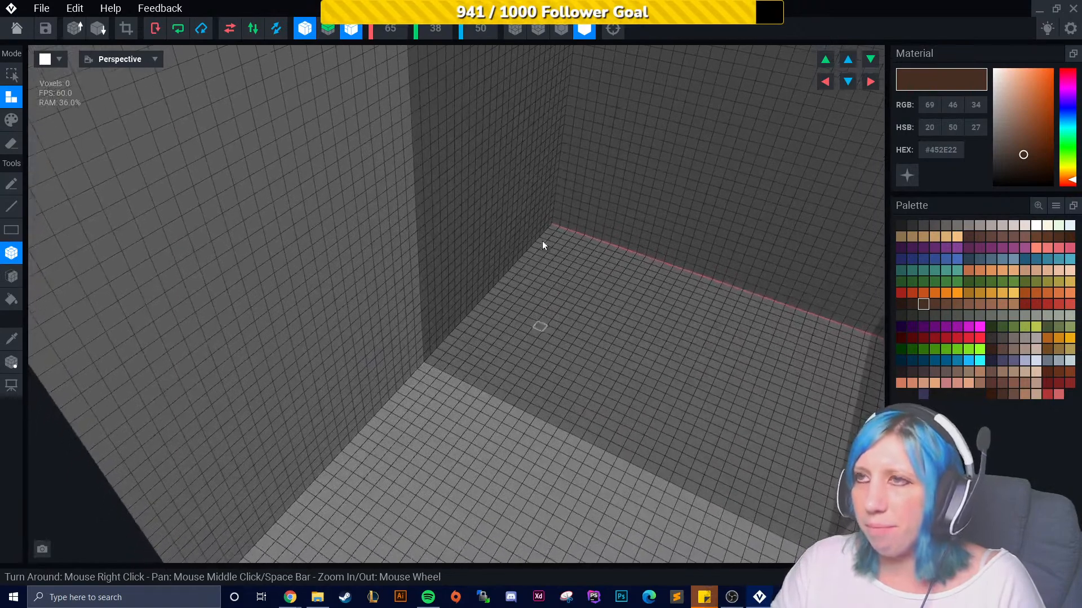
{"action": "left_click", "coordinate": [613, 29]}
{"action": "right_click_drag", "start_coordinate": [467, 386], "coordinate": [319, 352]}
{"action": "scroll", "coordinate": [304, 374], "scroll_direction": "up", "scroll_amount": 5}
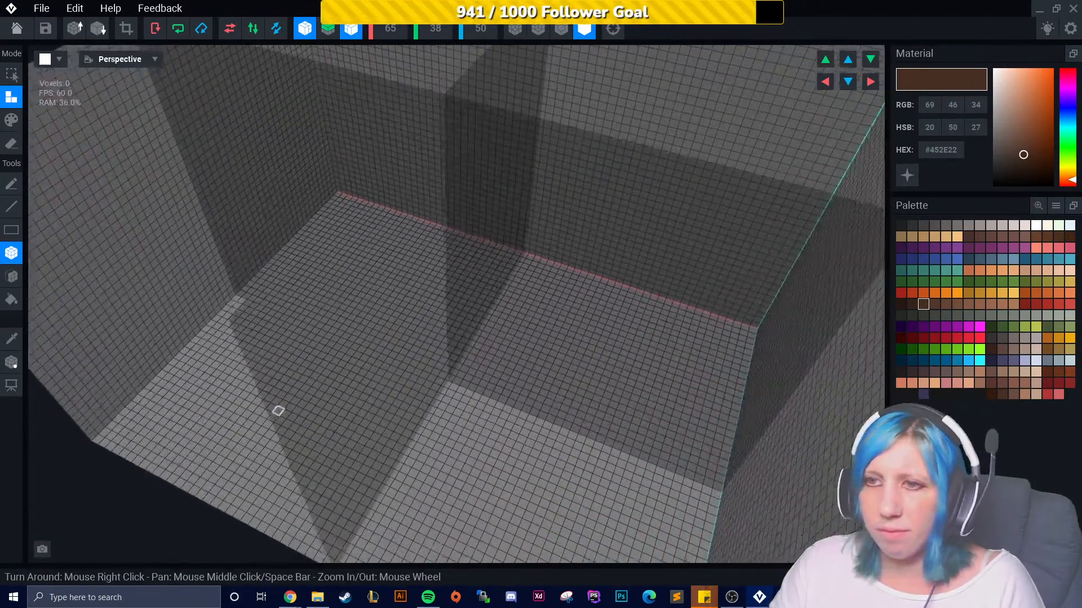
{"action": "middle_click_drag", "start_coordinate": [280, 417], "coordinate": [310, 376]}
{"action": "scroll", "coordinate": [361, 366], "scroll_direction": "up", "scroll_amount": 3}
{"action": "middle_click_drag", "start_coordinate": [389, 363], "coordinate": [359, 412]}
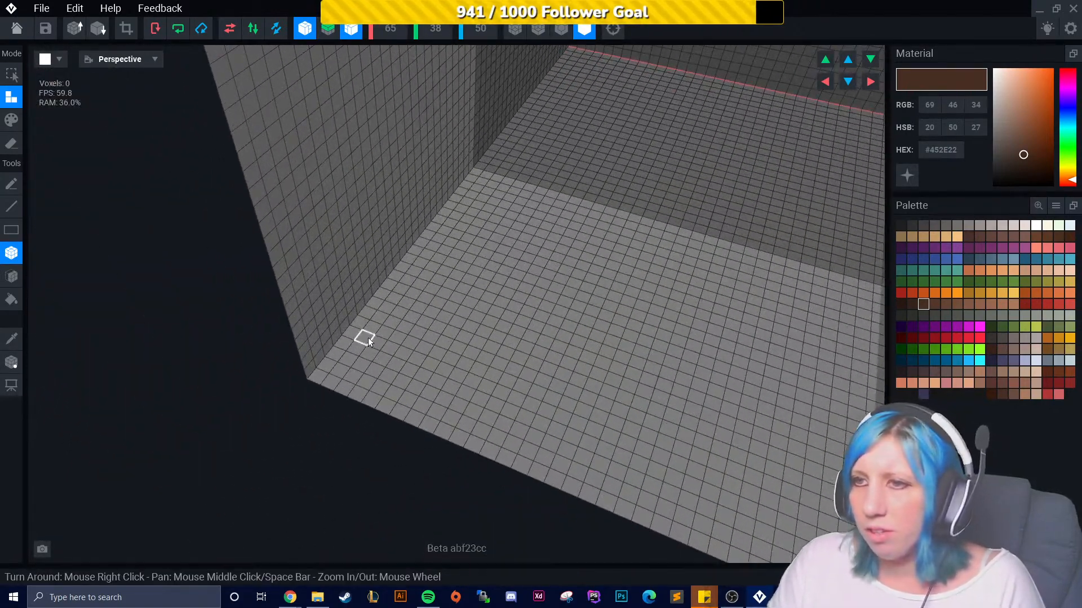
{"action": "left_click_drag", "start_coordinate": [374, 326], "coordinate": [392, 387]}
{"action": "right_click_drag", "start_coordinate": [482, 402], "coordinate": [458, 411]}
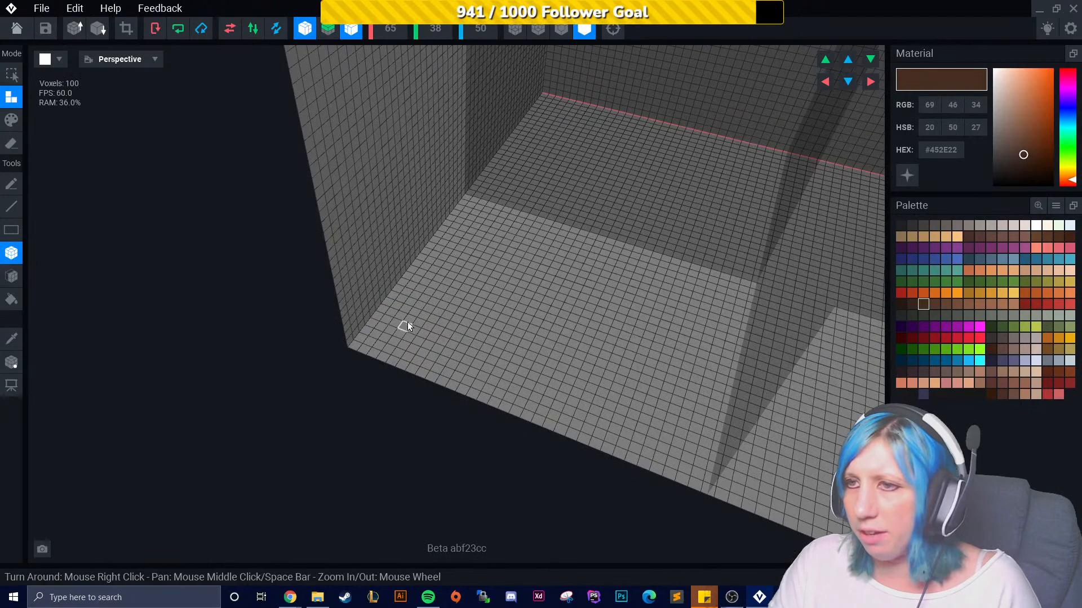
{"action": "left_click_drag", "start_coordinate": [420, 319], "coordinate": [447, 353]}
{"action": "right_click_drag", "start_coordinate": [432, 273], "coordinate": [519, 419]}
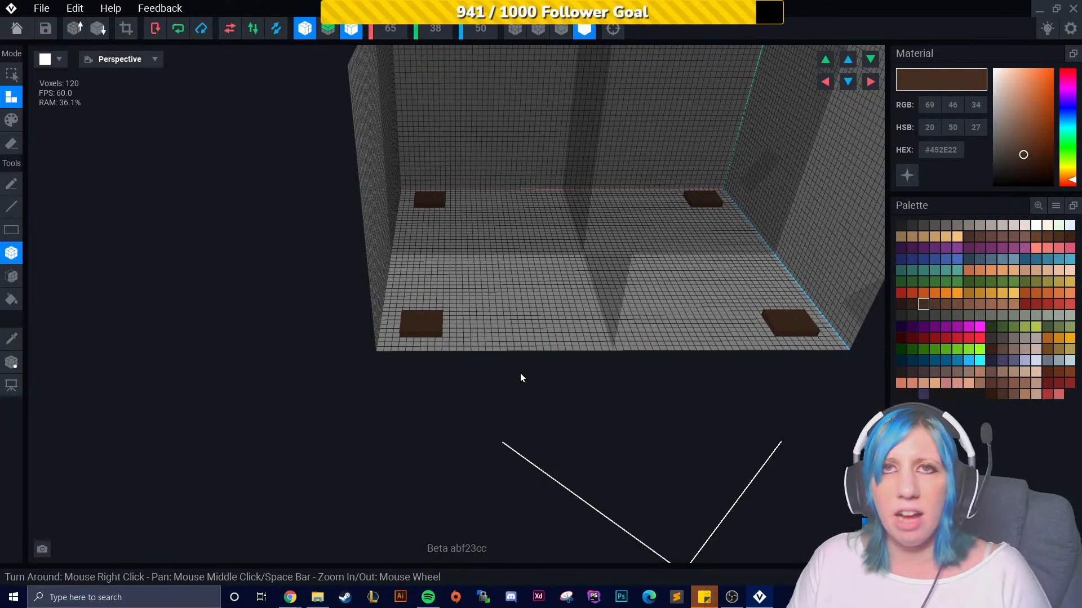
- Extrude the four flat boxes upward into tall table legs with the Face tool
{"action": "right_click_drag", "start_coordinate": [416, 406], "coordinate": [427, 395]}
{"action": "scroll", "coordinate": [445, 408], "scroll_direction": "up", "scroll_amount": 4}
{"action": "mouse_move", "coordinate": [470, 426]}
{"action": "right_mouse_down"}
{"action": "mouse_move", "coordinate": [483, 400]}
{"action": "mouse_move", "coordinate": [472, 420]}
{"action": "right_mouse_up"}
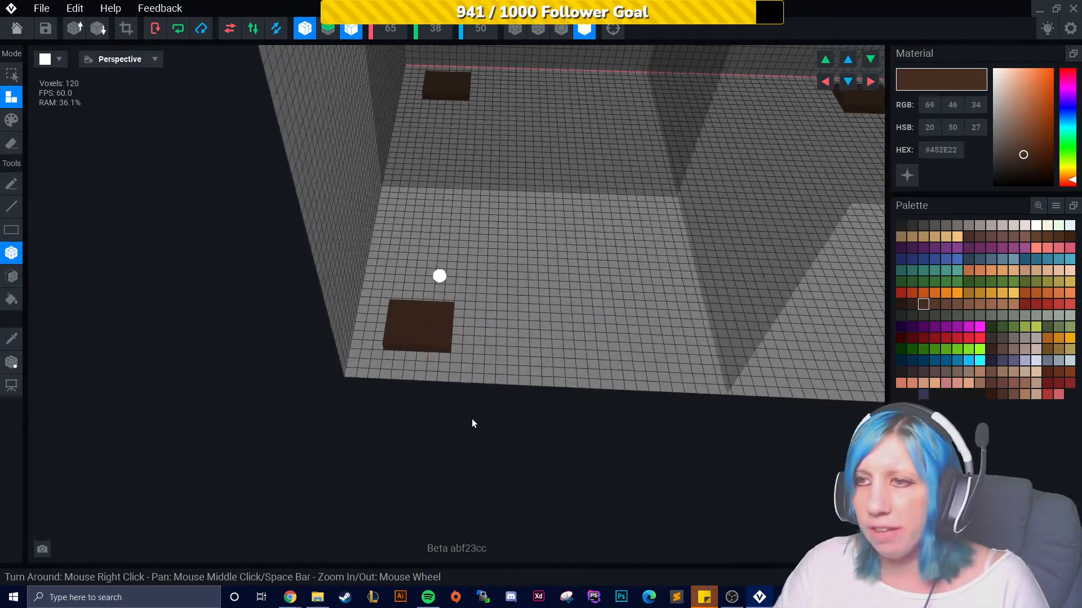
{"action": "left_click", "coordinate": [11, 276]}
{"action": "left_click_drag", "start_coordinate": [403, 318], "coordinate": [418, 224]}
{"action": "mouse_move", "coordinate": [418, 225]}
{"action": "right_mouse_down"}
{"action": "mouse_move", "coordinate": [424, 216]}
{"action": "mouse_move", "coordinate": [358, 255]}
{"action": "mouse_move", "coordinate": [393, 280]}
{"action": "mouse_move", "coordinate": [437, 224]}
{"action": "right_mouse_up"}
{"action": "left_click_drag", "start_coordinate": [437, 225], "coordinate": [423, 112]}
{"action": "scroll", "coordinate": [399, 148], "scroll_direction": "down", "scroll_amount": 2}
{"action": "scroll", "coordinate": [436, 152], "scroll_direction": "down", "scroll_amount": 4}
{"action": "scroll", "coordinate": [434, 187], "scroll_direction": "down", "scroll_amount": 1}
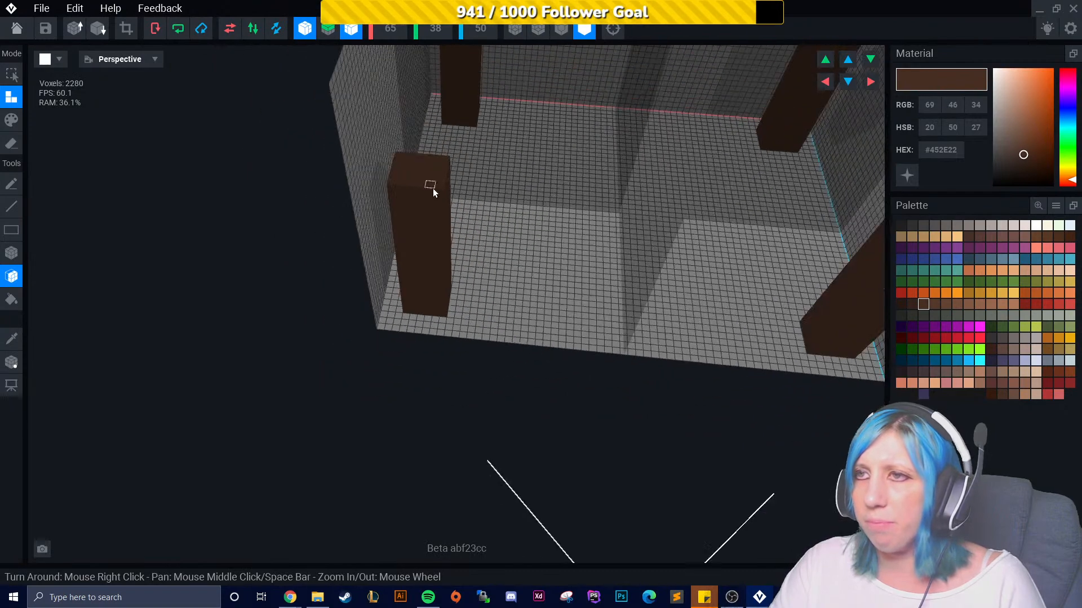
{"action": "left_click_drag", "start_coordinate": [418, 165], "coordinate": [421, 119]}
{"action": "right_click_drag", "start_coordinate": [503, 144], "coordinate": [347, 414]}
{"action": "left_click_drag", "start_coordinate": [363, 288], "coordinate": [369, 266]}
{"action": "mouse_move", "coordinate": [500, 300]}
{"action": "right_mouse_down"}
{"action": "mouse_move", "coordinate": [563, 248]}
{"action": "mouse_move", "coordinate": [496, 300]}
{"action": "right_mouse_up"}
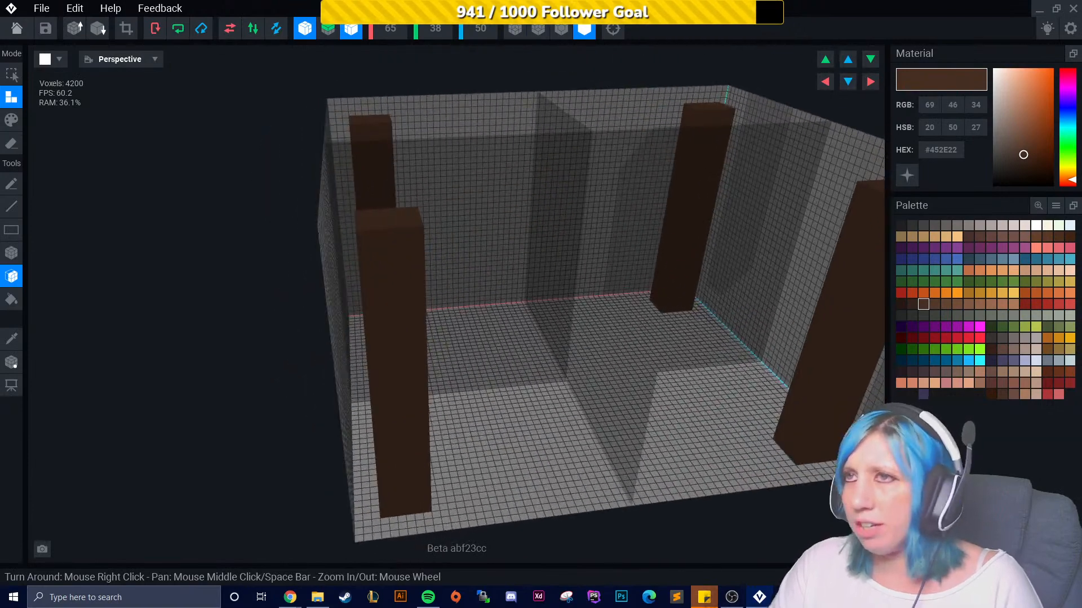
- Set the canvas height to 40 voxels
{"action": "left_click", "coordinate": [441, 32]}
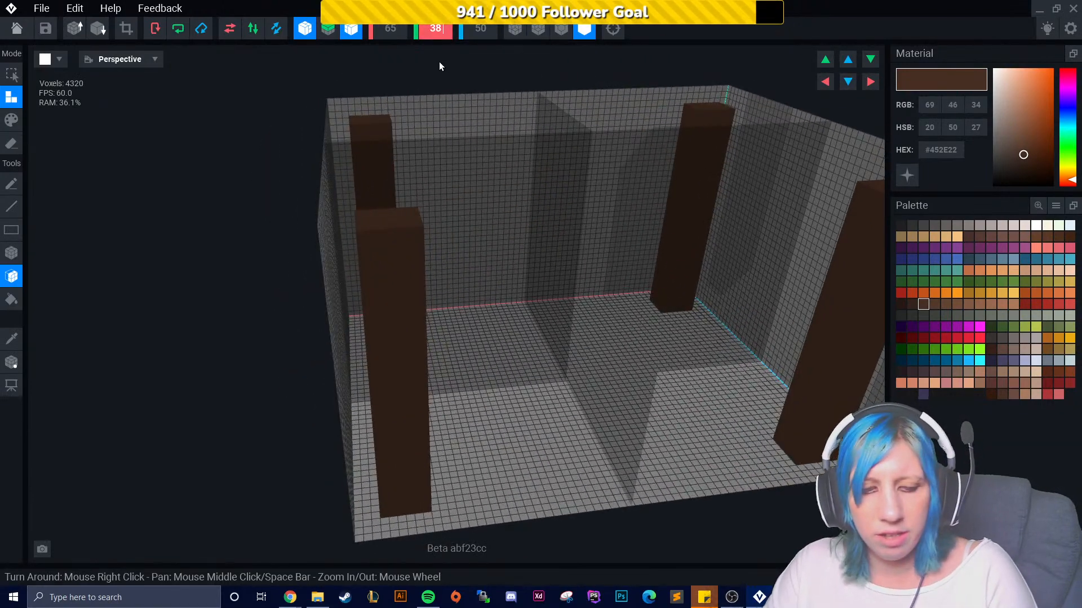
{"action": "key", "text": "BackSpace"}
{"action": "key", "text": "BackSpace"}
{"action": "type", "text": "40"}
{"action": "key", "text": "Return"}
{"action": "right_click_drag", "start_coordinate": [492, 243], "coordinate": [496, 255]}
{"action": "right_click_drag", "start_coordinate": [425, 249], "coordinate": [519, 261]}
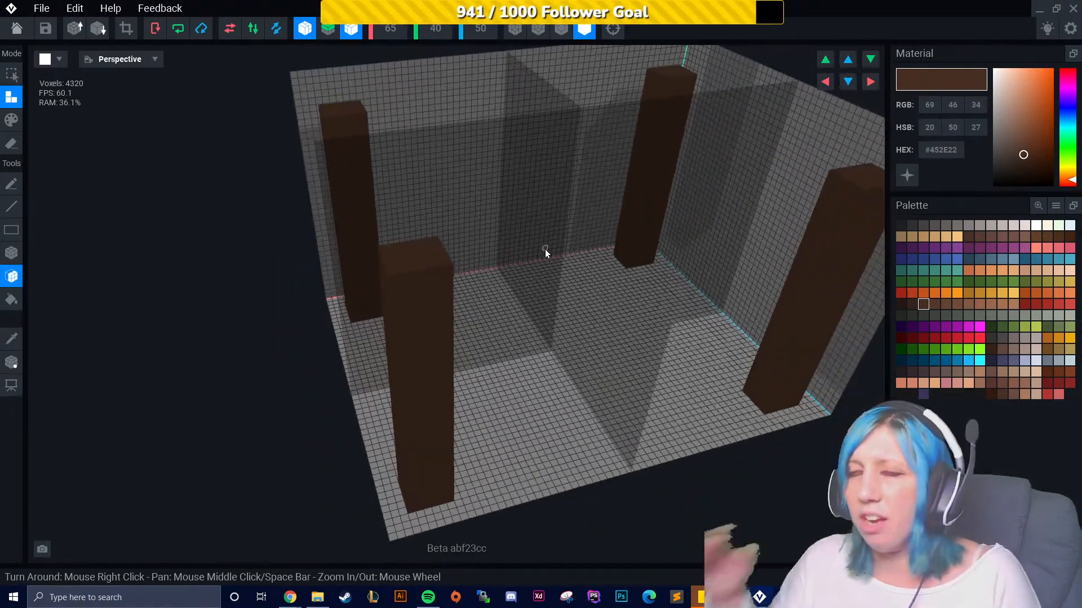
{"action": "right_click_drag", "start_coordinate": [418, 246], "coordinate": [388, 355]}
{"action": "left_click", "coordinate": [382, 266]}
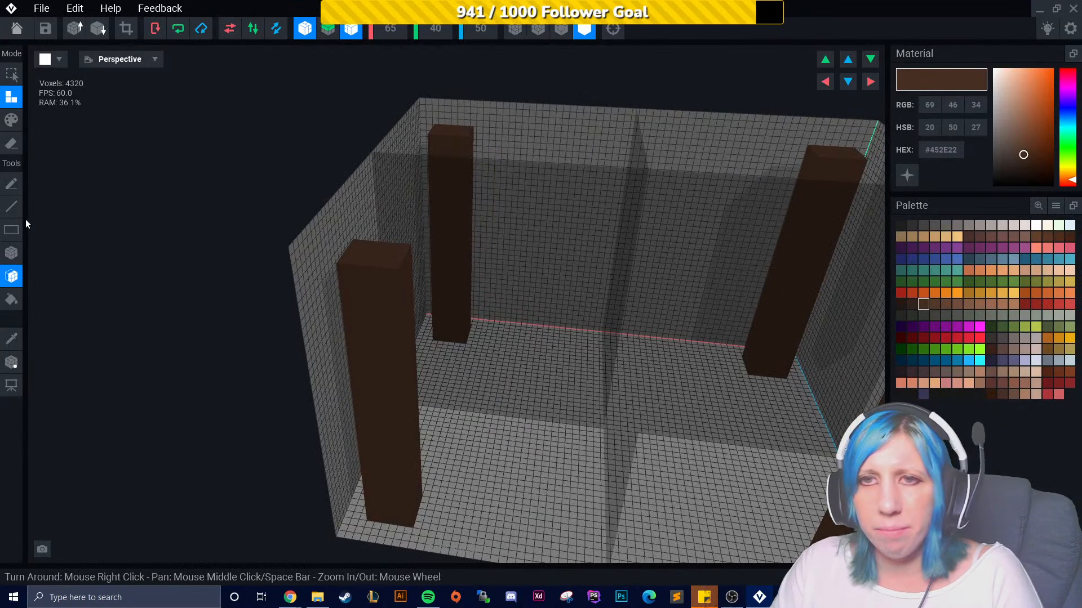
- Draw a brown tabletop slab across the tops of the four legs with the Box tool
{"action": "left_click", "coordinate": [13, 254]}
{"action": "right_click_drag", "start_coordinate": [396, 169], "coordinate": [405, 202]}
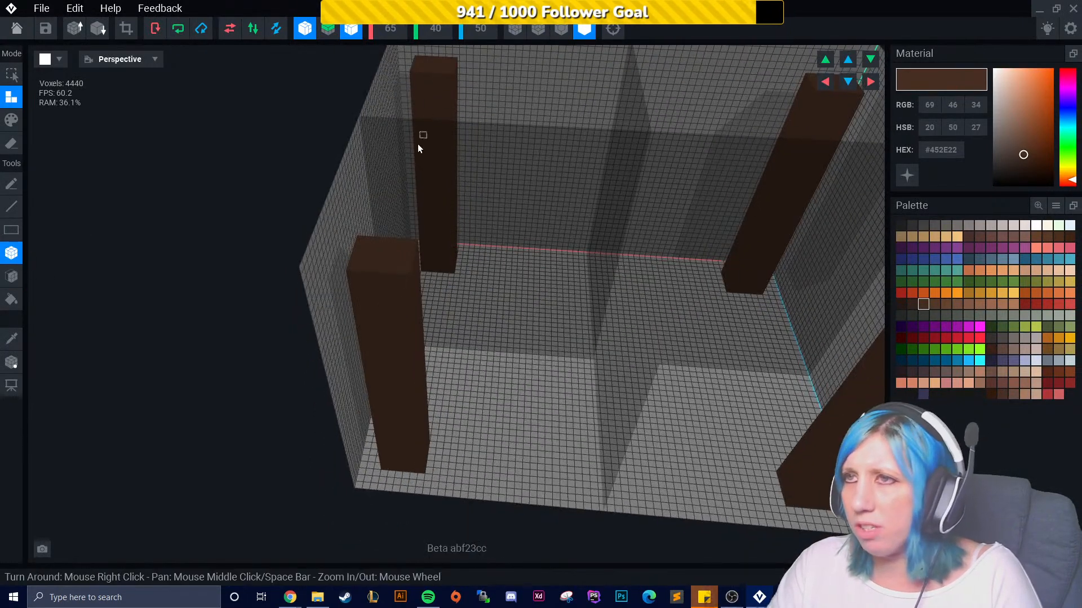
{"action": "left_click_drag", "start_coordinate": [420, 59], "coordinate": [847, 330]}
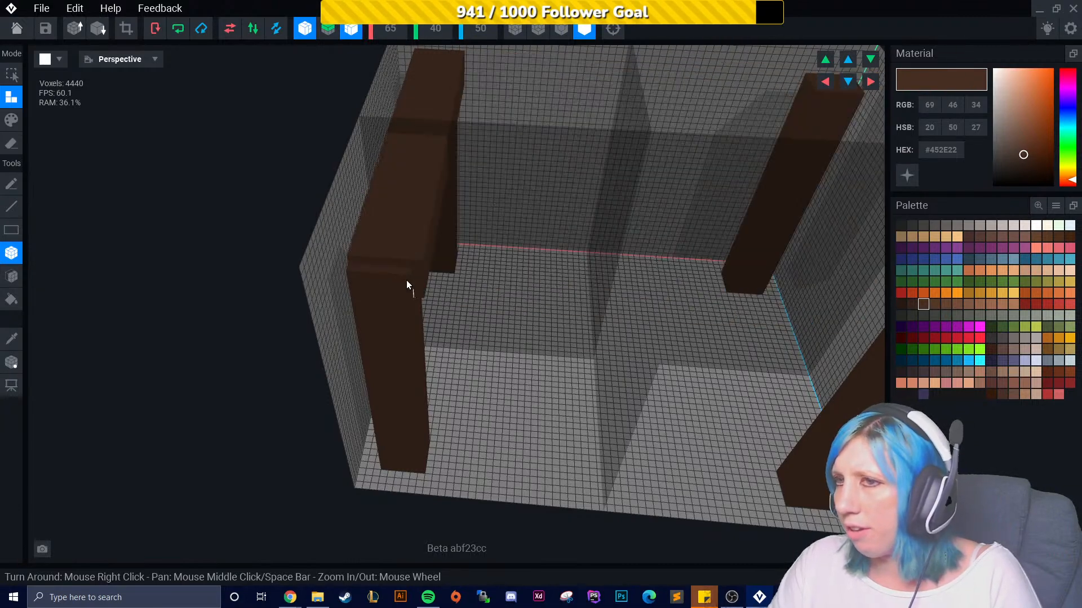
{"action": "right_click_drag", "start_coordinate": [405, 276], "coordinate": [416, 308]}
{"action": "left_click", "coordinate": [561, 33]}
{"action": "key", "text": "ctrl+z"}
{"action": "left_click_drag", "start_coordinate": [292, 110], "coordinate": [792, 292]}
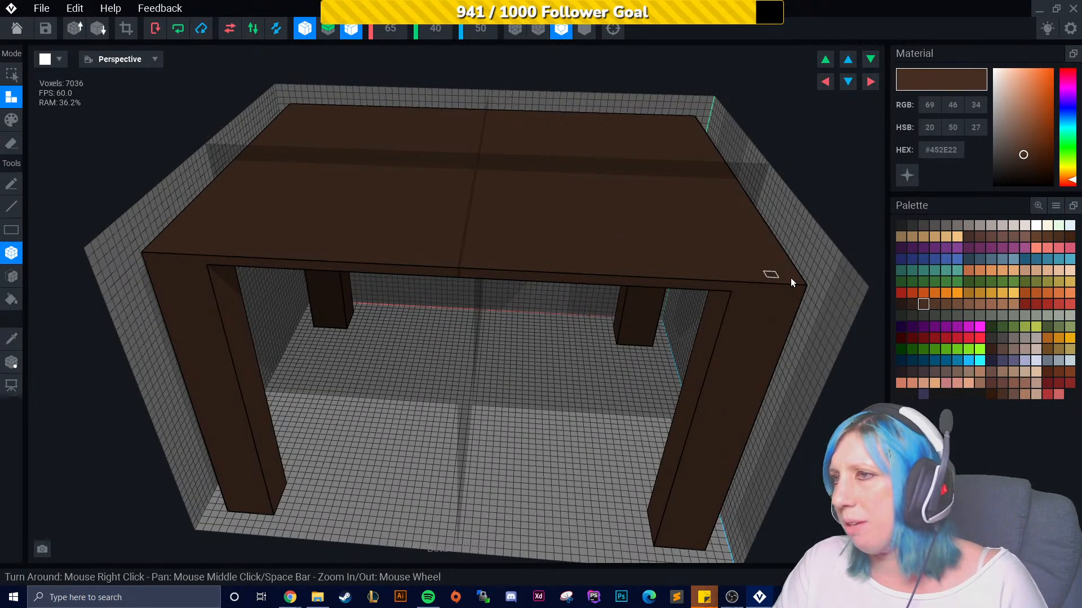
{"action": "left_click_drag", "start_coordinate": [148, 258], "coordinate": [803, 293]}
{"action": "right_click_drag", "start_coordinate": [803, 293], "coordinate": [211, 316]}
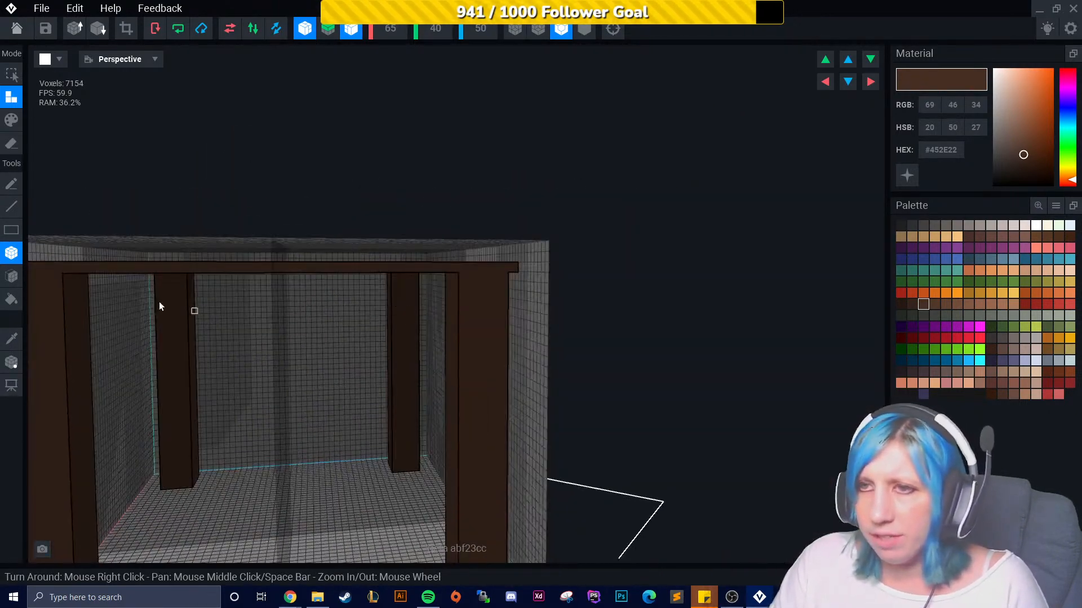
{"action": "right_click_drag", "start_coordinate": [248, 281], "coordinate": [116, 293]}
- Fill the gaps along the tabletop's edges using the Face and Box tools
{"action": "left_click", "coordinate": [12, 276]}
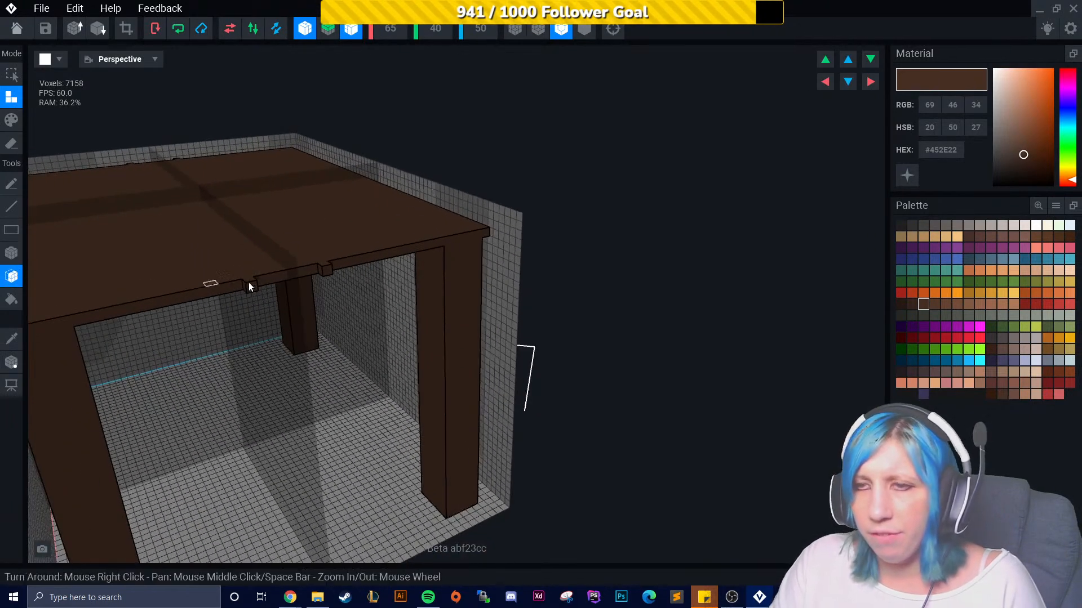
{"action": "left_click", "coordinate": [360, 265]}
{"action": "right_click_drag", "start_coordinate": [357, 283], "coordinate": [355, 280]}
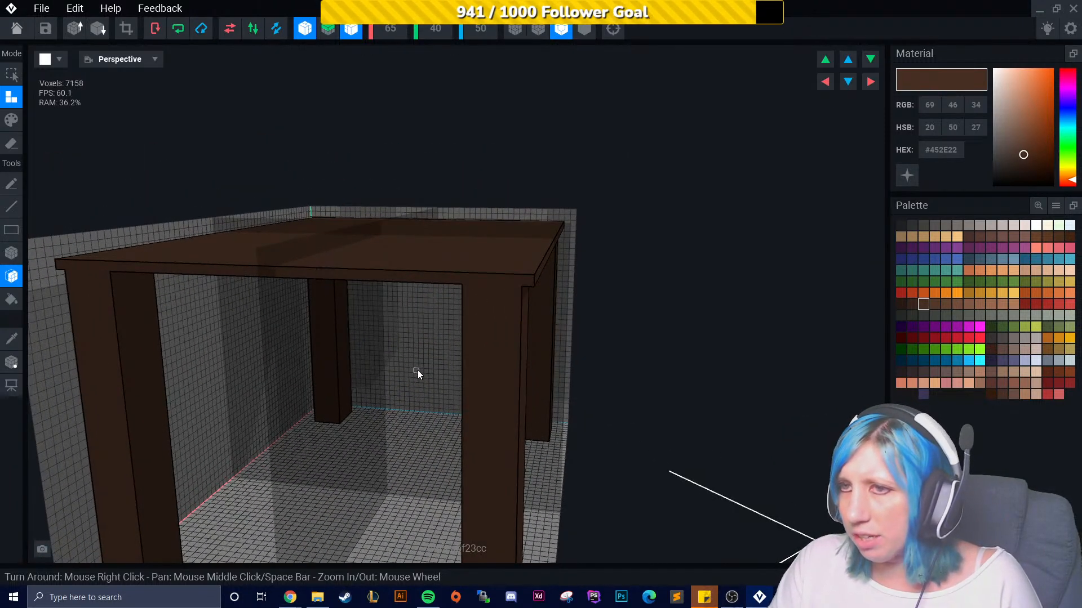
{"action": "right_click_drag", "start_coordinate": [417, 370], "coordinate": [425, 369]}
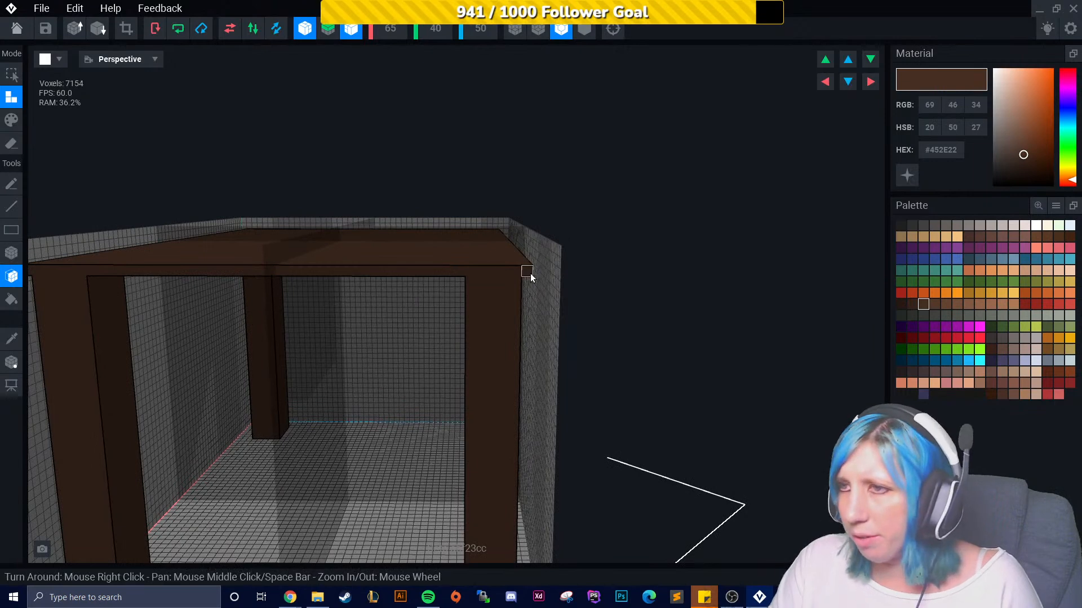
{"action": "right_click_drag", "start_coordinate": [285, 280], "coordinate": [328, 285]}
{"action": "left_click", "coordinate": [20, 259]}
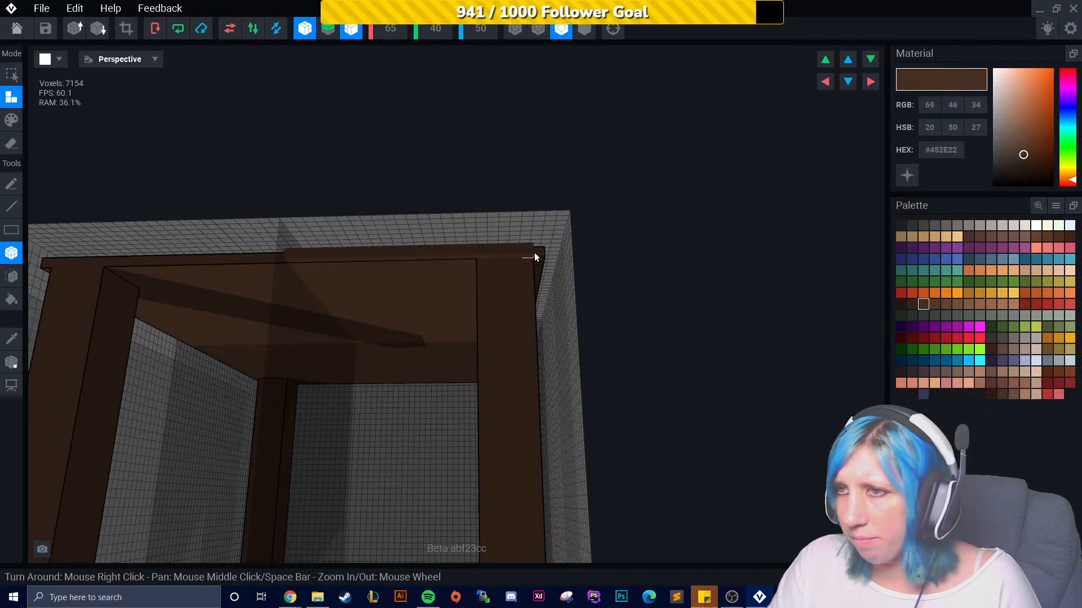
{"action": "left_click_drag", "start_coordinate": [290, 254], "coordinate": [536, 252]}
{"action": "right_click_drag", "start_coordinate": [184, 337], "coordinate": [227, 340]}
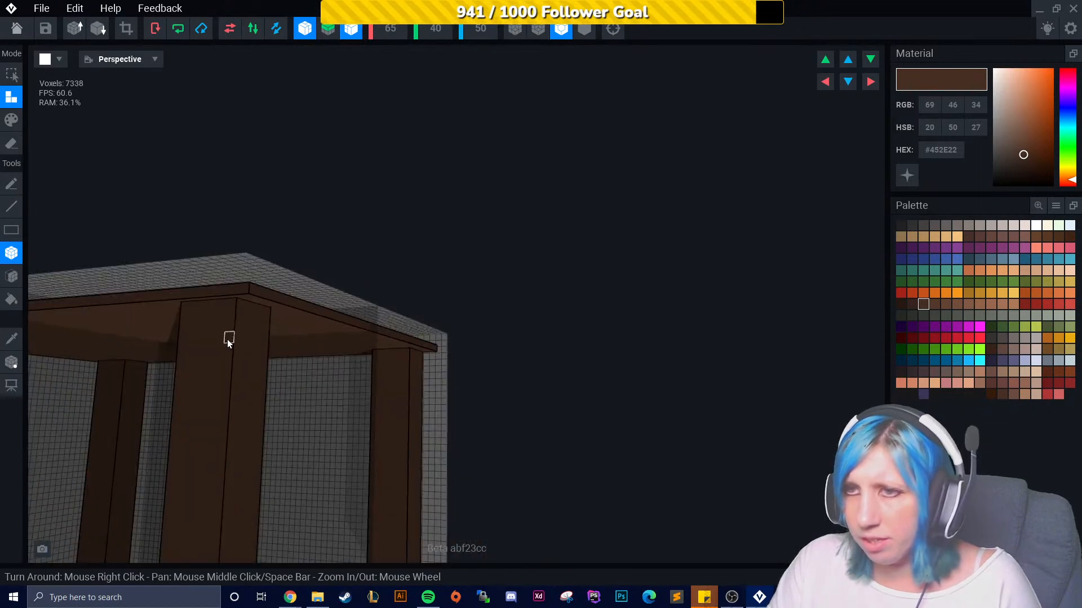
- Extrude the tabletop's faces with the Face tool to thicken the top
{"action": "left_click", "coordinate": [12, 276]}
{"action": "left_click", "coordinate": [200, 289]}
{"action": "left_click", "coordinate": [201, 291]}
{"action": "right_click_drag", "start_coordinate": [202, 291], "coordinate": [287, 275]}
{"action": "left_click", "coordinate": [310, 298]}
{"action": "left_click", "coordinate": [288, 277]}
{"action": "left_click", "coordinate": [288, 276]}
{"action": "right_click_drag", "start_coordinate": [390, 286], "coordinate": [359, 400]}
{"action": "left_click", "coordinate": [319, 398]}
{"action": "right_click_drag", "start_coordinate": [392, 488], "coordinate": [414, 464]}
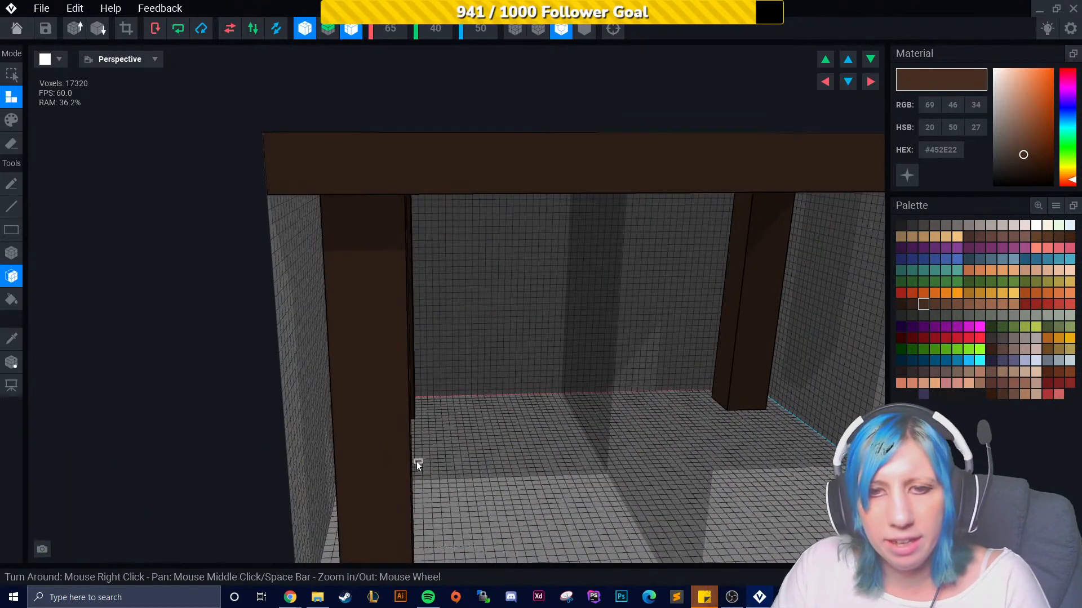
- Orbit and zoom around the table to inspect the legs and tabletop
{"action": "right_click_drag", "start_coordinate": [531, 482], "coordinate": [578, 483]}
{"action": "scroll", "coordinate": [578, 482], "scroll_direction": "down", "scroll_amount": 6}
{"action": "right_click_drag", "start_coordinate": [327, 406], "coordinate": [357, 409]}
{"action": "right_click_drag", "start_coordinate": [580, 465], "coordinate": [475, 422]}
{"action": "scroll", "coordinate": [475, 422], "scroll_direction": "up", "scroll_amount": 3}
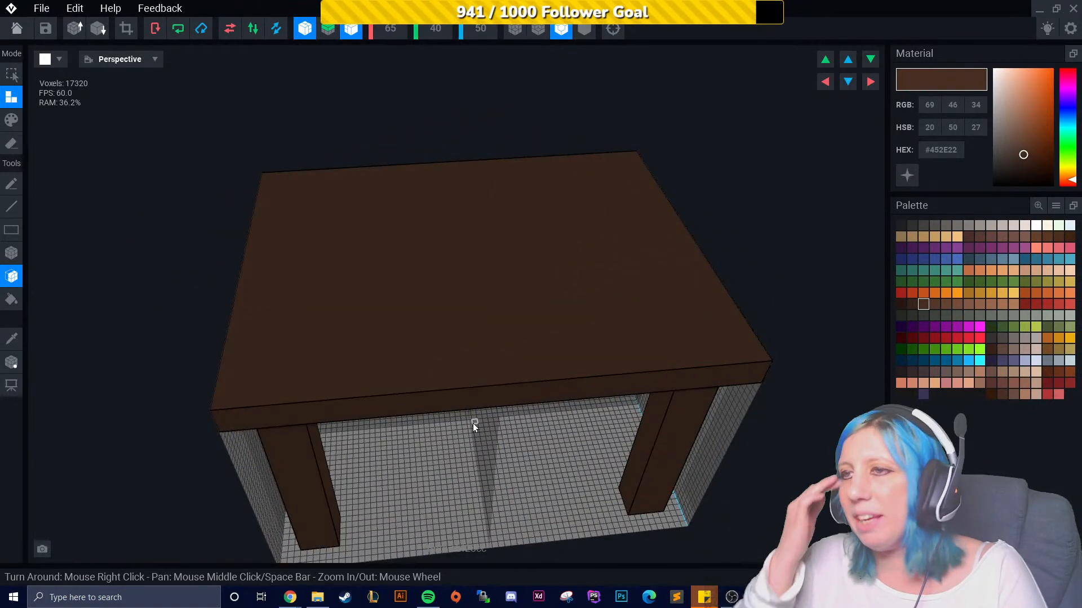
{"action": "scroll", "coordinate": [452, 449], "scroll_direction": "up", "scroll_amount": 2}
{"action": "right_click_drag", "start_coordinate": [453, 450], "coordinate": [475, 442]}
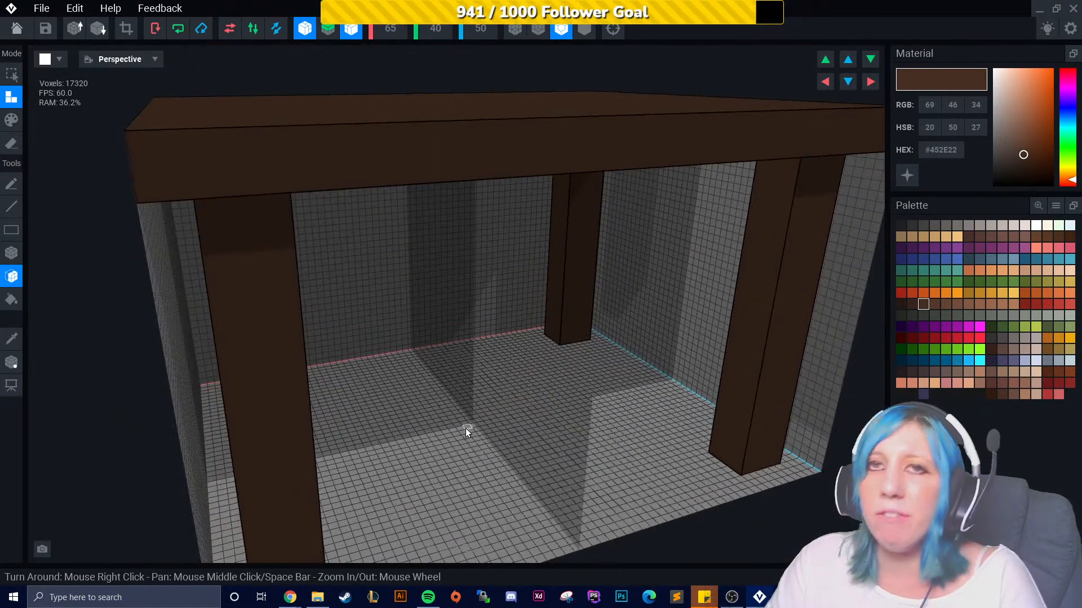
{"action": "scroll", "coordinate": [479, 407], "scroll_direction": "up", "scroll_amount": 1}
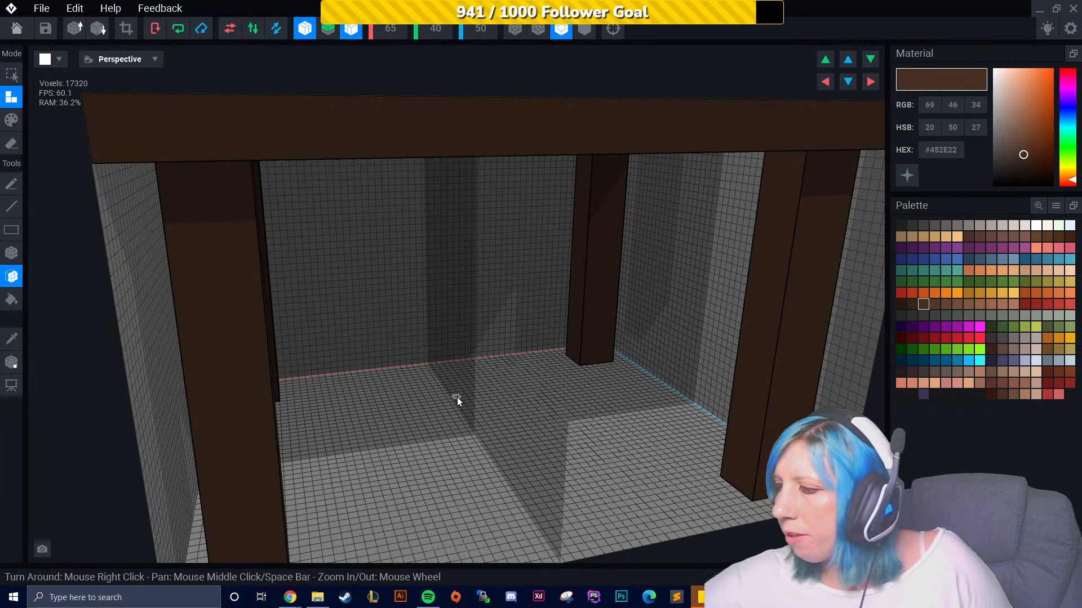
{"action": "right_click_drag", "start_coordinate": [337, 314], "coordinate": [416, 426]}
{"action": "scroll", "coordinate": [417, 427], "scroll_direction": "down", "scroll_amount": 5}
{"action": "middle_click_drag", "start_coordinate": [424, 462], "coordinate": [435, 409]}
{"action": "right_click_drag", "start_coordinate": [434, 409], "coordinate": [380, 386]}
{"action": "scroll", "coordinate": [367, 372], "scroll_direction": "up", "scroll_amount": 5}
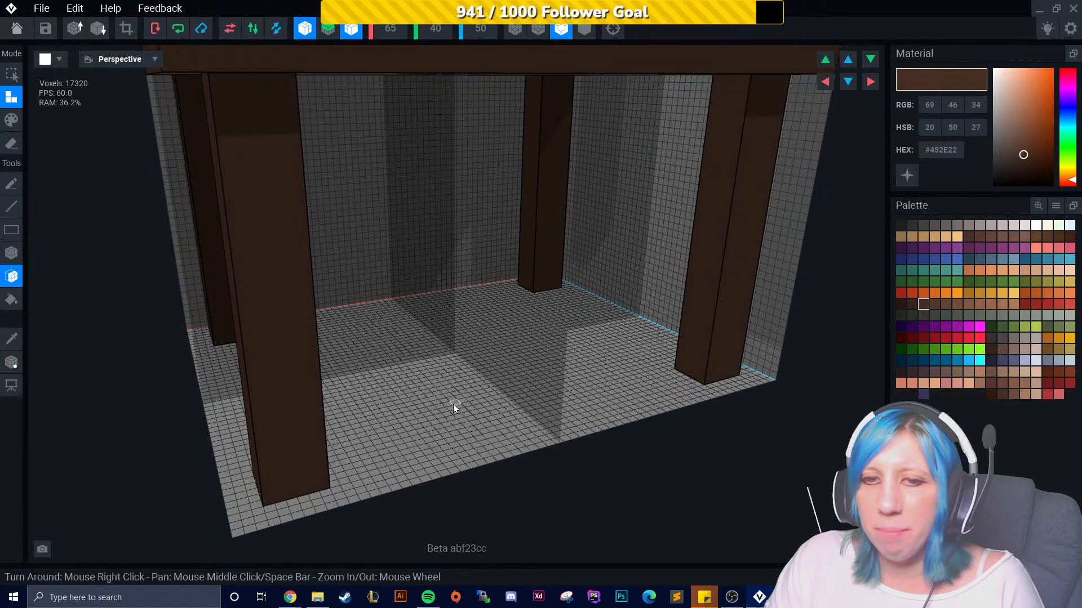
- Try adding lighter brown #54382A voxel strips to the front legs with the Box tool, then undo them
{"action": "left_click", "coordinate": [934, 304]}
{"action": "scroll", "coordinate": [457, 369], "scroll_direction": "down", "scroll_amount": 3}
{"action": "left_click", "coordinate": [7, 259]}
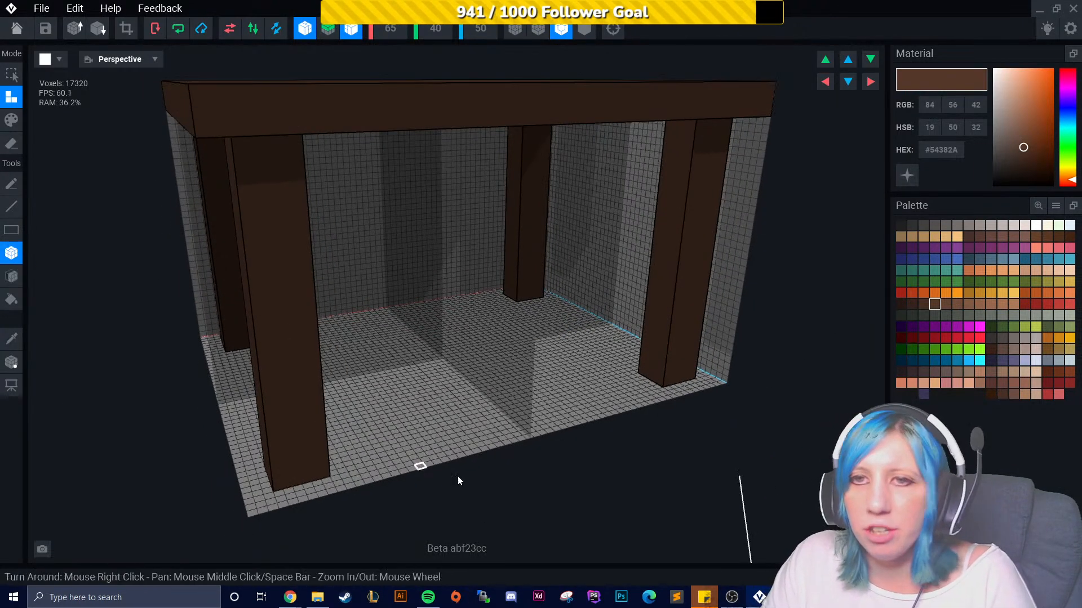
{"action": "mouse_move", "coordinate": [484, 426]}
{"action": "right_mouse_down"}
{"action": "mouse_move", "coordinate": [434, 415]}
{"action": "mouse_move", "coordinate": [449, 432]}
{"action": "mouse_move", "coordinate": [473, 429]}
{"action": "right_mouse_up"}
{"action": "right_click_drag", "start_coordinate": [321, 406], "coordinate": [323, 431]}
{"action": "middle_click_drag", "start_coordinate": [326, 290], "coordinate": [331, 343]}
{"action": "right_click_drag", "start_coordinate": [331, 355], "coordinate": [338, 408]}
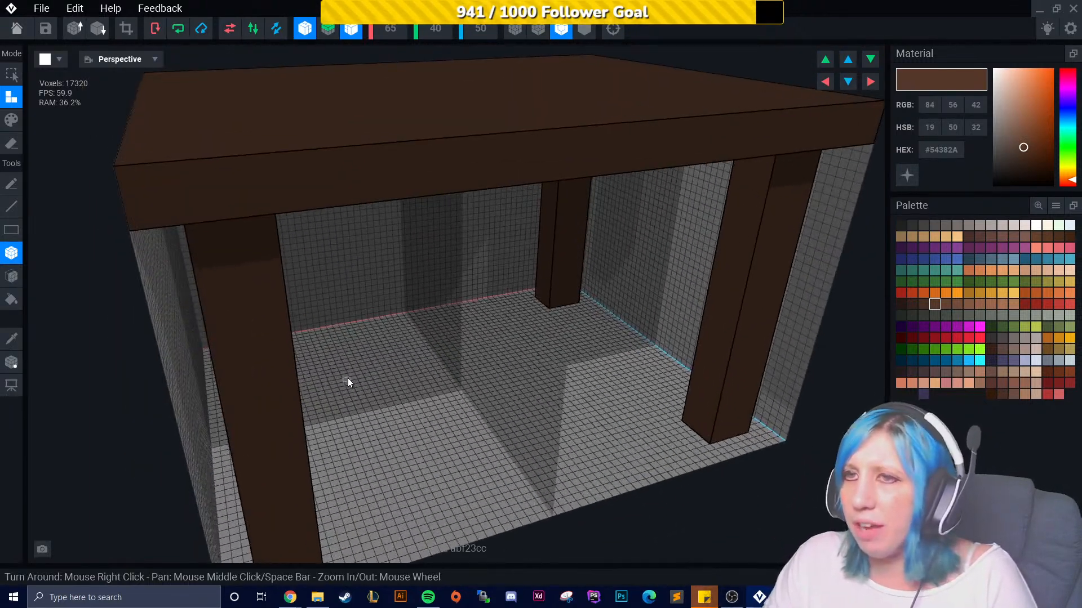
{"action": "middle_click_drag", "start_coordinate": [315, 379], "coordinate": [365, 298]}
{"action": "left_click_drag", "start_coordinate": [310, 225], "coordinate": [335, 367]}
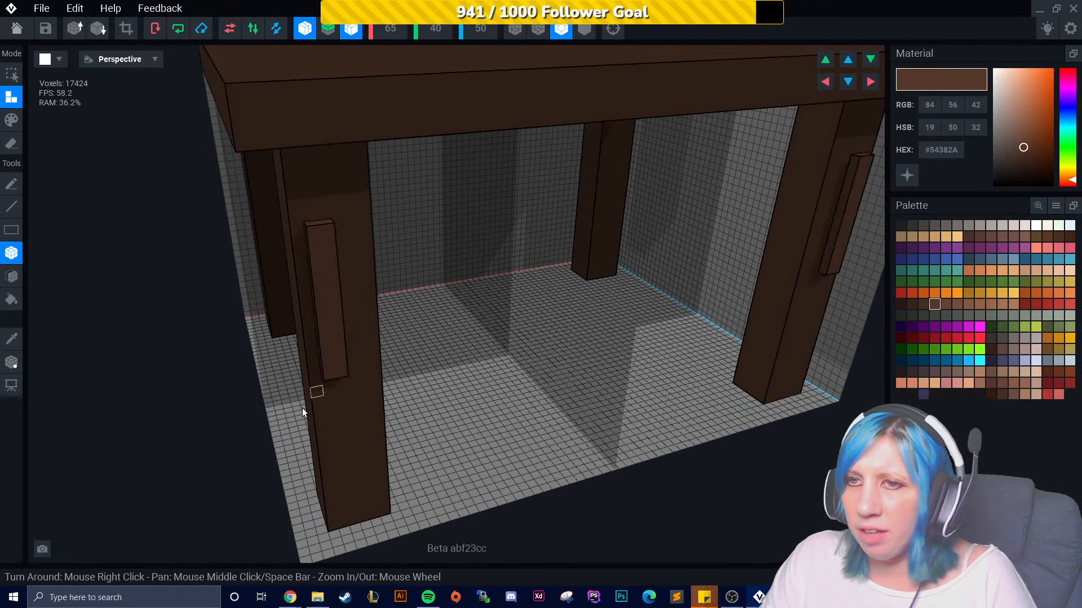
{"action": "key", "text": "ctrl+z"}
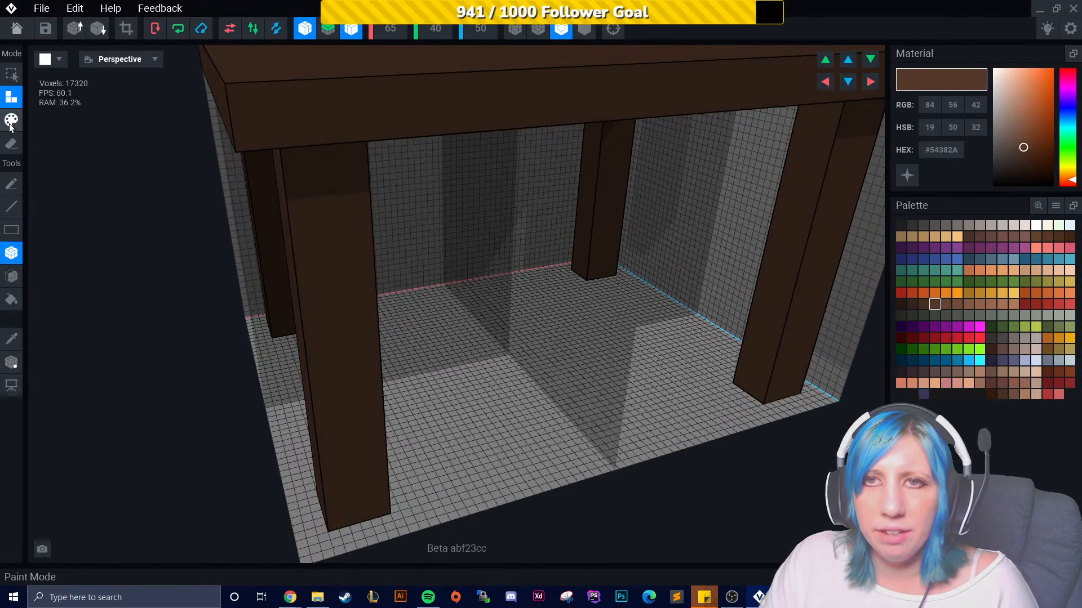
- Switch to Paint mode and toggle the red and blue mirror axes
{"action": "left_click", "coordinate": [11, 120]}
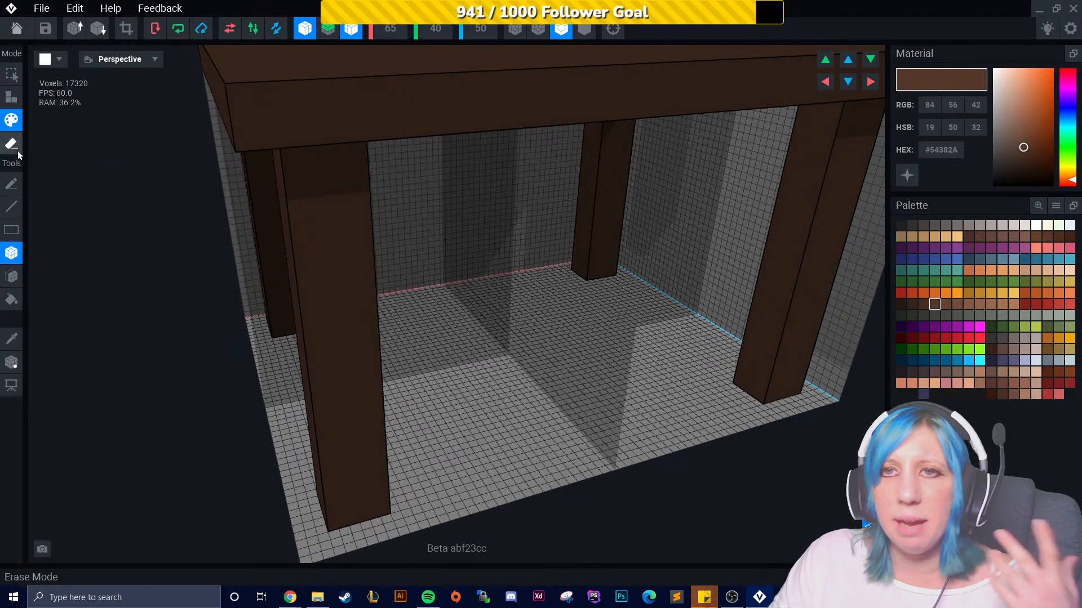
{"action": "right_click_drag", "start_coordinate": [370, 248], "coordinate": [417, 329]}
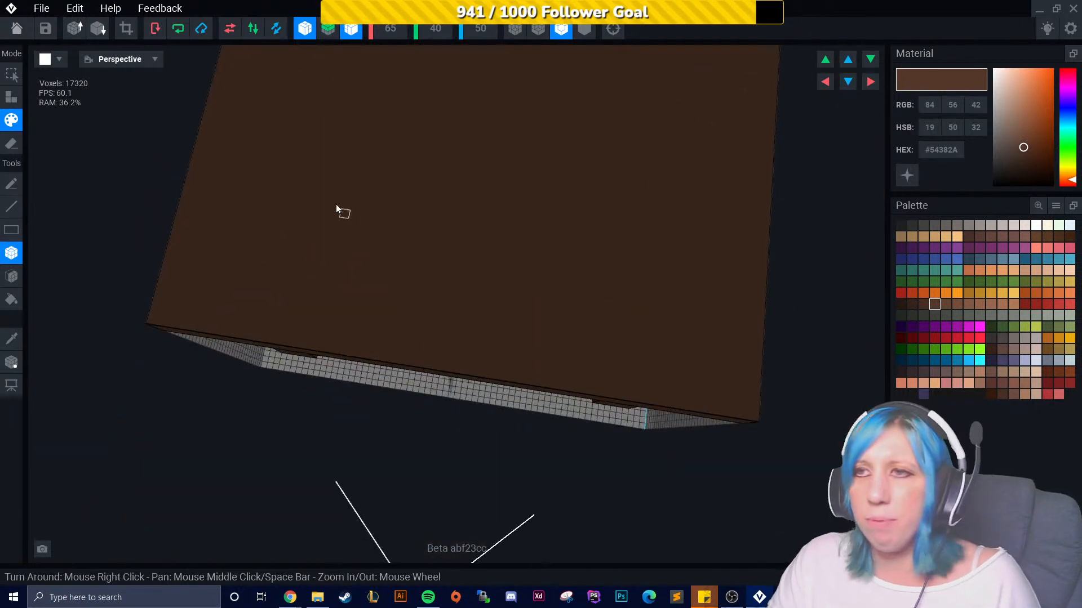
{"action": "right_click_drag", "start_coordinate": [347, 343], "coordinate": [388, 314]}
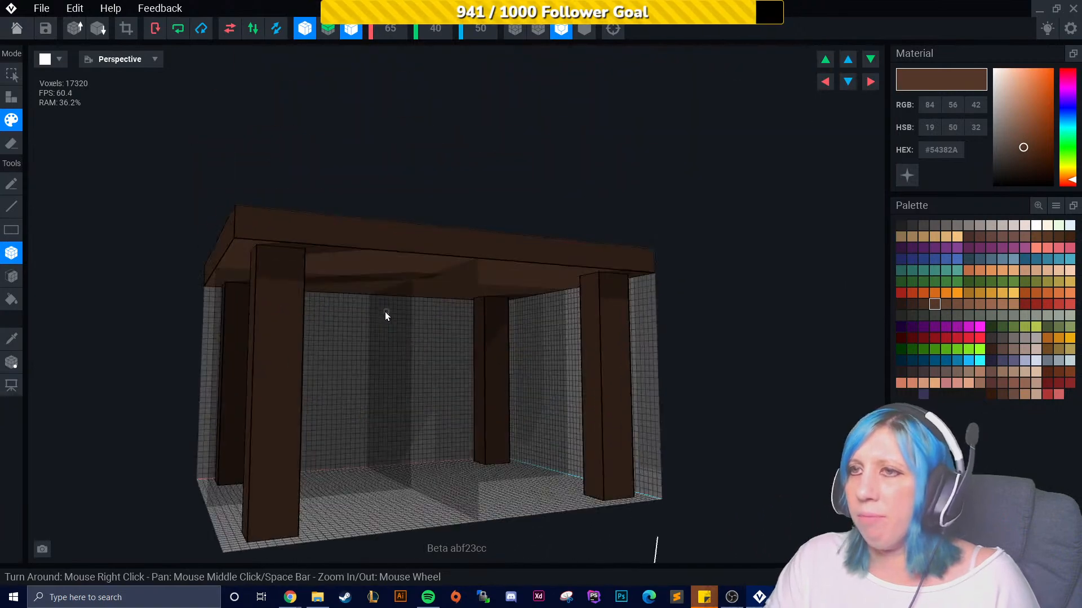
{"action": "left_click", "coordinate": [351, 29]}
{"action": "left_click", "coordinate": [301, 28]}
{"action": "right_click_drag", "start_coordinate": [372, 352], "coordinate": [356, 394]}
{"action": "scroll", "coordinate": [357, 394], "scroll_direction": "up", "scroll_amount": 5}
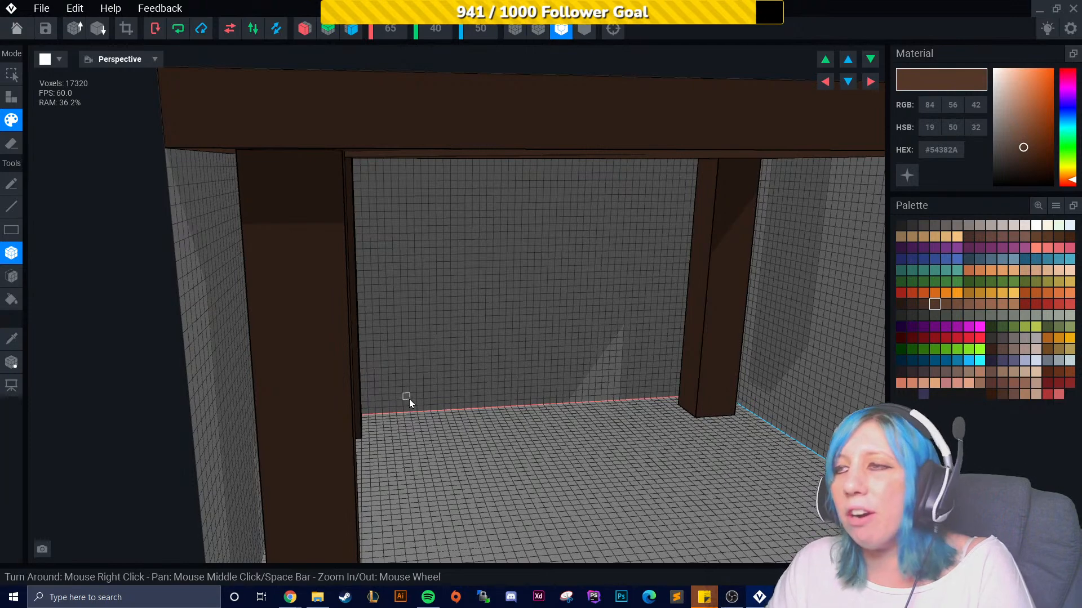
- Paint lighter brown #54382A wood-grain streaks down the table legs, undoing one stray stroke
{"action": "right_click_drag", "start_coordinate": [396, 380], "coordinate": [365, 302]}
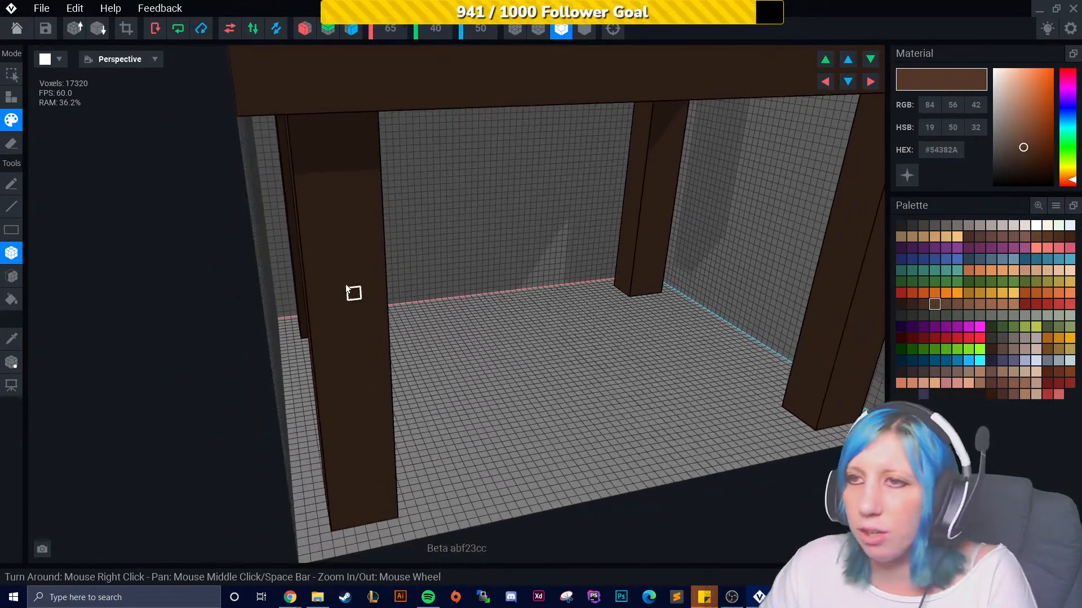
{"action": "right_click_drag", "start_coordinate": [387, 422], "coordinate": [313, 239]}
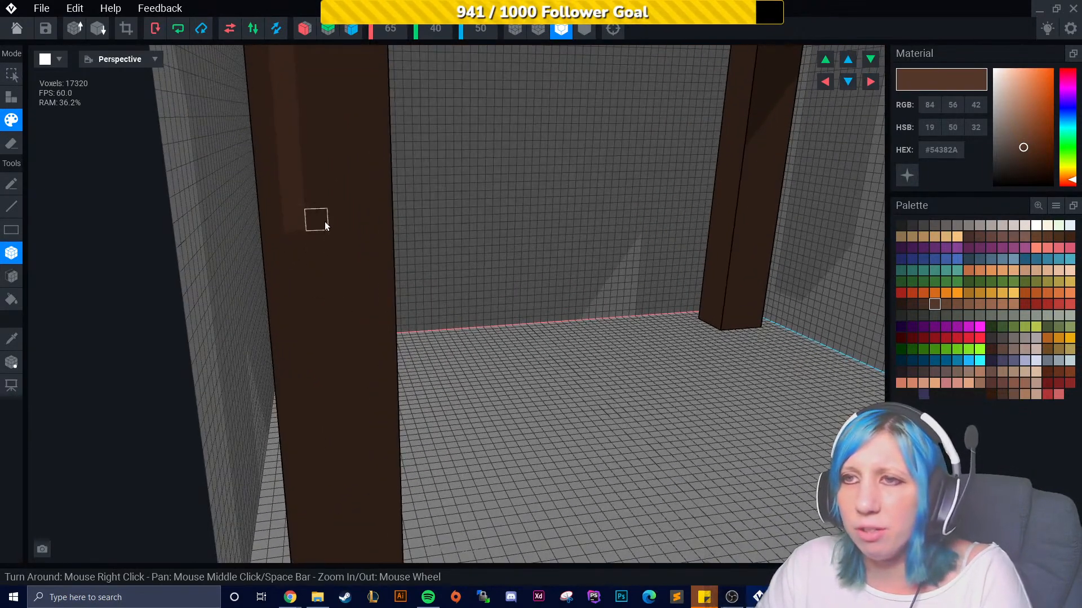
{"action": "scroll", "coordinate": [372, 450], "scroll_direction": "down", "scroll_amount": 5}
{"action": "scroll", "coordinate": [348, 443], "scroll_direction": "up", "scroll_amount": 6}
{"action": "scroll", "coordinate": [348, 443], "scroll_direction": "down", "scroll_amount": 6}
{"action": "right_click_drag", "start_coordinate": [349, 443], "coordinate": [386, 425]}
{"action": "middle_click_drag", "start_coordinate": [387, 425], "coordinate": [169, 420]}
{"action": "right_click_drag", "start_coordinate": [497, 355], "coordinate": [451, 349]}
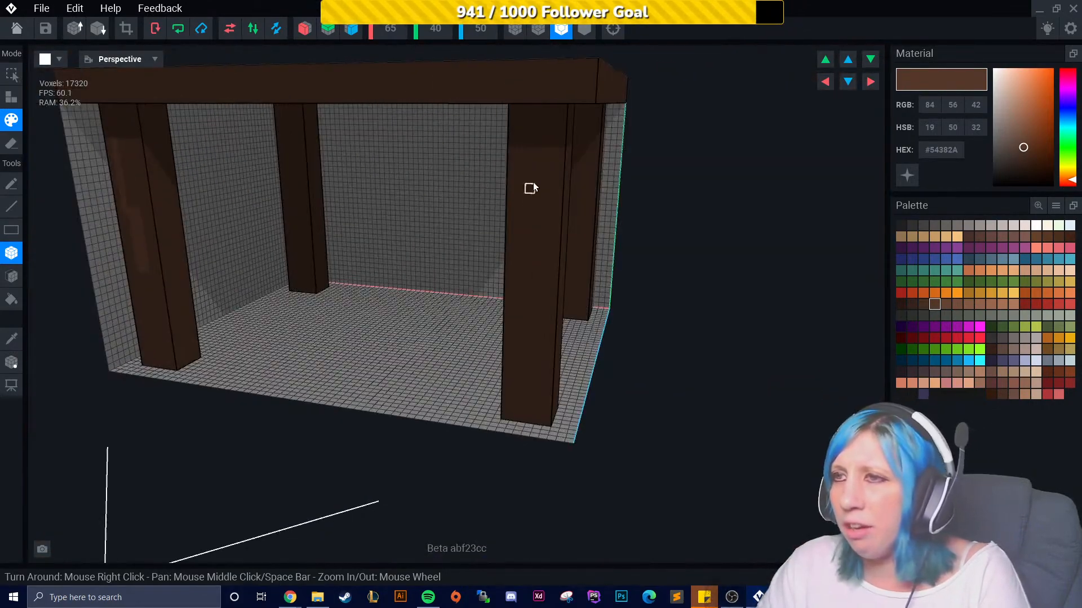
{"action": "scroll", "coordinate": [521, 282], "scroll_direction": "up", "scroll_amount": 4}
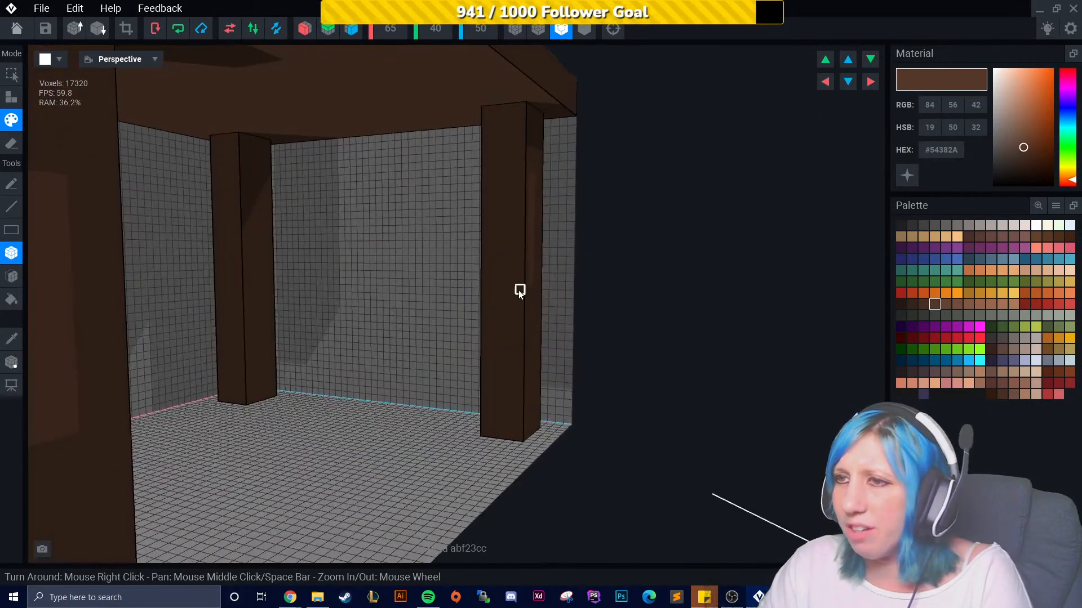
{"action": "scroll", "coordinate": [483, 314], "scroll_direction": "down", "scroll_amount": 4}
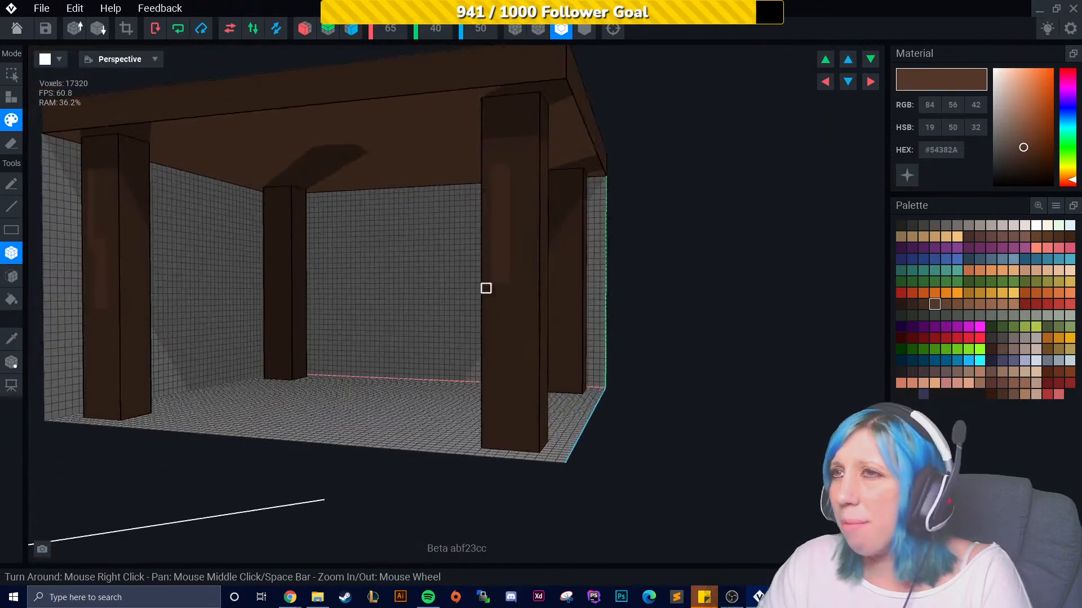
{"action": "right_click_drag", "start_coordinate": [507, 107], "coordinate": [399, 321]}
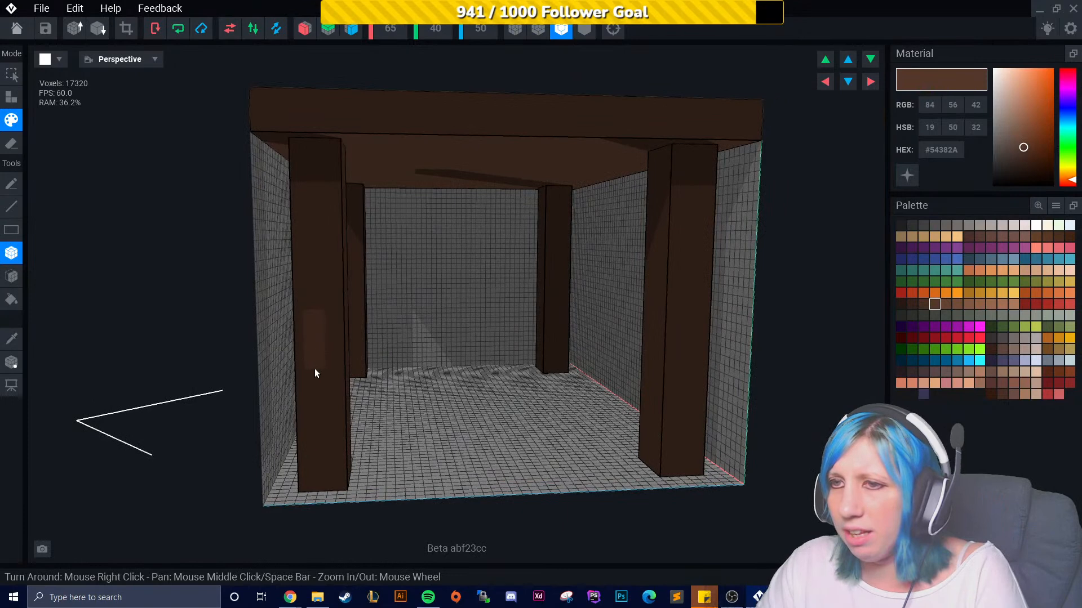
{"action": "right_click_drag", "start_coordinate": [374, 430], "coordinate": [523, 224]}
{"action": "mouse_move", "coordinate": [523, 216]}
{"action": "left_mouse_down"}
{"action": "mouse_move", "coordinate": [514, 289]}
{"action": "mouse_move", "coordinate": [530, 355]}
{"action": "left_mouse_up"}
{"action": "right_click_drag", "start_coordinate": [529, 373], "coordinate": [366, 374]}
{"action": "left_click_drag", "start_coordinate": [540, 196], "coordinate": [559, 283]}
{"action": "right_click_drag", "start_coordinate": [566, 371], "coordinate": [534, 400]}
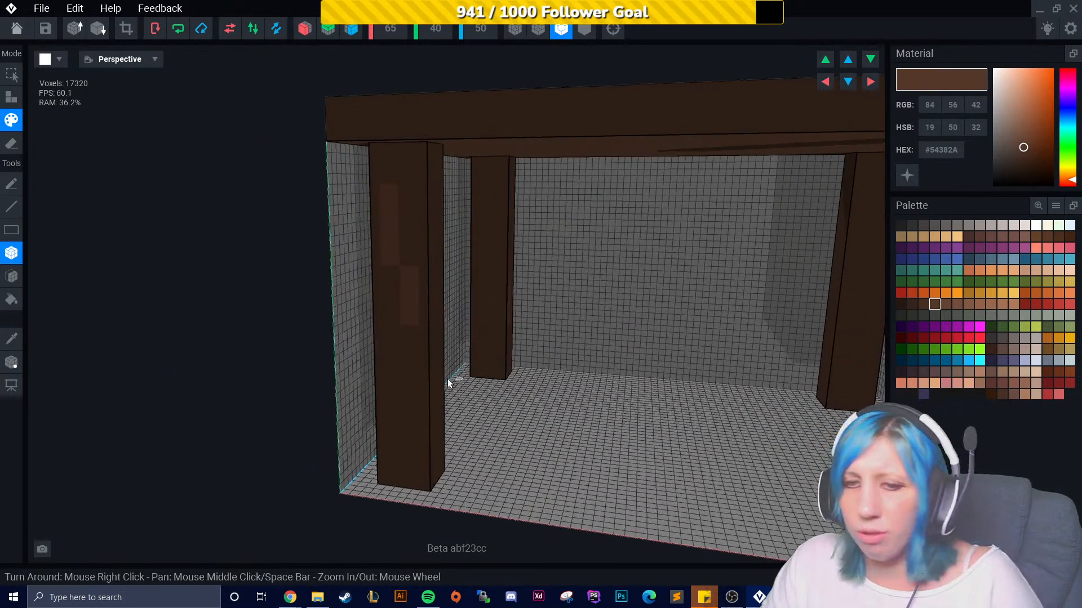
{"action": "key", "text": "ctrl+z"}
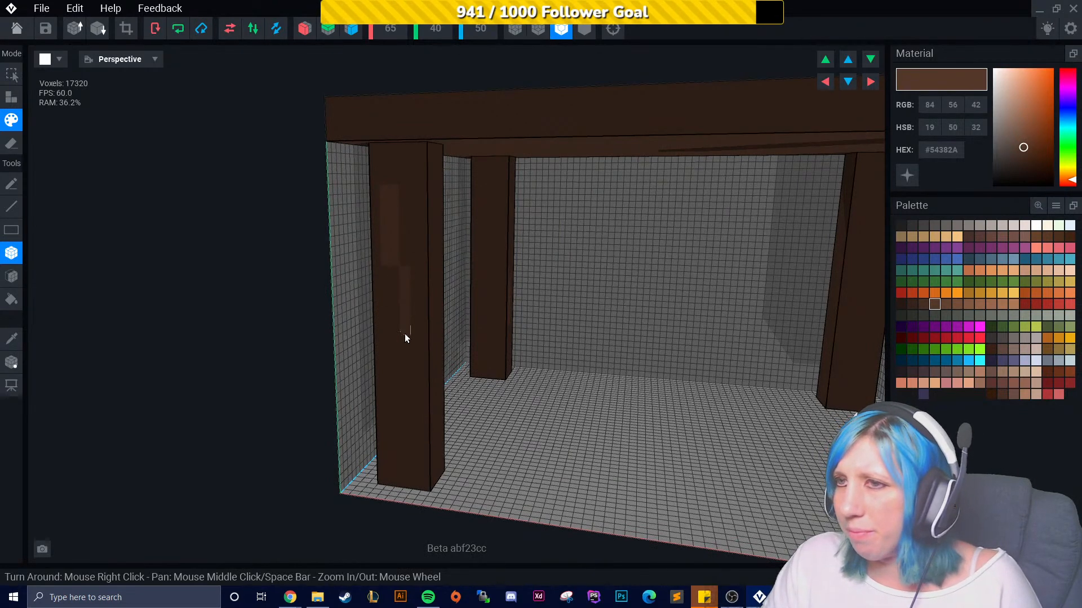
{"action": "right_click_drag", "start_coordinate": [438, 390], "coordinate": [455, 395]}
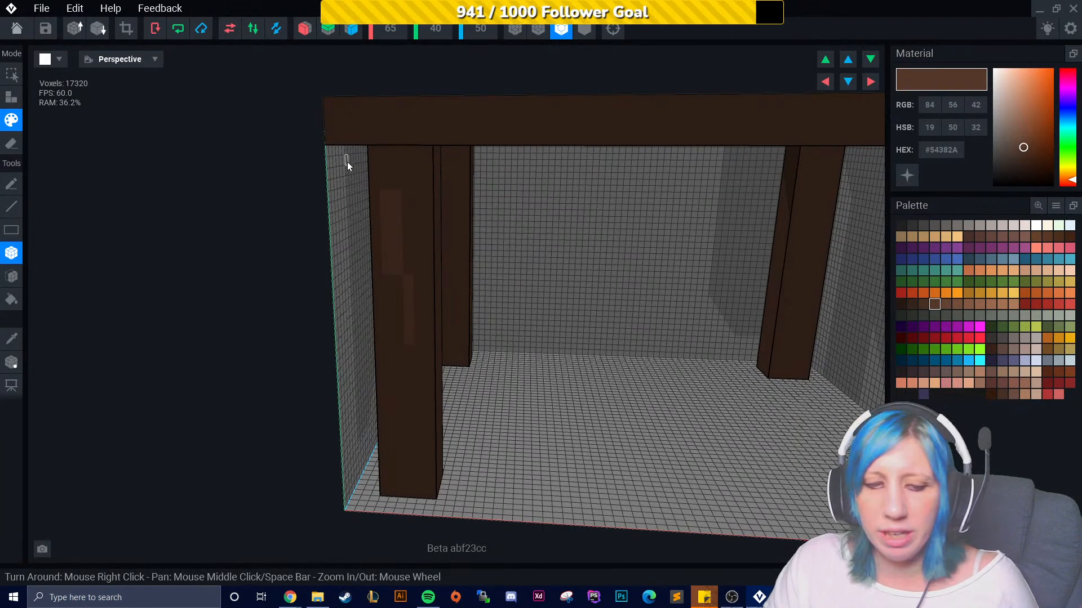
- Pick a darker brown #35231B and paint dark streaks onto the legs and under the tabletop
{"action": "right_click_drag", "start_coordinate": [465, 293], "coordinate": [598, 233]}
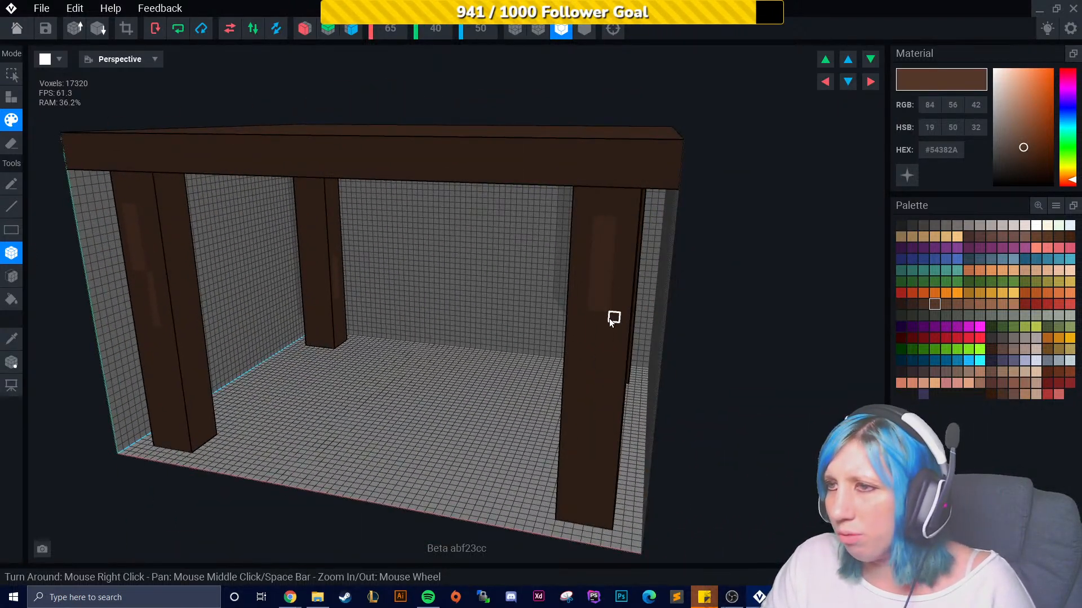
{"action": "scroll", "coordinate": [610, 372], "scroll_direction": "up", "scroll_amount": 5}
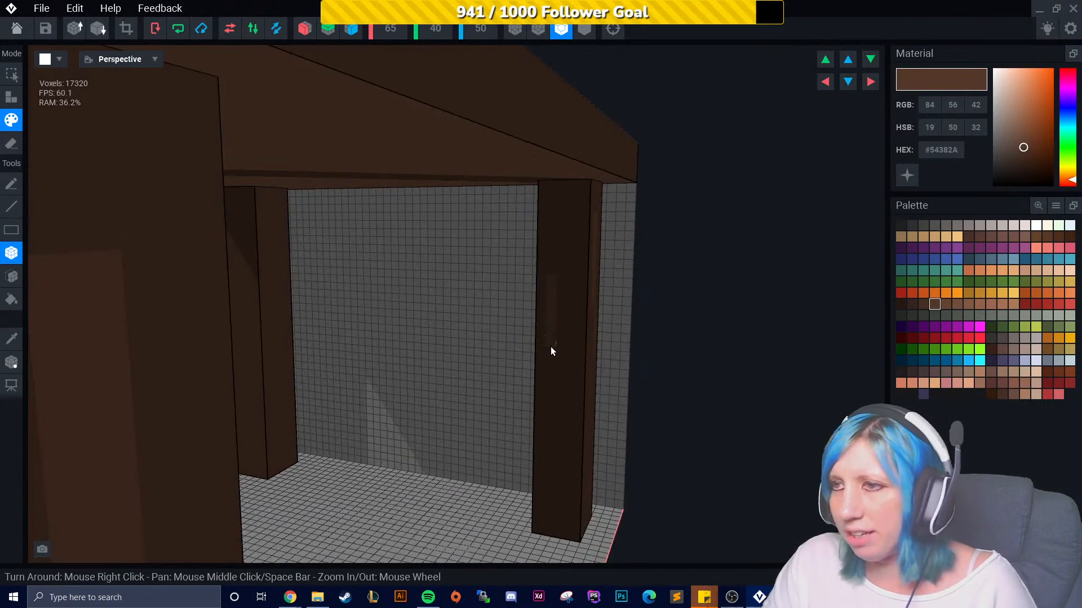
{"action": "scroll", "coordinate": [551, 349], "scroll_direction": "up", "scroll_amount": 5}
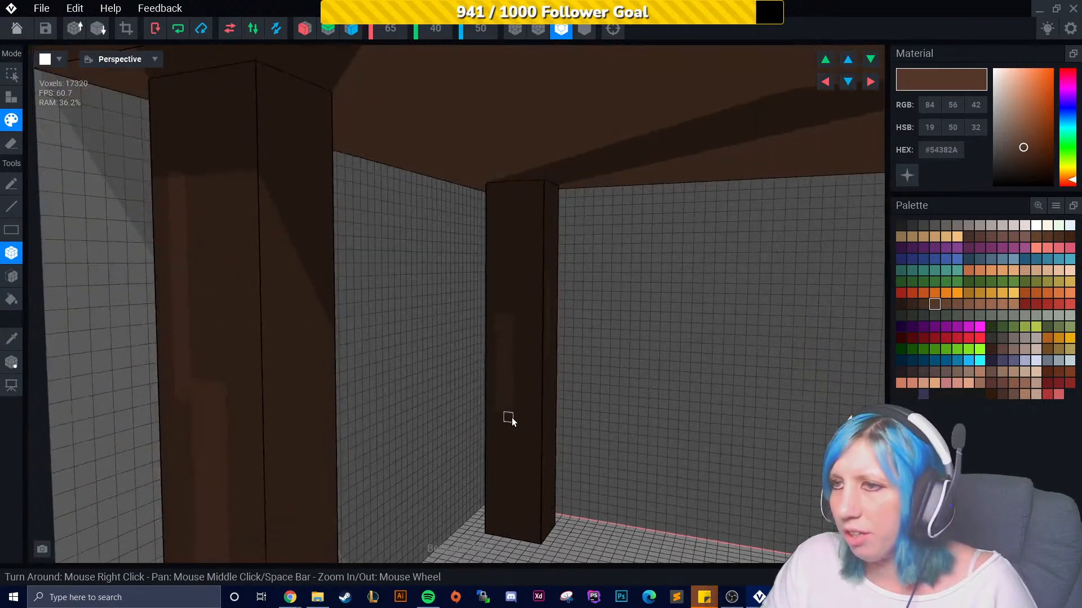
{"action": "scroll", "coordinate": [513, 418], "scroll_direction": "down", "scroll_amount": 8}
{"action": "right_click_drag", "start_coordinate": [515, 430], "coordinate": [529, 385]}
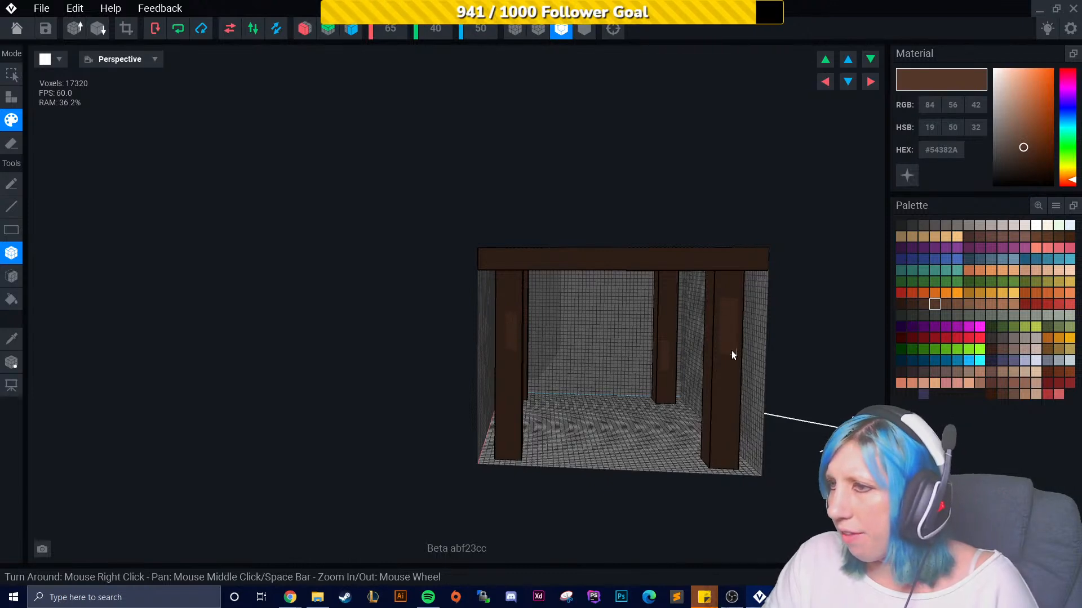
{"action": "left_click", "coordinate": [912, 304]}
{"action": "right_click_drag", "start_coordinate": [584, 377], "coordinate": [525, 346]}
{"action": "scroll", "coordinate": [525, 346], "scroll_direction": "up", "scroll_amount": 5}
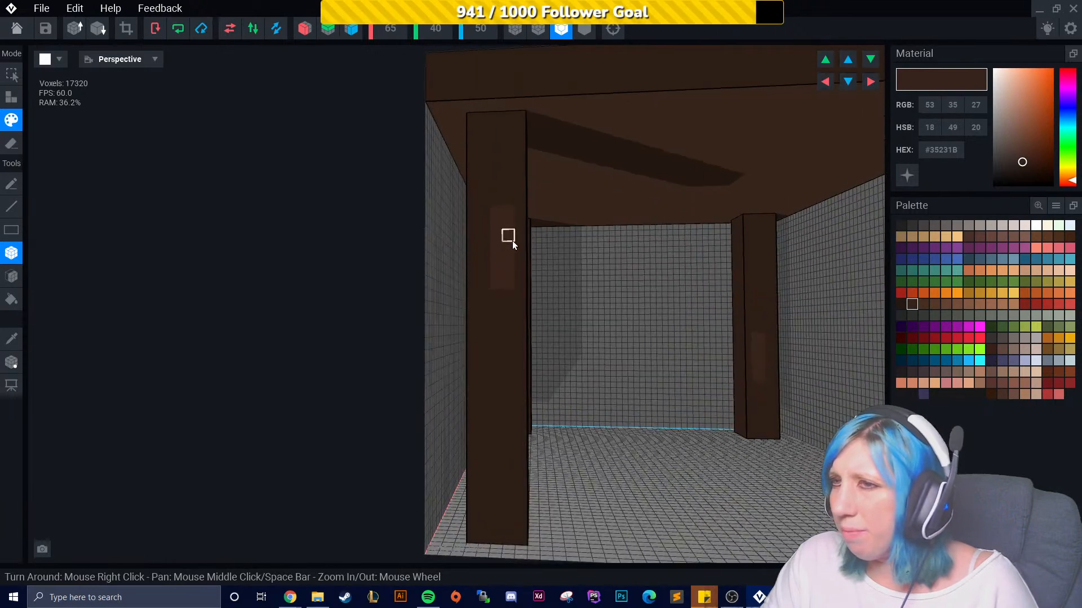
{"action": "mouse_move", "coordinate": [524, 370]}
{"action": "right_mouse_down"}
{"action": "mouse_move", "coordinate": [508, 377]}
{"action": "mouse_move", "coordinate": [552, 401]}
{"action": "right_mouse_up"}
{"action": "mouse_move", "coordinate": [447, 285]}
{"action": "left_mouse_down"}
{"action": "mouse_move", "coordinate": [450, 244]}
{"action": "mouse_move", "coordinate": [455, 294]}
{"action": "mouse_move", "coordinate": [439, 254]}
{"action": "left_mouse_up"}
{"action": "scroll", "coordinate": [473, 354], "scroll_direction": "down", "scroll_amount": 6}
{"action": "scroll", "coordinate": [496, 395], "scroll_direction": "up", "scroll_amount": 6}
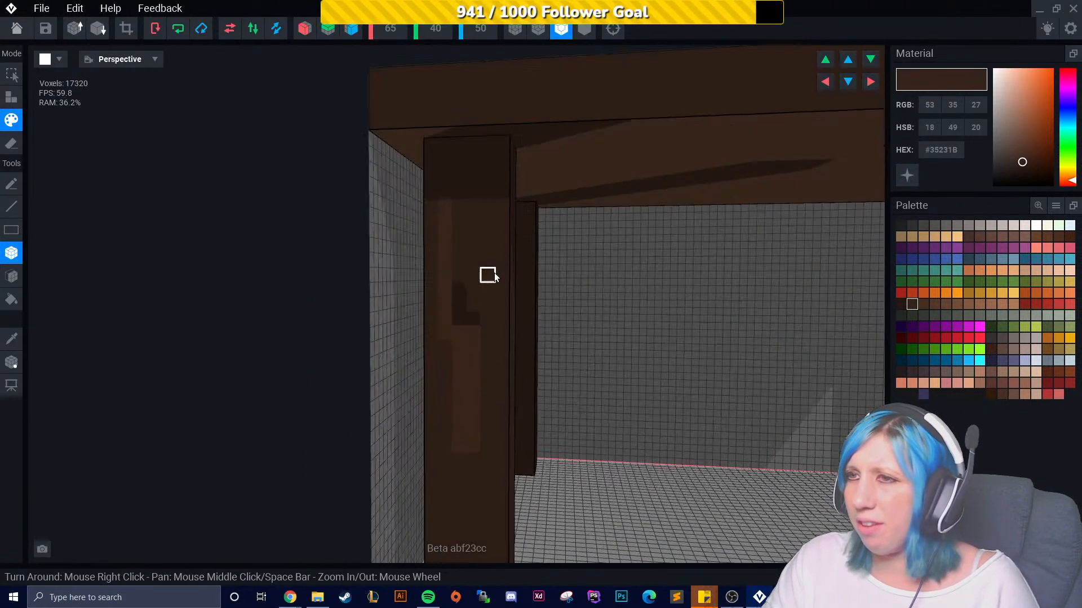
{"action": "middle_click_drag", "start_coordinate": [442, 139], "coordinate": [434, 185]}
{"action": "middle_click_drag", "start_coordinate": [341, 384], "coordinate": [378, 348]}
{"action": "right_click_drag", "start_coordinate": [375, 346], "coordinate": [400, 296]}
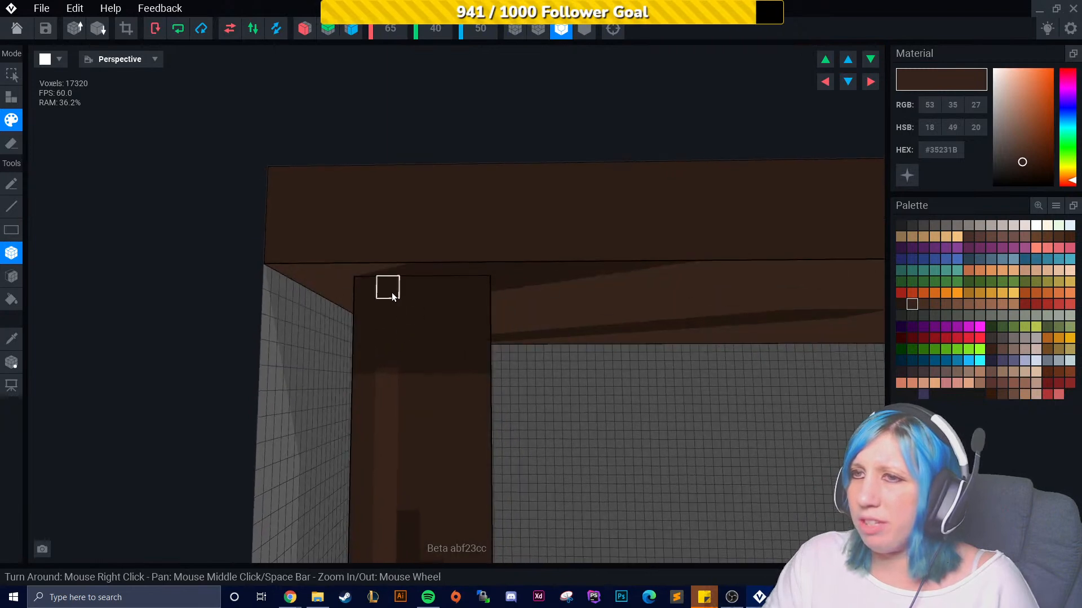
{"action": "right_click_drag", "start_coordinate": [478, 307], "coordinate": [606, 292]}
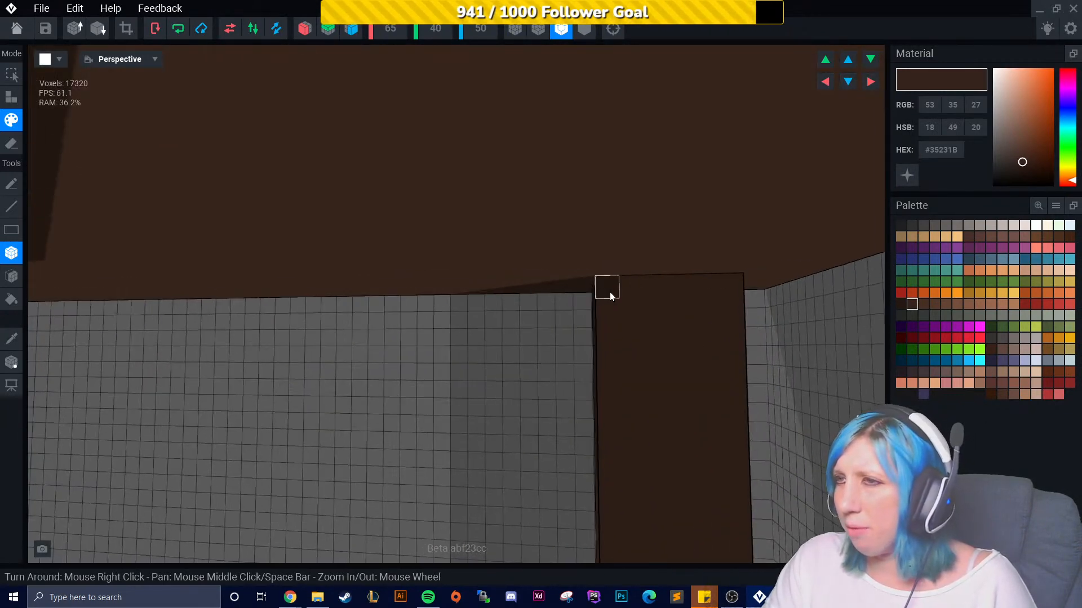
{"action": "right_click_drag", "start_coordinate": [723, 289], "coordinate": [739, 304]}
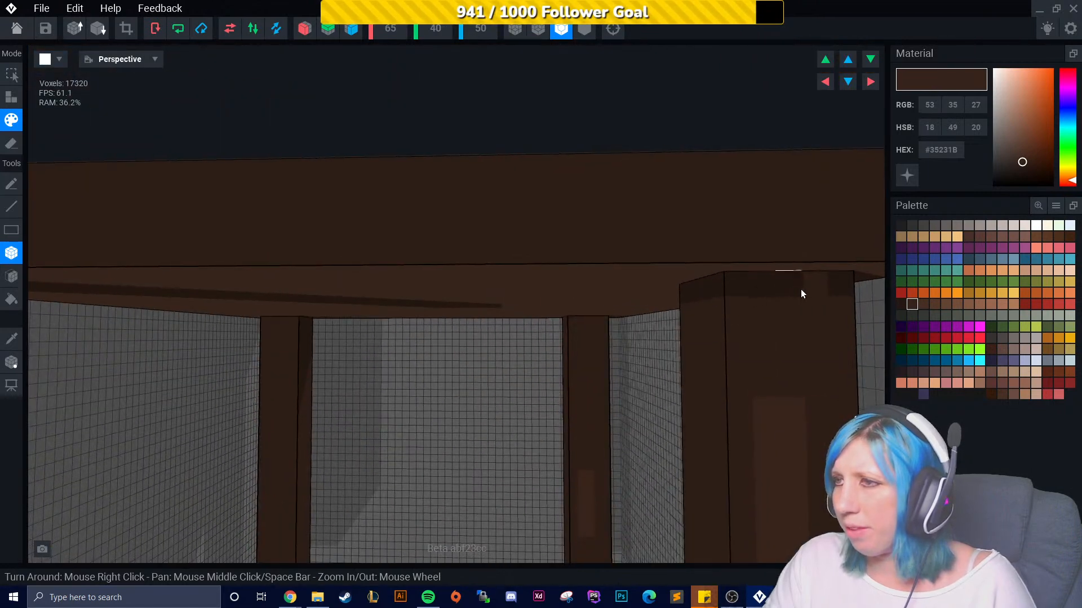
- Change the mirror axis toggles and paint dark streaks near the tops of the legs
{"action": "left_click", "coordinate": [304, 29]}
{"action": "left_click", "coordinate": [351, 28]}
{"action": "right_click_drag", "start_coordinate": [466, 287], "coordinate": [208, 290]}
{"action": "right_click_drag", "start_coordinate": [361, 332], "coordinate": [208, 313]}
{"action": "right_click_drag", "start_coordinate": [357, 295], "coordinate": [371, 299]}
{"action": "right_click_drag", "start_coordinate": [439, 299], "coordinate": [466, 297]}
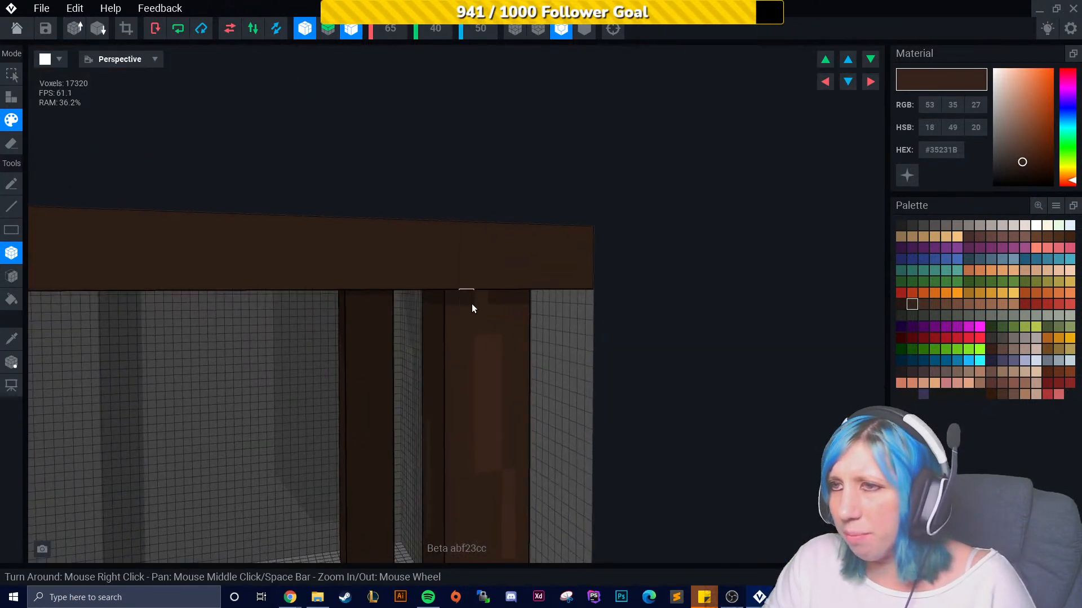
{"action": "right_click_drag", "start_coordinate": [381, 349], "coordinate": [421, 201]}
{"action": "scroll", "coordinate": [410, 257], "scroll_direction": "up", "scroll_amount": 3}
{"action": "scroll", "coordinate": [418, 235], "scroll_direction": "down", "scroll_amount": 3}
- Switch the mirror axis toggles again and paint dark brown streaks down the front right leg
{"action": "left_click", "coordinate": [349, 28]}
{"action": "left_click", "coordinate": [305, 29]}
{"action": "right_click_drag", "start_coordinate": [343, 148], "coordinate": [319, 256]}
{"action": "scroll", "coordinate": [459, 288], "scroll_direction": "up", "scroll_amount": 2}
{"action": "mouse_move", "coordinate": [493, 296]}
{"action": "left_mouse_down"}
{"action": "mouse_move", "coordinate": [494, 361]}
{"action": "mouse_move", "coordinate": [478, 391]}
{"action": "left_mouse_up"}
{"action": "right_click_drag", "start_coordinate": [480, 419], "coordinate": [469, 440]}
{"action": "left_click_drag", "start_coordinate": [457, 365], "coordinate": [466, 366]}
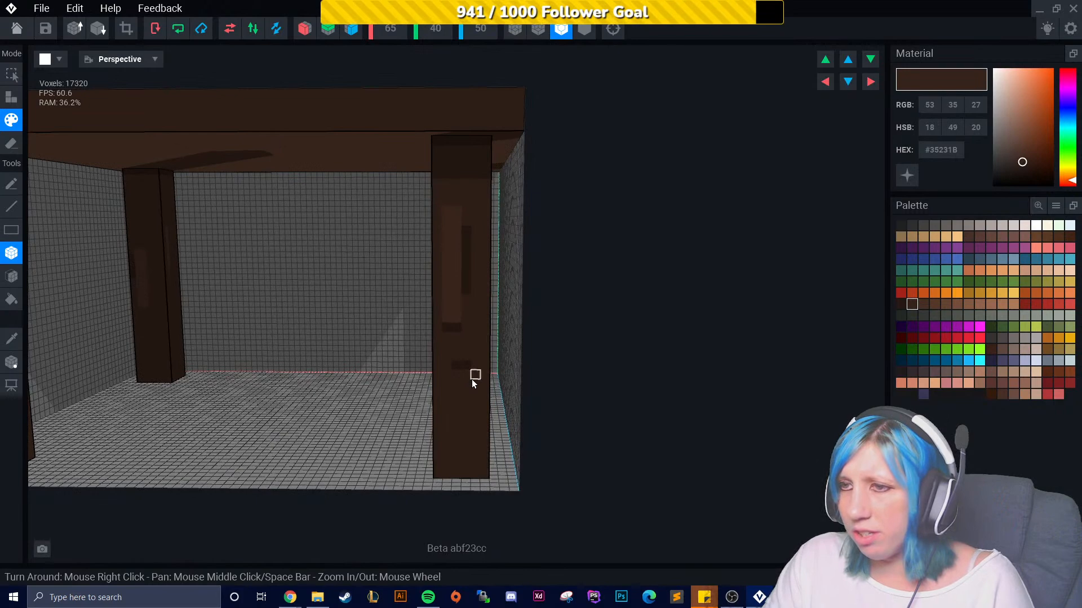
- Paint further dark #35231B streaks on the other legs, working around the table
{"action": "scroll", "coordinate": [472, 380], "scroll_direction": "down", "scroll_amount": 3}
{"action": "right_click_drag", "start_coordinate": [457, 371], "coordinate": [467, 376]}
{"action": "scroll", "coordinate": [467, 377], "scroll_direction": "up", "scroll_amount": 3}
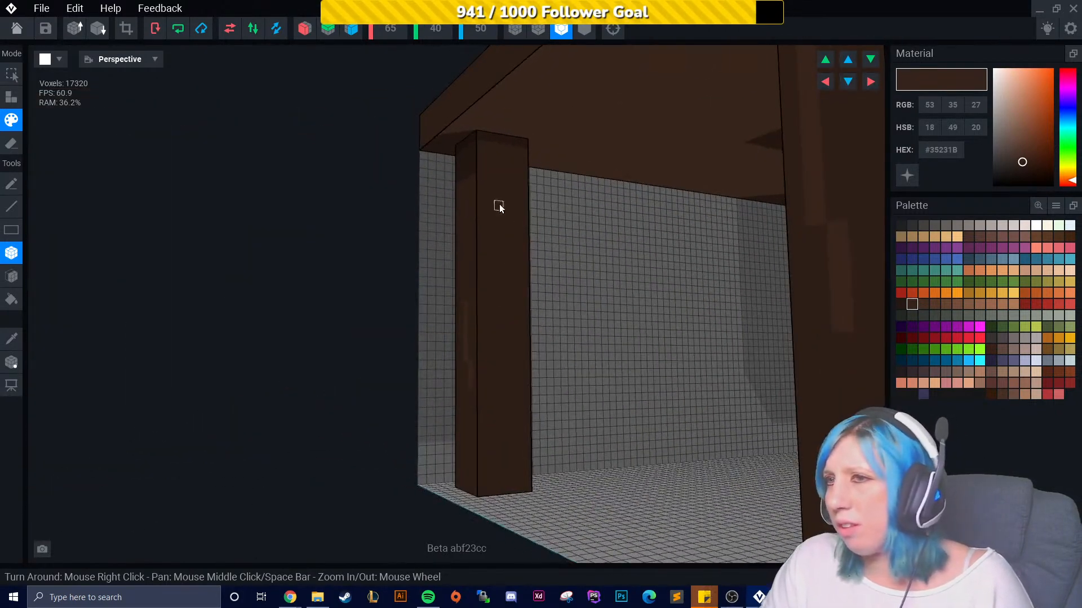
{"action": "scroll", "coordinate": [510, 297], "scroll_direction": "down", "scroll_amount": 3}
{"action": "right_click_drag", "start_coordinate": [509, 386], "coordinate": [485, 369]}
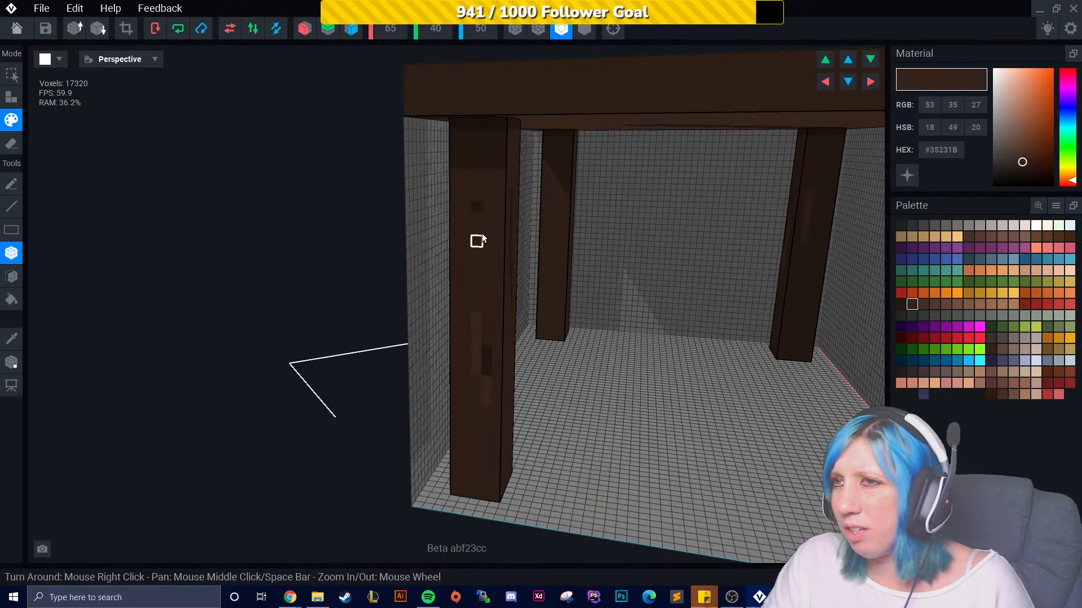
{"action": "right_click_drag", "start_coordinate": [485, 220], "coordinate": [619, 308]}
{"action": "right_click_drag", "start_coordinate": [627, 375], "coordinate": [658, 295]}
{"action": "left_click", "coordinate": [693, 229]}
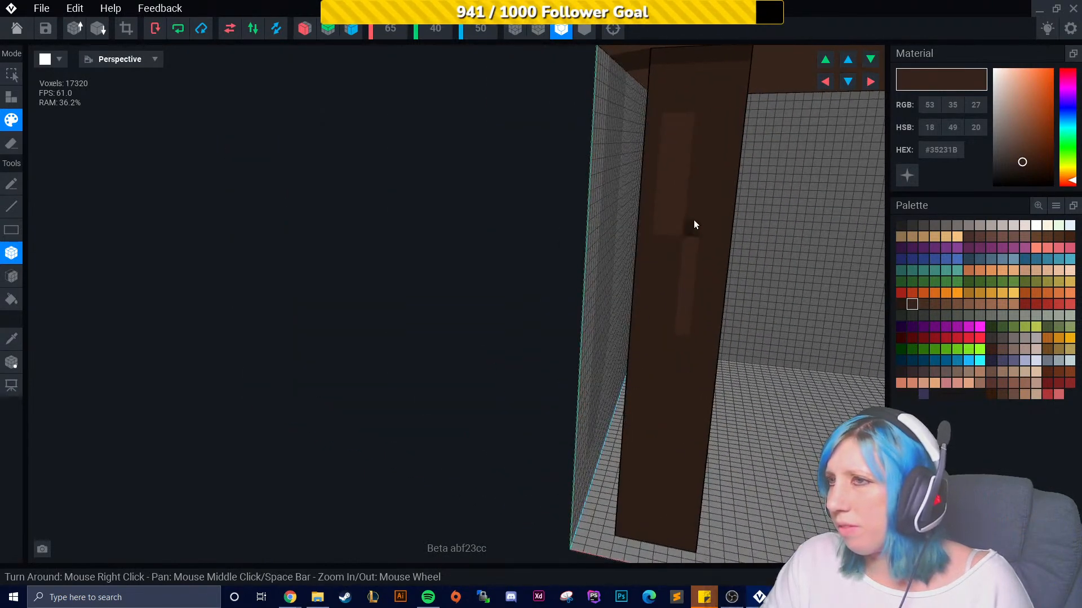
{"action": "right_click_drag", "start_coordinate": [705, 138], "coordinate": [760, 145]}
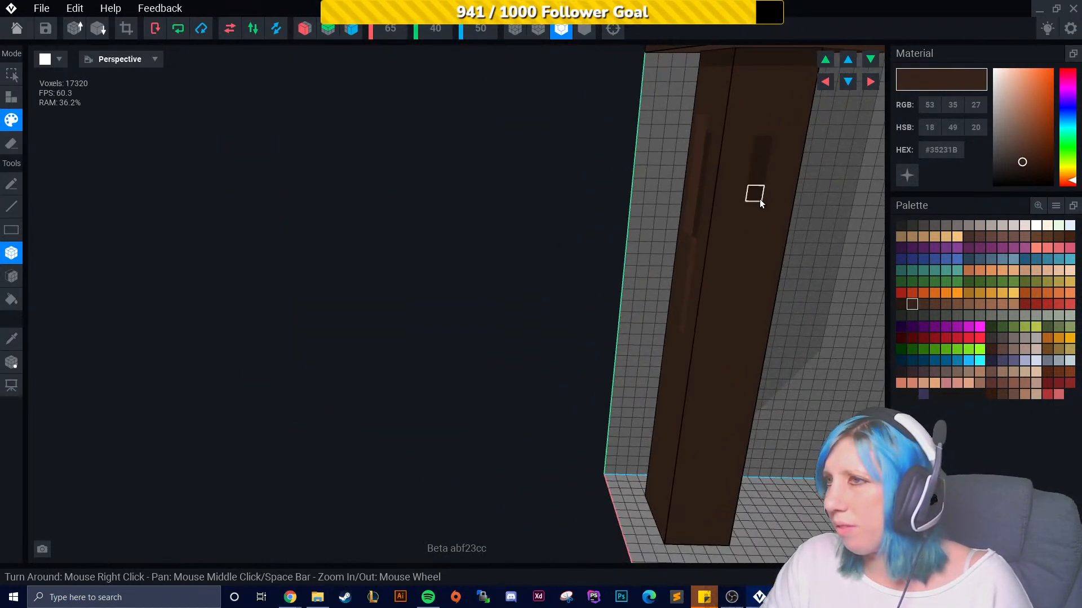
{"action": "right_click_drag", "start_coordinate": [732, 323], "coordinate": [548, 262]}
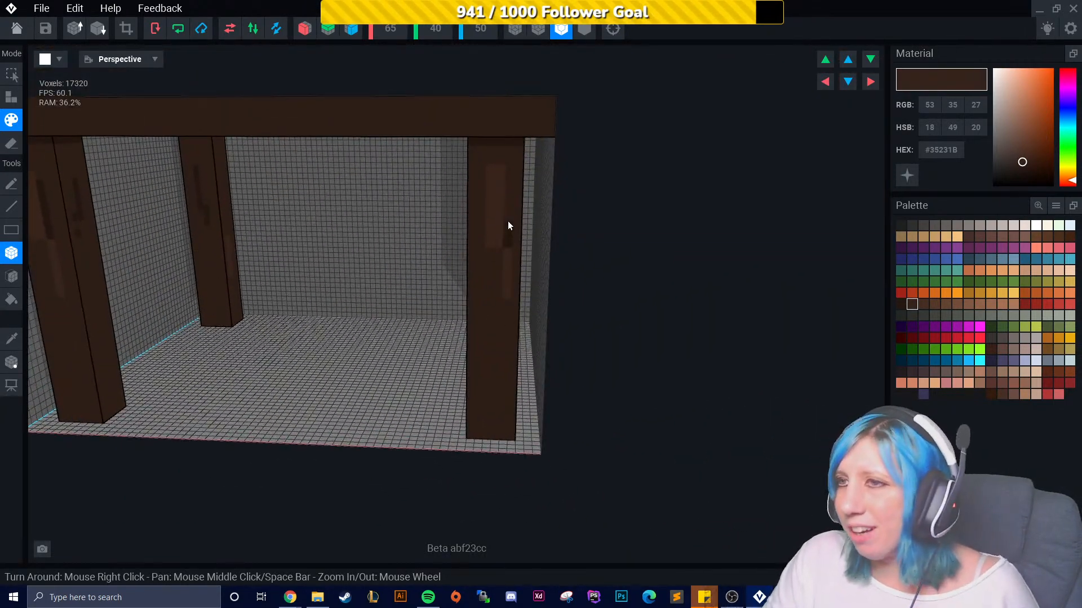
{"action": "left_click_drag", "start_coordinate": [508, 217], "coordinate": [508, 243]}
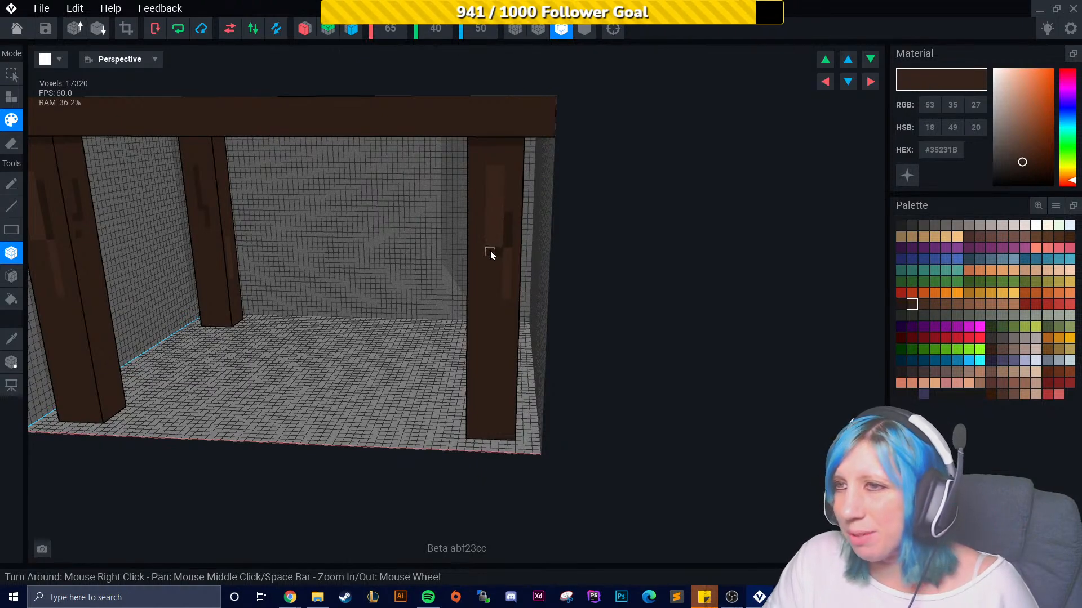
- Add short dark streaks along the upper parts of the legs just below the tabletop
{"action": "right_click_drag", "start_coordinate": [471, 287], "coordinate": [608, 251]}
{"action": "middle_click_drag", "start_coordinate": [609, 251], "coordinate": [480, 259]}
{"action": "right_click_drag", "start_coordinate": [479, 260], "coordinate": [524, 261]}
{"action": "scroll", "coordinate": [412, 275], "scroll_direction": "up", "scroll_amount": 2}
{"action": "right_click_drag", "start_coordinate": [413, 273], "coordinate": [458, 256]}
{"action": "middle_click_drag", "start_coordinate": [447, 261], "coordinate": [425, 275]}
{"action": "scroll", "coordinate": [481, 249], "scroll_direction": "up", "scroll_amount": 3}
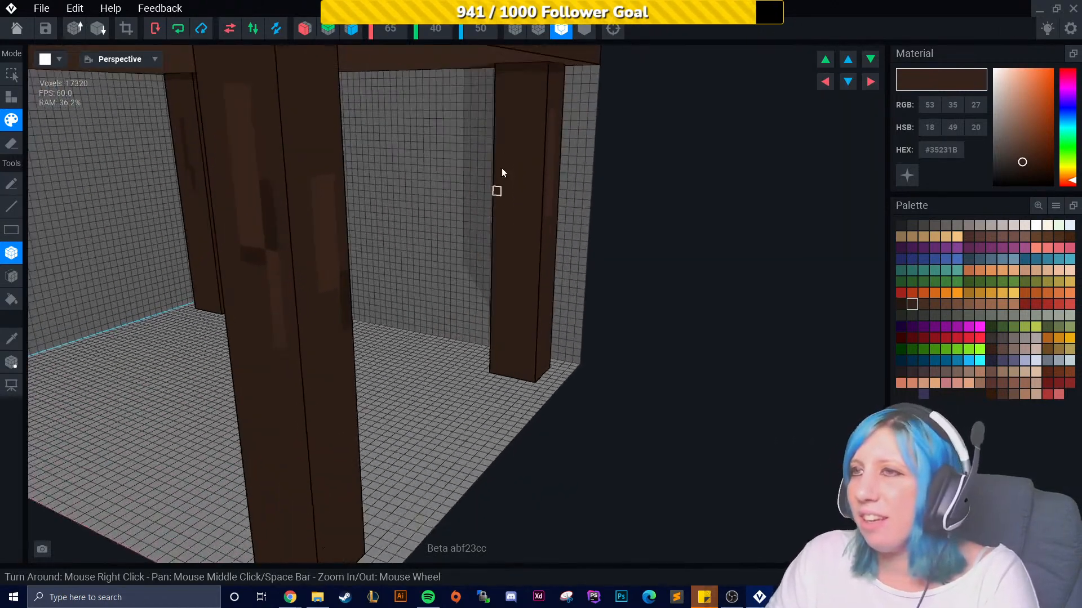
{"action": "scroll", "coordinate": [520, 180], "scroll_direction": "down", "scroll_amount": 5}
{"action": "right_click_drag", "start_coordinate": [519, 183], "coordinate": [509, 242]}
{"action": "scroll", "coordinate": [524, 231], "scroll_direction": "up", "scroll_amount": 3}
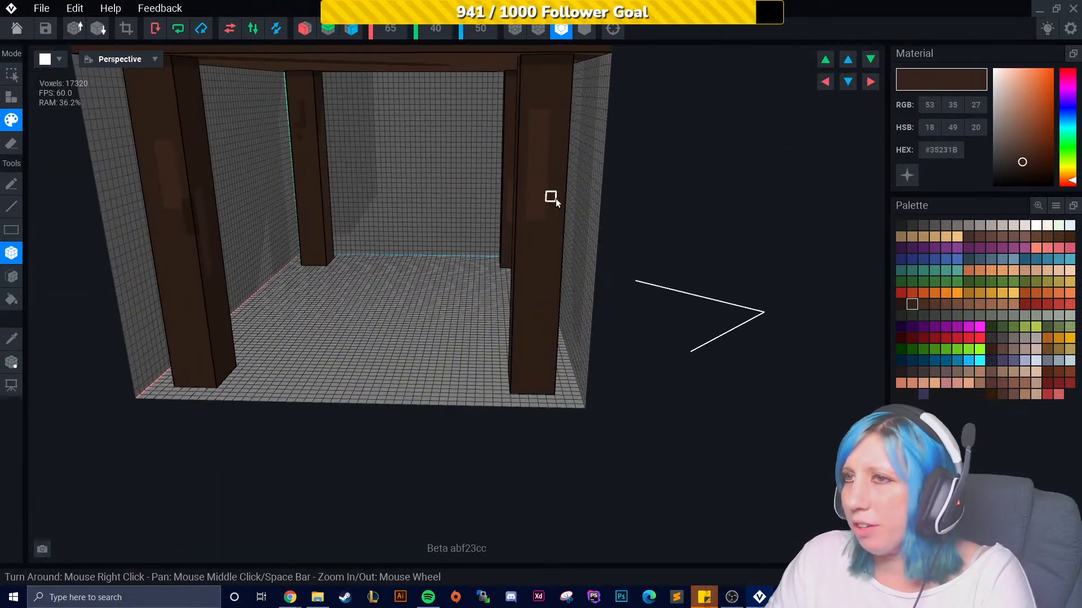
{"action": "scroll", "coordinate": [546, 255], "scroll_direction": "down", "scroll_amount": 6}
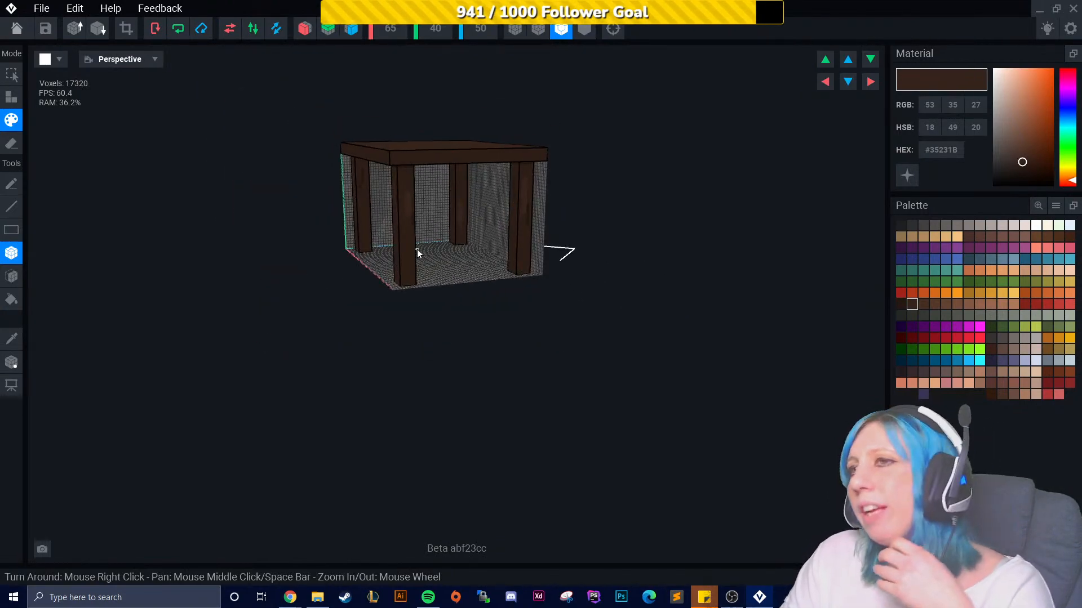
- Paint small dark patches on the tabletop edge at the corners above the legs
{"action": "scroll", "coordinate": [417, 251], "scroll_direction": "up", "scroll_amount": 4}
{"action": "scroll", "coordinate": [389, 276], "scroll_direction": "up", "scroll_amount": 5}
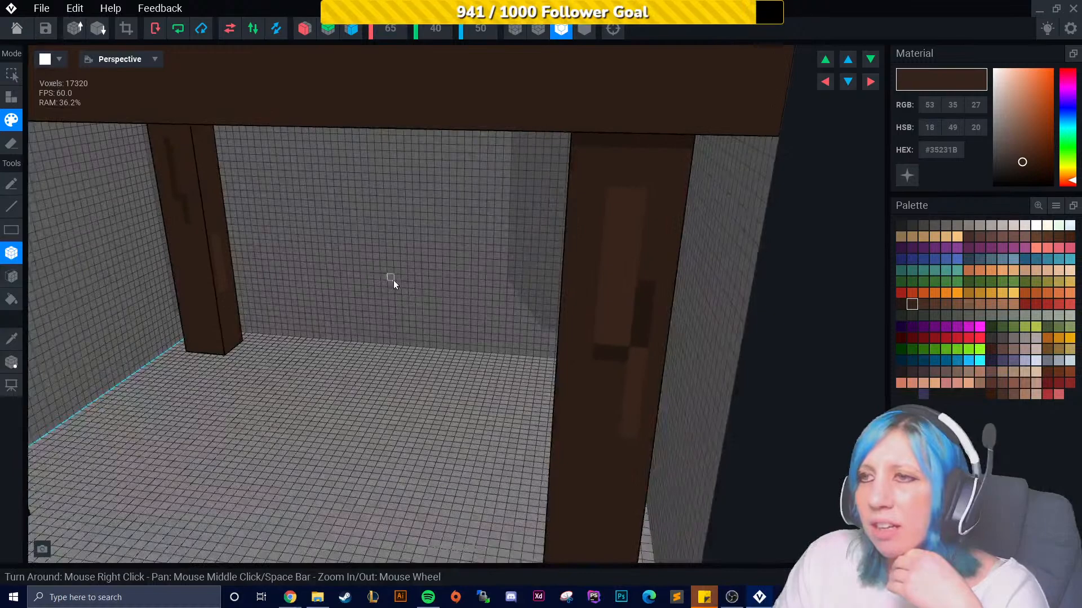
{"action": "scroll", "coordinate": [394, 281], "scroll_direction": "down", "scroll_amount": 5}
{"action": "middle_click_drag", "start_coordinate": [438, 281], "coordinate": [496, 309]}
{"action": "right_click_drag", "start_coordinate": [470, 289], "coordinate": [447, 266]}
{"action": "scroll", "coordinate": [434, 256], "scroll_direction": "up", "scroll_amount": 2}
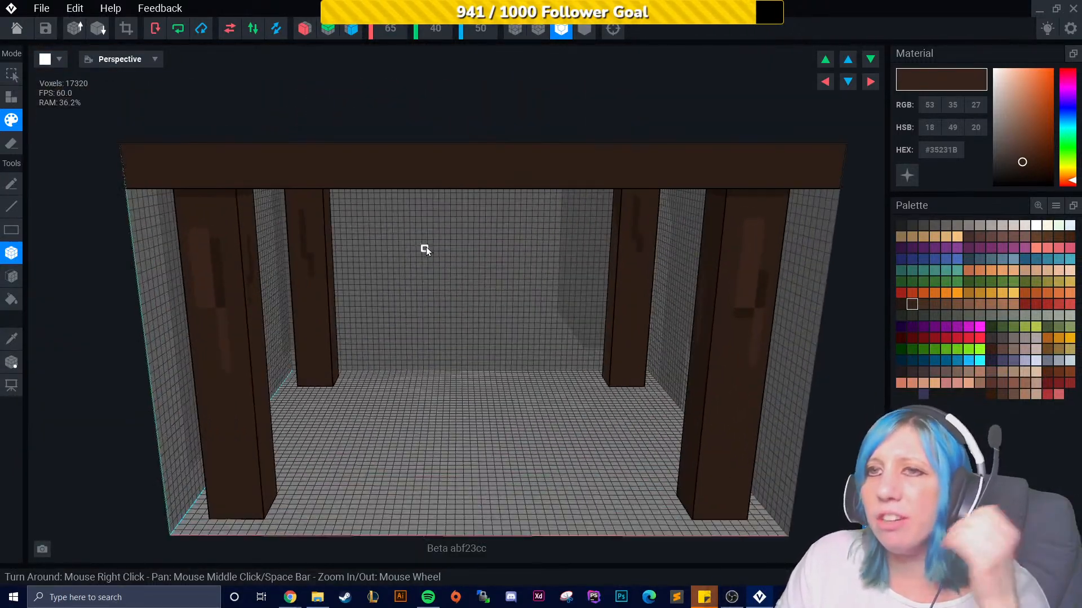
{"action": "right_click_drag", "start_coordinate": [374, 247], "coordinate": [376, 251]}
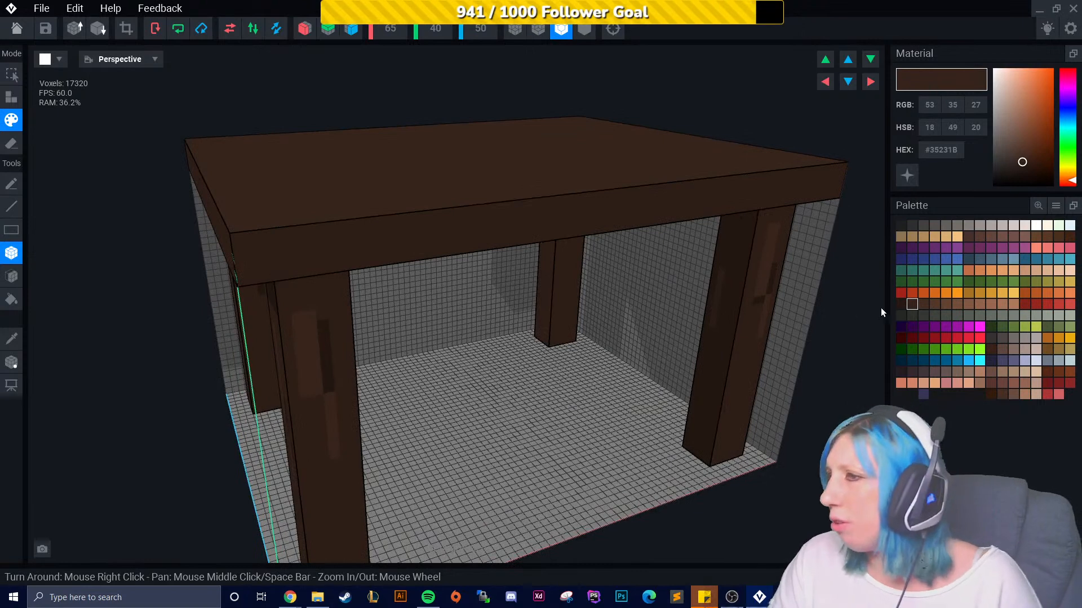
{"action": "right_click_drag", "start_coordinate": [435, 314], "coordinate": [442, 318]}
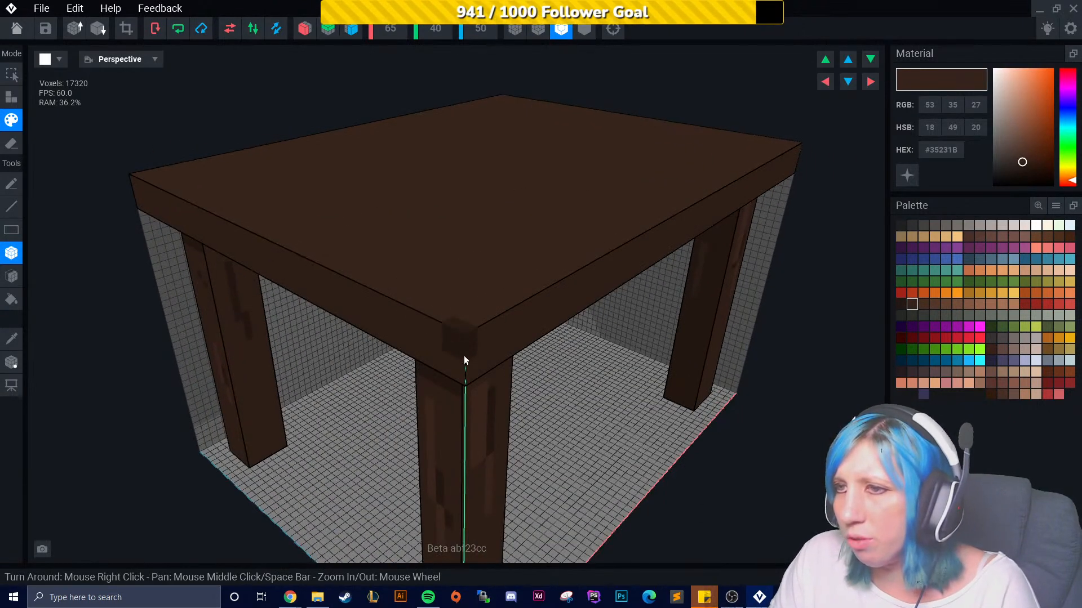
{"action": "scroll", "coordinate": [478, 380], "scroll_direction": "down", "scroll_amount": 3}
{"action": "right_click_drag", "start_coordinate": [349, 405], "coordinate": [359, 314]}
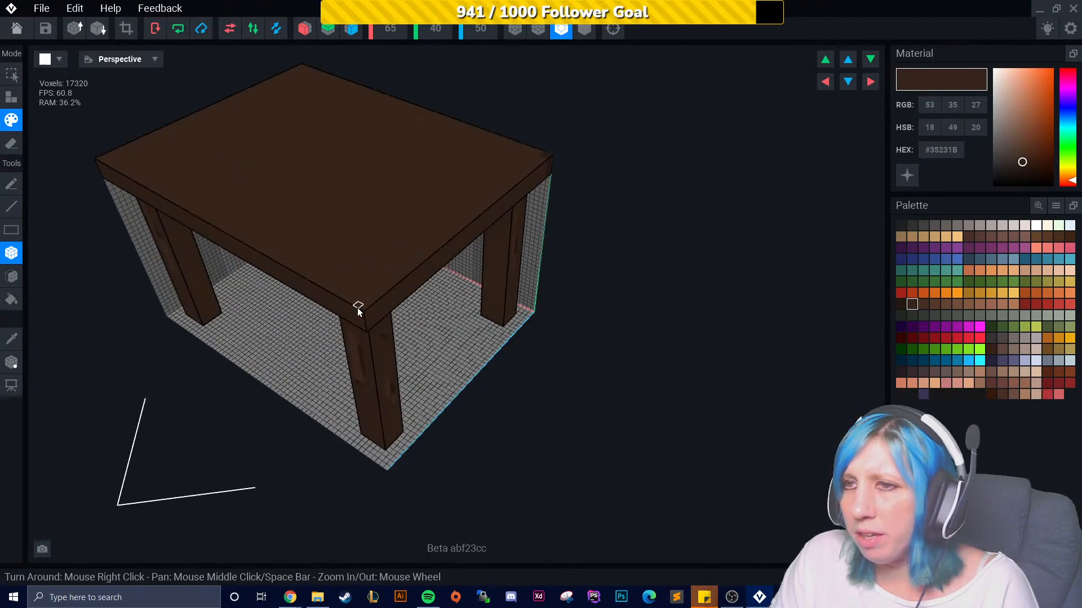
{"action": "right_click_drag", "start_coordinate": [370, 352], "coordinate": [434, 366]}
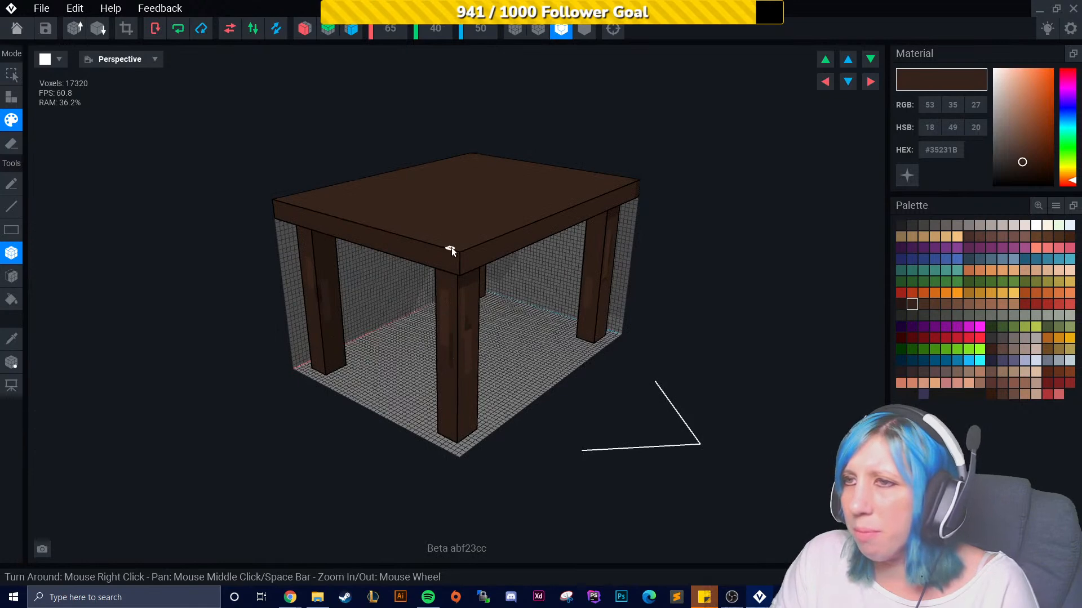
{"action": "scroll", "coordinate": [456, 248], "scroll_direction": "up", "scroll_amount": 5}
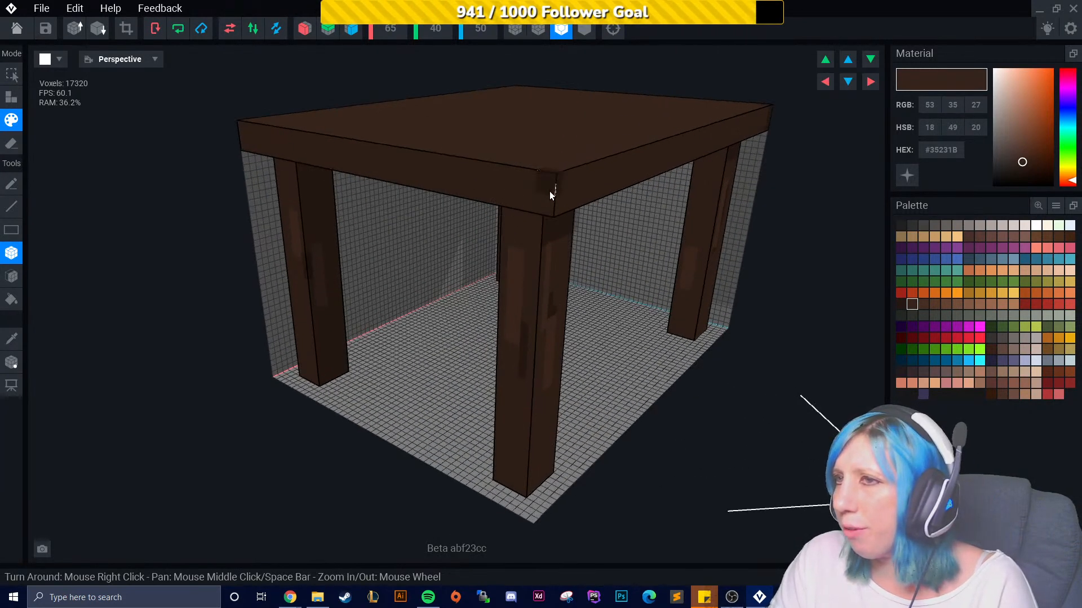
{"action": "right_click_drag", "start_coordinate": [550, 217], "coordinate": [453, 254]}
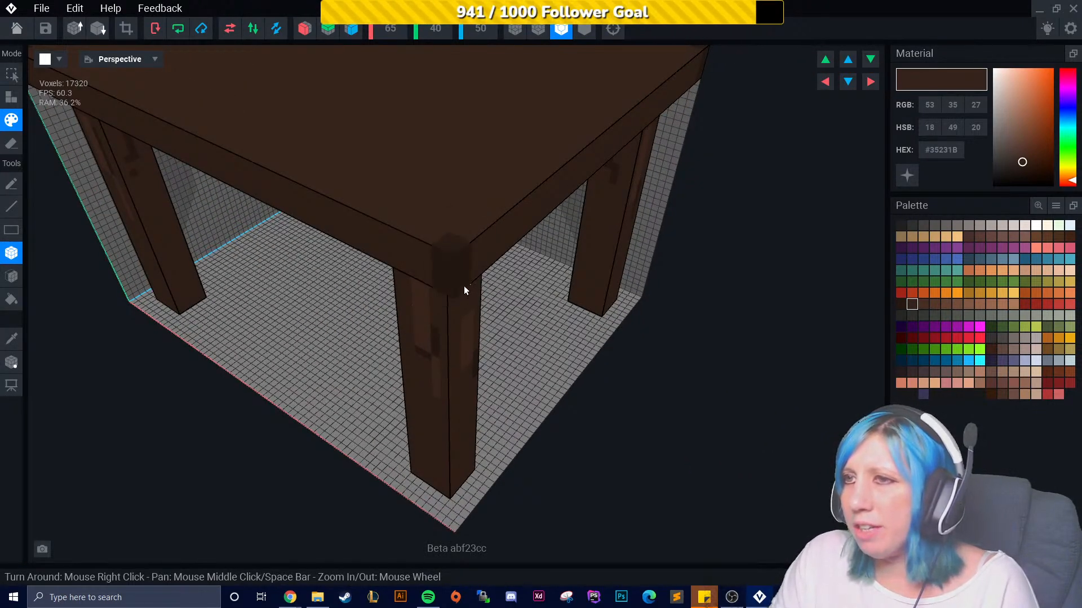
{"action": "scroll", "coordinate": [464, 288], "scroll_direction": "down", "scroll_amount": 5}
{"action": "right_click_drag", "start_coordinate": [452, 313], "coordinate": [451, 311]}
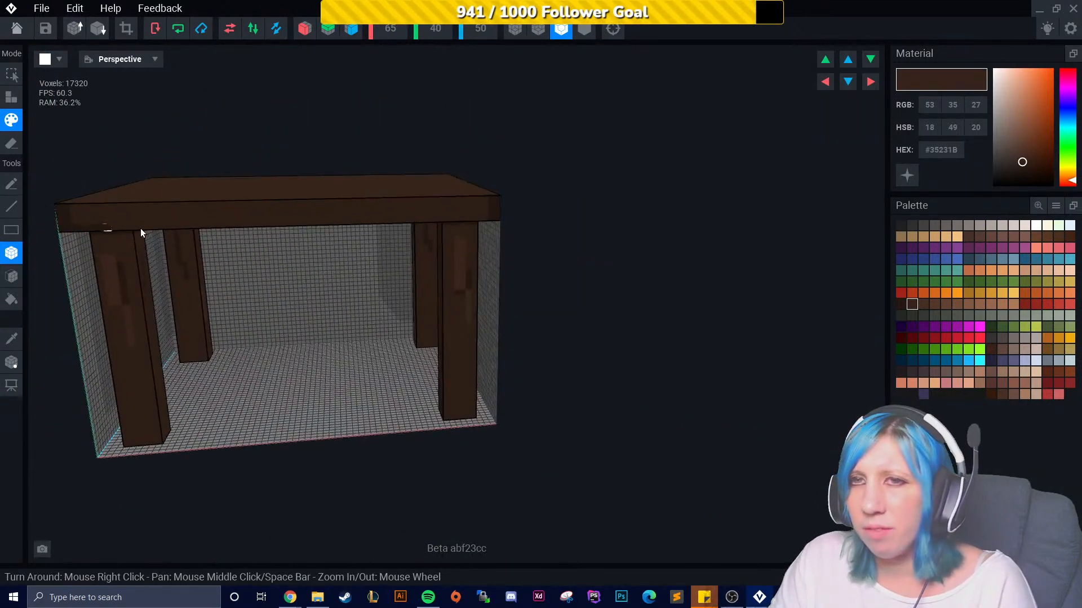
- Orbit around the table to inspect the painted wood-grain shading on all legs
{"action": "scroll", "coordinate": [328, 303], "scroll_direction": "down", "scroll_amount": 3}
{"action": "right_click_drag", "start_coordinate": [360, 309], "coordinate": [374, 270]}
{"action": "scroll", "coordinate": [418, 285], "scroll_direction": "up", "scroll_amount": 5}
{"action": "right_click_drag", "start_coordinate": [655, 268], "coordinate": [466, 297]}
{"action": "right_click_drag", "start_coordinate": [769, 302], "coordinate": [377, 322]}
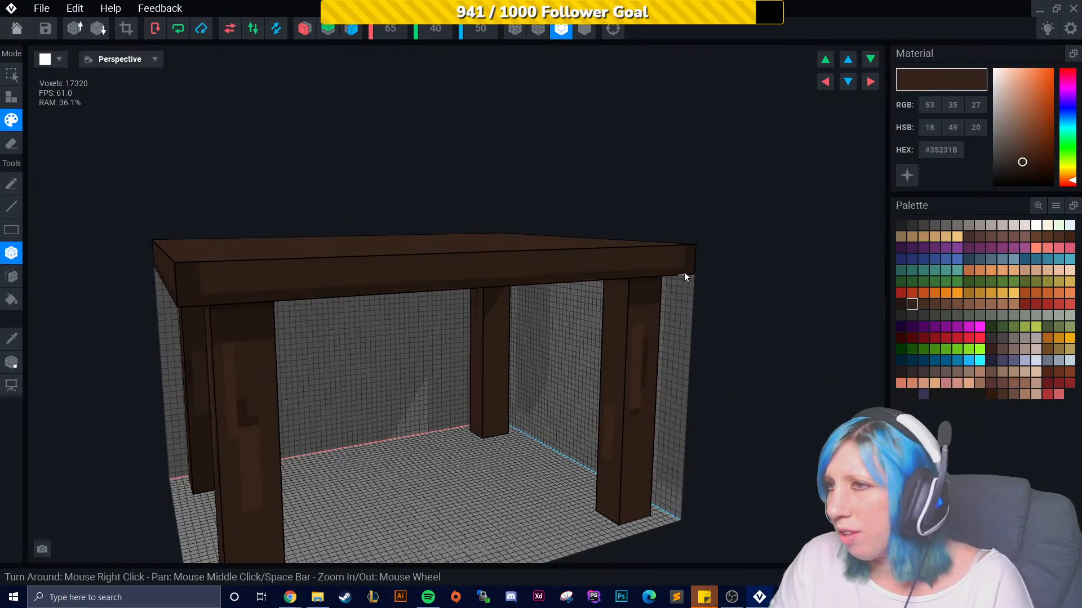
{"action": "right_click_drag", "start_coordinate": [688, 272], "coordinate": [522, 319]}
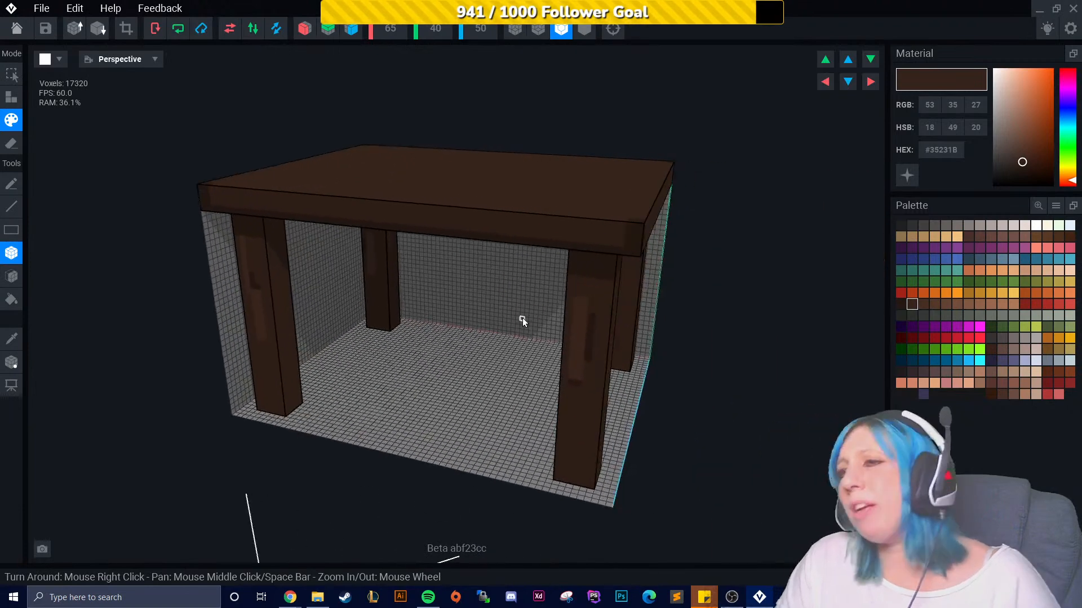
{"action": "right_click_drag", "start_coordinate": [485, 282], "coordinate": [499, 317]}
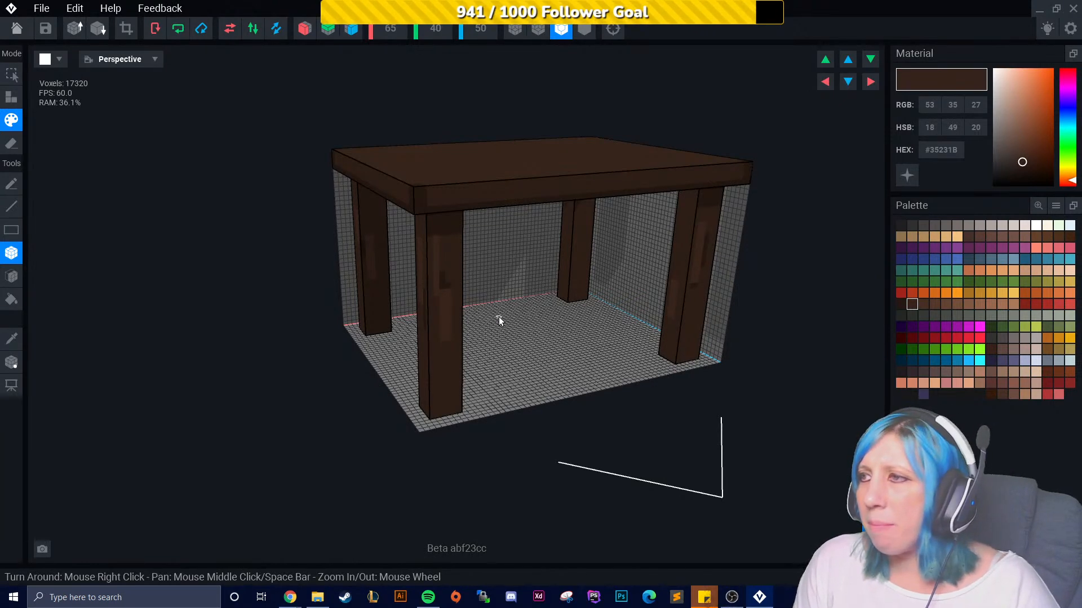
{"action": "right_click_drag", "start_coordinate": [481, 251], "coordinate": [657, 499]}
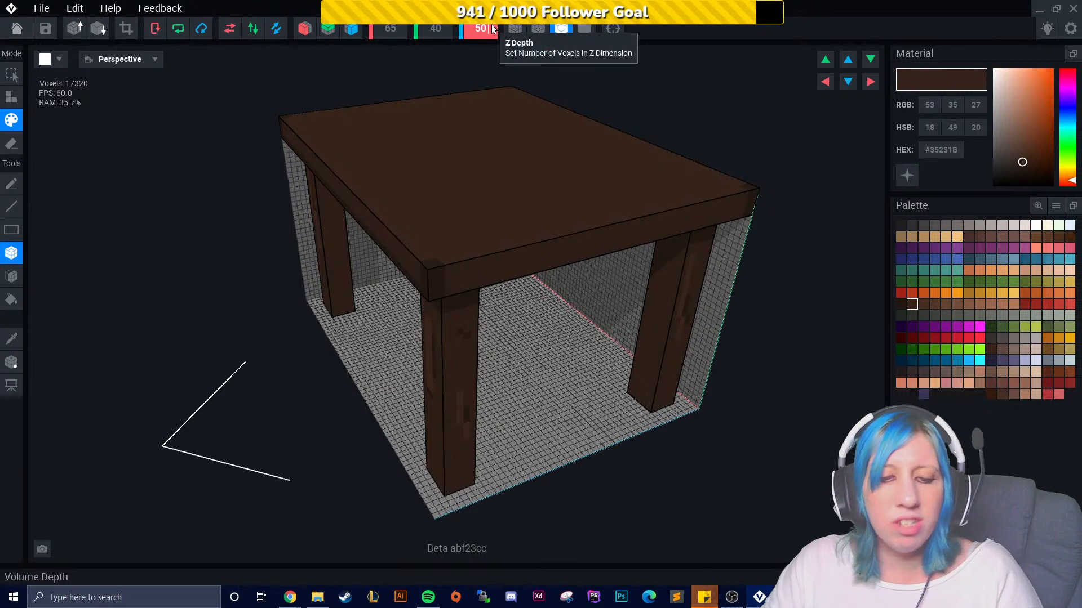
- Set the volume's Z depth to 52 and shift the table within the volume using the move arrows
{"action": "key", "text": "BackSpace"}
{"action": "type", "text": "2"}
{"action": "key", "text": "Return"}
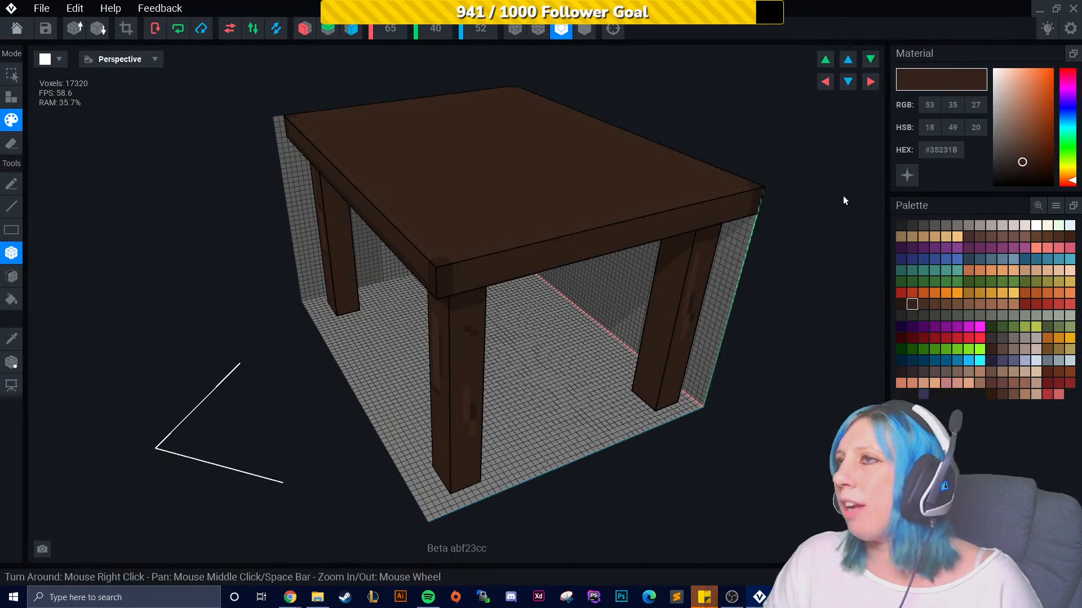
{"action": "mouse_move", "coordinate": [619, 442]}
{"action": "right_mouse_down"}
{"action": "mouse_move", "coordinate": [659, 367]}
{"action": "mouse_move", "coordinate": [631, 444]}
{"action": "right_mouse_up"}
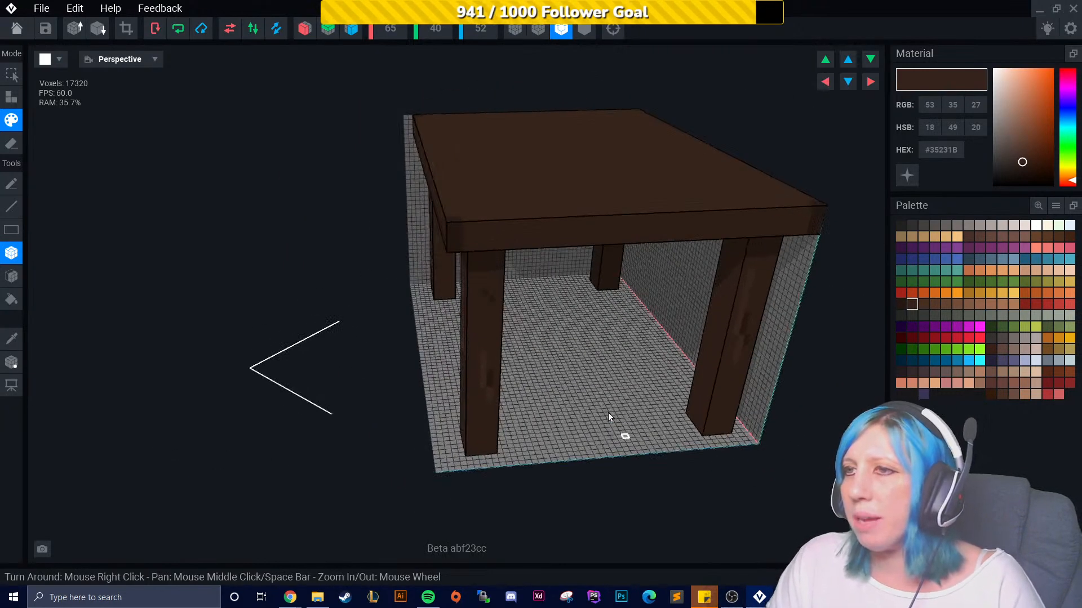
{"action": "right_click_drag", "start_coordinate": [701, 388], "coordinate": [653, 349]}
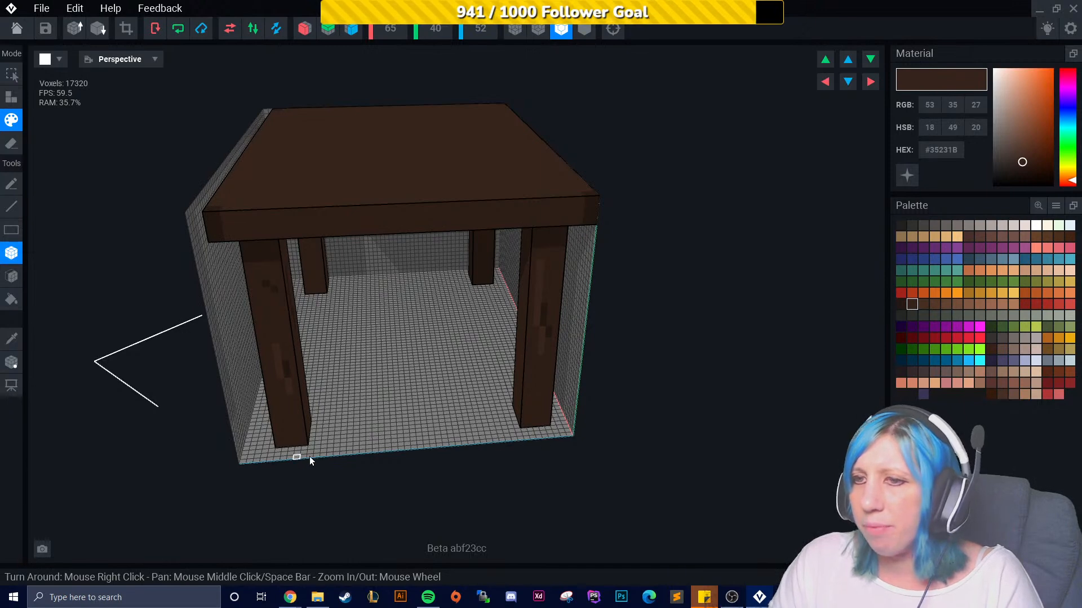
{"action": "right_click_drag", "start_coordinate": [605, 435], "coordinate": [518, 477]}
{"action": "left_click", "coordinate": [848, 61]}
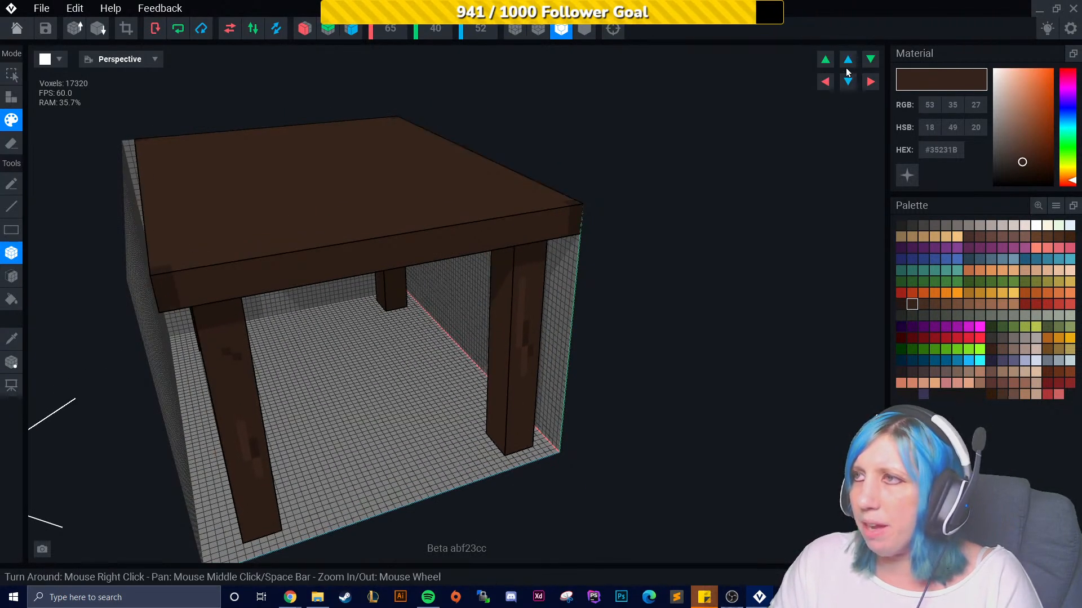
{"action": "left_click", "coordinate": [824, 59]}
{"action": "left_click", "coordinate": [871, 59]}
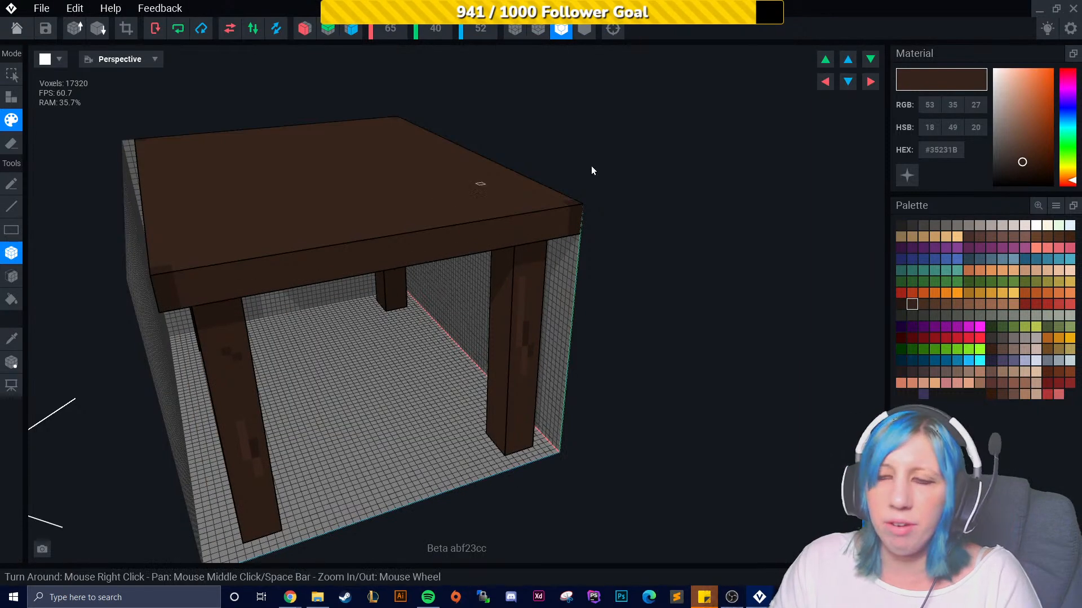
{"action": "left_click", "coordinate": [830, 83]}
{"action": "left_click", "coordinate": [870, 82]}
{"action": "right_click_drag", "start_coordinate": [656, 360], "coordinate": [845, 420]}
{"action": "scroll", "coordinate": [705, 409], "scroll_direction": "down", "scroll_amount": 3}
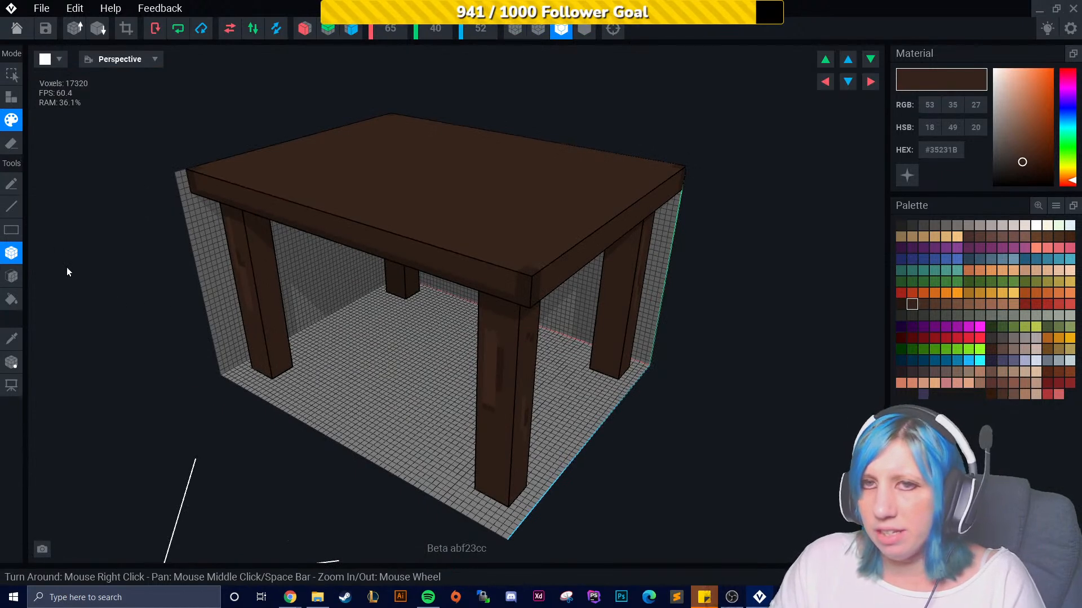
- Return to voxel building mode and pick a dark green #3C562D from the palette
{"action": "left_click", "coordinate": [11, 97]}
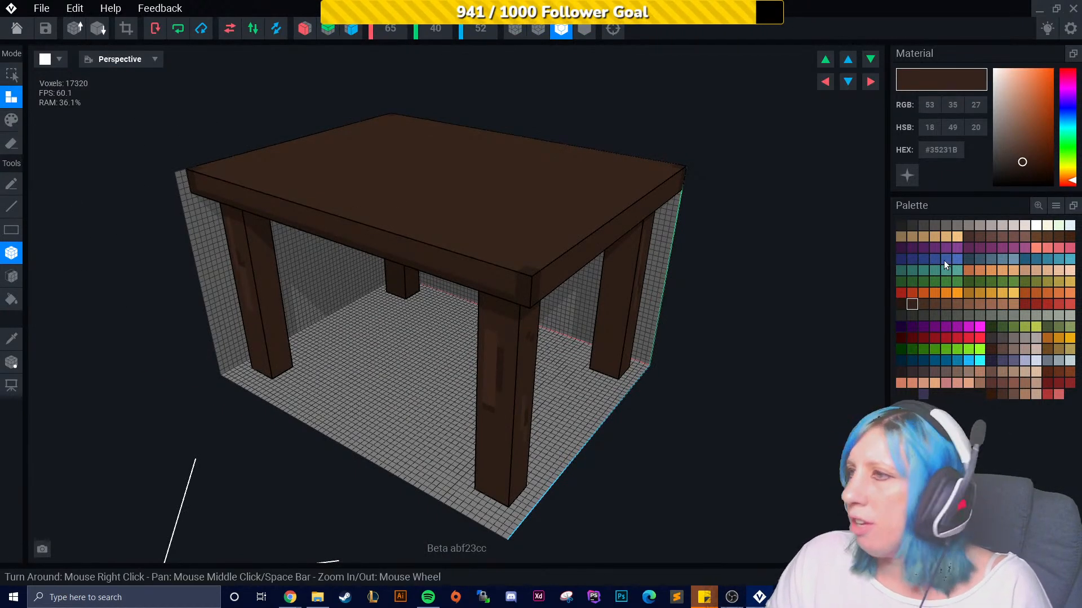
{"action": "left_click", "coordinate": [965, 282]}
{"action": "left_click", "coordinate": [979, 282]}
{"action": "left_click", "coordinate": [990, 282]}
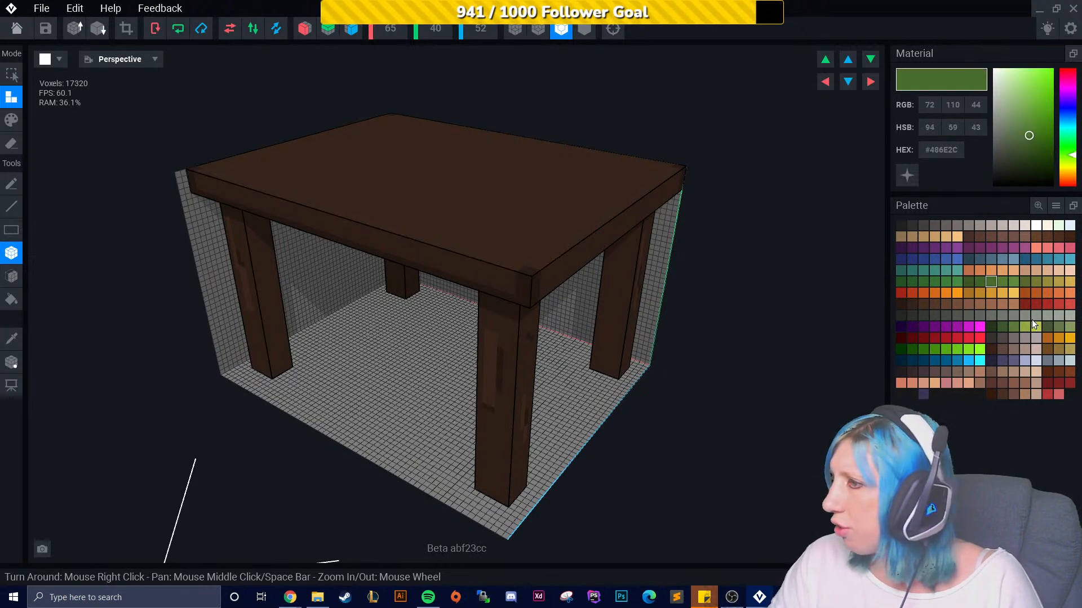
{"action": "left_click", "coordinate": [1014, 328]}
{"action": "left_click", "coordinate": [1025, 328]}
{"action": "left_click", "coordinate": [1013, 325]}
{"action": "left_click", "coordinate": [999, 325]}
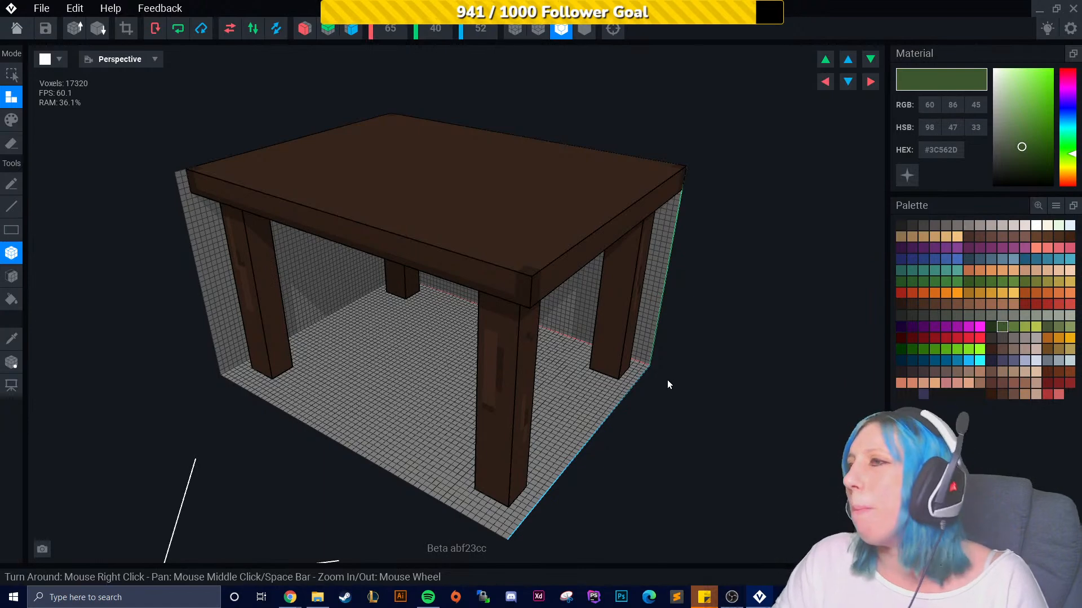
{"action": "right_click_drag", "start_coordinate": [692, 374], "coordinate": [700, 369]}
{"action": "middle_click_drag", "start_coordinate": [541, 416], "coordinate": [627, 392]}
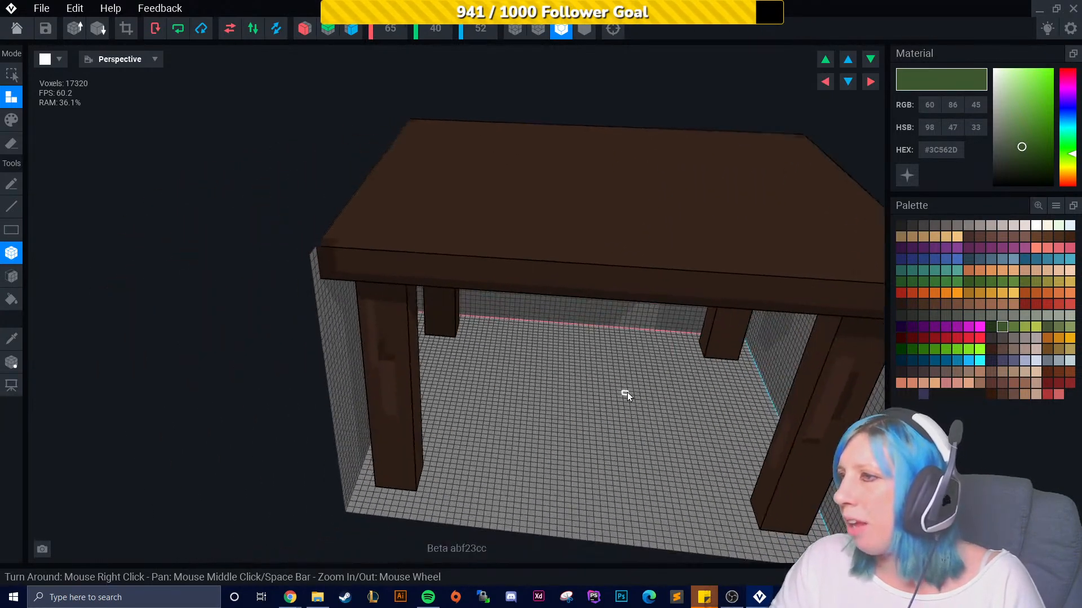
{"action": "right_click_drag", "start_coordinate": [448, 404], "coordinate": [391, 321]}
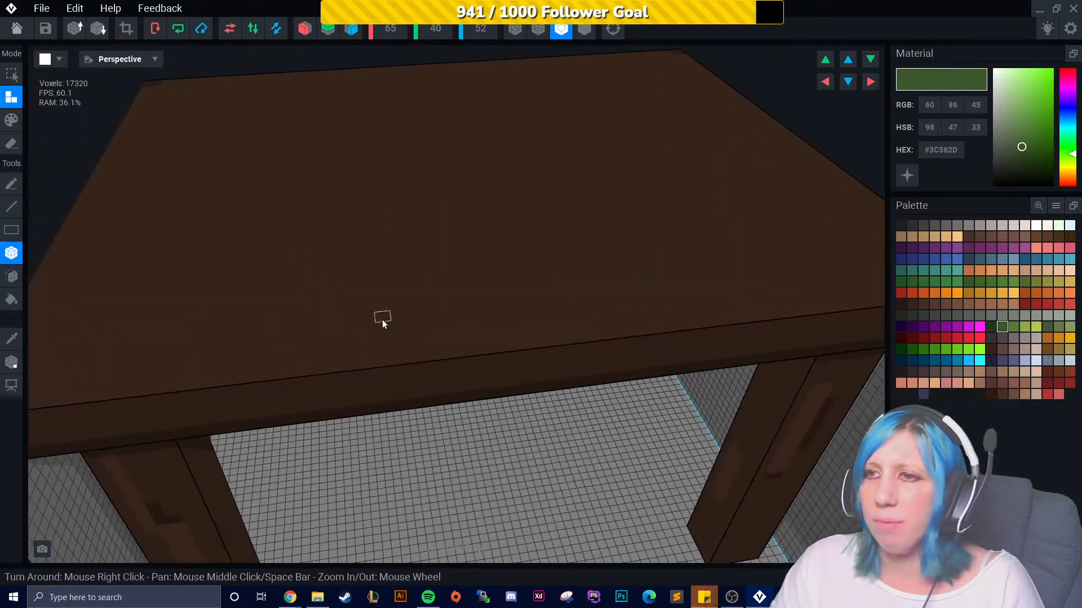
{"action": "middle_click_drag", "start_coordinate": [369, 333], "coordinate": [367, 337]}
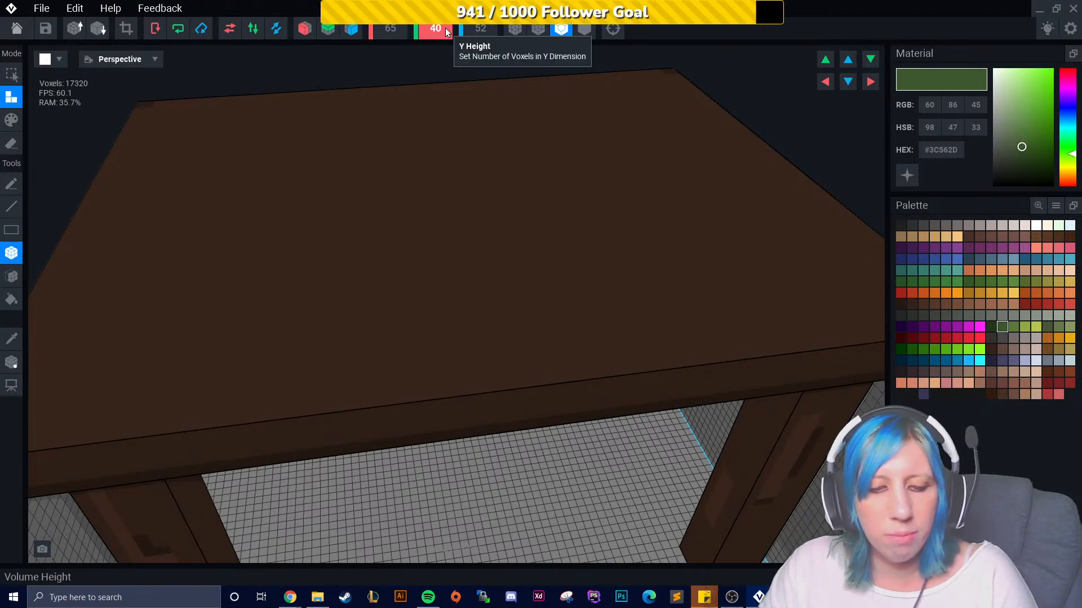
- Set the volume's Y height to 42
{"action": "type", "text": "42"}
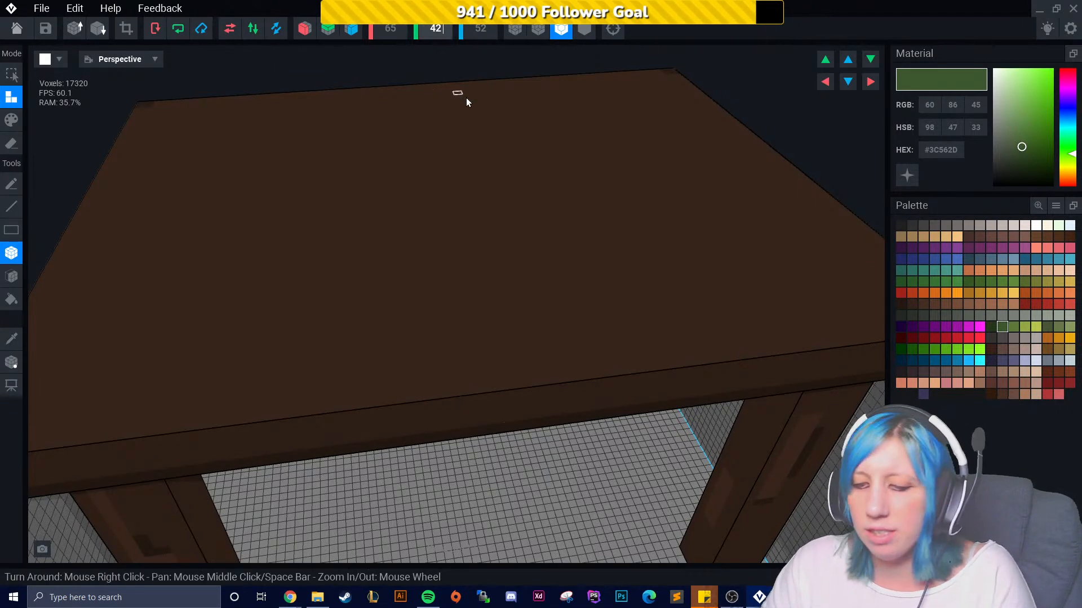
{"action": "key", "text": "Return"}
{"action": "right_click_drag", "start_coordinate": [568, 462], "coordinate": [411, 316]}
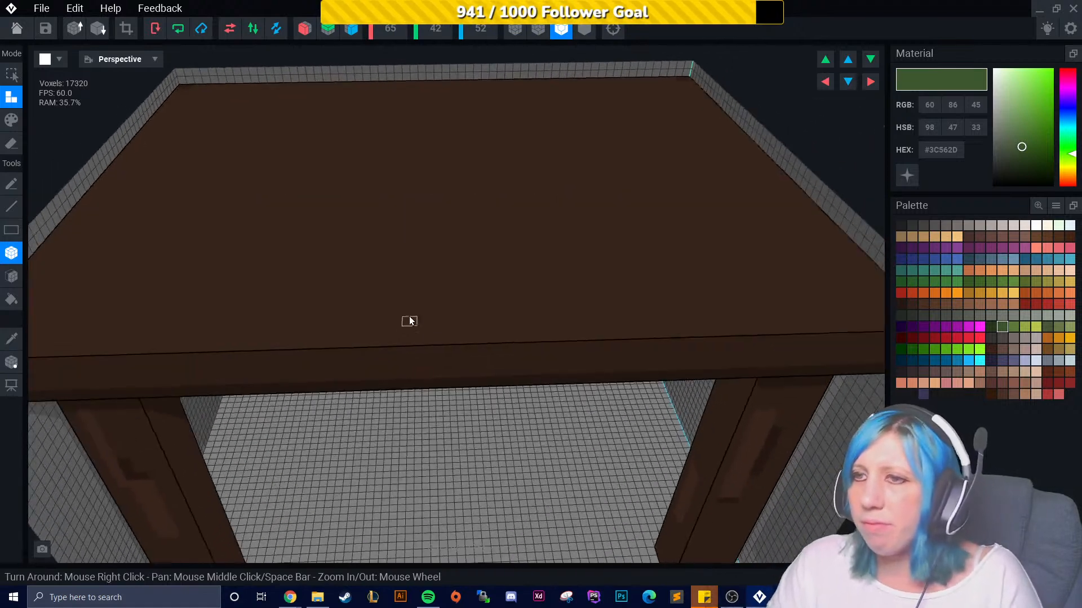
- Build a dark green box of voxels along the far edge of the tabletop
{"action": "mouse_move", "coordinate": [386, 316]}
{"action": "left_mouse_down"}
{"action": "mouse_move", "coordinate": [421, 340]}
{"action": "mouse_move", "coordinate": [445, 312]}
{"action": "left_mouse_up"}
{"action": "right_click_drag", "start_coordinate": [445, 312], "coordinate": [444, 309]}
{"action": "left_click_drag", "start_coordinate": [445, 309], "coordinate": [546, 416]}
{"action": "right_click_drag", "start_coordinate": [545, 415], "coordinate": [624, 325]}
{"action": "left_click_drag", "start_coordinate": [577, 315], "coordinate": [793, 373]}
{"action": "right_click_drag", "start_coordinate": [793, 373], "coordinate": [711, 287]}
{"action": "left_click_drag", "start_coordinate": [514, 252], "coordinate": [705, 269]}
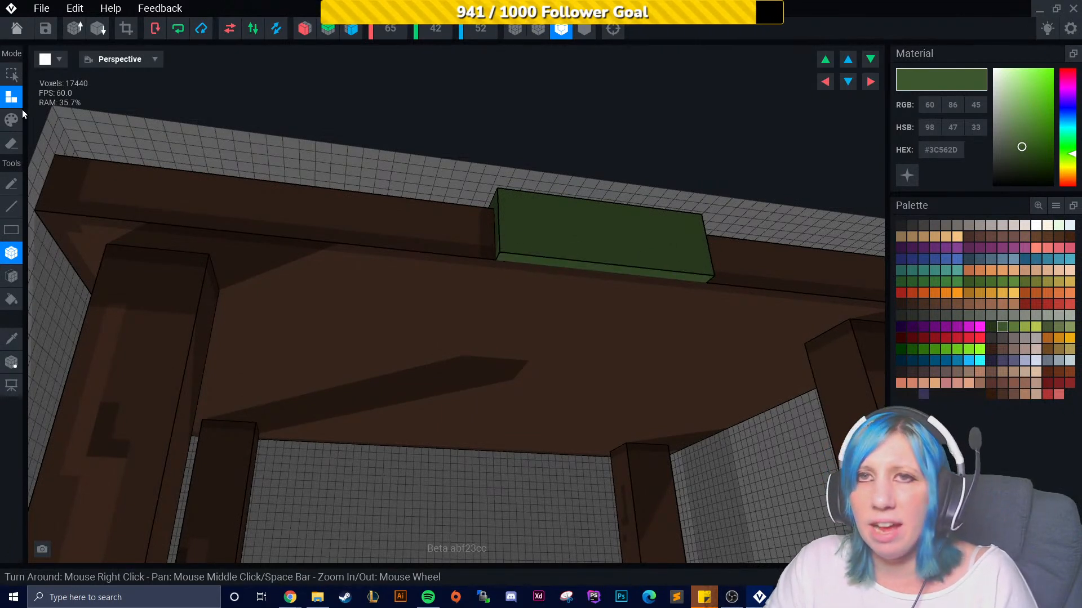
- Extend the green box with more voxels on its faces
{"action": "left_click", "coordinate": [12, 276]}
{"action": "left_click", "coordinate": [530, 259]}
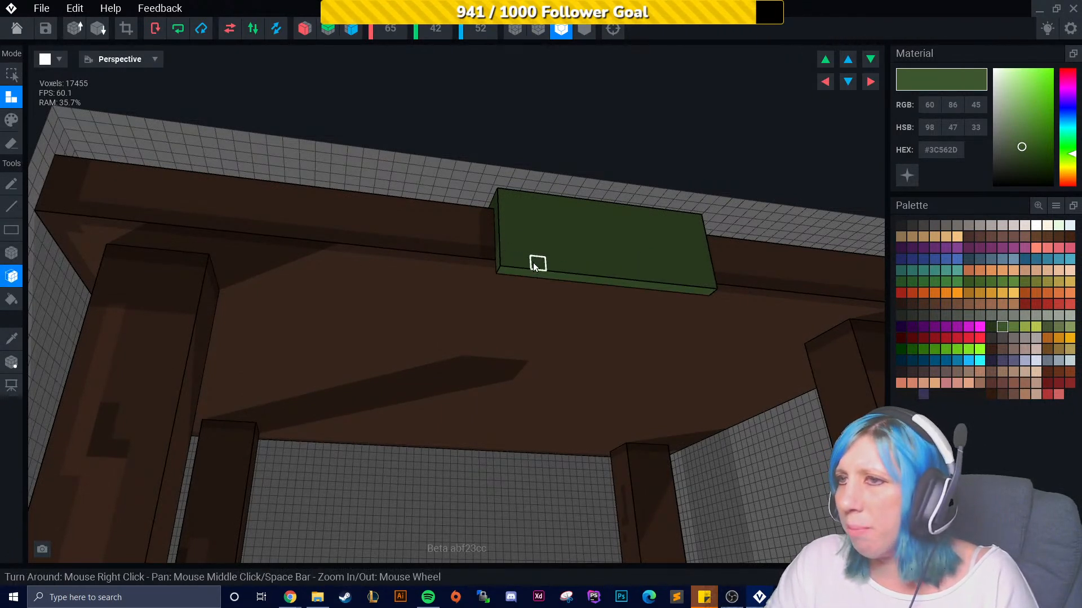
{"action": "left_click", "coordinate": [538, 274]}
{"action": "left_click", "coordinate": [547, 291]}
{"action": "right_click_drag", "start_coordinate": [547, 297], "coordinate": [496, 304]}
- Add stepped green blocks on the tabletop and a green panel hanging down over its edge
{"action": "left_click", "coordinate": [11, 253]}
{"action": "left_click_drag", "start_coordinate": [455, 254], "coordinate": [500, 279]}
{"action": "right_click_drag", "start_coordinate": [500, 279], "coordinate": [521, 320]}
{"action": "left_click_drag", "start_coordinate": [530, 381], "coordinate": [529, 379]}
{"action": "right_click_drag", "start_coordinate": [530, 381], "coordinate": [460, 340]}
{"action": "left_click_drag", "start_coordinate": [622, 390], "coordinate": [625, 418]}
{"action": "right_click_drag", "start_coordinate": [625, 419], "coordinate": [582, 425]}
{"action": "left_click_drag", "start_coordinate": [603, 406], "coordinate": [572, 435]}
{"action": "right_click_drag", "start_coordinate": [572, 434], "coordinate": [270, 305]}
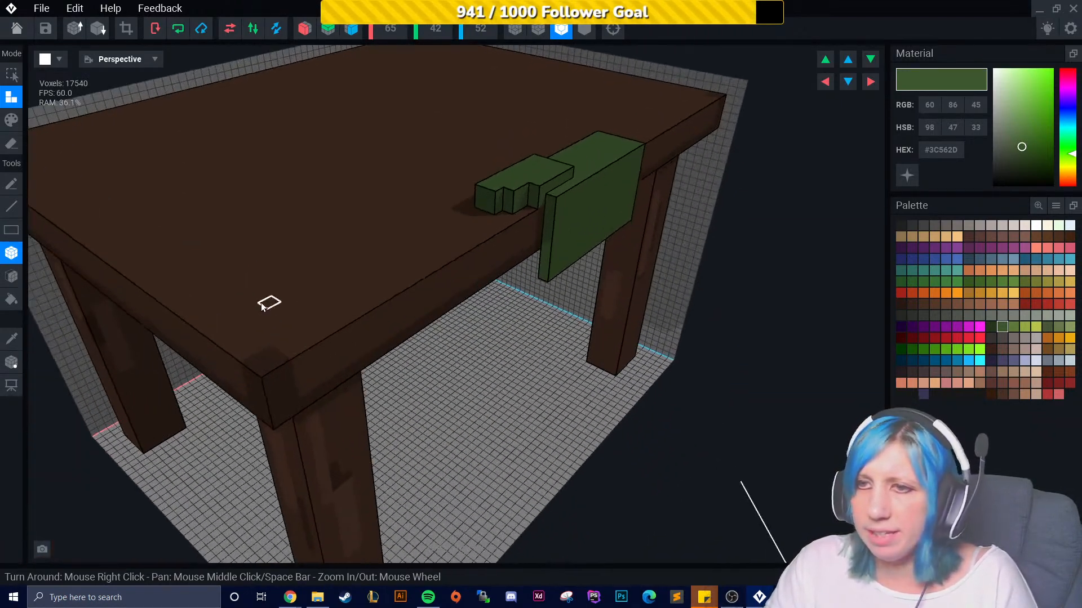
- Add a green block on top of the tabletop's front-left corner
{"action": "mouse_move", "coordinate": [244, 318]}
{"action": "left_mouse_down"}
{"action": "mouse_move", "coordinate": [268, 367]}
{"action": "mouse_move", "coordinate": [277, 343]}
{"action": "left_mouse_up"}
{"action": "mouse_move", "coordinate": [278, 343]}
{"action": "right_mouse_down"}
{"action": "mouse_move", "coordinate": [313, 306]}
{"action": "mouse_move", "coordinate": [309, 274]}
{"action": "mouse_move", "coordinate": [260, 294]}
{"action": "right_mouse_up"}
{"action": "left_click", "coordinate": [16, 276]}
{"action": "left_click", "coordinate": [255, 282]}
{"action": "middle_click_drag", "start_coordinate": [260, 294], "coordinate": [386, 271]}
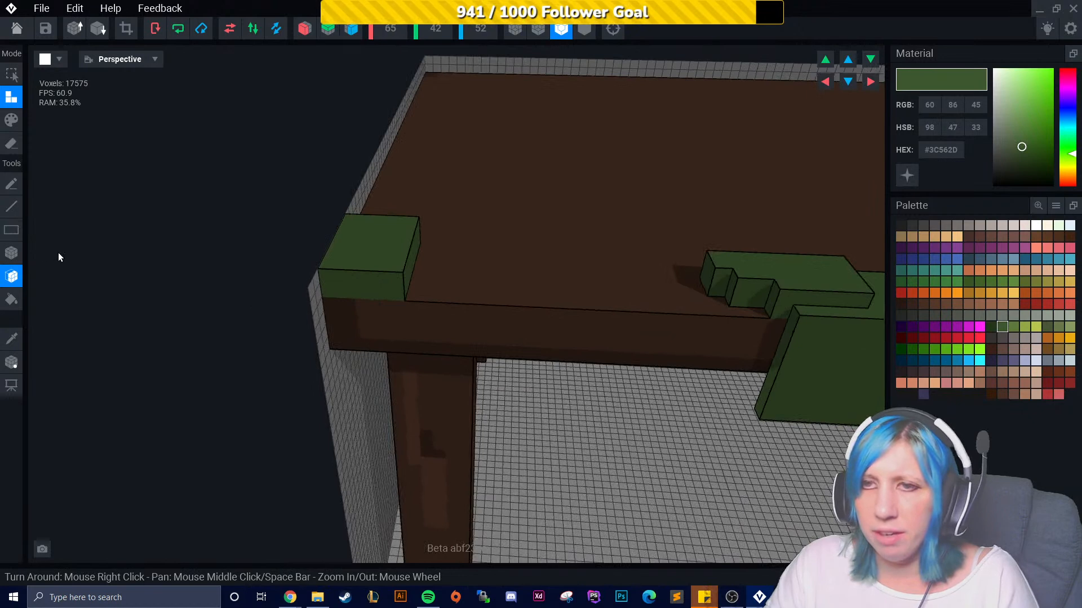
- Build green boxes hanging down the side of the corner block over the table edge
{"action": "left_click", "coordinate": [13, 254]}
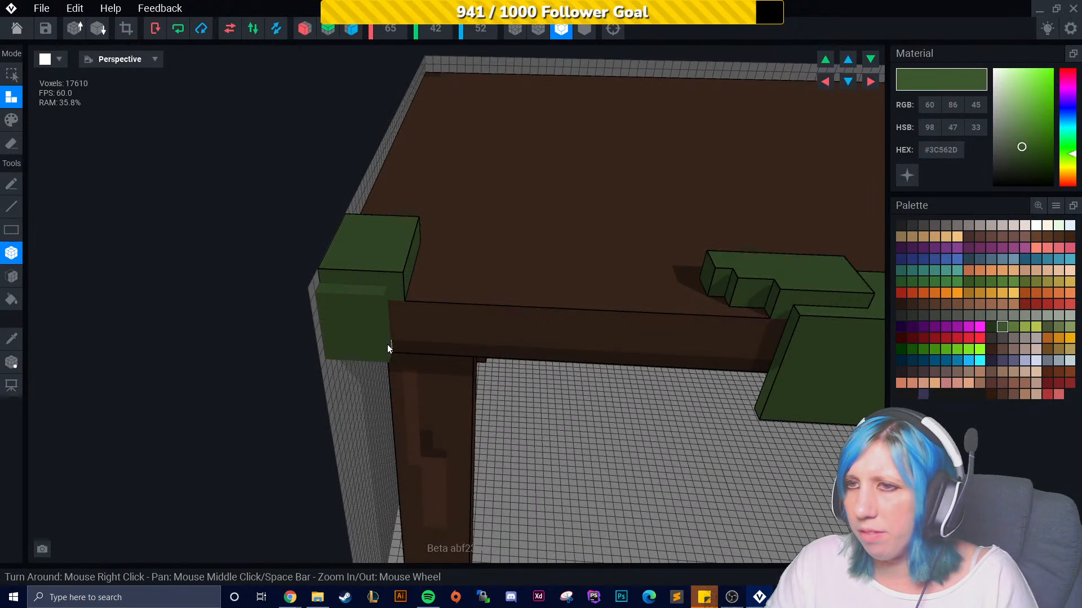
{"action": "right_click_drag", "start_coordinate": [384, 330], "coordinate": [395, 319]}
{"action": "left_click_drag", "start_coordinate": [337, 337], "coordinate": [363, 338]}
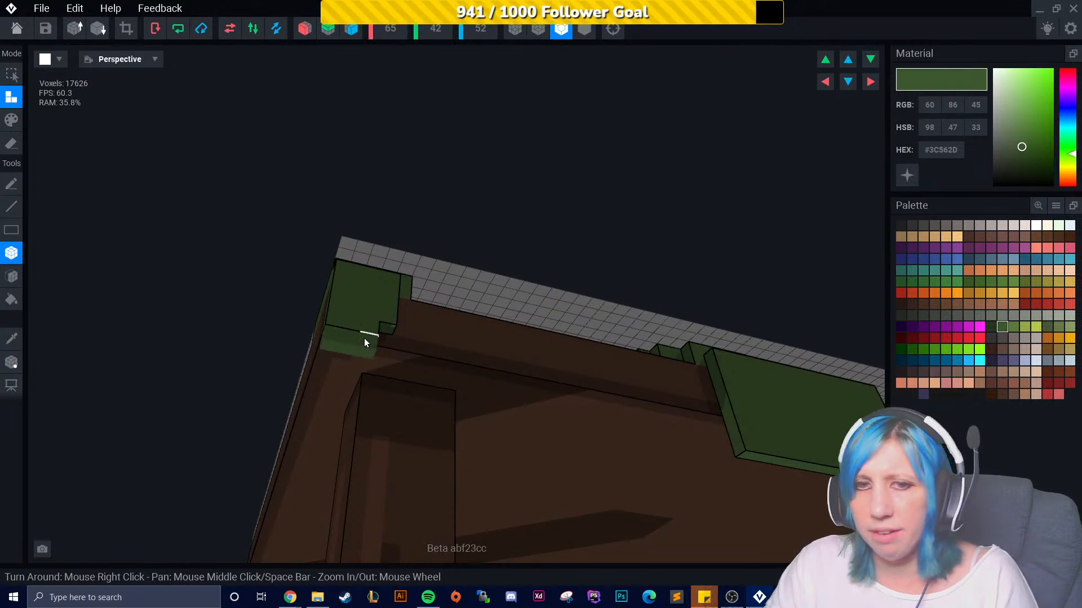
{"action": "left_click", "coordinate": [364, 338]}
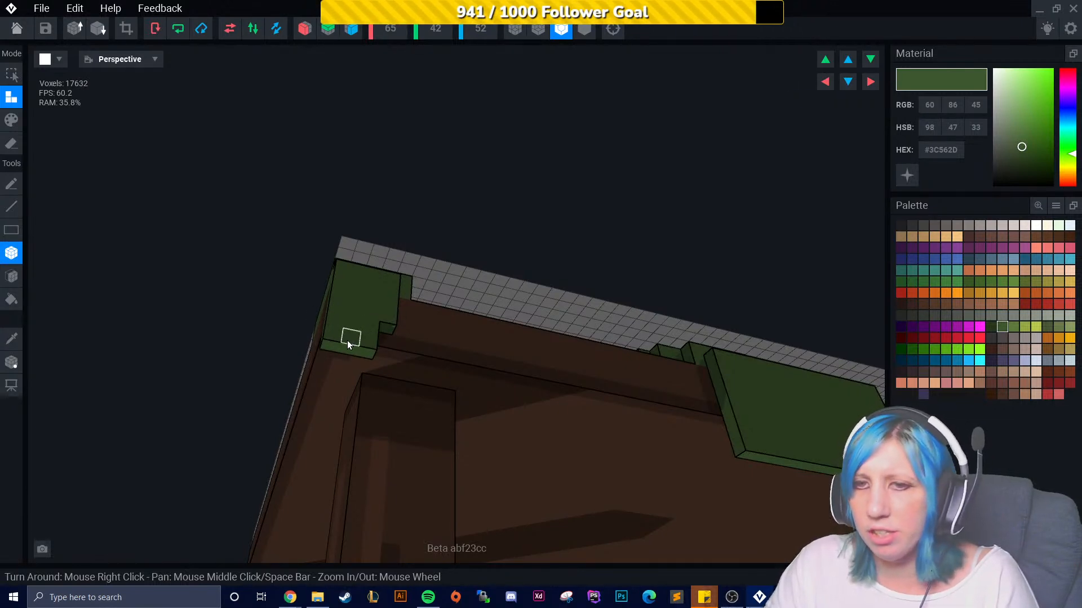
{"action": "left_click_drag", "start_coordinate": [331, 363], "coordinate": [361, 386]}
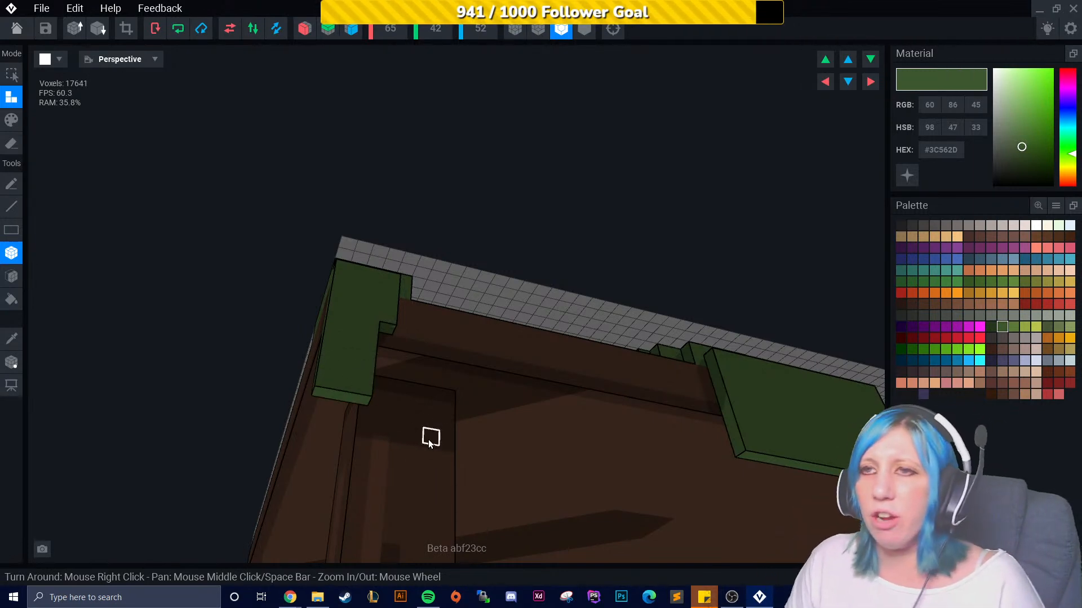
{"action": "right_click_drag", "start_coordinate": [429, 444], "coordinate": [425, 427]}
{"action": "right_click_drag", "start_coordinate": [419, 310], "coordinate": [413, 286]}
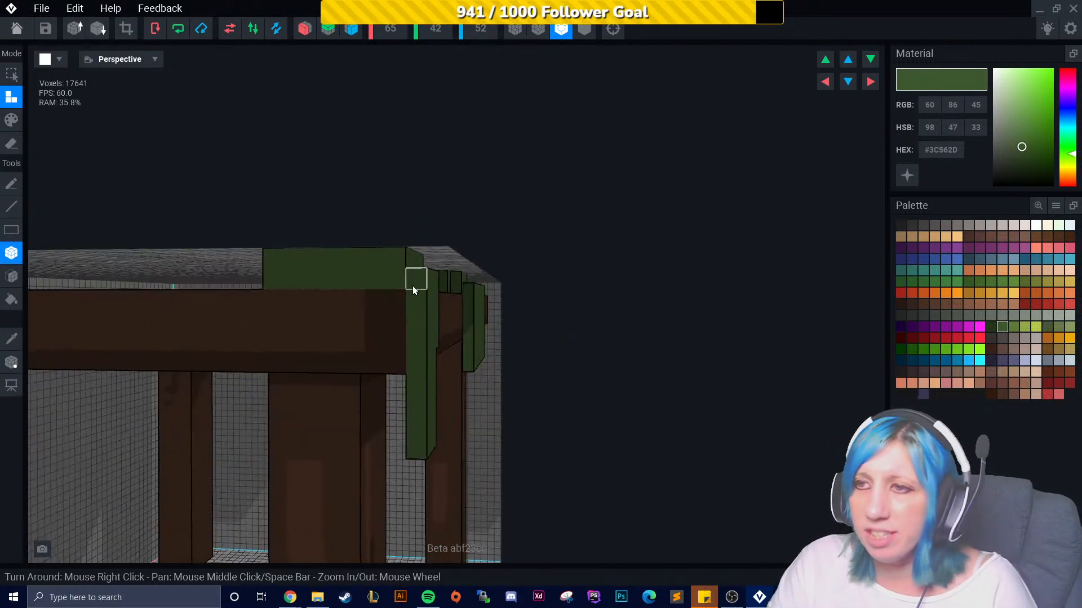
{"action": "right_click_drag", "start_coordinate": [415, 449], "coordinate": [427, 370]}
{"action": "right_click_drag", "start_coordinate": [413, 314], "coordinate": [579, 416]}
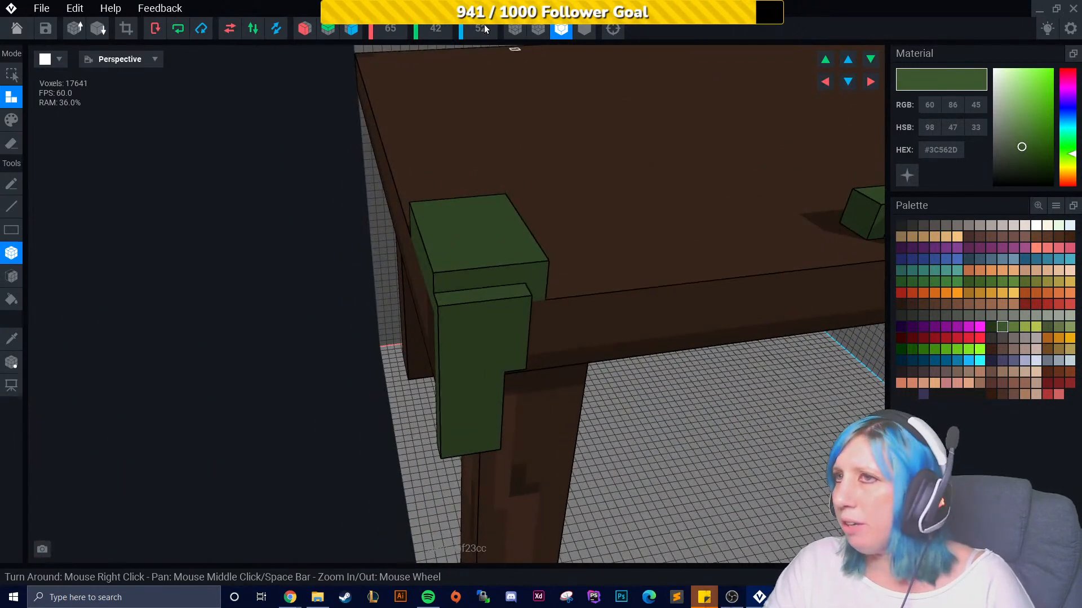
- Set the volume's X width to 67
{"action": "type", "text": "67"}
{"action": "key", "text": "Return"}
{"action": "right_click_drag", "start_coordinate": [477, 178], "coordinate": [623, 300]}
{"action": "left_click_drag", "start_coordinate": [643, 283], "coordinate": [650, 350]}
{"action": "right_click_drag", "start_coordinate": [607, 350], "coordinate": [536, 270]}
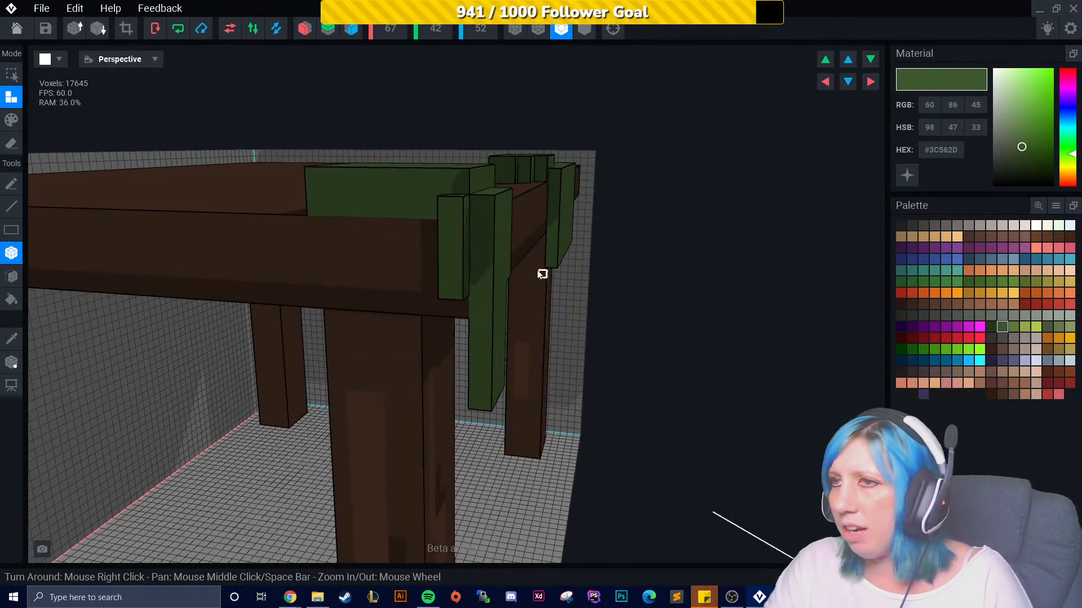
- Add green voxel strips hanging down the outer side of the back corner
{"action": "right_click_drag", "start_coordinate": [479, 391], "coordinate": [473, 293]}
{"action": "left_click", "coordinate": [474, 292]}
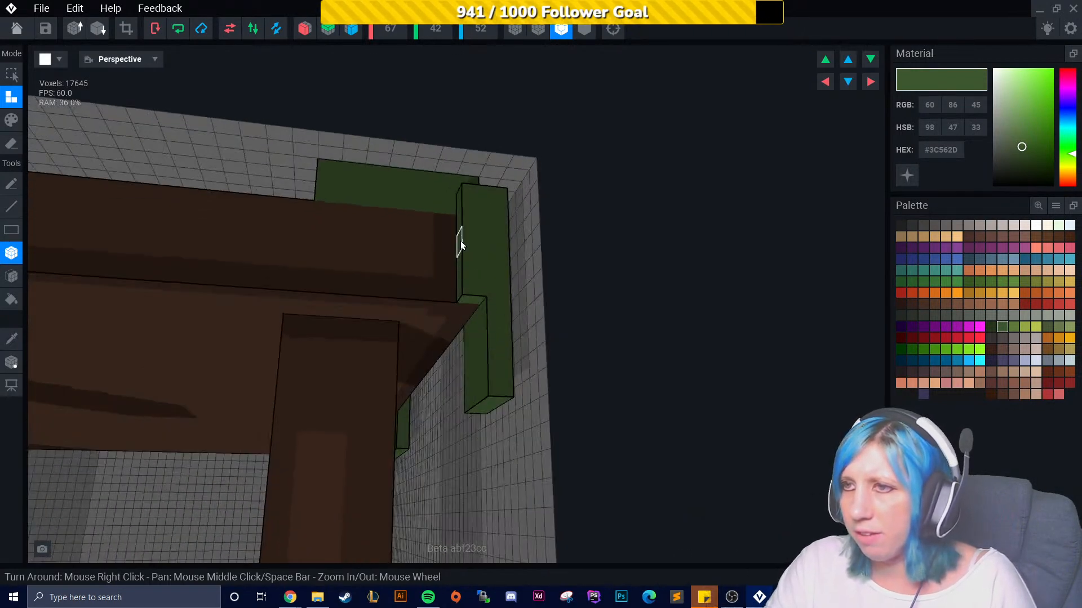
{"action": "left_click_drag", "start_coordinate": [450, 229], "coordinate": [445, 290]}
{"action": "left_click", "coordinate": [464, 299]}
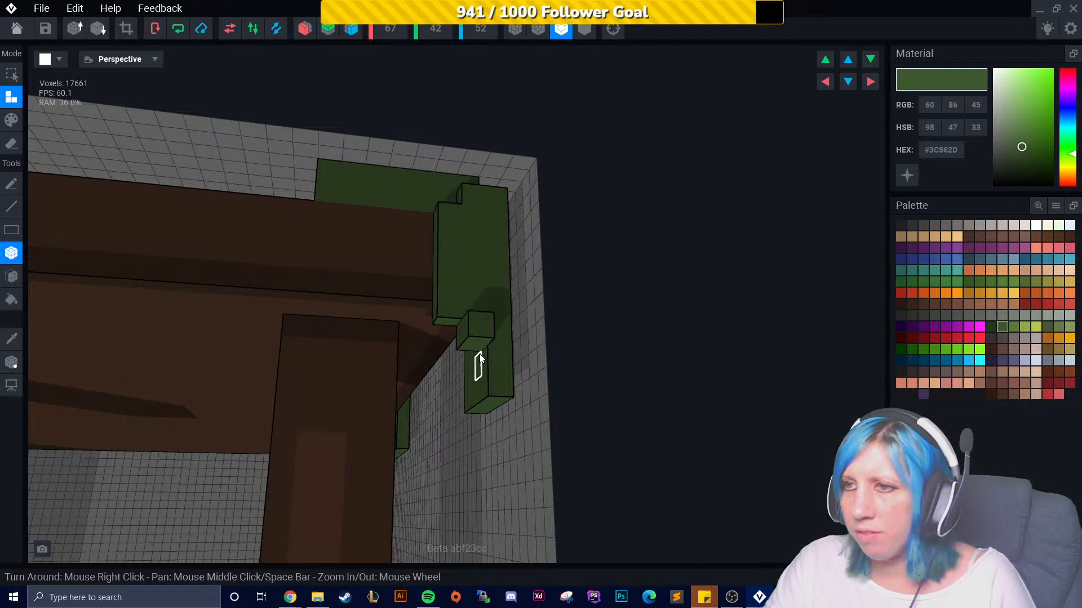
{"action": "left_click", "coordinate": [479, 352]}
{"action": "right_click_drag", "start_coordinate": [446, 305], "coordinate": [431, 211]}
{"action": "left_click", "coordinate": [424, 303]}
{"action": "right_click_drag", "start_coordinate": [424, 302], "coordinate": [441, 238]}
{"action": "left_click", "coordinate": [479, 302]}
{"action": "right_click_drag", "start_coordinate": [479, 302], "coordinate": [472, 249]}
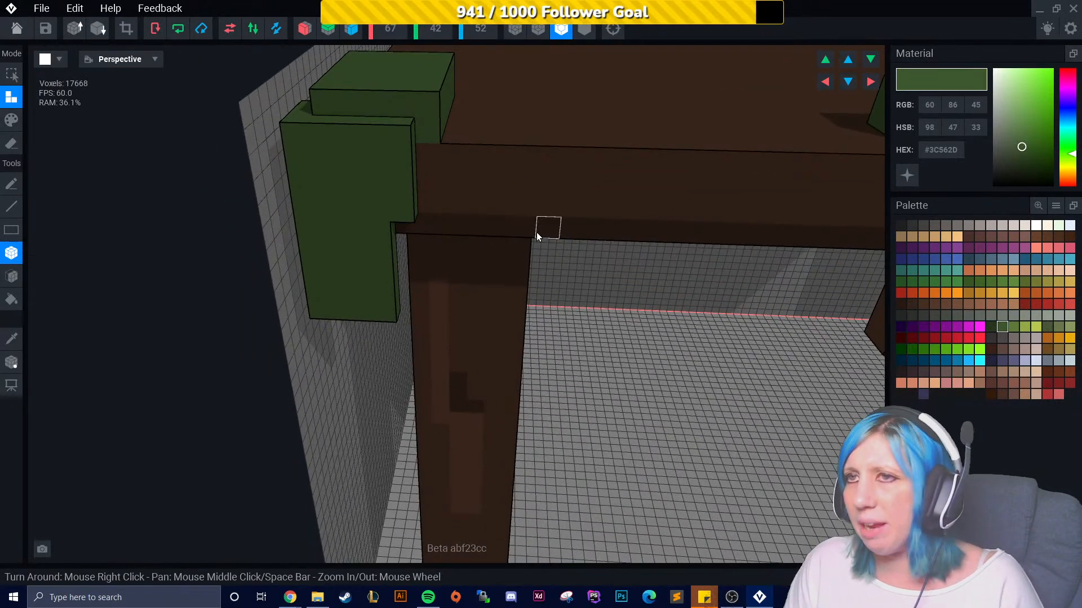
- Erase a few green voxels from the notch in the front corner block
{"action": "right_click_drag", "start_coordinate": [562, 229], "coordinate": [575, 268]}
{"action": "middle_click_drag", "start_coordinate": [586, 263], "coordinate": [397, 231]}
{"action": "left_click", "coordinate": [12, 148]}
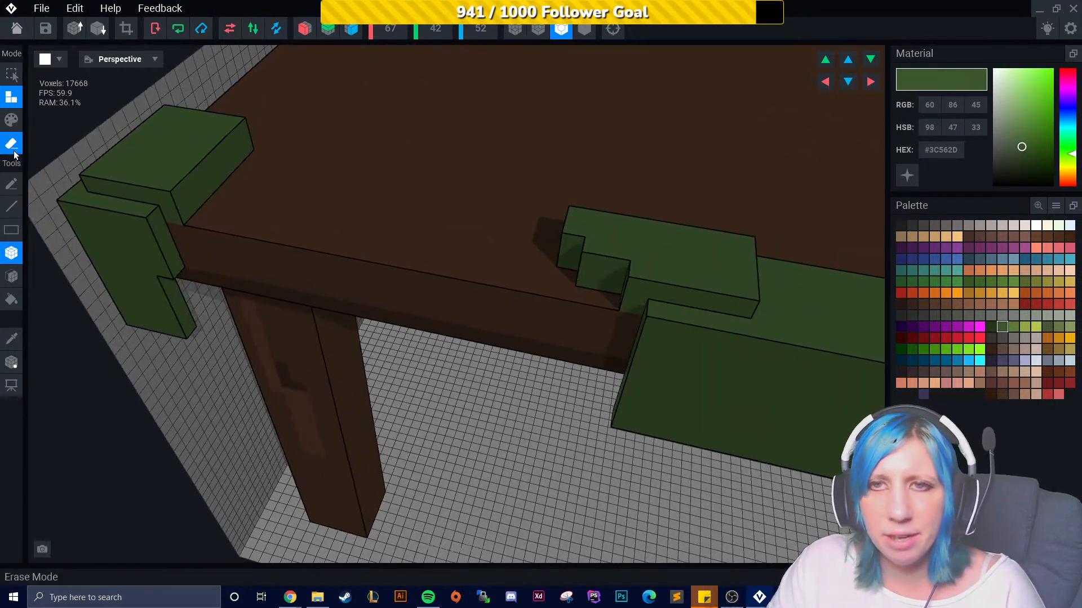
{"action": "left_click_drag", "start_coordinate": [228, 123], "coordinate": [235, 160]}
{"action": "mouse_move", "coordinate": [234, 160]}
{"action": "right_mouse_down"}
{"action": "mouse_move", "coordinate": [216, 156]}
{"action": "mouse_move", "coordinate": [231, 154]}
{"action": "right_mouse_up"}
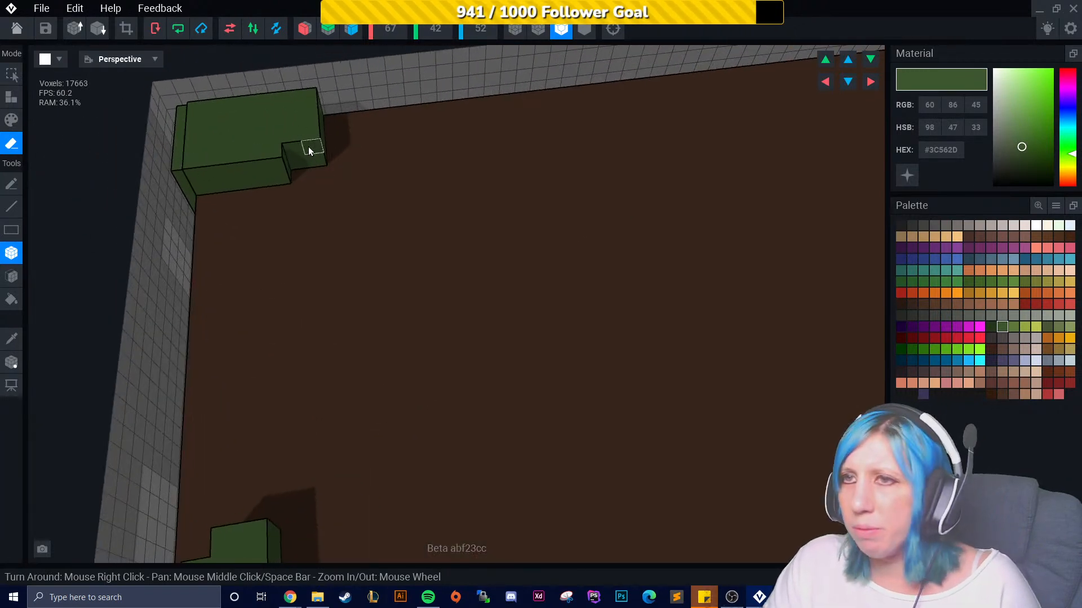
{"action": "right_click_drag", "start_coordinate": [326, 157], "coordinate": [331, 132]}
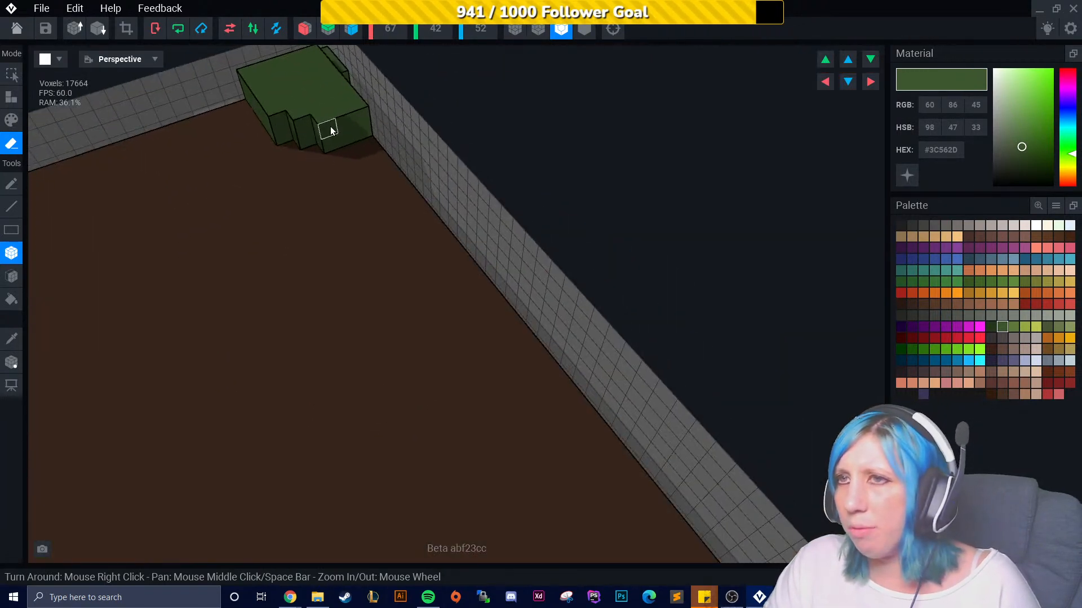
{"action": "left_click", "coordinate": [339, 148]}
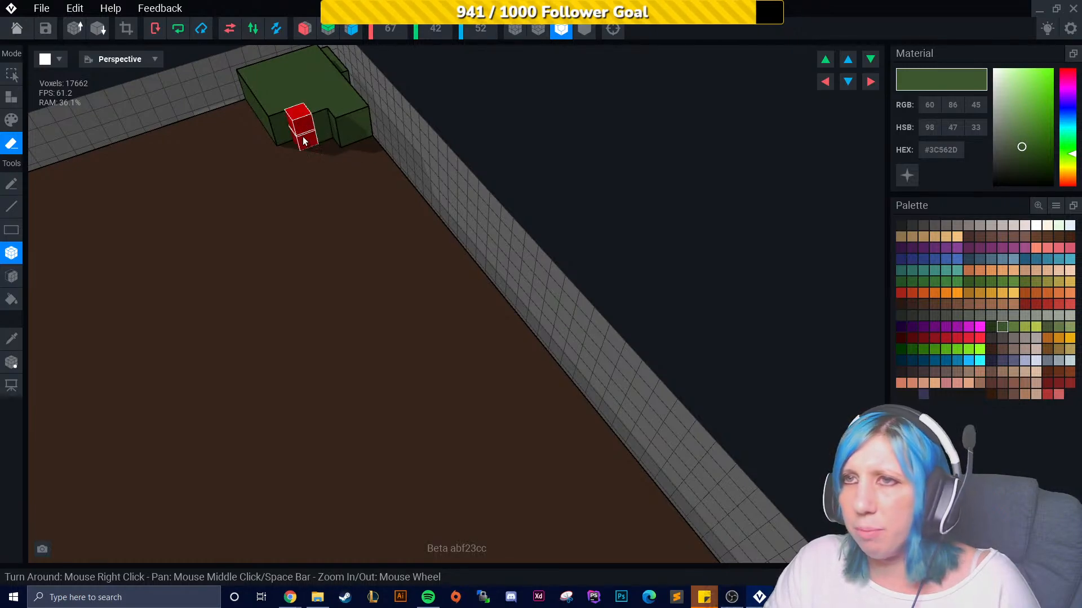
{"action": "right_click_drag", "start_coordinate": [304, 211], "coordinate": [437, 270]}
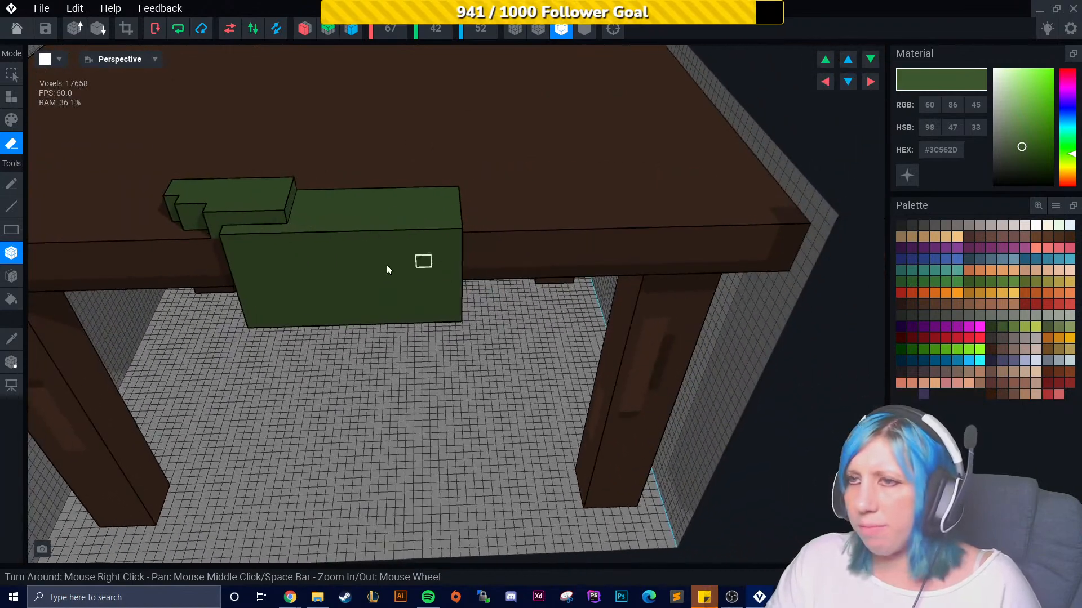
- Pick the lighter green #5E793B and paint light patches across the corner foliage
{"action": "left_click", "coordinate": [1012, 326]}
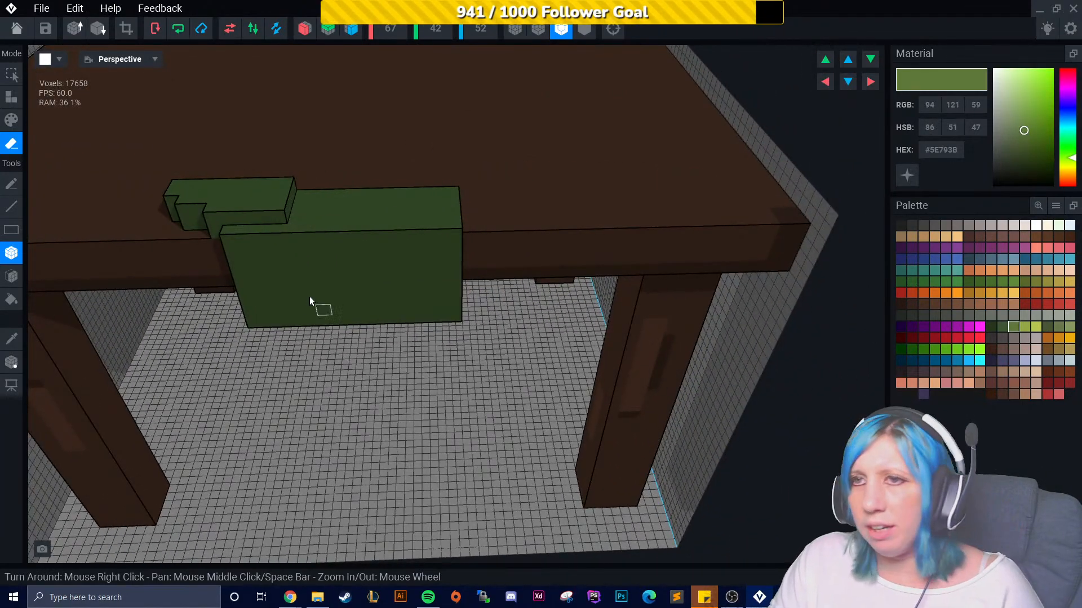
{"action": "left_click", "coordinate": [11, 119]}
{"action": "mouse_move", "coordinate": [42, 273]}
{"action": "right_mouse_down"}
{"action": "mouse_move", "coordinate": [254, 296]}
{"action": "mouse_move", "coordinate": [454, 272]}
{"action": "mouse_move", "coordinate": [321, 263]}
{"action": "right_mouse_up"}
{"action": "scroll", "coordinate": [322, 263], "scroll_direction": "up", "scroll_amount": 2}
{"action": "left_click_drag", "start_coordinate": [375, 138], "coordinate": [381, 155]}
{"action": "mouse_move", "coordinate": [384, 155]}
{"action": "right_mouse_down"}
{"action": "mouse_move", "coordinate": [368, 182]}
{"action": "mouse_move", "coordinate": [430, 124]}
{"action": "mouse_move", "coordinate": [370, 147]}
{"action": "right_mouse_up"}
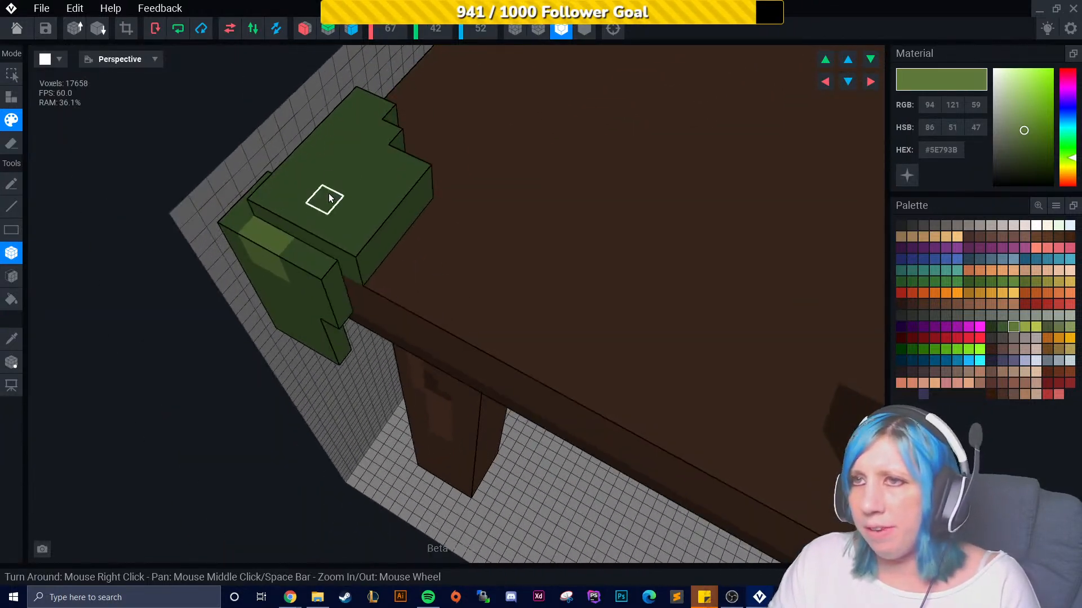
{"action": "left_click_drag", "start_coordinate": [330, 197], "coordinate": [338, 228]}
{"action": "mouse_move", "coordinate": [338, 227]}
{"action": "right_mouse_down"}
{"action": "mouse_move", "coordinate": [362, 198]}
{"action": "mouse_move", "coordinate": [246, 191]}
{"action": "mouse_move", "coordinate": [321, 239]}
{"action": "mouse_move", "coordinate": [411, 253]}
{"action": "mouse_move", "coordinate": [417, 273]}
{"action": "right_mouse_up"}
{"action": "left_click", "coordinate": [415, 236]}
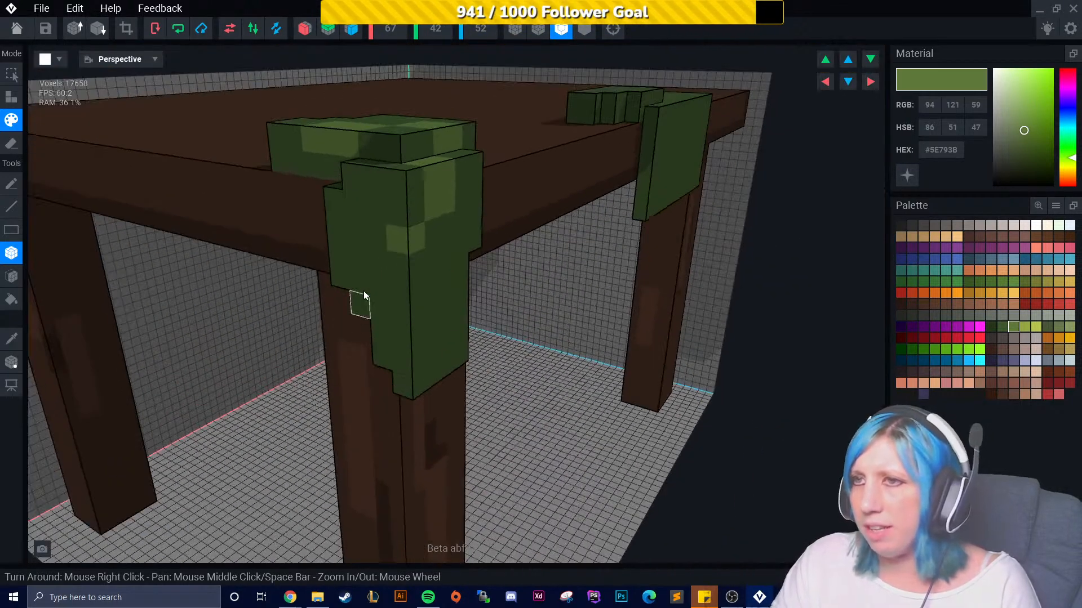
{"action": "right_click_drag", "start_coordinate": [356, 303], "coordinate": [372, 257]}
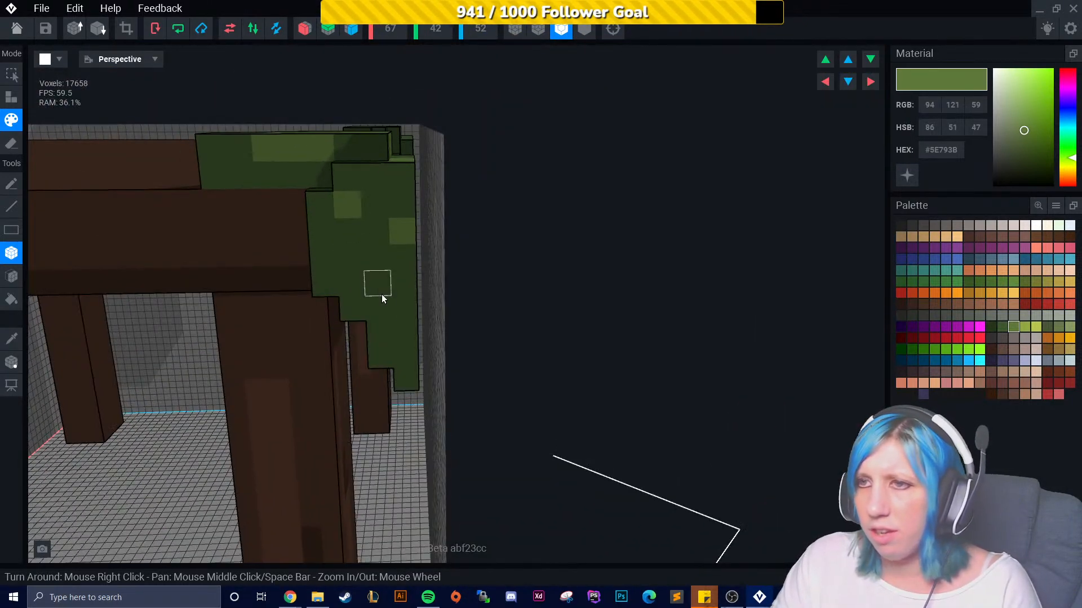
{"action": "right_click_drag", "start_coordinate": [403, 377], "coordinate": [262, 313]}
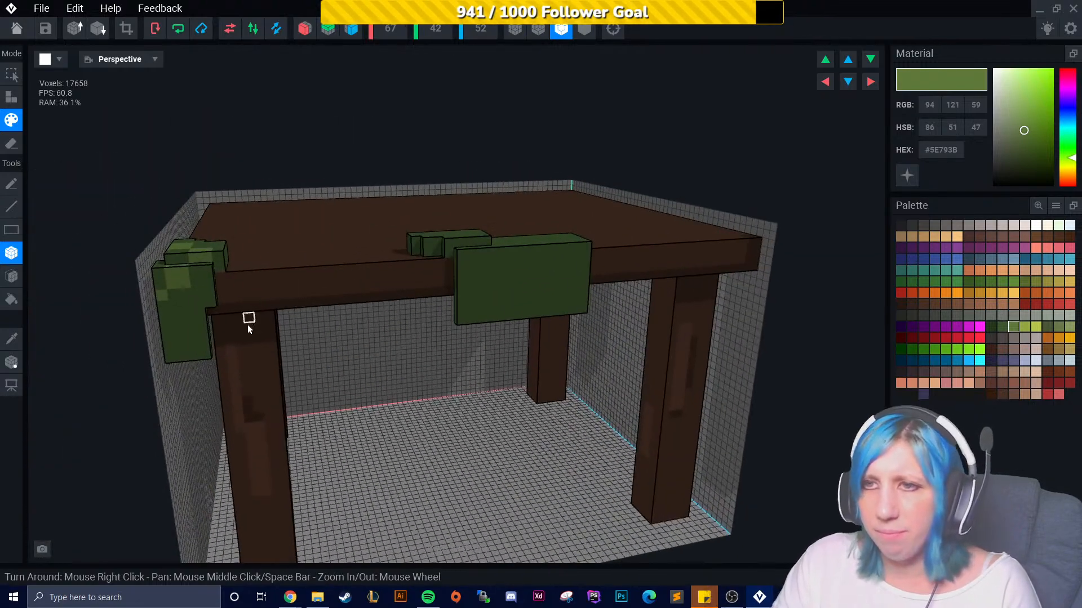
{"action": "scroll", "coordinate": [180, 349], "scroll_direction": "up", "scroll_amount": 5}
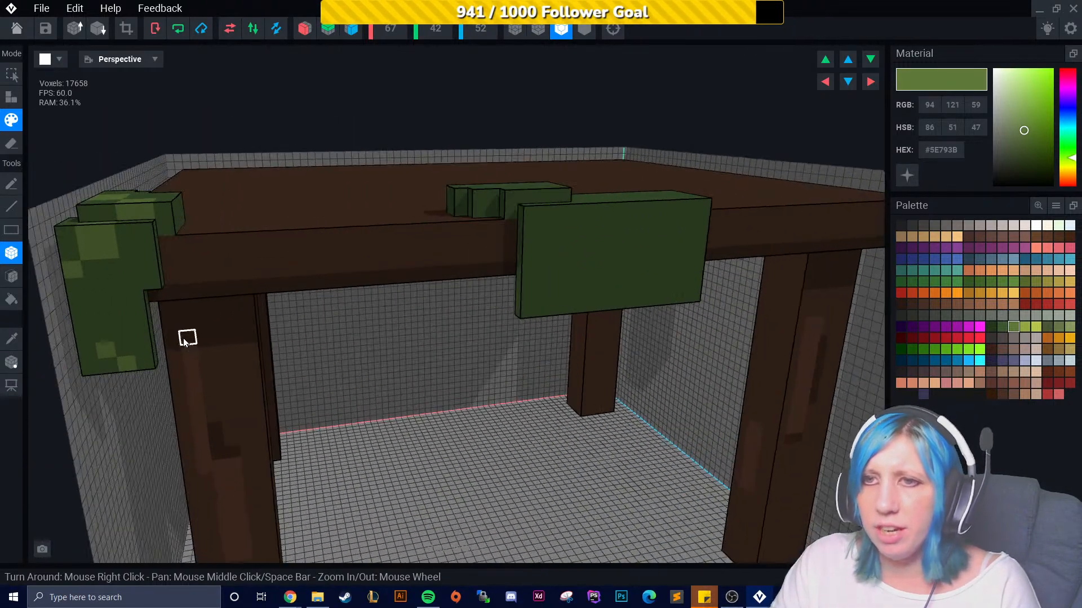
{"action": "scroll", "coordinate": [335, 262], "scroll_direction": "up", "scroll_amount": 5}
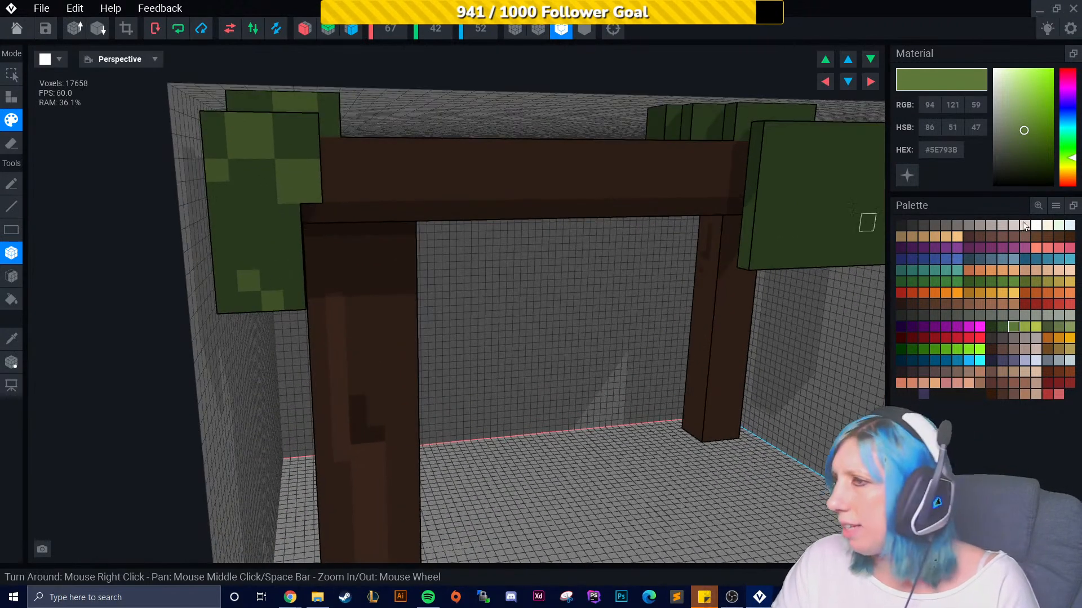
- Pick the darker green #24351B and paint dark patches on the corner foliage
{"action": "left_click", "coordinate": [1002, 326]}
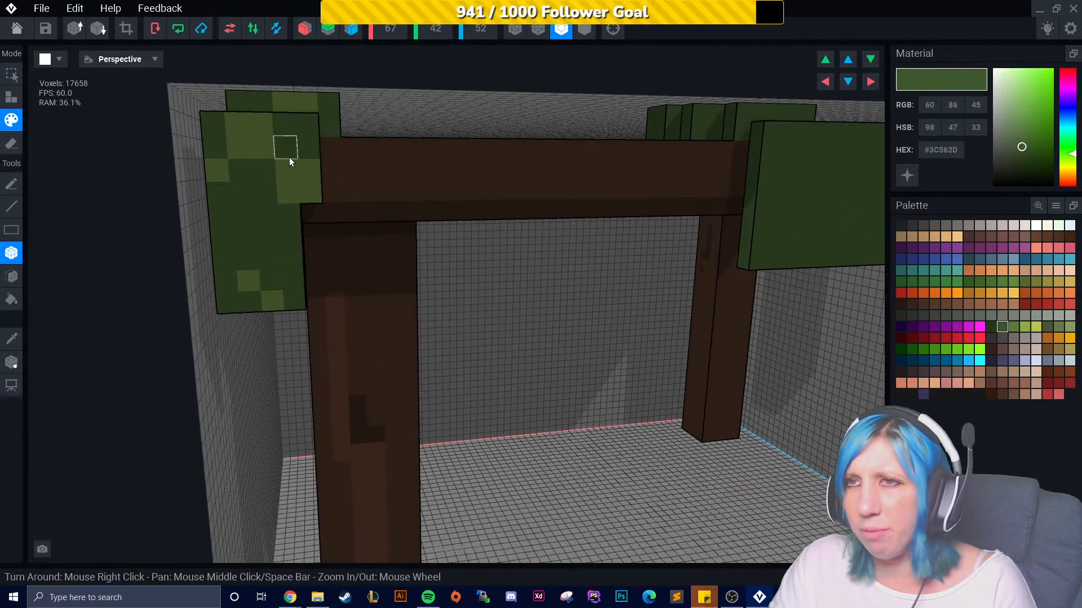
{"action": "left_click", "coordinate": [992, 328]}
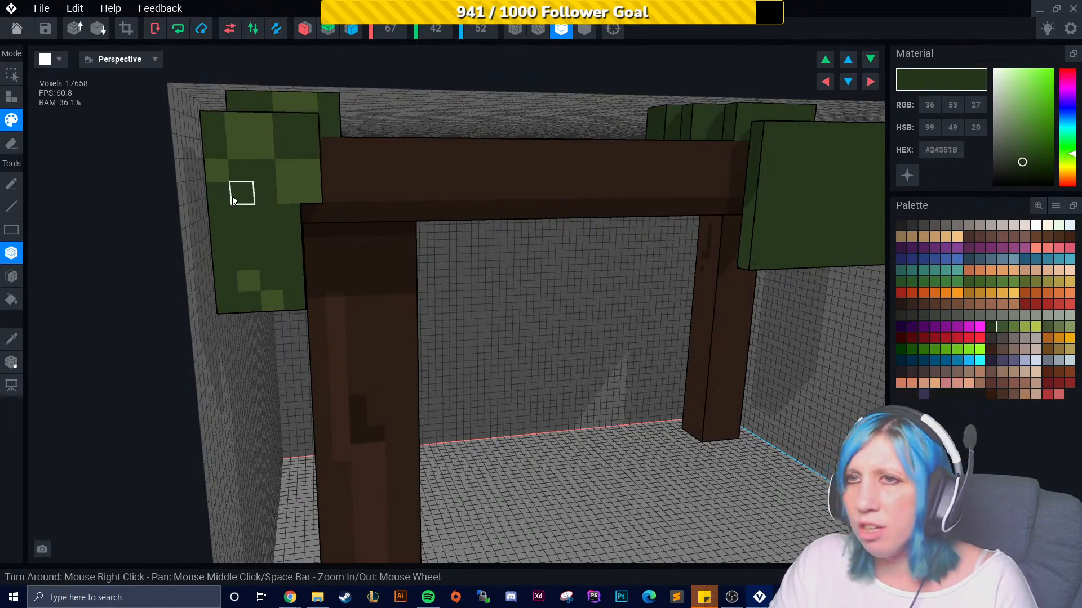
{"action": "right_click_drag", "start_coordinate": [236, 267], "coordinate": [264, 270]}
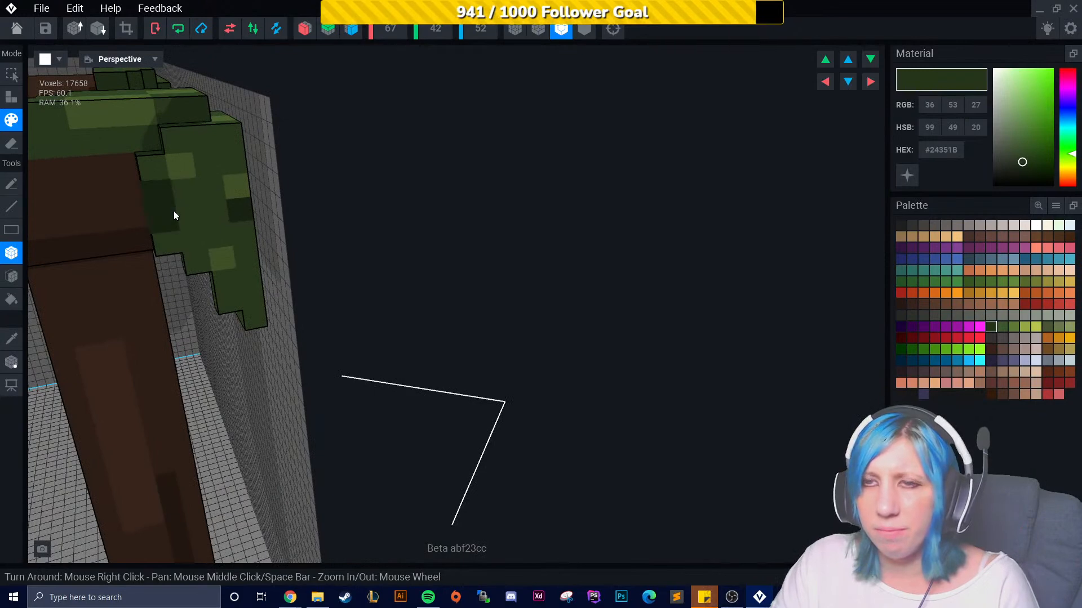
{"action": "right_click_drag", "start_coordinate": [183, 225], "coordinate": [248, 270]}
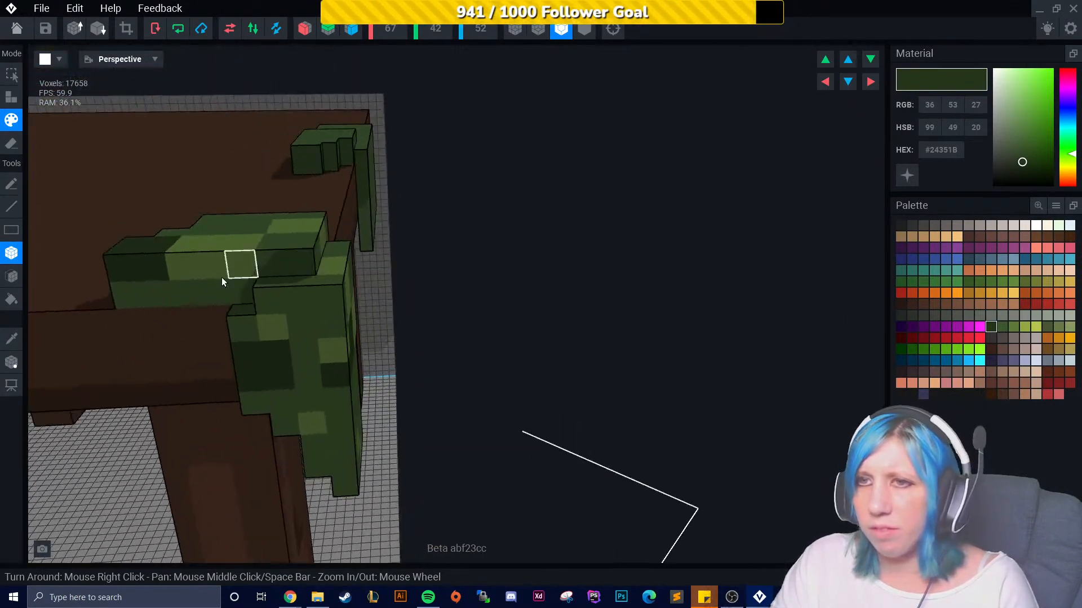
{"action": "right_click_drag", "start_coordinate": [258, 329], "coordinate": [341, 360]}
- Sample a green from the model and add small green voxel blocks hanging down at the front corner
{"action": "left_click", "coordinate": [11, 97]}
{"action": "right_click_drag", "start_coordinate": [371, 254], "coordinate": [439, 258]}
{"action": "left_click", "coordinate": [431, 309]}
{"action": "left_click", "coordinate": [416, 314]}
{"action": "left_click", "coordinate": [408, 323]}
{"action": "right_click_drag", "start_coordinate": [408, 323], "coordinate": [544, 398]}
{"action": "left_click", "coordinate": [450, 351]}
{"action": "left_click", "coordinate": [509, 376]}
{"action": "left_click", "coordinate": [11, 339]}
{"action": "left_click", "coordinate": [437, 293]}
{"action": "right_click_drag", "start_coordinate": [506, 351], "coordinate": [537, 412]}
{"action": "left_click", "coordinate": [493, 346]}
{"action": "left_click", "coordinate": [522, 389]}
{"action": "left_click", "coordinate": [513, 442]}
{"action": "scroll", "coordinate": [555, 458], "scroll_direction": "down", "scroll_amount": 5}
{"action": "scroll", "coordinate": [535, 411], "scroll_direction": "up", "scroll_amount": 3}
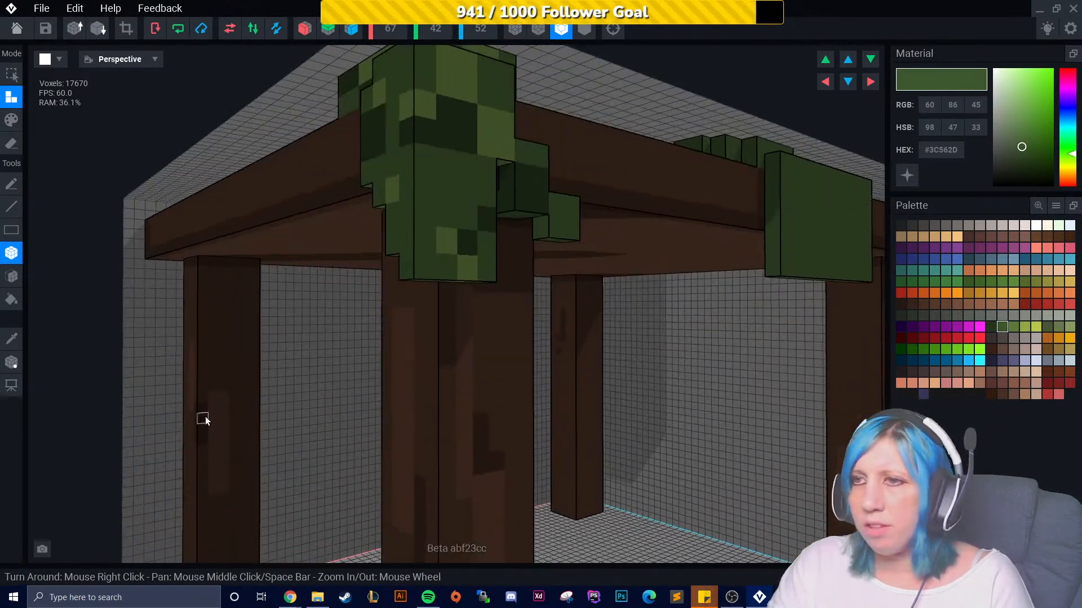
- Erase stray voxels from the foliage beside the front leg
{"action": "left_click", "coordinate": [11, 144]}
{"action": "scroll", "coordinate": [387, 282], "scroll_direction": "up", "scroll_amount": 3}
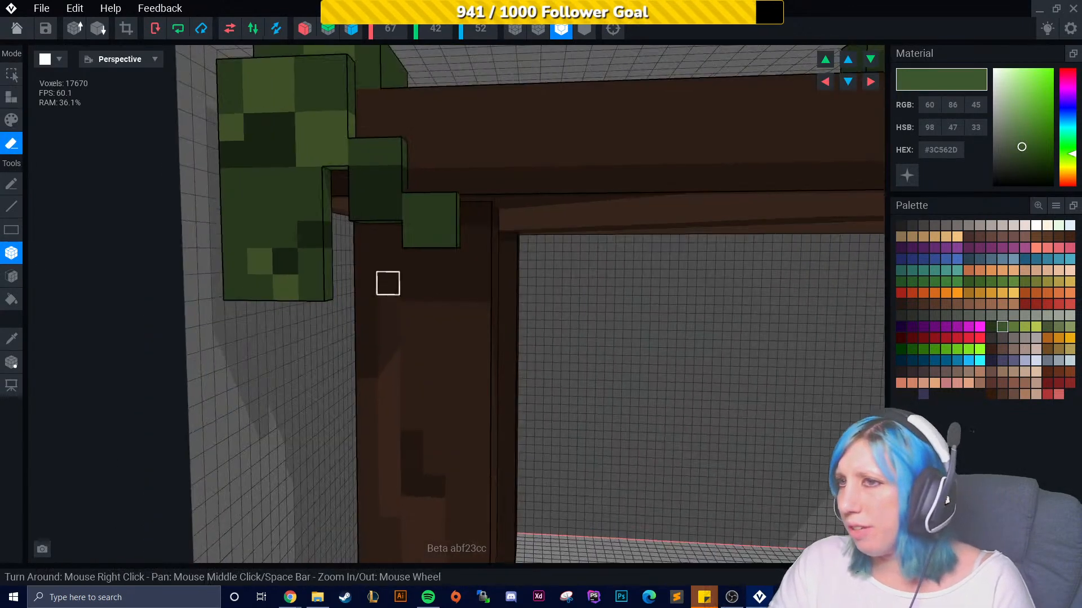
{"action": "right_click_drag", "start_coordinate": [305, 298], "coordinate": [344, 269]}
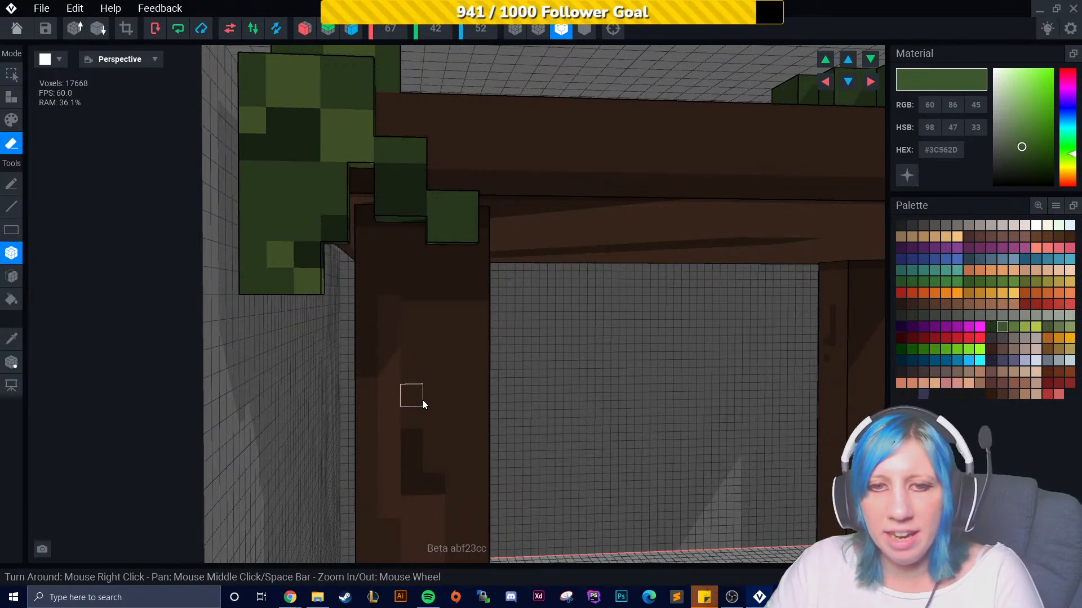
- Erase one more stray voxel from the foliage beside the front leg
{"action": "right_click_drag", "start_coordinate": [406, 392], "coordinate": [426, 353]}
{"action": "scroll", "coordinate": [404, 382], "scroll_direction": "down", "scroll_amount": 2}
{"action": "left_click", "coordinate": [411, 350]}
{"action": "mouse_move", "coordinate": [478, 396]}
{"action": "right_mouse_down"}
{"action": "mouse_move", "coordinate": [406, 381]}
{"action": "mouse_move", "coordinate": [461, 379]}
{"action": "right_mouse_up"}
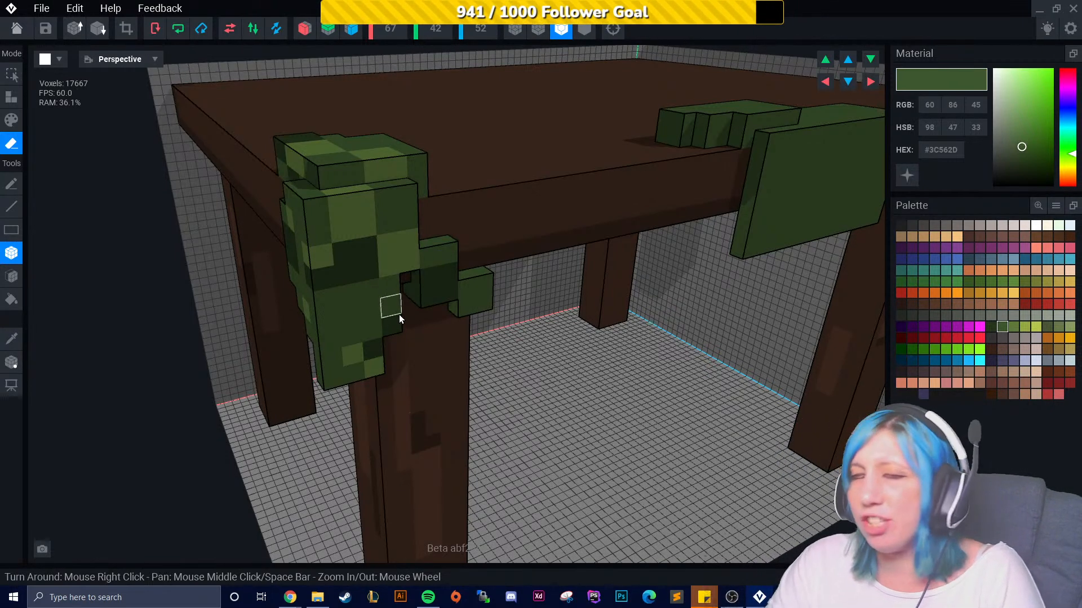
- Pick the lighter green #5E793B and paint light patches across the foliage draped over the front edge
{"action": "right_click_drag", "start_coordinate": [590, 281], "coordinate": [488, 271]}
{"action": "middle_click_drag", "start_coordinate": [812, 226], "coordinate": [463, 264]}
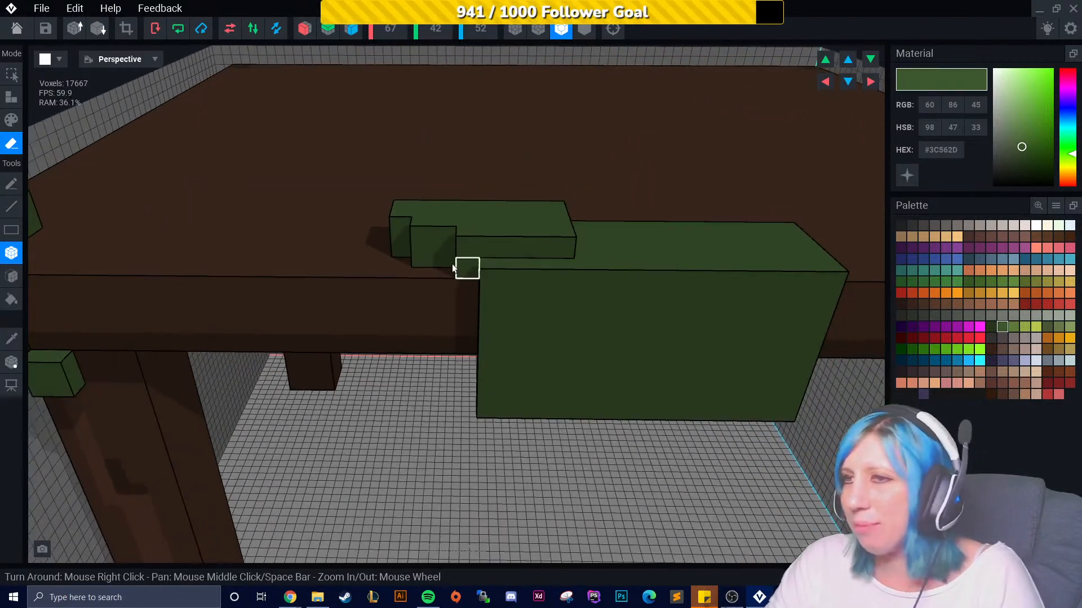
{"action": "left_click", "coordinate": [11, 120]}
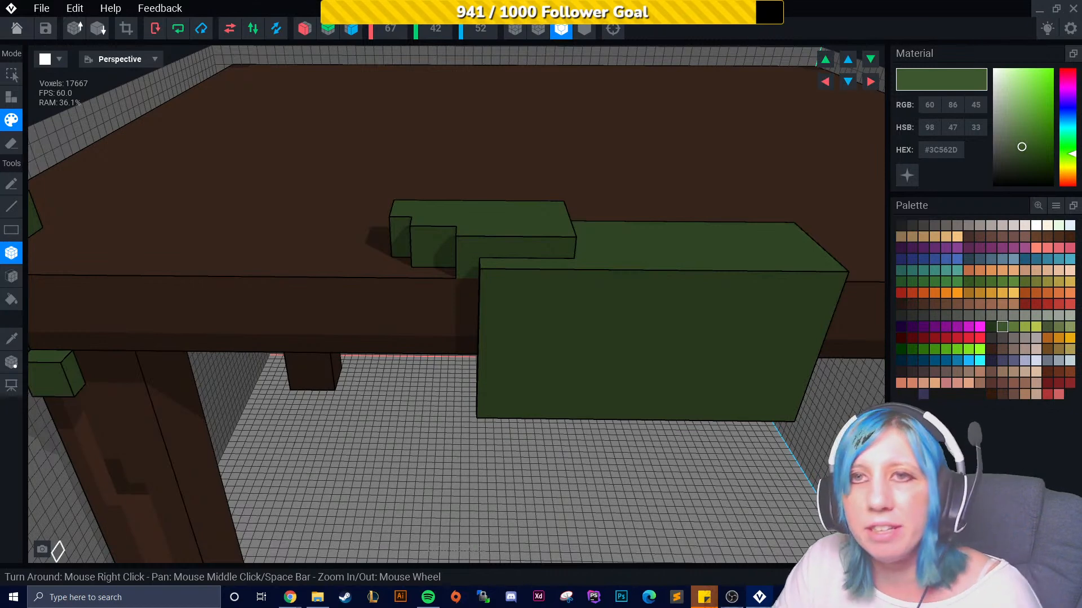
{"action": "right_click_drag", "start_coordinate": [475, 292], "coordinate": [386, 316]}
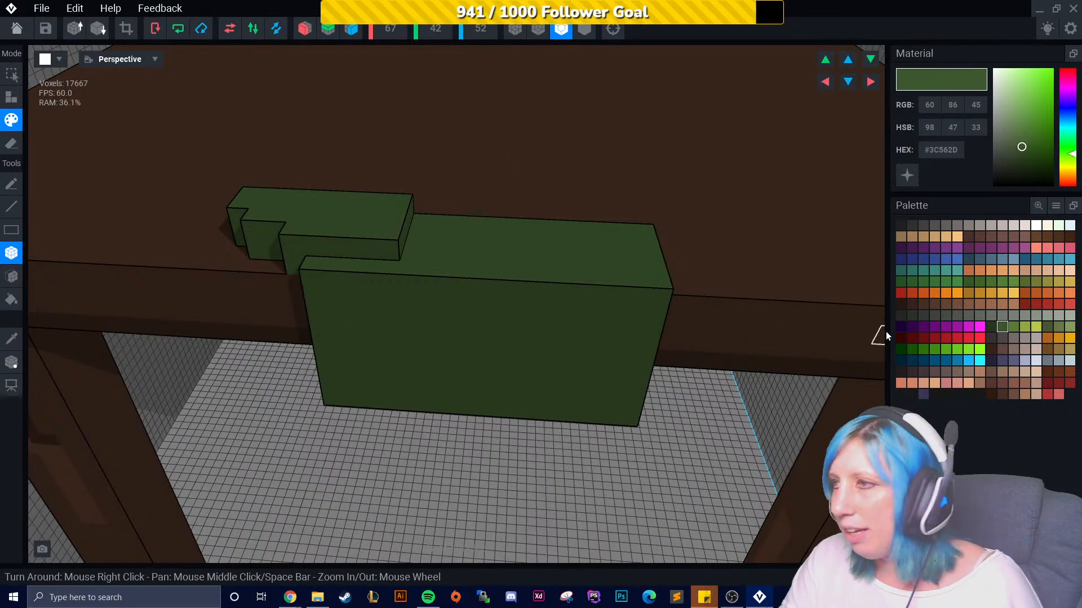
{"action": "left_click", "coordinate": [1013, 327]}
{"action": "mouse_move", "coordinate": [329, 273]}
{"action": "left_mouse_down"}
{"action": "mouse_move", "coordinate": [364, 319]}
{"action": "mouse_move", "coordinate": [380, 308]}
{"action": "left_mouse_up"}
{"action": "middle_click_drag", "start_coordinate": [386, 338], "coordinate": [483, 299]}
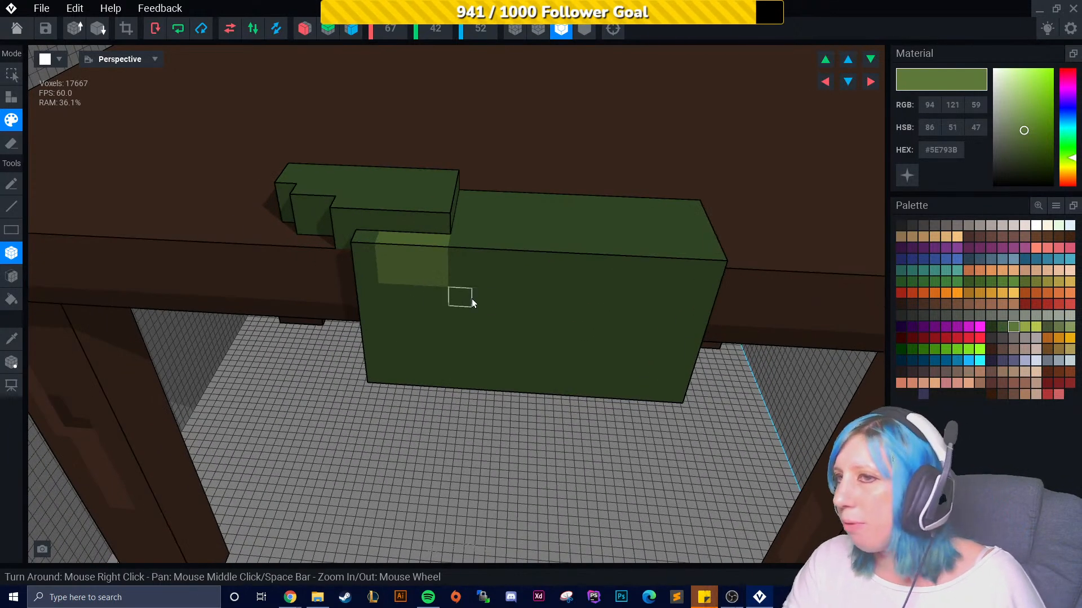
{"action": "left_click_drag", "start_coordinate": [517, 210], "coordinate": [538, 224]}
{"action": "right_click_drag", "start_coordinate": [507, 241], "coordinate": [447, 251]}
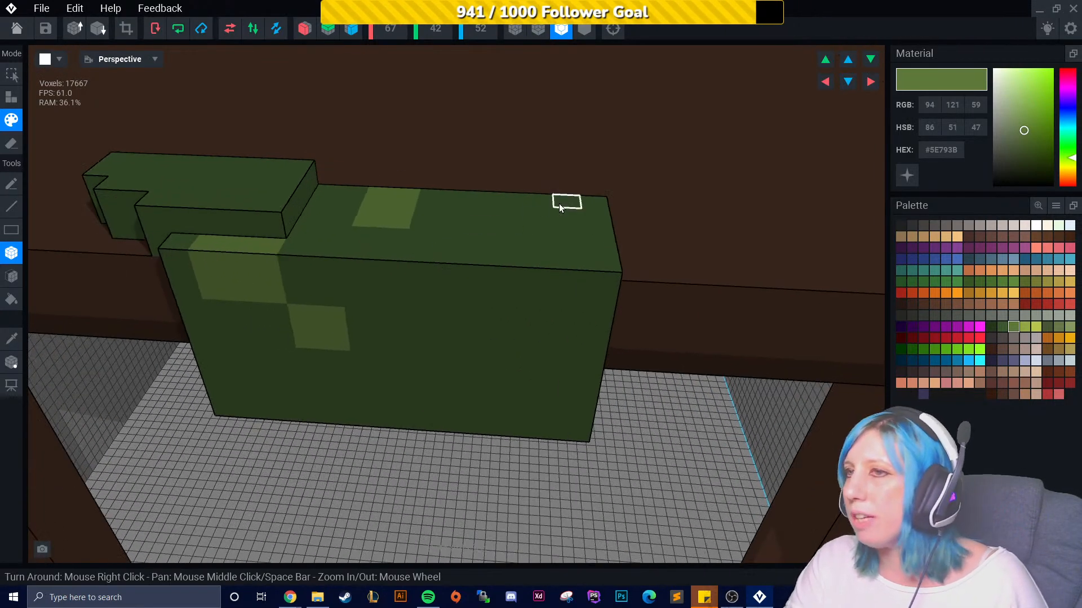
{"action": "left_click_drag", "start_coordinate": [540, 263], "coordinate": [541, 251]}
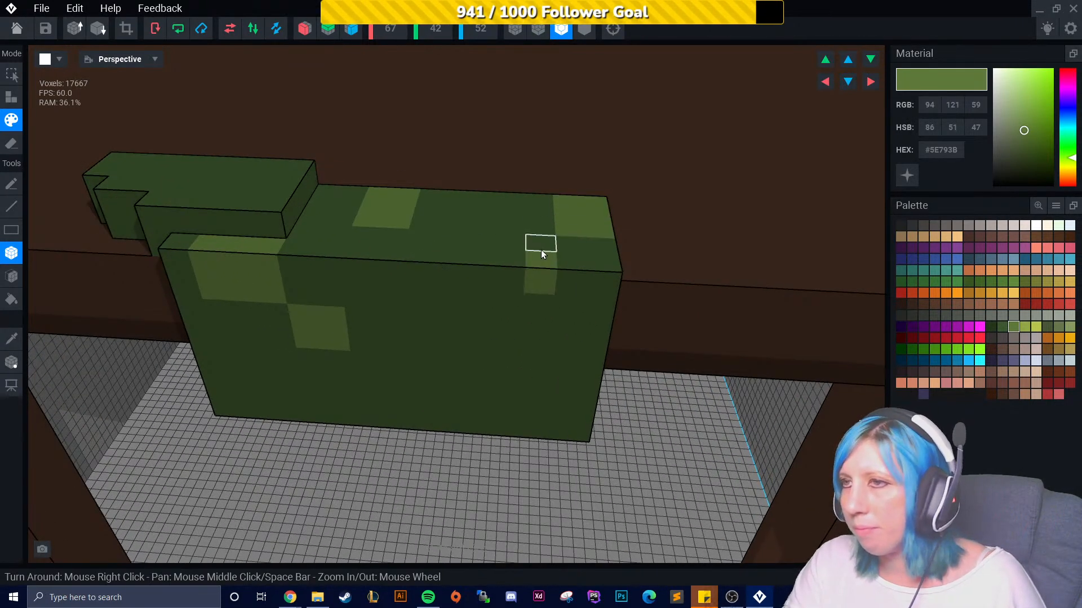
{"action": "middle_click_drag", "start_coordinate": [296, 225], "coordinate": [400, 238]}
{"action": "right_click_drag", "start_coordinate": [400, 242], "coordinate": [337, 209]}
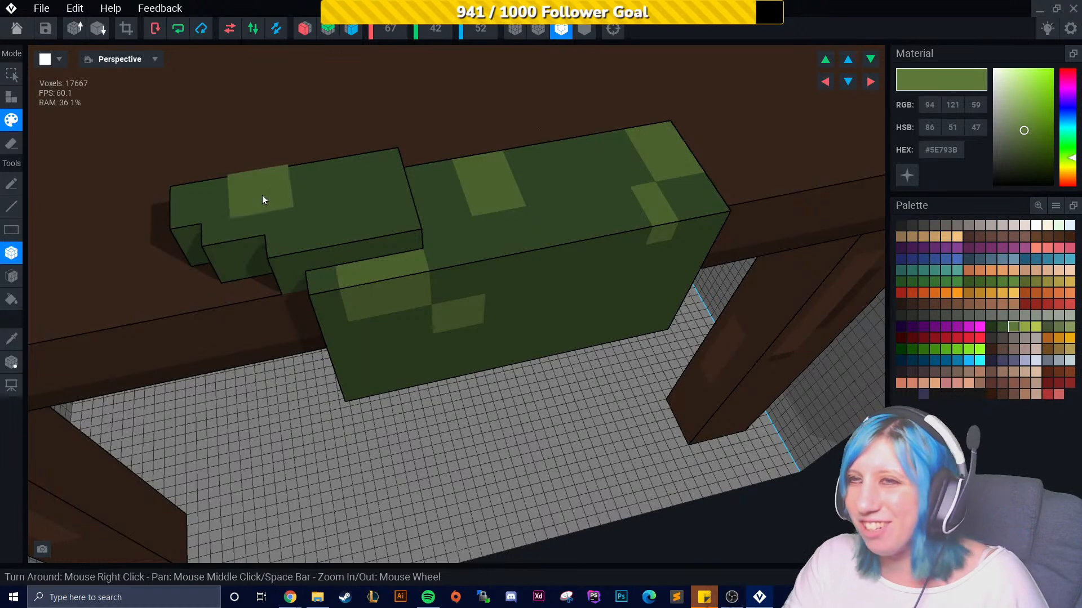
- Pick the darker green #24351B and paint dark patches on the front-edge foliage
{"action": "left_click", "coordinate": [991, 327]}
{"action": "right_click_drag", "start_coordinate": [423, 244], "coordinate": [330, 193]}
{"action": "right_click_drag", "start_coordinate": [347, 251], "coordinate": [386, 238]}
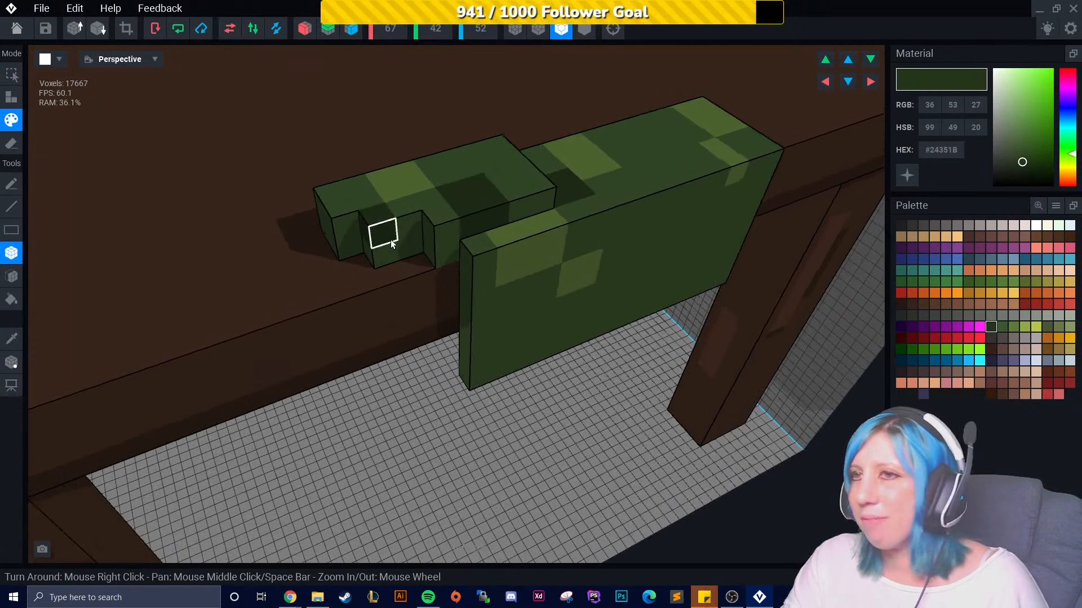
{"action": "right_click_drag", "start_coordinate": [393, 275], "coordinate": [484, 338]}
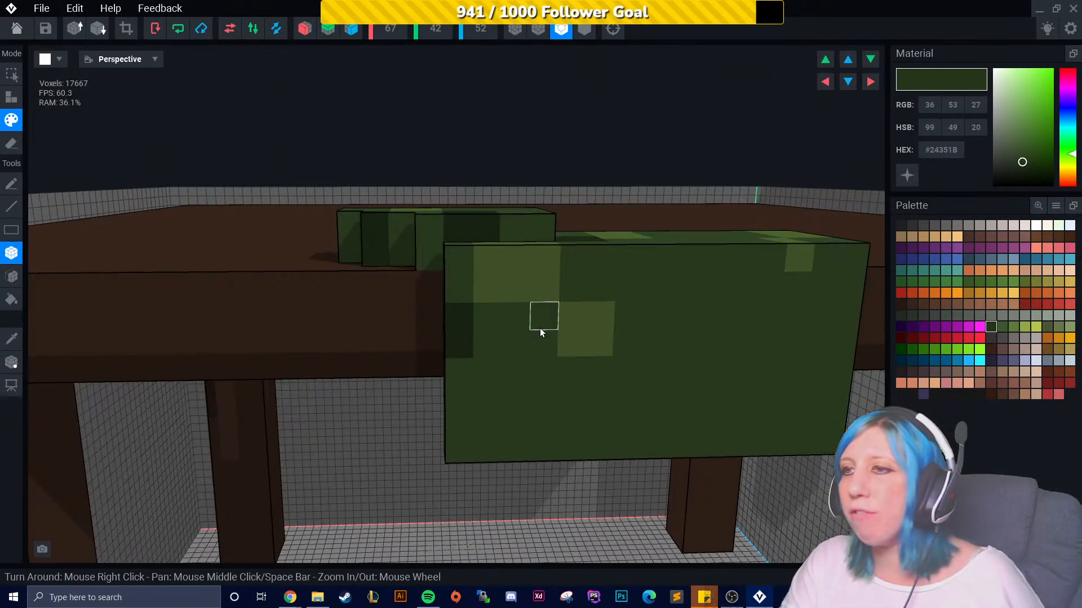
{"action": "left_click_drag", "start_coordinate": [539, 329], "coordinate": [546, 336]}
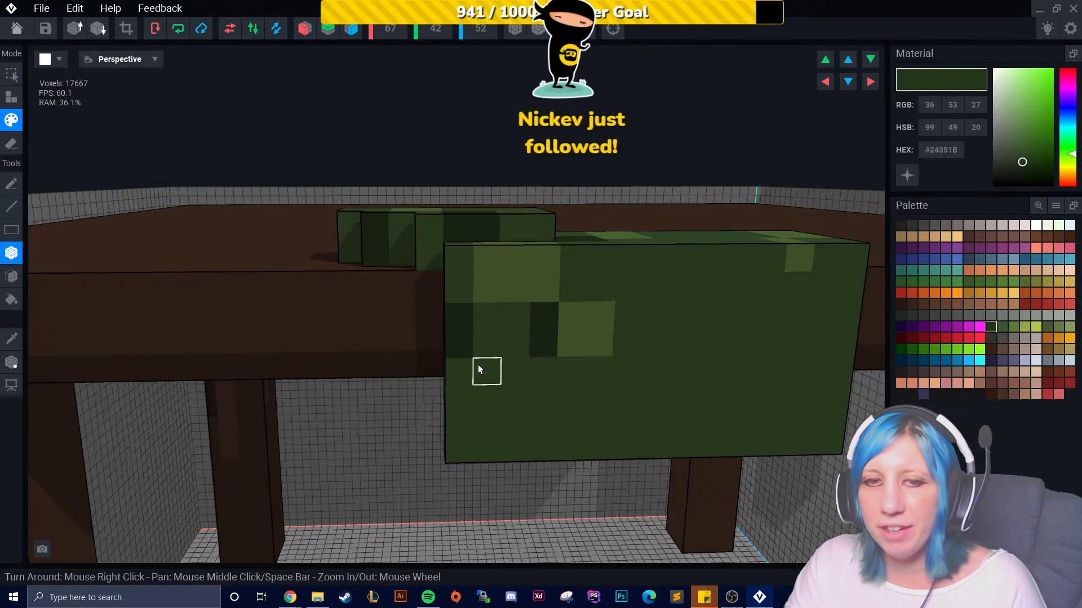
{"action": "right_click_drag", "start_coordinate": [570, 365], "coordinate": [620, 304]}
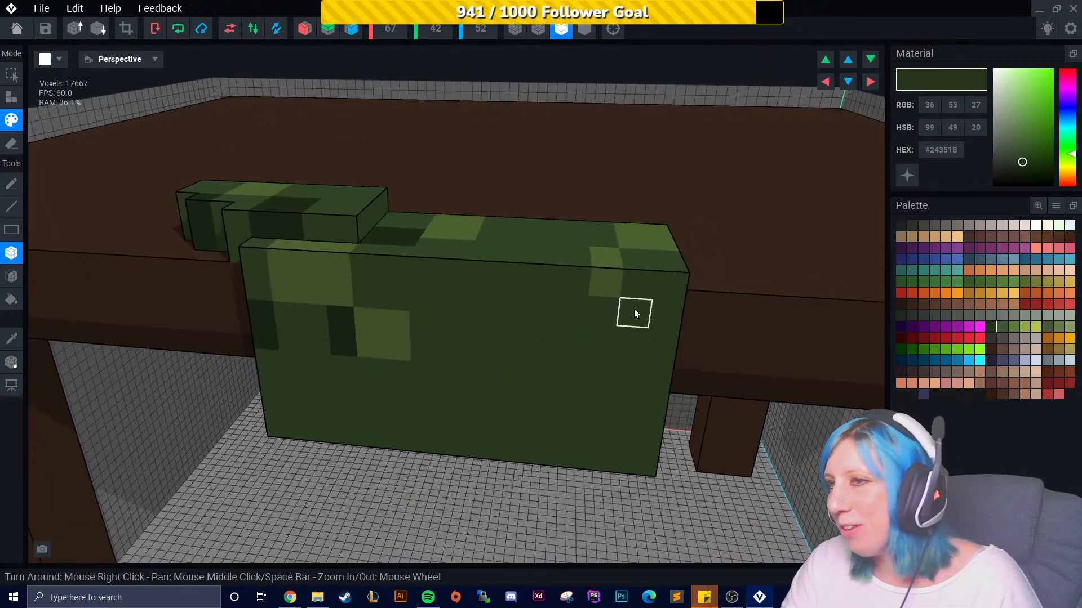
{"action": "right_click_drag", "start_coordinate": [600, 364], "coordinate": [520, 343]}
{"action": "middle_click_drag", "start_coordinate": [520, 342], "coordinate": [468, 275]}
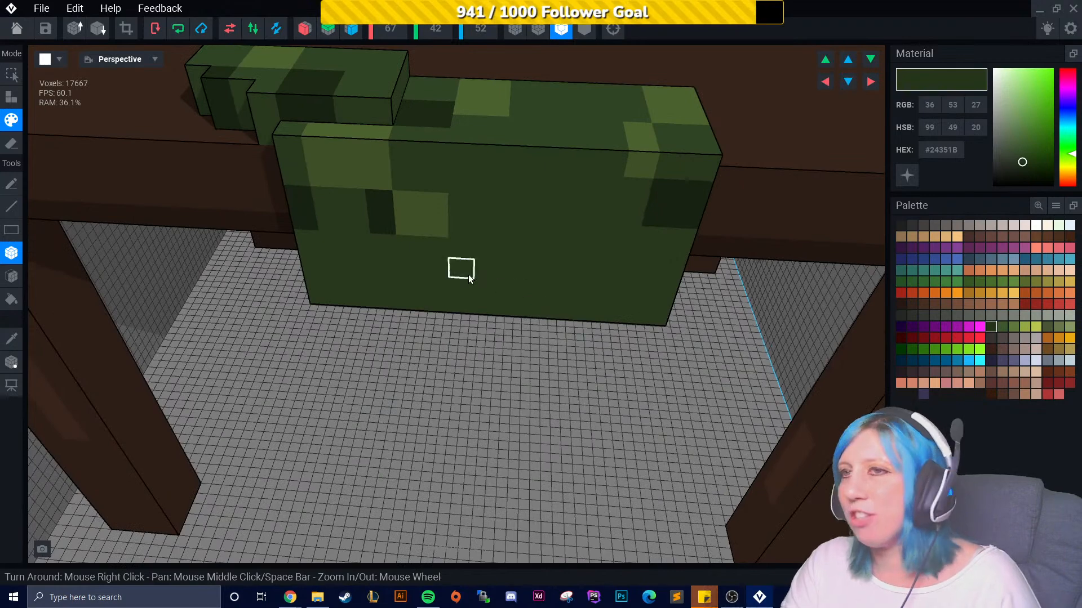
- Pick the lighter green #5E793B again and add a few more light patches to the front-edge foliage
{"action": "left_click", "coordinate": [1012, 328]}
{"action": "right_click_drag", "start_coordinate": [509, 194], "coordinate": [541, 169]}
{"action": "right_click_drag", "start_coordinate": [302, 239], "coordinate": [270, 212]}
{"action": "middle_click_drag", "start_coordinate": [270, 211], "coordinate": [328, 226]}
- Erase voxel blocks from the lower edge of the front foliage so it hangs unevenly
{"action": "left_click", "coordinate": [13, 100]}
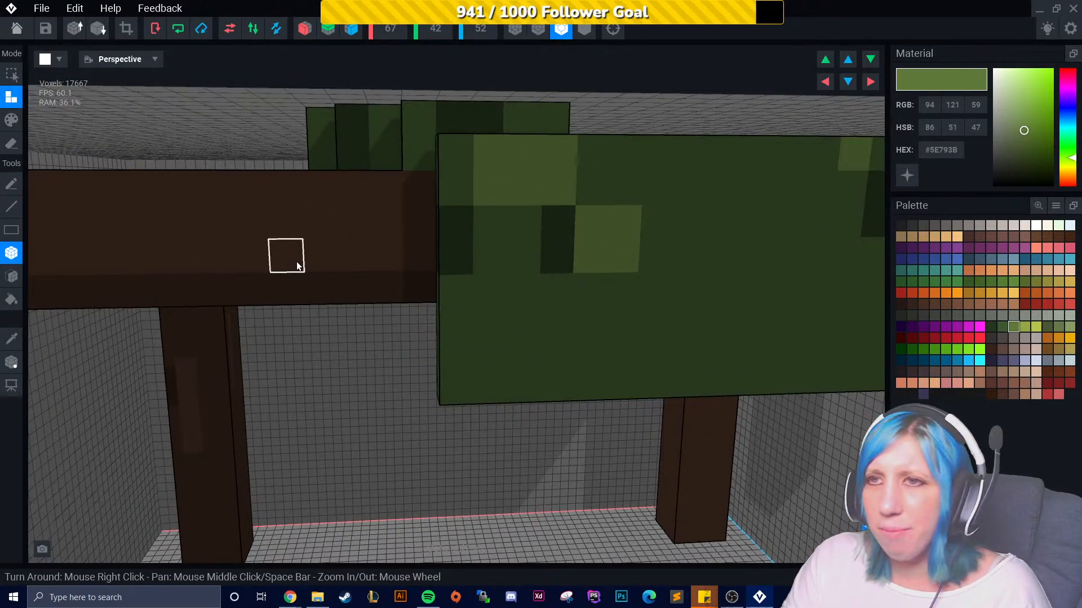
{"action": "middle_click_drag", "start_coordinate": [354, 251], "coordinate": [401, 199]}
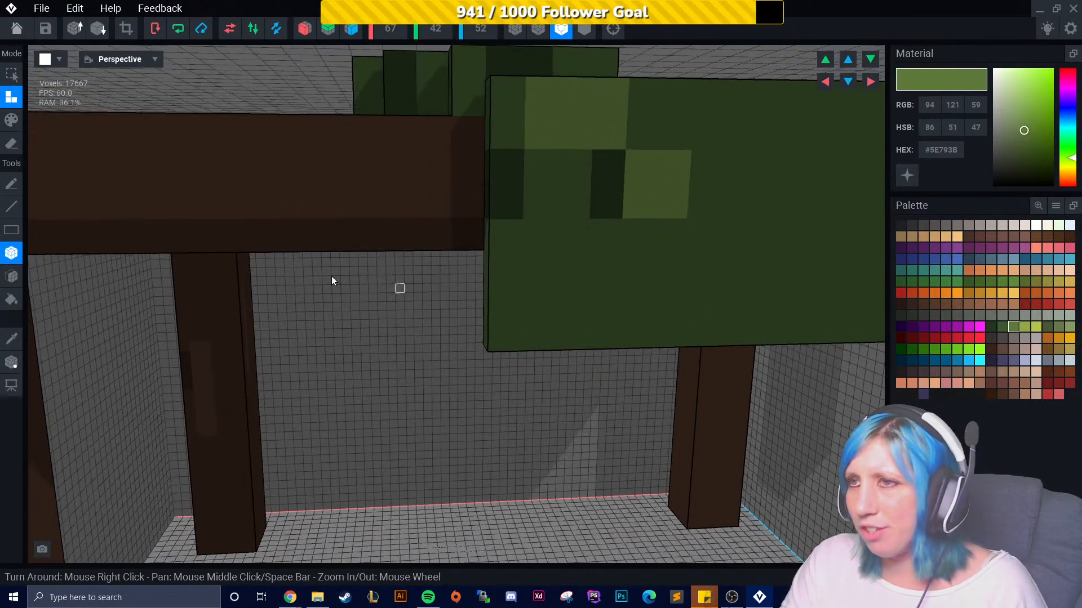
{"action": "left_click", "coordinate": [12, 143]}
{"action": "mouse_move", "coordinate": [520, 302]}
{"action": "left_mouse_down"}
{"action": "mouse_move", "coordinate": [570, 335]}
{"action": "mouse_move", "coordinate": [590, 324]}
{"action": "left_mouse_up"}
{"action": "right_click_drag", "start_coordinate": [590, 324], "coordinate": [561, 326]}
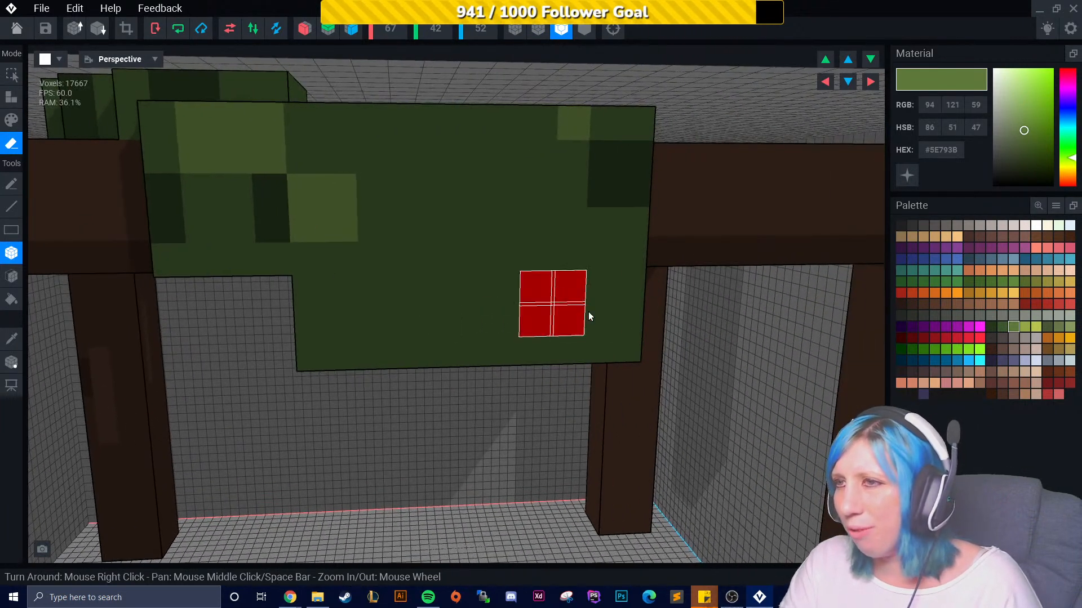
{"action": "left_click_drag", "start_coordinate": [576, 305], "coordinate": [630, 348]}
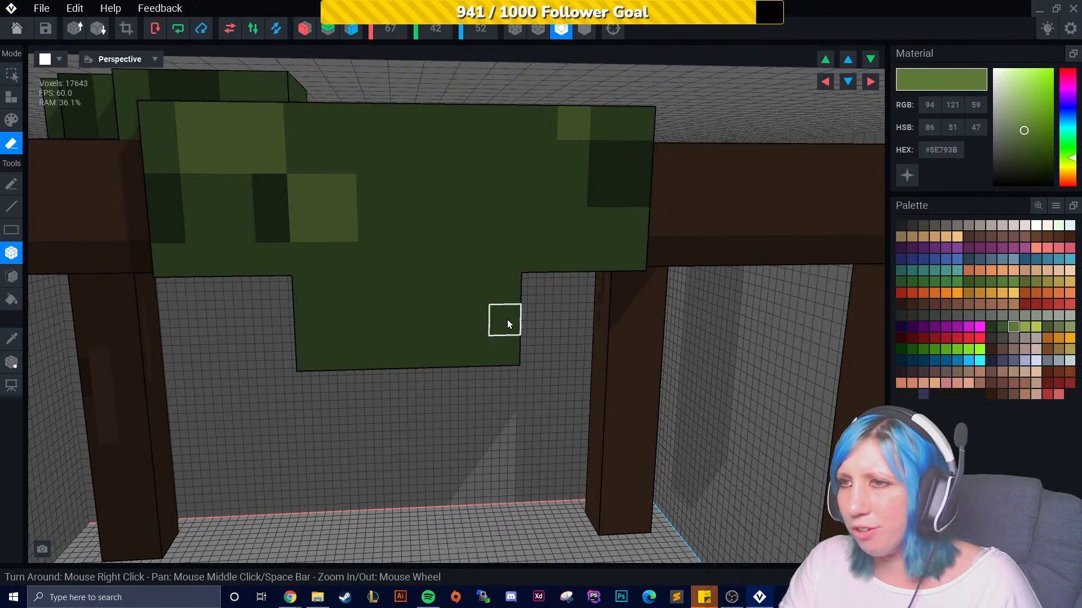
{"action": "left_click_drag", "start_coordinate": [479, 290], "coordinate": [508, 289]}
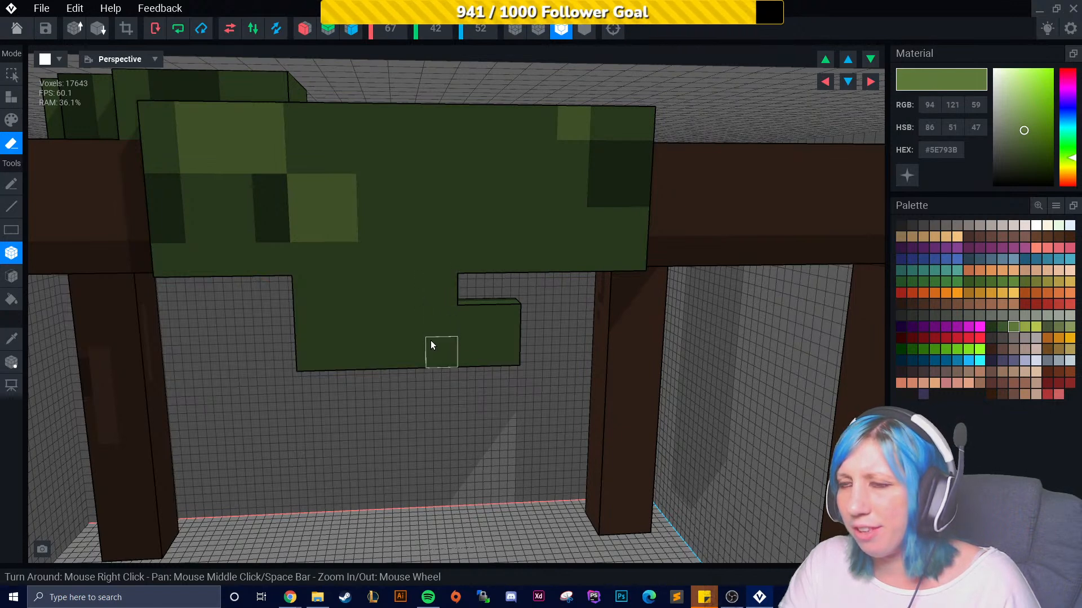
{"action": "left_click_drag", "start_coordinate": [438, 346], "coordinate": [350, 361]}
{"action": "left_click", "coordinate": [385, 332]}
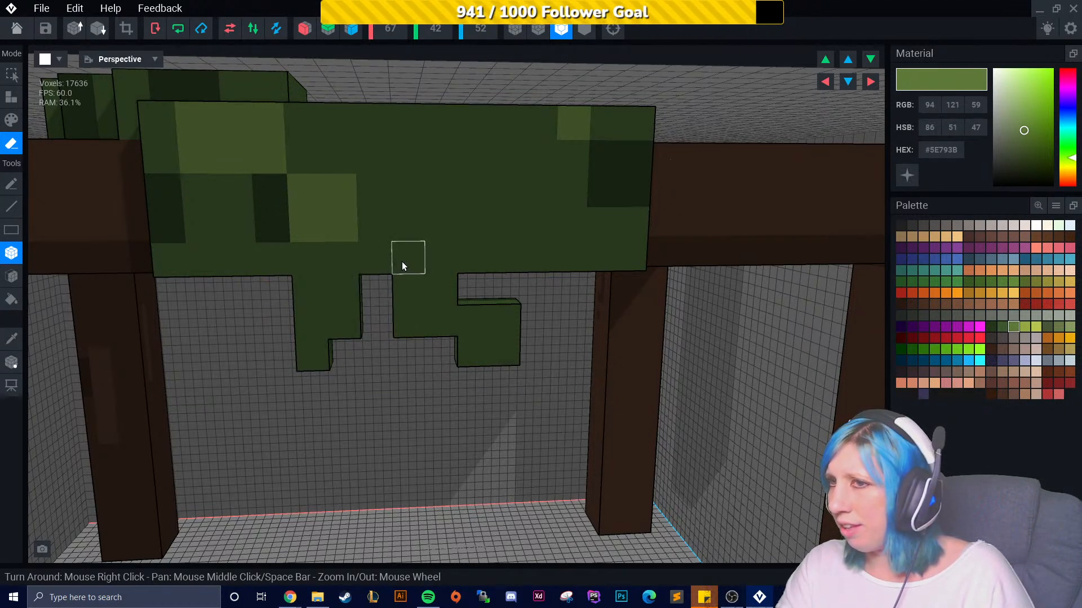
{"action": "left_click_drag", "start_coordinate": [409, 267], "coordinate": [409, 268]}
- Sample the mid green from the foliage and fill the gap in the hanging foliage with a voxel
{"action": "right_click_drag", "start_coordinate": [492, 392], "coordinate": [489, 337]}
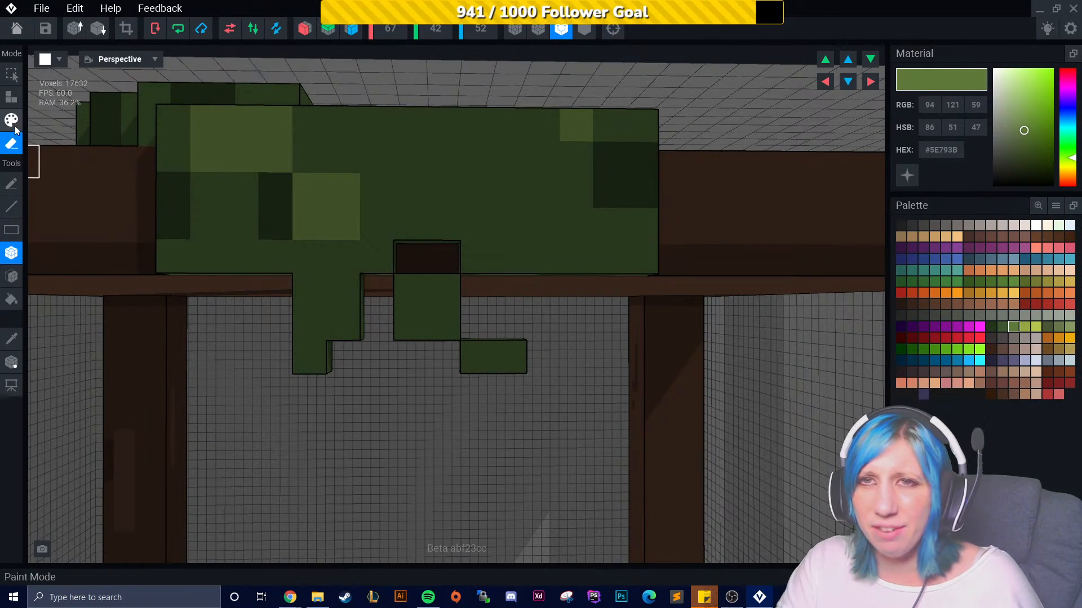
{"action": "left_click", "coordinate": [18, 338]}
{"action": "left_click", "coordinate": [495, 356]}
{"action": "left_click", "coordinate": [11, 97]}
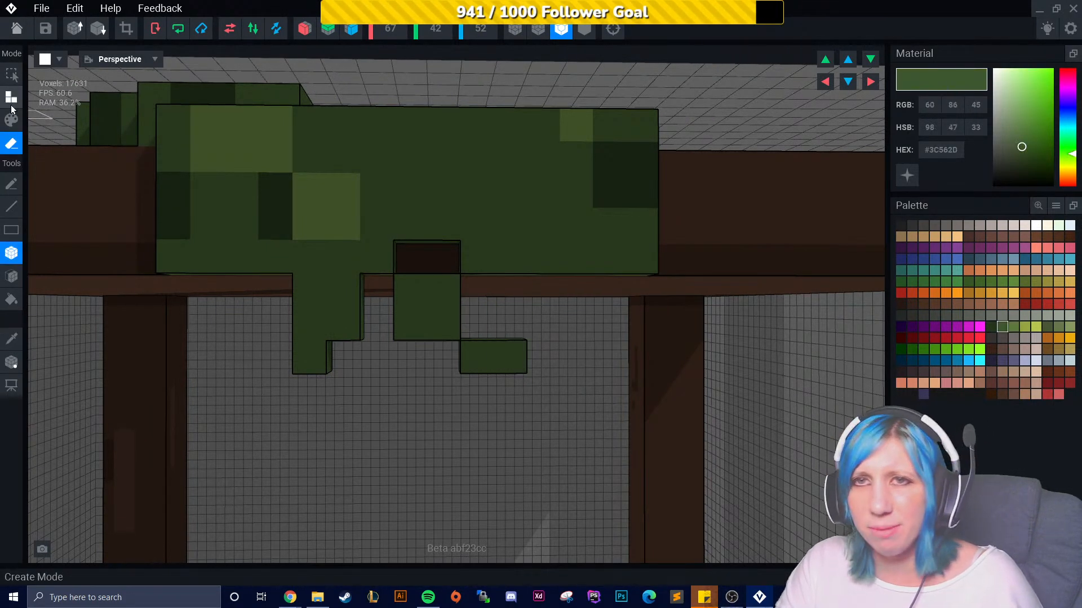
{"action": "right_click_drag", "start_coordinate": [135, 245], "coordinate": [447, 353]}
{"action": "right_click_drag", "start_coordinate": [563, 409], "coordinate": [468, 431]}
{"action": "middle_click_drag", "start_coordinate": [468, 431], "coordinate": [426, 454]}
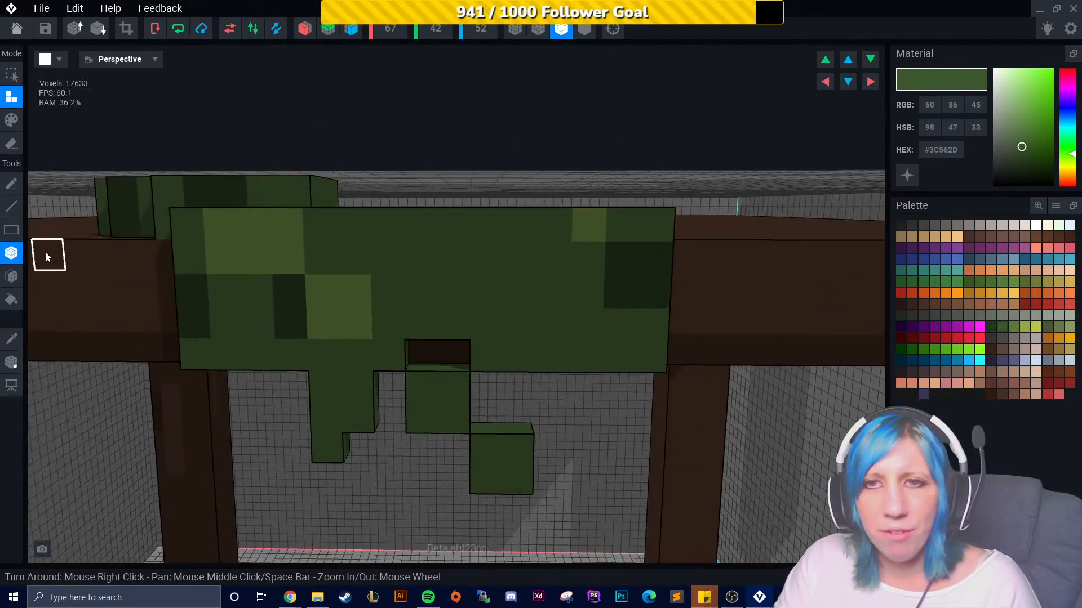
{"action": "left_click", "coordinate": [427, 353]}
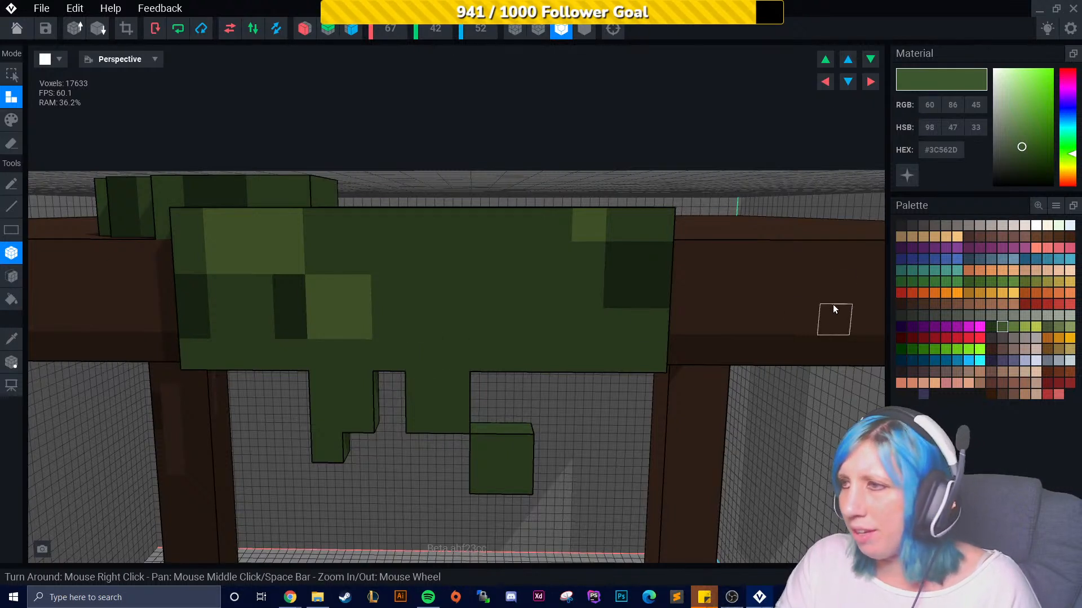
- Paint the newly filled voxel with the lighter green #5E793B
{"action": "left_click", "coordinate": [1013, 327]}
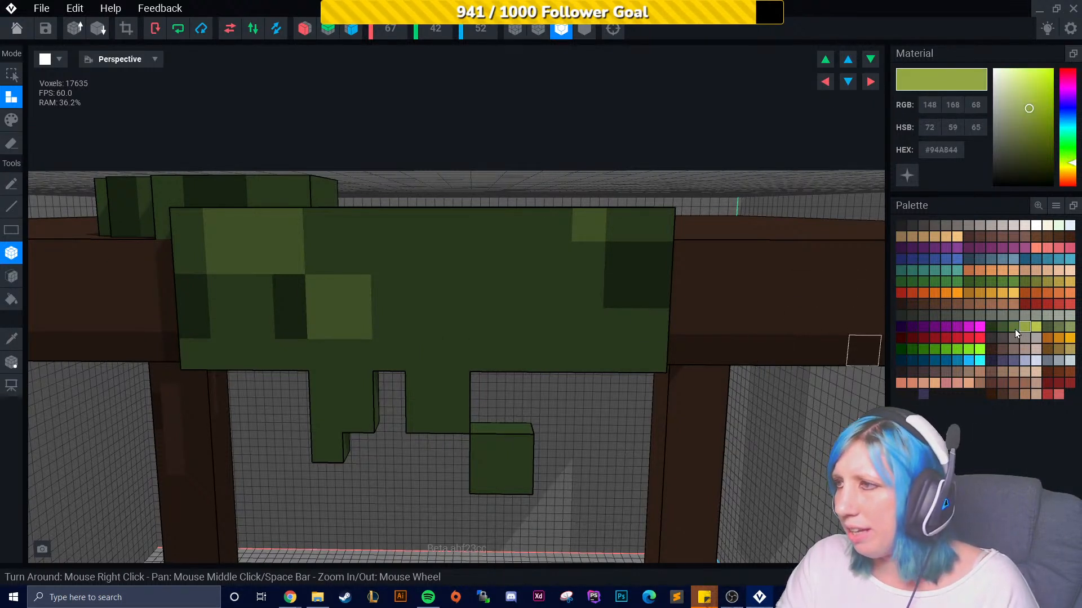
{"action": "left_click", "coordinate": [12, 119]}
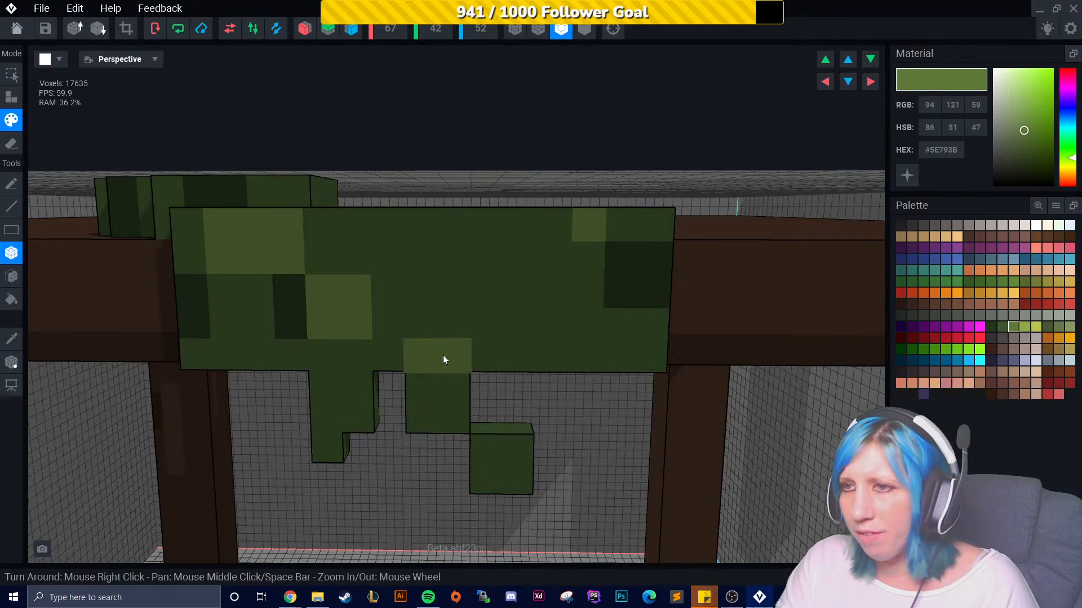
{"action": "scroll", "coordinate": [439, 336], "scroll_direction": "down", "scroll_amount": 5}
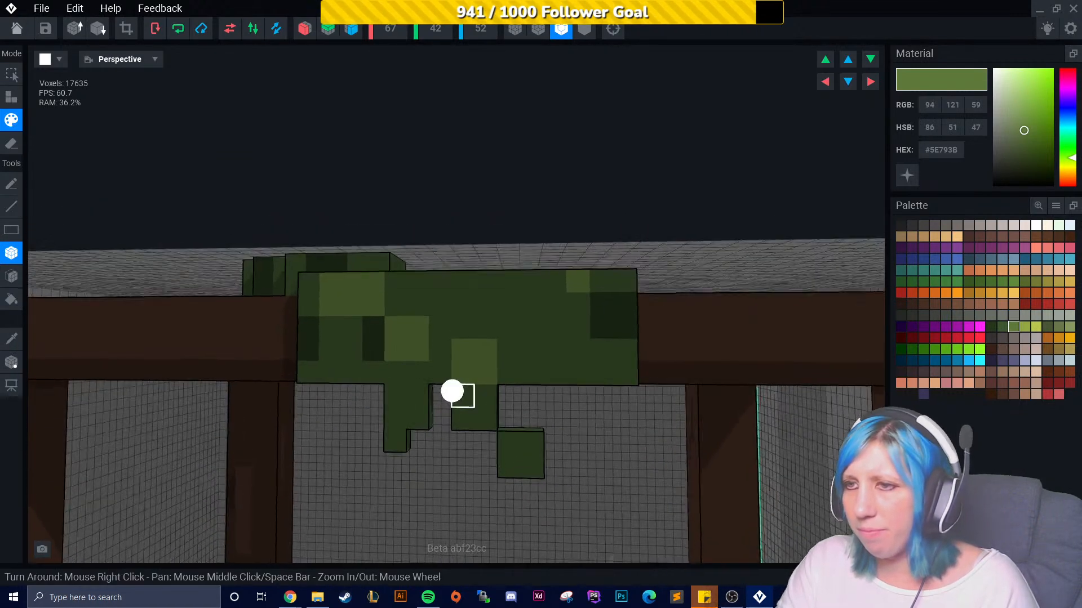
{"action": "left_click", "coordinate": [483, 319]}
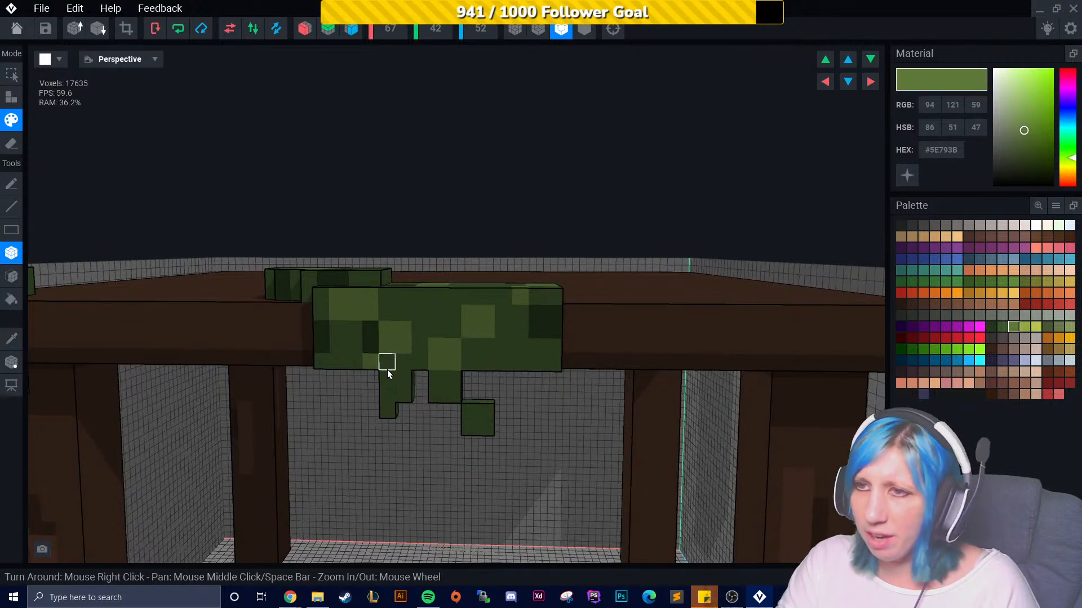
- Pick the yellow-green #94A844 and paint highlight voxels on the front-edge foliage
{"action": "right_click_drag", "start_coordinate": [420, 411], "coordinate": [508, 356]}
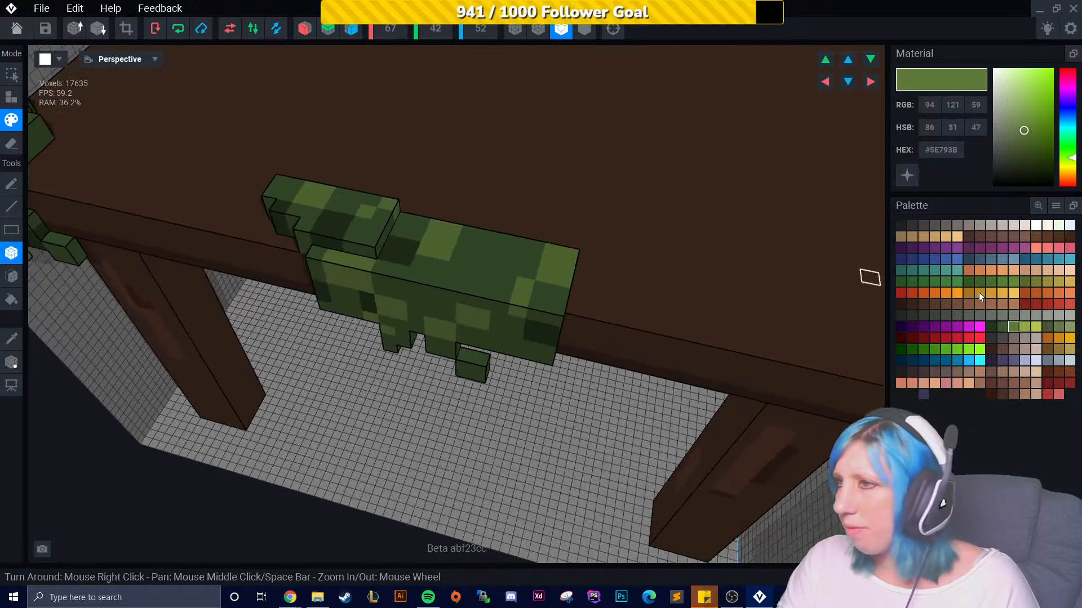
{"action": "left_click", "coordinate": [1026, 330]}
{"action": "left_click", "coordinate": [556, 292]}
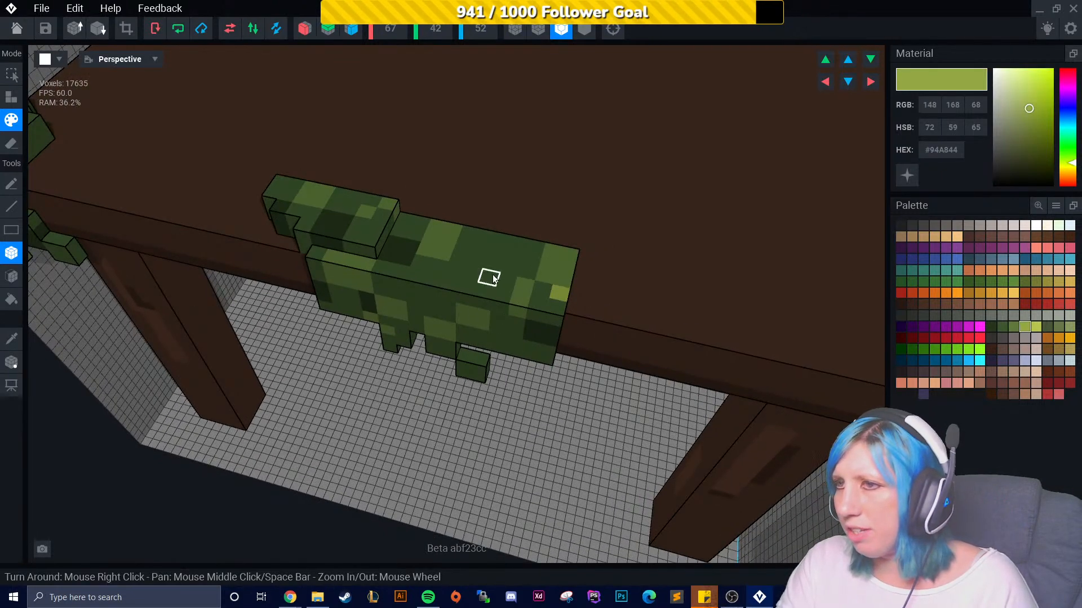
{"action": "right_click_drag", "start_coordinate": [493, 317], "coordinate": [659, 225]}
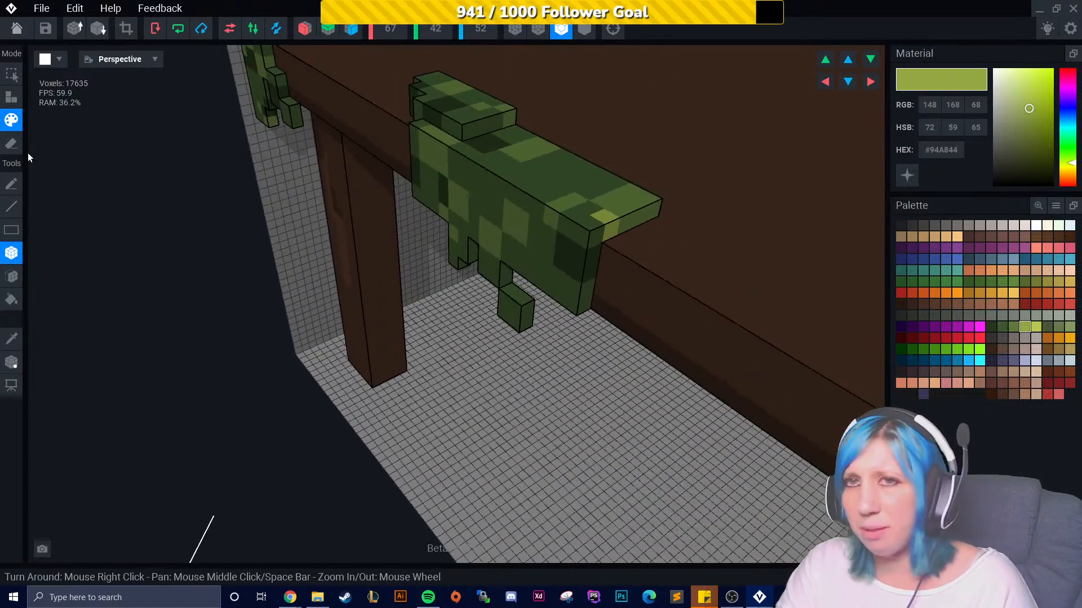
- Add small yellow-green voxels sticking out from the ends of the front-edge foliage
{"action": "left_click", "coordinate": [21, 99]}
{"action": "scroll", "coordinate": [644, 242], "scroll_direction": "up", "scroll_amount": 8}
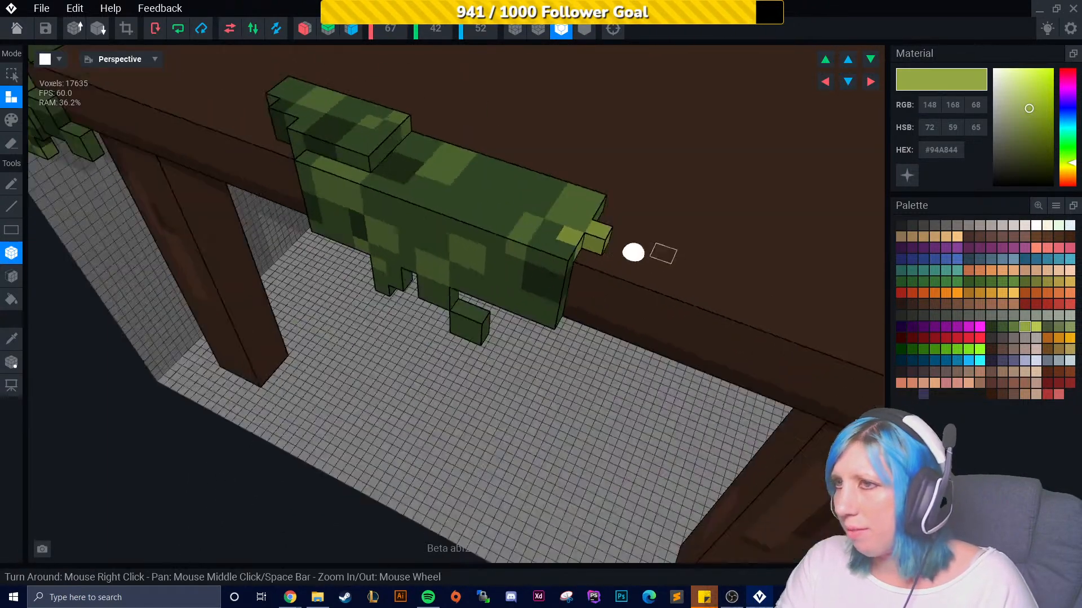
{"action": "left_click", "coordinate": [698, 262]}
{"action": "middle_click_drag", "start_coordinate": [699, 262], "coordinate": [833, 264]}
{"action": "right_click_drag", "start_coordinate": [392, 258], "coordinate": [457, 292]}
{"action": "left_click", "coordinate": [434, 309]}
{"action": "left_click", "coordinate": [430, 306]}
- Erase an extra yellow-green voxel at the end of the front-edge foliage
{"action": "left_click", "coordinate": [13, 123]}
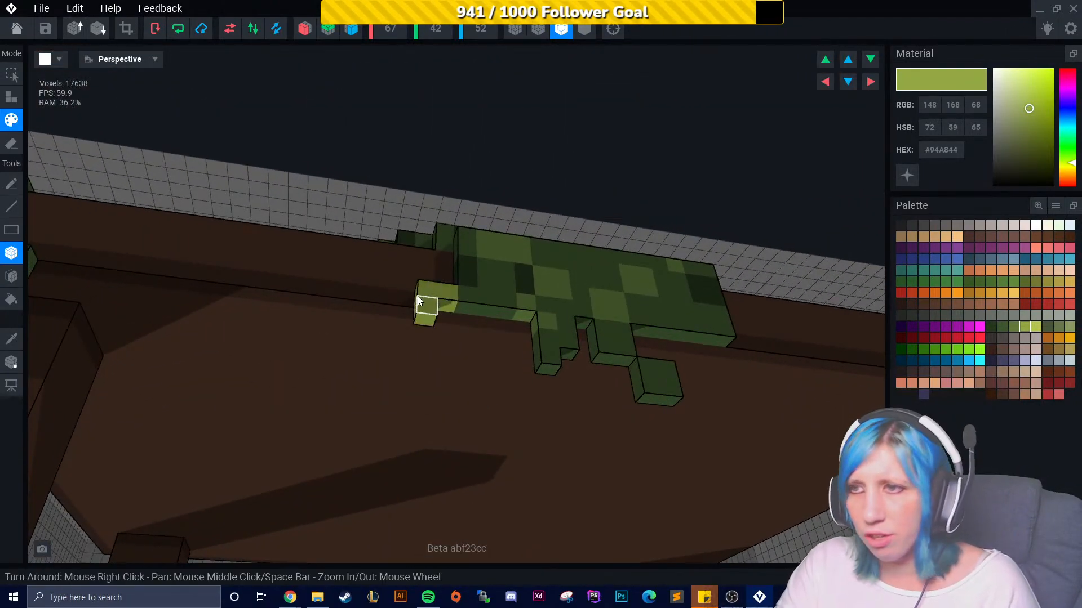
{"action": "right_click_drag", "start_coordinate": [427, 289], "coordinate": [427, 376]}
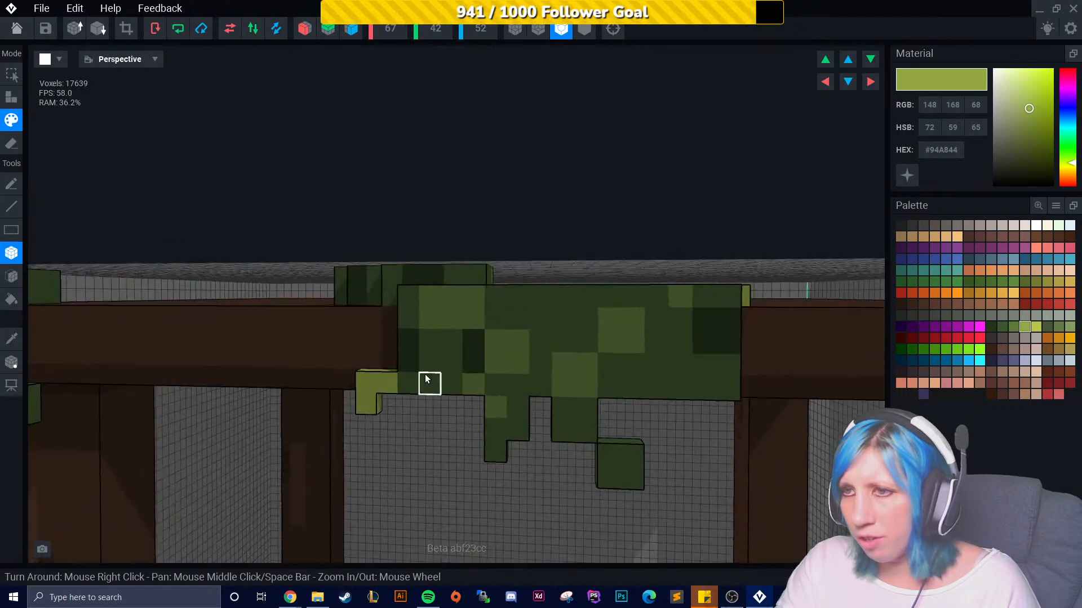
{"action": "left_click", "coordinate": [14, 144]}
{"action": "scroll", "coordinate": [386, 466], "scroll_direction": "down", "scroll_amount": 5}
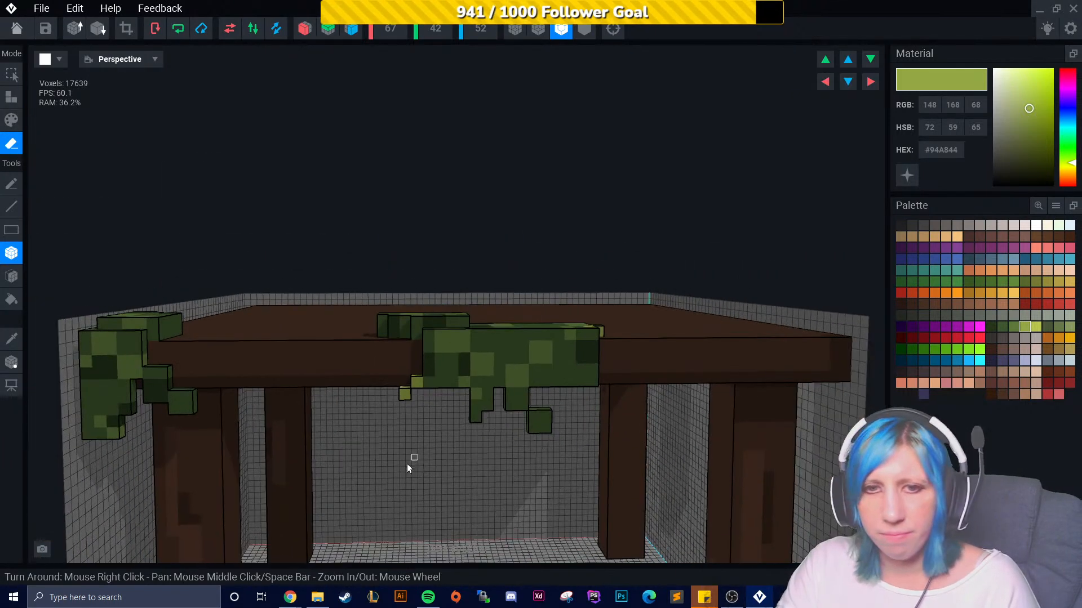
{"action": "right_click_drag", "start_coordinate": [457, 412], "coordinate": [478, 445]}
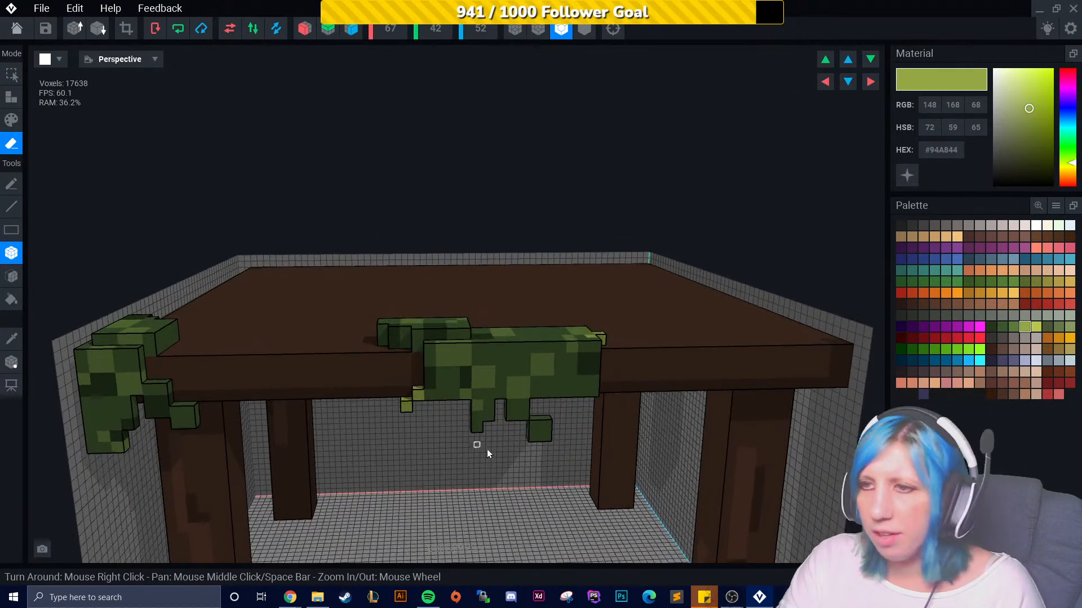
- Select the dark green #3C562D and attach voxels extending the corner foliage down along the table leg
{"action": "left_click", "coordinate": [1005, 329]}
{"action": "right_click_drag", "start_coordinate": [262, 464], "coordinate": [452, 396]}
{"action": "scroll", "coordinate": [482, 366], "scroll_direction": "down", "scroll_amount": 3}
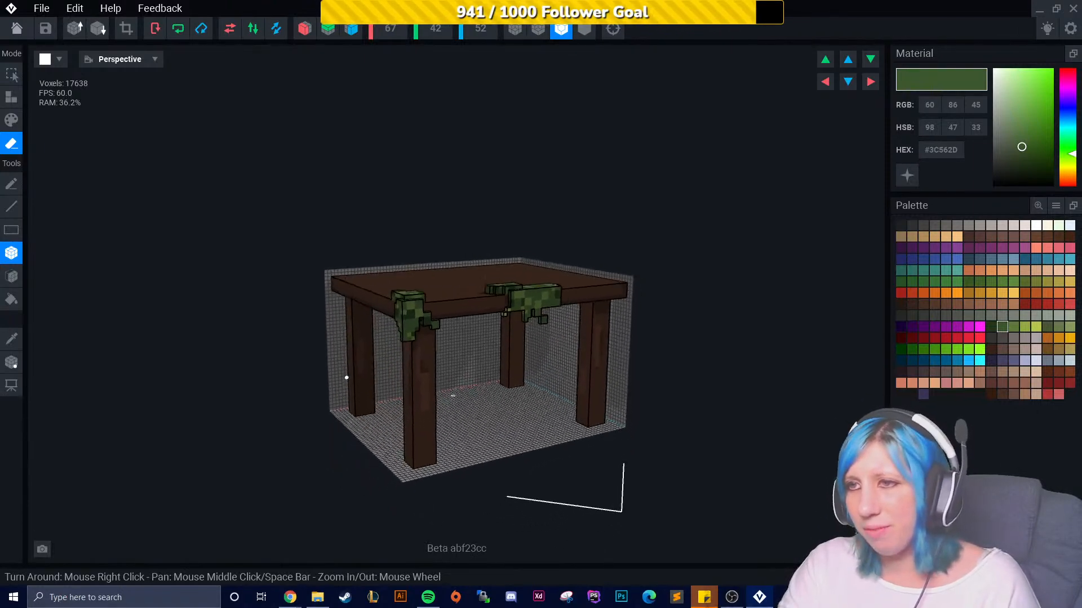
{"action": "scroll", "coordinate": [465, 386], "scroll_direction": "up", "scroll_amount": 10}
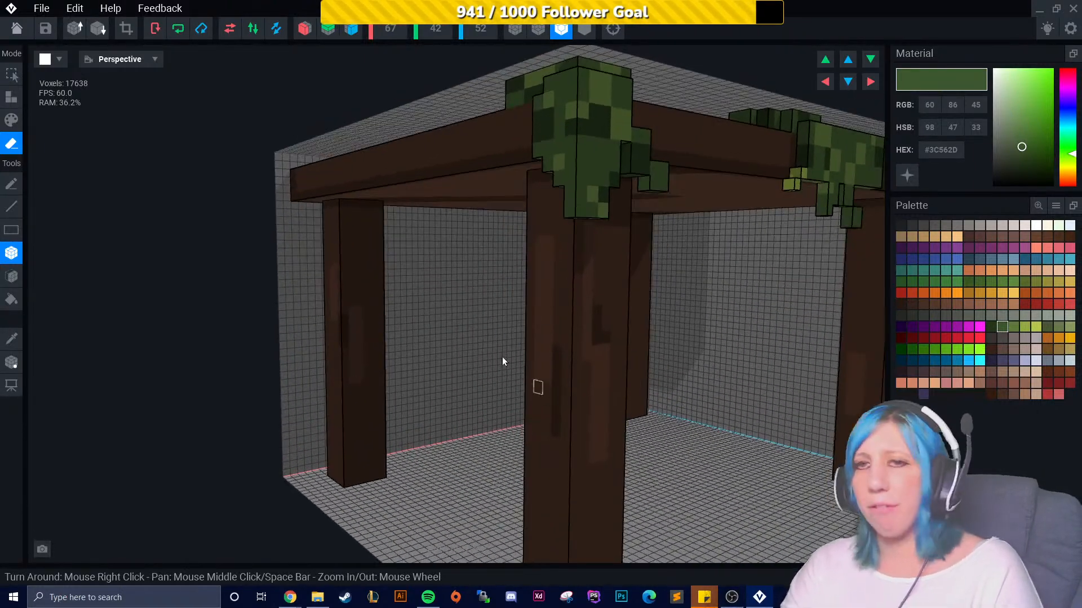
{"action": "left_click", "coordinate": [12, 96]}
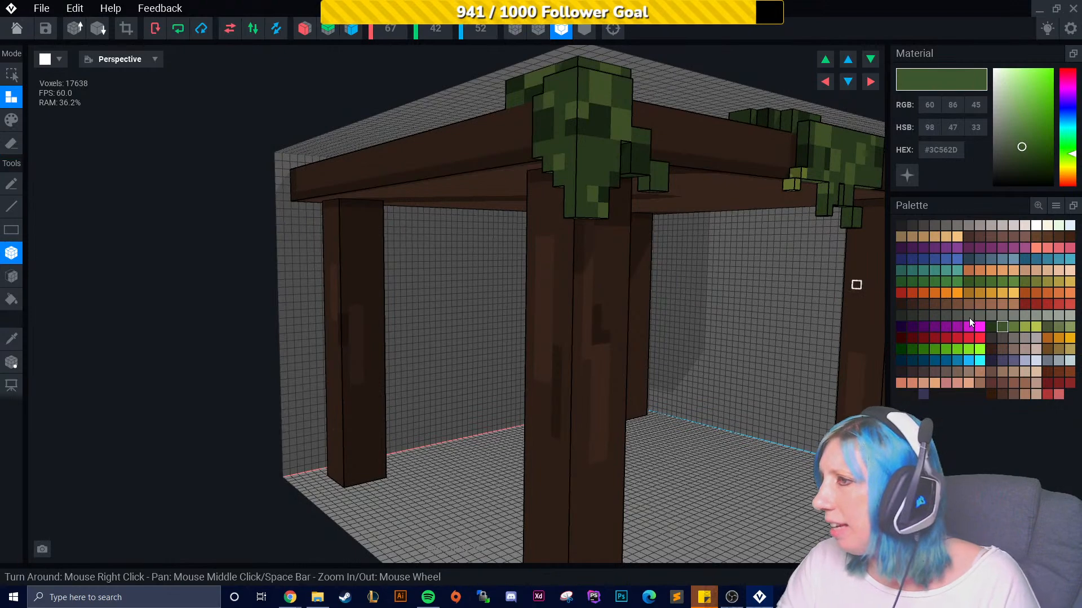
{"action": "scroll", "coordinate": [567, 237], "scroll_direction": "up", "scroll_amount": 4}
{"action": "middle_click_drag", "start_coordinate": [602, 163], "coordinate": [574, 212]}
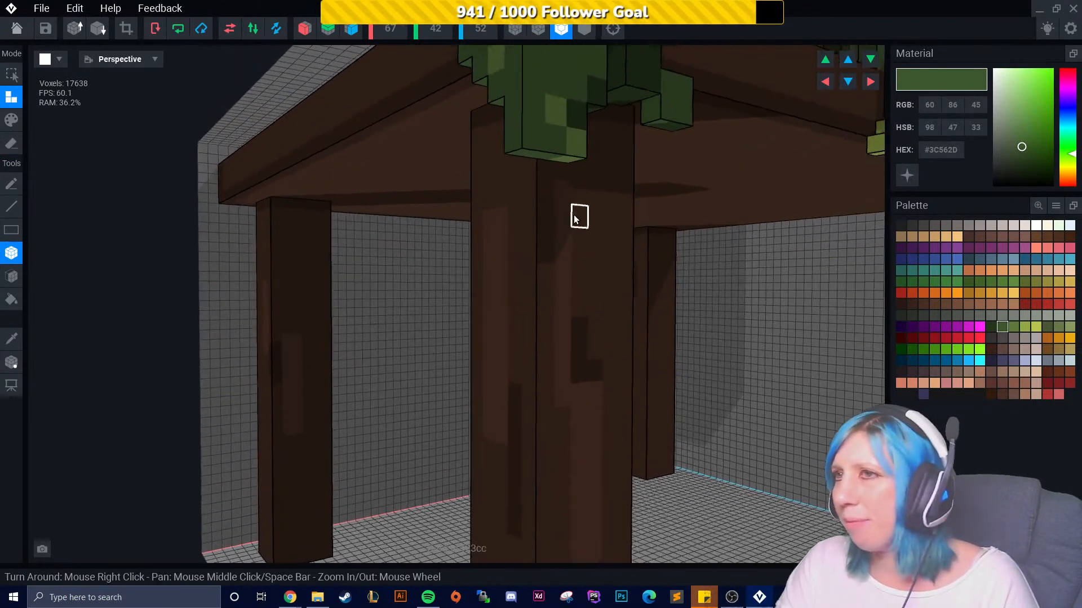
{"action": "right_click_drag", "start_coordinate": [575, 212], "coordinate": [549, 186]}
{"action": "left_click_drag", "start_coordinate": [510, 95], "coordinate": [533, 138]}
{"action": "right_click_drag", "start_coordinate": [533, 139], "coordinate": [746, 267]}
{"action": "left_click", "coordinate": [555, 150]}
{"action": "left_click", "coordinate": [741, 269]}
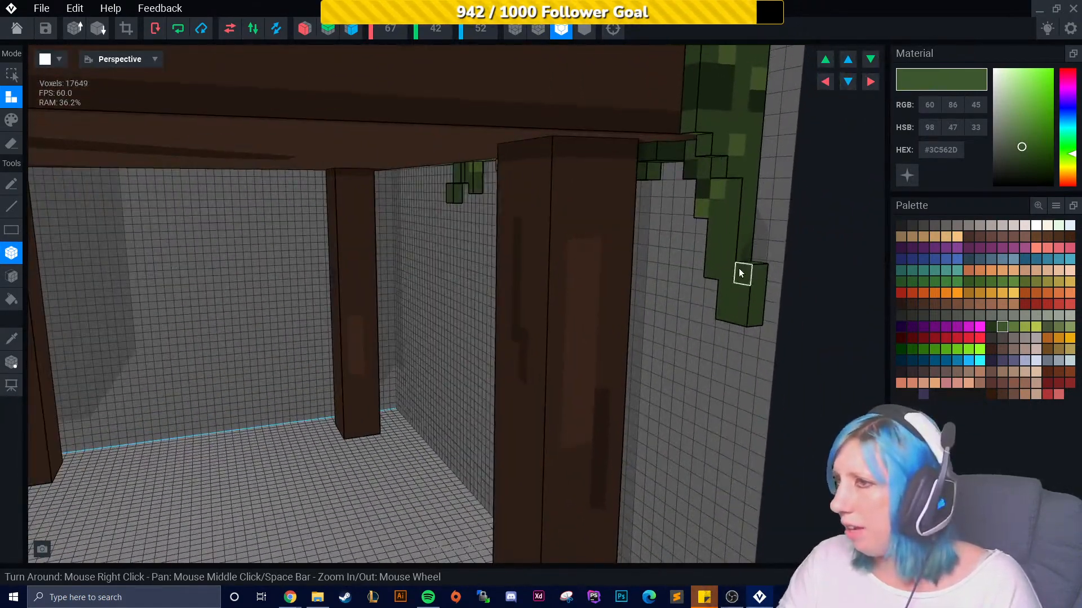
{"action": "scroll", "coordinate": [744, 313], "scroll_direction": "up", "scroll_amount": 3}
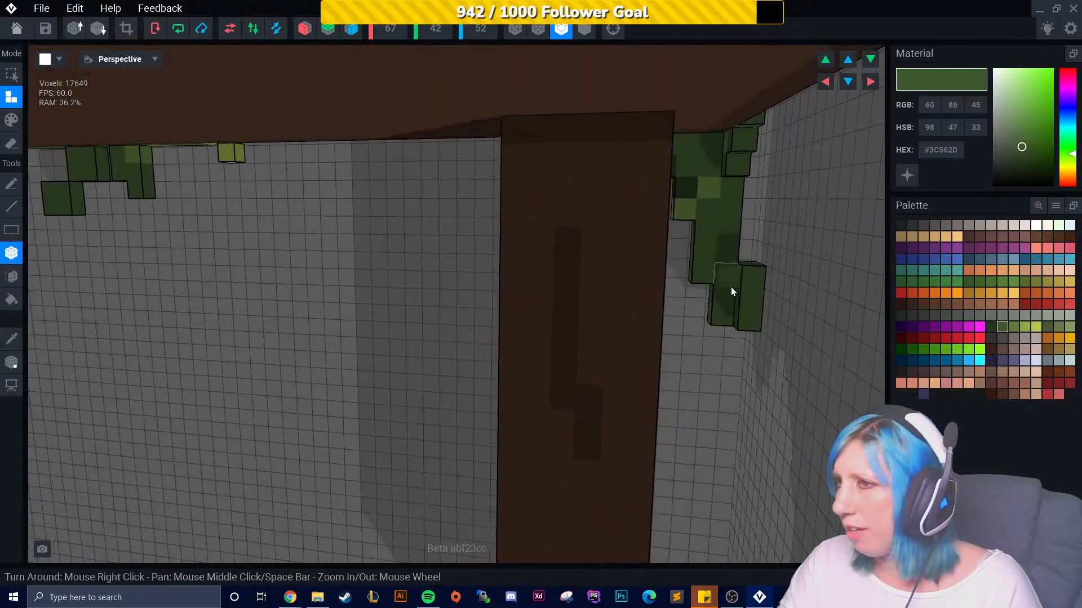
{"action": "left_click_drag", "start_coordinate": [730, 284], "coordinate": [728, 308]}
{"action": "right_click_drag", "start_coordinate": [728, 308], "coordinate": [712, 259]}
{"action": "left_click", "coordinate": [661, 300]}
{"action": "left_click", "coordinate": [704, 308]}
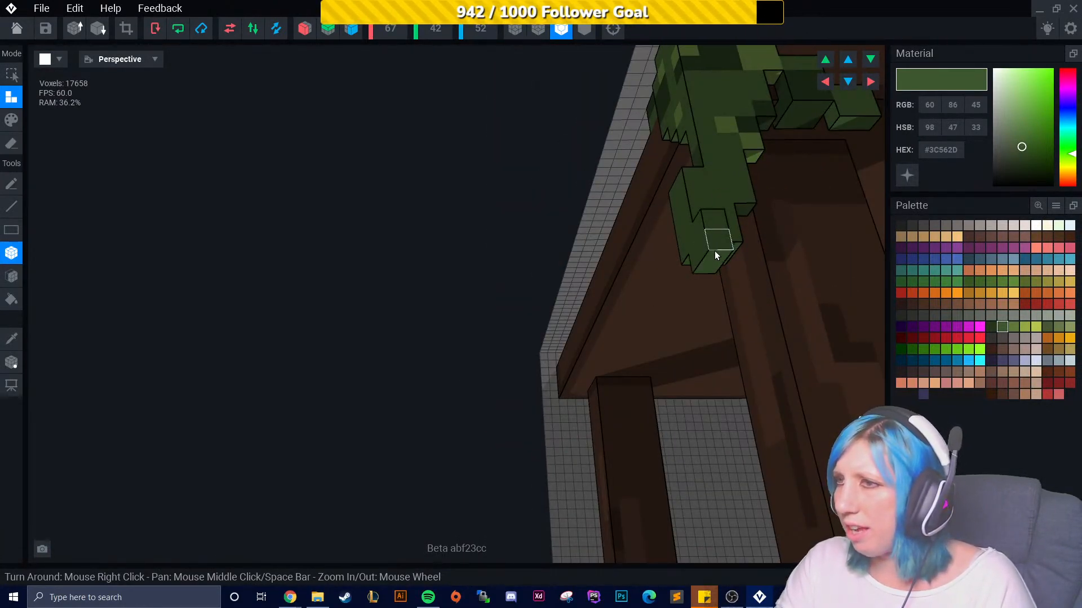
{"action": "right_click_drag", "start_coordinate": [715, 249], "coordinate": [711, 239]}
{"action": "left_click", "coordinate": [722, 234]}
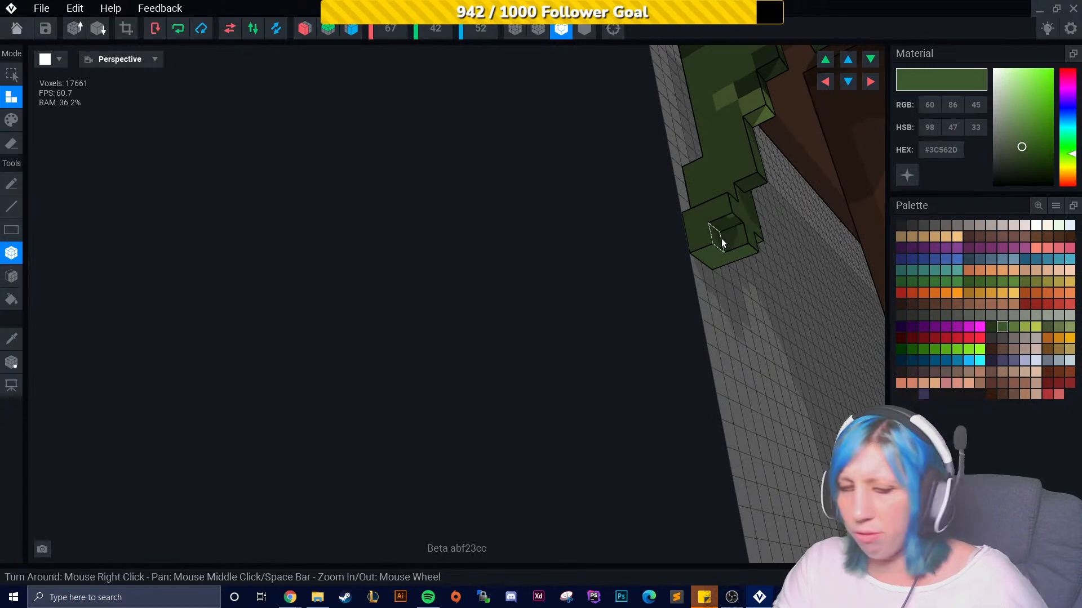
{"action": "right_click_drag", "start_coordinate": [716, 235], "coordinate": [819, 319]}
{"action": "scroll", "coordinate": [763, 270], "scroll_direction": "down", "scroll_amount": 10}
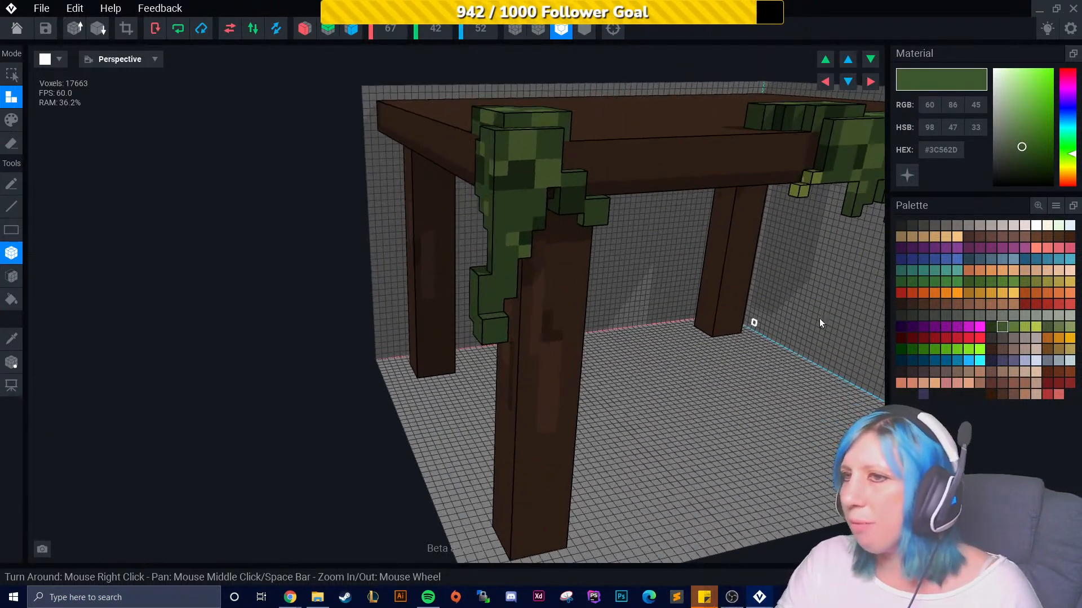
- Paint the new corner foliage voxels with the greens #5E793B and #3C562D for shading
{"action": "left_click", "coordinate": [1013, 327]}
{"action": "left_click", "coordinate": [12, 120]}
{"action": "left_click", "coordinate": [12, 120]}
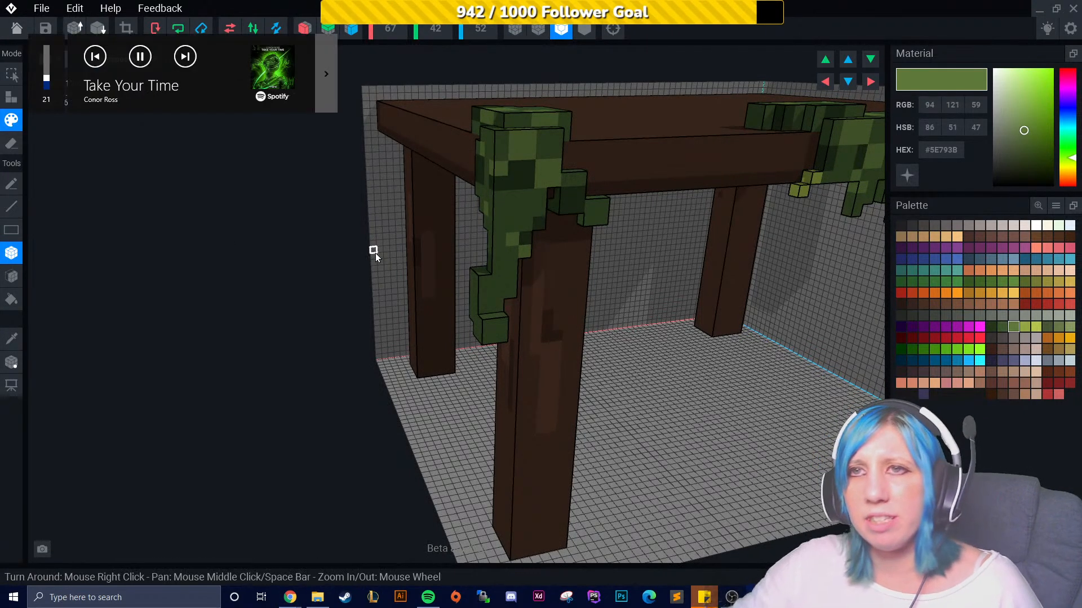
{"action": "scroll", "coordinate": [523, 279], "scroll_direction": "up", "scroll_amount": 3}
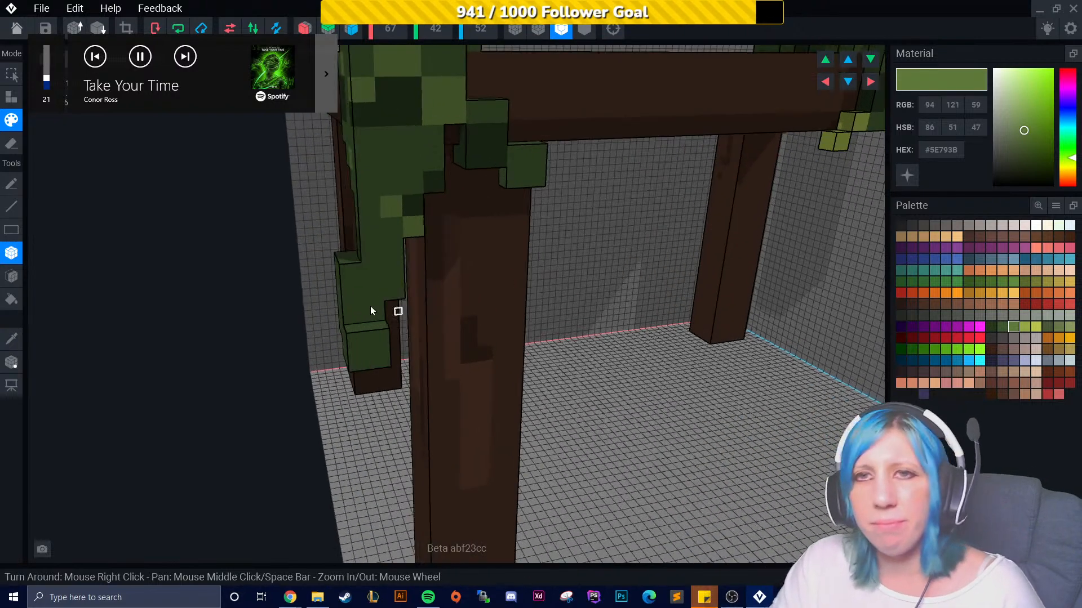
{"action": "right_click_drag", "start_coordinate": [348, 277], "coordinate": [462, 349]}
{"action": "mouse_move", "coordinate": [647, 309]}
{"action": "right_mouse_down"}
{"action": "mouse_move", "coordinate": [584, 324]}
{"action": "mouse_move", "coordinate": [338, 296]}
{"action": "mouse_move", "coordinate": [311, 321]}
{"action": "mouse_move", "coordinate": [341, 295]}
{"action": "right_mouse_up"}
{"action": "scroll", "coordinate": [596, 312], "scroll_direction": "up", "scroll_amount": 5}
{"action": "left_click_drag", "start_coordinate": [341, 295], "coordinate": [392, 299]}
{"action": "mouse_move", "coordinate": [348, 360]}
{"action": "middle_mouse_down"}
{"action": "mouse_move", "coordinate": [434, 271]}
{"action": "mouse_move", "coordinate": [531, 245]}
{"action": "middle_mouse_up"}
{"action": "right_click_drag", "start_coordinate": [532, 245], "coordinate": [535, 242]}
{"action": "right_click_drag", "start_coordinate": [649, 282], "coordinate": [951, 297]}
{"action": "left_click", "coordinate": [993, 327]}
{"action": "left_click", "coordinate": [1001, 327]}
{"action": "left_click", "coordinate": [658, 225]}
{"action": "right_click_drag", "start_coordinate": [660, 225], "coordinate": [738, 220]}
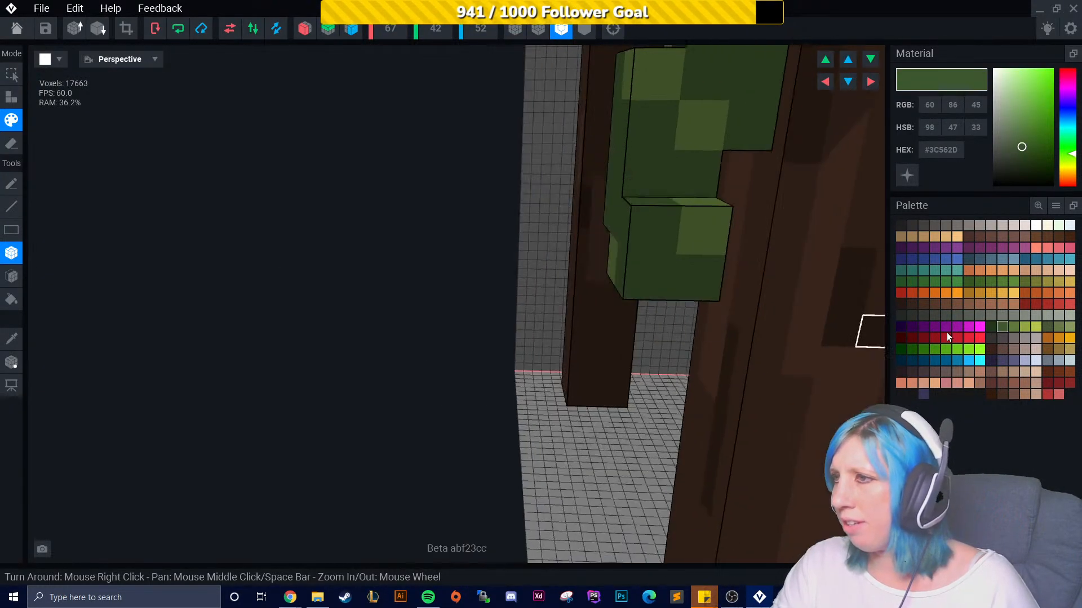
- Shade the corner foliage with the darkest green #24351B and add a yellow-green #94A844 highlight
{"action": "left_click", "coordinate": [992, 326]}
{"action": "mouse_move", "coordinate": [650, 227]}
{"action": "right_mouse_down"}
{"action": "mouse_move", "coordinate": [671, 354]}
{"action": "mouse_move", "coordinate": [621, 330]}
{"action": "mouse_move", "coordinate": [653, 331]}
{"action": "mouse_move", "coordinate": [565, 301]}
{"action": "mouse_move", "coordinate": [592, 242]}
{"action": "mouse_move", "coordinate": [557, 282]}
{"action": "mouse_move", "coordinate": [591, 293]}
{"action": "mouse_move", "coordinate": [676, 220]}
{"action": "right_mouse_up"}
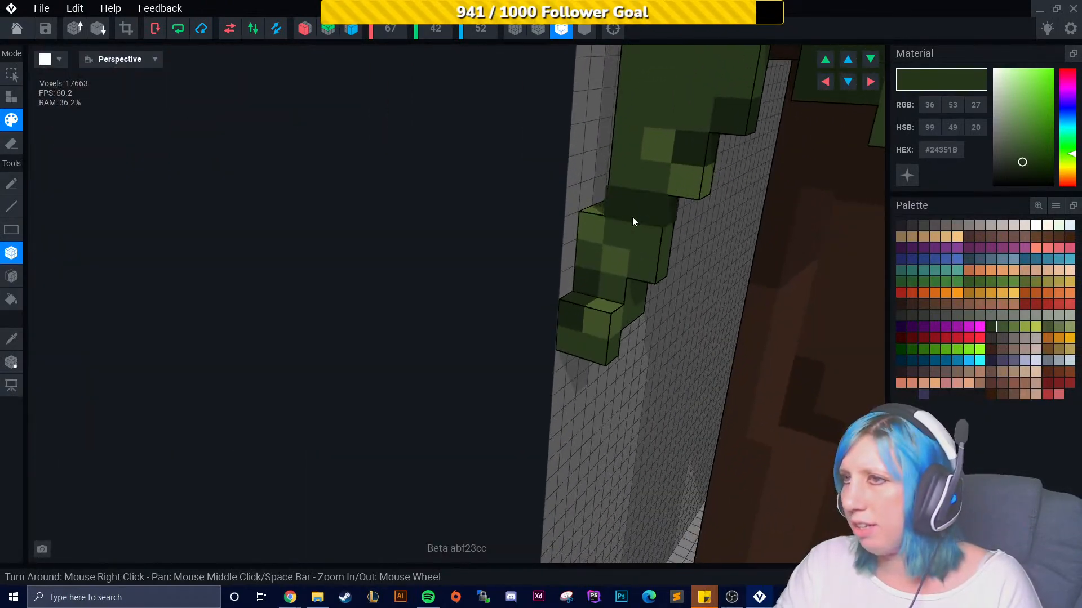
{"action": "mouse_move", "coordinate": [621, 197]}
{"action": "right_mouse_down"}
{"action": "mouse_move", "coordinate": [640, 230]}
{"action": "mouse_move", "coordinate": [603, 260]}
{"action": "mouse_move", "coordinate": [617, 268]}
{"action": "mouse_move", "coordinate": [546, 258]}
{"action": "mouse_move", "coordinate": [508, 268]}
{"action": "right_mouse_up"}
{"action": "scroll", "coordinate": [586, 249], "scroll_direction": "down", "scroll_amount": 3}
{"action": "scroll", "coordinate": [479, 265], "scroll_direction": "up", "scroll_amount": 2}
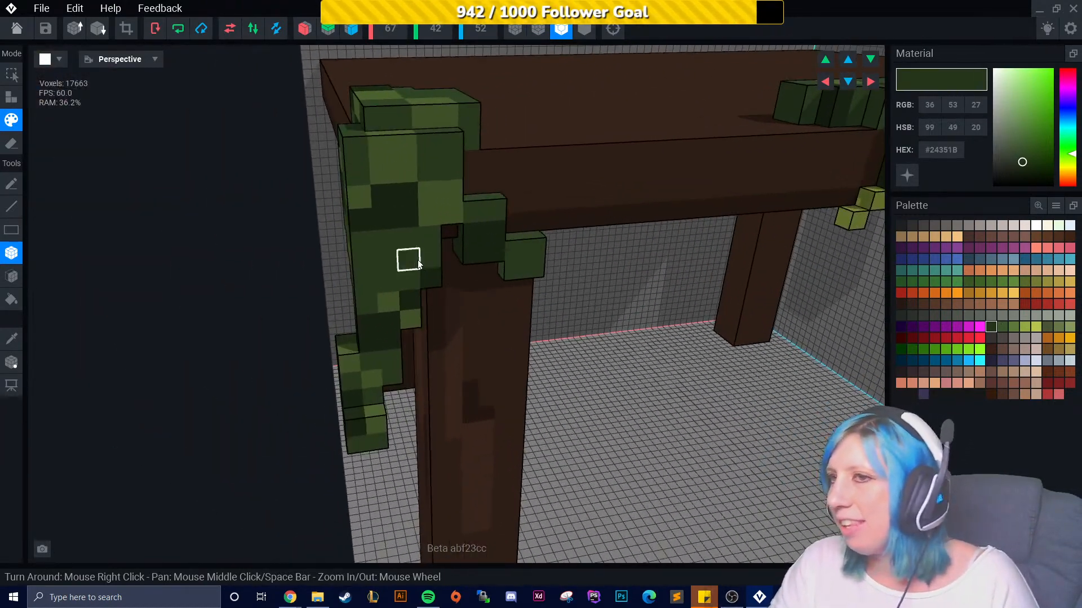
{"action": "left_click", "coordinate": [1013, 327]}
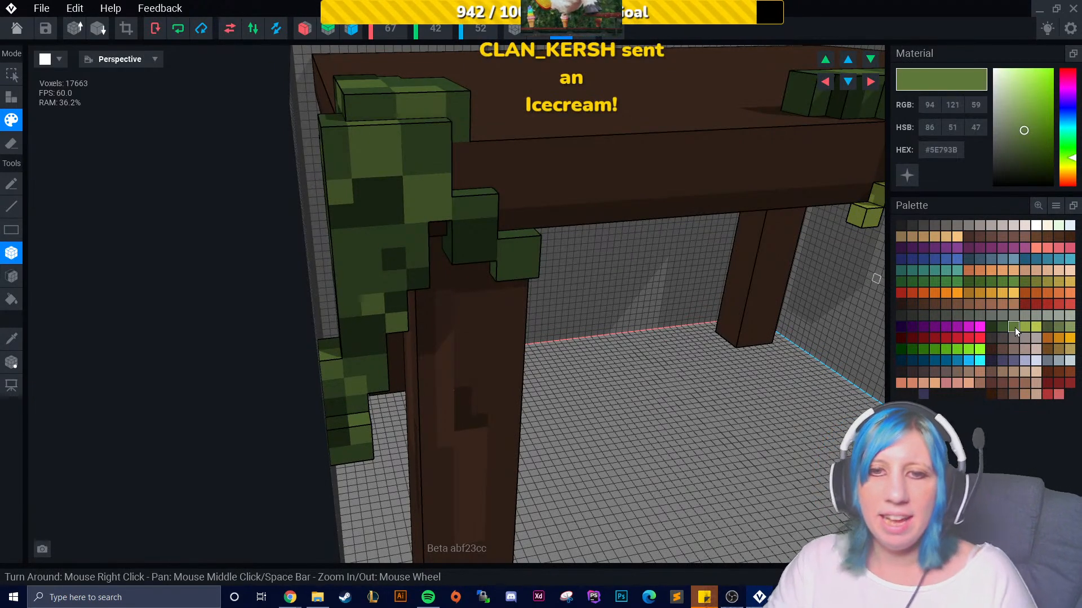
{"action": "left_click", "coordinate": [1025, 327]}
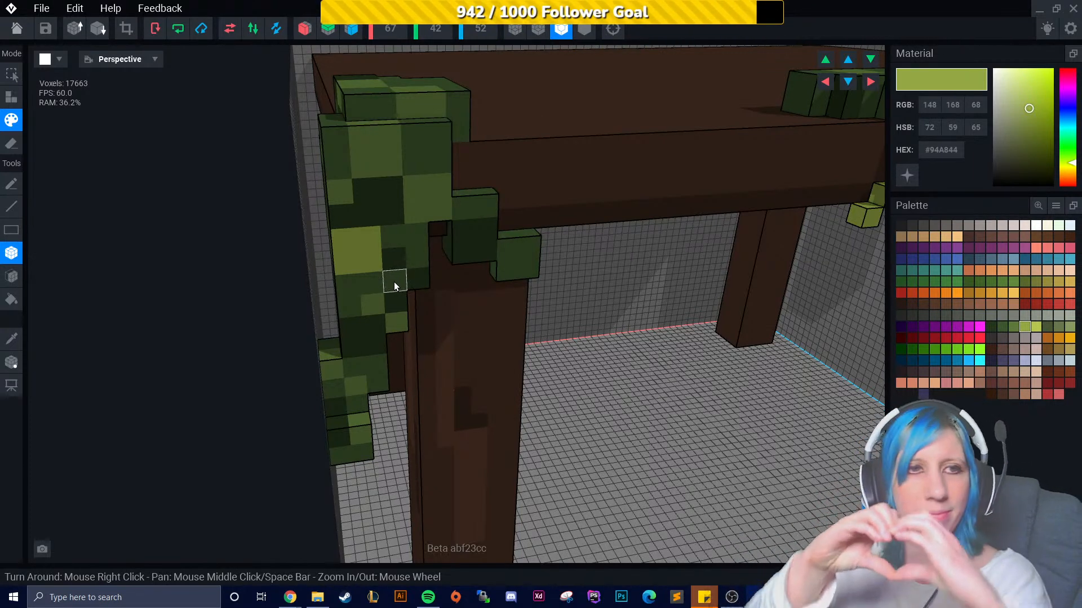
{"action": "right_click_drag", "start_coordinate": [221, 266], "coordinate": [434, 333]}
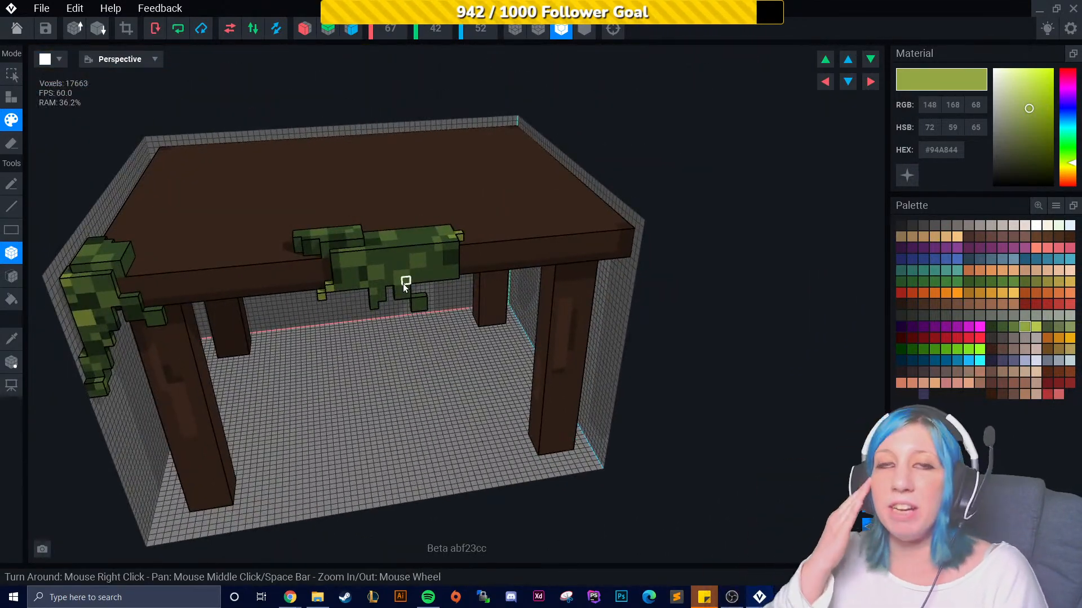
- Repaint voxels on the front-edge foliage with the darker #24351B and #5E793B shades
{"action": "scroll", "coordinate": [400, 283], "scroll_direction": "up", "scroll_amount": 5}
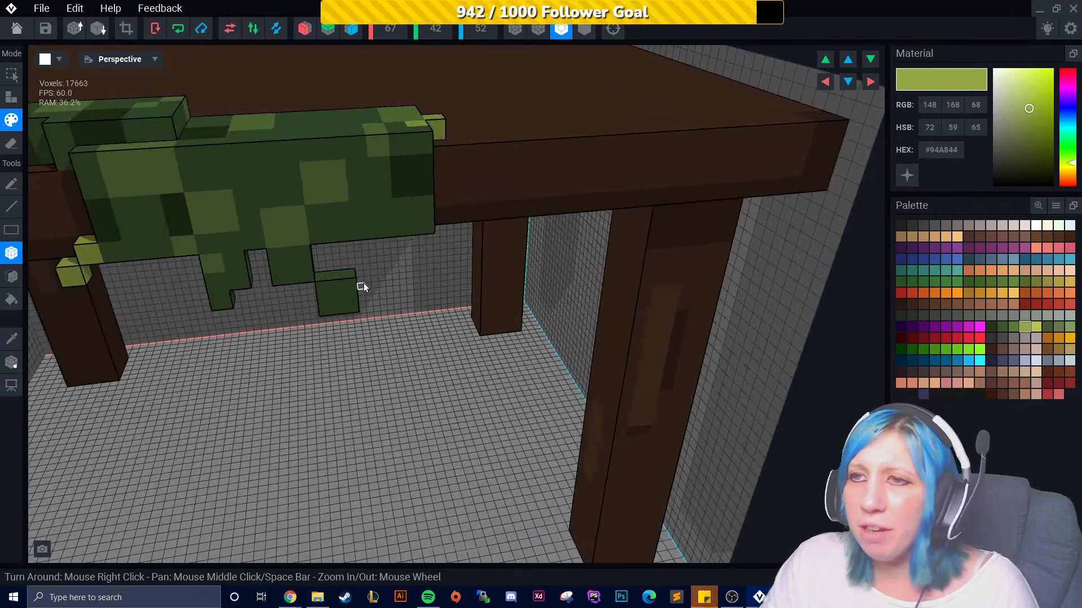
{"action": "right_click_drag", "start_coordinate": [370, 205], "coordinate": [379, 247]}
{"action": "left_click", "coordinate": [1003, 327]}
{"action": "right_click_drag", "start_coordinate": [503, 345], "coordinate": [389, 300]}
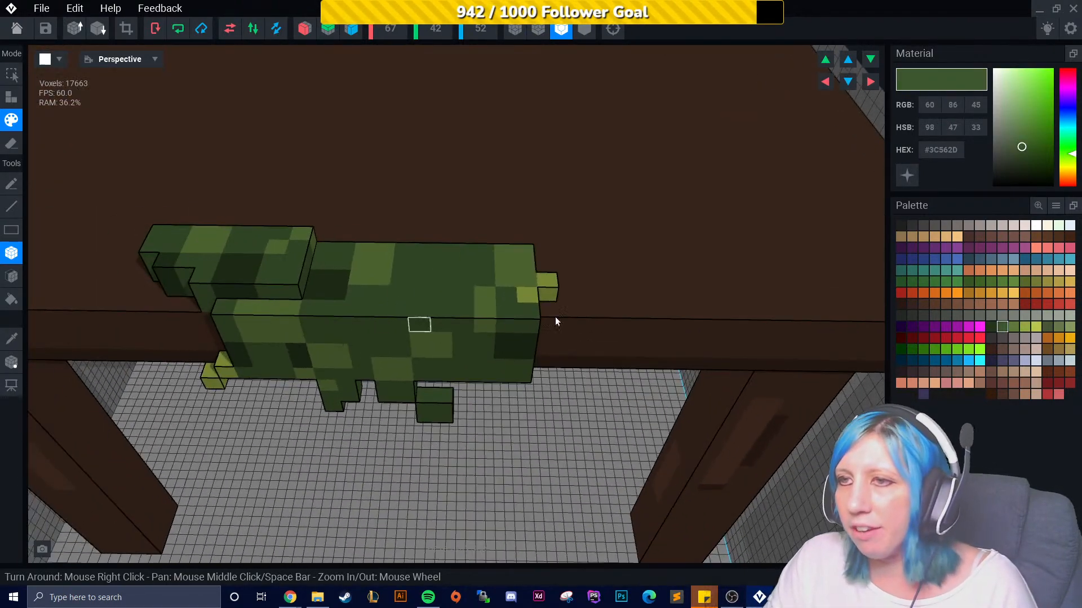
{"action": "left_click", "coordinate": [992, 326]}
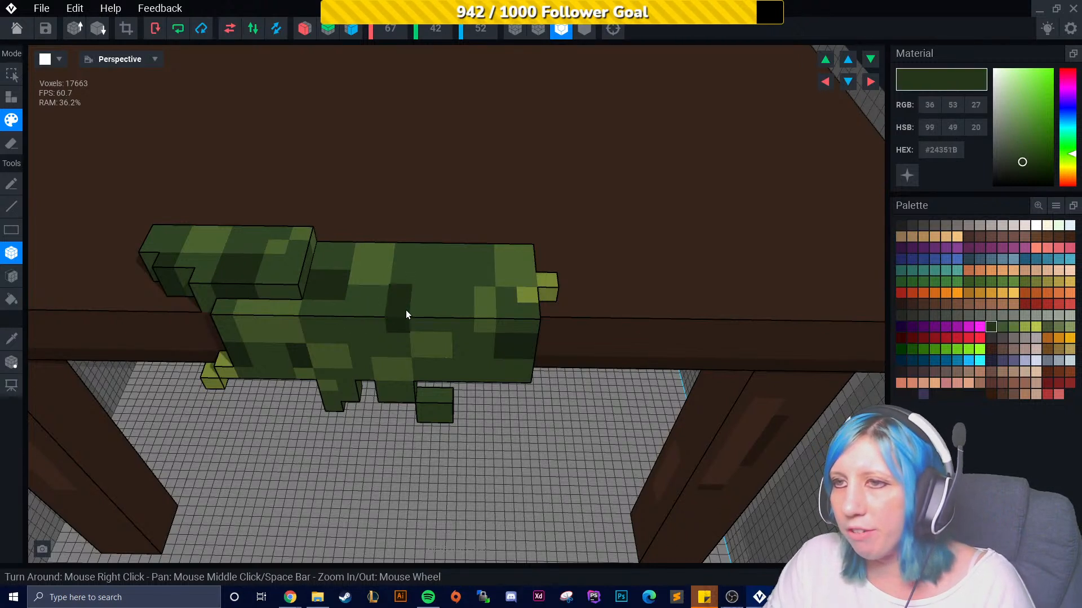
{"action": "left_click", "coordinate": [1014, 326]}
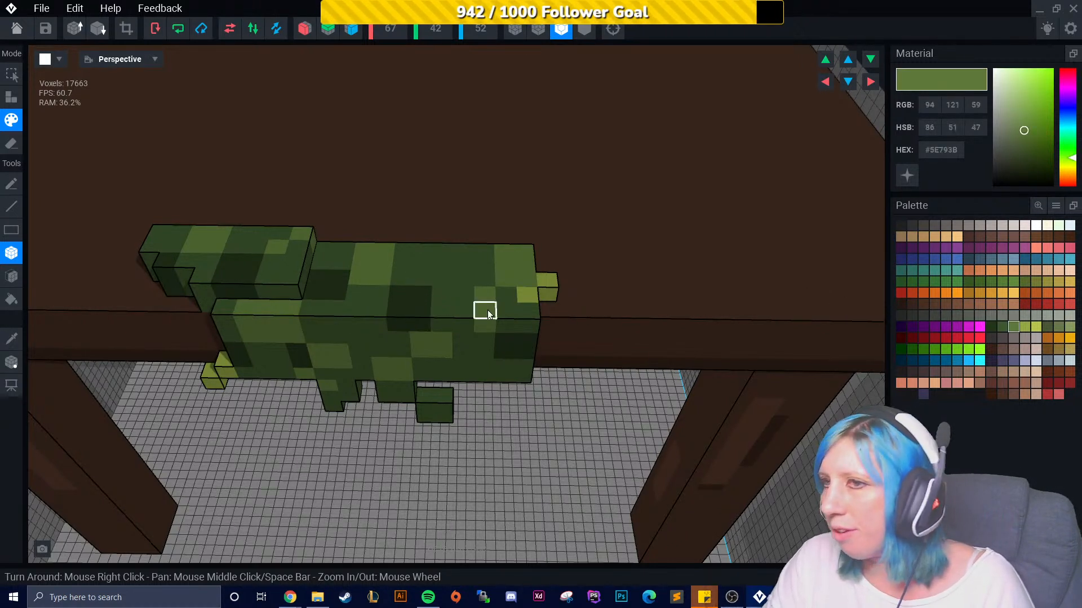
{"action": "right_click_drag", "start_coordinate": [455, 305], "coordinate": [500, 377]}
- Attach #5E793B voxels forming a hanging branch loop below the front-edge foliage
{"action": "left_click", "coordinate": [11, 97]}
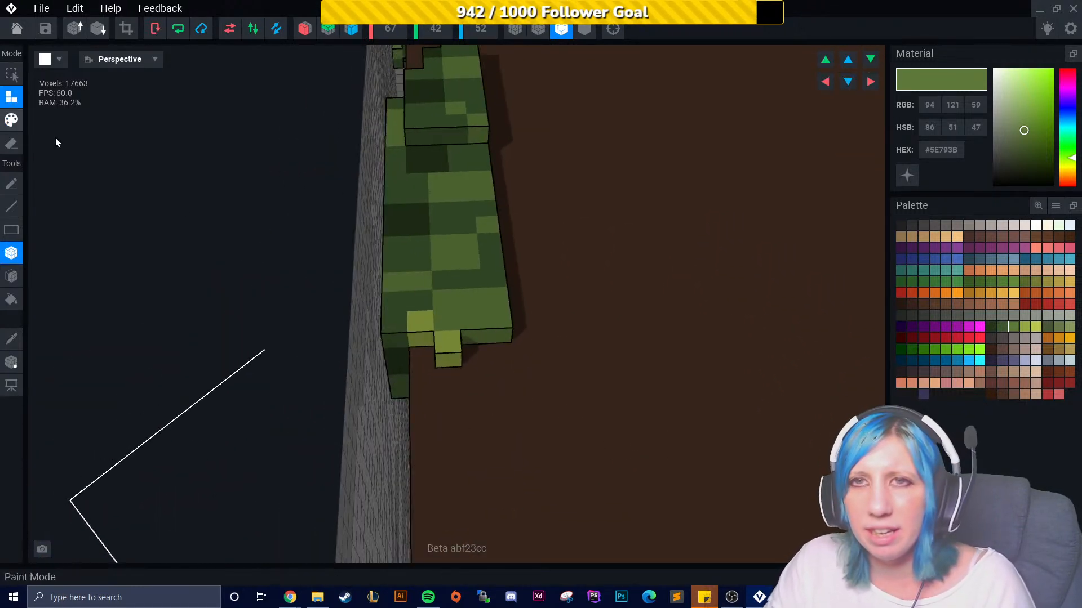
{"action": "left_click", "coordinate": [543, 366]}
{"action": "middle_click_drag", "start_coordinate": [484, 402], "coordinate": [522, 378]}
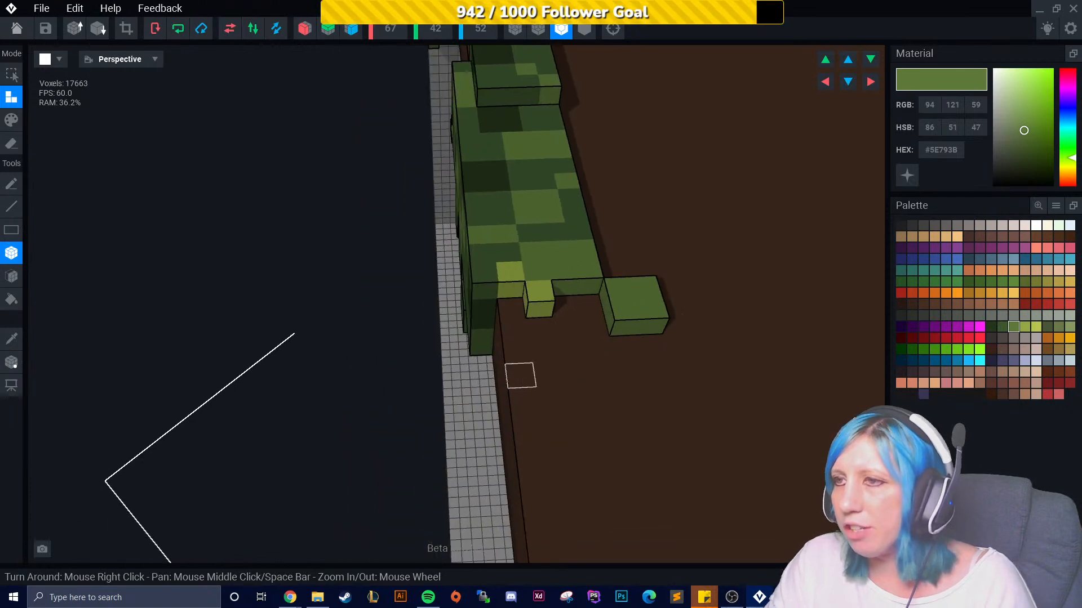
{"action": "right_click_drag", "start_coordinate": [541, 377], "coordinate": [523, 378]}
{"action": "middle_click_drag", "start_coordinate": [523, 378], "coordinate": [452, 373]}
{"action": "left_click", "coordinate": [374, 325]}
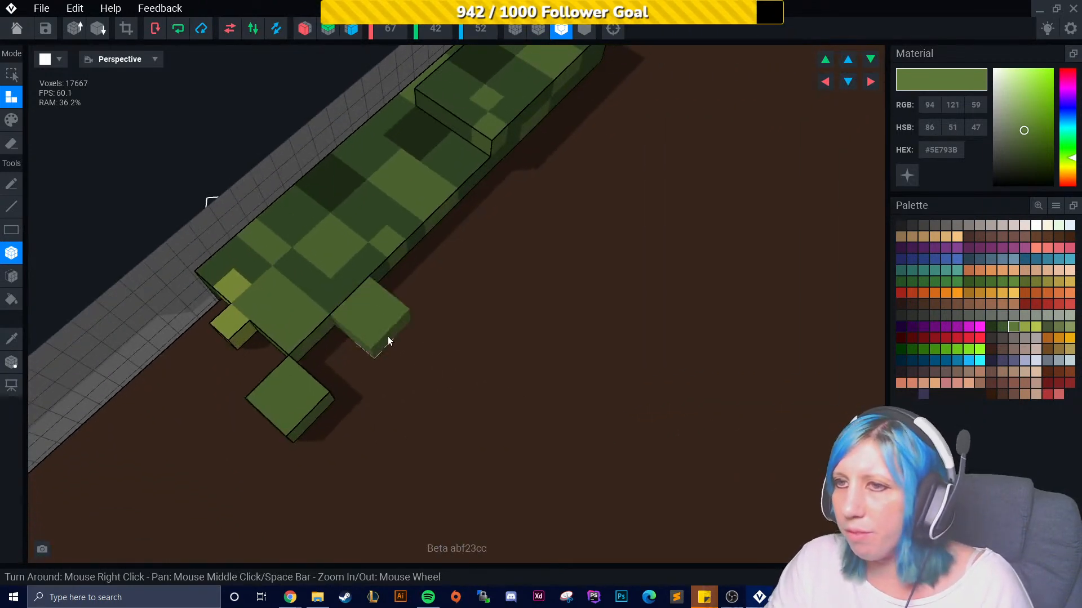
{"action": "left_click", "coordinate": [385, 366]}
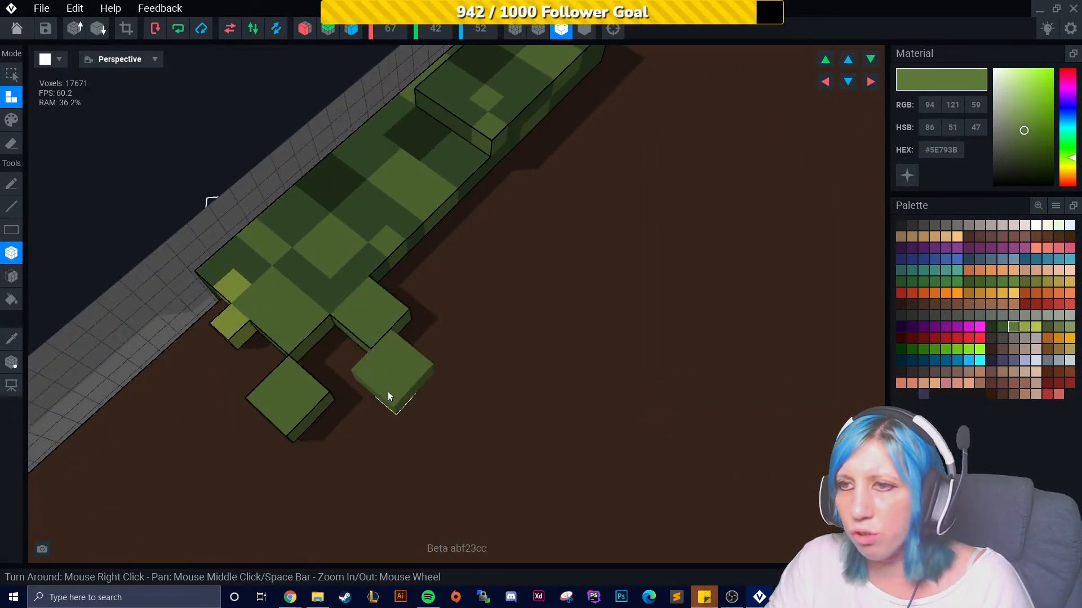
{"action": "middle_click_drag", "start_coordinate": [367, 405], "coordinate": [399, 362]}
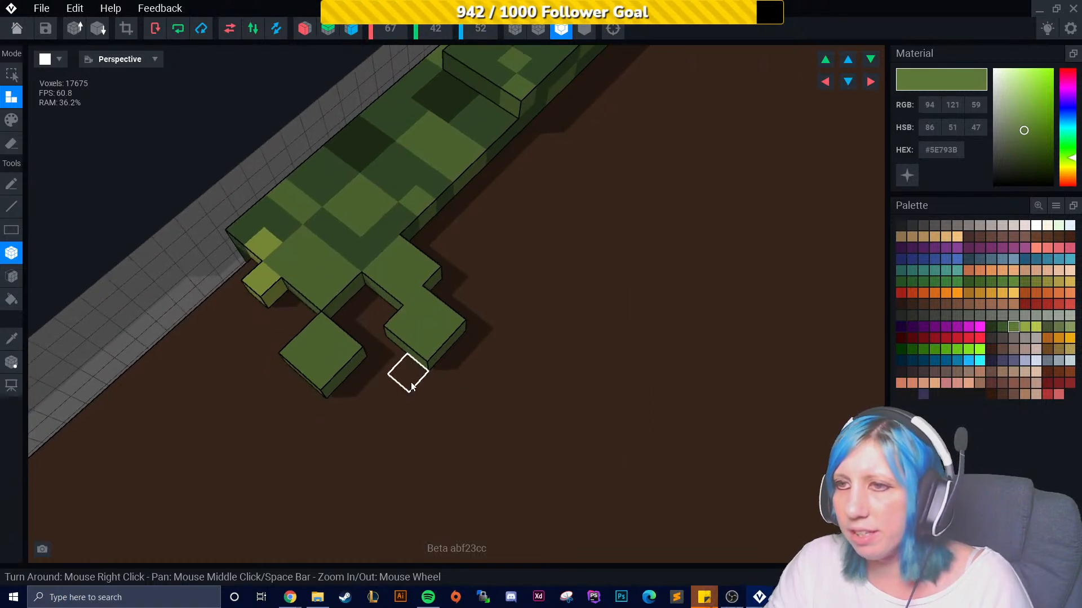
{"action": "left_click_drag", "start_coordinate": [404, 377], "coordinate": [355, 432]}
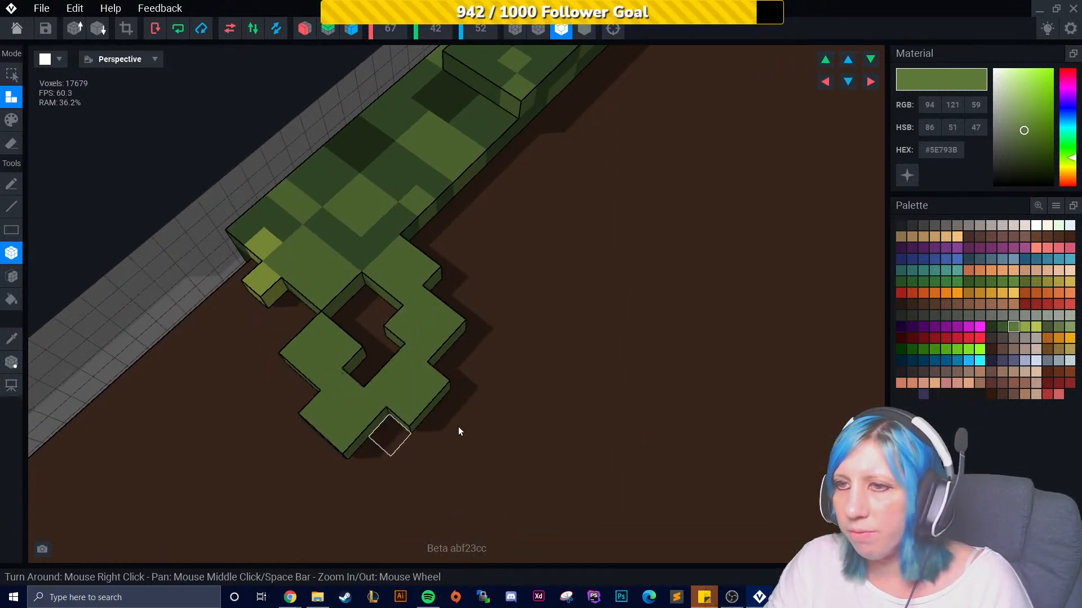
- Shade the new branch loop with #3C562D and #5E793B and add #94A844 highlight voxels
{"action": "left_click", "coordinate": [1002, 327]}
{"action": "left_click", "coordinate": [12, 120]}
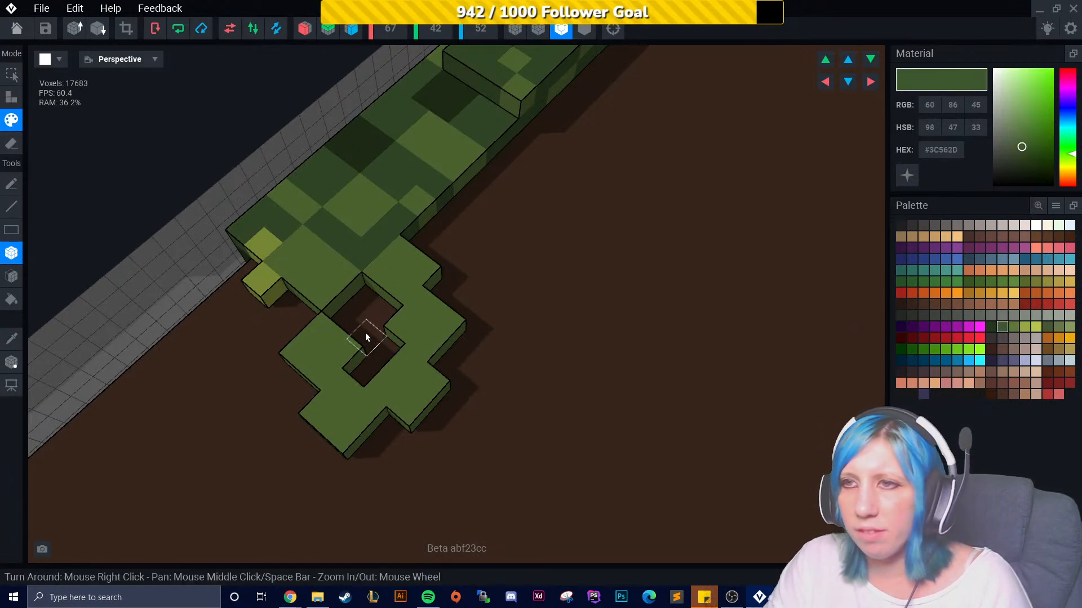
{"action": "left_click", "coordinate": [418, 327]}
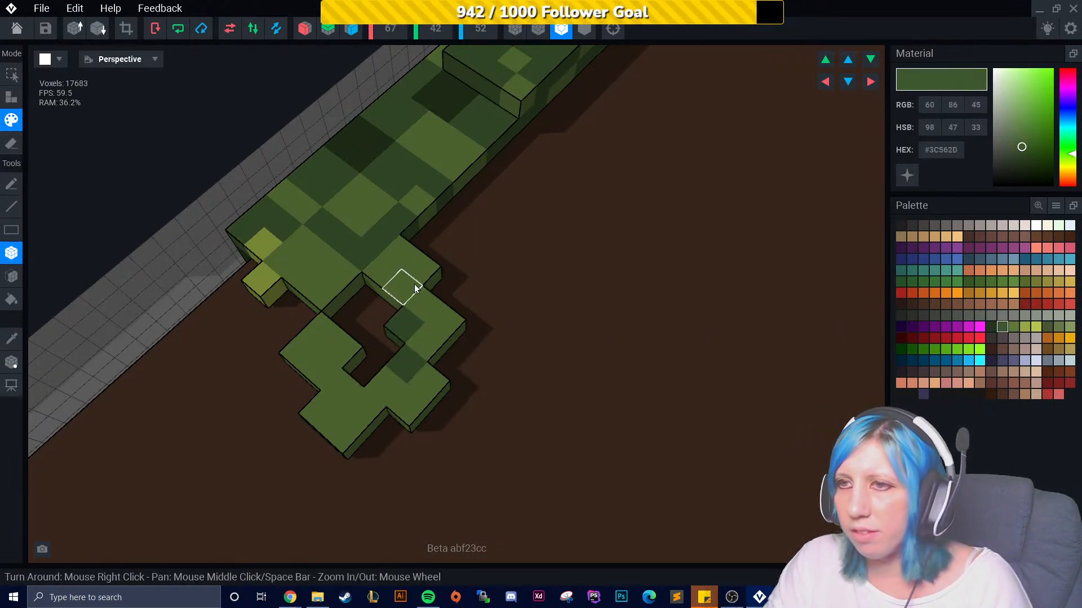
{"action": "left_click", "coordinate": [412, 255]}
{"action": "right_click_drag", "start_coordinate": [391, 401], "coordinate": [410, 407]}
{"action": "middle_click_drag", "start_coordinate": [410, 407], "coordinate": [437, 393]}
{"action": "left_click_drag", "start_coordinate": [413, 391], "coordinate": [549, 345]}
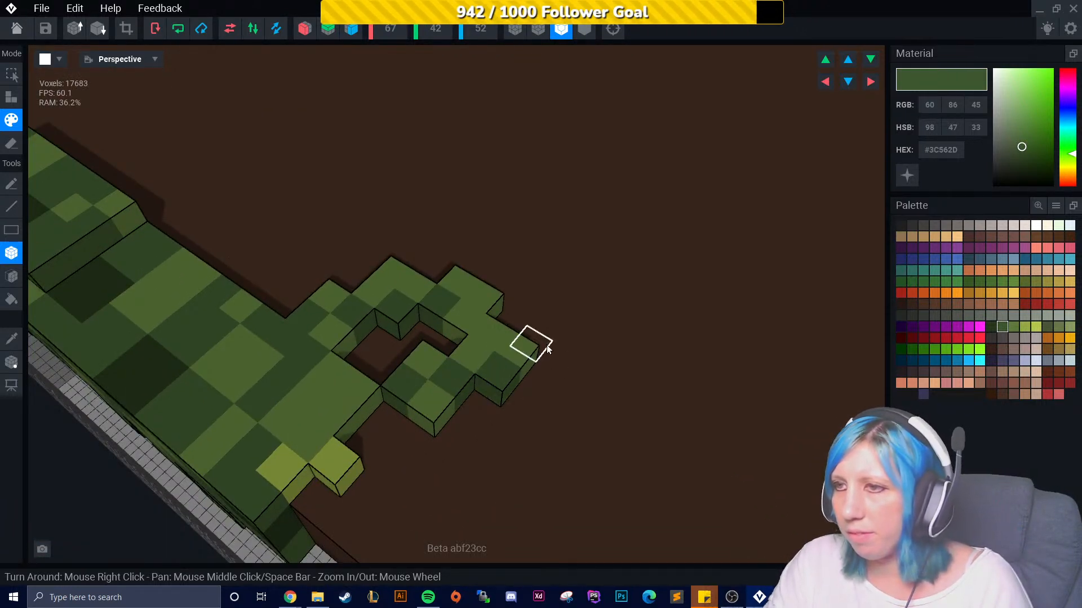
{"action": "left_click", "coordinate": [1023, 327]}
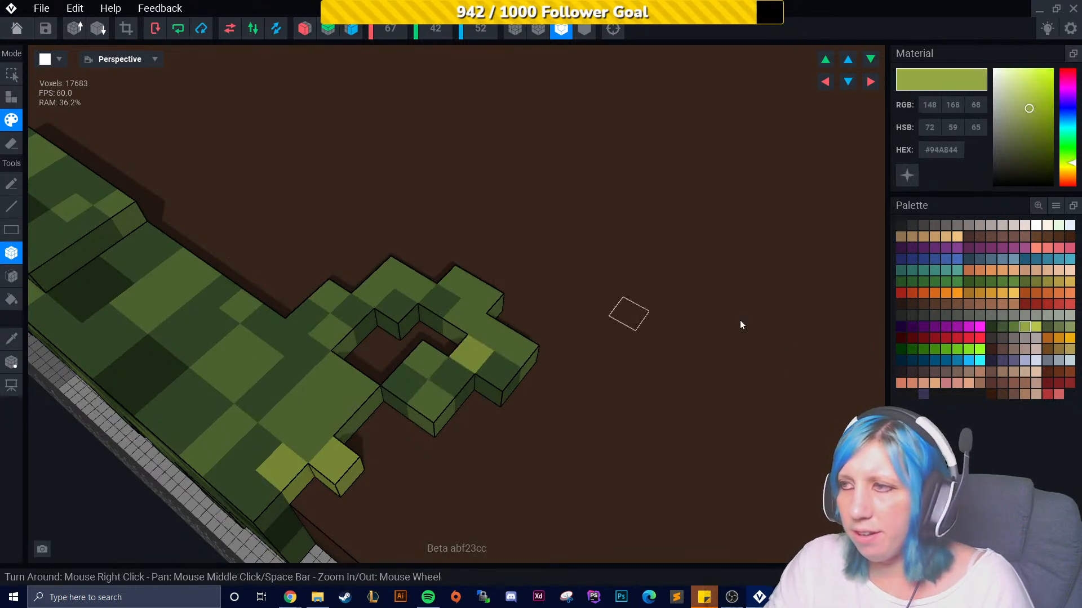
{"action": "left_click", "coordinate": [1014, 328]}
{"action": "left_click", "coordinate": [473, 366]}
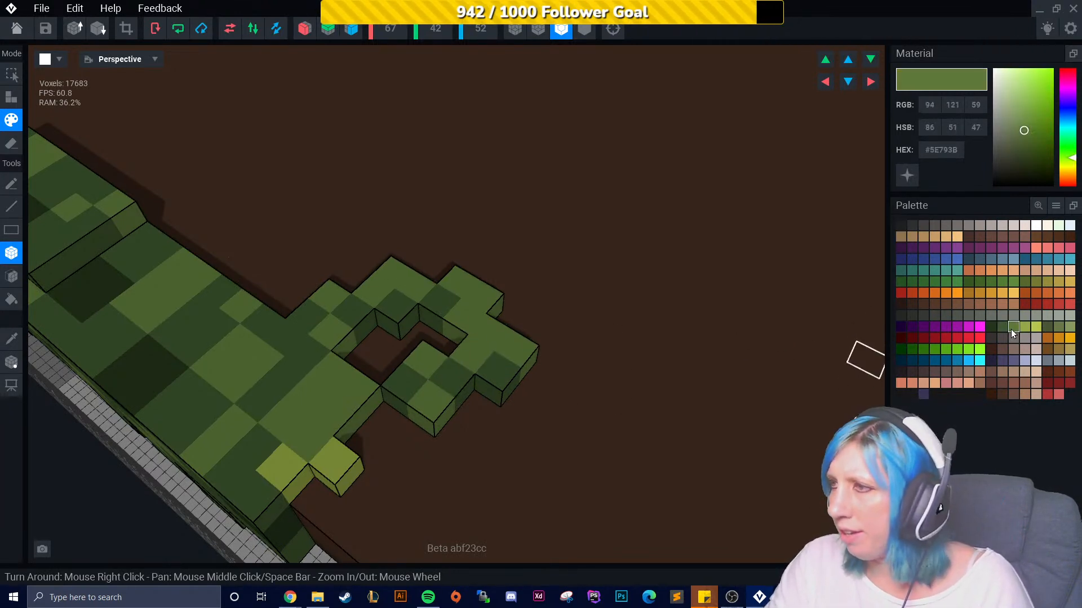
{"action": "left_click", "coordinate": [1025, 327]}
{"action": "left_click", "coordinate": [456, 276]}
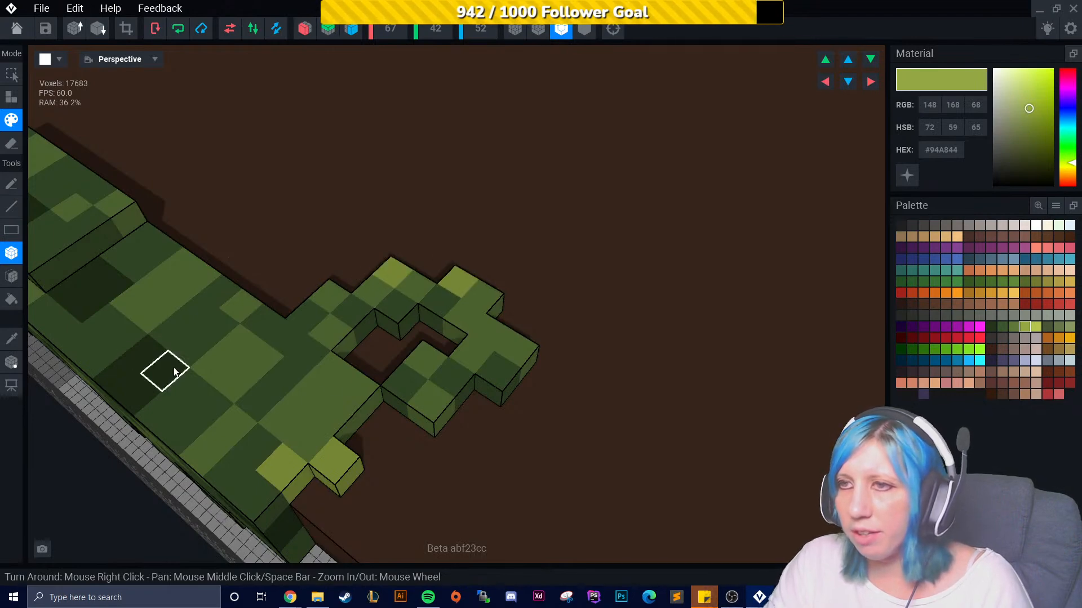
{"action": "left_click", "coordinate": [525, 351]}
- Attach yellow-green #94A844 voxels extending the far end of the front-edge foliage
{"action": "scroll", "coordinate": [515, 435], "scroll_direction": "down", "scroll_amount": 2}
{"action": "right_click_drag", "start_coordinate": [515, 434], "coordinate": [158, 198]}
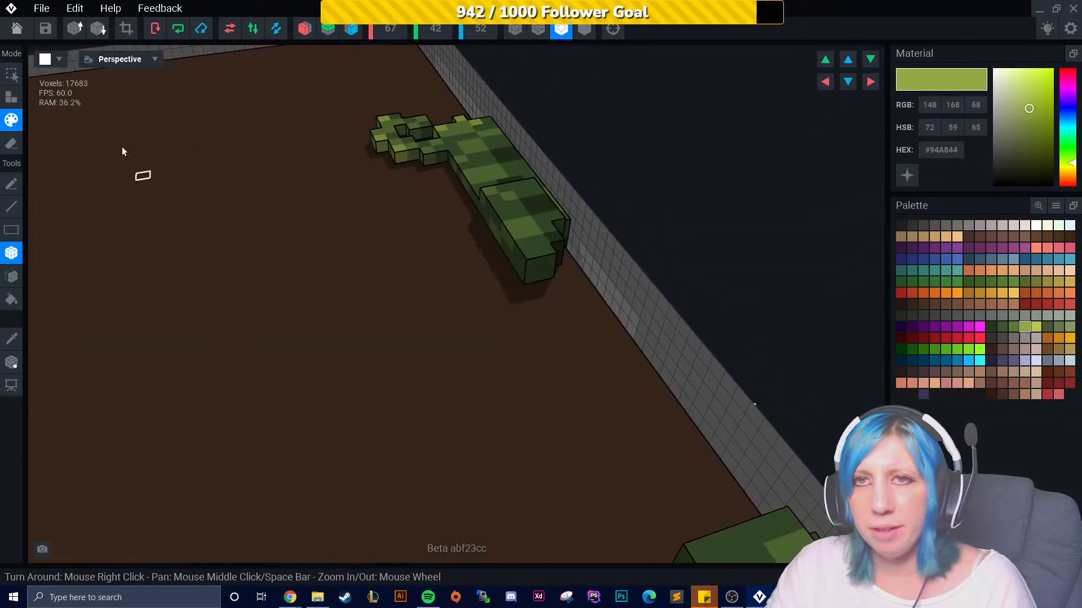
{"action": "left_click", "coordinate": [12, 101]}
{"action": "right_click_drag", "start_coordinate": [186, 265], "coordinate": [330, 287]}
{"action": "scroll", "coordinate": [328, 271], "scroll_direction": "up", "scroll_amount": 2}
{"action": "left_click", "coordinate": [317, 157]}
{"action": "right_click_drag", "start_coordinate": [325, 168], "coordinate": [387, 171]}
{"action": "left_click", "coordinate": [380, 184]}
{"action": "left_click_drag", "start_coordinate": [382, 182], "coordinate": [383, 194]}
{"action": "right_click_drag", "start_coordinate": [382, 194], "coordinate": [357, 188]}
{"action": "left_click_drag", "start_coordinate": [359, 190], "coordinate": [364, 207]}
{"action": "right_click_drag", "start_coordinate": [364, 205], "coordinate": [478, 254]}
{"action": "scroll", "coordinate": [478, 255], "scroll_direction": "up", "scroll_amount": 3}
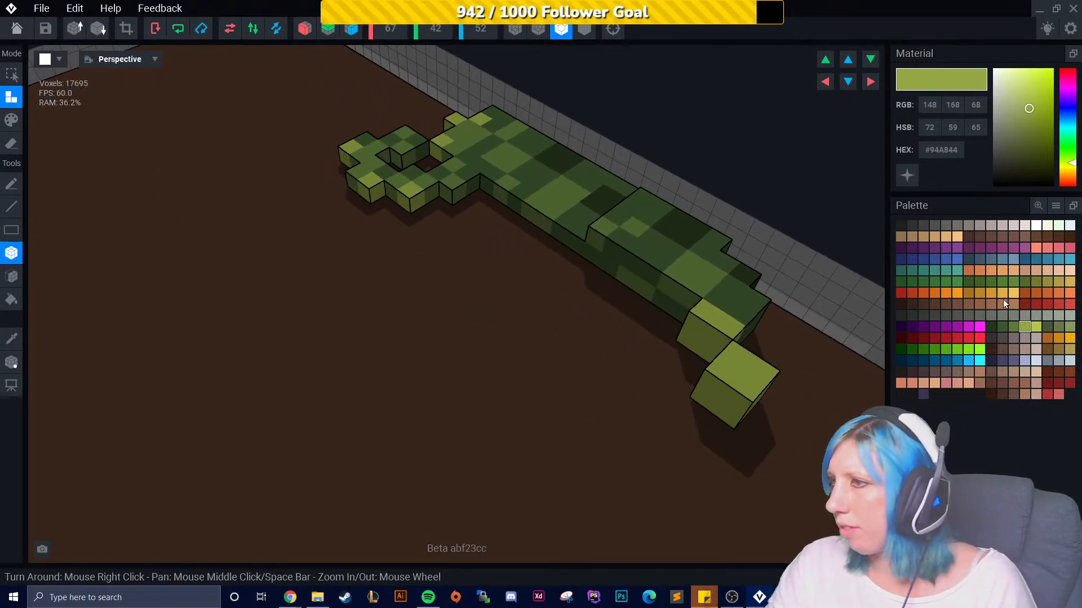
- Attach #5E793B and #3C562D voxels along the side edge of the front-edge foliage
{"action": "left_click", "coordinate": [1013, 328]}
{"action": "right_click_drag", "start_coordinate": [857, 305], "coordinate": [502, 215]}
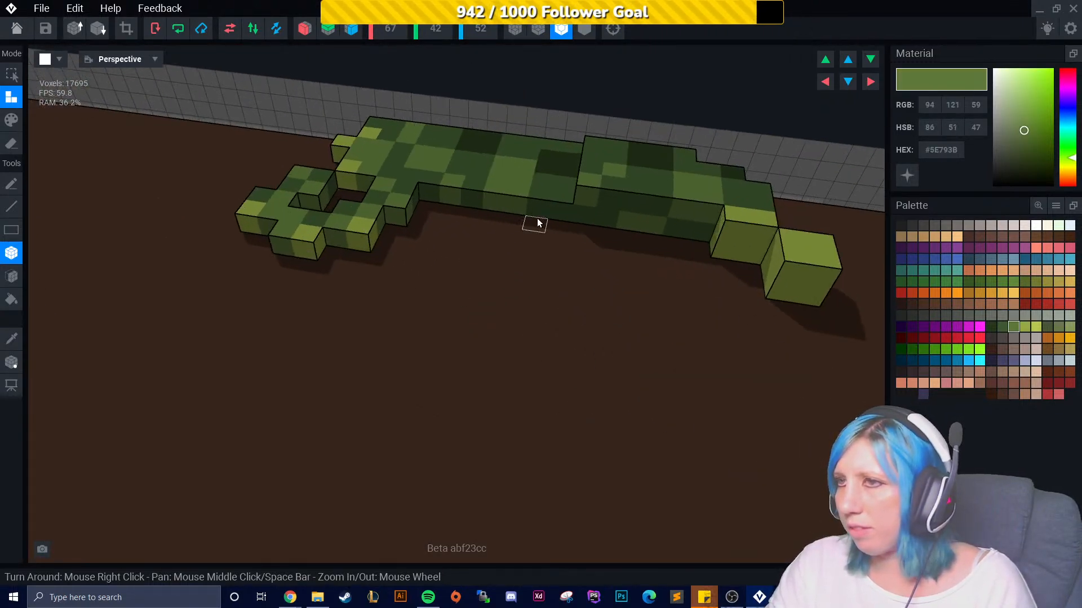
{"action": "left_click", "coordinate": [546, 240]}
{"action": "left_click", "coordinate": [577, 250]}
{"action": "right_click_drag", "start_coordinate": [596, 277], "coordinate": [484, 230]}
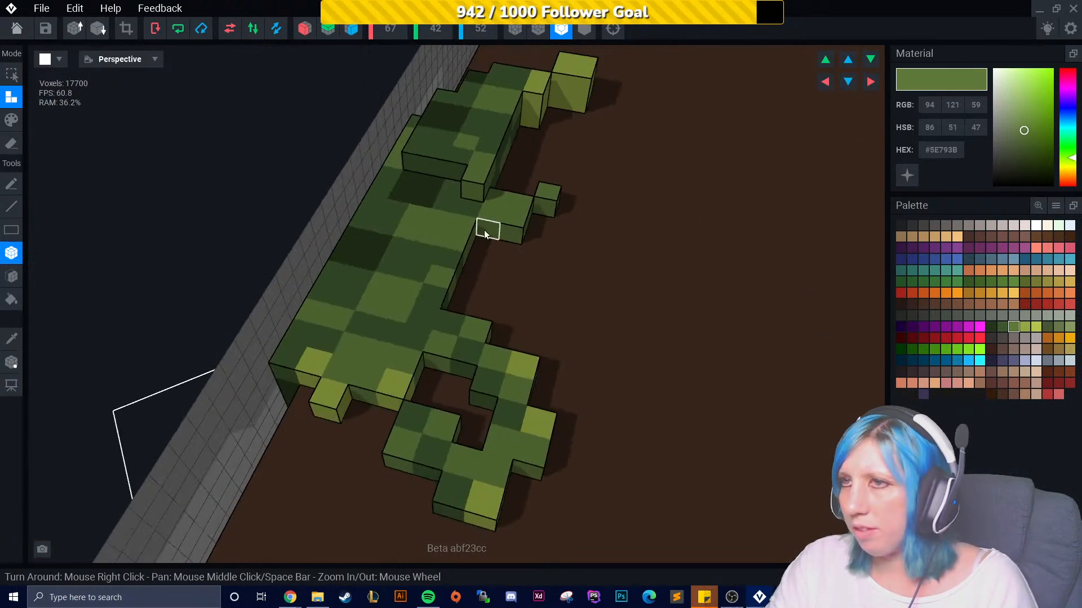
{"action": "left_click", "coordinate": [1002, 327]}
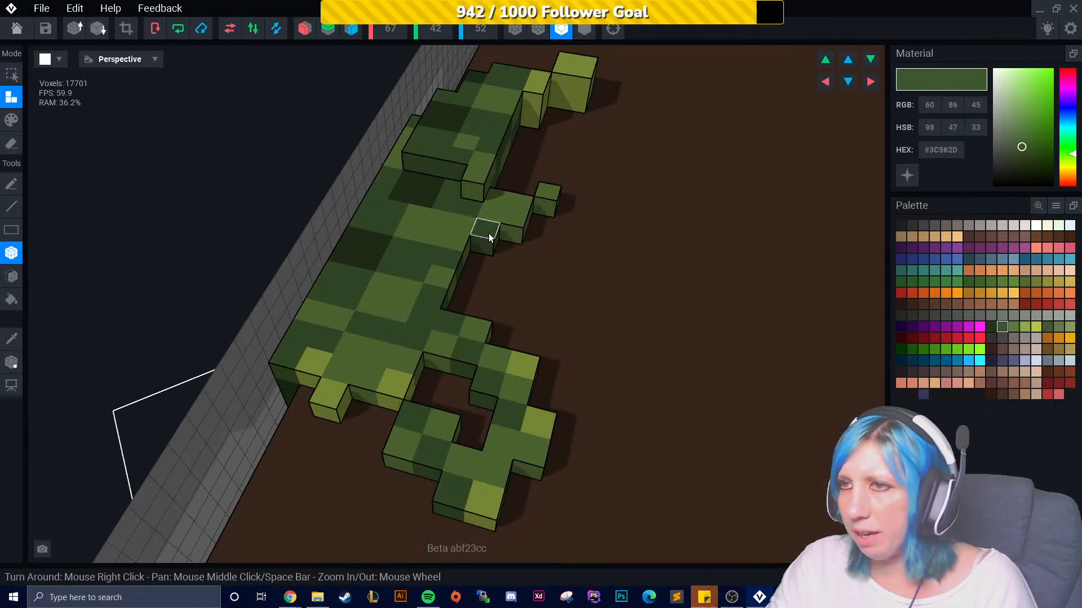
{"action": "mouse_move", "coordinate": [558, 244]}
{"action": "right_mouse_down"}
{"action": "mouse_move", "coordinate": [546, 241]}
{"action": "mouse_move", "coordinate": [555, 253]}
{"action": "right_mouse_up"}
- Paint #94A844 highlights onto the foliage draped over the table's front edge
{"action": "right_click_drag", "start_coordinate": [431, 314], "coordinate": [461, 362]}
{"action": "scroll", "coordinate": [511, 324], "scroll_direction": "down", "scroll_amount": 3}
{"action": "scroll", "coordinate": [478, 339], "scroll_direction": "down", "scroll_amount": 5}
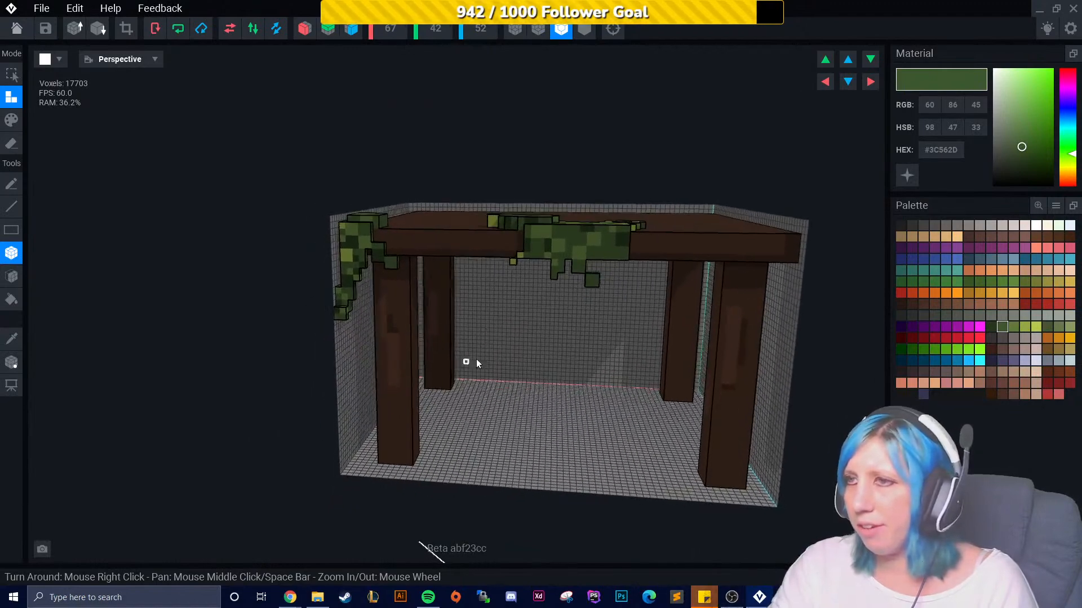
{"action": "scroll", "coordinate": [592, 261], "scroll_direction": "up", "scroll_amount": 8}
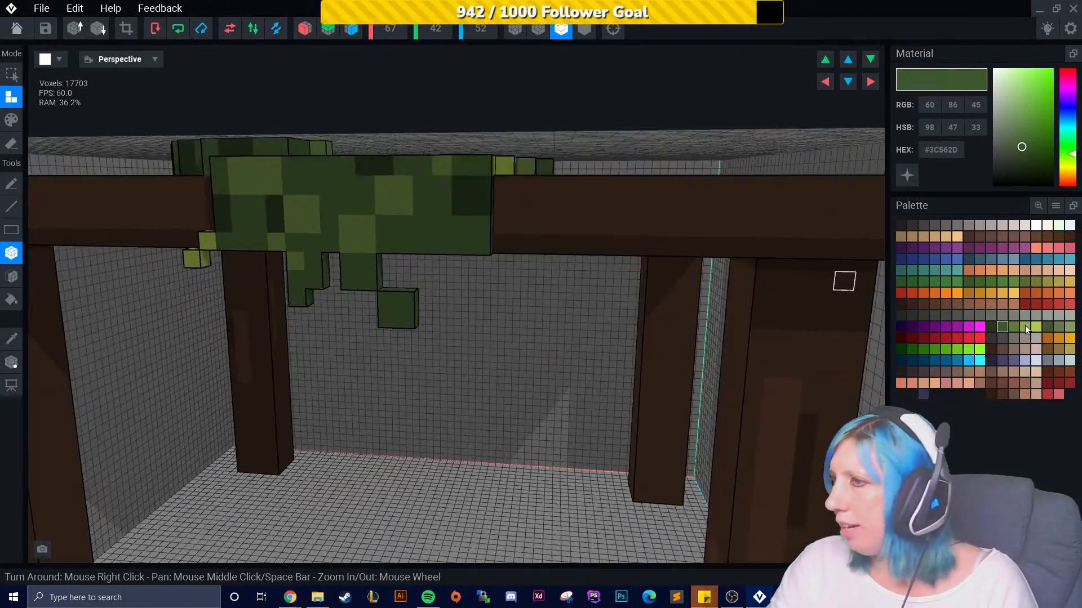
{"action": "left_click", "coordinate": [1027, 328]}
{"action": "key", "text": "3"}
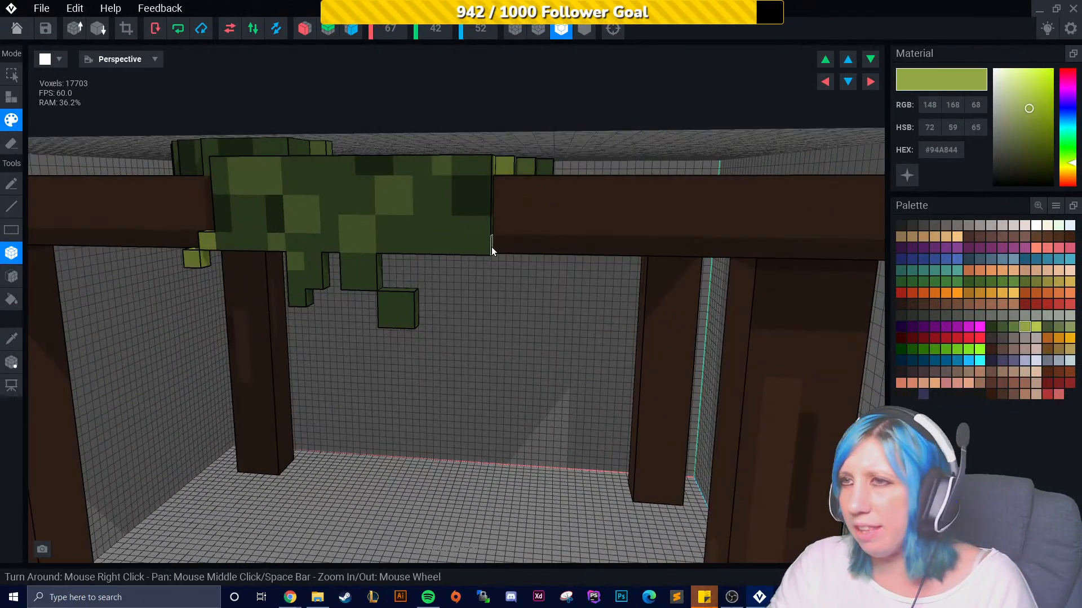
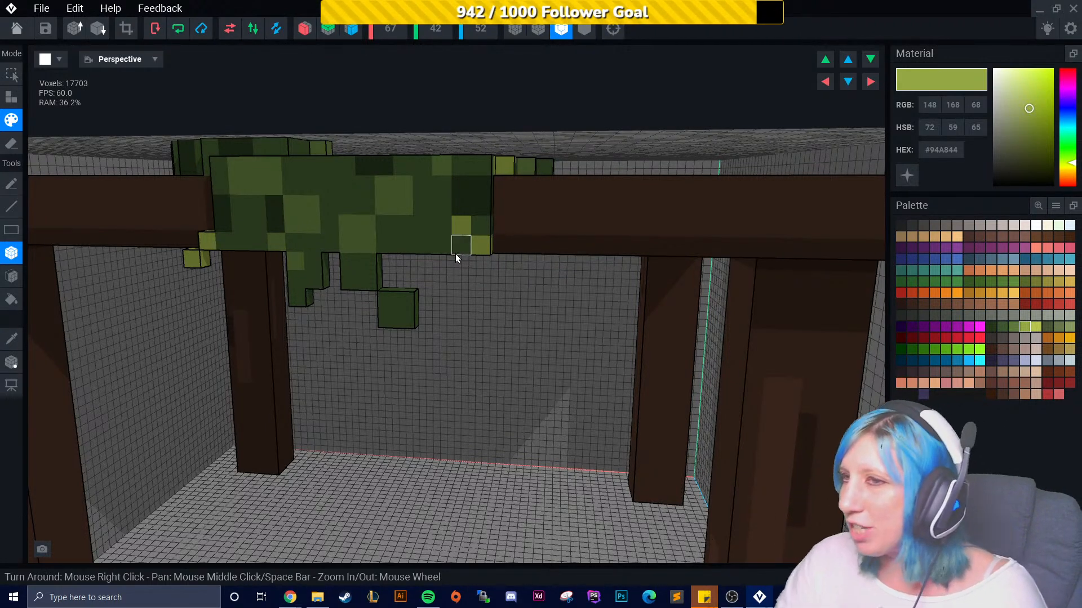
- Sample the tabletop's brown #54382A and paint lighter wood-grain streaks across the tabletop surface
{"action": "right_click_drag", "start_coordinate": [408, 366], "coordinate": [283, 410]}
{"action": "scroll", "coordinate": [477, 386], "scroll_direction": "down", "scroll_amount": 5}
{"action": "left_click", "coordinate": [11, 339]}
{"action": "left_click", "coordinate": [249, 370]}
{"action": "mouse_move", "coordinate": [249, 371]}
{"action": "right_mouse_down"}
{"action": "mouse_move", "coordinate": [334, 231]}
{"action": "mouse_move", "coordinate": [336, 278]}
{"action": "mouse_move", "coordinate": [207, 318]}
{"action": "right_mouse_up"}
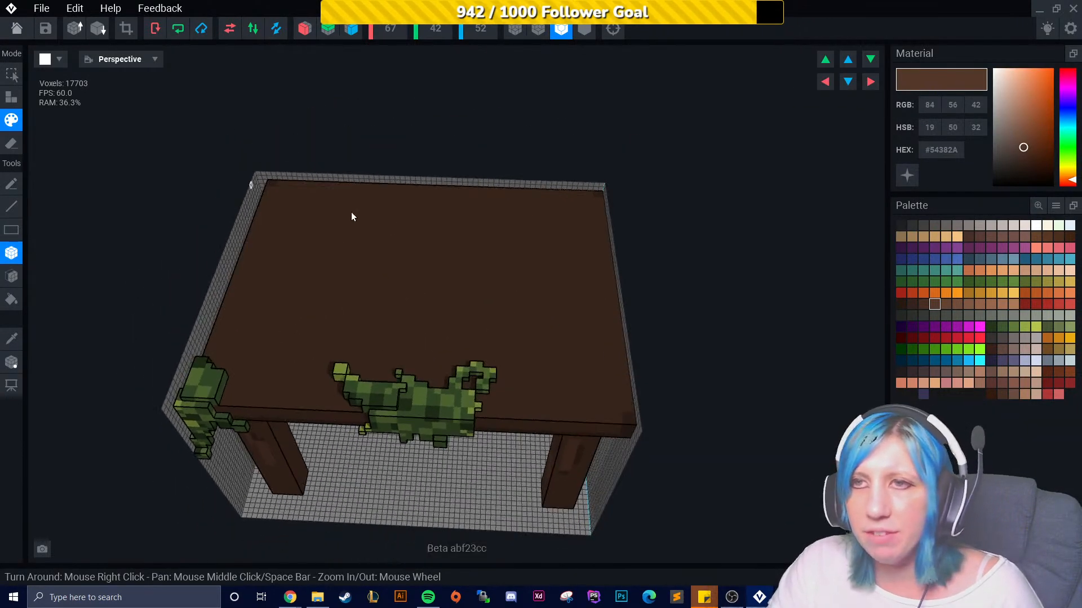
{"action": "mouse_move", "coordinate": [322, 231]}
{"action": "left_mouse_down"}
{"action": "mouse_move", "coordinate": [326, 219]}
{"action": "mouse_move", "coordinate": [545, 263]}
{"action": "left_mouse_up"}
{"action": "scroll", "coordinate": [338, 282], "scroll_direction": "up", "scroll_amount": 2}
{"action": "left_click_drag", "start_coordinate": [258, 299], "coordinate": [508, 333]}
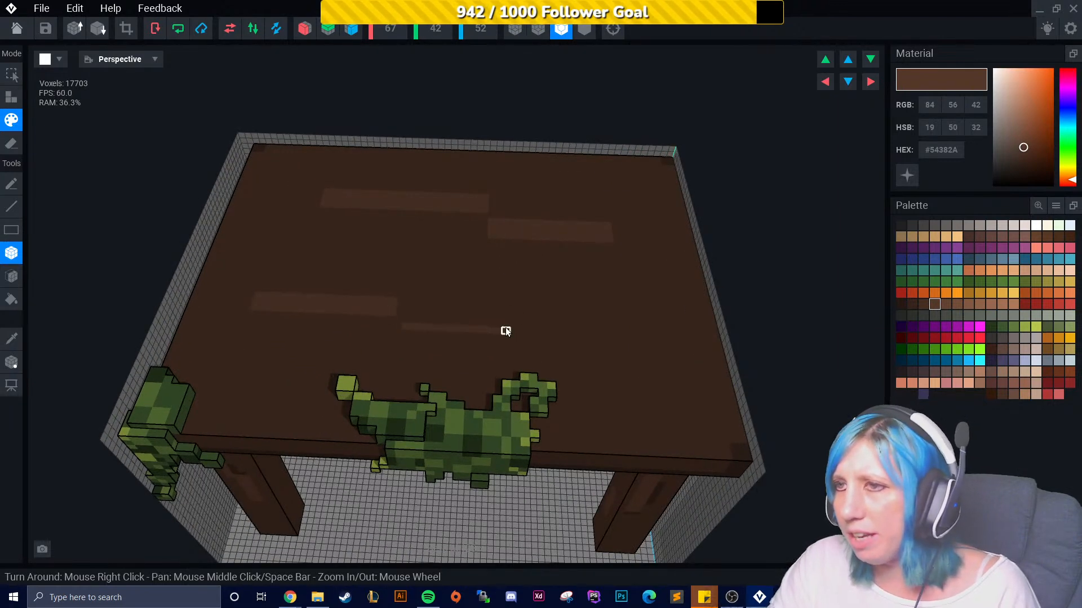
{"action": "left_click_drag", "start_coordinate": [599, 300], "coordinate": [691, 307]}
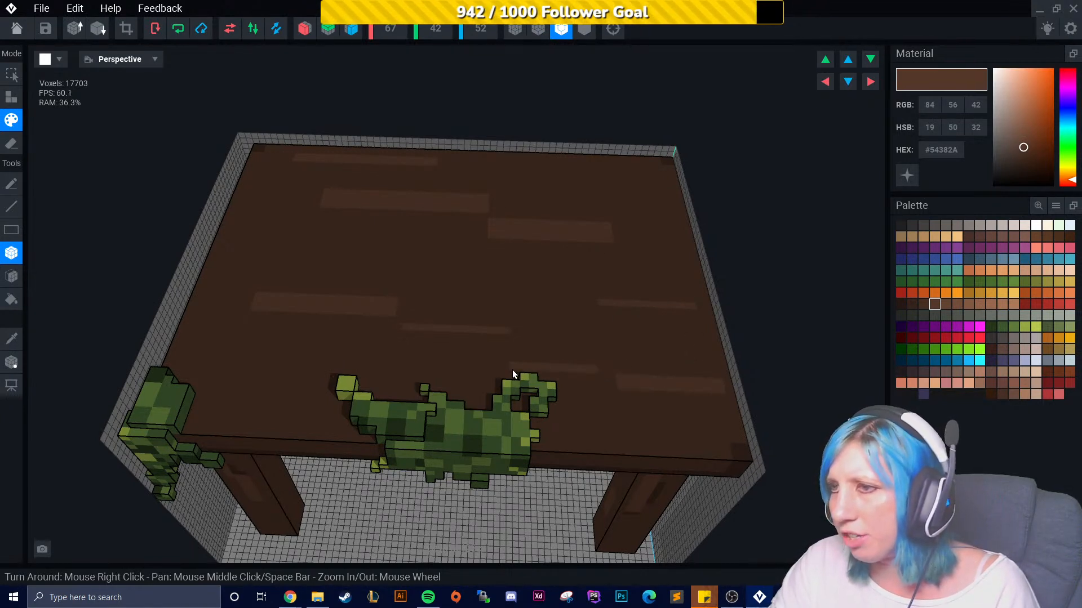
- Paint a small dark #35231B checkered knot onto the tabletop near its front-left area
{"action": "scroll", "coordinate": [257, 356], "scroll_direction": "up", "scroll_amount": 3}
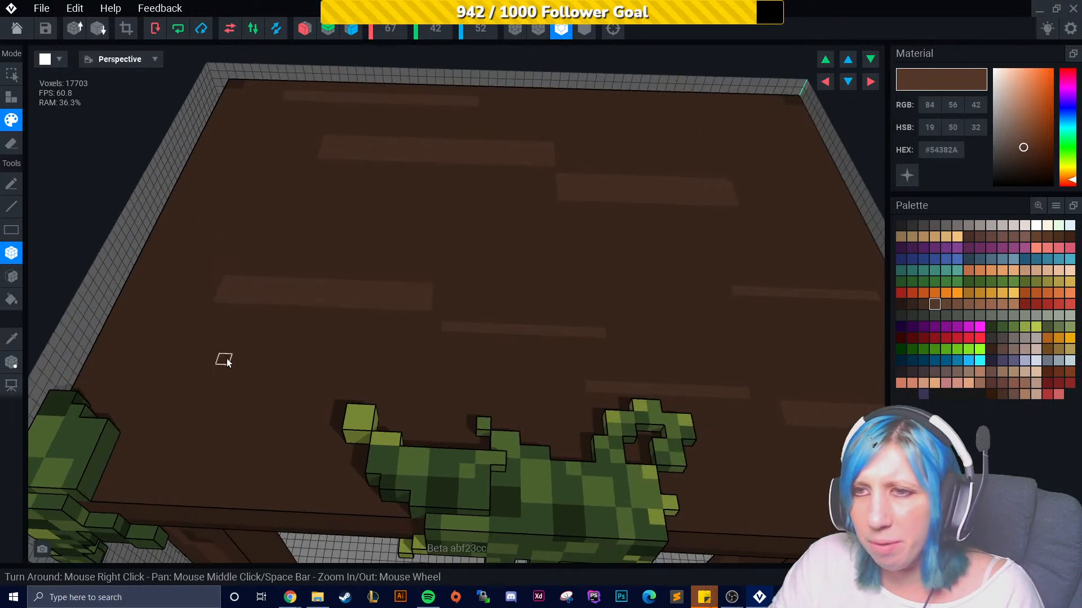
{"action": "left_click", "coordinate": [257, 350]}
{"action": "left_click", "coordinate": [239, 362]}
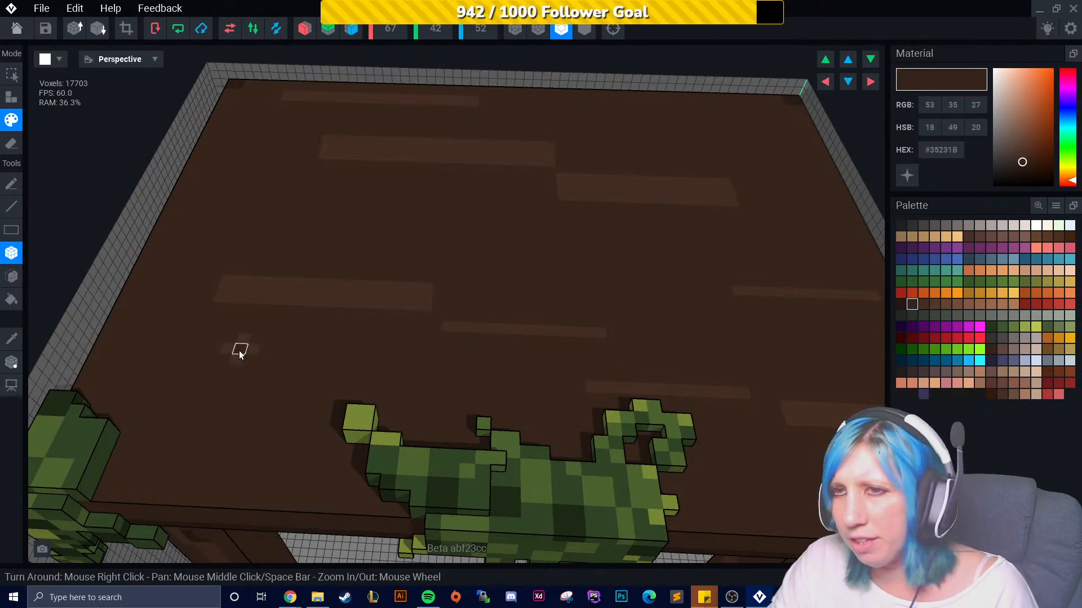
{"action": "scroll", "coordinate": [259, 357], "scroll_direction": "down", "scroll_amount": 2}
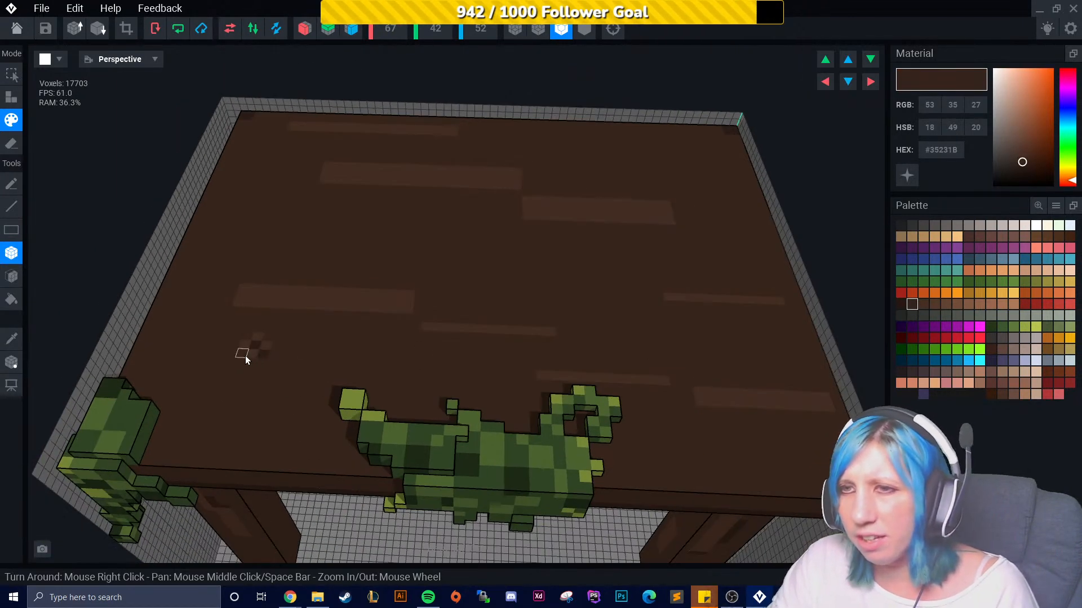
{"action": "left_click", "coordinate": [263, 340]}
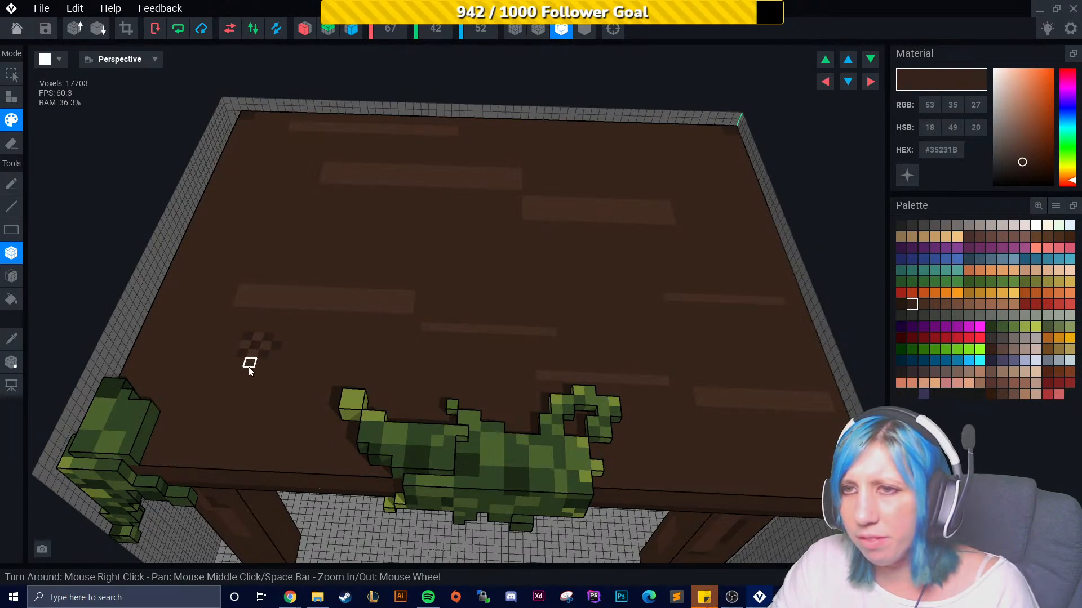
{"action": "left_click", "coordinate": [236, 349]}
{"action": "scroll", "coordinate": [305, 410], "scroll_direction": "down", "scroll_amount": 3}
{"action": "mouse_move", "coordinate": [304, 411]}
{"action": "right_mouse_down"}
{"action": "mouse_move", "coordinate": [319, 409]}
{"action": "mouse_move", "coordinate": [304, 411]}
{"action": "right_mouse_up"}
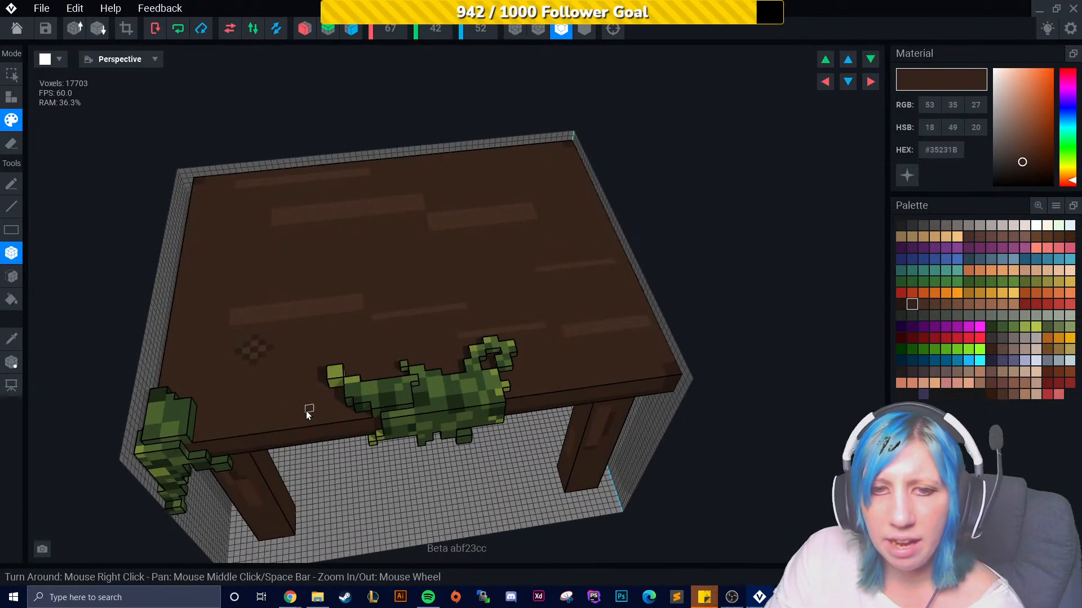
- Paint dark #35231B grain lines along the edges of the lighter streaks on the tabletop
{"action": "scroll", "coordinate": [457, 293], "scroll_direction": "up", "scroll_amount": 4}
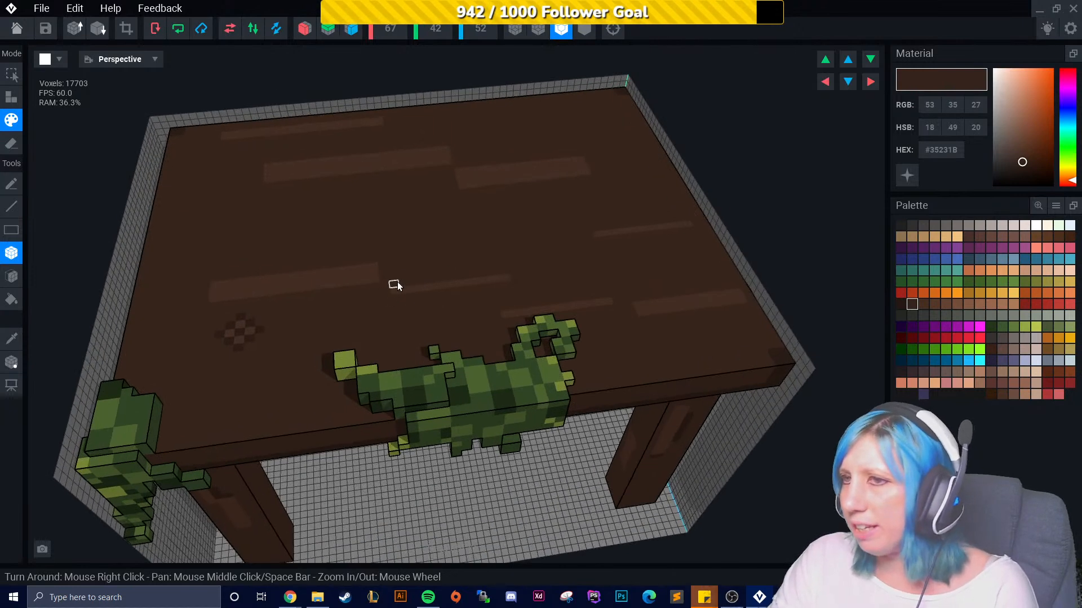
{"action": "right_click_drag", "start_coordinate": [331, 245], "coordinate": [357, 215]}
{"action": "scroll", "coordinate": [356, 215], "scroll_direction": "up", "scroll_amount": 3}
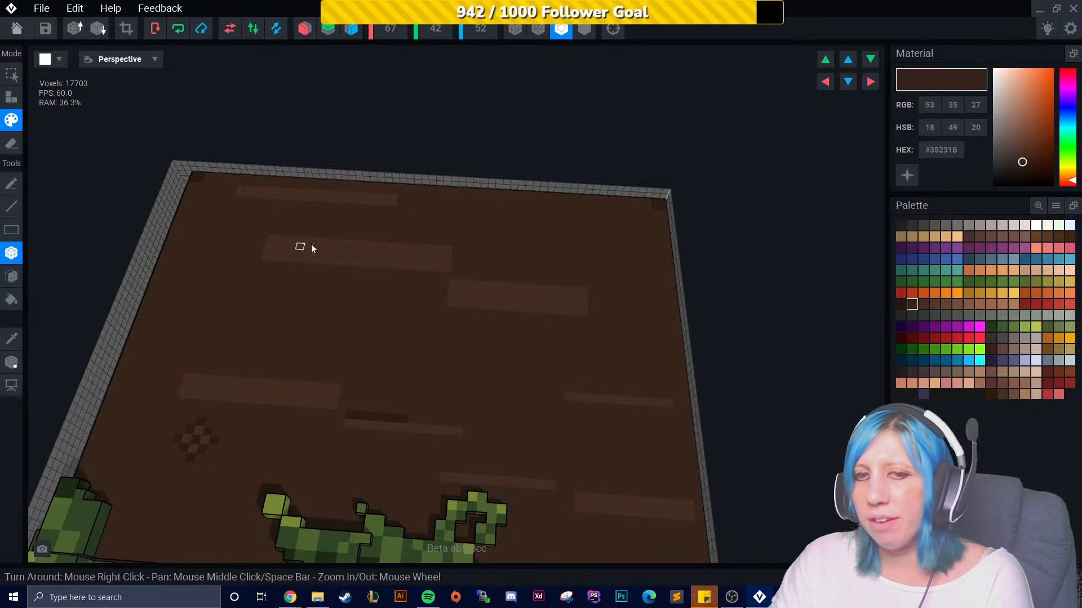
{"action": "left_click_drag", "start_coordinate": [268, 237], "coordinate": [332, 240]}
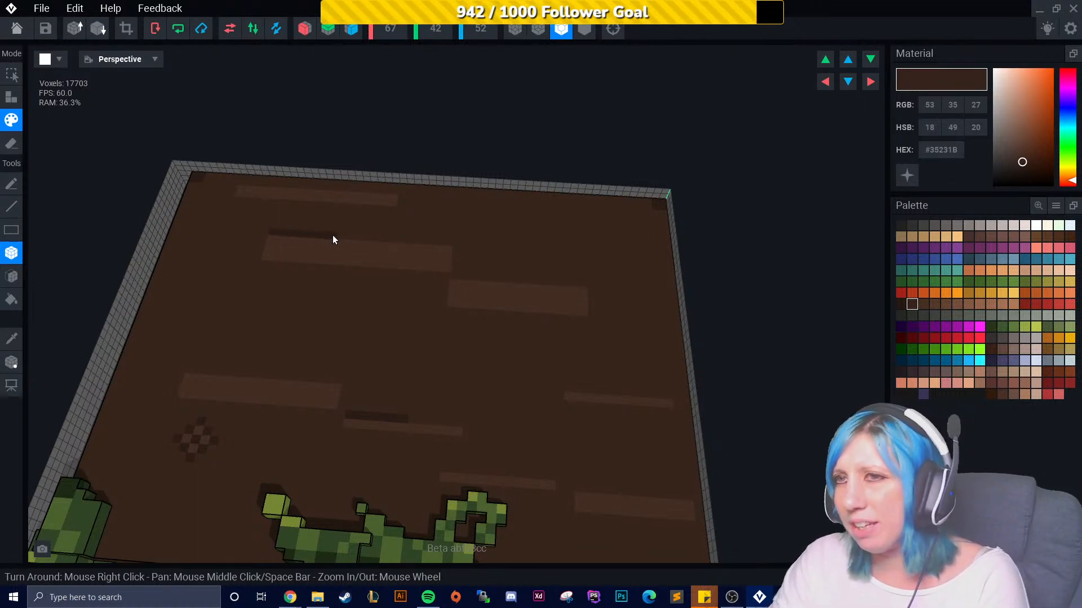
{"action": "right_click_drag", "start_coordinate": [435, 244], "coordinate": [475, 253]}
{"action": "scroll", "coordinate": [474, 249], "scroll_direction": "up", "scroll_amount": 5}
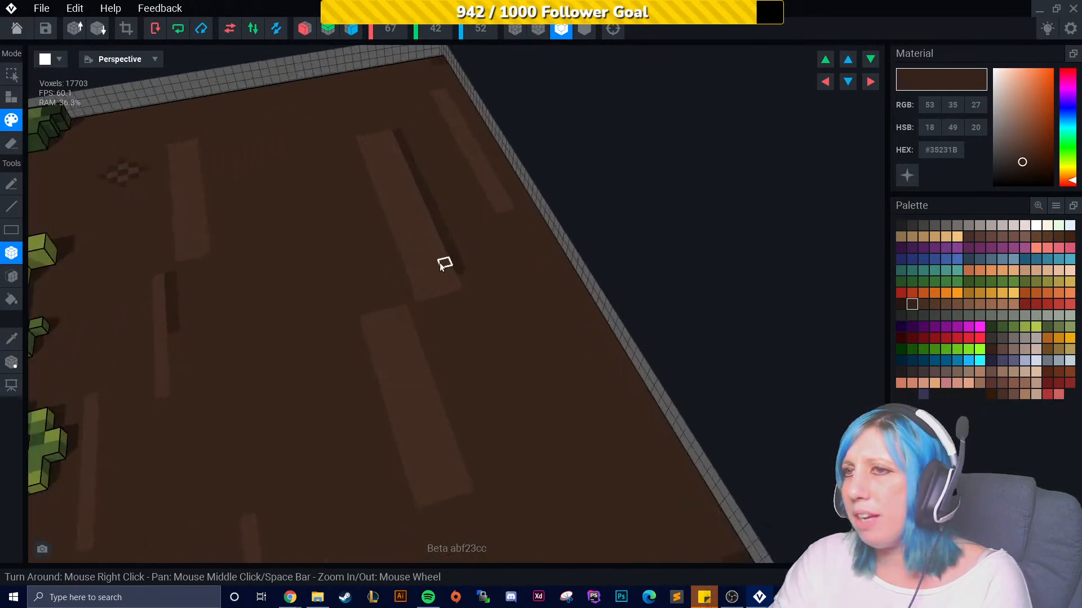
- Sample the tabletop colours and paint a short dark #35231B grain mark beside a light streak
{"action": "left_click", "coordinate": [15, 336]}
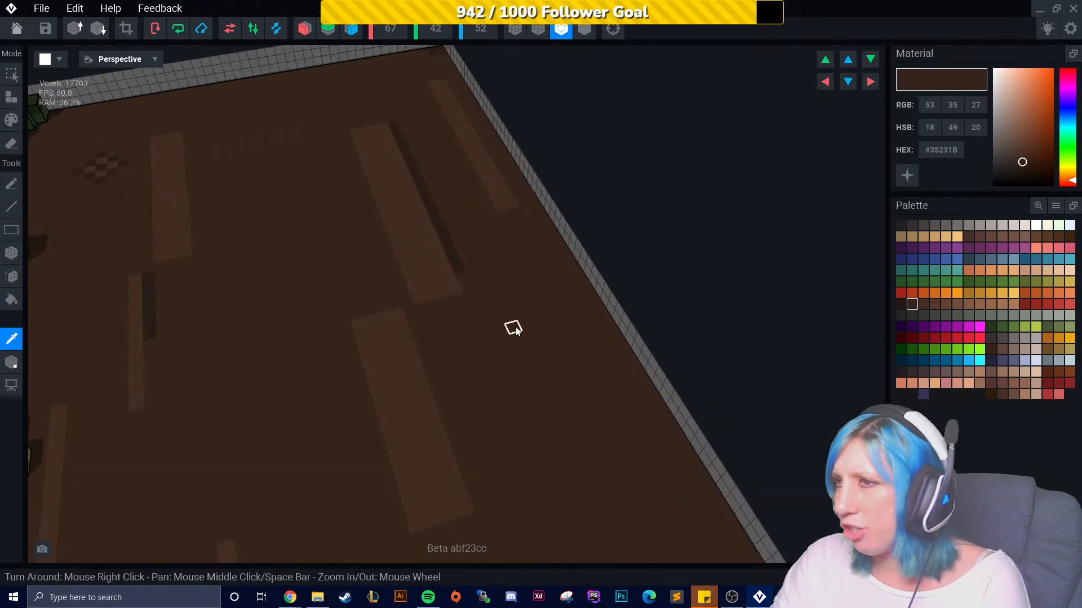
{"action": "left_click", "coordinate": [508, 314]}
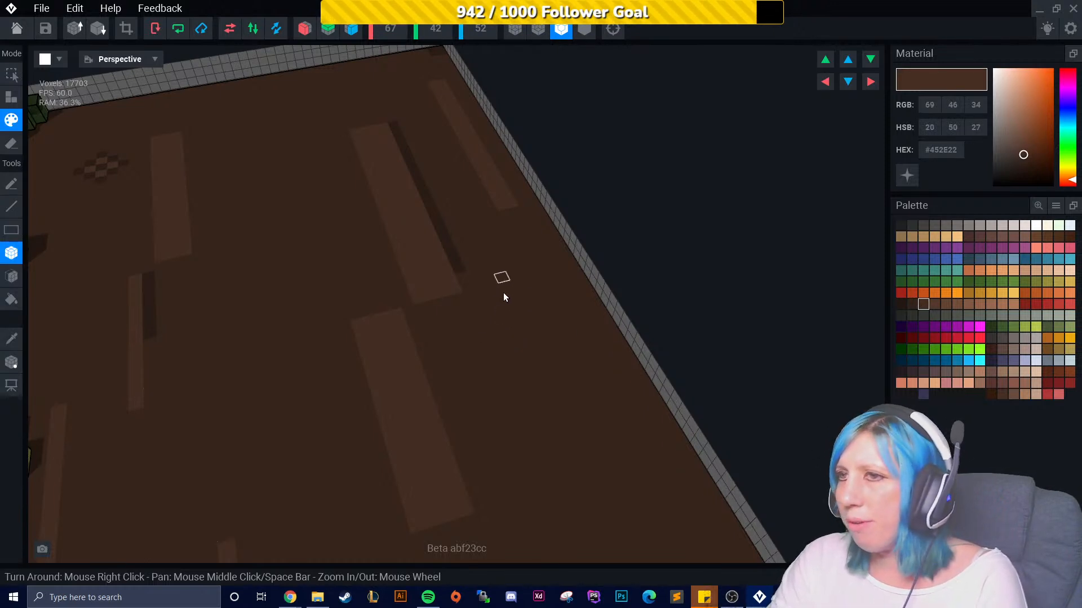
{"action": "left_click", "coordinate": [933, 304]}
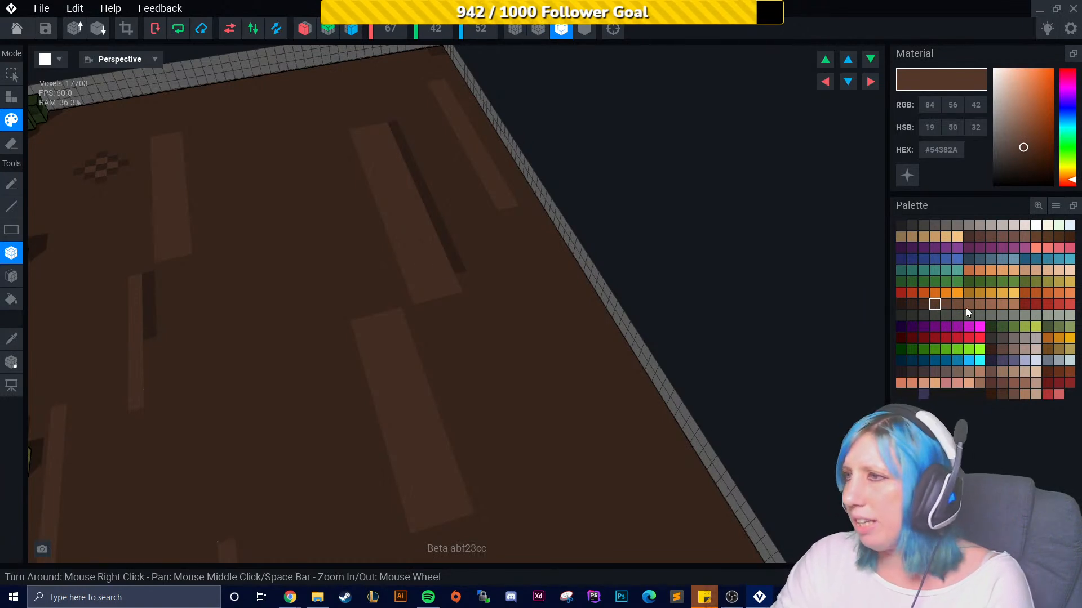
{"action": "left_click", "coordinate": [913, 305]}
{"action": "right_click_drag", "start_coordinate": [460, 331], "coordinate": [331, 343]}
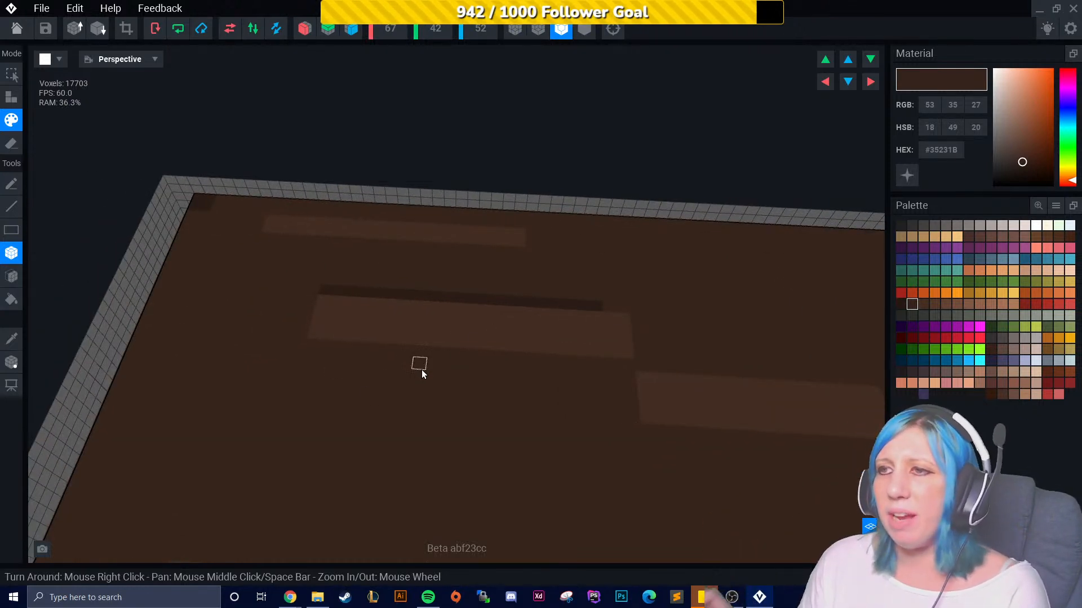
{"action": "right_click_drag", "start_coordinate": [394, 336], "coordinate": [429, 313]}
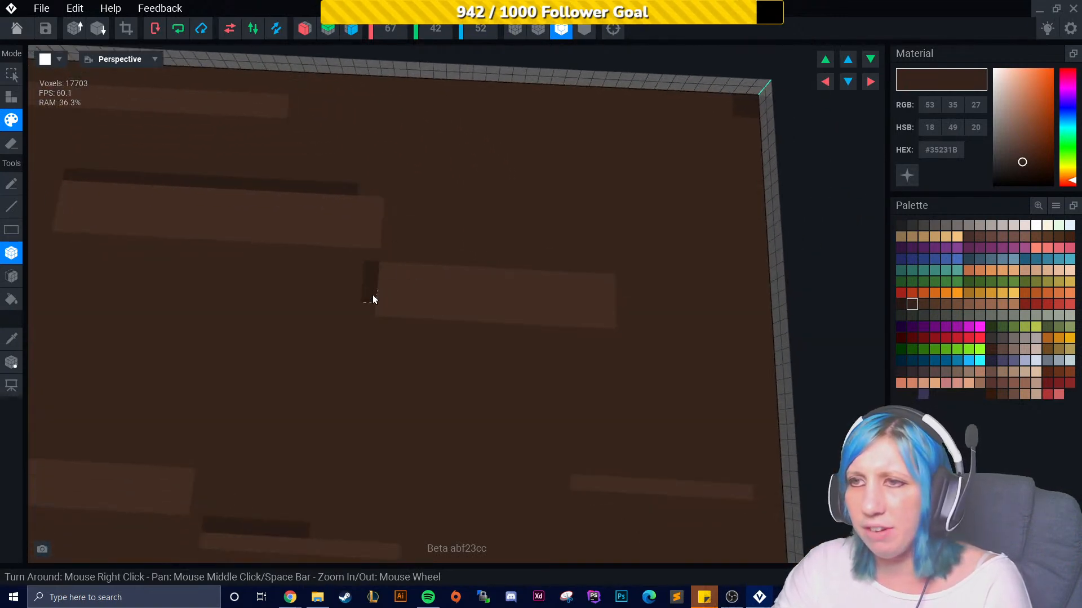
- Add more dark #35231B grain strokes beside the light streaks in the middle of the tabletop
{"action": "scroll", "coordinate": [449, 403], "scroll_direction": "down", "scroll_amount": 5}
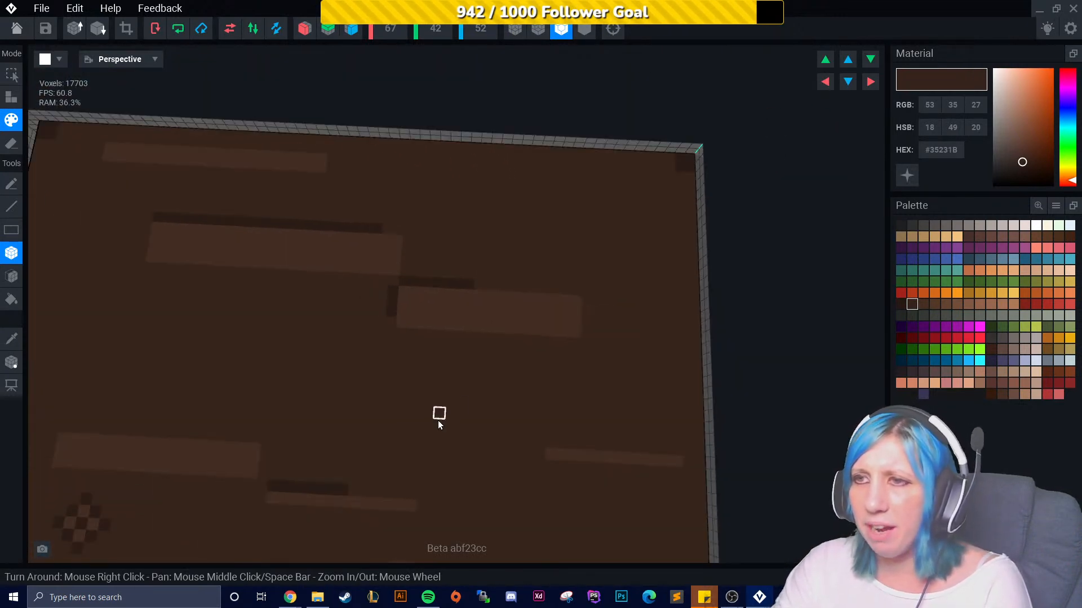
{"action": "scroll", "coordinate": [457, 400], "scroll_direction": "down", "scroll_amount": 3}
{"action": "right_click_drag", "start_coordinate": [477, 424], "coordinate": [403, 373]}
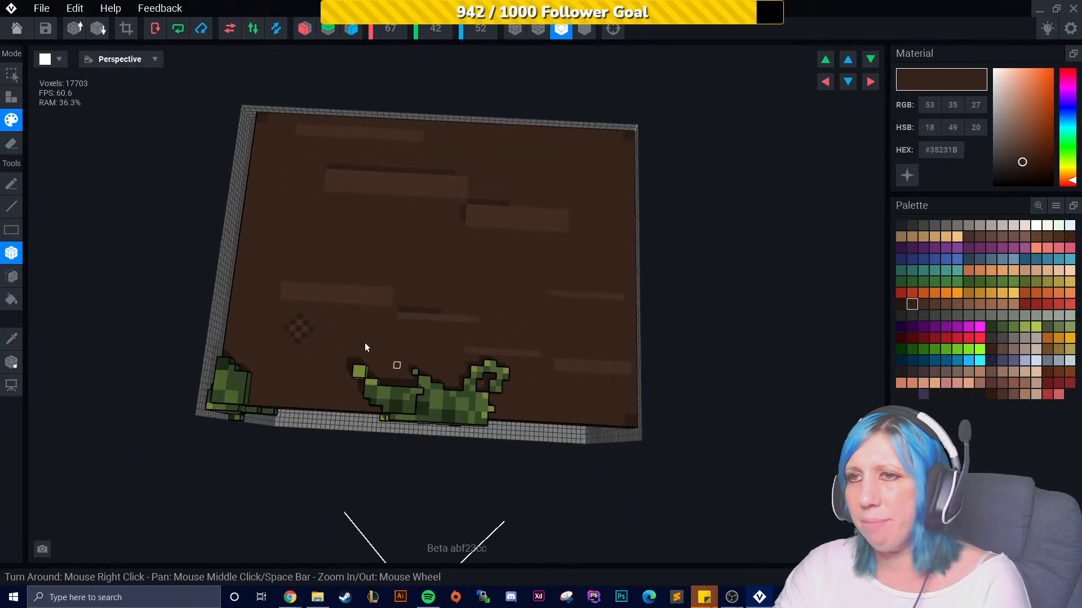
{"action": "scroll", "coordinate": [331, 326], "scroll_direction": "up", "scroll_amount": 5}
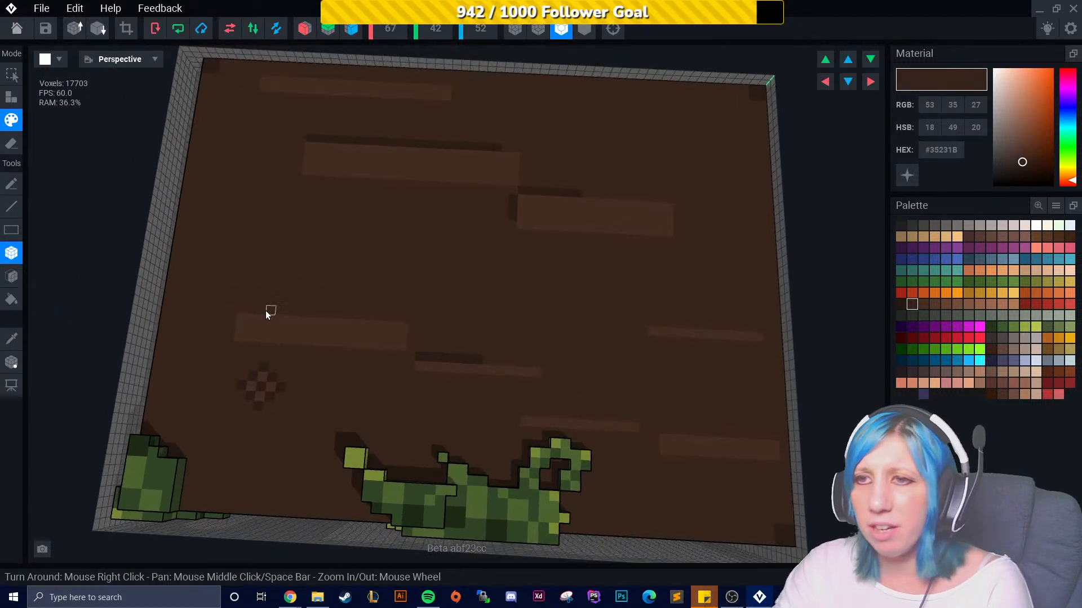
{"action": "left_click_drag", "start_coordinate": [258, 314], "coordinate": [322, 307]}
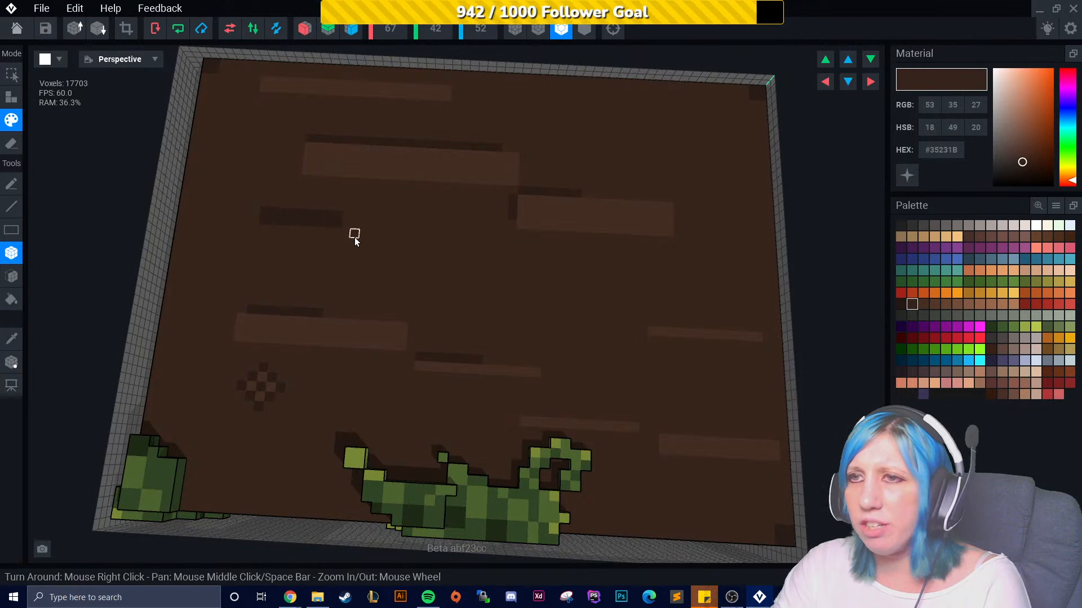
{"action": "left_click_drag", "start_coordinate": [345, 235], "coordinate": [438, 253]}
{"action": "middle_click_drag", "start_coordinate": [438, 252], "coordinate": [443, 293]}
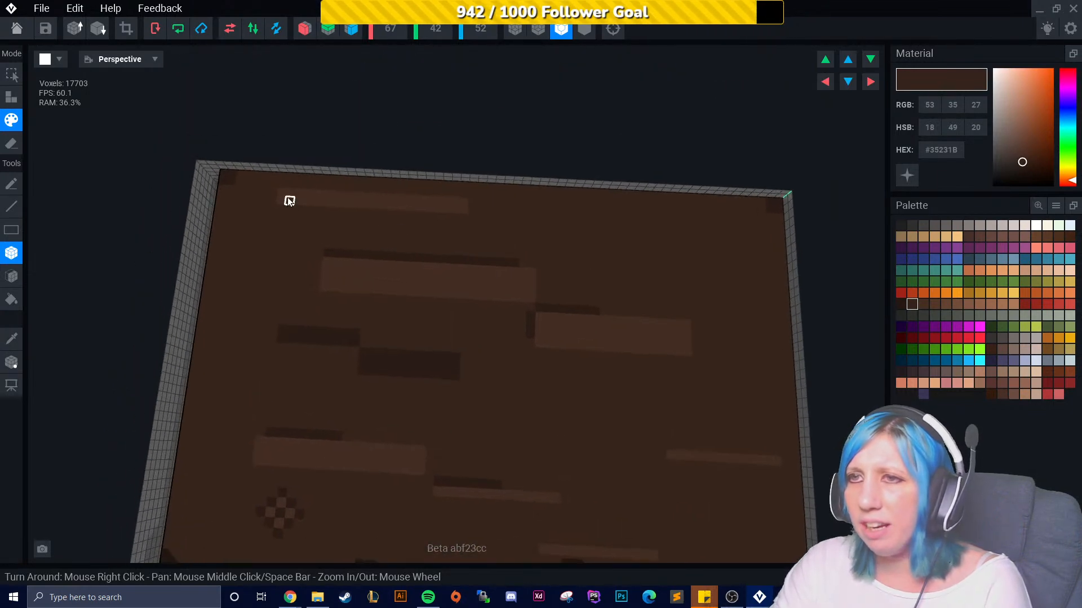
- Paint further dark #35231B grain strokes near the foliage-covered front of the tabletop
{"action": "right_click_drag", "start_coordinate": [358, 188], "coordinate": [483, 328]}
{"action": "left_click_drag", "start_coordinate": [397, 301], "coordinate": [489, 313]}
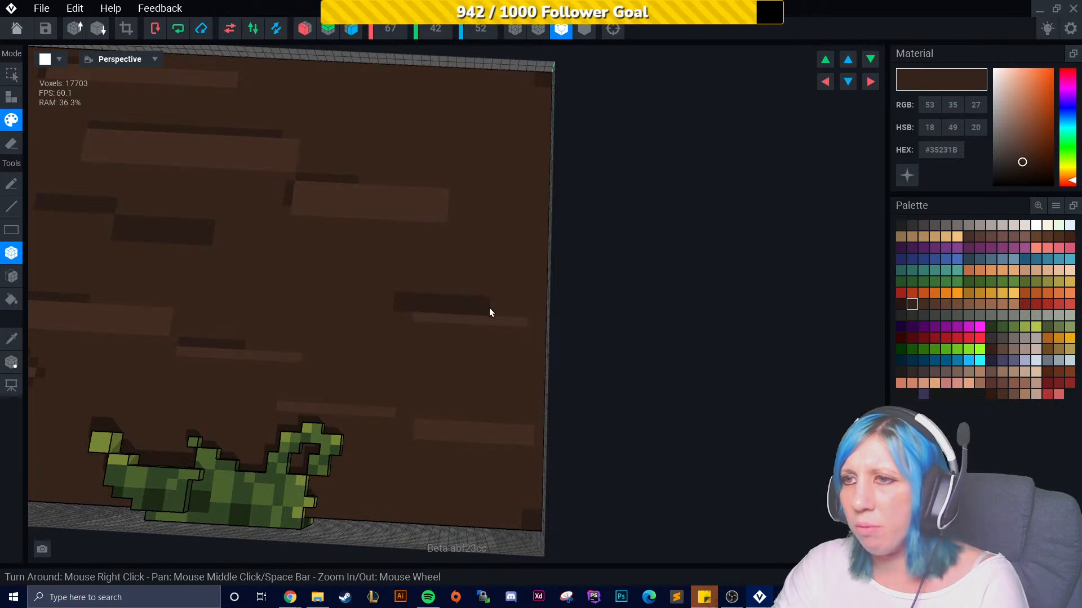
{"action": "left_click_drag", "start_coordinate": [427, 412], "coordinate": [512, 414]}
{"action": "left_click_drag", "start_coordinate": [332, 398], "coordinate": [375, 400]}
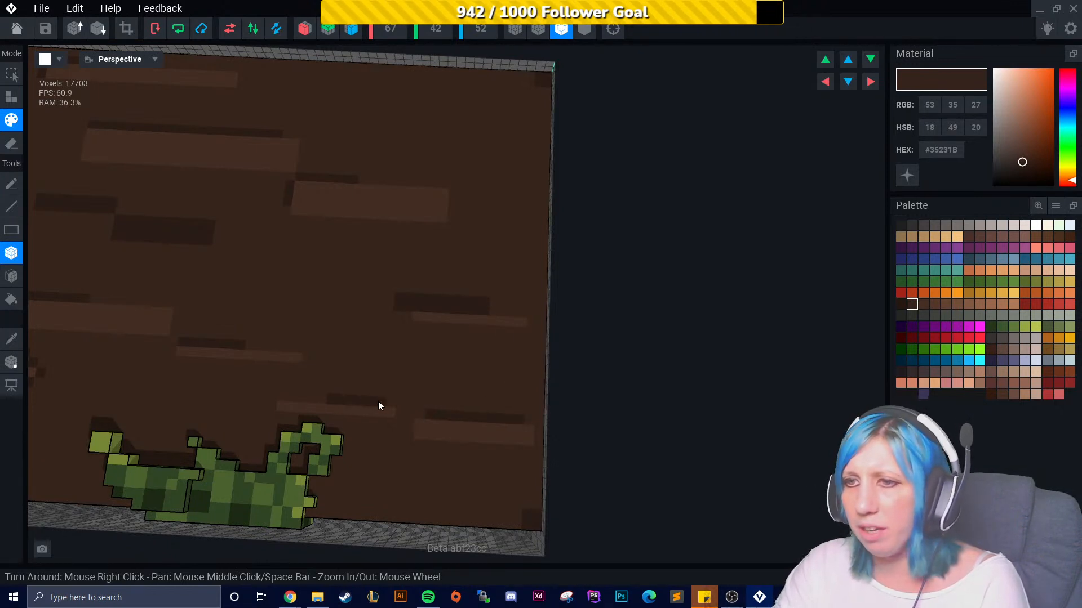
{"action": "middle_click_drag", "start_coordinate": [375, 400], "coordinate": [438, 385]}
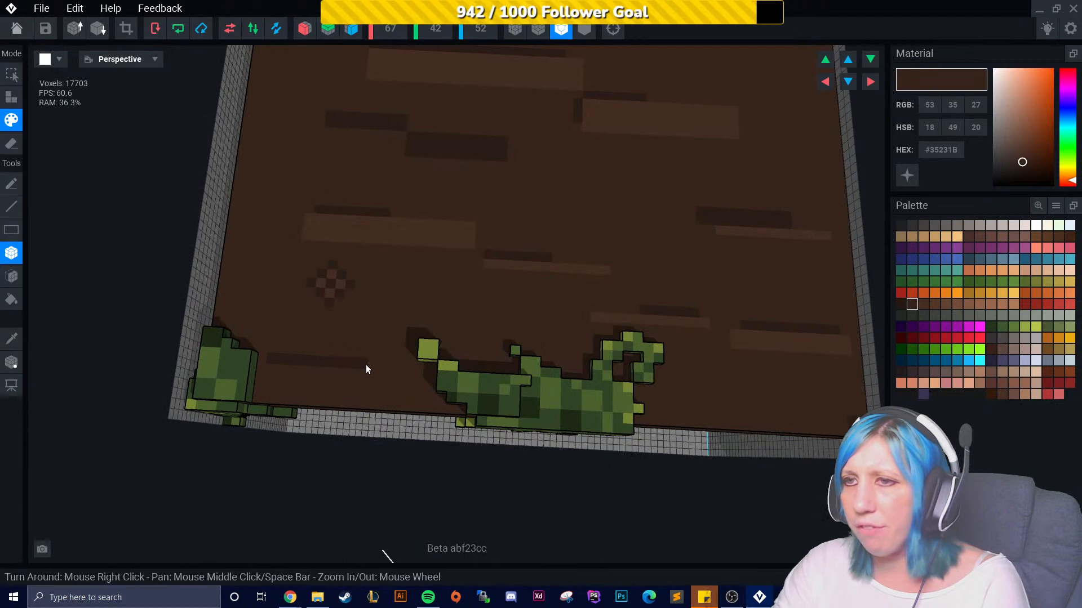
{"action": "scroll", "coordinate": [362, 367], "scroll_direction": "up", "scroll_amount": 6}
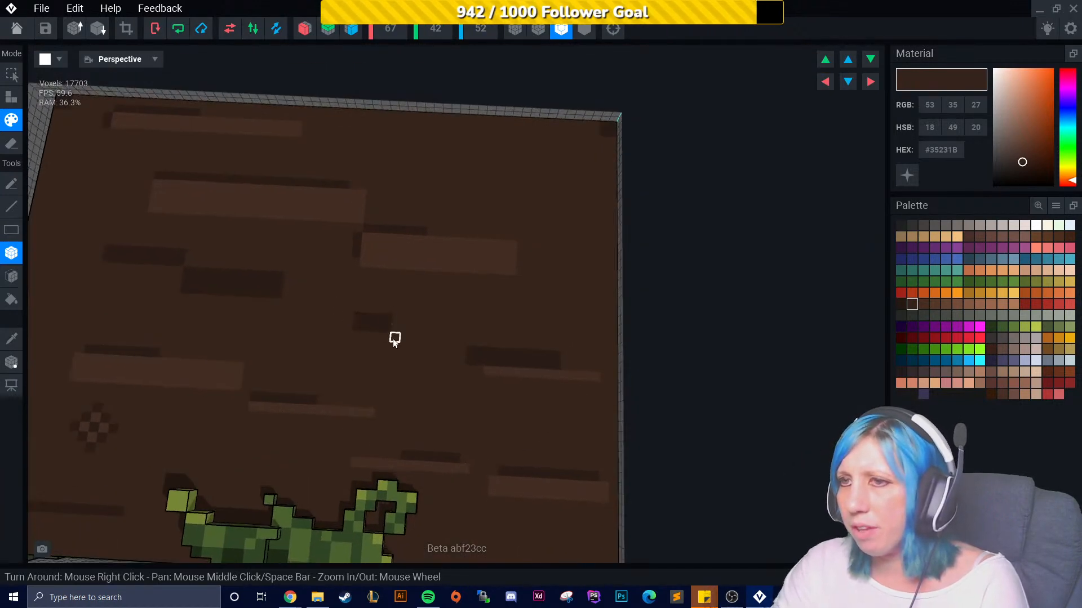
- Dab lighter #54382A and #634332 wood spots onto the tabletop near the back and right side
{"action": "left_click", "coordinate": [935, 305]}
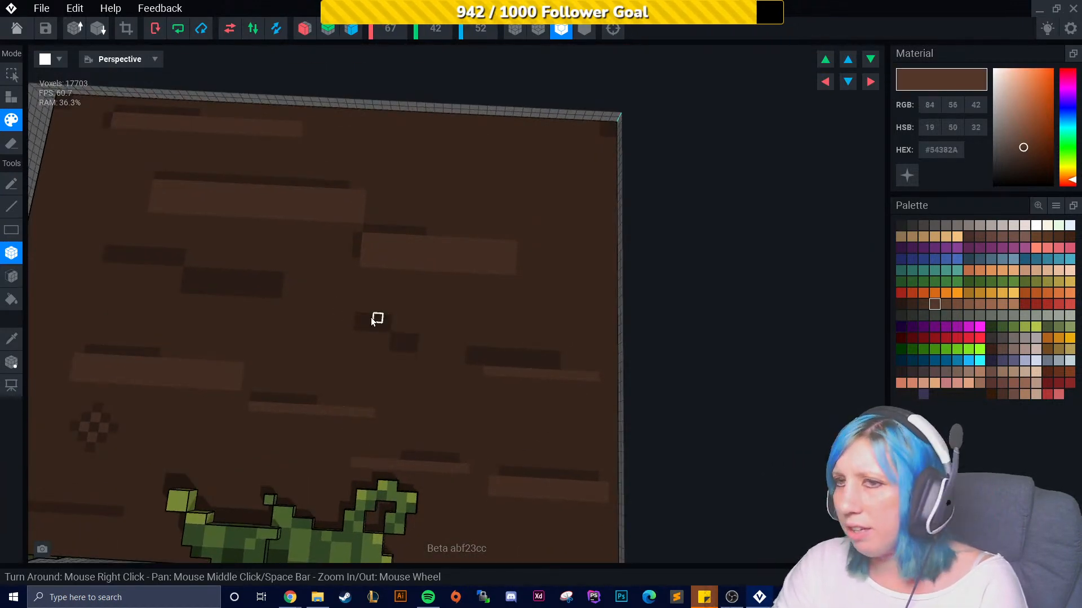
{"action": "left_click_drag", "start_coordinate": [191, 269], "coordinate": [227, 266]}
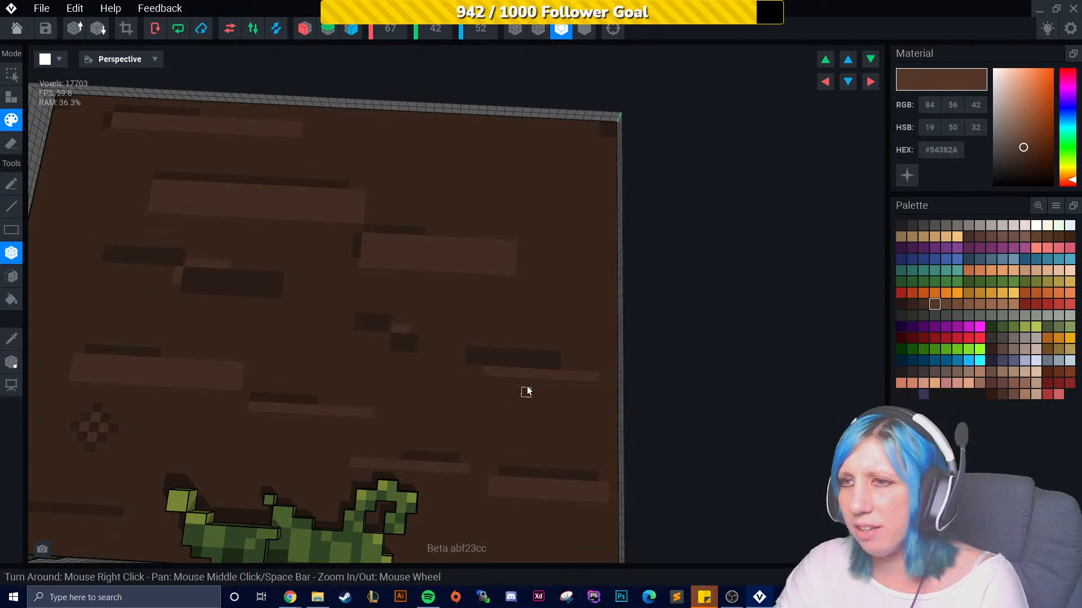
{"action": "left_click", "coordinate": [565, 184]}
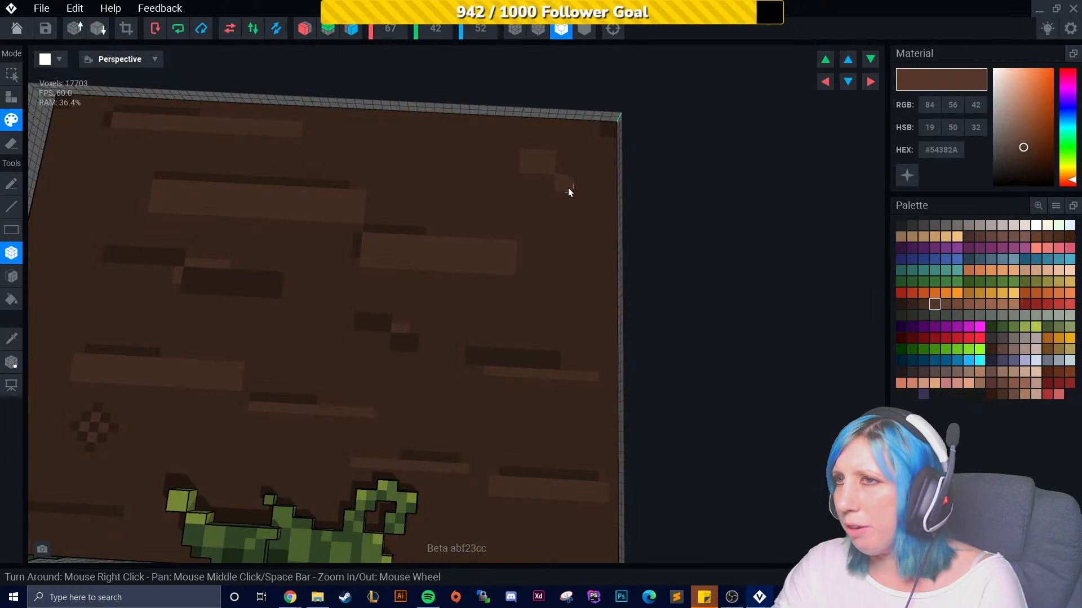
{"action": "left_click", "coordinate": [948, 303]}
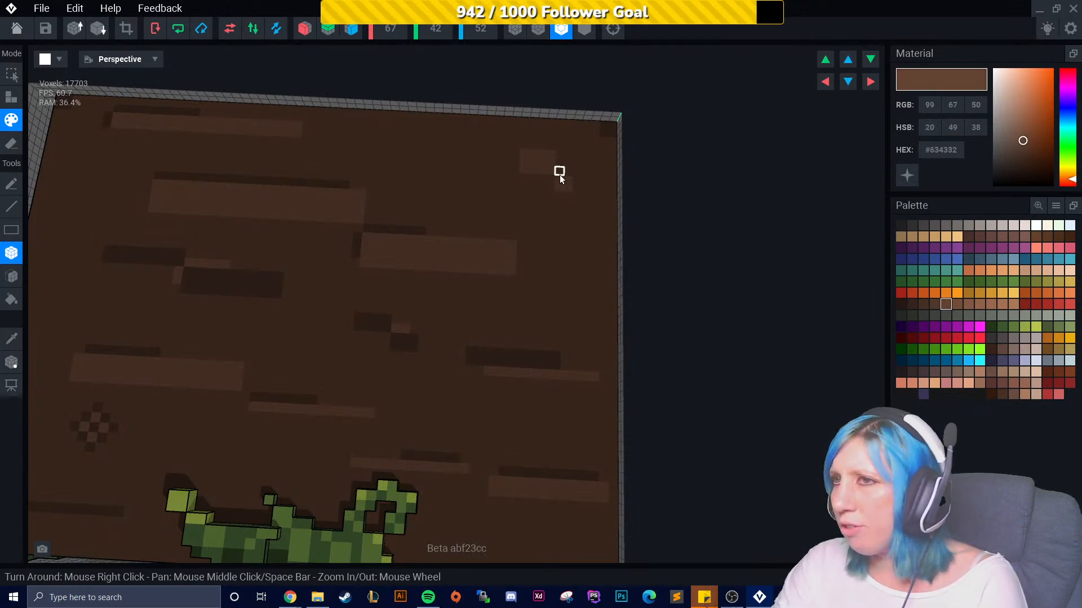
{"action": "left_click", "coordinate": [583, 387]}
{"action": "scroll", "coordinate": [331, 414], "scroll_direction": "down", "scroll_amount": 3}
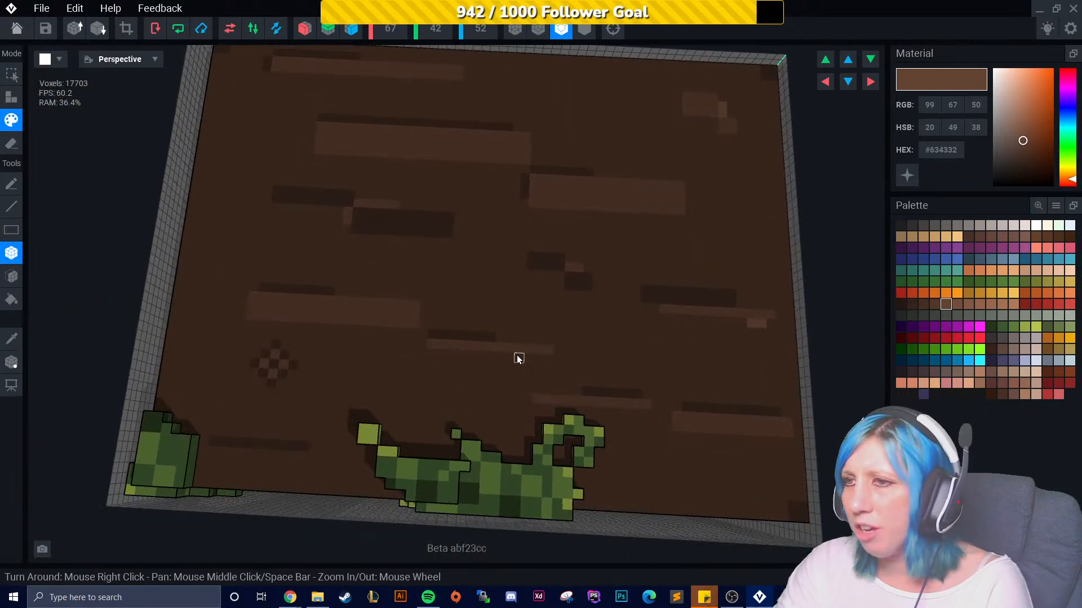
- Orbit around the whole table to examine the painted tabletop and foliage from several angles
{"action": "scroll", "coordinate": [529, 399], "scroll_direction": "down", "scroll_amount": 4}
{"action": "right_click_drag", "start_coordinate": [528, 399], "coordinate": [614, 473]}
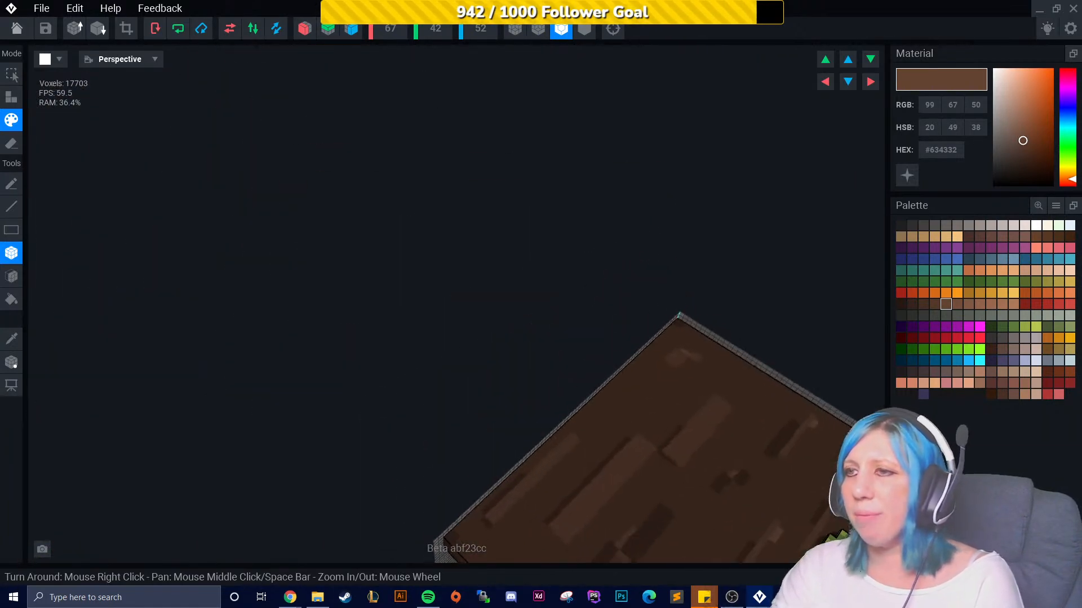
{"action": "middle_click_drag", "start_coordinate": [614, 473], "coordinate": [564, 431]}
{"action": "scroll", "coordinate": [563, 431], "scroll_direction": "up", "scroll_amount": 3}
{"action": "mouse_move", "coordinate": [466, 374]}
{"action": "right_mouse_down"}
{"action": "mouse_move", "coordinate": [483, 416]}
{"action": "mouse_move", "coordinate": [475, 362]}
{"action": "right_mouse_up"}
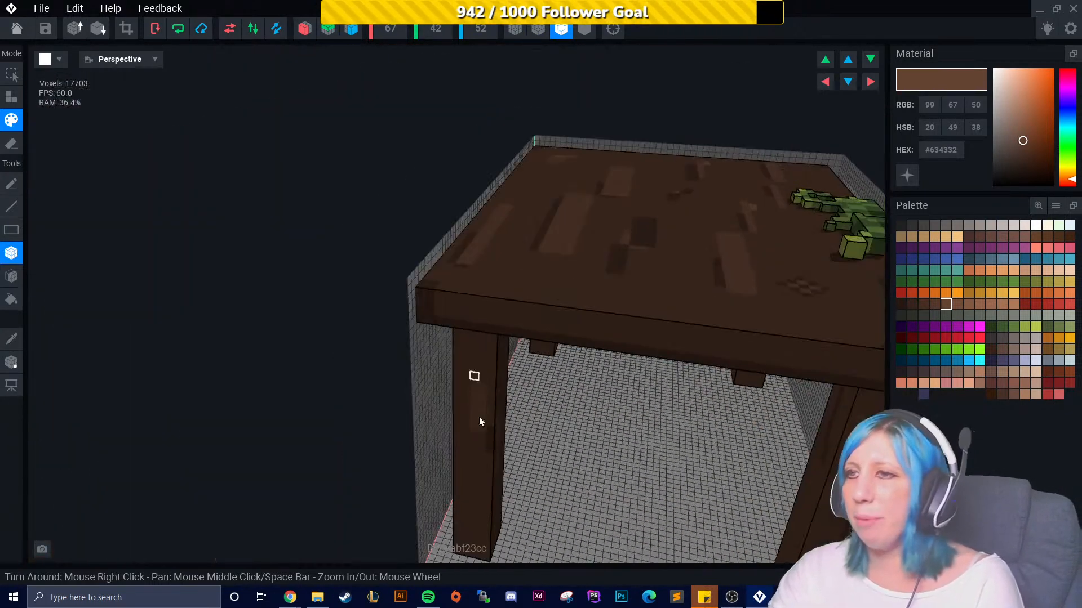
{"action": "left_click_drag", "start_coordinate": [568, 321], "coordinate": [649, 332]}
{"action": "mouse_move", "coordinate": [739, 348]}
{"action": "right_mouse_down"}
{"action": "mouse_move", "coordinate": [620, 282]}
{"action": "mouse_move", "coordinate": [542, 219]}
{"action": "mouse_move", "coordinate": [517, 281]}
{"action": "mouse_move", "coordinate": [525, 334]}
{"action": "mouse_move", "coordinate": [438, 264]}
{"action": "right_mouse_up"}
{"action": "scroll", "coordinate": [542, 220], "scroll_direction": "down", "scroll_amount": 3}
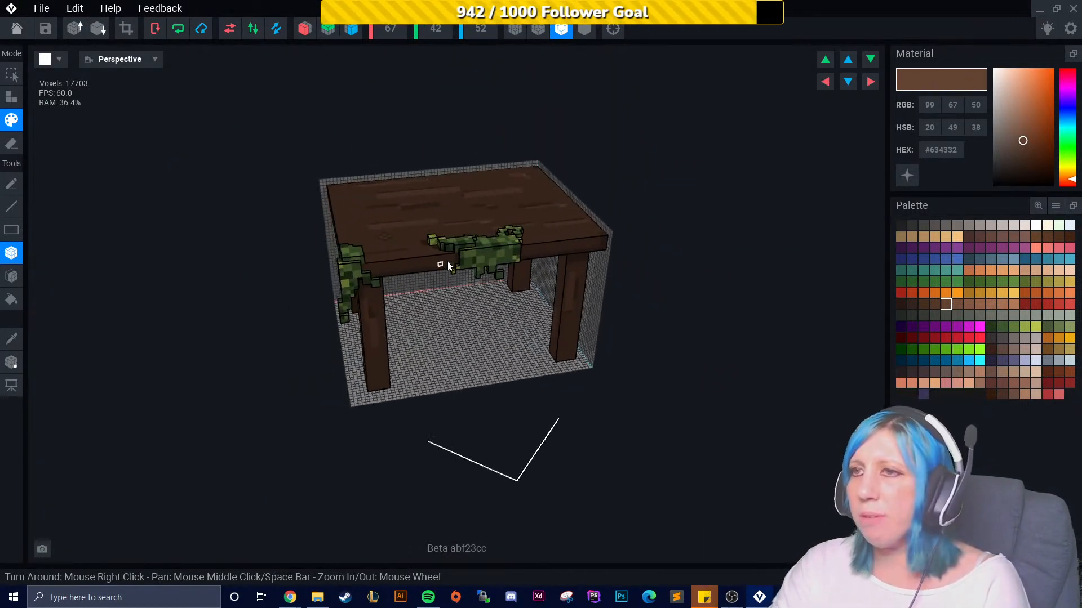
{"action": "middle_click_drag", "start_coordinate": [473, 298], "coordinate": [416, 272]}
{"action": "scroll", "coordinate": [416, 272], "scroll_direction": "up", "scroll_amount": 1}
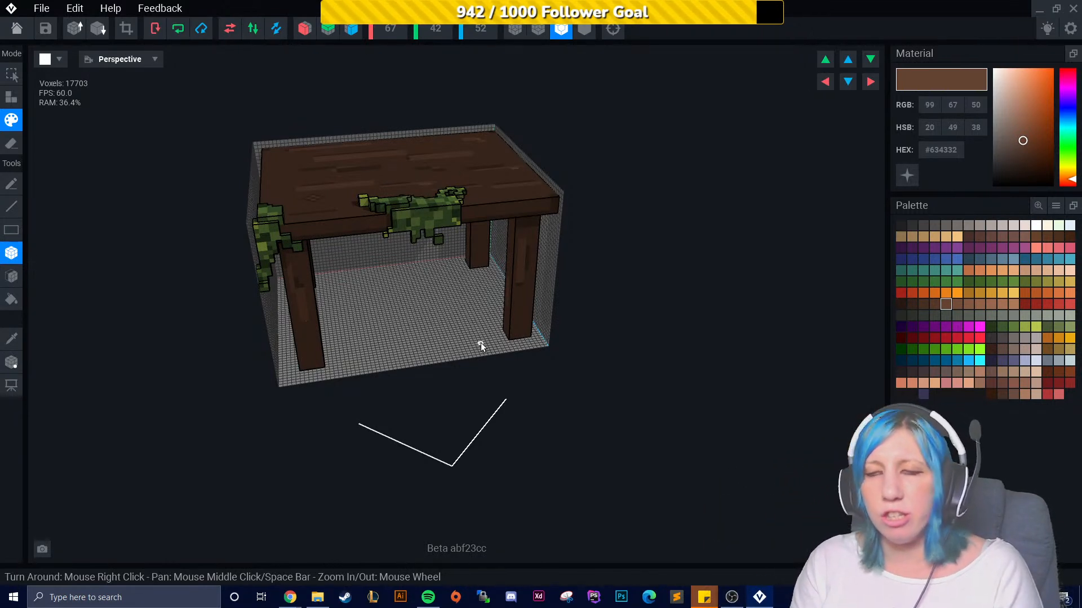
- Trim the volume's bounding box to fit the table's voxels
{"action": "left_click", "coordinate": [129, 29]}
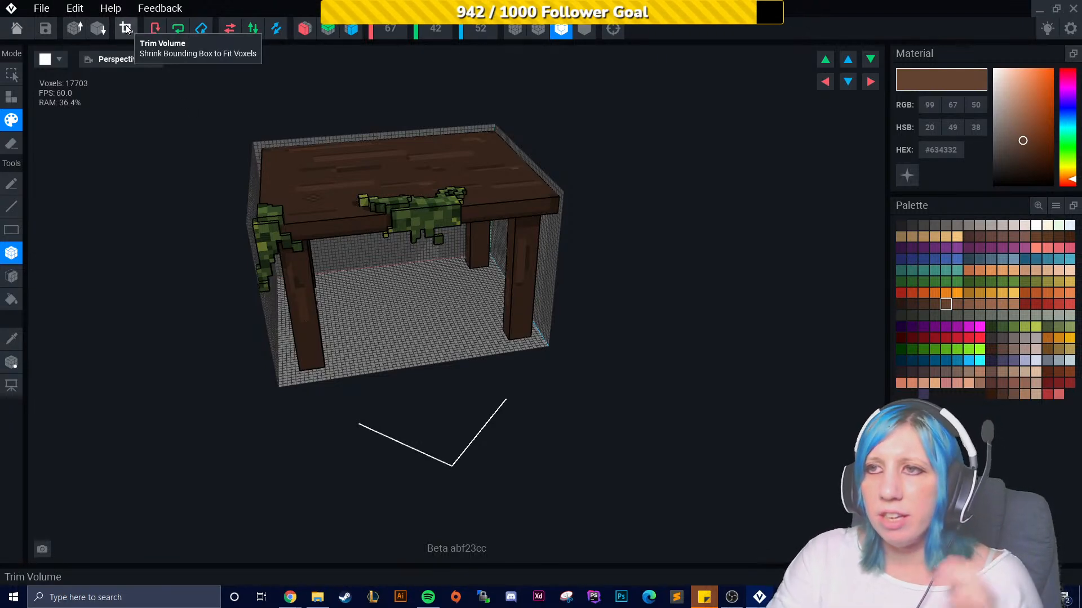
{"action": "right_click_drag", "start_coordinate": [316, 211], "coordinate": [354, 227]}
{"action": "right_click_drag", "start_coordinate": [304, 413], "coordinate": [336, 424]}
{"action": "middle_click_drag", "start_coordinate": [335, 424], "coordinate": [508, 387]}
{"action": "right_click_drag", "start_coordinate": [508, 387], "coordinate": [507, 391]}
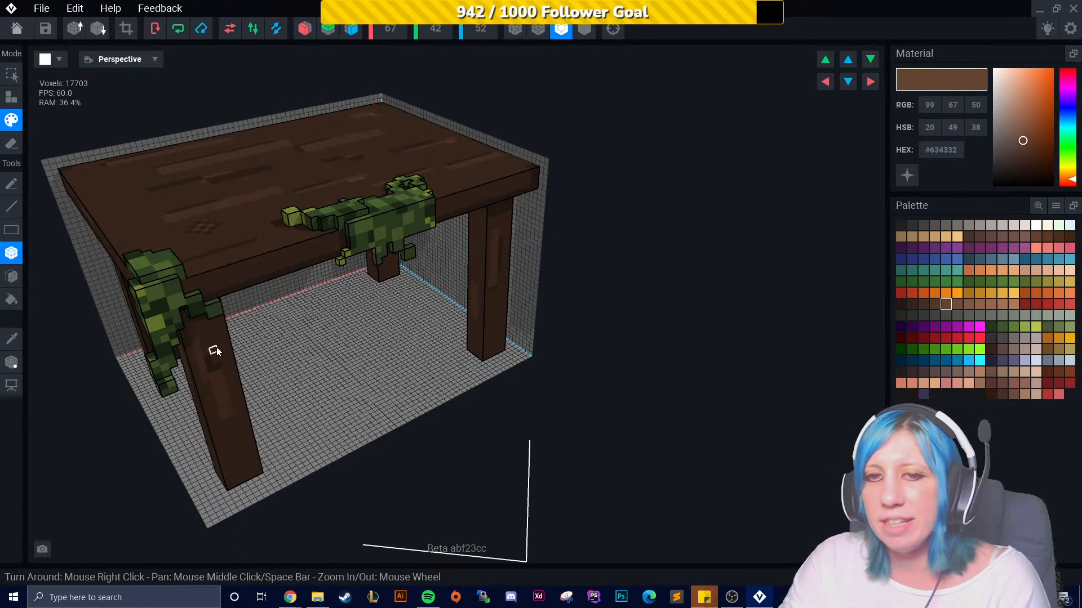
{"action": "right_click_drag", "start_coordinate": [305, 357], "coordinate": [193, 280]}
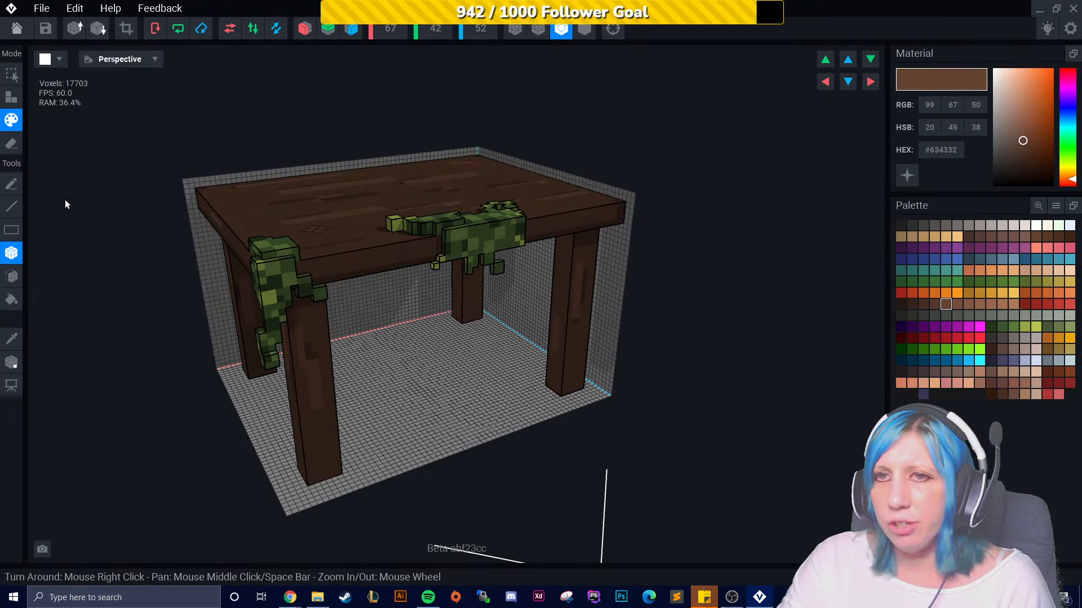
- Move the table's pivot point down to the centre of the floor beneath the table with the Pivot tool
{"action": "left_click", "coordinate": [12, 361]}
{"action": "right_click_drag", "start_coordinate": [39, 357], "coordinate": [729, 161]}
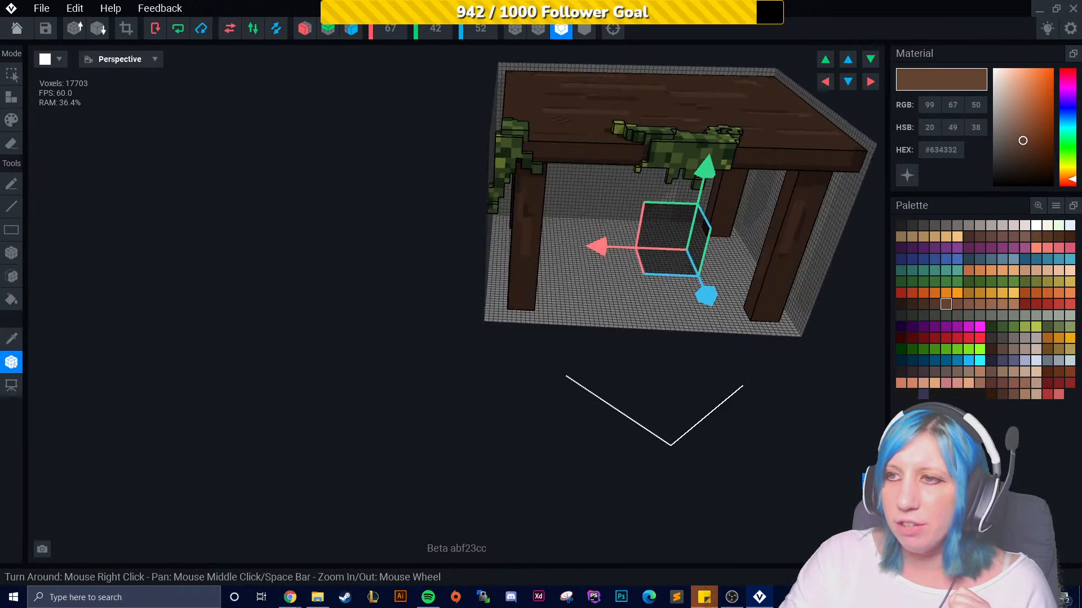
{"action": "middle_click_drag", "start_coordinate": [656, 239], "coordinate": [504, 289]}
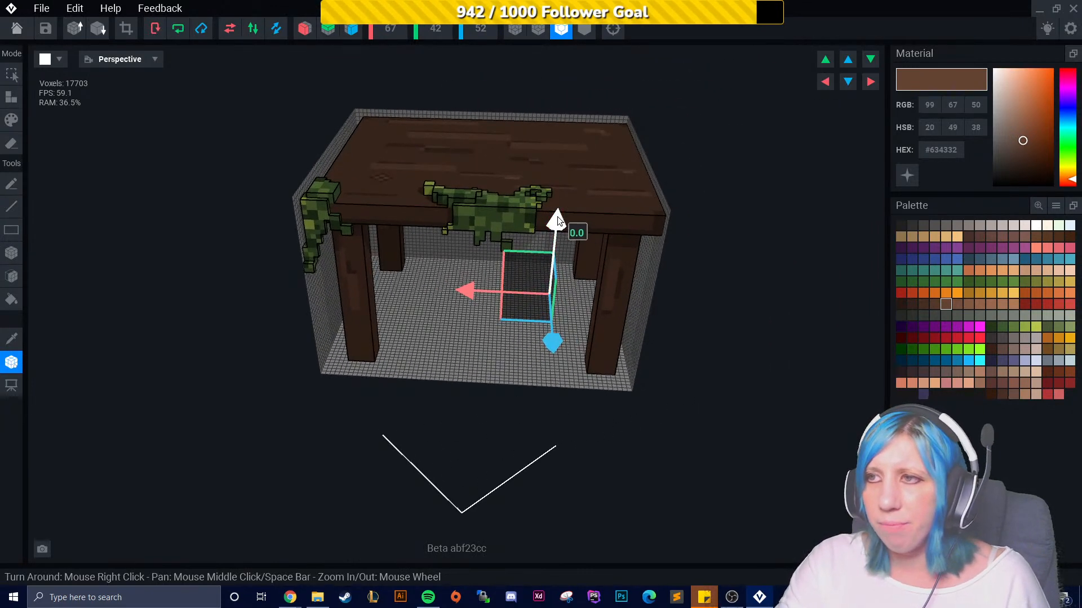
{"action": "right_click_drag", "start_coordinate": [557, 219], "coordinate": [605, 268]}
{"action": "right_click_drag", "start_coordinate": [606, 224], "coordinate": [491, 283]}
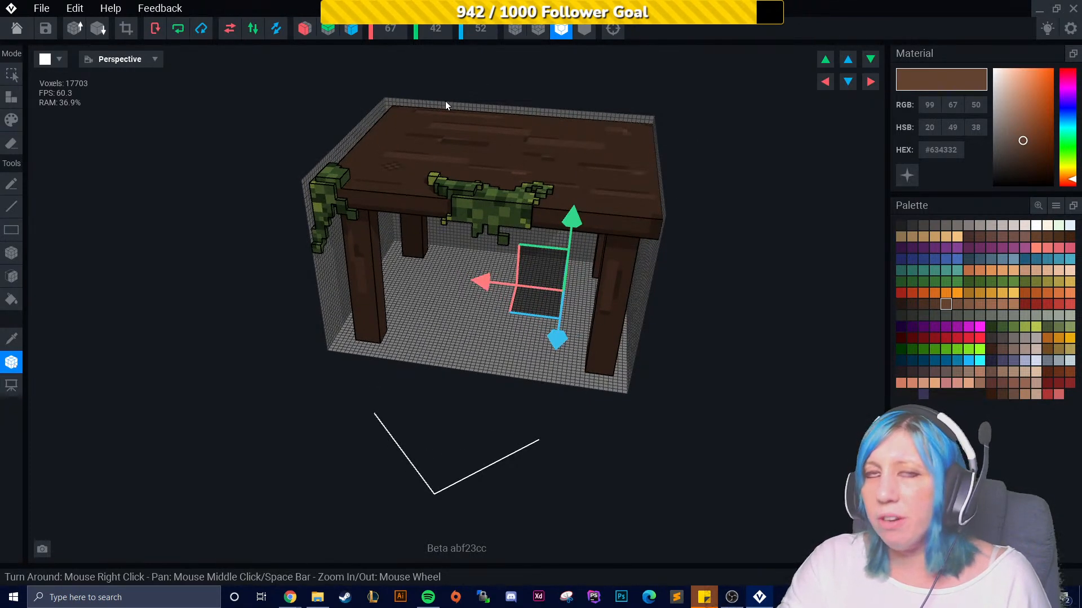
{"action": "right_click_drag", "start_coordinate": [491, 288], "coordinate": [455, 313]}
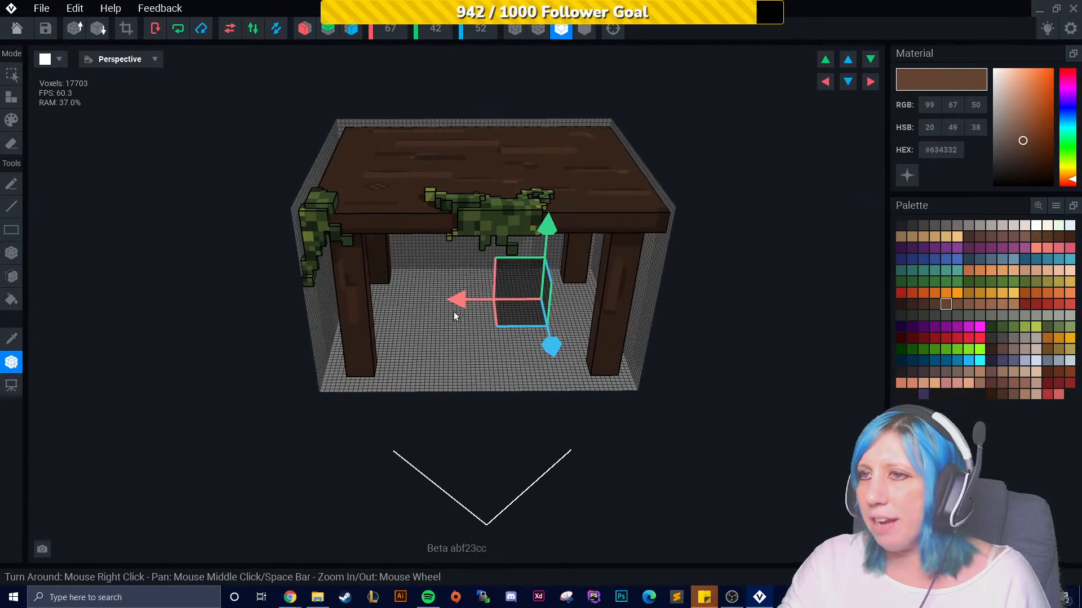
{"action": "scroll", "coordinate": [455, 313], "scroll_direction": "up", "scroll_amount": 3}
{"action": "scroll", "coordinate": [455, 313], "scroll_direction": "up", "scroll_amount": 2}
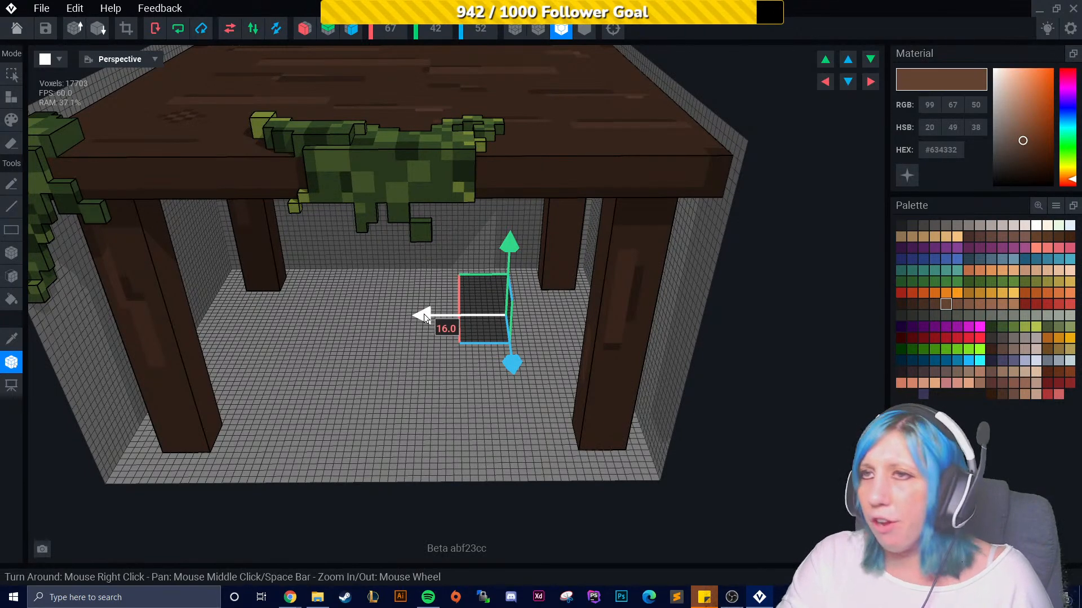
{"action": "left_click_drag", "start_coordinate": [423, 318], "coordinate": [320, 313]}
{"action": "right_click_drag", "start_coordinate": [449, 312], "coordinate": [487, 308]}
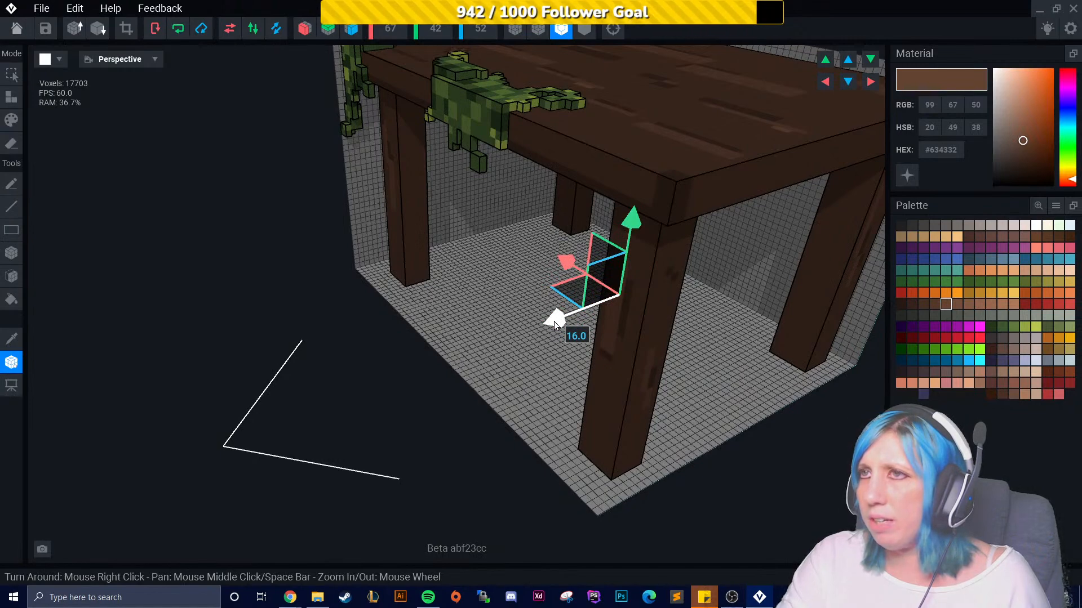
{"action": "left_click_drag", "start_coordinate": [555, 324], "coordinate": [502, 336]}
{"action": "right_click_drag", "start_coordinate": [502, 333], "coordinate": [461, 379]}
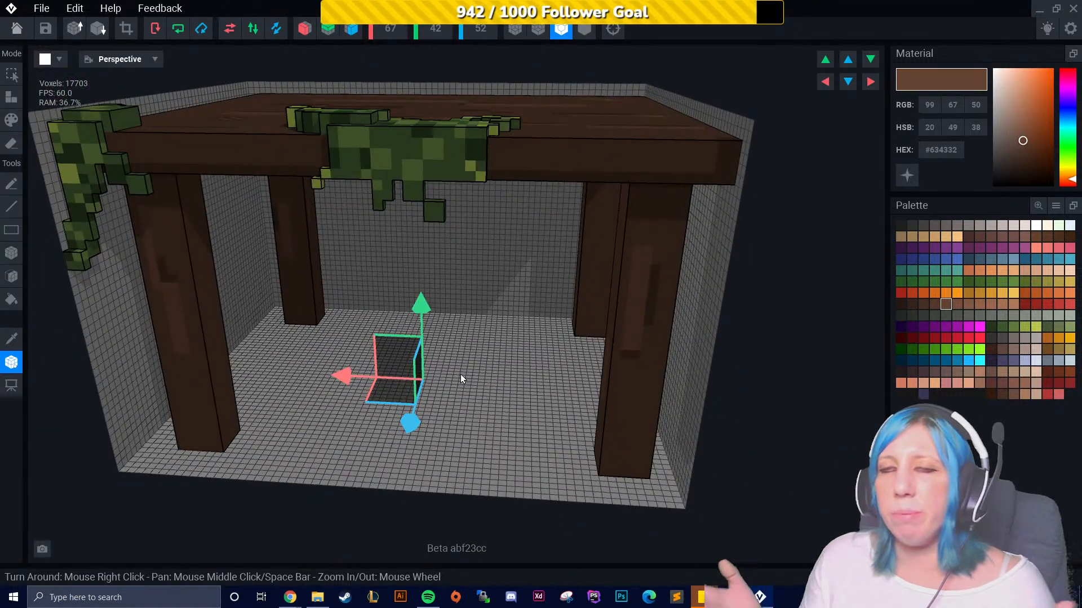
{"action": "right_click_drag", "start_coordinate": [645, 257], "coordinate": [430, 419]}
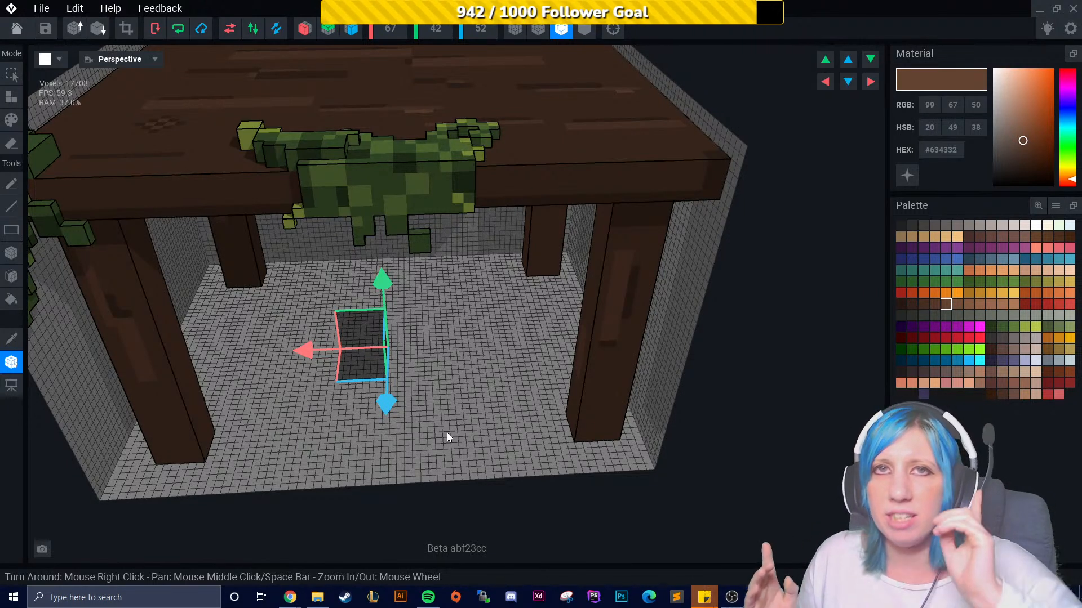
{"action": "mouse_move", "coordinate": [455, 411]}
{"action": "right_mouse_down"}
{"action": "mouse_move", "coordinate": [617, 268]}
{"action": "mouse_move", "coordinate": [591, 270]}
{"action": "mouse_move", "coordinate": [436, 404]}
{"action": "right_mouse_up"}
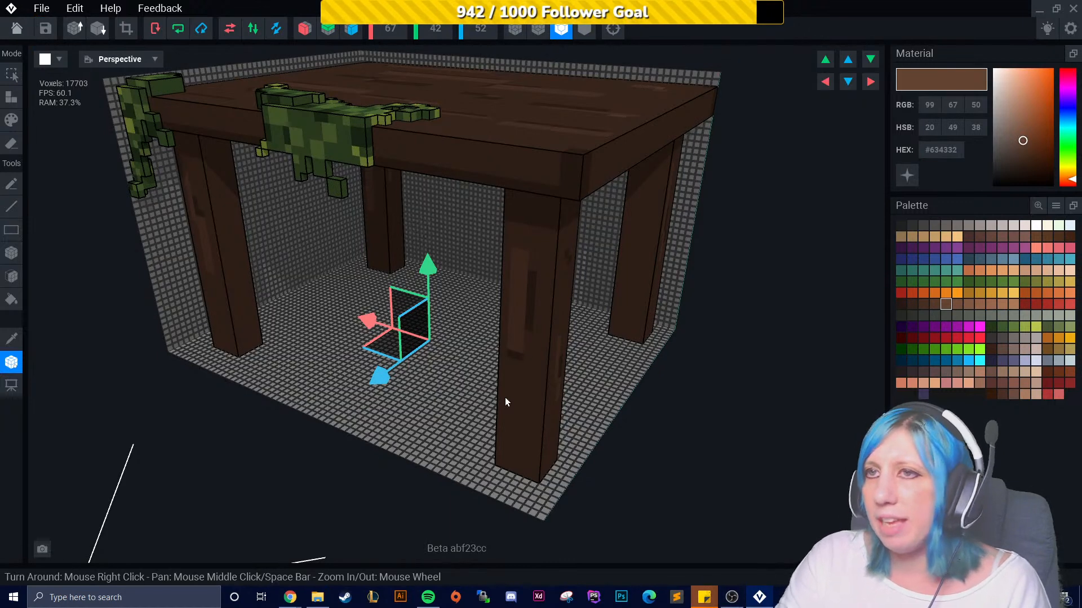
- Save the changes to table.vxm and close it to return to the home screen
{"action": "scroll", "coordinate": [190, 287], "scroll_direction": "up", "scroll_amount": 3}
{"action": "left_click", "coordinate": [17, 28]}
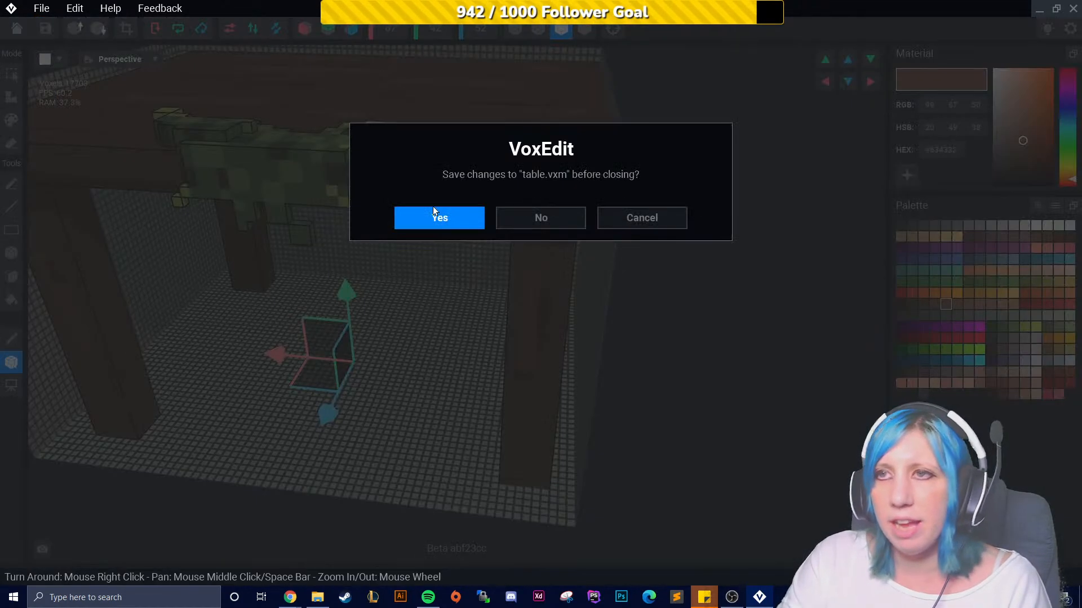
{"action": "left_click", "coordinate": [467, 219]}
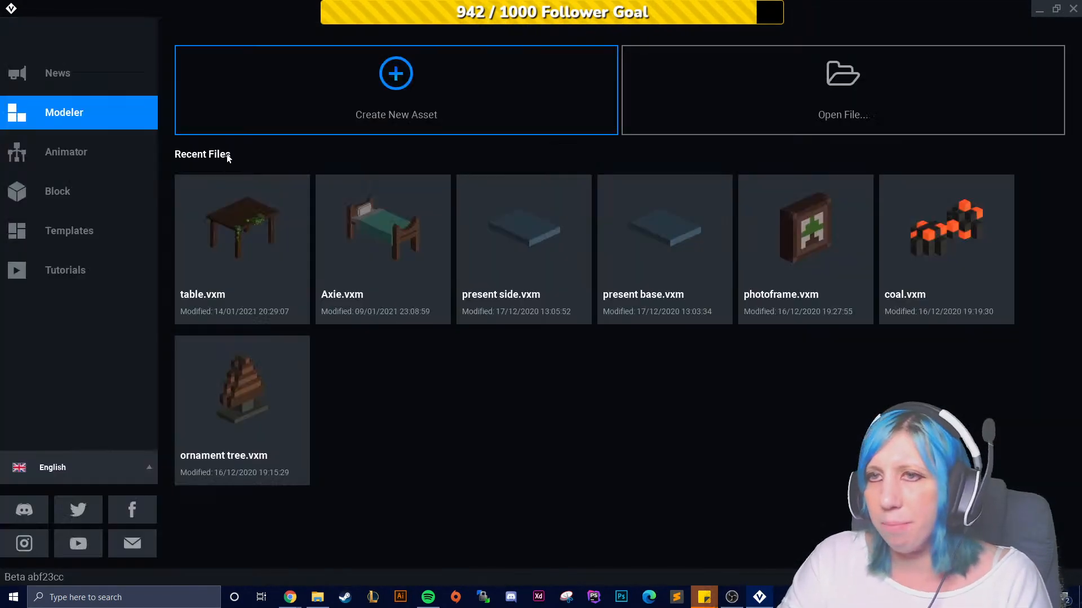
- Start a new Animator rig in the VoxEdit Sandbox folder and name it table finish1
{"action": "left_click", "coordinate": [101, 151]}
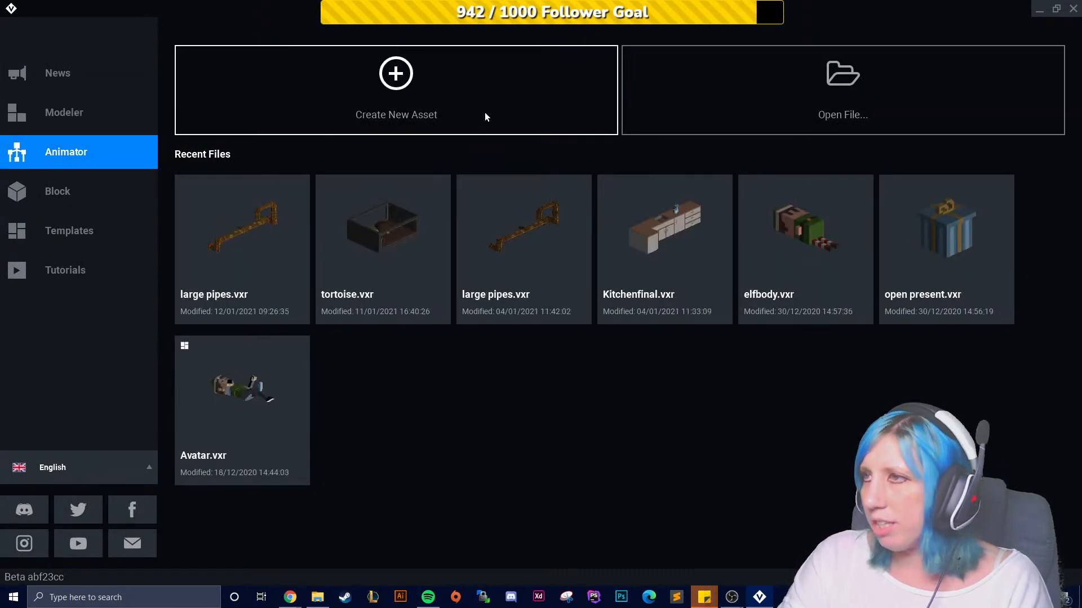
{"action": "left_click", "coordinate": [428, 107]}
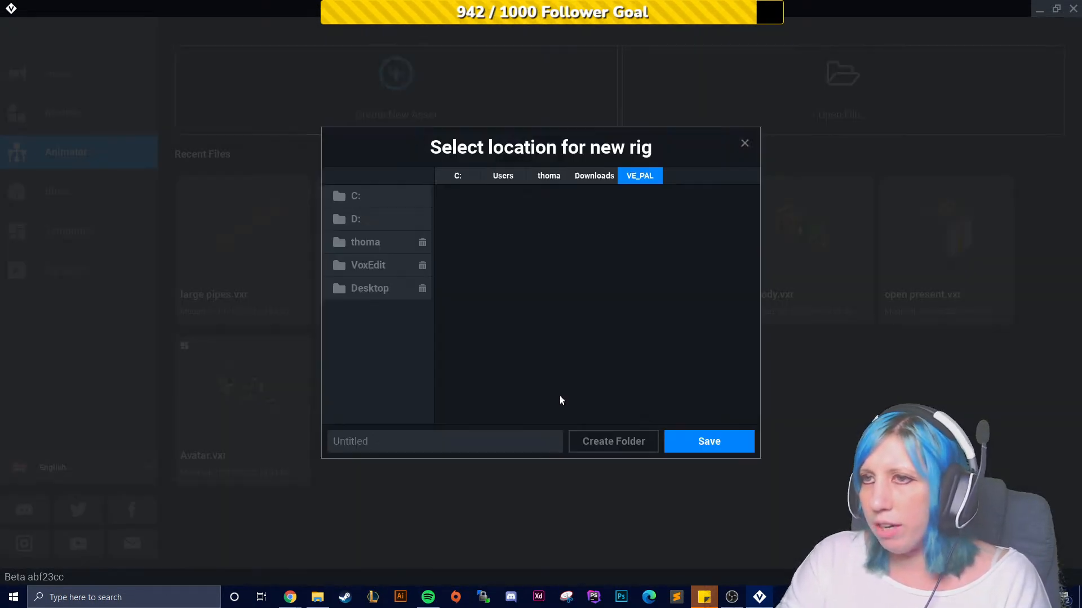
{"action": "left_click", "coordinate": [388, 245]}
{"action": "left_click", "coordinate": [388, 264]}
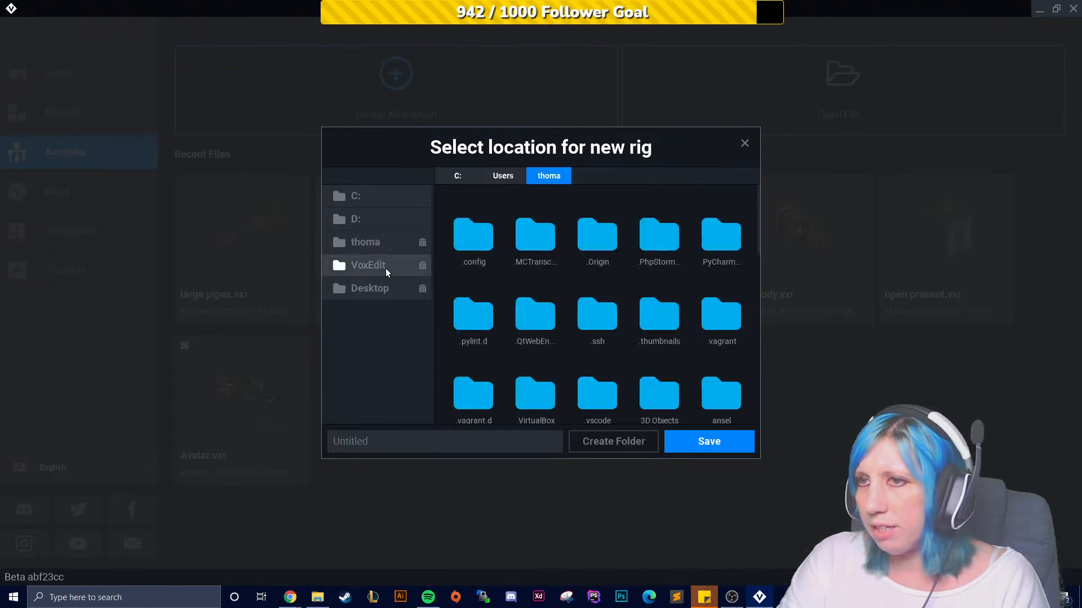
{"action": "left_click", "coordinate": [483, 316]}
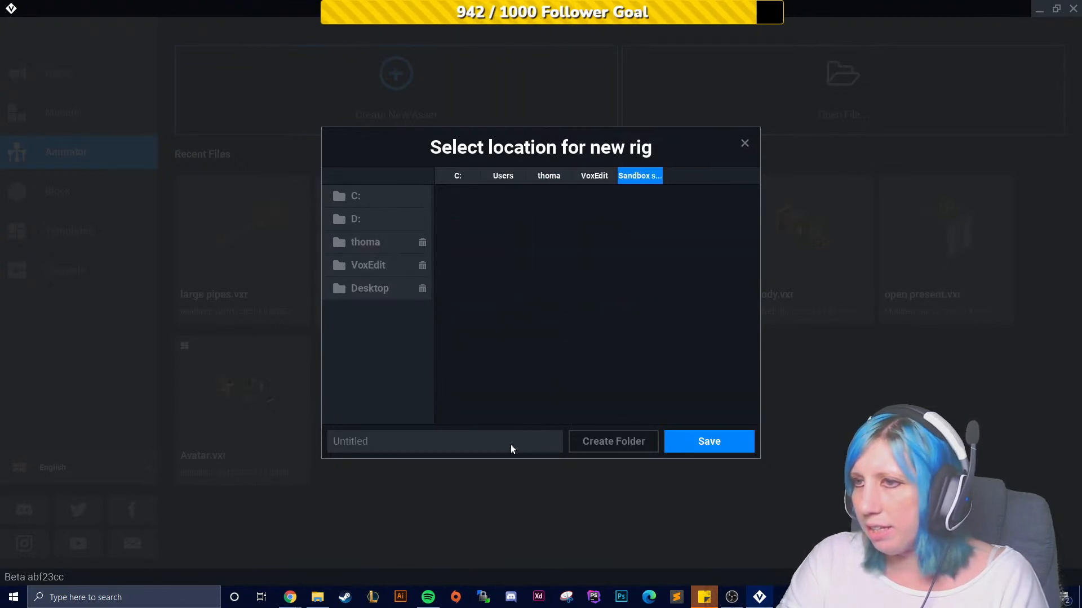
{"action": "left_click", "coordinate": [481, 440]}
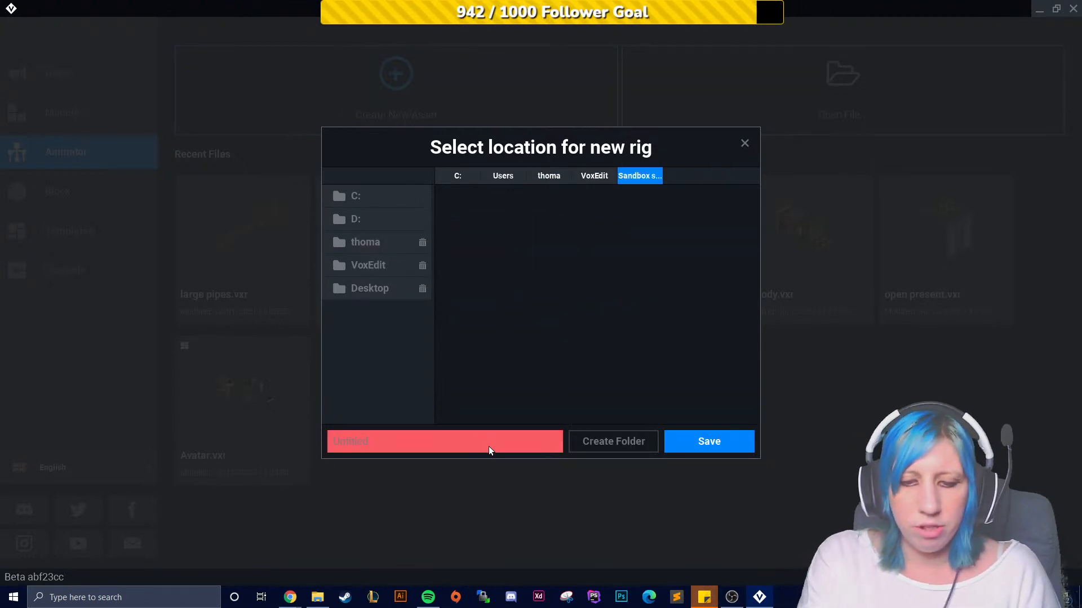
{"action": "type", "text": "table finish1"}
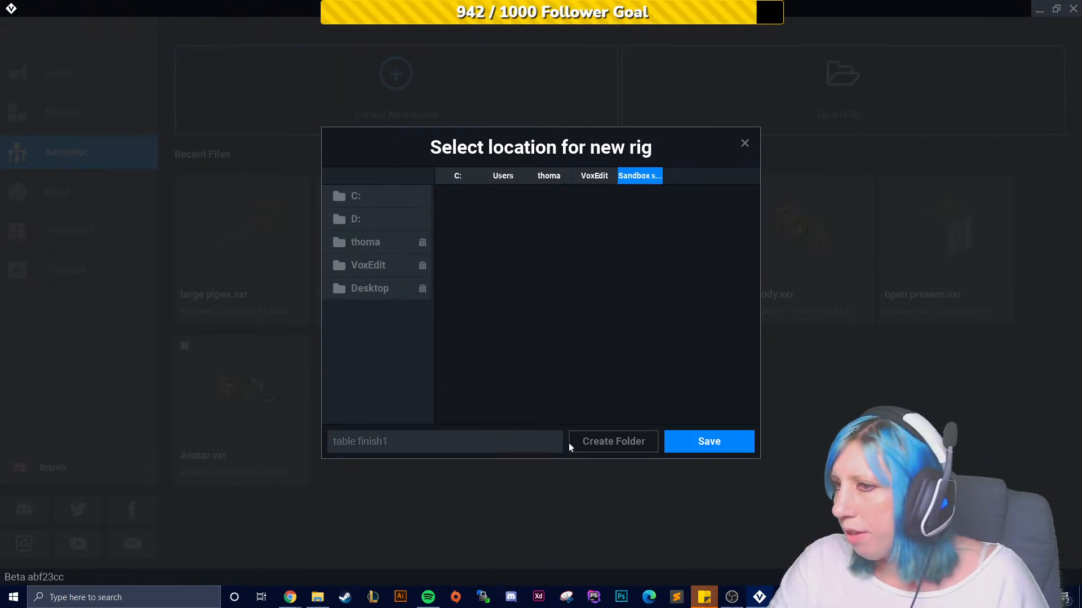
- Create a folder named table1 inside the Sandbox folder, open it, and save the new rig there
{"action": "left_click", "coordinate": [590, 440]}
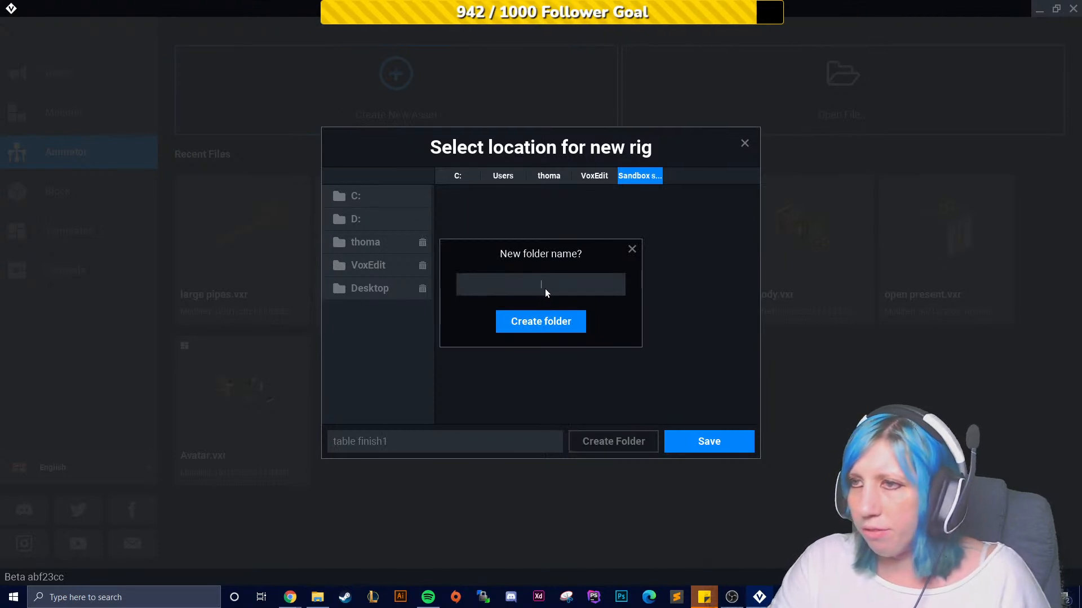
{"action": "type", "text": "fin"}
{"action": "key", "text": "BackSpace"}
{"action": "key", "text": "BackSpace"}
{"action": "key", "text": "BackSpace"}
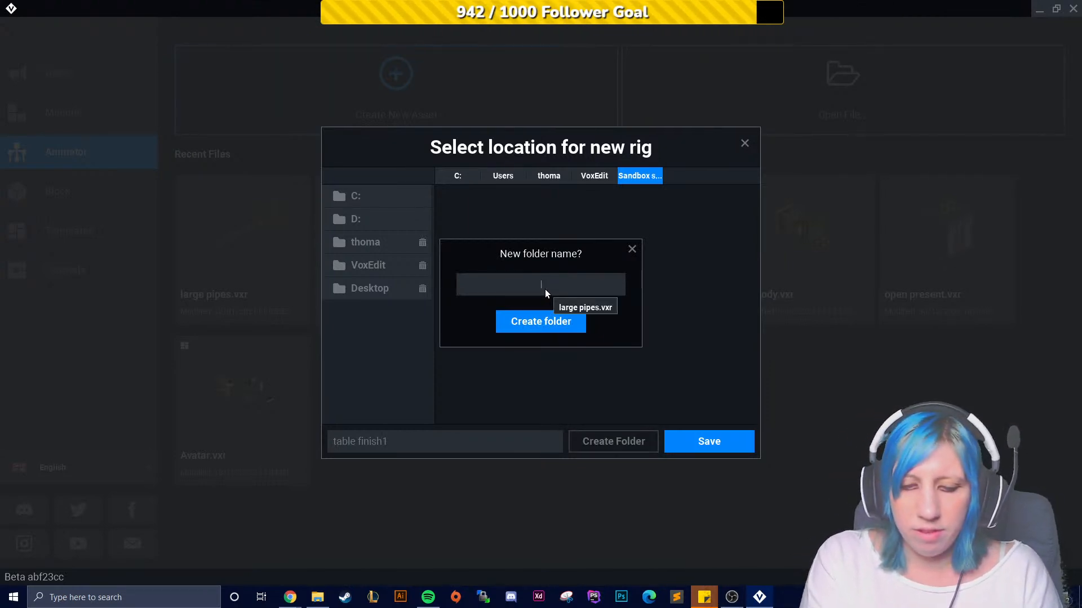
{"action": "type", "text": "table1"}
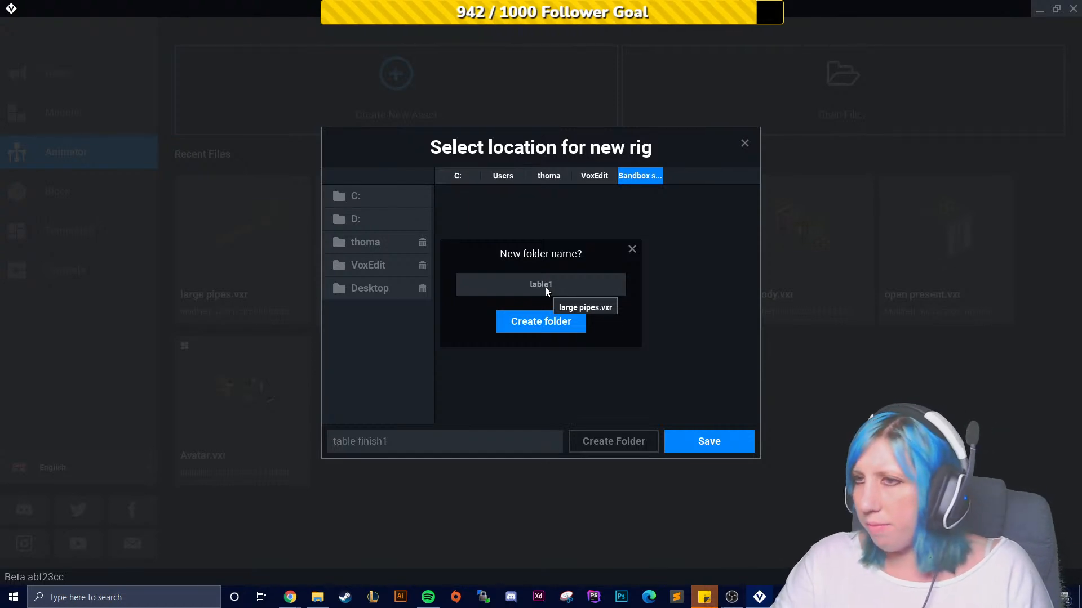
{"action": "left_click", "coordinate": [549, 329]}
{"action": "double_click", "coordinate": [472, 248]}
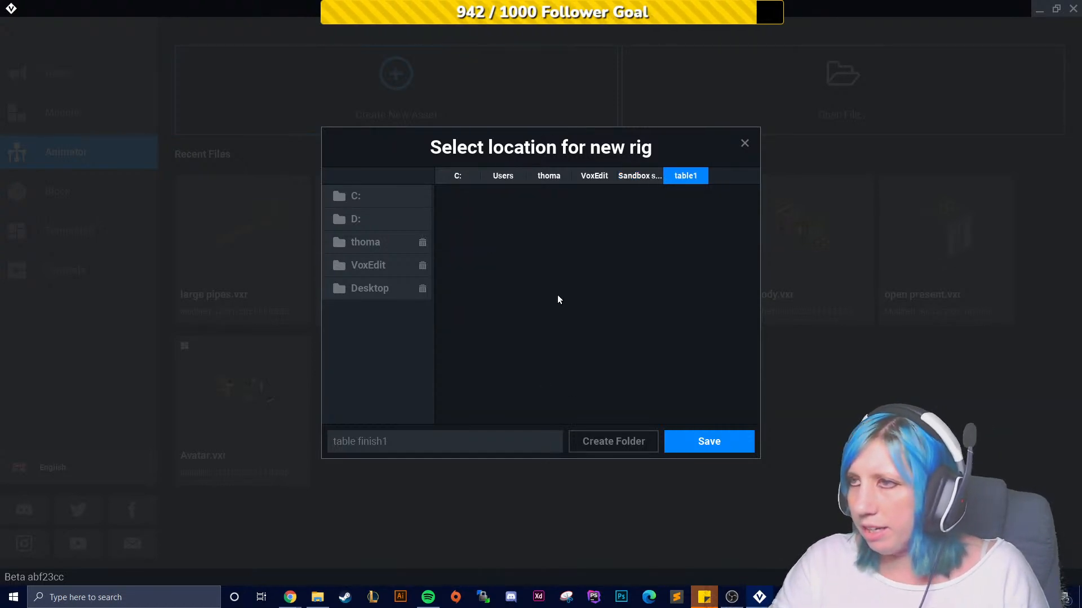
{"action": "left_click", "coordinate": [712, 442]}
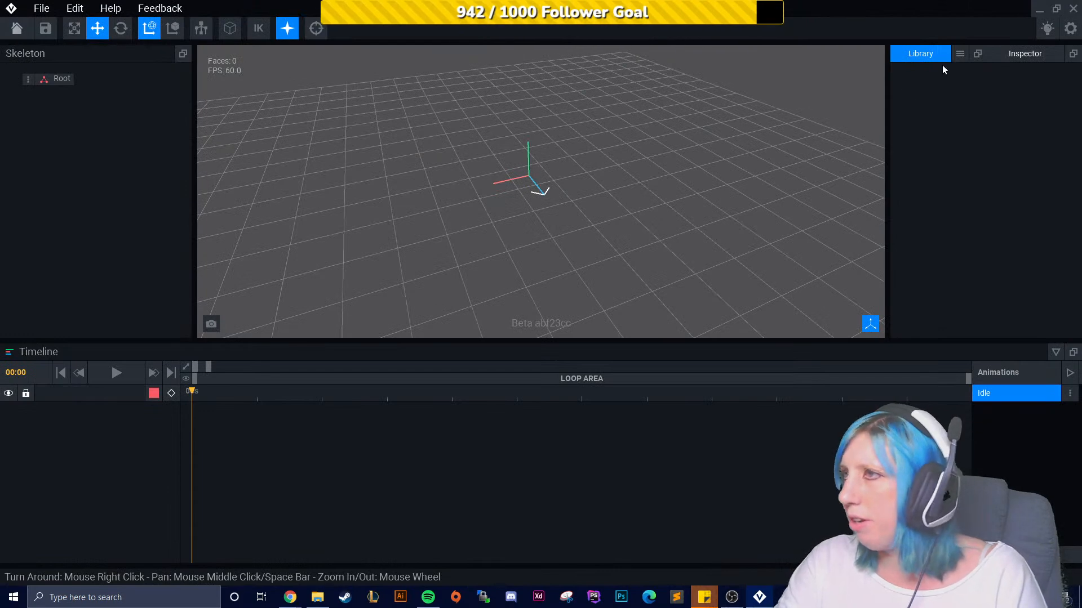
- Add a child node named control node under Root in the skeleton
{"action": "right_click_drag", "start_coordinate": [445, 180], "coordinate": [377, 176]}
{"action": "scroll", "coordinate": [509, 156], "scroll_direction": "up", "scroll_amount": 3}
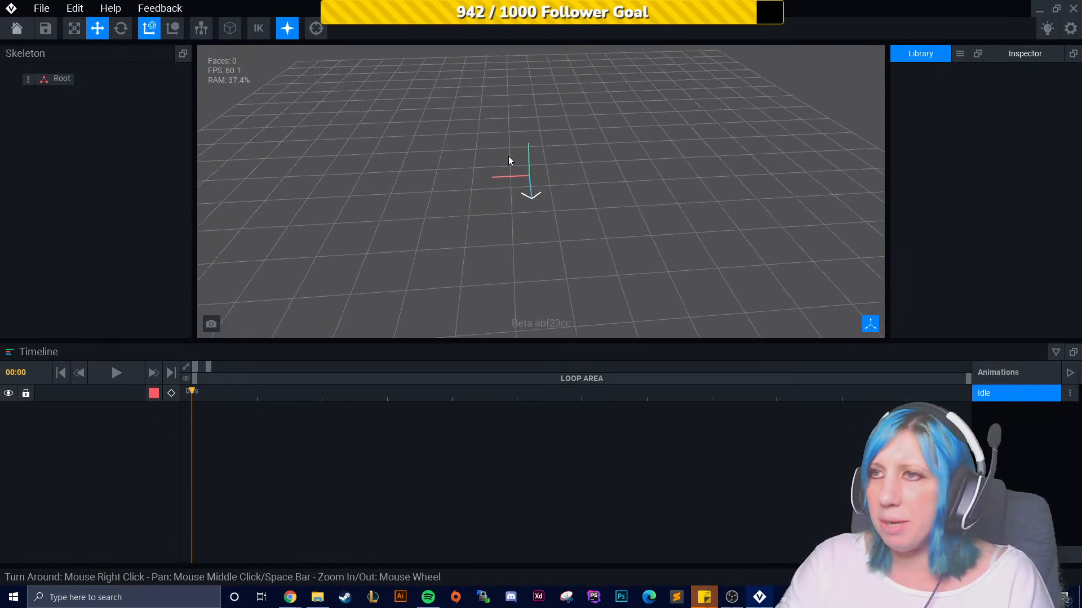
{"action": "right_click_drag", "start_coordinate": [516, 162], "coordinate": [546, 204]}
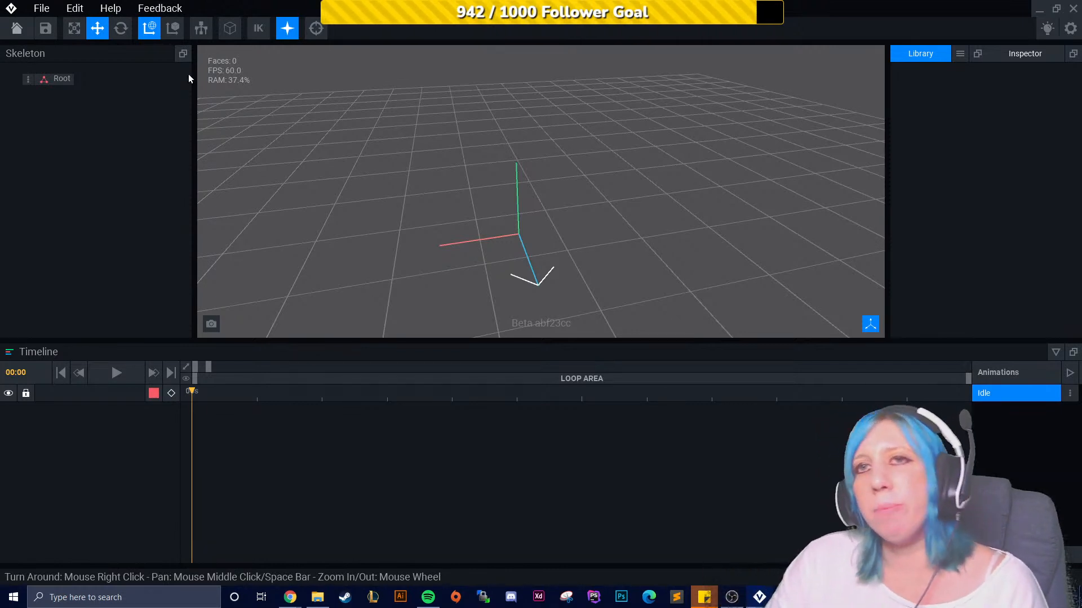
{"action": "left_click", "coordinate": [27, 80]}
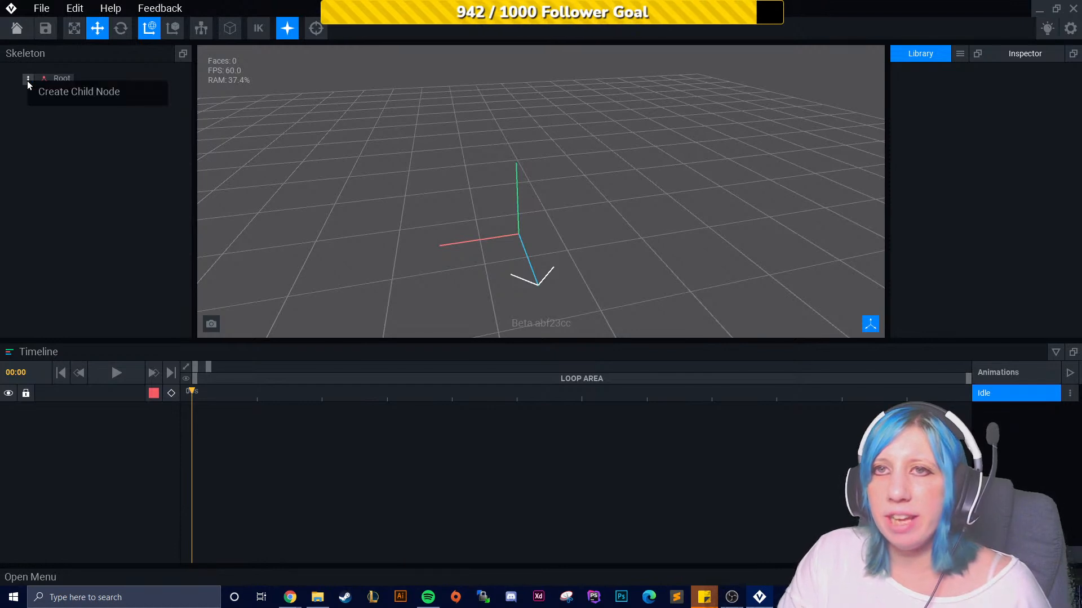
{"action": "left_click", "coordinate": [76, 148]}
{"action": "left_click", "coordinate": [29, 80]}
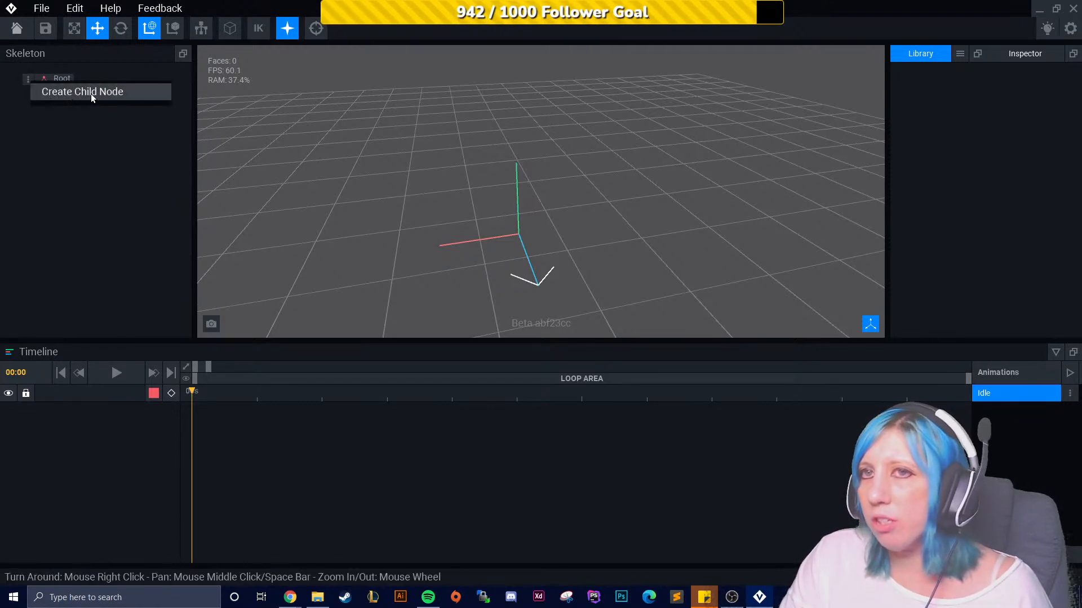
{"action": "left_click", "coordinate": [107, 98]}
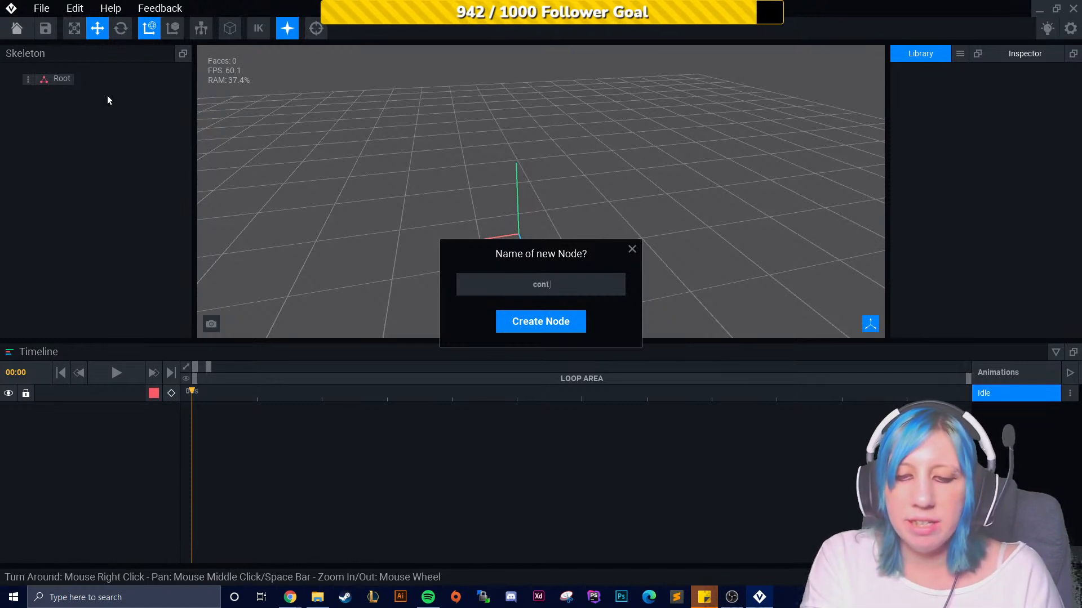
{"action": "type", "text": "control node"}
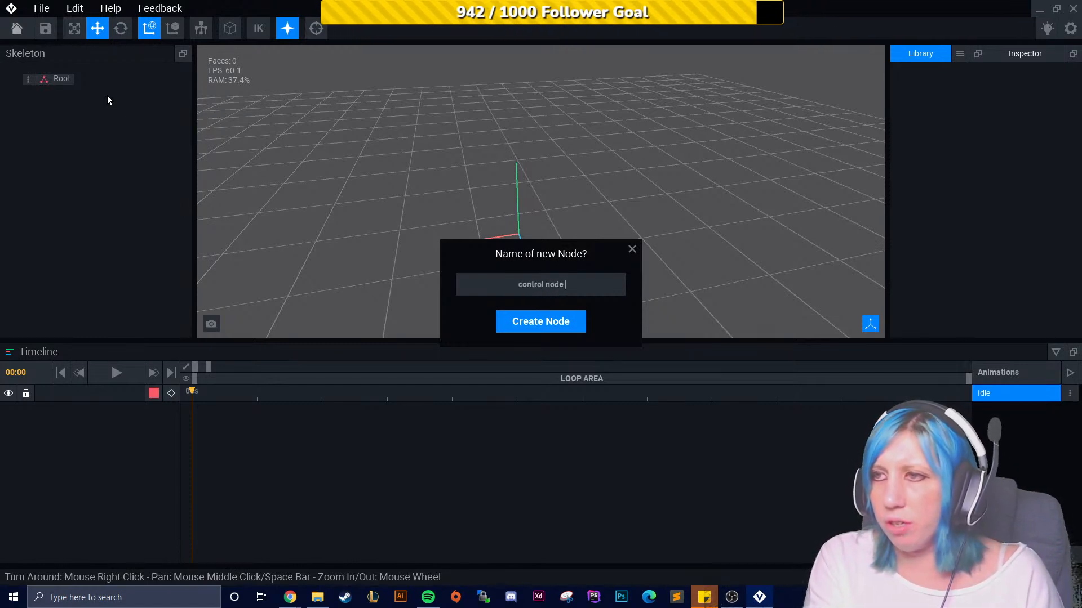
{"action": "key", "text": "Return"}
{"action": "left_click", "coordinate": [64, 94]}
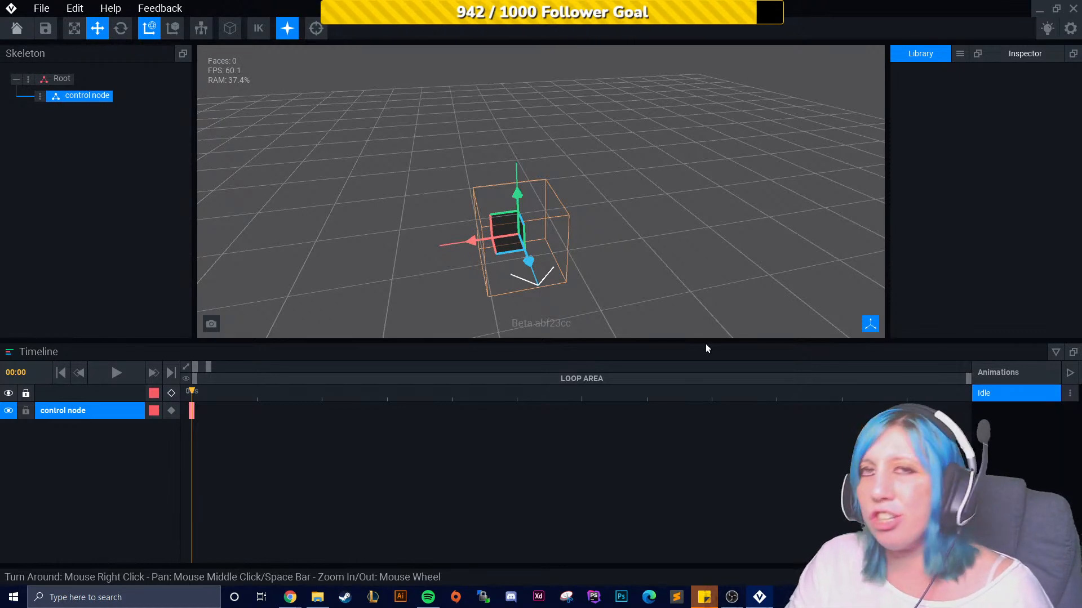
- Import table.vxm from the Sandbox folder into the rig's Library
{"action": "left_click", "coordinate": [959, 55]}
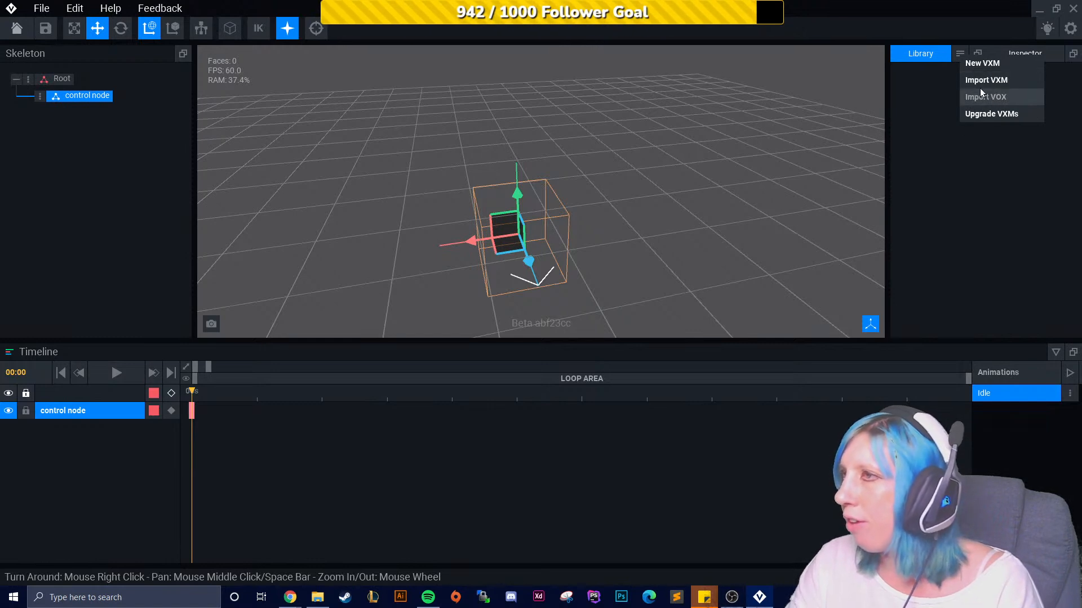
{"action": "left_click", "coordinate": [953, 187]}
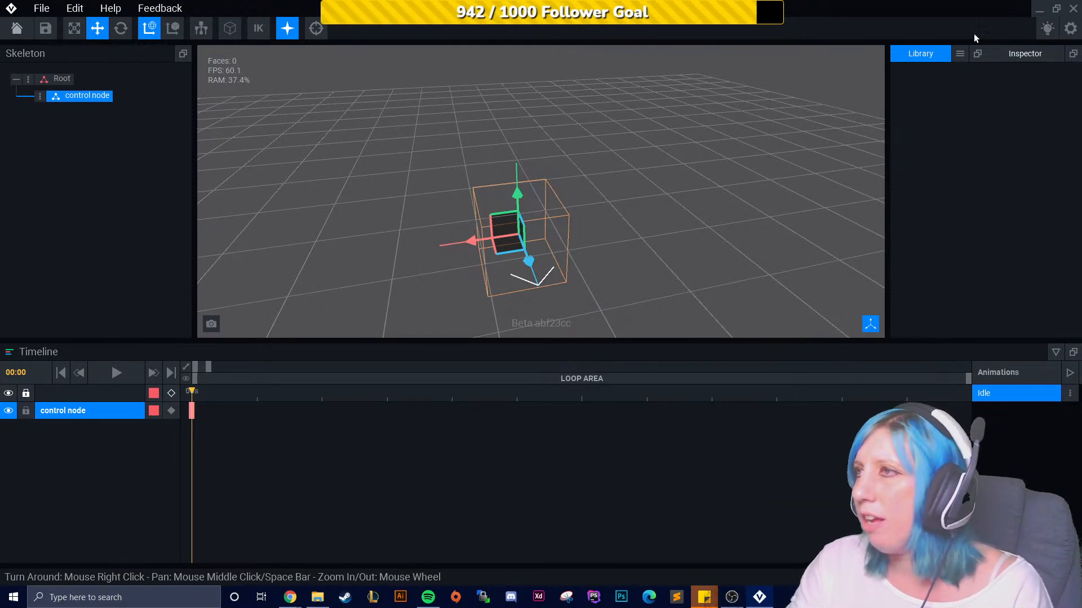
{"action": "left_click", "coordinate": [960, 54]}
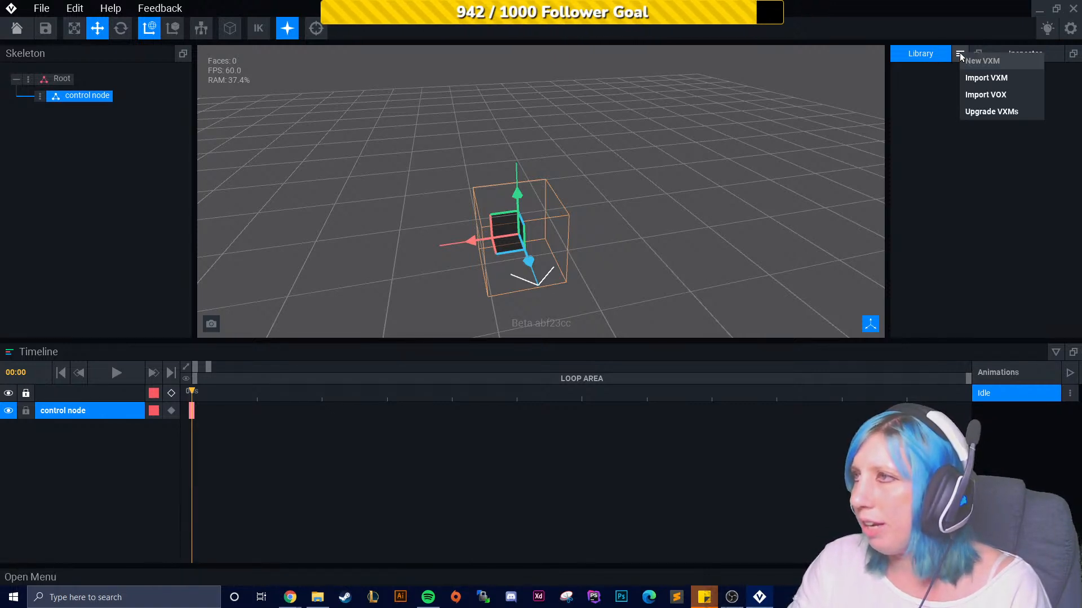
{"action": "left_click", "coordinate": [975, 79]}
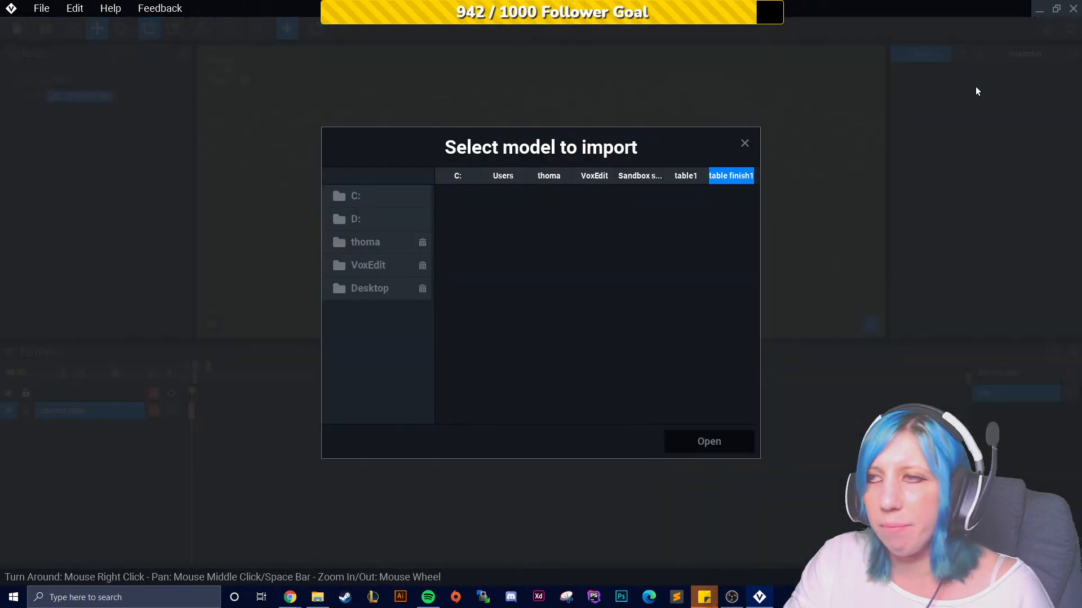
{"action": "left_click", "coordinate": [632, 175]}
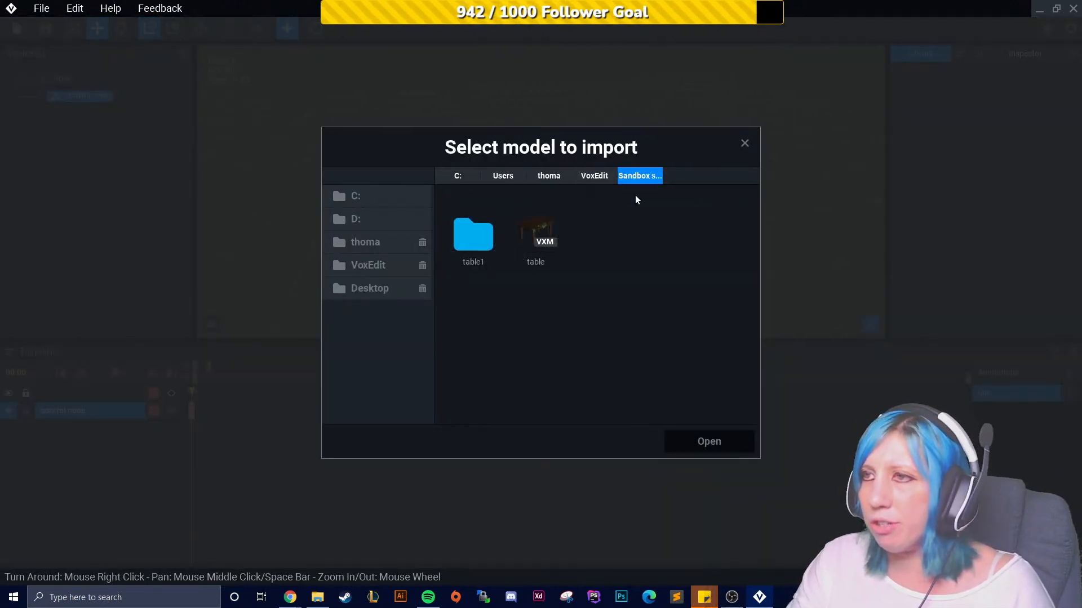
{"action": "left_click", "coordinate": [532, 244]}
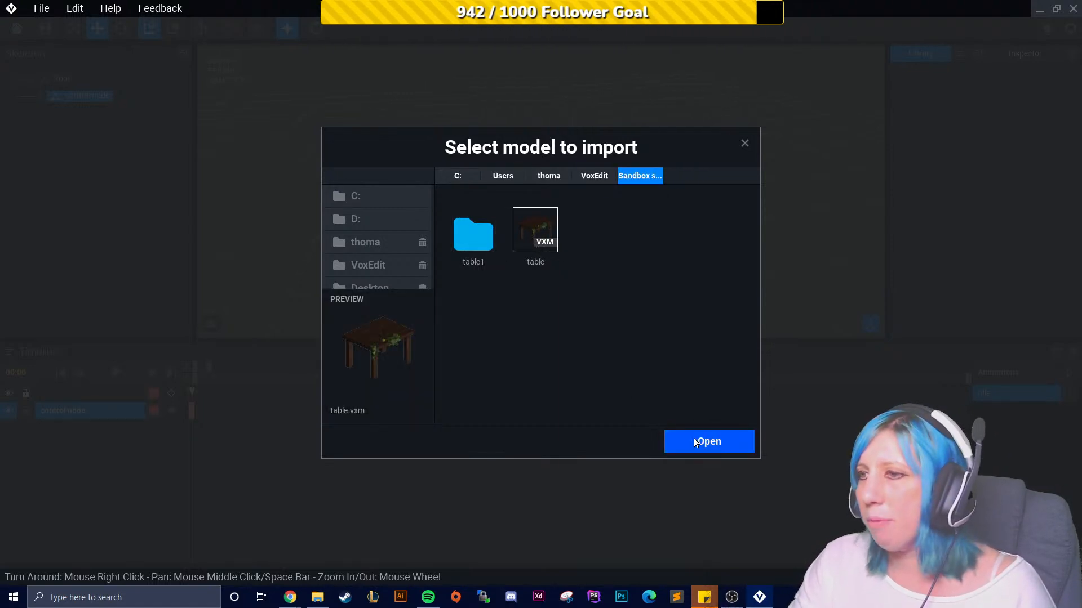
{"action": "left_click", "coordinate": [693, 438]}
- Create a child node named table under the control node
{"action": "left_click", "coordinate": [39, 97]}
{"action": "left_click", "coordinate": [40, 97]}
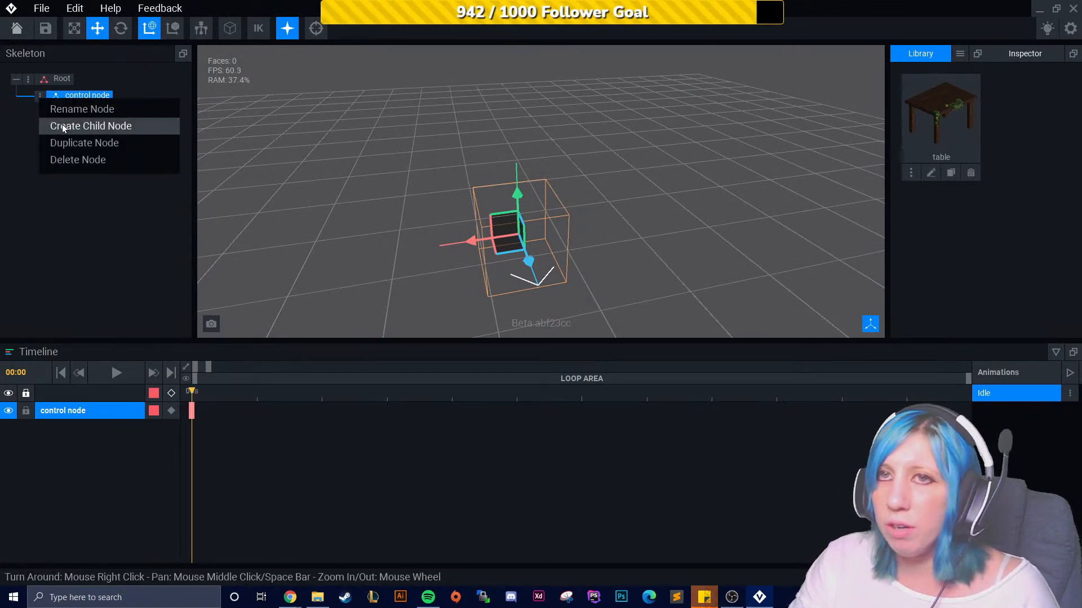
{"action": "left_click", "coordinate": [116, 131]}
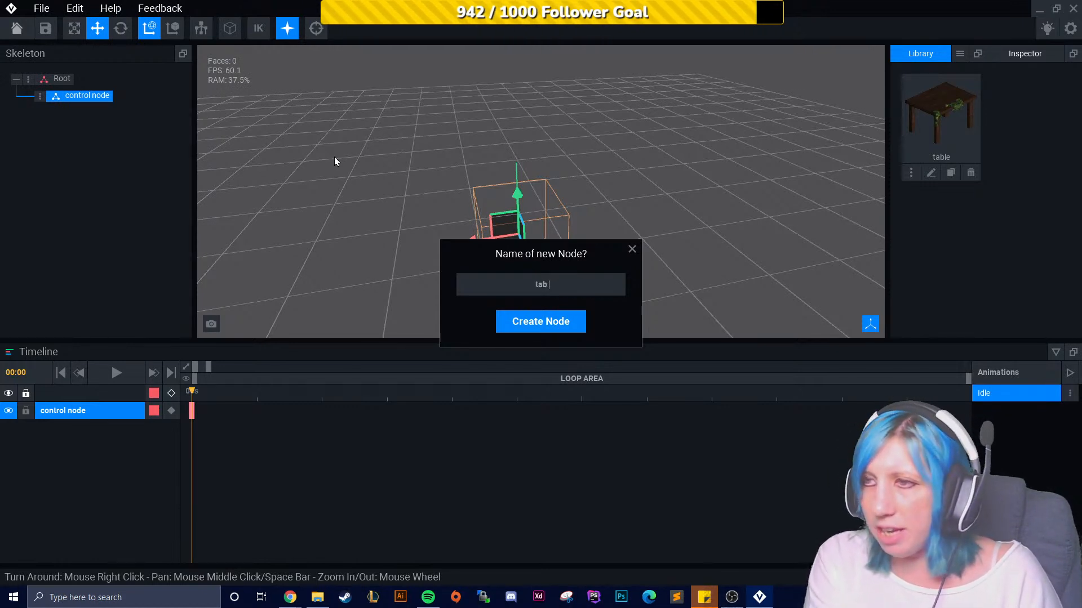
{"action": "type", "text": "le"}
{"action": "key", "text": "Return"}
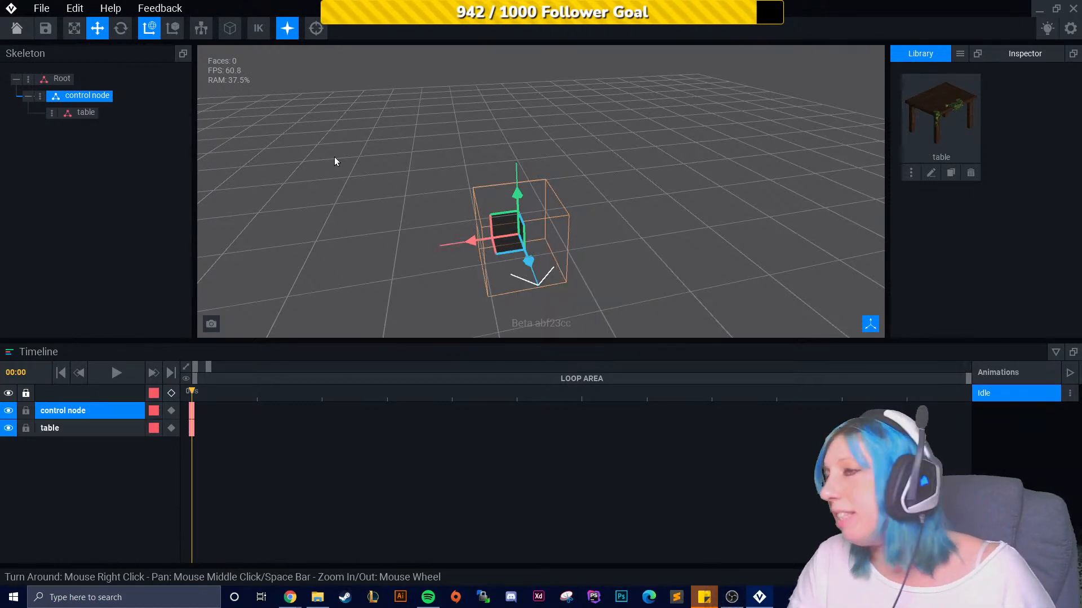
- Assign the table model from the Library to the table node
{"action": "left_click", "coordinate": [962, 107]}
{"action": "left_click_drag", "start_coordinate": [962, 107], "coordinate": [86, 112]}
{"action": "mouse_move", "coordinate": [664, 287]}
{"action": "right_mouse_down"}
{"action": "mouse_move", "coordinate": [743, 271]}
{"action": "mouse_move", "coordinate": [696, 286]}
{"action": "mouse_move", "coordinate": [659, 278]}
{"action": "right_mouse_up"}
{"action": "scroll", "coordinate": [658, 276], "scroll_direction": "up", "scroll_amount": 2}
{"action": "scroll", "coordinate": [659, 276], "scroll_direction": "up", "scroll_amount": 1}
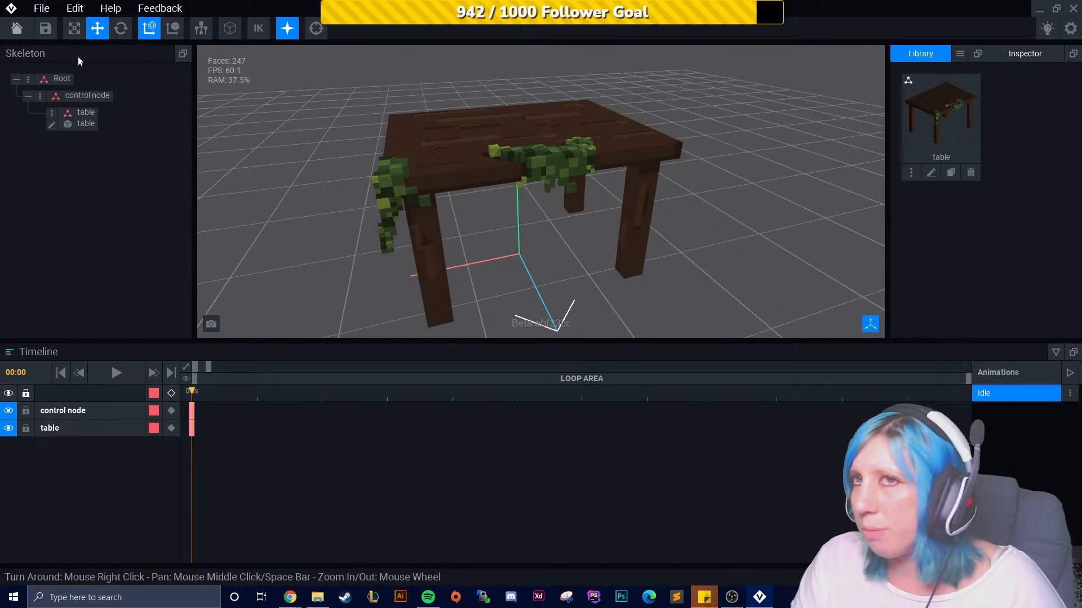
- Return to the home screen and create a new Modeler asset named mug in the Sandbox folder
{"action": "left_click", "coordinate": [17, 30]}
{"action": "left_click", "coordinate": [458, 220]}
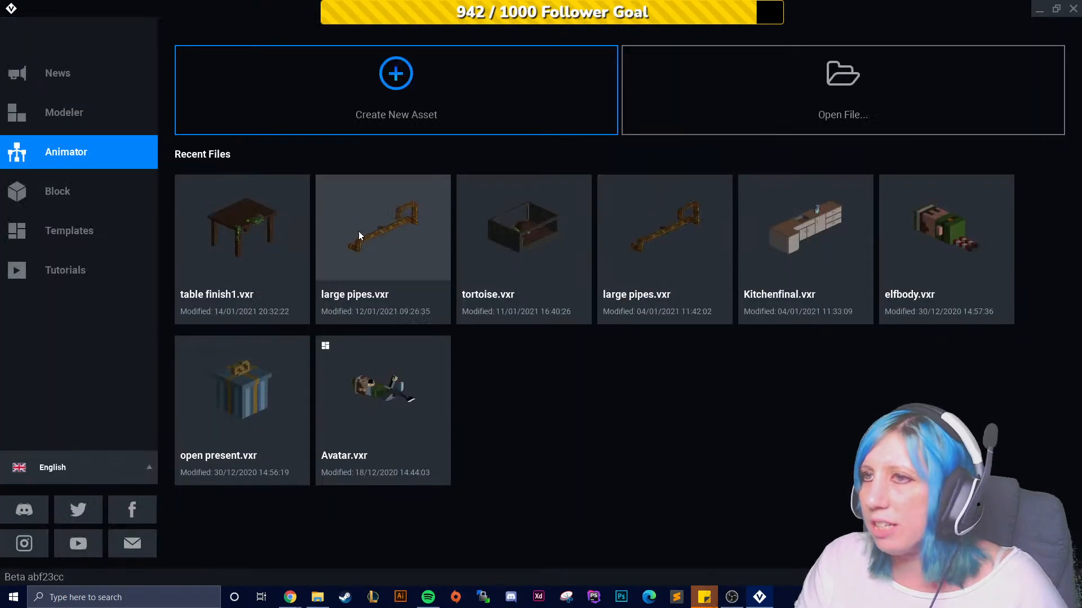
{"action": "left_click", "coordinate": [97, 121]}
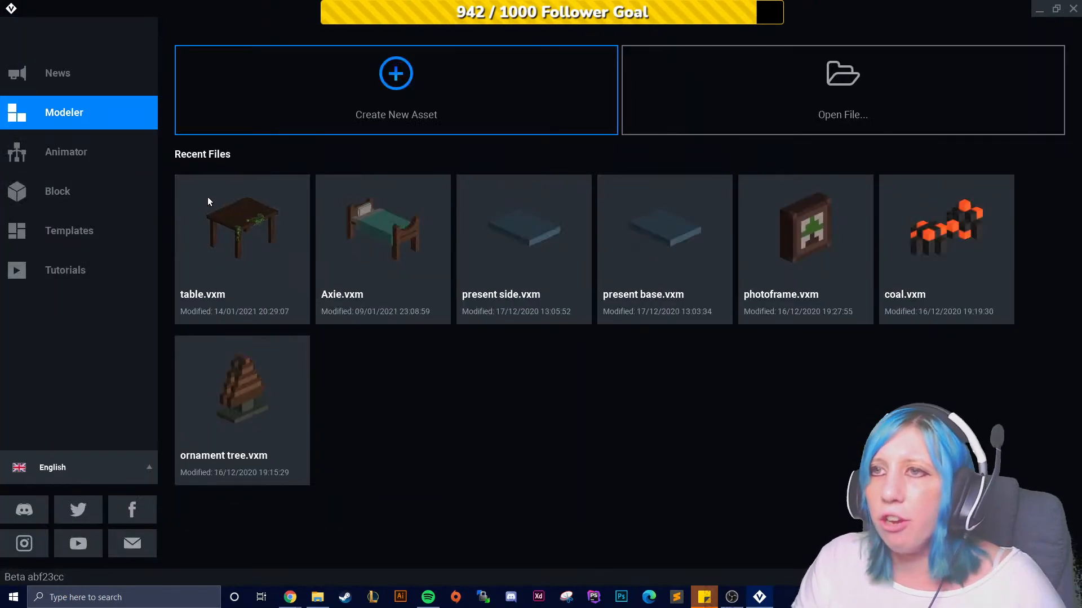
{"action": "left_click", "coordinate": [460, 110]}
{"action": "left_click", "coordinate": [501, 448]}
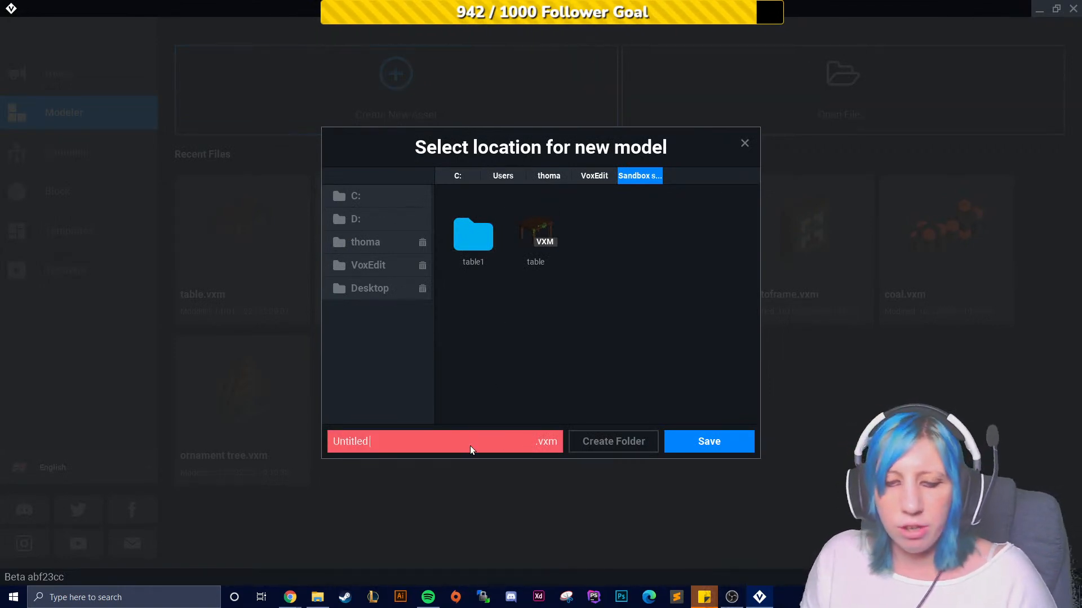
{"action": "type", "text": "mug"}
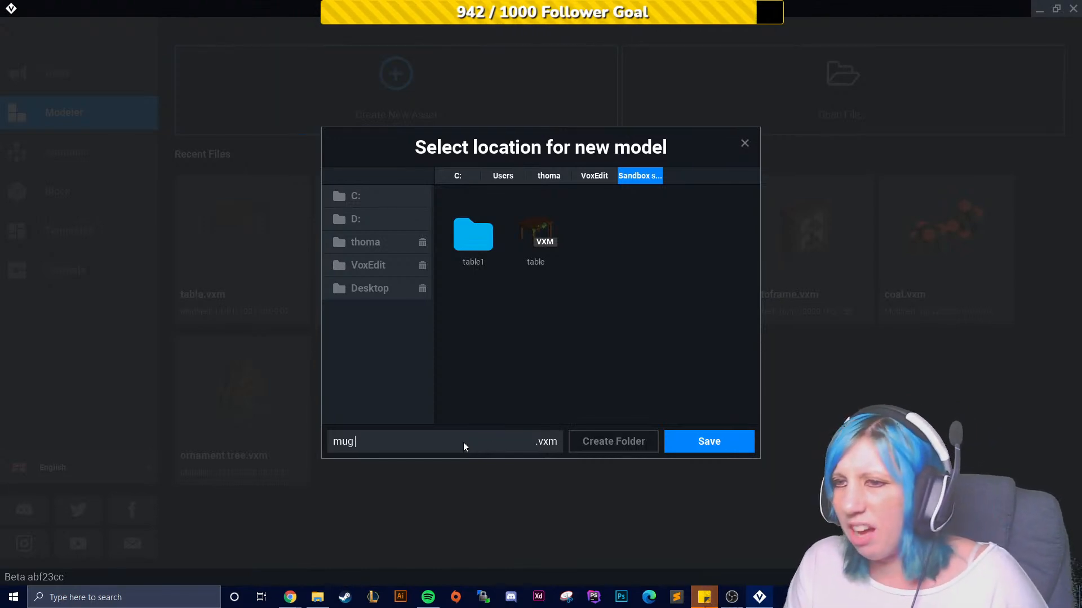
{"action": "left_click", "coordinate": [705, 443]}
- Load the 'VE - the sandbox extended' palette PNG from the Downloads VE_PAL folder
{"action": "left_click", "coordinate": [1054, 206]}
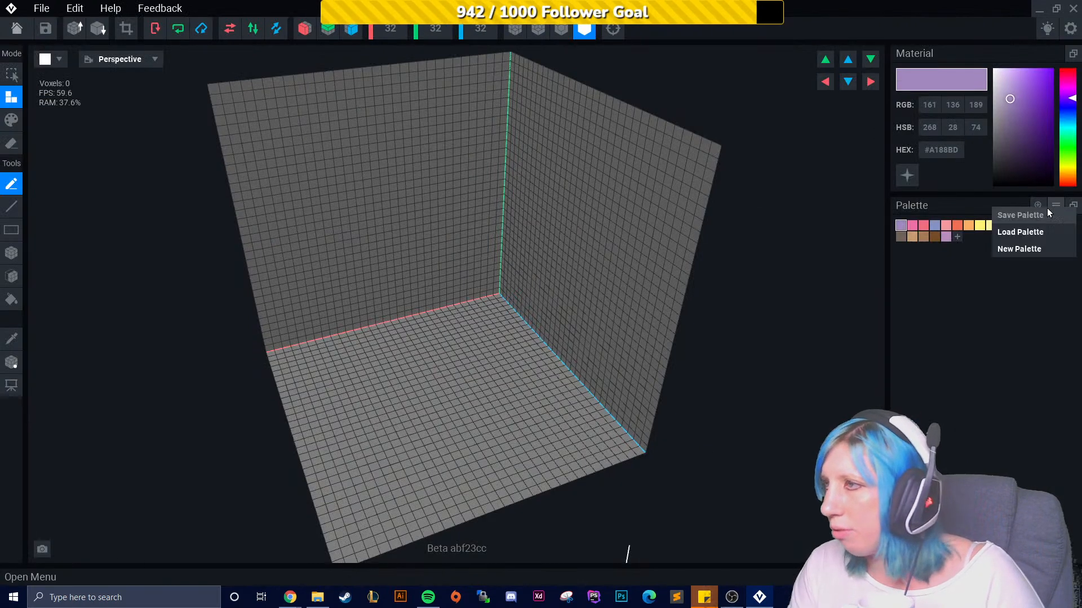
{"action": "left_click", "coordinate": [1023, 228]}
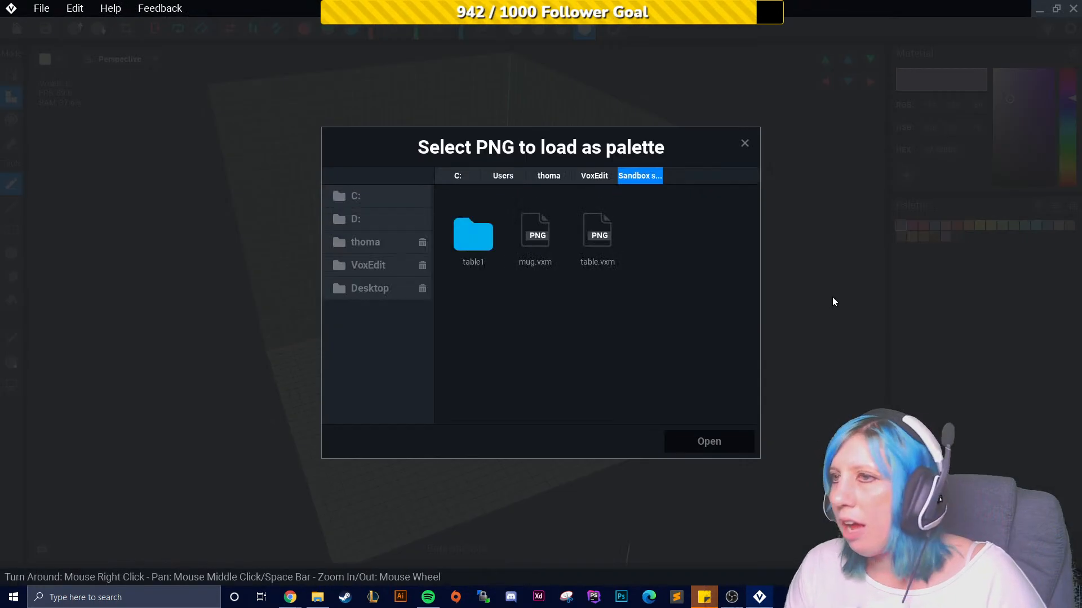
{"action": "left_click", "coordinate": [395, 264]}
{"action": "left_click", "coordinate": [389, 246]}
{"action": "scroll", "coordinate": [605, 321], "scroll_direction": "down", "scroll_amount": 3}
{"action": "scroll", "coordinate": [606, 332], "scroll_direction": "down", "scroll_amount": 2}
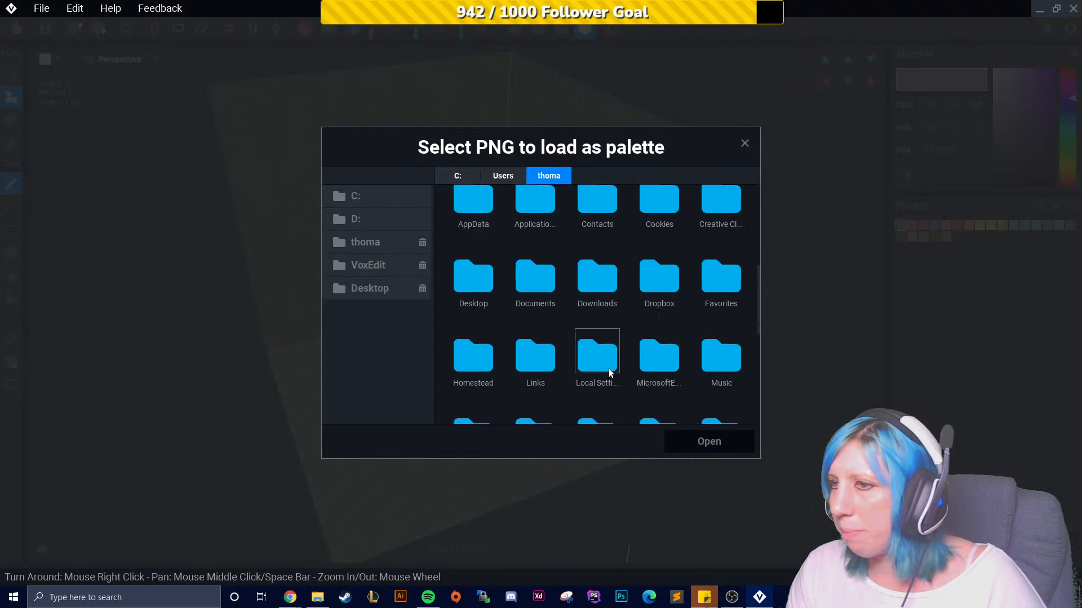
{"action": "double_click", "coordinate": [599, 289]}
{"action": "scroll", "coordinate": [663, 333], "scroll_direction": "down", "scroll_amount": 5}
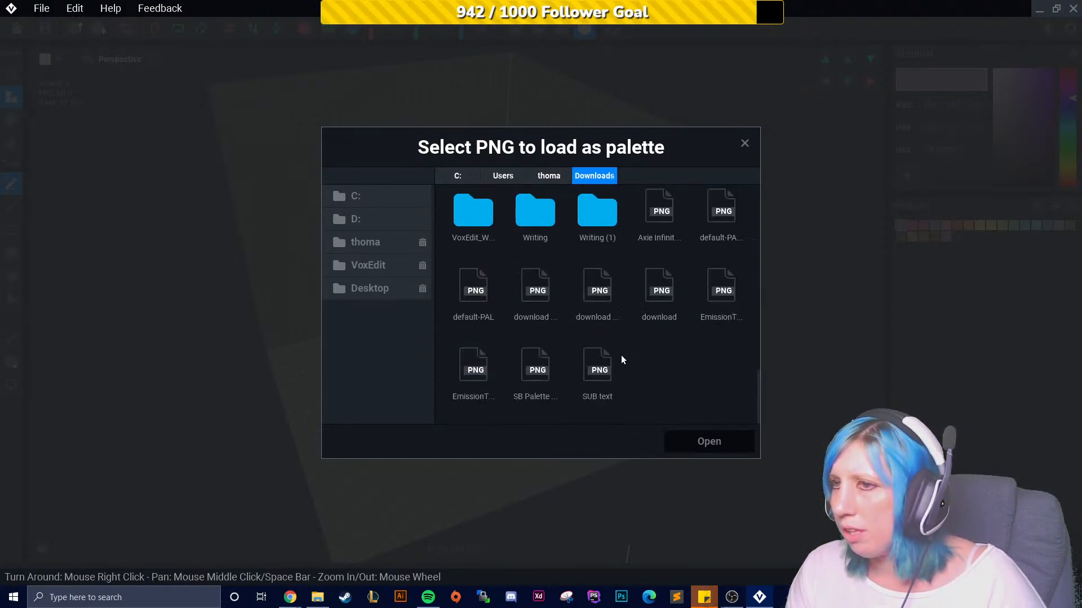
{"action": "scroll", "coordinate": [619, 374], "scroll_direction": "up", "scroll_amount": 3}
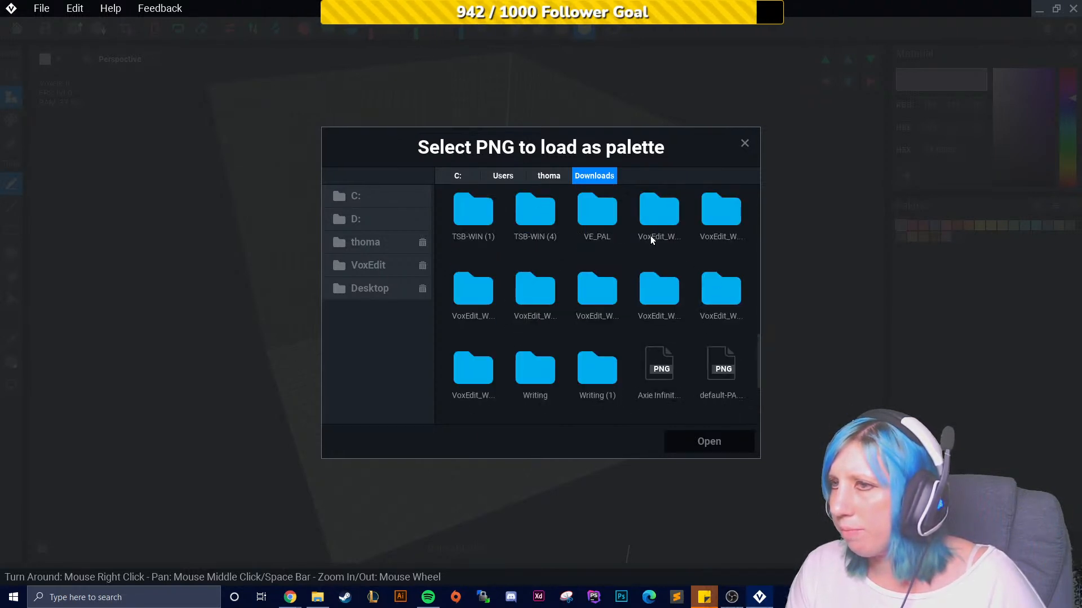
{"action": "double_click", "coordinate": [596, 214]}
{"action": "left_click", "coordinate": [658, 238]}
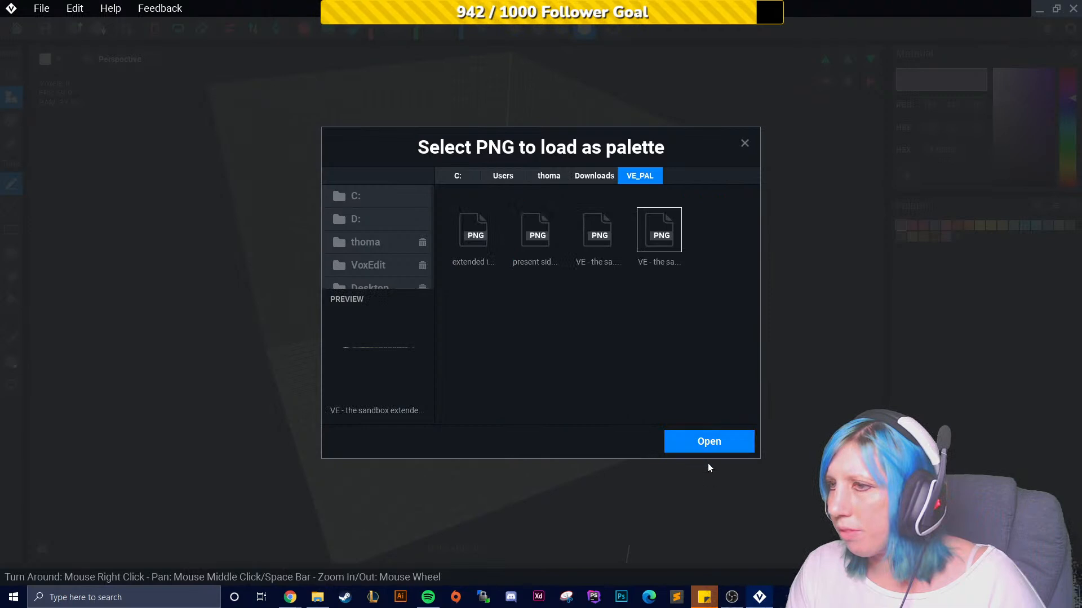
{"action": "left_click", "coordinate": [695, 445]}
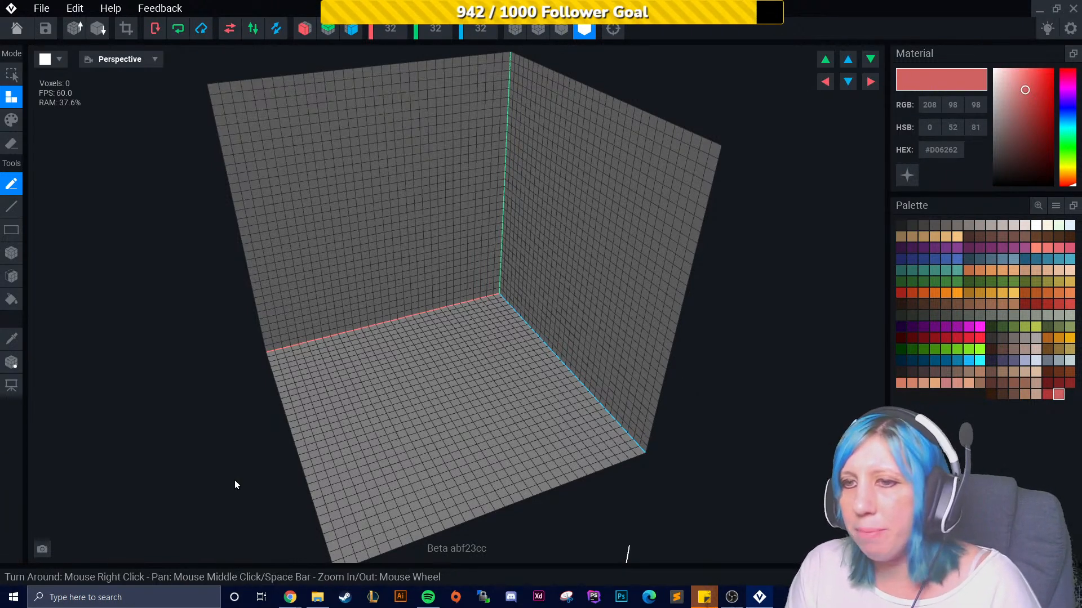
- Draw a sample block in dark brown #6F4A20 on the back wall with the Box tool
{"action": "scroll", "coordinate": [405, 479], "scroll_direction": "up", "scroll_amount": 3}
{"action": "scroll", "coordinate": [439, 490], "scroll_direction": "up", "scroll_amount": 5}
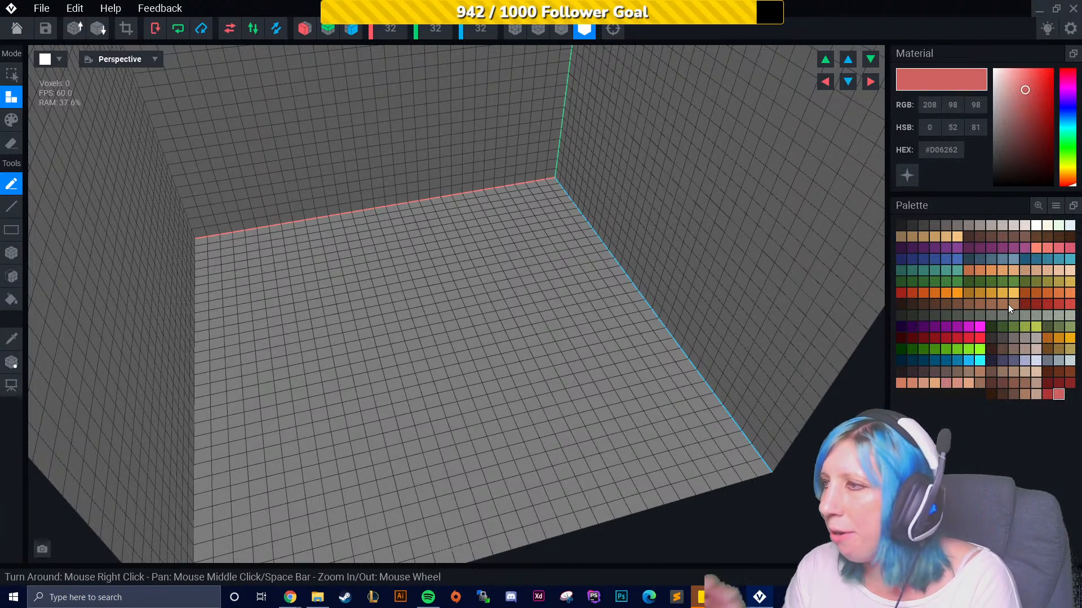
{"action": "left_click", "coordinate": [1057, 352]}
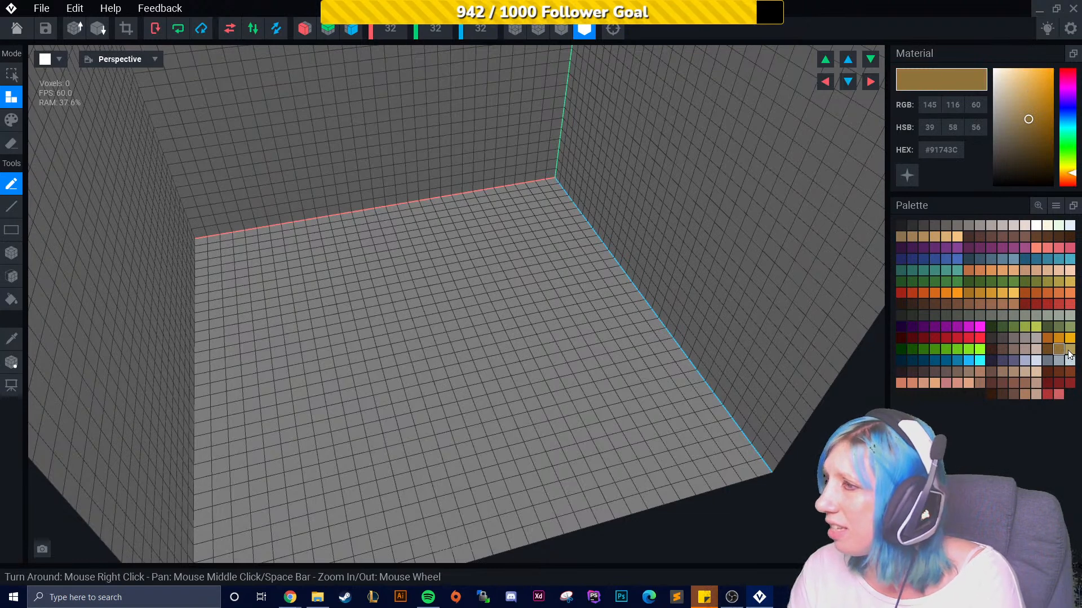
{"action": "left_click", "coordinate": [1048, 351]}
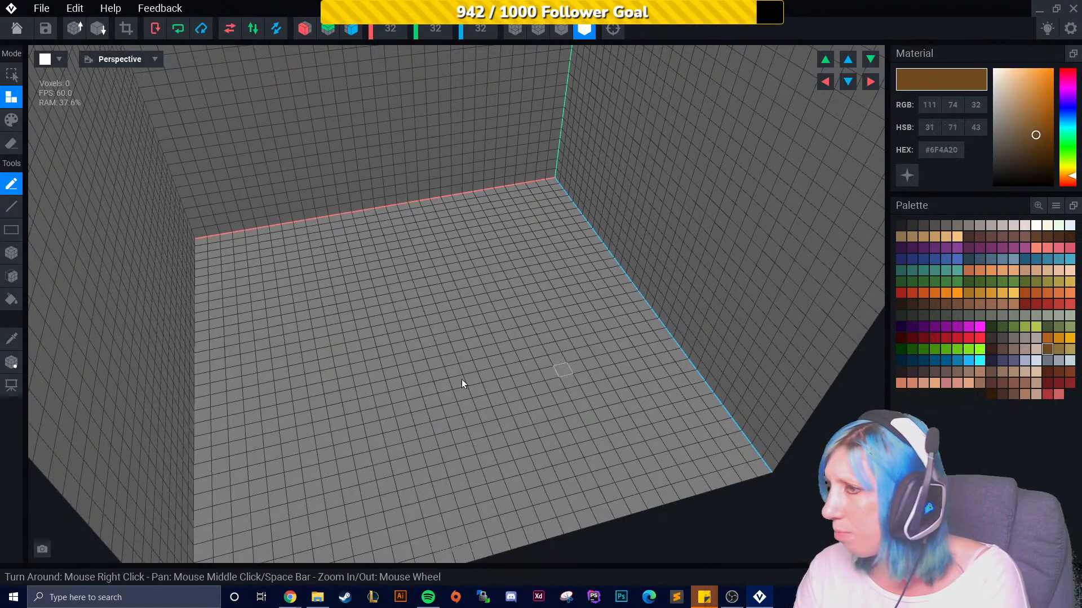
{"action": "right_click_drag", "start_coordinate": [355, 296], "coordinate": [330, 289]}
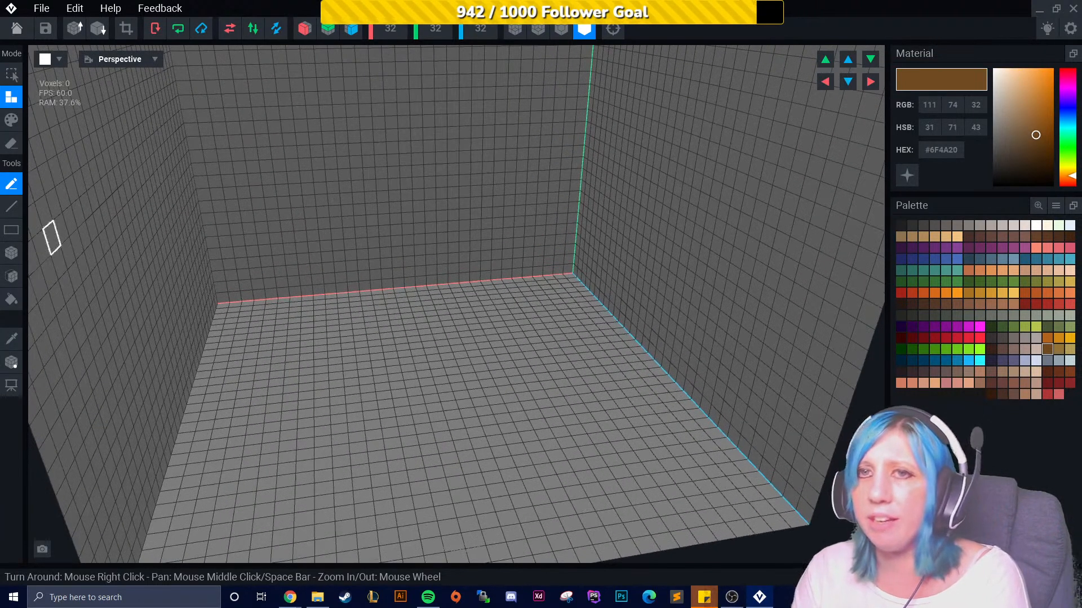
{"action": "left_click", "coordinate": [20, 258]}
{"action": "left_click_drag", "start_coordinate": [309, 257], "coordinate": [310, 258]}
{"action": "scroll", "coordinate": [320, 284], "scroll_direction": "up", "scroll_amount": 2}
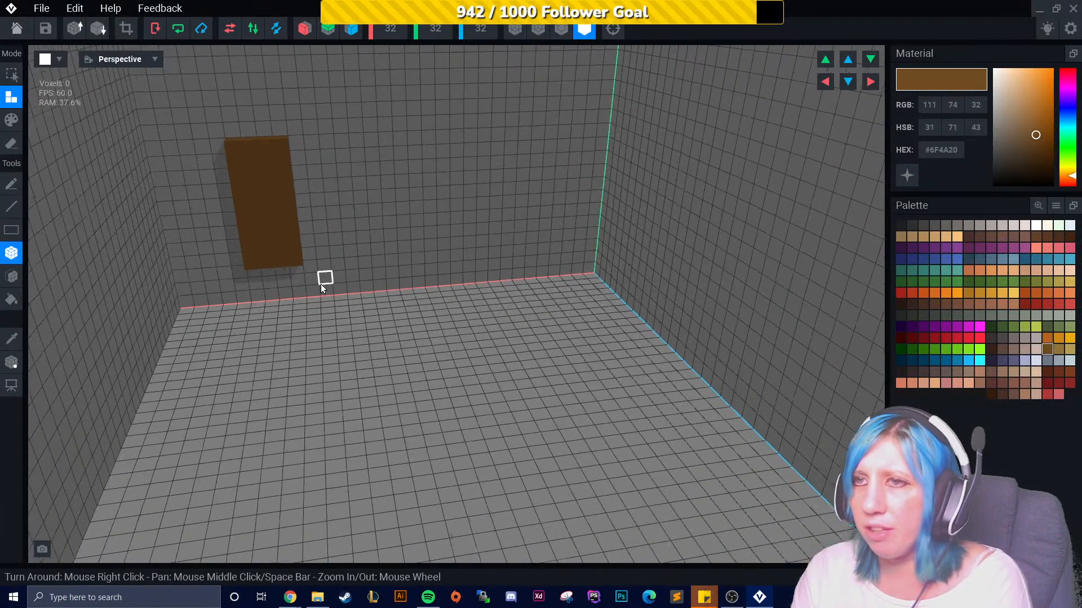
{"action": "middle_click_drag", "start_coordinate": [320, 284], "coordinate": [336, 301]}
{"action": "scroll", "coordinate": [403, 329], "scroll_direction": "up", "scroll_amount": 4}
{"action": "right_click_drag", "start_coordinate": [409, 347], "coordinate": [414, 330]}
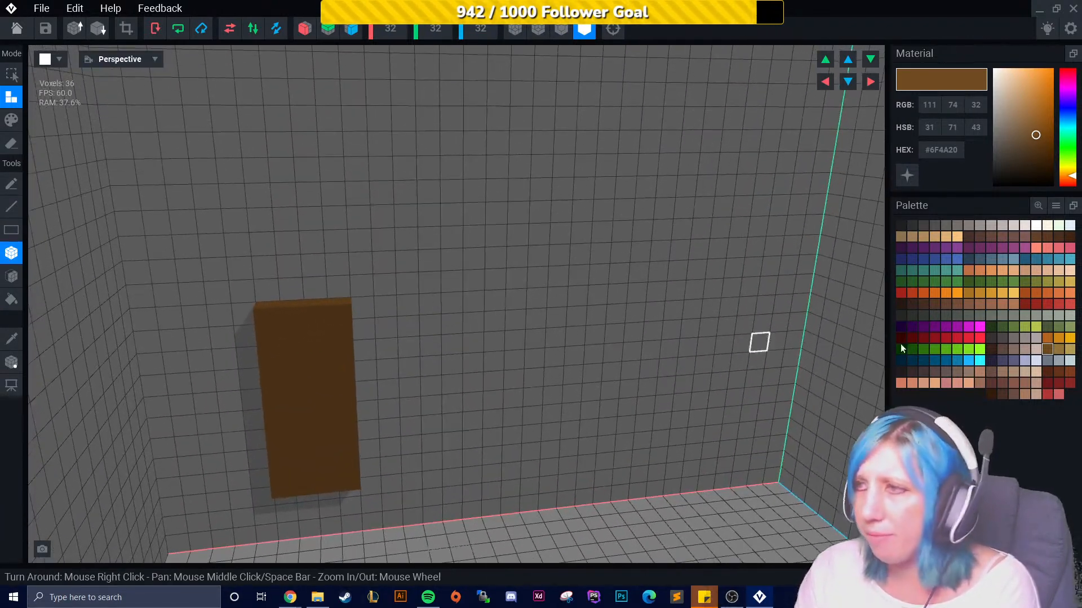
- Draw three more sample blocks beside it in golden, #B2631E and #CE8716 palette colours
{"action": "left_click", "coordinate": [1057, 349]}
{"action": "left_click_drag", "start_coordinate": [425, 316], "coordinate": [495, 458]}
{"action": "left_click", "coordinate": [1048, 338]}
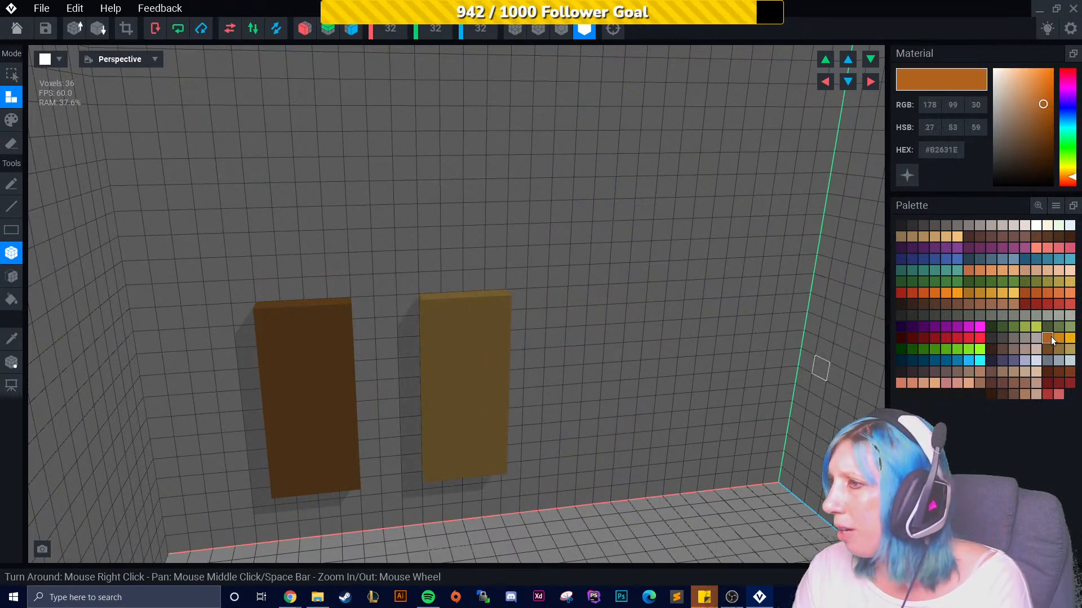
{"action": "left_click_drag", "start_coordinate": [533, 312], "coordinate": [623, 446]}
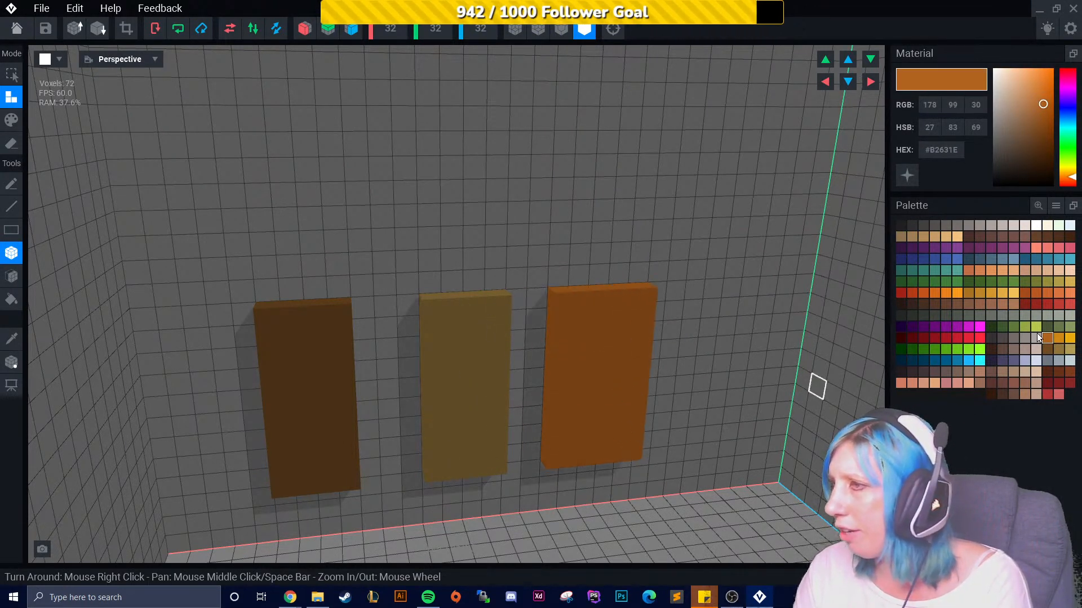
{"action": "left_click", "coordinate": [1056, 339]}
{"action": "left_click_drag", "start_coordinate": [741, 402], "coordinate": [758, 441]}
{"action": "right_click_drag", "start_coordinate": [743, 437], "coordinate": [675, 402]}
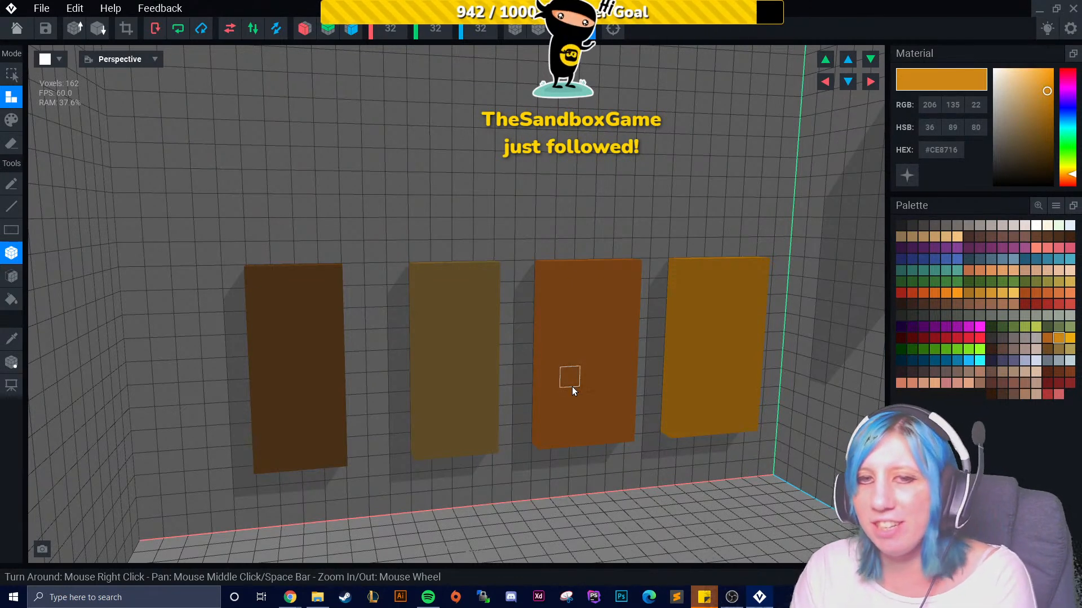
{"action": "right_click_drag", "start_coordinate": [586, 383], "coordinate": [674, 390]}
{"action": "scroll", "coordinate": [552, 402], "scroll_direction": "up", "scroll_amount": 2}
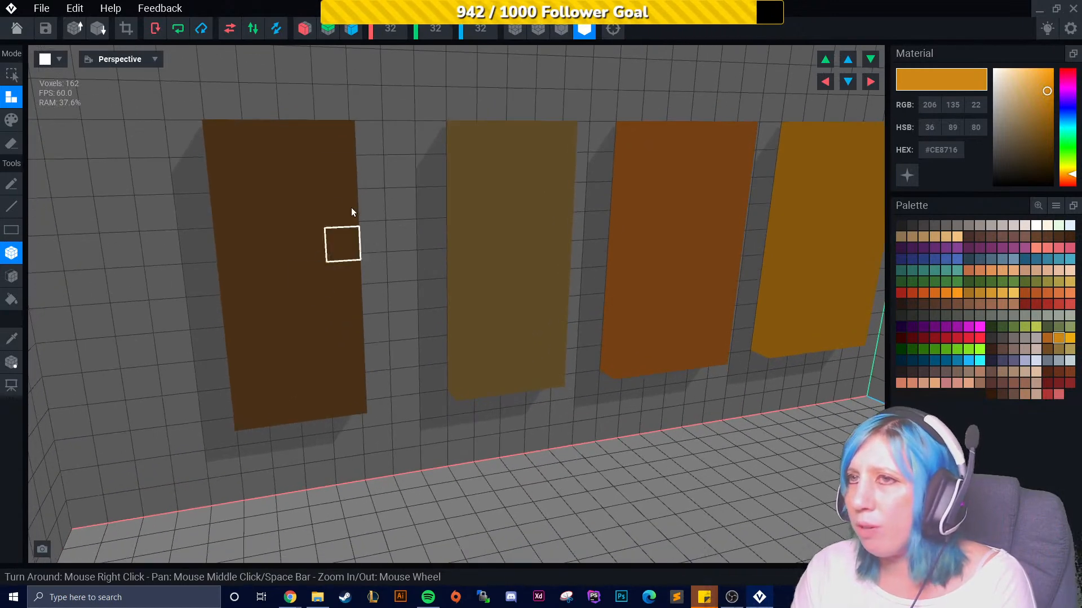
- Undo all the sample blocks and reselect the dark brown #6F4A20 colour
{"action": "key", "text": "ctrl+z"}
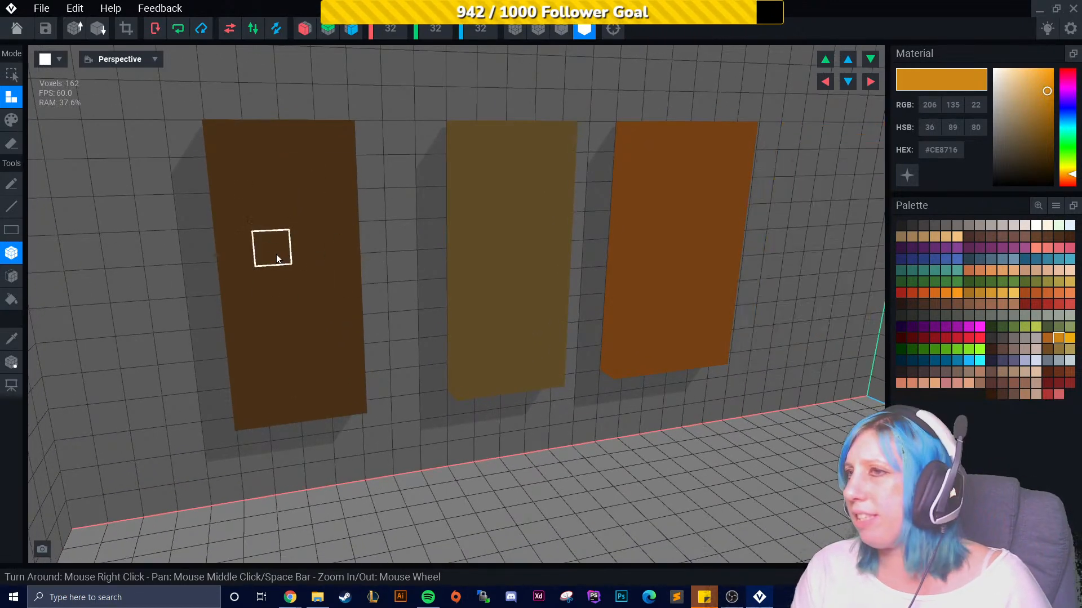
{"action": "key", "text": "ctrl+z"}
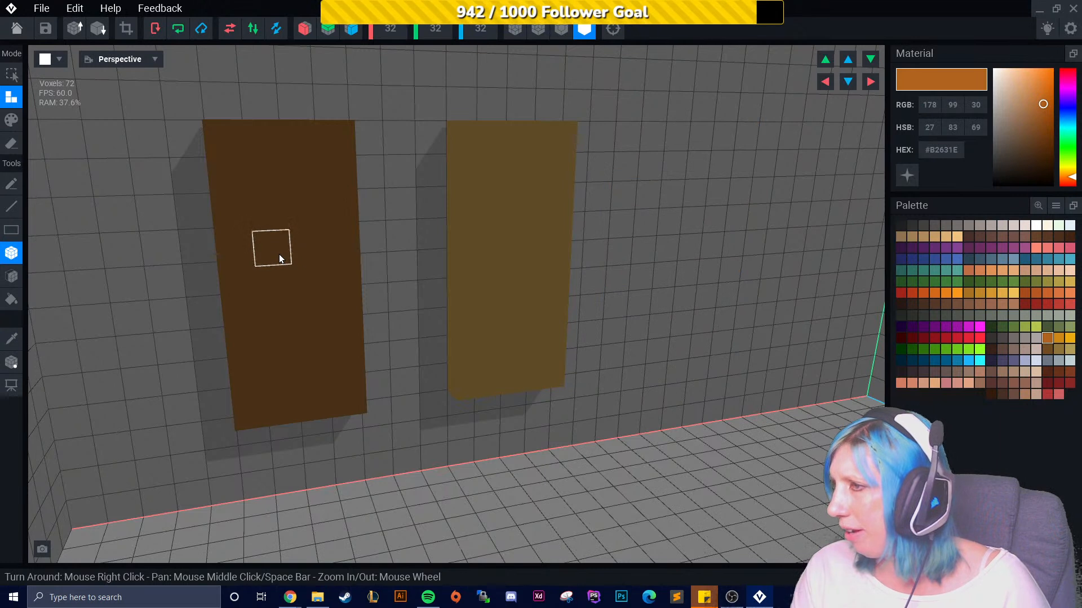
{"action": "left_click", "coordinate": [1047, 350]}
{"action": "key", "text": "ctrl+z"}
{"action": "key", "text": "ctrl+z"}
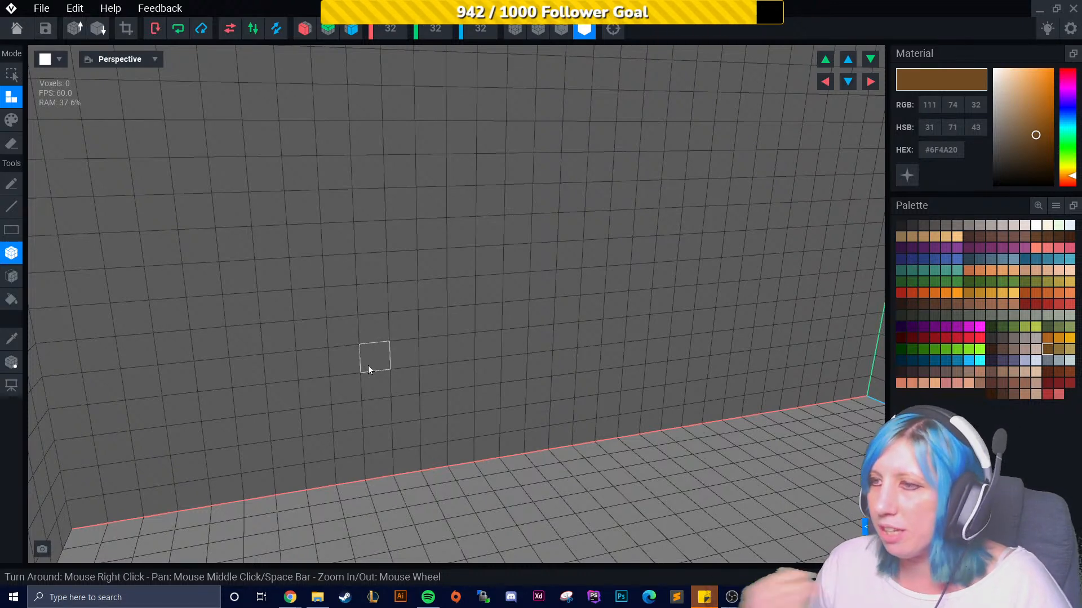
{"action": "right_click_drag", "start_coordinate": [652, 396], "coordinate": [708, 401]}
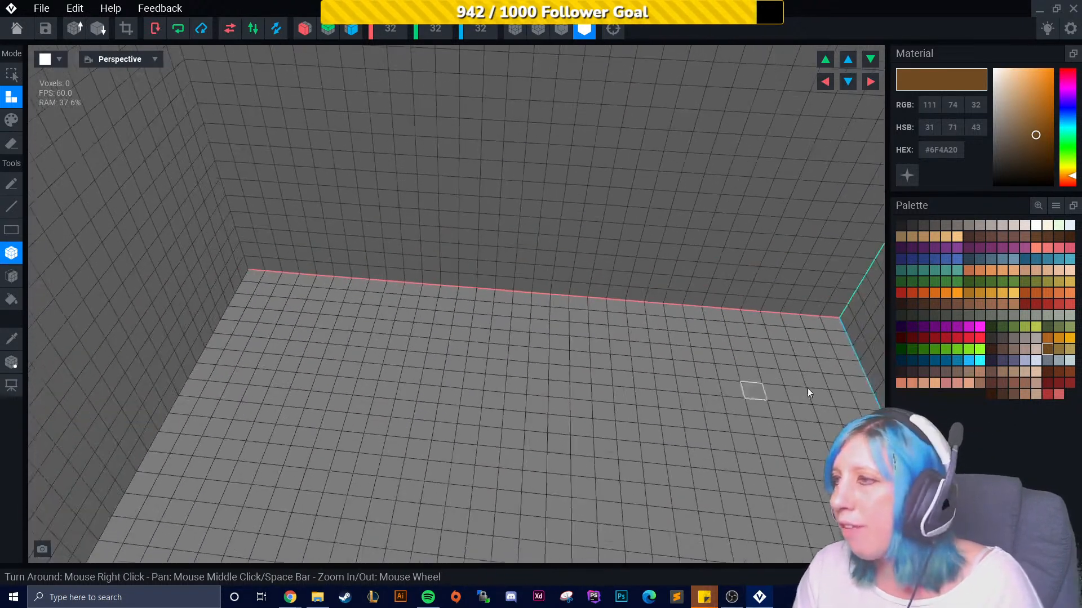
- Draw more sample blocks in dark brown and #B39D57 on the back wall, then undo them all
{"action": "left_click", "coordinate": [1056, 350]}
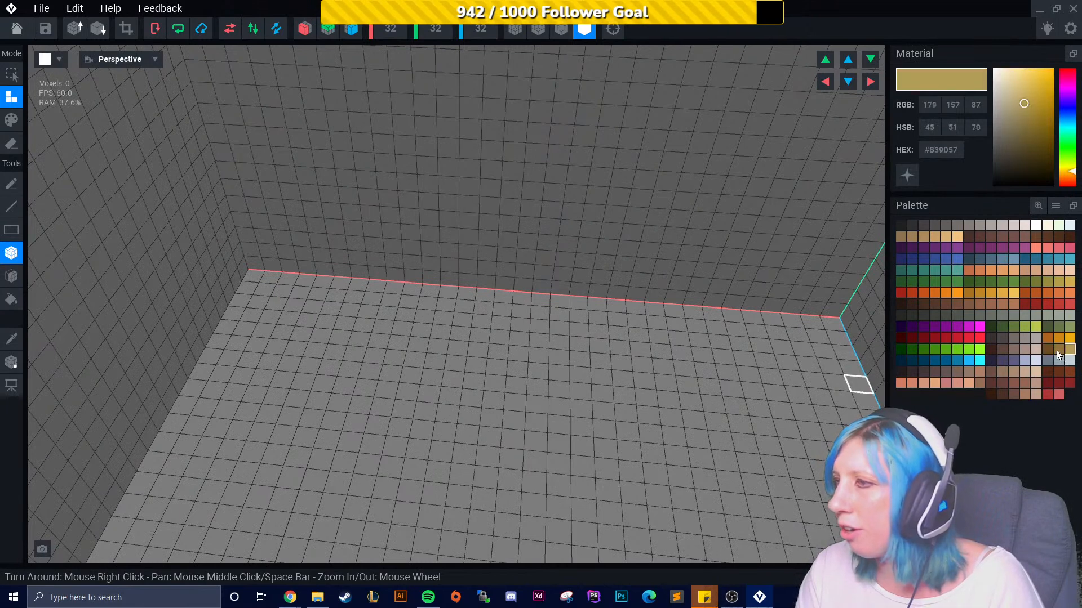
{"action": "left_click", "coordinate": [1049, 349]}
{"action": "left_click_drag", "start_coordinate": [510, 208], "coordinate": [529, 259]}
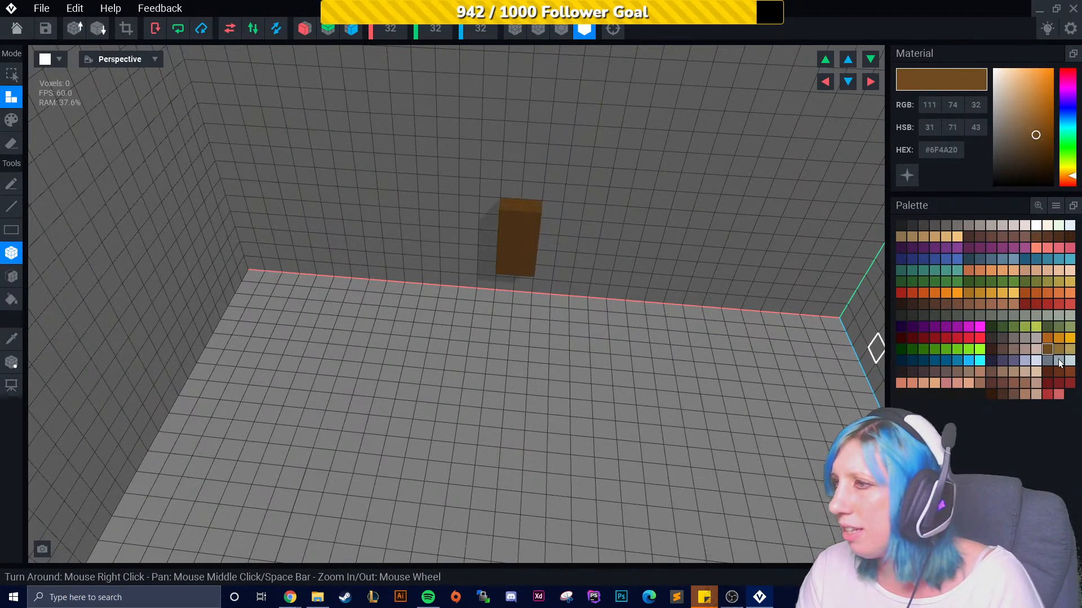
{"action": "left_click_drag", "start_coordinate": [604, 211], "coordinate": [600, 264]}
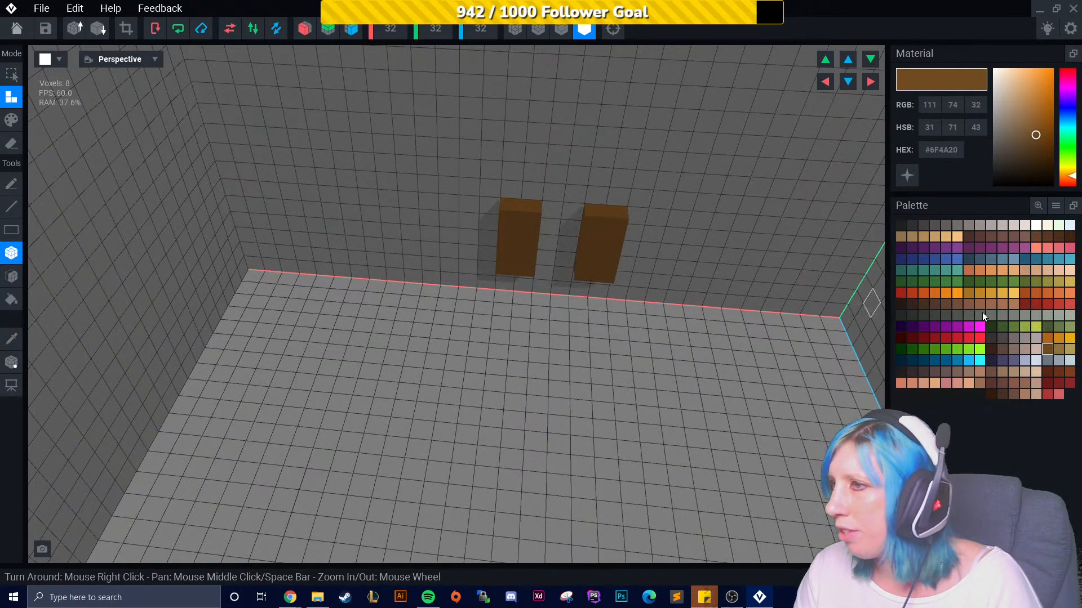
{"action": "left_click", "coordinate": [1069, 349]}
{"action": "left_click_drag", "start_coordinate": [685, 221], "coordinate": [707, 267]}
{"action": "middle_click_drag", "start_coordinate": [784, 274], "coordinate": [676, 270]}
{"action": "scroll", "coordinate": [578, 293], "scroll_direction": "up", "scroll_amount": 3}
{"action": "right_click_drag", "start_coordinate": [578, 293], "coordinate": [641, 249]}
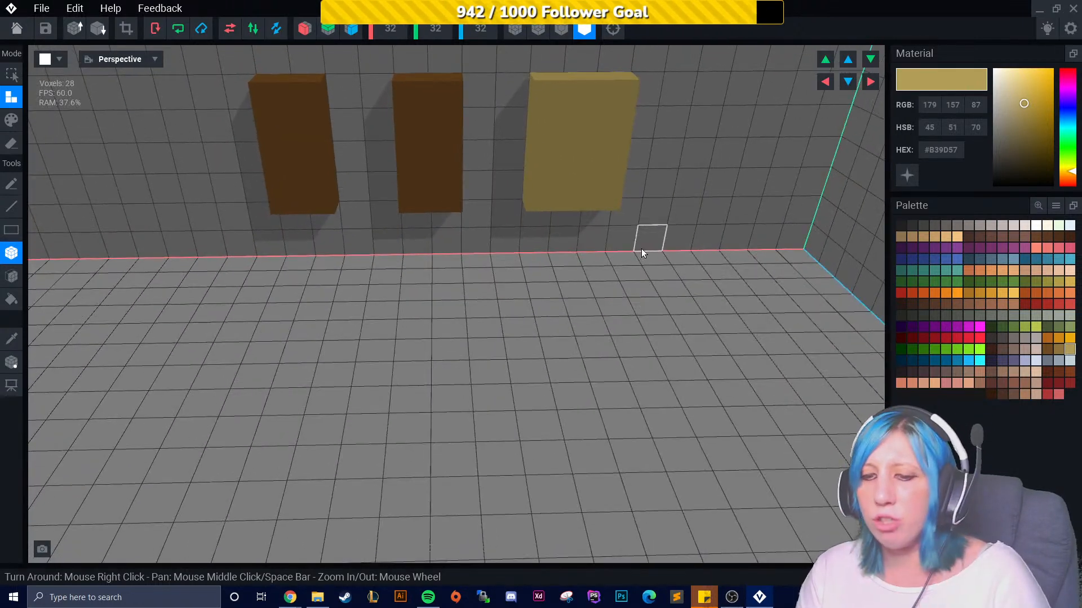
{"action": "key", "text": "ctrl+z"}
{"action": "key", "text": "ctrl+z"}
{"action": "key", "text": "ctrl+z"}
{"action": "key", "text": "ctrl+z"}
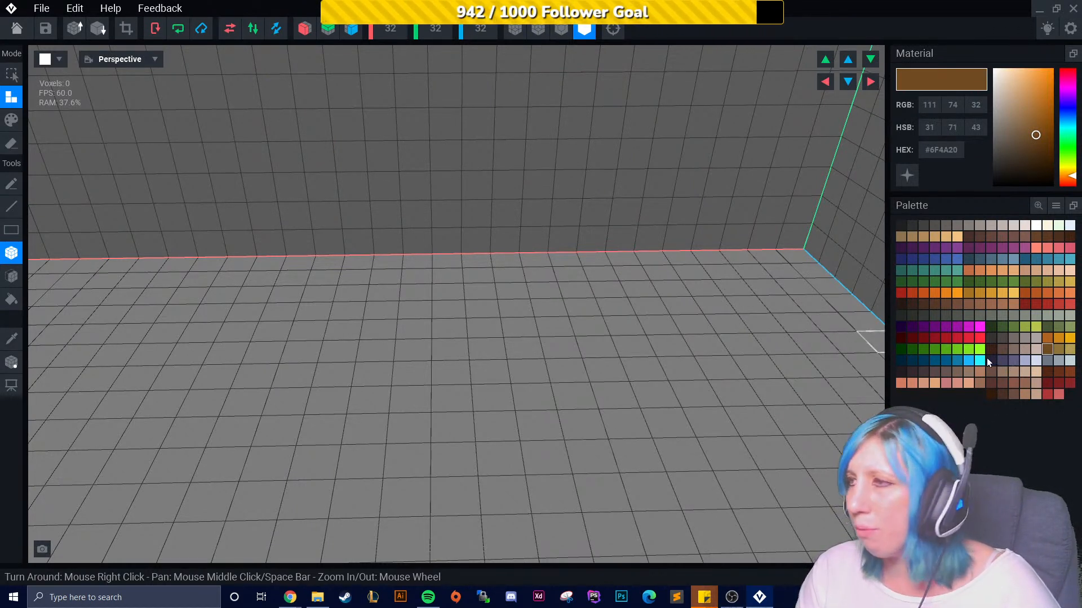
- Enable mirroring along the X and Z axes
{"action": "right_click_drag", "start_coordinate": [410, 411], "coordinate": [439, 411]}
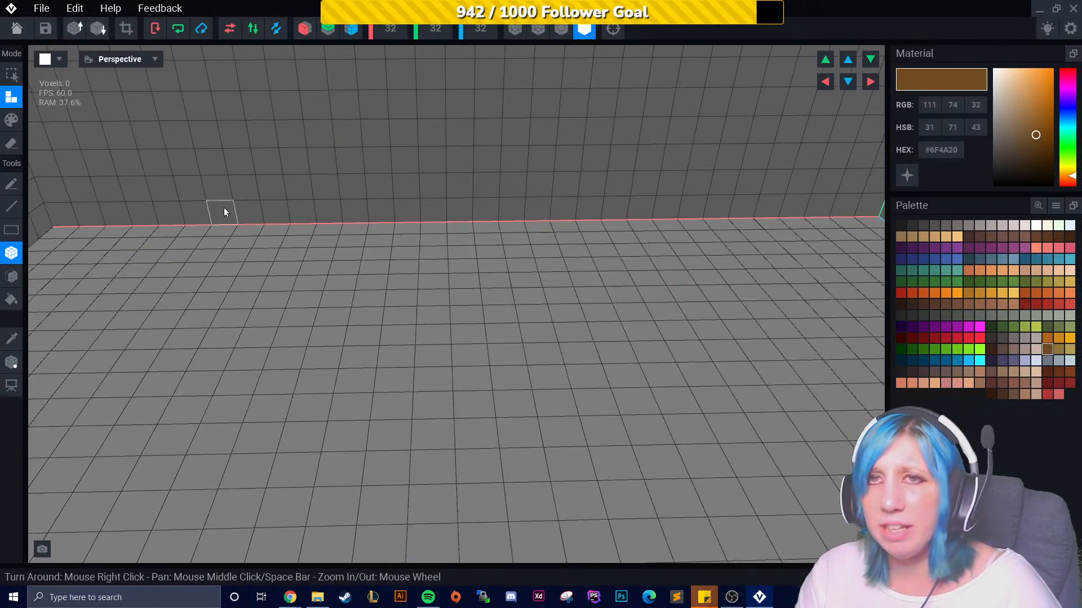
{"action": "left_click", "coordinate": [304, 29]}
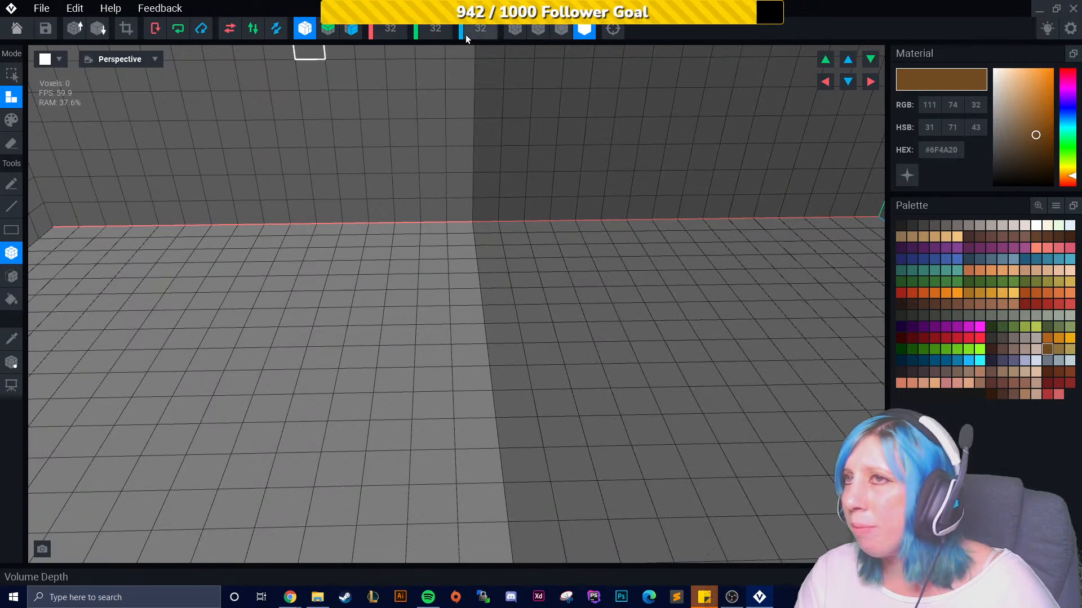
{"action": "scroll", "coordinate": [427, 258], "scroll_direction": "down", "scroll_amount": 5}
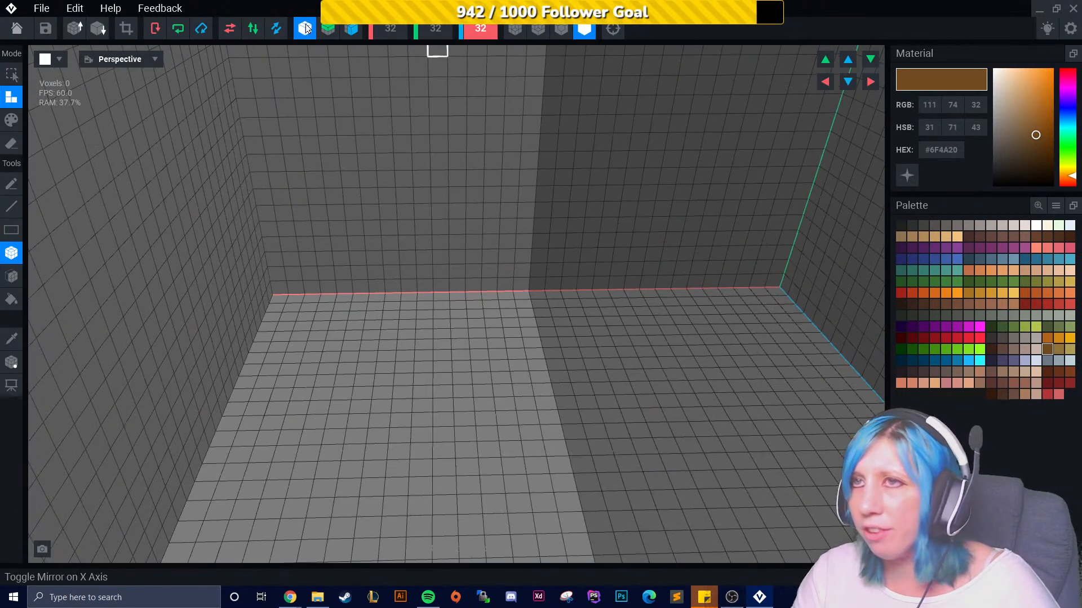
{"action": "left_click", "coordinate": [349, 29]}
- Draw a mirrored dark brown base slab at the centre of the floor with the Box tool
{"action": "right_click_drag", "start_coordinate": [492, 312], "coordinate": [538, 329]}
{"action": "middle_click_drag", "start_coordinate": [539, 328], "coordinate": [513, 300]}
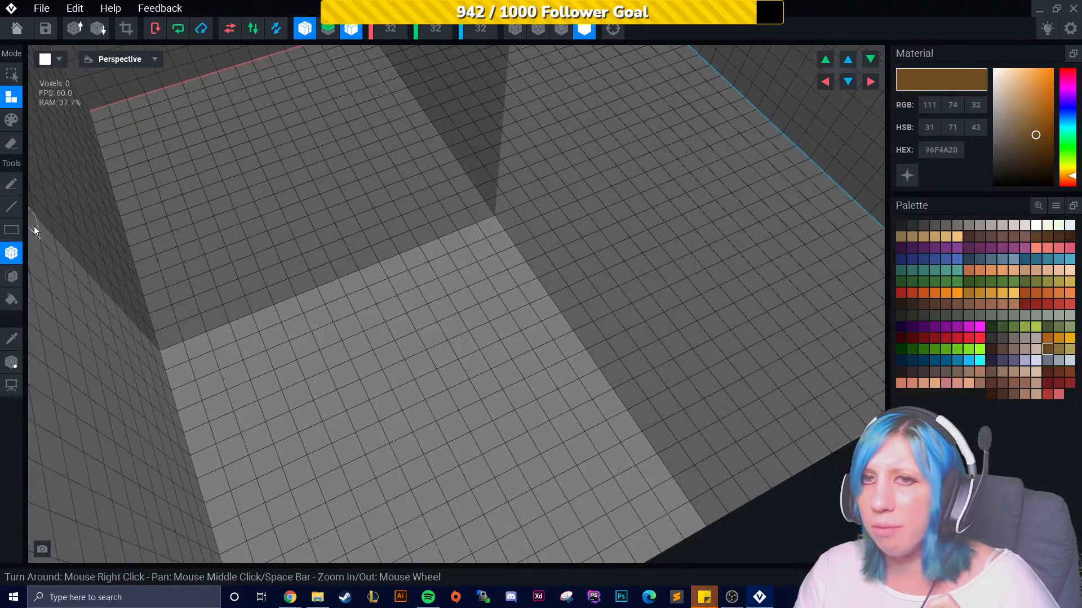
{"action": "left_click_drag", "start_coordinate": [491, 227], "coordinate": [489, 248]}
{"action": "mouse_move", "coordinate": [502, 254]}
{"action": "right_mouse_down"}
{"action": "mouse_move", "coordinate": [532, 263]}
{"action": "mouse_move", "coordinate": [498, 272]}
{"action": "right_mouse_up"}
{"action": "scroll", "coordinate": [498, 271], "scroll_direction": "up", "scroll_amount": 5}
{"action": "middle_click_drag", "start_coordinate": [524, 225], "coordinate": [495, 383]}
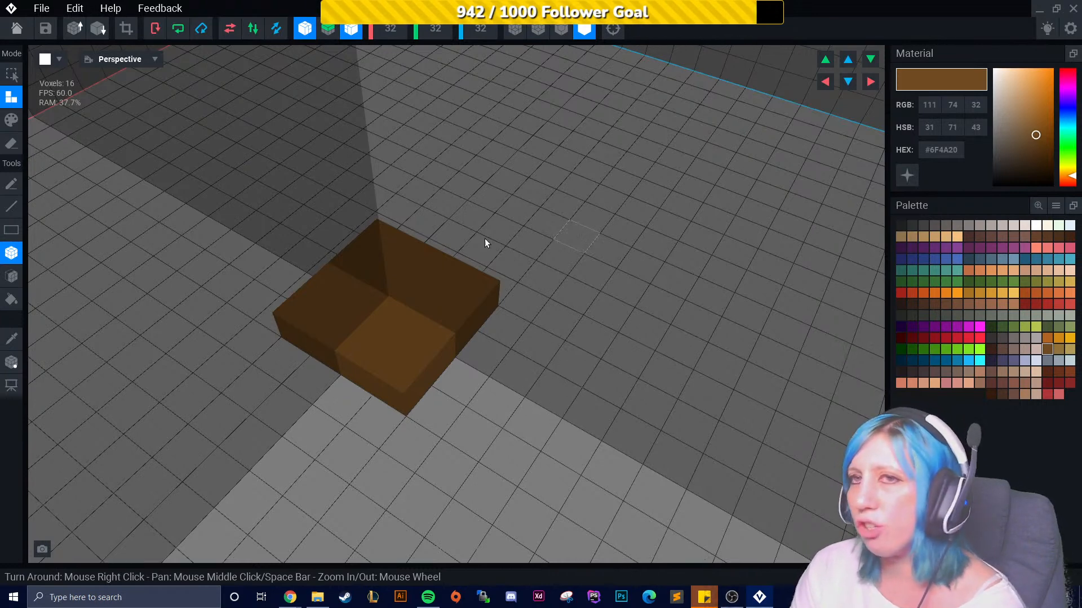
- Test-paint a block face in another palette colour and repaint it dark brown
{"action": "left_click", "coordinate": [11, 120]}
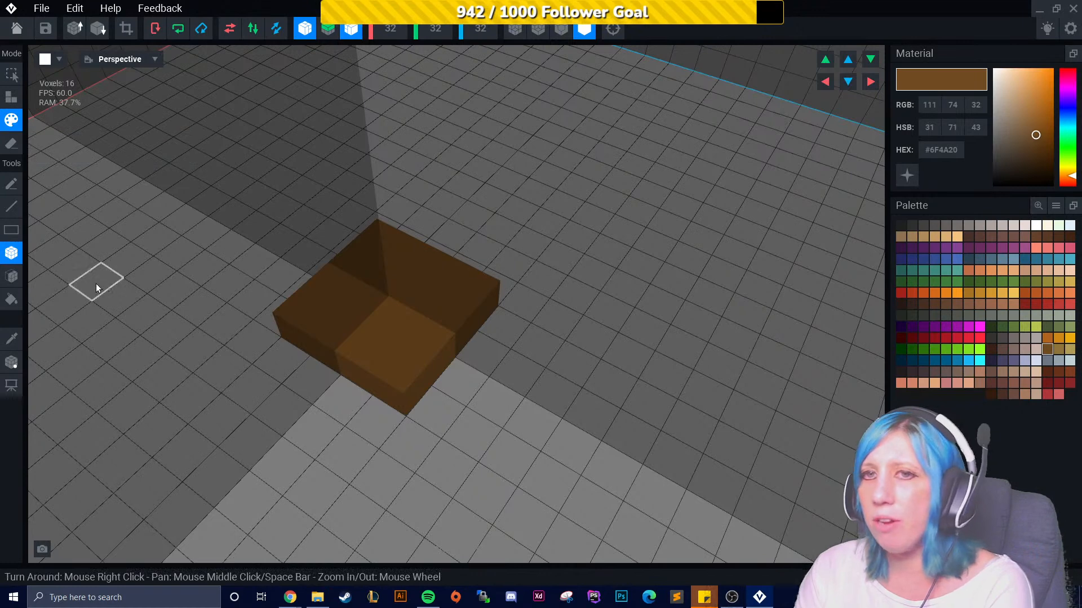
{"action": "left_click", "coordinate": [12, 276]}
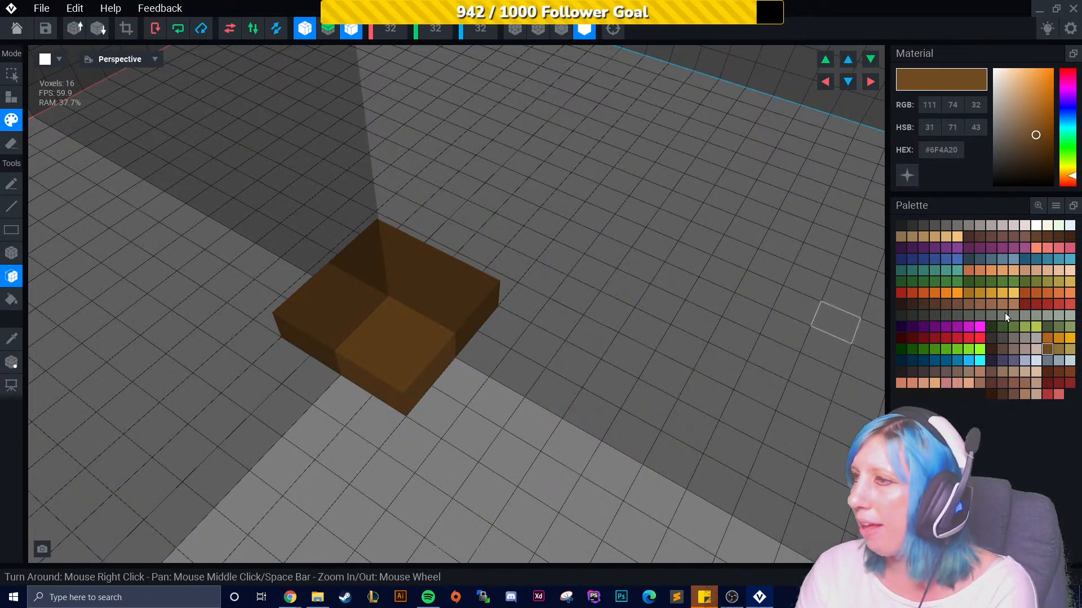
{"action": "left_click", "coordinate": [1036, 304]}
{"action": "left_click", "coordinate": [411, 331]}
{"action": "left_click", "coordinate": [1046, 348]}
{"action": "left_click", "coordinate": [334, 353]}
- Extend the base outward with more mirrored box blocks around its sides, undoing the last one
{"action": "left_click", "coordinate": [11, 253]}
{"action": "left_click", "coordinate": [11, 98]}
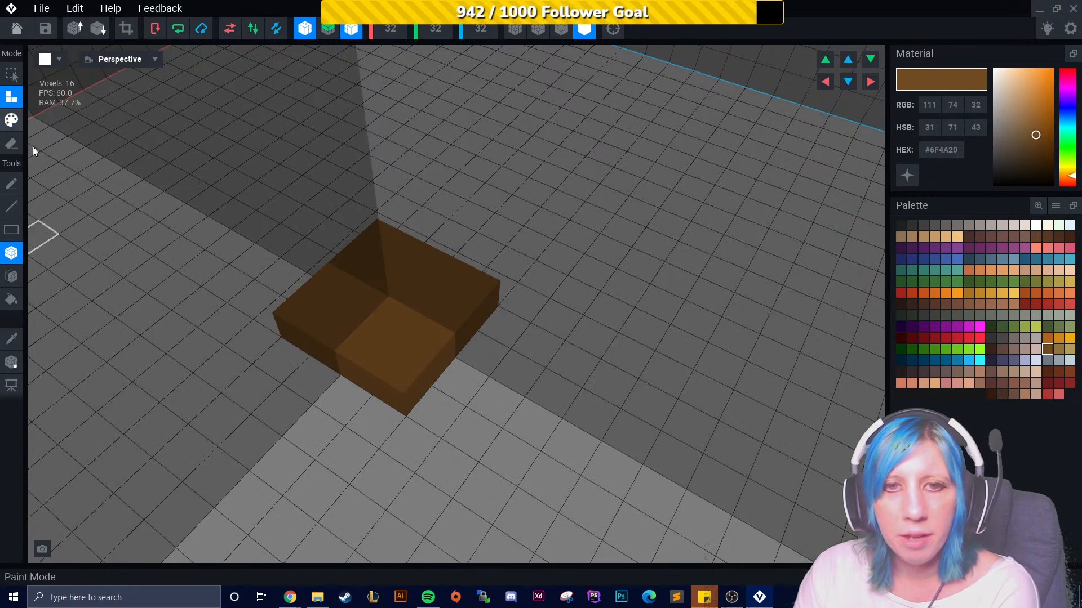
{"action": "right_click_drag", "start_coordinate": [313, 380], "coordinate": [429, 336]}
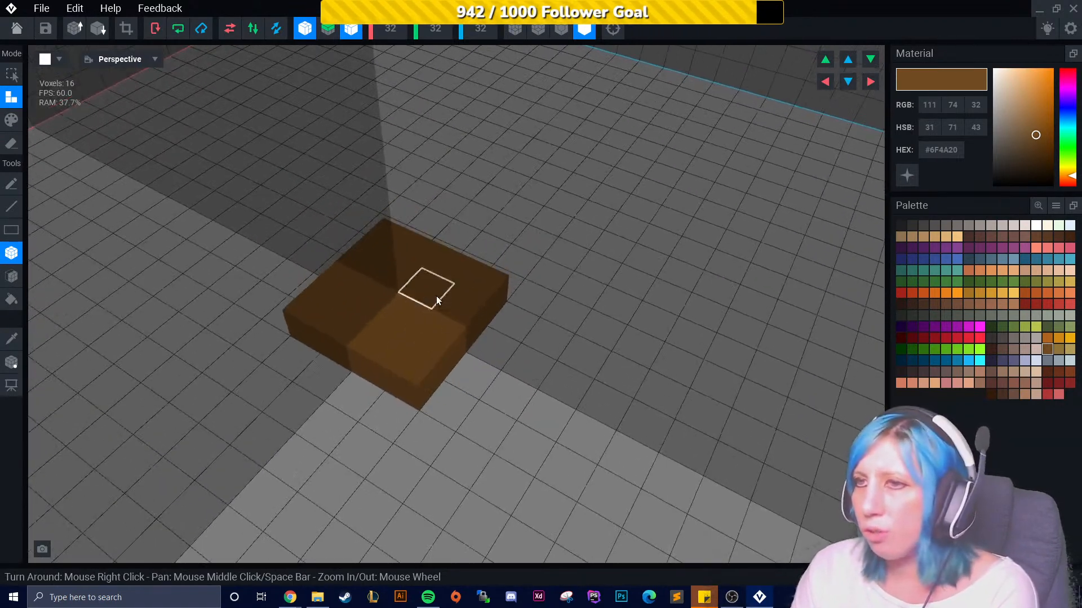
{"action": "left_click_drag", "start_coordinate": [472, 357], "coordinate": [398, 411]}
{"action": "right_click_drag", "start_coordinate": [474, 399], "coordinate": [518, 409]}
{"action": "left_click", "coordinate": [517, 409]}
{"action": "right_click_drag", "start_coordinate": [482, 456], "coordinate": [435, 397]}
{"action": "key", "text": "ctrl+z"}
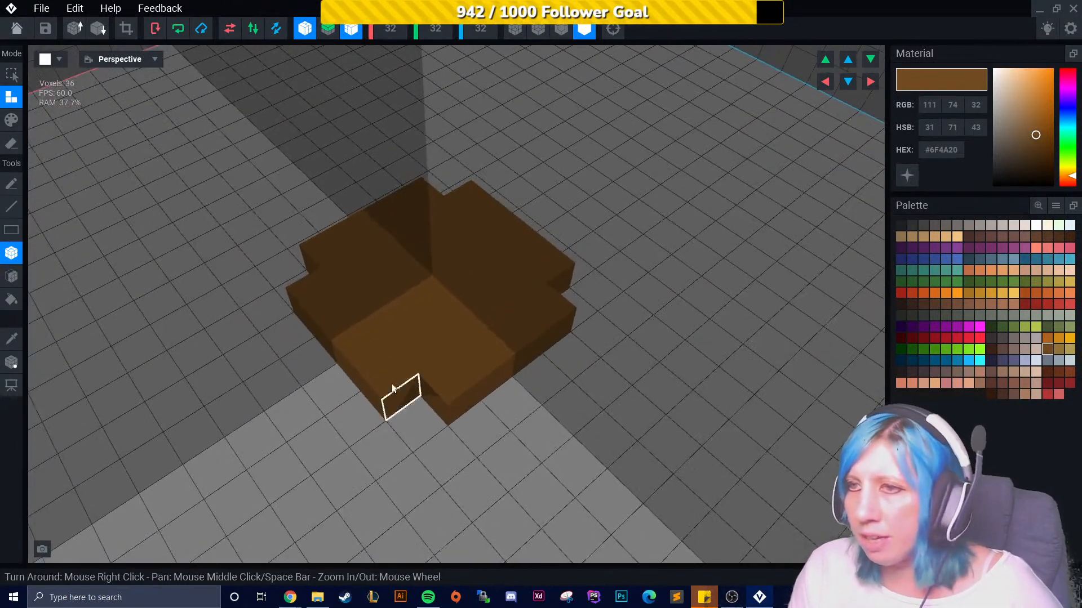
- Extrude the base's top faces upward to raise the mug's walls
{"action": "left_click", "coordinate": [12, 276]}
{"action": "left_click_drag", "start_coordinate": [411, 312], "coordinate": [357, 235]}
{"action": "right_click_drag", "start_coordinate": [357, 236], "coordinate": [323, 236]}
{"action": "left_click", "coordinate": [9, 253]}
{"action": "left_click", "coordinate": [12, 144]}
{"action": "right_click_drag", "start_coordinate": [383, 265], "coordinate": [346, 208]}
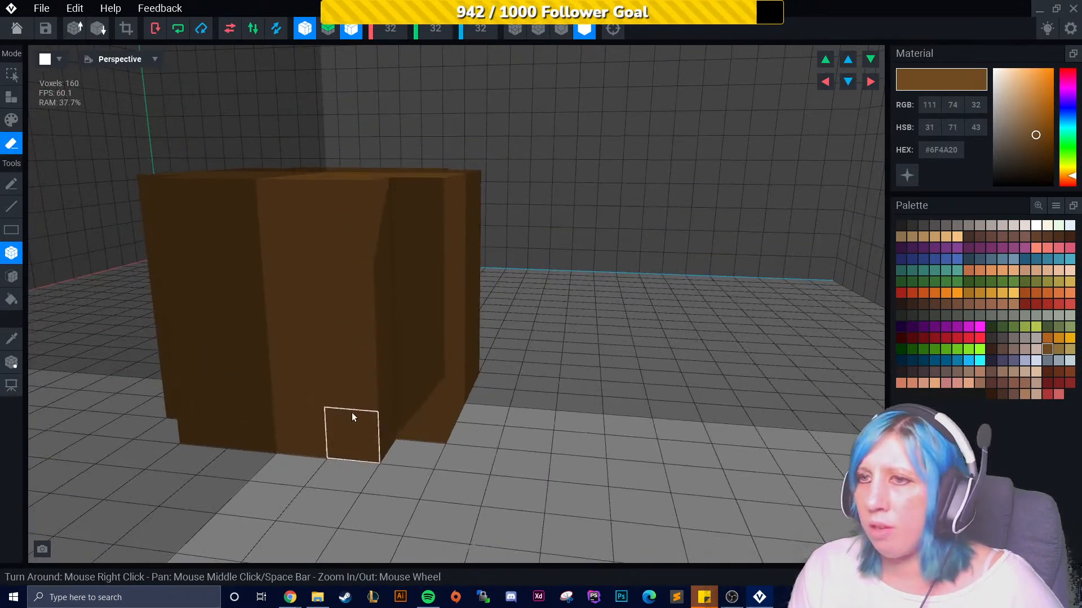
- Attach extra blocks to the lower sides of the mug body
{"action": "left_click", "coordinate": [12, 97]}
{"action": "left_click", "coordinate": [302, 390]}
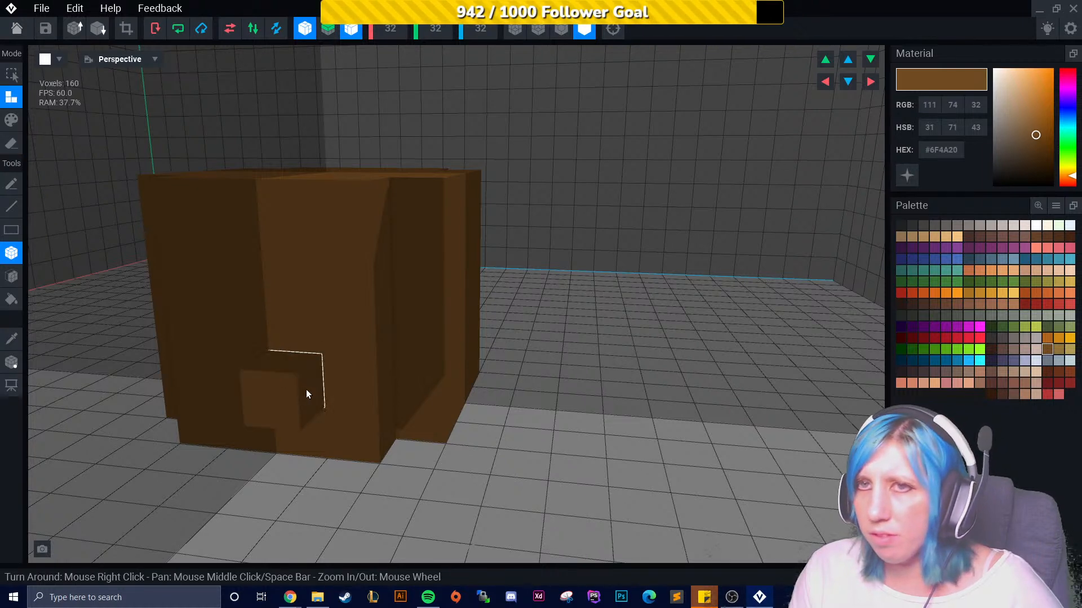
{"action": "right_click_drag", "start_coordinate": [379, 383], "coordinate": [428, 389]}
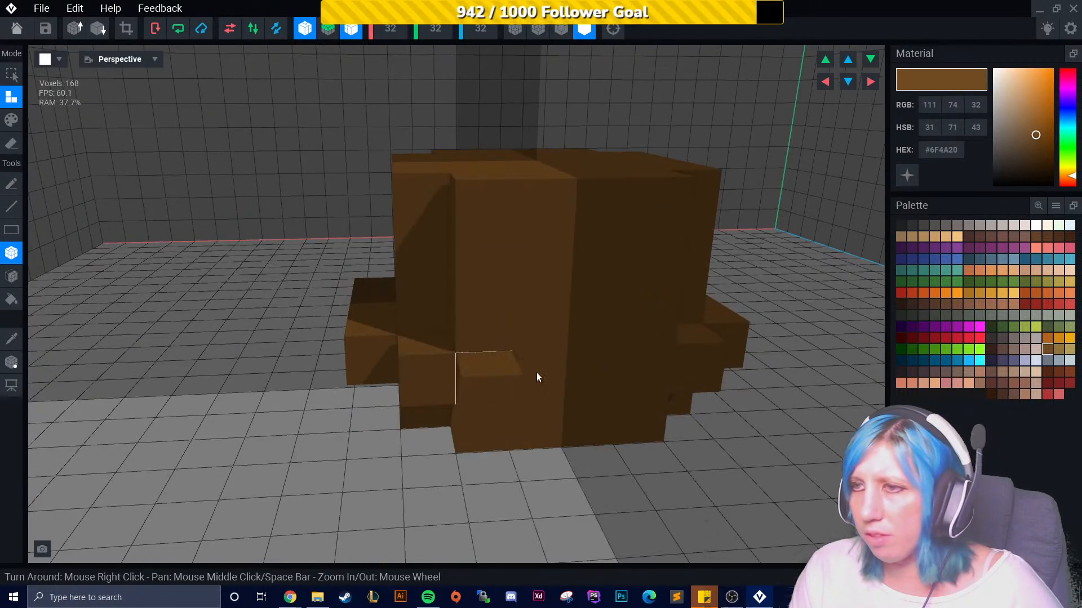
{"action": "left_click_drag", "start_coordinate": [512, 375], "coordinate": [554, 372]}
{"action": "key", "text": "XF86AudioLowerVolume"}
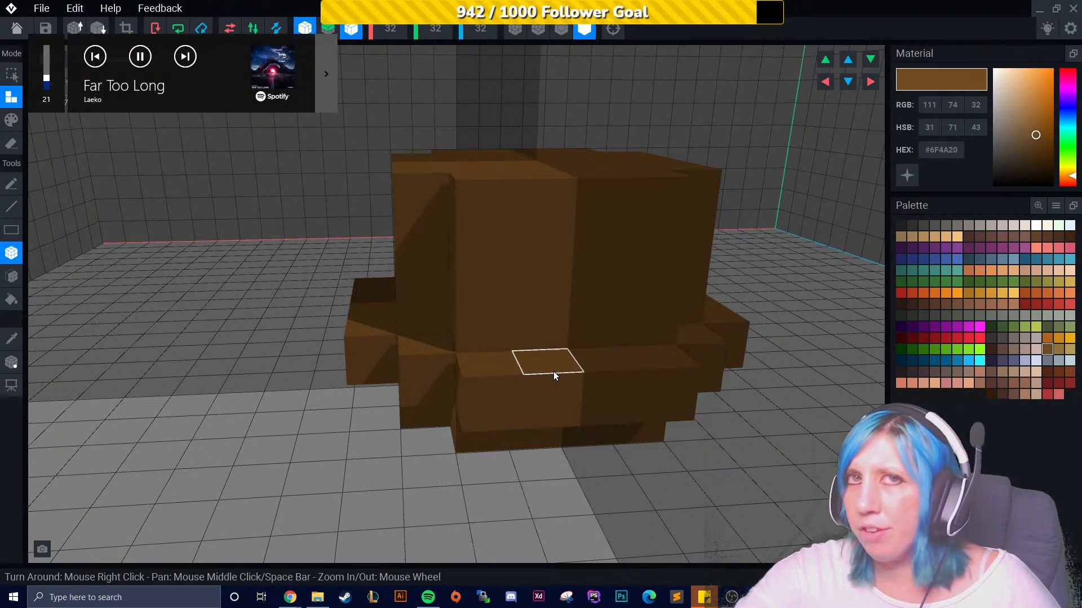
- Build up more blocks on the mug's upper body and rim
{"action": "right_click_drag", "start_coordinate": [478, 321], "coordinate": [121, 217]}
{"action": "mouse_move", "coordinate": [524, 198]}
{"action": "left_mouse_down"}
{"action": "mouse_move", "coordinate": [527, 270]}
{"action": "mouse_move", "coordinate": [487, 337]}
{"action": "left_mouse_up"}
{"action": "left_click_drag", "start_coordinate": [441, 210], "coordinate": [431, 304]}
{"action": "right_click_drag", "start_coordinate": [430, 304], "coordinate": [335, 258]}
{"action": "right_click_drag", "start_coordinate": [366, 374], "coordinate": [281, 374]}
{"action": "left_click_drag", "start_coordinate": [445, 271], "coordinate": [449, 394]}
{"action": "mouse_move", "coordinate": [449, 405]}
{"action": "right_mouse_down"}
{"action": "mouse_move", "coordinate": [439, 440]}
{"action": "mouse_move", "coordinate": [541, 315]}
{"action": "mouse_move", "coordinate": [555, 333]}
{"action": "mouse_move", "coordinate": [452, 404]}
{"action": "mouse_move", "coordinate": [438, 206]}
{"action": "right_mouse_up"}
{"action": "left_click", "coordinate": [439, 209]}
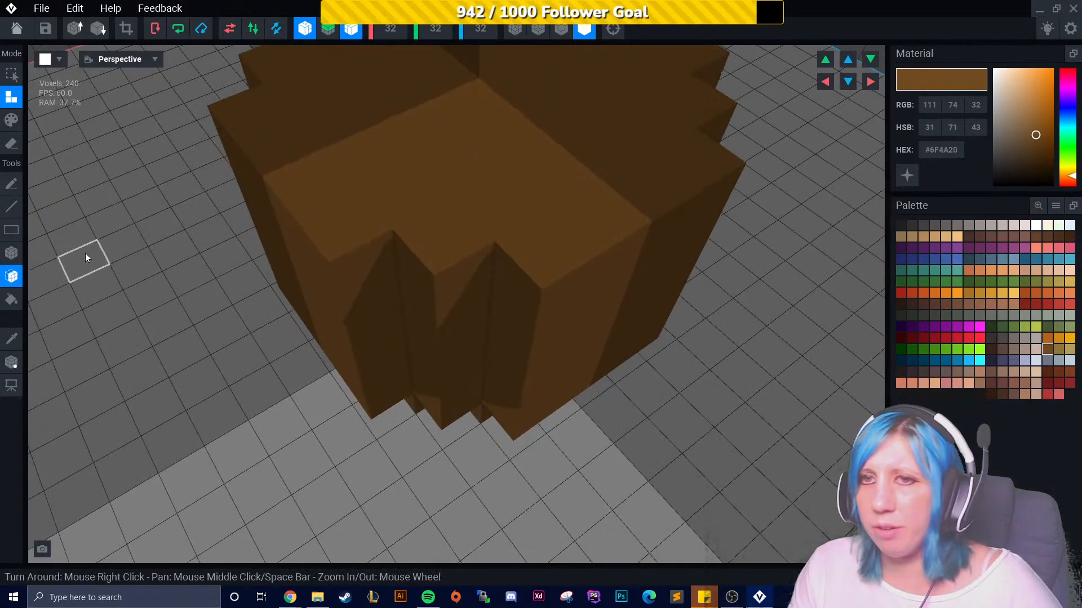
- Erase blocks from the top of the mug to start hollowing its interior
{"action": "left_click", "coordinate": [12, 253]}
{"action": "left_click", "coordinate": [11, 144]}
{"action": "mouse_move", "coordinate": [384, 244]}
{"action": "right_mouse_down"}
{"action": "mouse_move", "coordinate": [383, 141]}
{"action": "mouse_move", "coordinate": [418, 321]}
{"action": "mouse_move", "coordinate": [437, 283]}
{"action": "mouse_move", "coordinate": [431, 346]}
{"action": "mouse_move", "coordinate": [285, 340]}
{"action": "mouse_move", "coordinate": [413, 269]}
{"action": "right_mouse_up"}
{"action": "left_click", "coordinate": [454, 273]}
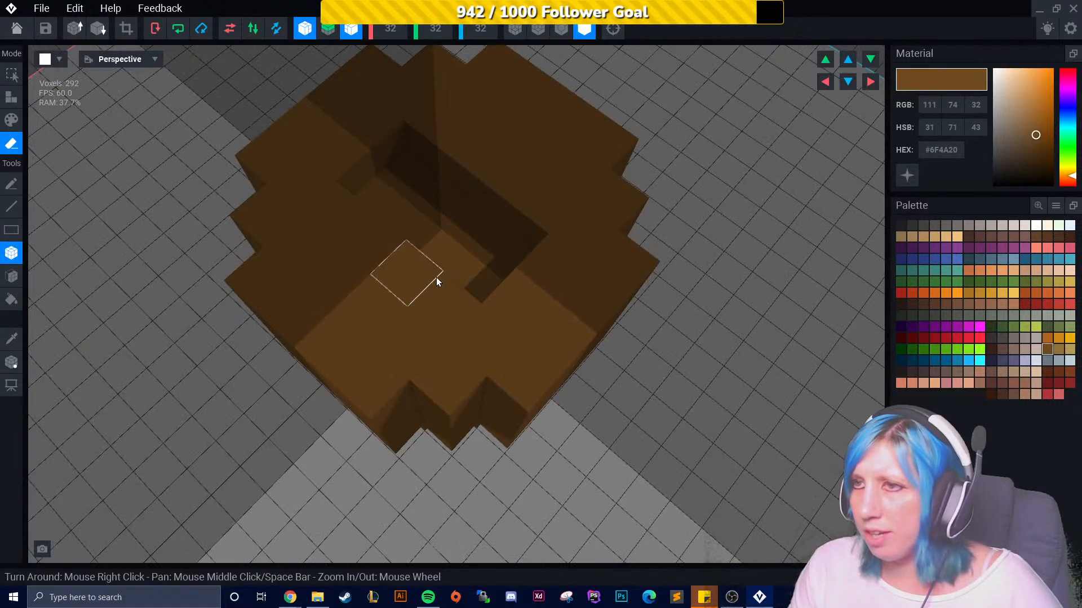
{"action": "left_click", "coordinate": [419, 289]}
{"action": "left_click", "coordinate": [431, 311]}
{"action": "right_click_drag", "start_coordinate": [409, 307], "coordinate": [403, 296]}
{"action": "left_click", "coordinate": [371, 293]}
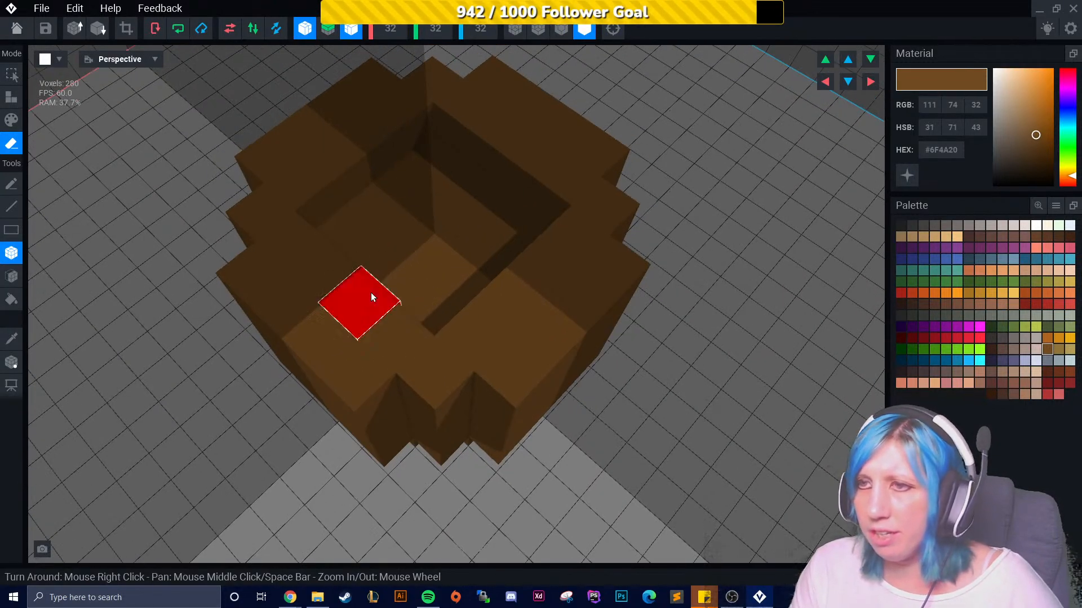
{"action": "left_click", "coordinate": [508, 291]}
{"action": "mouse_move", "coordinate": [500, 342]}
{"action": "right_mouse_down"}
{"action": "mouse_move", "coordinate": [501, 327]}
{"action": "mouse_move", "coordinate": [541, 310]}
{"action": "mouse_move", "coordinate": [488, 345]}
{"action": "right_mouse_up"}
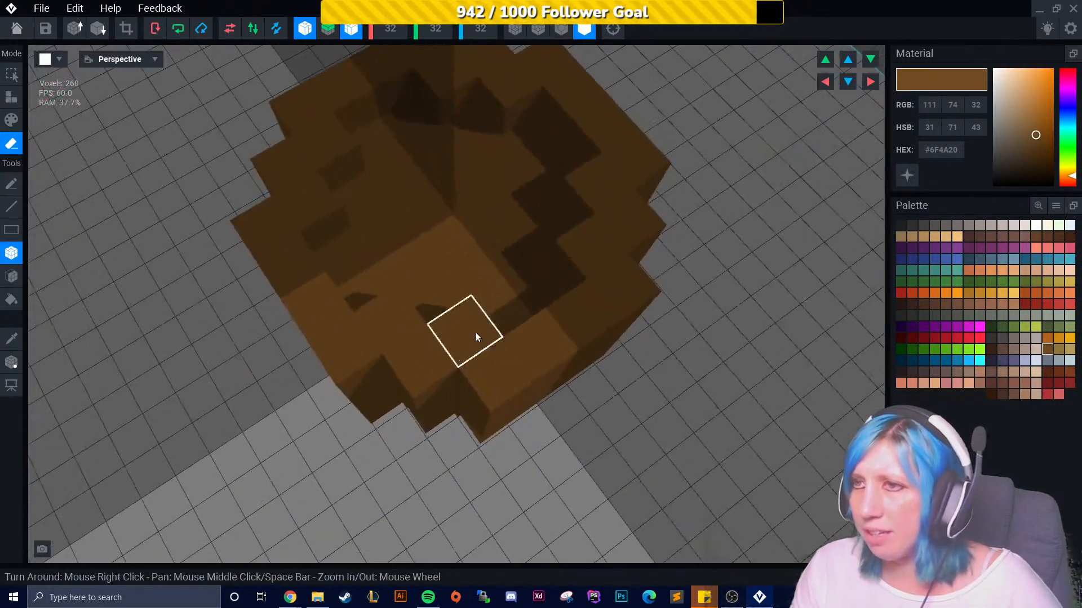
- Turn off X and Z mirroring and erase individual blocks to tidy the mug's inner walls
{"action": "left_click", "coordinate": [350, 33]}
{"action": "left_click", "coordinate": [313, 32]}
{"action": "right_click_drag", "start_coordinate": [360, 201], "coordinate": [289, 325]}
{"action": "left_click", "coordinate": [289, 326]}
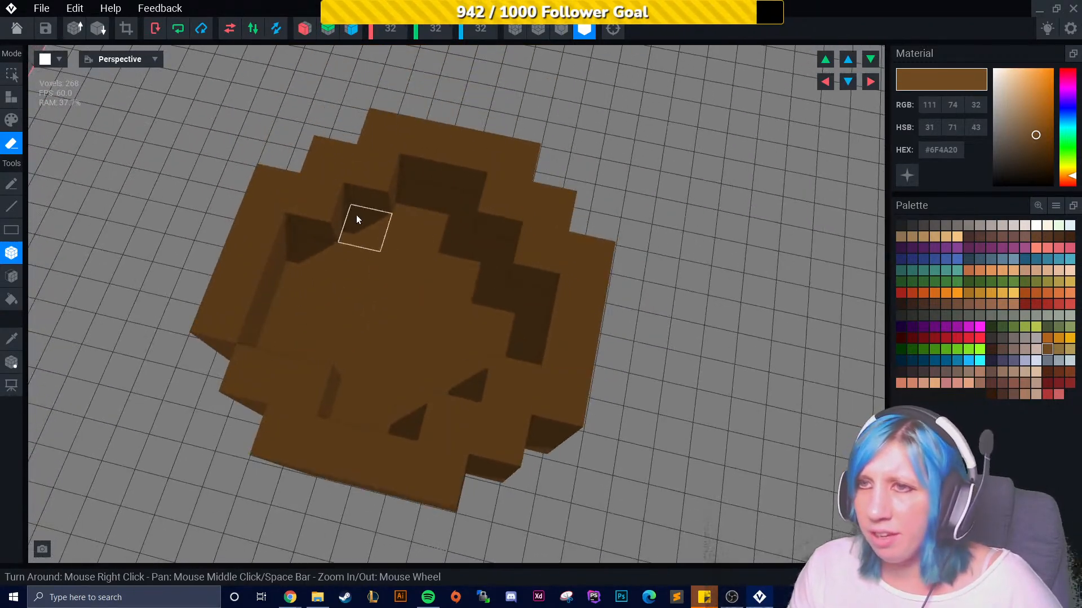
{"action": "left_click", "coordinate": [343, 215]}
{"action": "left_click", "coordinate": [386, 206]}
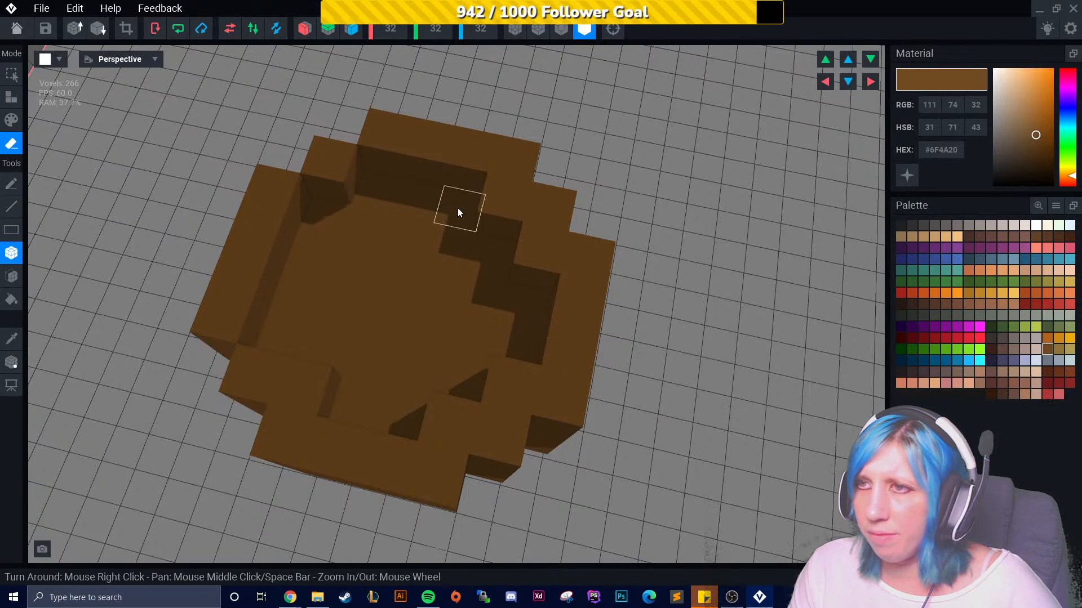
{"action": "left_click", "coordinate": [496, 212]}
{"action": "left_click", "coordinate": [504, 382]}
{"action": "left_click", "coordinate": [447, 422]}
{"action": "left_click", "coordinate": [302, 381]}
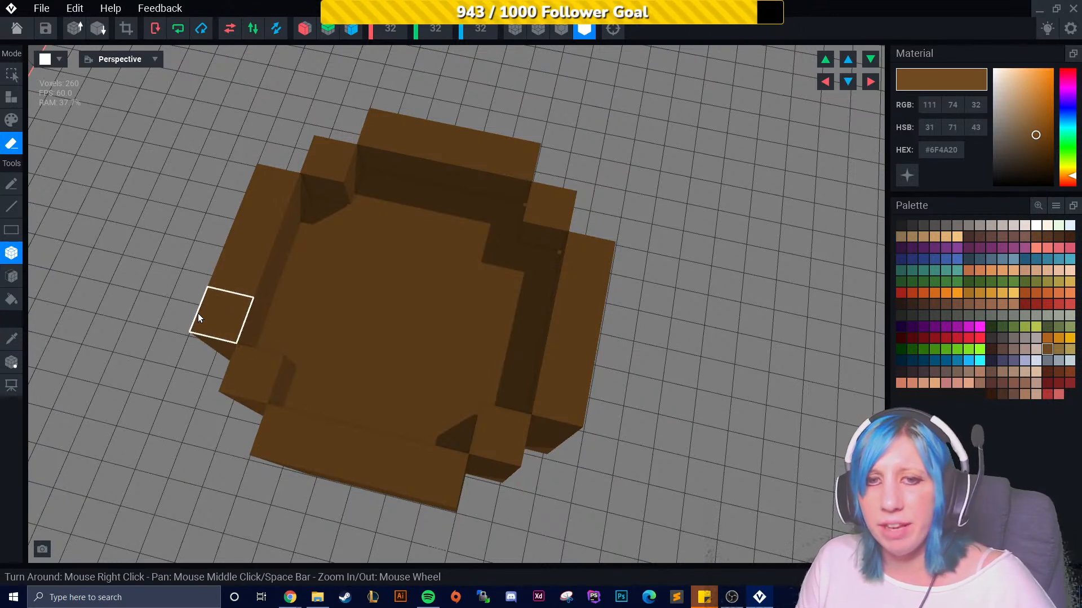
- Erase a deeper layer of the mug's interior with the face tool
{"action": "right_click_drag", "start_coordinate": [418, 343], "coordinate": [542, 383]}
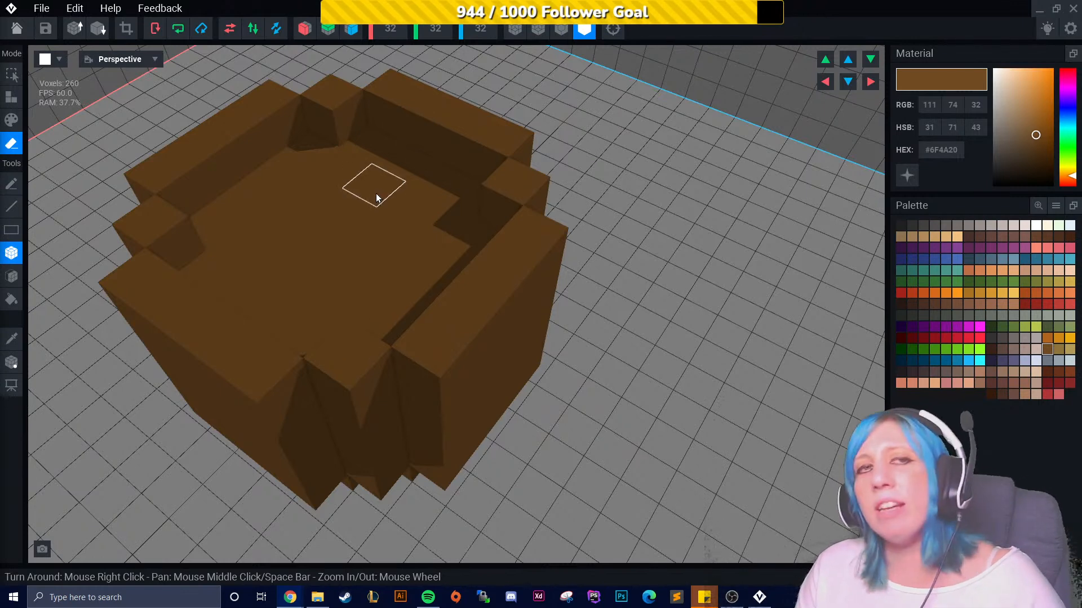
{"action": "left_click", "coordinate": [310, 241]}
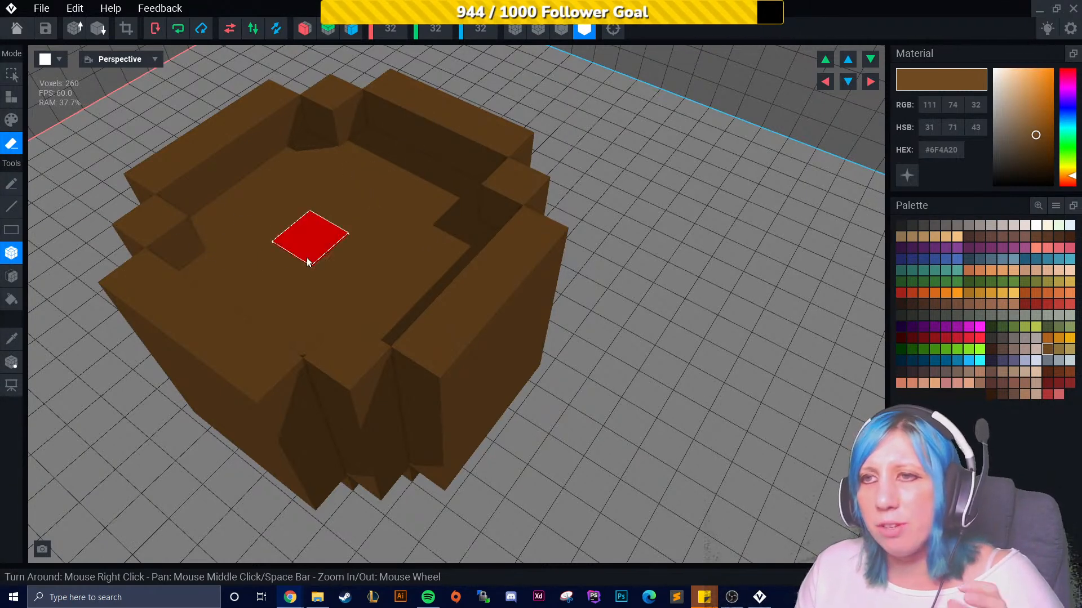
{"action": "left_click", "coordinate": [13, 282]}
{"action": "left_click", "coordinate": [363, 194]}
{"action": "mouse_move", "coordinate": [363, 193]}
{"action": "right_mouse_down"}
{"action": "mouse_move", "coordinate": [405, 289]}
{"action": "mouse_move", "coordinate": [398, 258]}
{"action": "mouse_move", "coordinate": [415, 286]}
{"action": "mouse_move", "coordinate": [387, 289]}
{"action": "mouse_move", "coordinate": [405, 279]}
{"action": "mouse_move", "coordinate": [391, 305]}
{"action": "mouse_move", "coordinate": [416, 282]}
{"action": "mouse_move", "coordinate": [410, 311]}
{"action": "right_mouse_up"}
{"action": "left_click", "coordinate": [407, 283]}
{"action": "left_click", "coordinate": [405, 289]}
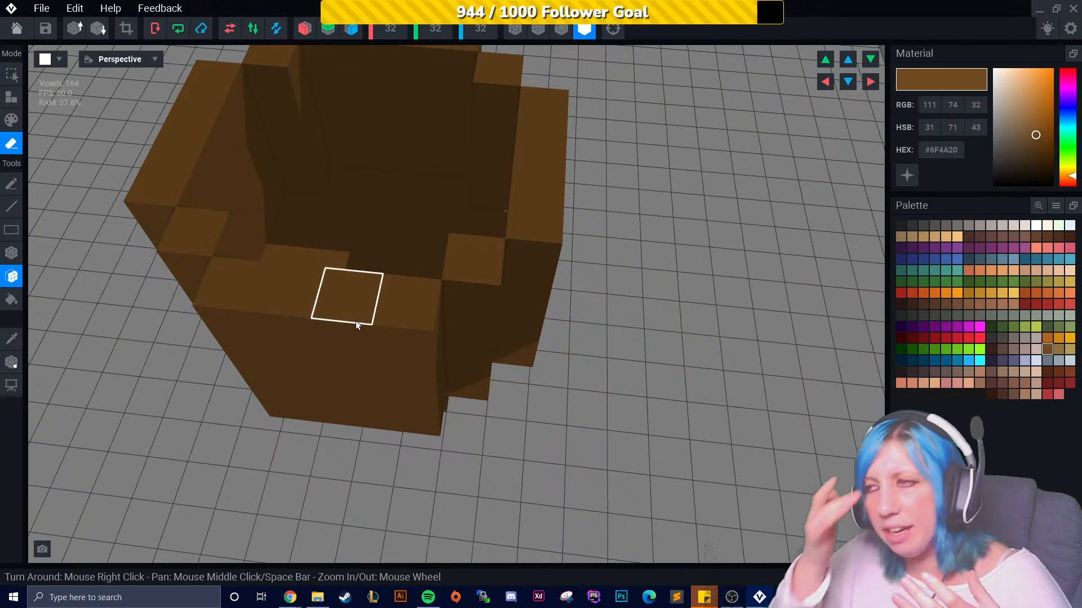
{"action": "mouse_move", "coordinate": [340, 316]}
{"action": "right_mouse_down"}
{"action": "mouse_move", "coordinate": [393, 309]}
{"action": "mouse_move", "coordinate": [580, 340]}
{"action": "mouse_move", "coordinate": [580, 360]}
{"action": "mouse_move", "coordinate": [320, 391]}
{"action": "right_mouse_up"}
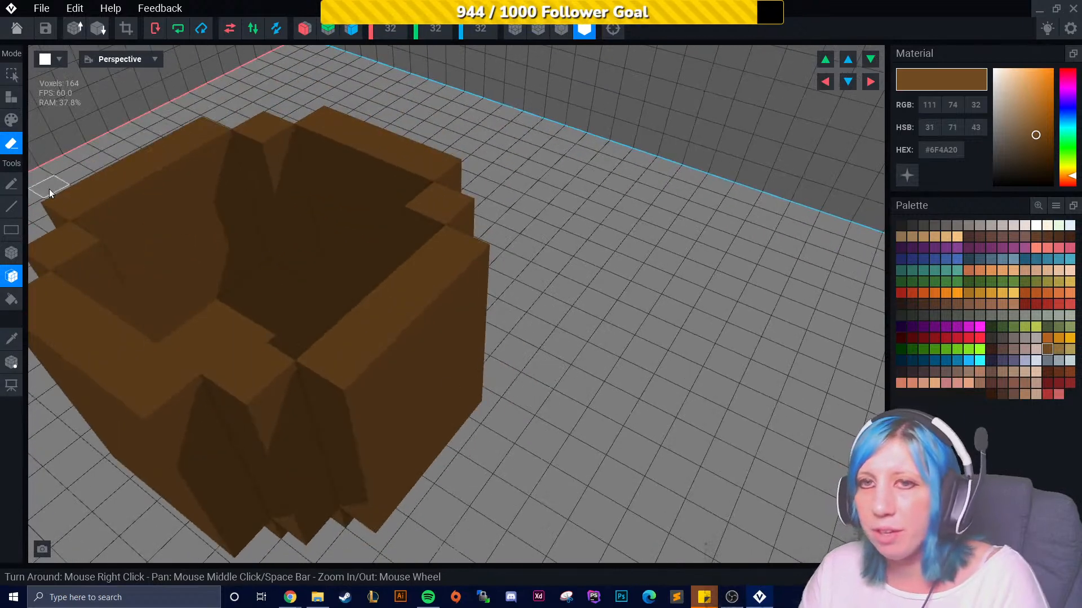
- Attach single blocks around the mug's rim to fill its gaps
{"action": "left_click", "coordinate": [12, 97]}
{"action": "left_click", "coordinate": [101, 331]}
{"action": "left_click", "coordinate": [259, 361]}
{"action": "left_click", "coordinate": [362, 323]}
{"action": "right_click_drag", "start_coordinate": [364, 319], "coordinate": [449, 248]}
{"action": "left_click", "coordinate": [539, 175]}
{"action": "left_click", "coordinate": [551, 104]}
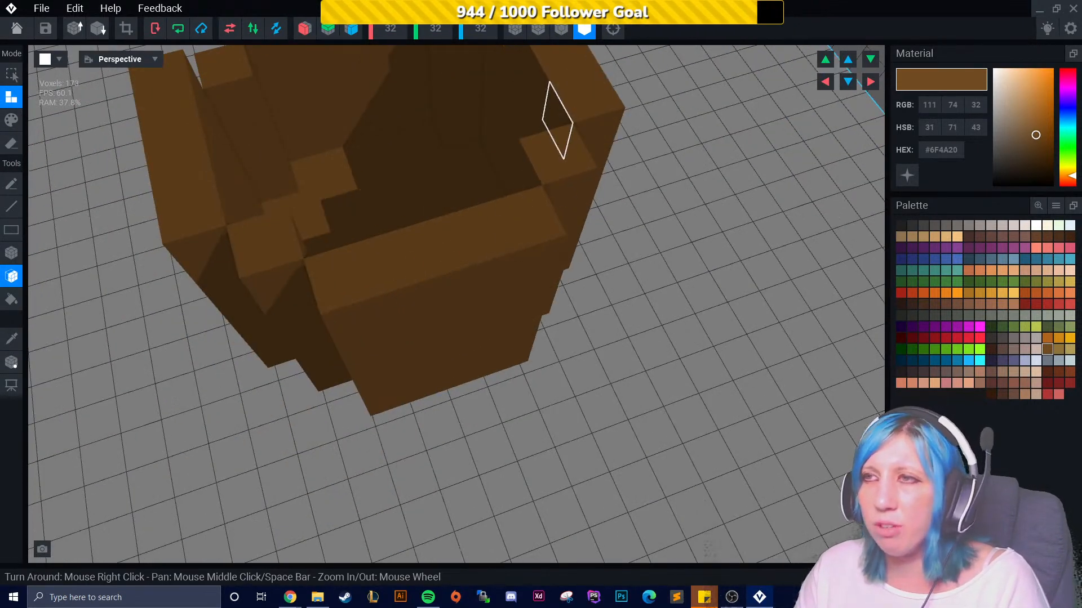
{"action": "middle_click_drag", "start_coordinate": [549, 98], "coordinate": [660, 226]}
{"action": "left_click", "coordinate": [558, 117]}
{"action": "left_click", "coordinate": [334, 183]}
{"action": "left_click", "coordinate": [394, 143]}
{"action": "right_click_drag", "start_coordinate": [394, 143], "coordinate": [457, 235]}
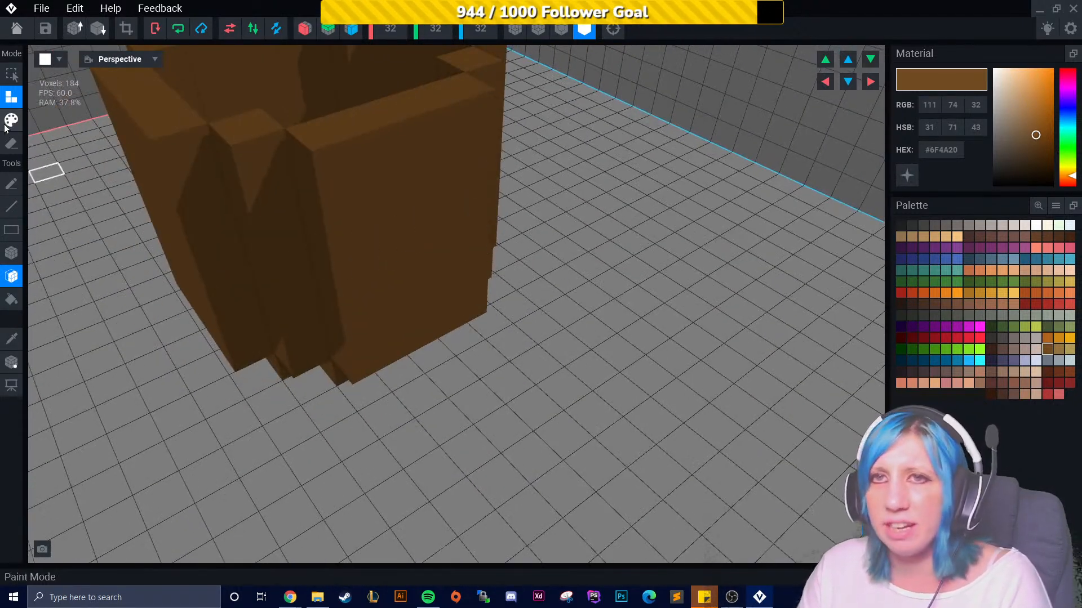
- Switch to the box tool and attach blocks to build the handle downward from its top
{"action": "left_click", "coordinate": [12, 253]}
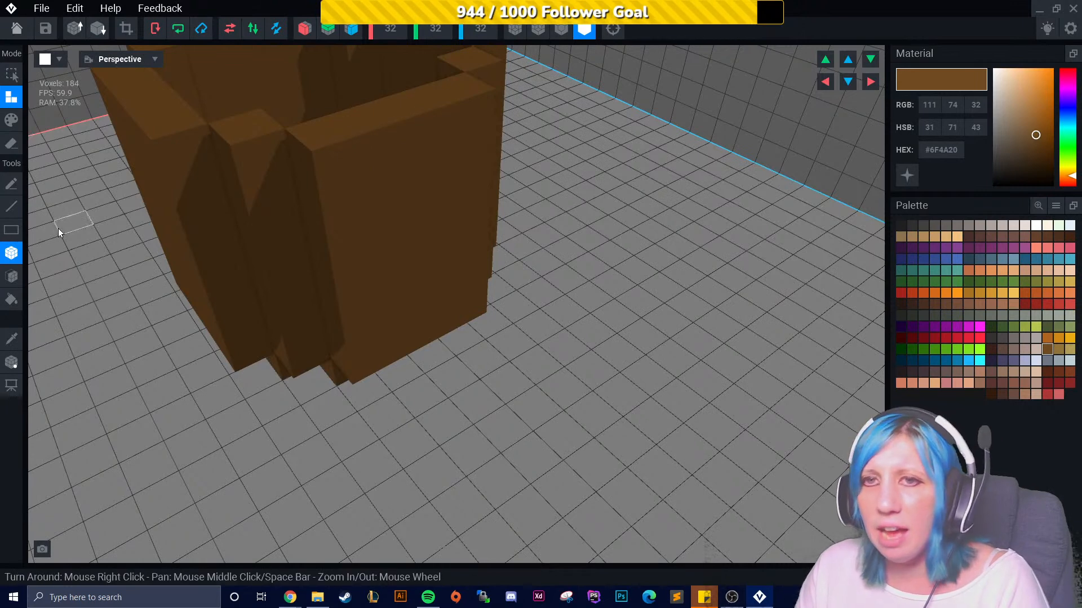
{"action": "mouse_move", "coordinate": [374, 121]}
{"action": "left_mouse_down"}
{"action": "mouse_move", "coordinate": [424, 104]}
{"action": "mouse_move", "coordinate": [442, 123]}
{"action": "left_mouse_up"}
{"action": "right_click_drag", "start_coordinate": [434, 134], "coordinate": [383, 118]}
{"action": "left_click_drag", "start_coordinate": [383, 118], "coordinate": [448, 116]}
{"action": "mouse_move", "coordinate": [448, 116]}
{"action": "right_mouse_down"}
{"action": "mouse_move", "coordinate": [448, 143]}
{"action": "mouse_move", "coordinate": [450, 125]}
{"action": "right_mouse_up"}
{"action": "left_click_drag", "start_coordinate": [406, 137], "coordinate": [436, 155]}
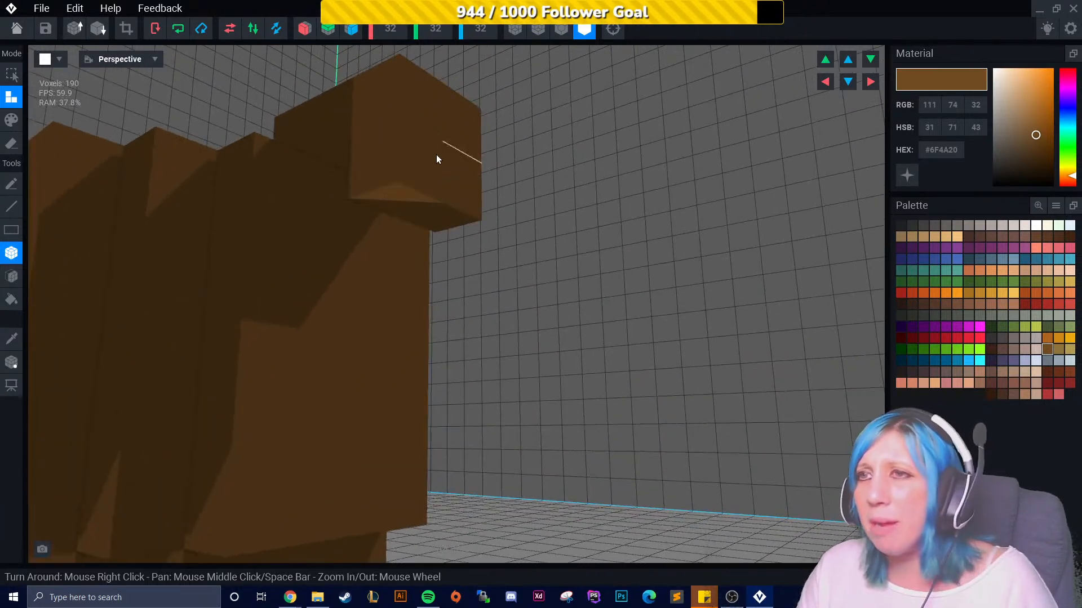
{"action": "mouse_move", "coordinate": [406, 198]}
{"action": "left_mouse_down"}
{"action": "mouse_move", "coordinate": [434, 243]}
{"action": "mouse_move", "coordinate": [434, 292]}
{"action": "left_mouse_up"}
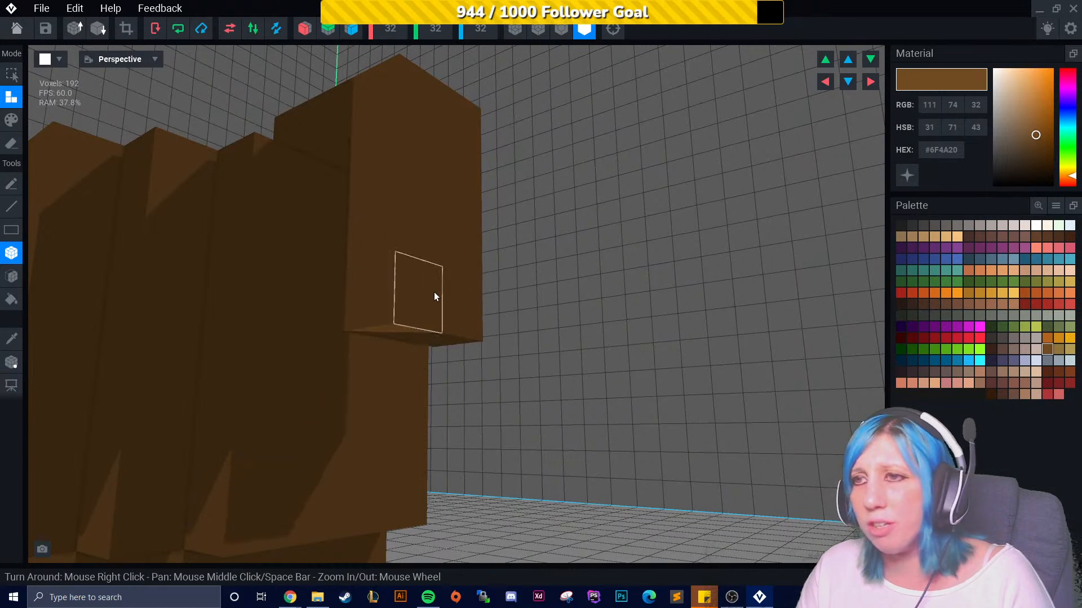
{"action": "right_click_drag", "start_coordinate": [434, 292], "coordinate": [417, 322]}
{"action": "left_click_drag", "start_coordinate": [411, 407], "coordinate": [464, 434]}
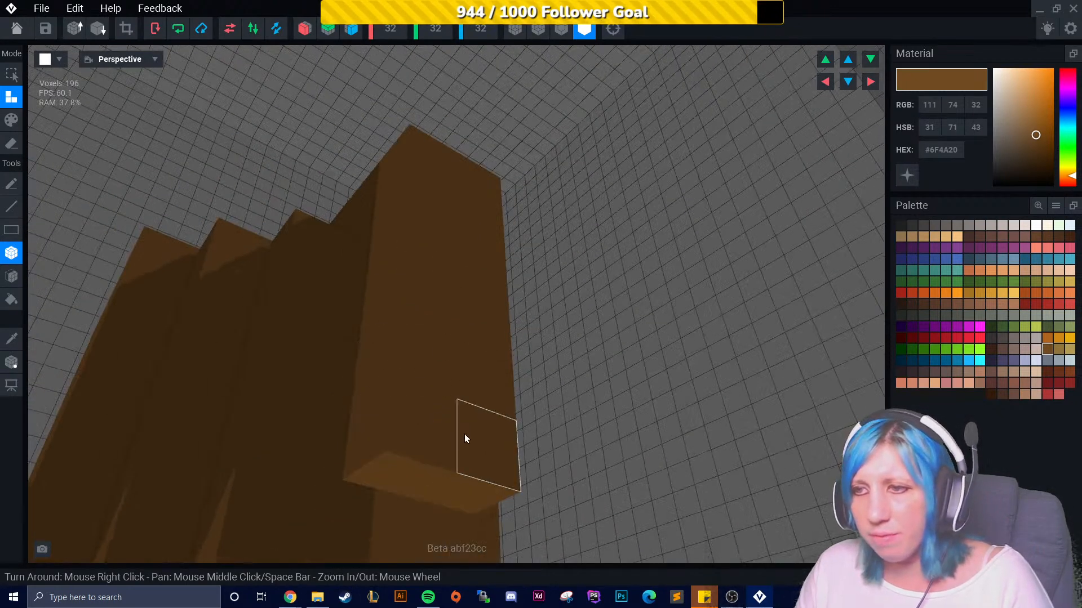
{"action": "right_click_drag", "start_coordinate": [464, 434], "coordinate": [476, 452]}
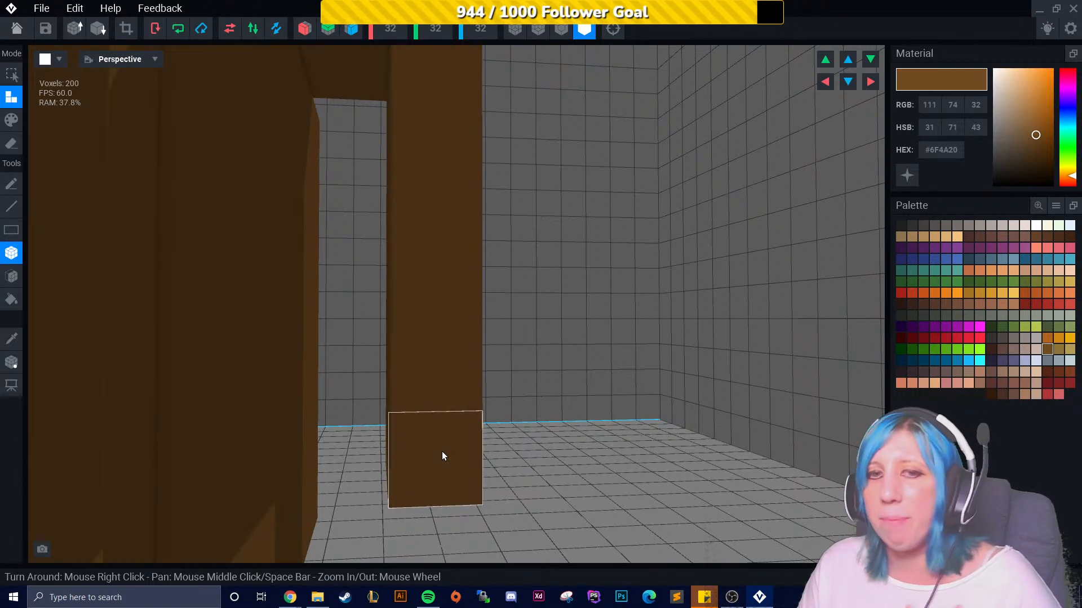
- Attach blocks at the lower end of the handle to join it to the mug's base
{"action": "right_click_drag", "start_coordinate": [514, 443], "coordinate": [573, 455]}
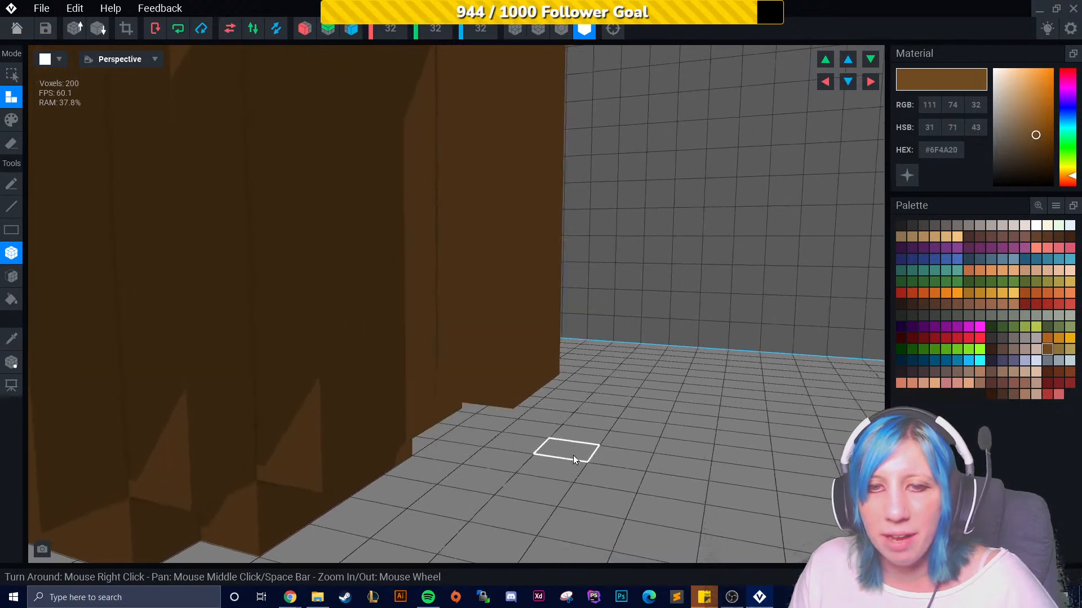
{"action": "right_click_drag", "start_coordinate": [356, 435], "coordinate": [401, 420]}
{"action": "left_click_drag", "start_coordinate": [400, 421], "coordinate": [468, 404]}
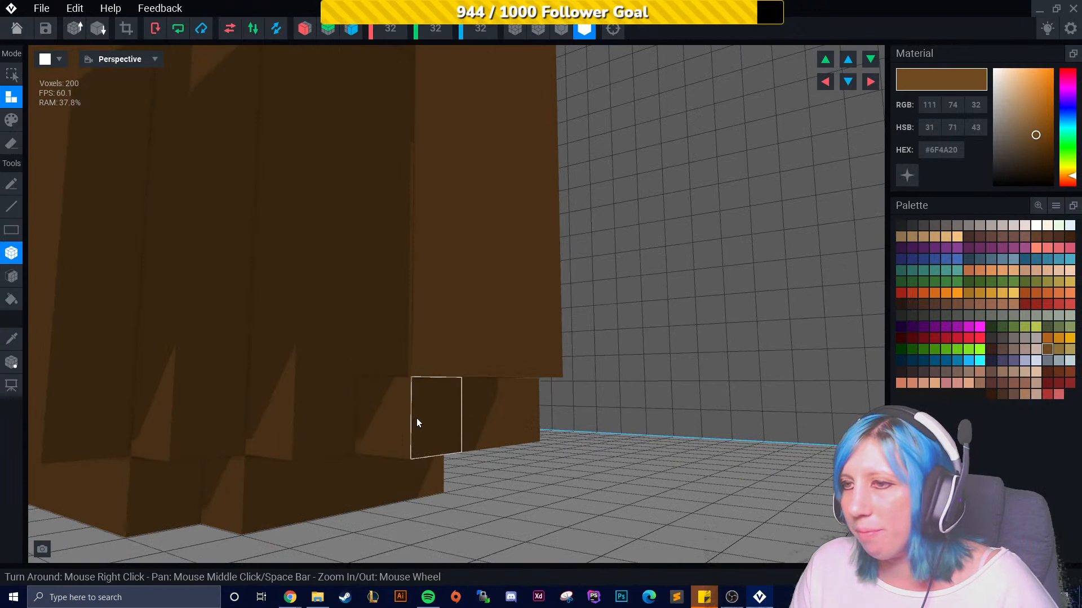
{"action": "right_click_drag", "start_coordinate": [414, 416], "coordinate": [367, 418]}
{"action": "mouse_move", "coordinate": [472, 424]}
{"action": "right_mouse_down"}
{"action": "mouse_move", "coordinate": [495, 428]}
{"action": "mouse_move", "coordinate": [473, 423]}
{"action": "right_mouse_up"}
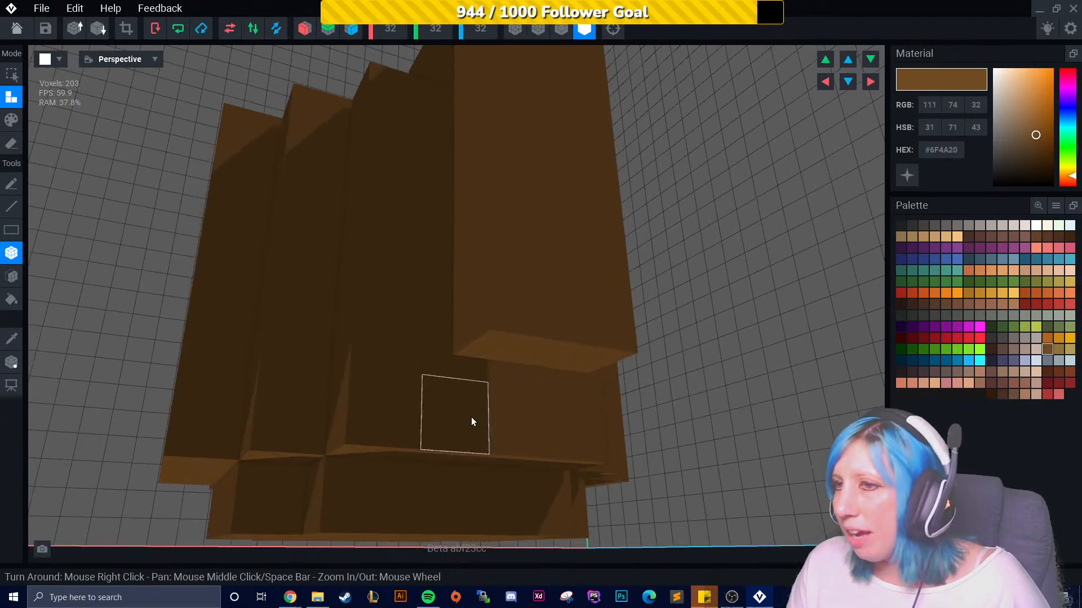
{"action": "left_click_drag", "start_coordinate": [533, 420], "coordinate": [478, 424]}
{"action": "right_click_drag", "start_coordinate": [478, 424], "coordinate": [437, 454]}
{"action": "right_click_drag", "start_coordinate": [510, 448], "coordinate": [584, 434]}
{"action": "scroll", "coordinate": [520, 398], "scroll_direction": "down", "scroll_amount": 6}
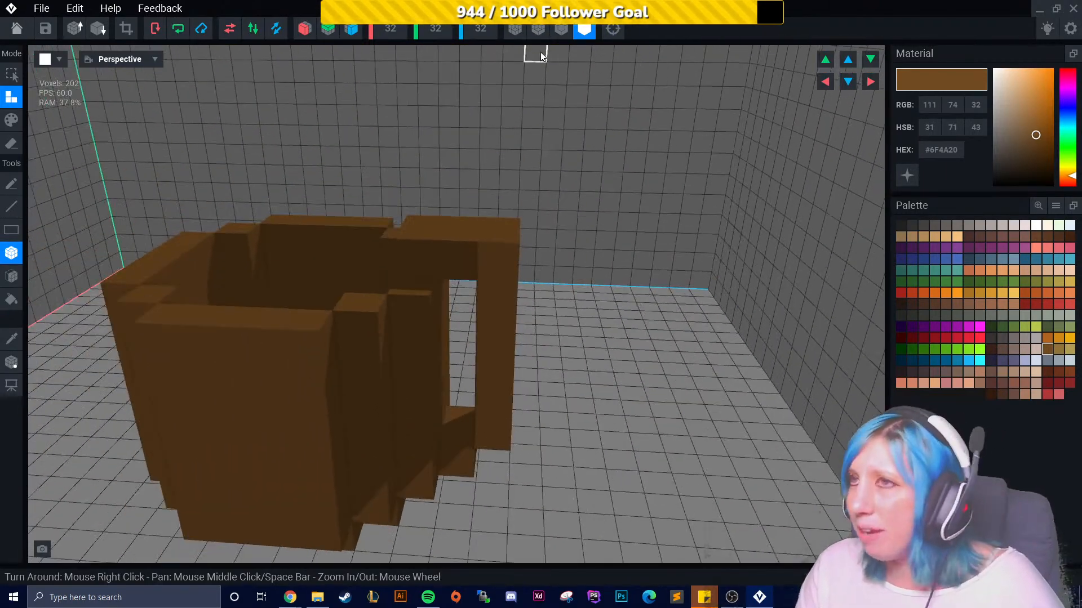
- Turn on voxel outlines and inspect the mug, its interior and handle from several angles
{"action": "left_click", "coordinate": [561, 29]}
{"action": "right_click_drag", "start_coordinate": [532, 312], "coordinate": [480, 240]}
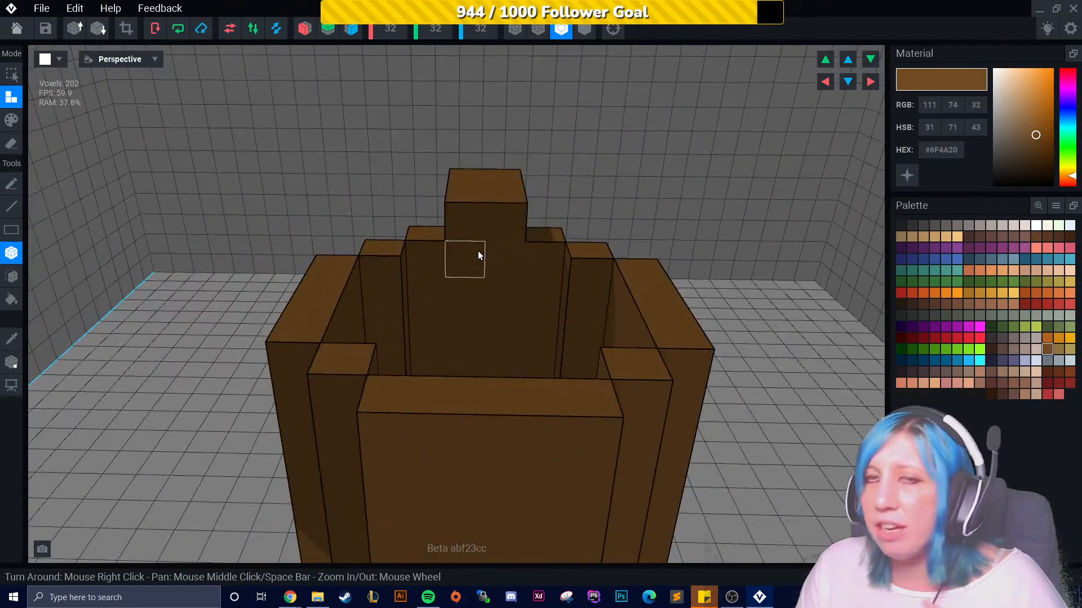
{"action": "right_click_drag", "start_coordinate": [414, 211], "coordinate": [516, 279]}
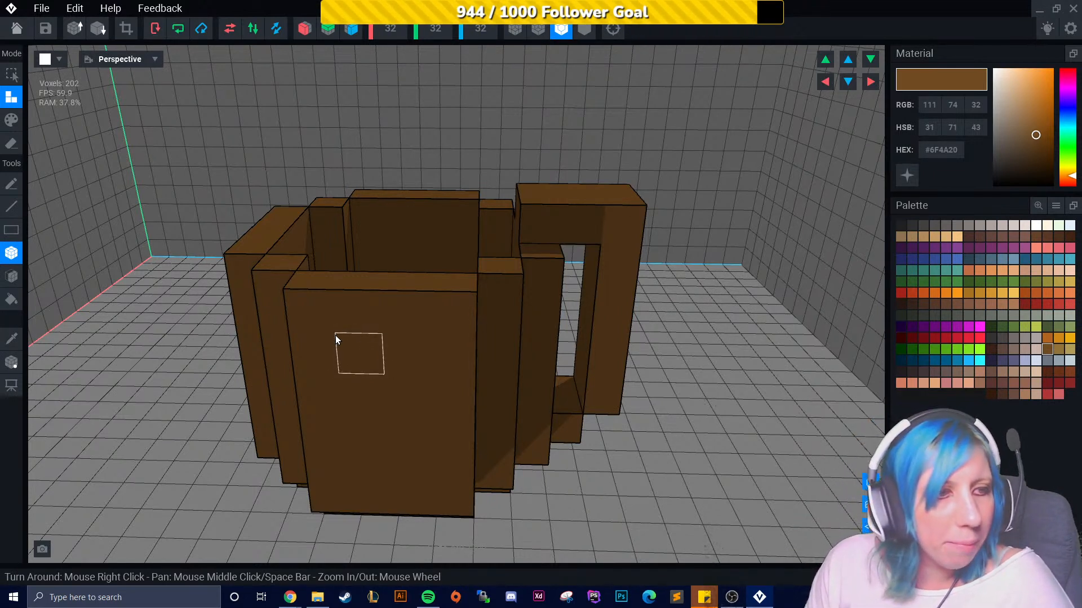
{"action": "right_click_drag", "start_coordinate": [350, 338], "coordinate": [374, 367]}
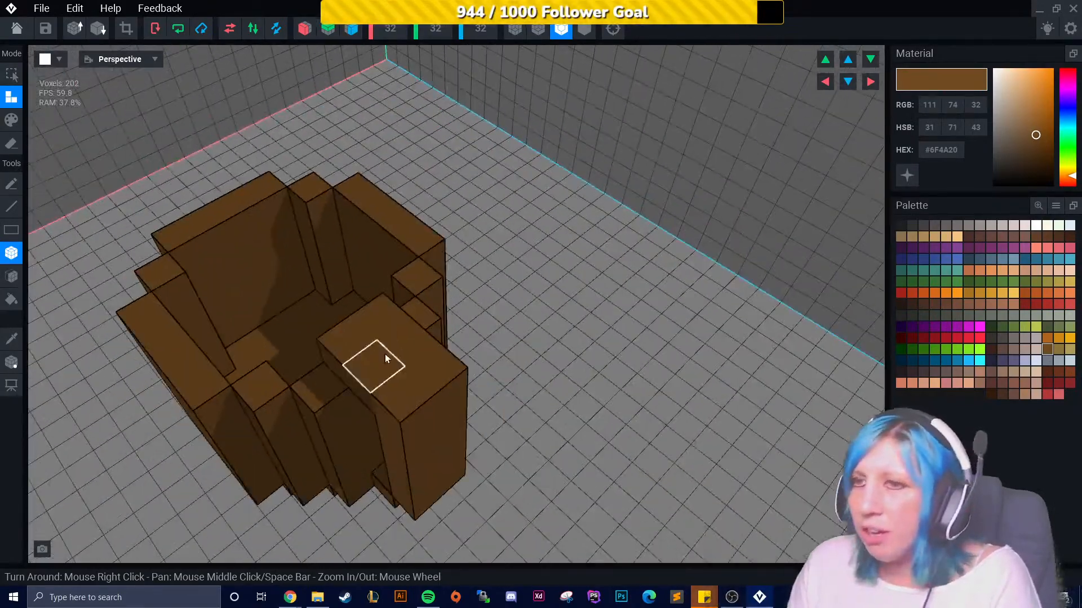
{"action": "right_click_drag", "start_coordinate": [541, 372], "coordinate": [642, 373]}
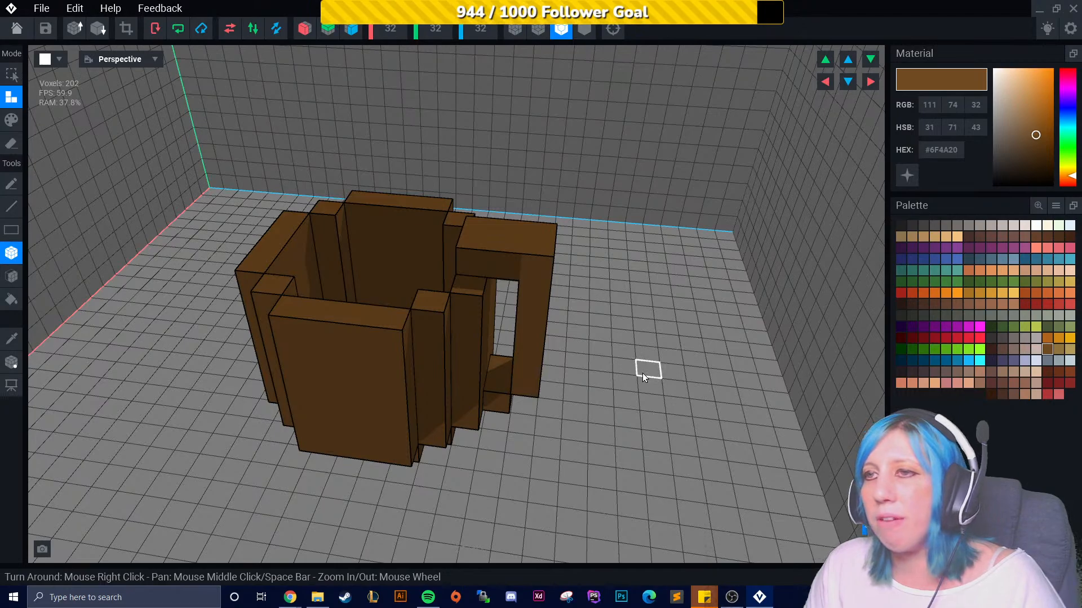
{"action": "right_click_drag", "start_coordinate": [642, 373], "coordinate": [539, 435]}
{"action": "right_click_drag", "start_coordinate": [441, 352], "coordinate": [539, 331]}
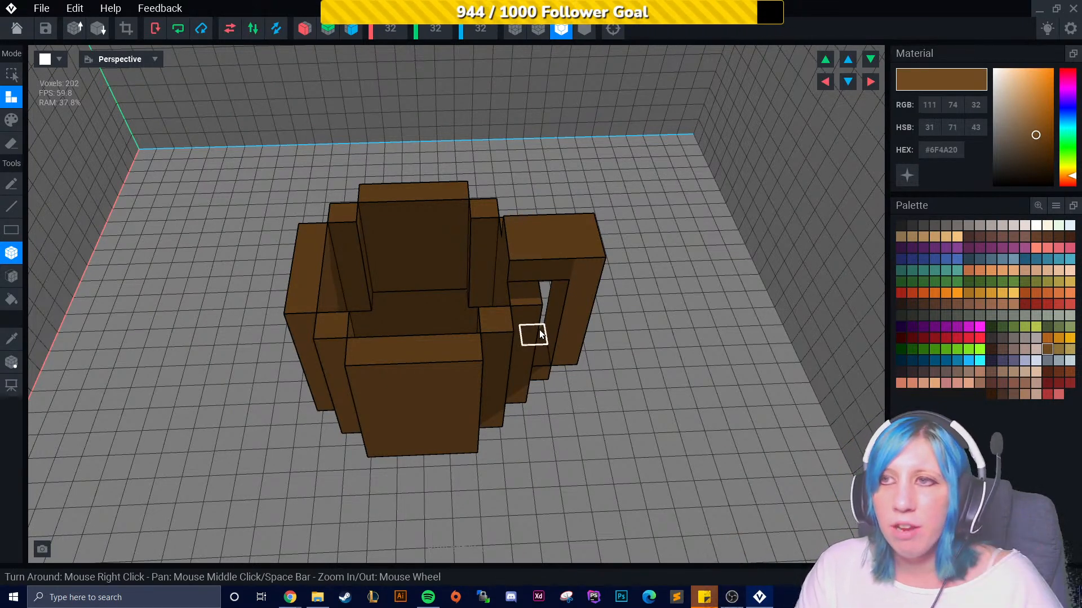
{"action": "mouse_move", "coordinate": [459, 336]}
{"action": "right_mouse_down"}
{"action": "mouse_move", "coordinate": [469, 297]}
{"action": "mouse_move", "coordinate": [472, 345]}
{"action": "right_mouse_up"}
{"action": "mouse_move", "coordinate": [501, 369]}
{"action": "right_mouse_down"}
{"action": "mouse_move", "coordinate": [545, 367]}
{"action": "mouse_move", "coordinate": [509, 361]}
{"action": "right_mouse_up"}
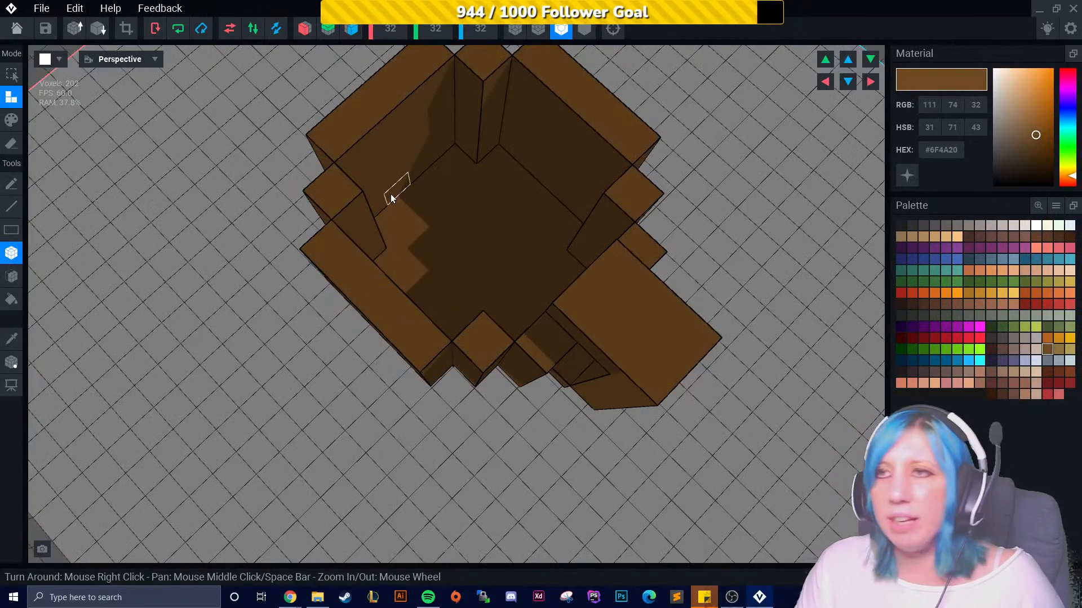
{"action": "right_click_drag", "start_coordinate": [394, 222], "coordinate": [436, 263]}
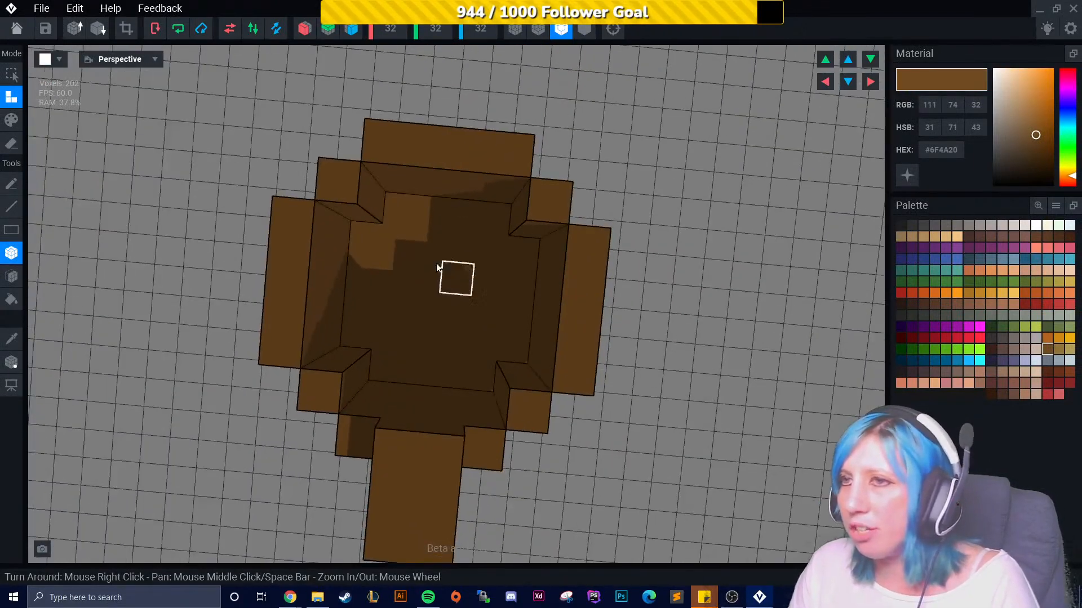
{"action": "left_click", "coordinate": [400, 218]}
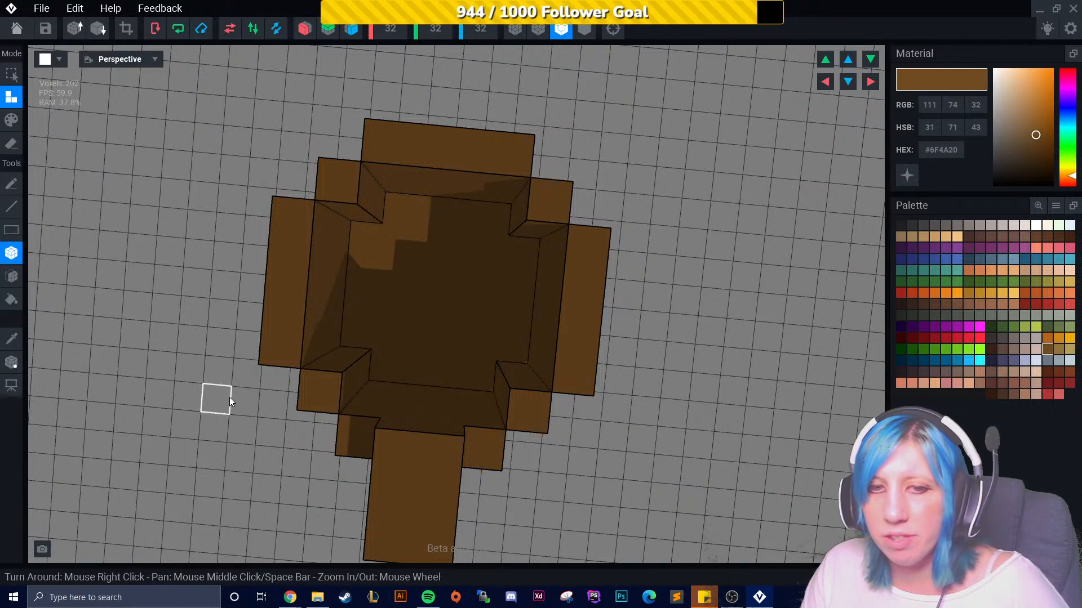
{"action": "right_click_drag", "start_coordinate": [423, 307], "coordinate": [386, 453]}
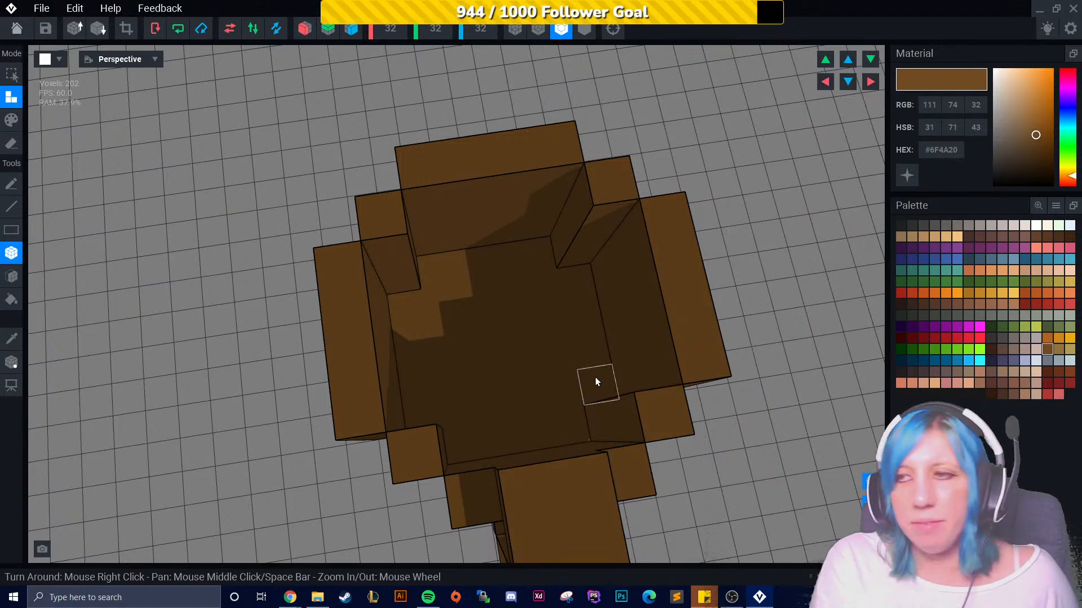
{"action": "right_click_drag", "start_coordinate": [529, 377], "coordinate": [530, 349]}
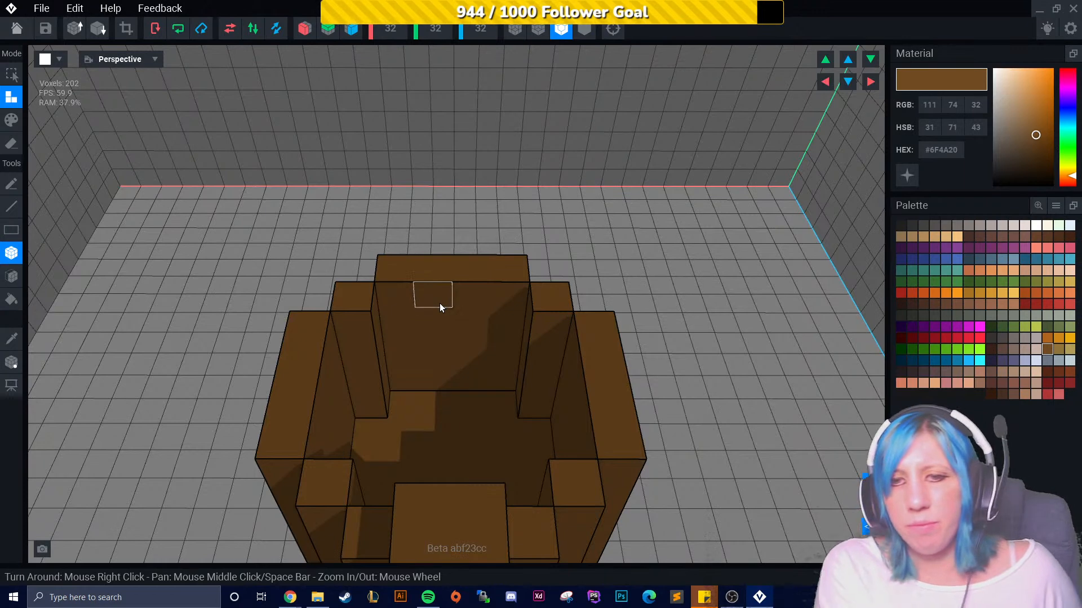
{"action": "right_click_drag", "start_coordinate": [507, 341], "coordinate": [532, 353]}
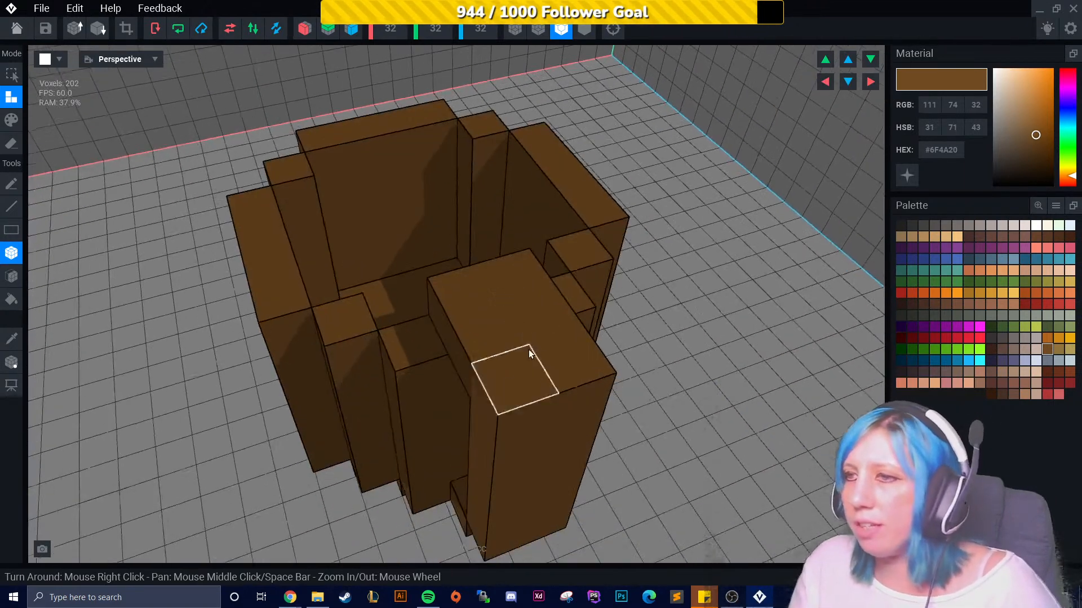
- Pick the light grey #847D7A swatch from the palette
{"action": "left_click", "coordinate": [936, 229]}
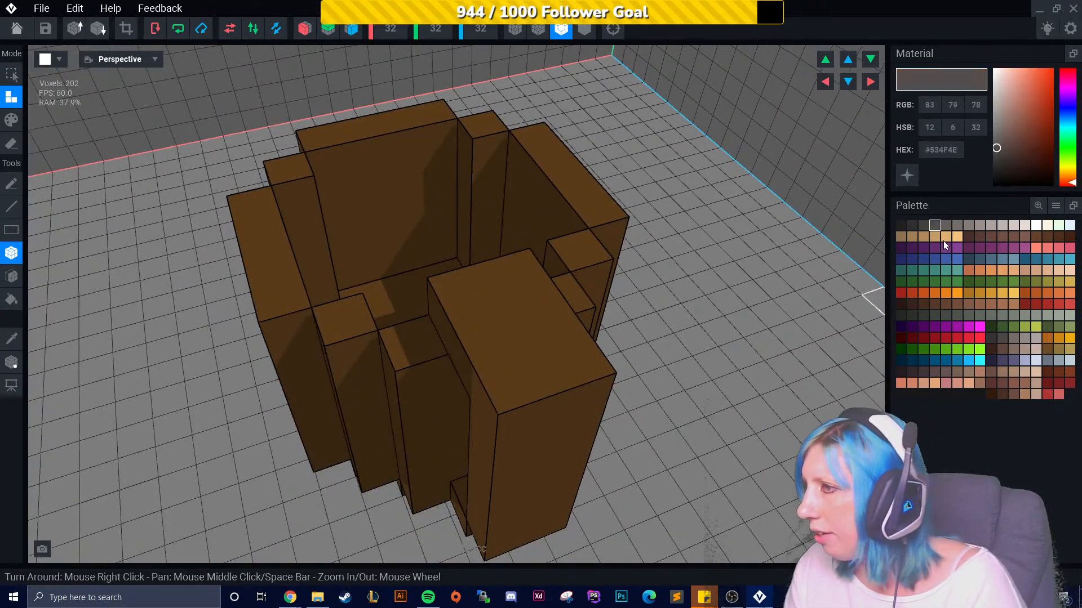
{"action": "left_click", "coordinate": [1023, 339]}
{"action": "left_click", "coordinate": [1056, 361]}
{"action": "left_click", "coordinate": [1048, 361]}
{"action": "left_click", "coordinate": [1057, 361]}
{"action": "left_click", "coordinate": [1048, 315]}
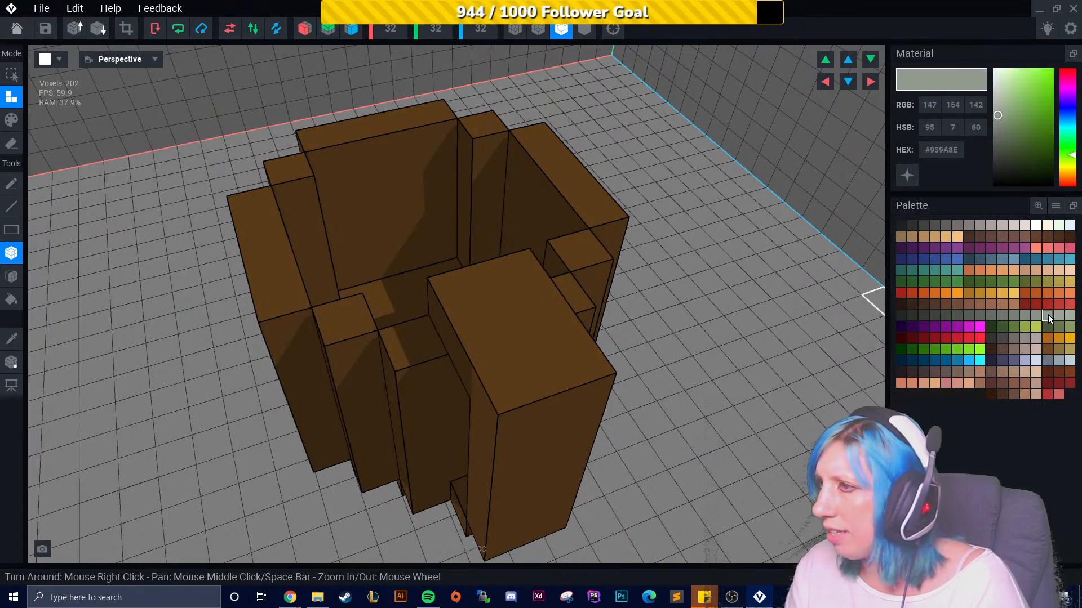
{"action": "left_click", "coordinate": [1025, 338]}
{"action": "left_click", "coordinate": [1008, 337]}
{"action": "left_click", "coordinate": [1005, 337]}
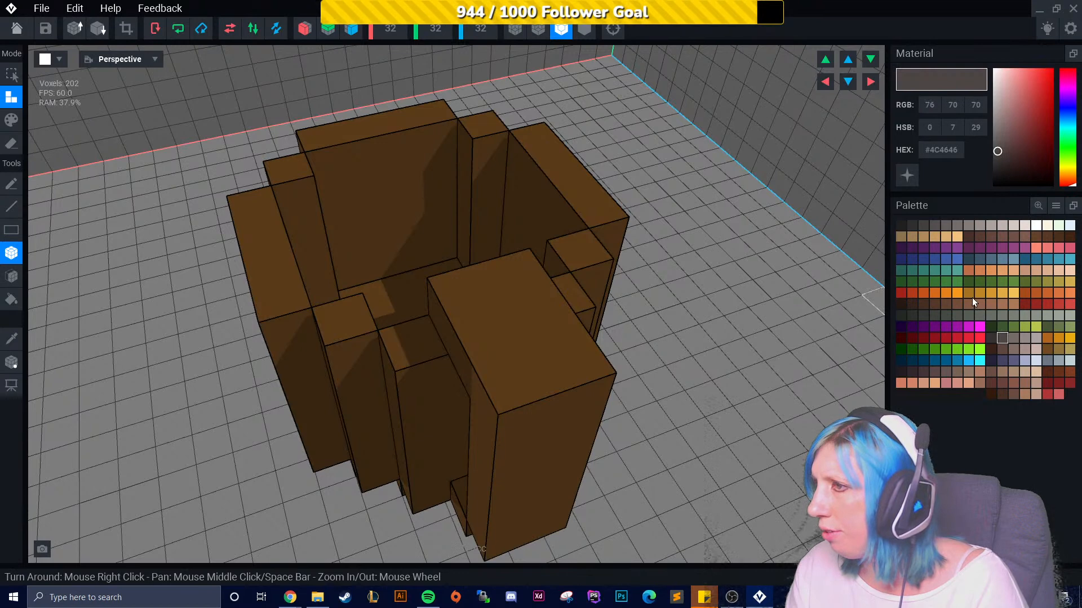
{"action": "left_click", "coordinate": [991, 315]}
{"action": "left_click", "coordinate": [956, 225]}
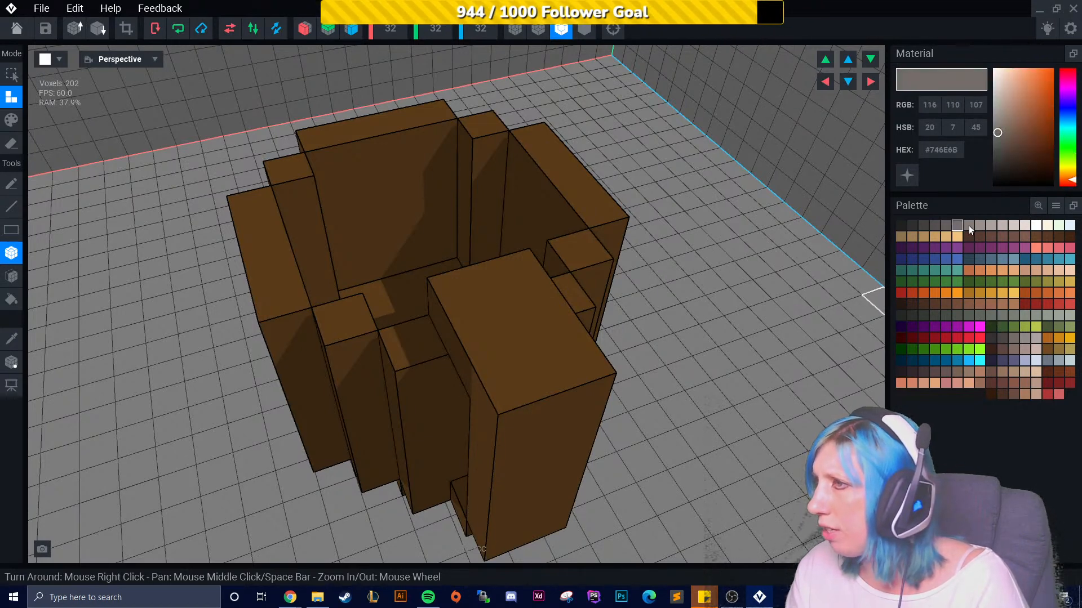
{"action": "left_click", "coordinate": [969, 226]}
- Switch to Paint mode and paint a grey band around the middle of the mug's body
{"action": "mouse_move", "coordinate": [366, 368]}
{"action": "right_mouse_down"}
{"action": "mouse_move", "coordinate": [425, 329]}
{"action": "mouse_move", "coordinate": [423, 310]}
{"action": "right_mouse_up"}
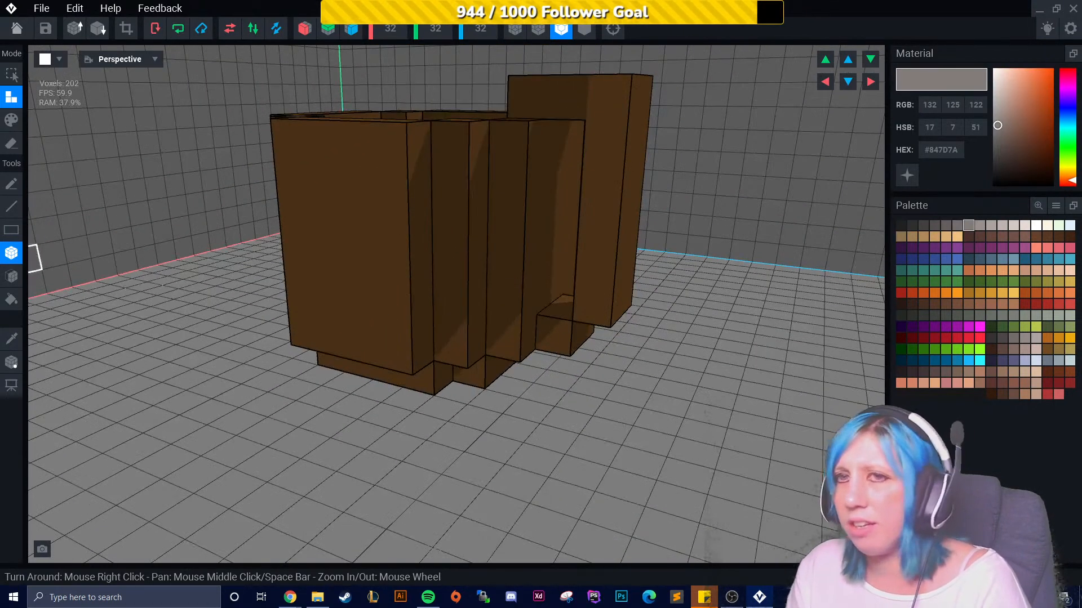
{"action": "left_click", "coordinate": [12, 120]}
{"action": "right_click_drag", "start_coordinate": [361, 344], "coordinate": [373, 292]}
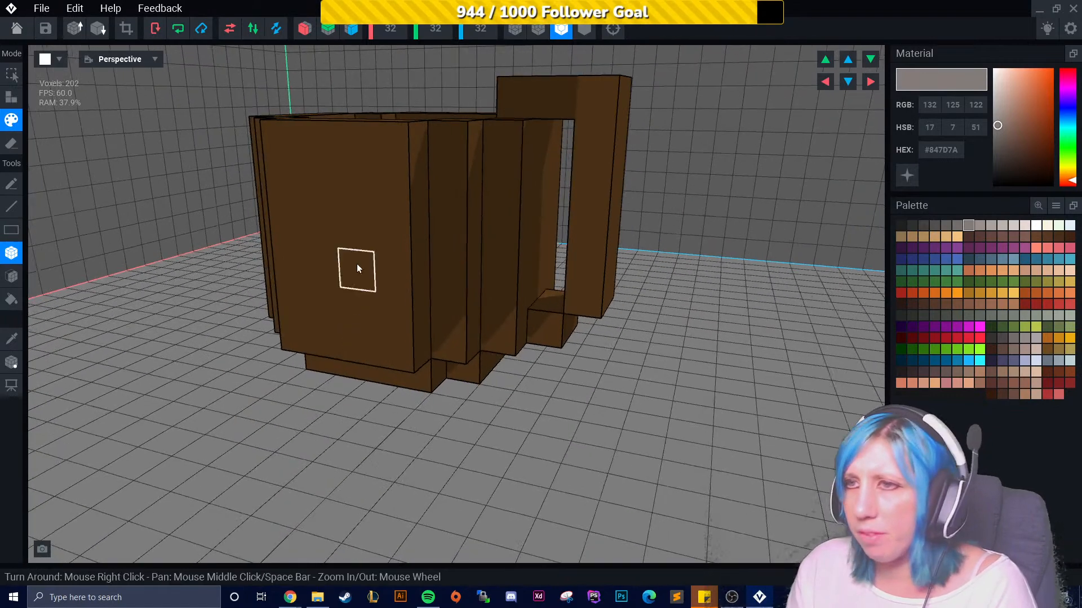
{"action": "left_click_drag", "start_coordinate": [303, 239], "coordinate": [393, 242]}
{"action": "right_click_drag", "start_coordinate": [488, 236], "coordinate": [596, 241]}
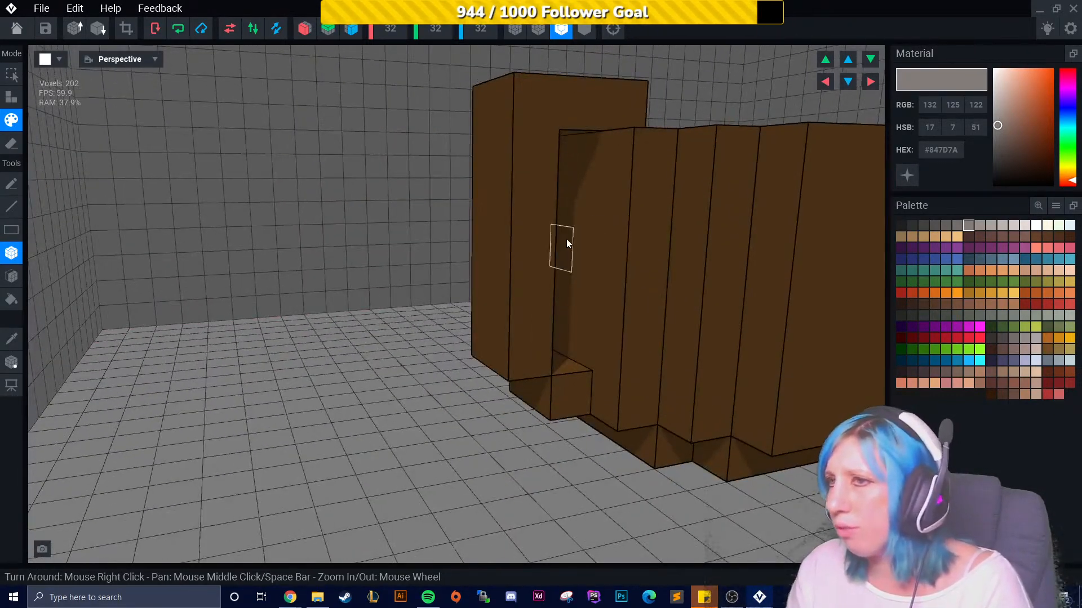
{"action": "left_click_drag", "start_coordinate": [566, 238], "coordinate": [692, 259]}
{"action": "mouse_move", "coordinate": [692, 258]}
{"action": "right_mouse_down"}
{"action": "mouse_move", "coordinate": [633, 270]}
{"action": "mouse_move", "coordinate": [440, 264]}
{"action": "right_mouse_up"}
{"action": "left_click_drag", "start_coordinate": [440, 263], "coordinate": [635, 269]}
{"action": "mouse_move", "coordinate": [634, 269]}
{"action": "right_mouse_down"}
{"action": "mouse_move", "coordinate": [702, 282]}
{"action": "mouse_move", "coordinate": [610, 272]}
{"action": "right_mouse_up"}
{"action": "left_click_drag", "start_coordinate": [333, 288], "coordinate": [527, 279]}
{"action": "mouse_move", "coordinate": [553, 280]}
{"action": "right_mouse_down"}
{"action": "mouse_move", "coordinate": [530, 330]}
{"action": "mouse_move", "coordinate": [539, 360]}
{"action": "mouse_move", "coordinate": [558, 363]}
{"action": "right_mouse_up"}
{"action": "scroll", "coordinate": [535, 337], "scroll_direction": "down", "scroll_amount": 5}
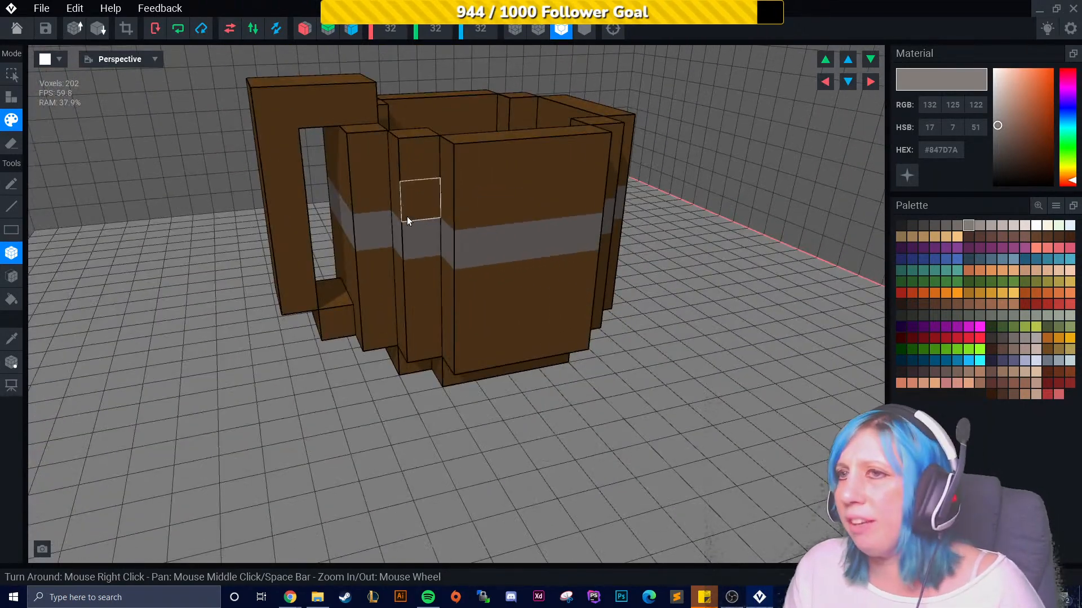
- Undo the last two paint strokes and repaint the grey band across the mug's sides
{"action": "key", "text": "ctrl+z"}
{"action": "key", "text": "ctrl+z"}
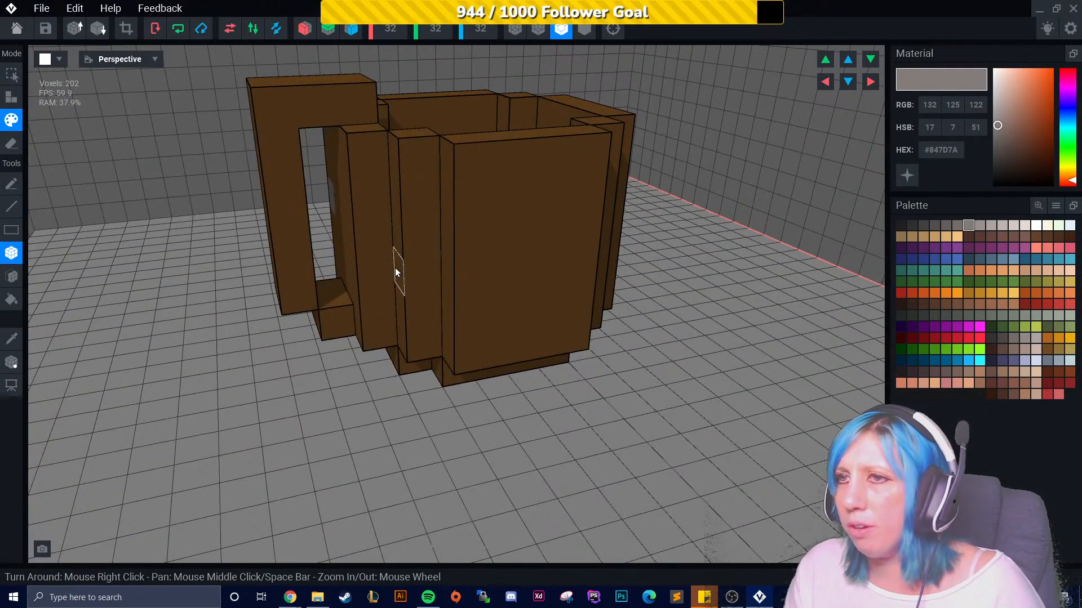
{"action": "right_click_drag", "start_coordinate": [411, 271], "coordinate": [410, 272]}
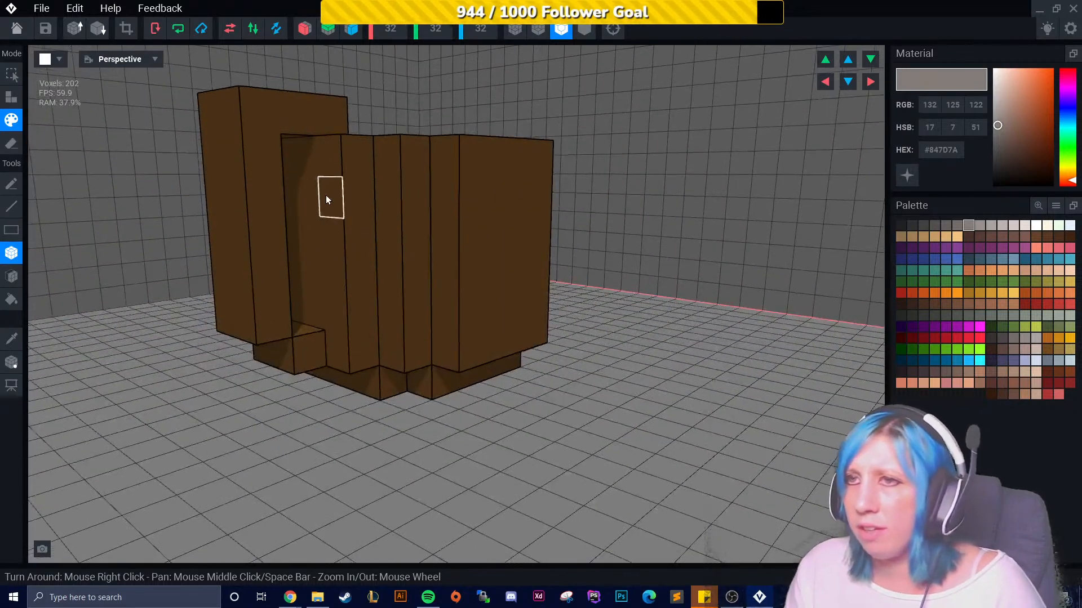
{"action": "left_click_drag", "start_coordinate": [325, 195], "coordinate": [483, 198]}
{"action": "left_click", "coordinate": [314, 201]}
{"action": "right_click_drag", "start_coordinate": [309, 247], "coordinate": [309, 246]}
{"action": "left_click_drag", "start_coordinate": [312, 211], "coordinate": [110, 228]}
{"action": "right_click_drag", "start_coordinate": [176, 272], "coordinate": [176, 272]}
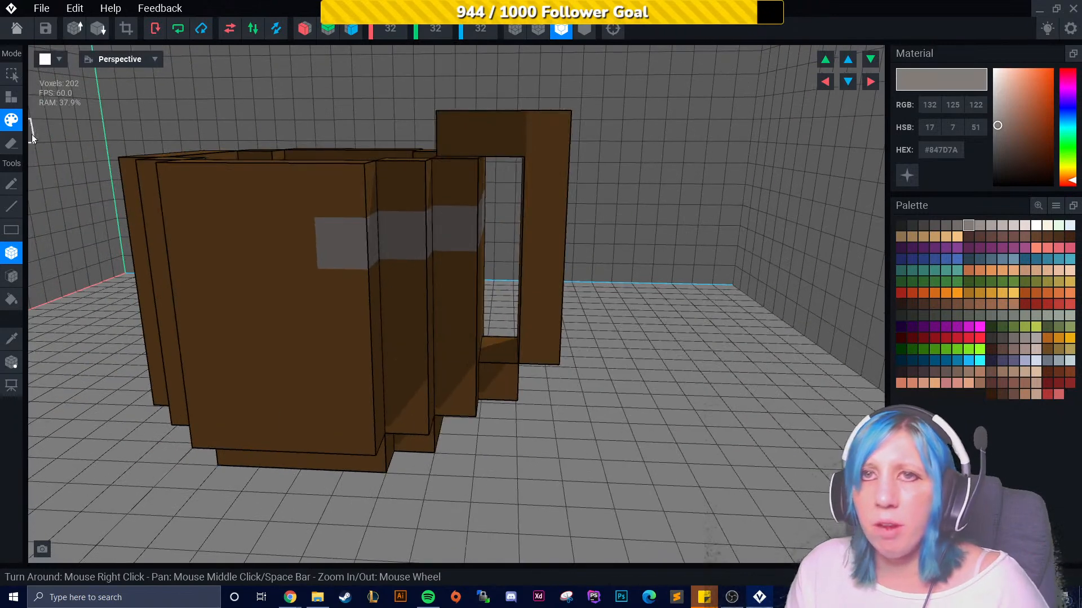
{"action": "left_click_drag", "start_coordinate": [306, 257], "coordinate": [166, 252]}
{"action": "right_click_drag", "start_coordinate": [167, 252], "coordinate": [251, 283]}
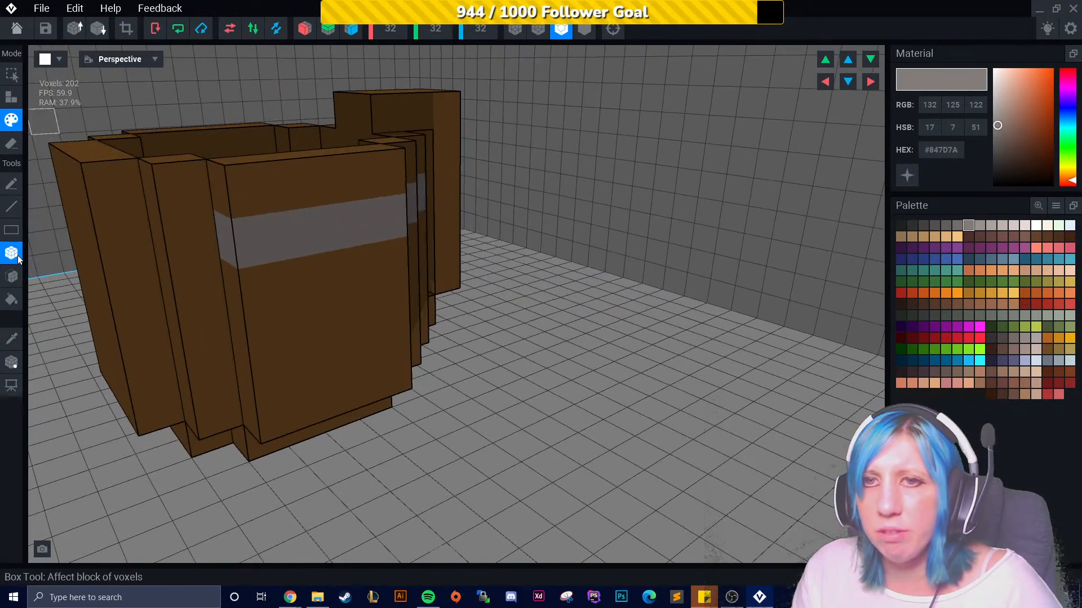
- Extend the grey band around the remaining sides of the mug with the box tool
{"action": "left_click", "coordinate": [12, 206]}
{"action": "mouse_move", "coordinate": [195, 241]}
{"action": "left_mouse_down"}
{"action": "mouse_move", "coordinate": [94, 237]}
{"action": "mouse_move", "coordinate": [62, 220]}
{"action": "mouse_move", "coordinate": [112, 234]}
{"action": "left_mouse_up"}
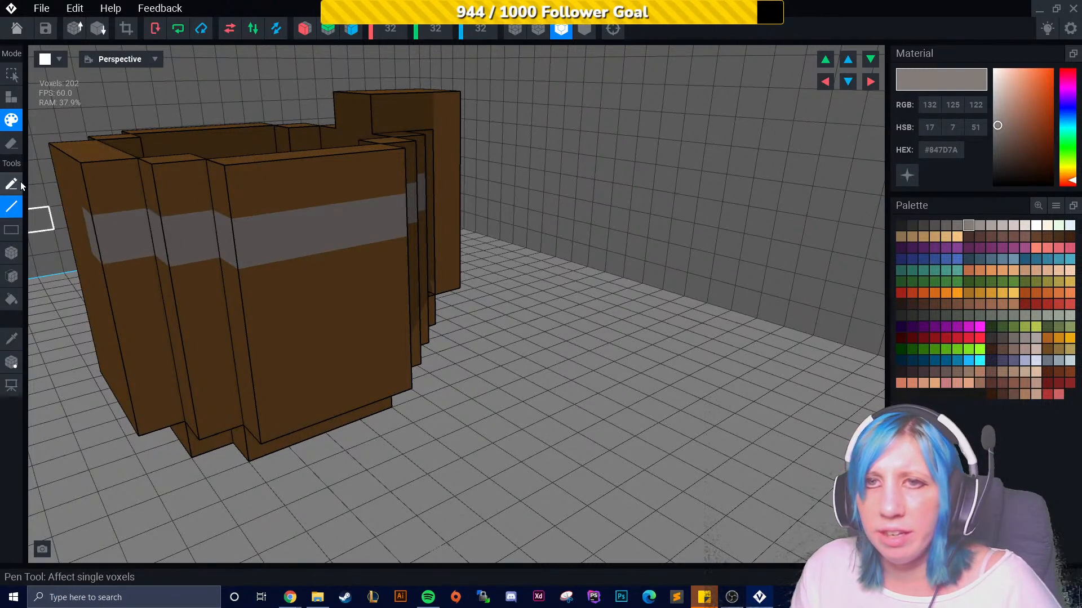
{"action": "left_click", "coordinate": [12, 253]}
{"action": "right_click_drag", "start_coordinate": [84, 293], "coordinate": [321, 274]}
{"action": "left_click_drag", "start_coordinate": [321, 274], "coordinate": [273, 269]}
{"action": "mouse_move", "coordinate": [272, 268]}
{"action": "right_mouse_down"}
{"action": "mouse_move", "coordinate": [244, 286]}
{"action": "mouse_move", "coordinate": [212, 256]}
{"action": "right_mouse_up"}
{"action": "right_click_drag", "start_coordinate": [104, 246], "coordinate": [374, 326]}
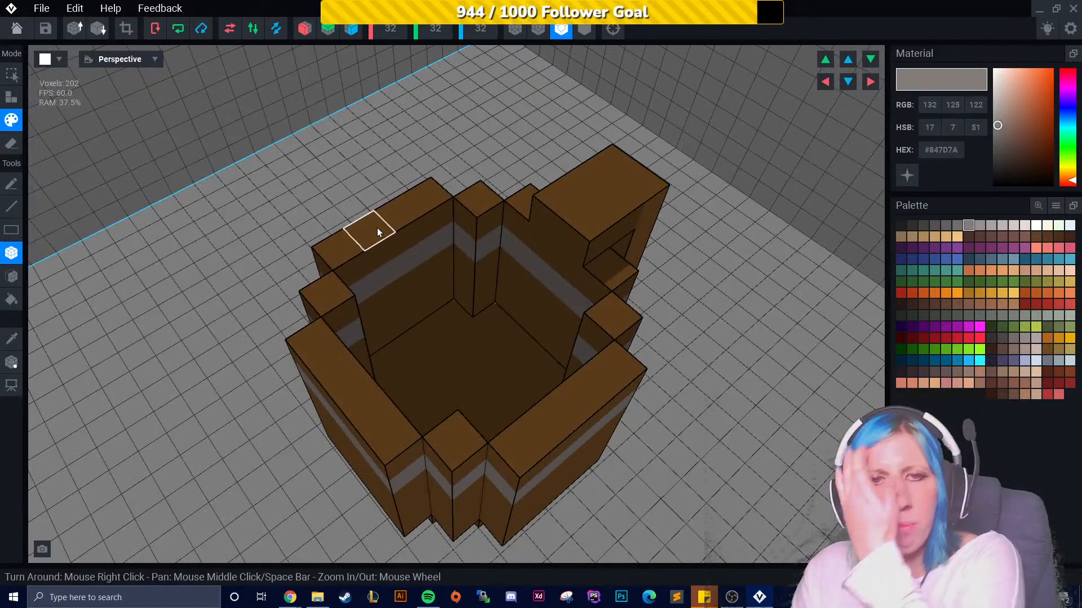
{"action": "right_click_drag", "start_coordinate": [377, 327], "coordinate": [236, 336]}
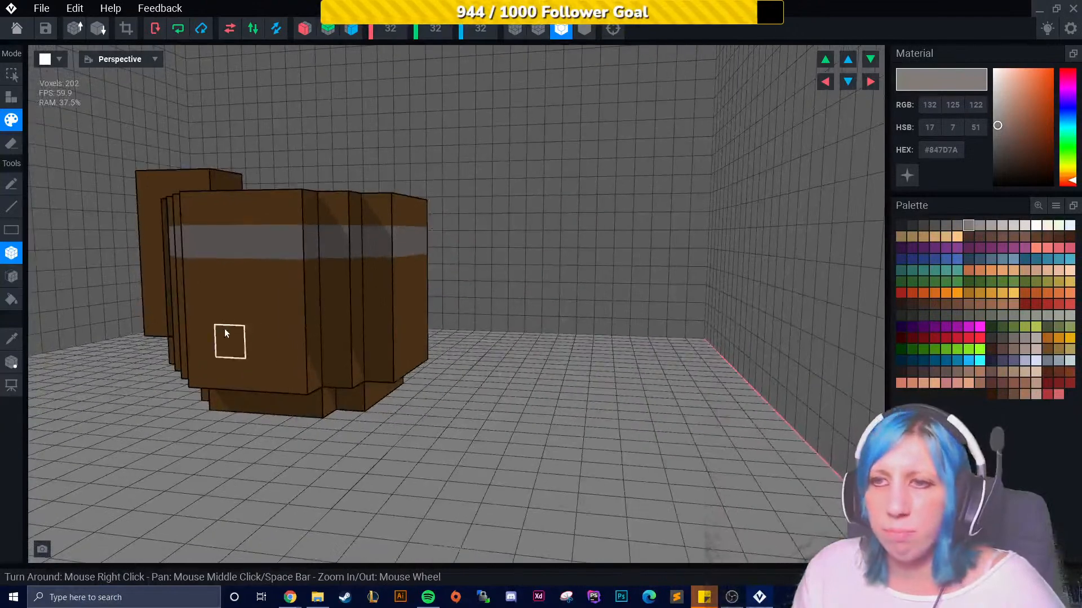
- Pick the gold #91743C swatch and try painting a voxel of the grey band near the handle
{"action": "right_click_drag", "start_coordinate": [401, 331], "coordinate": [434, 336]}
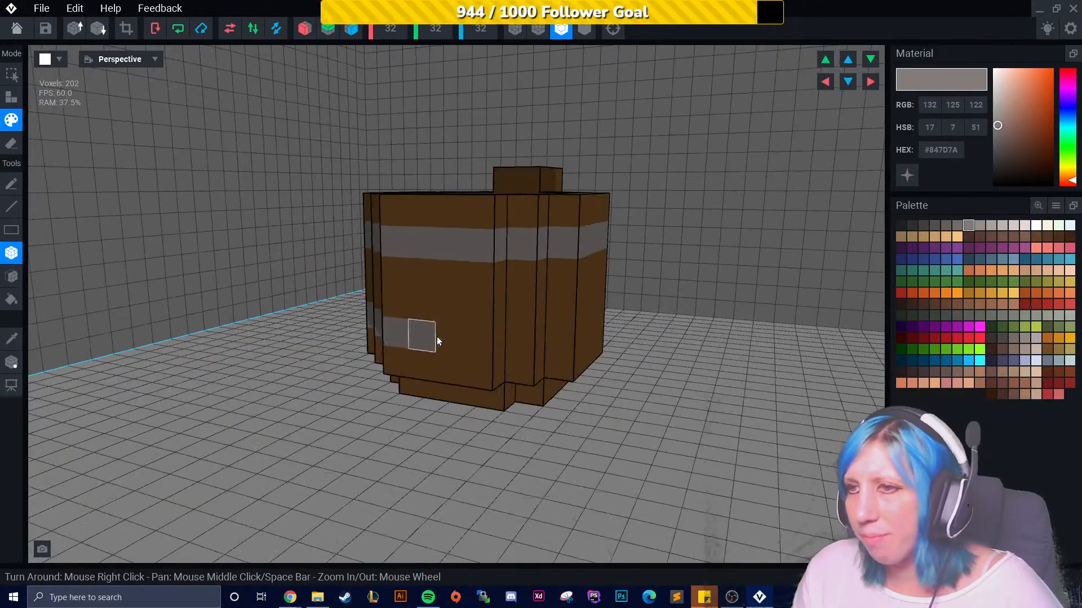
{"action": "right_click_drag", "start_coordinate": [568, 346], "coordinate": [604, 353]}
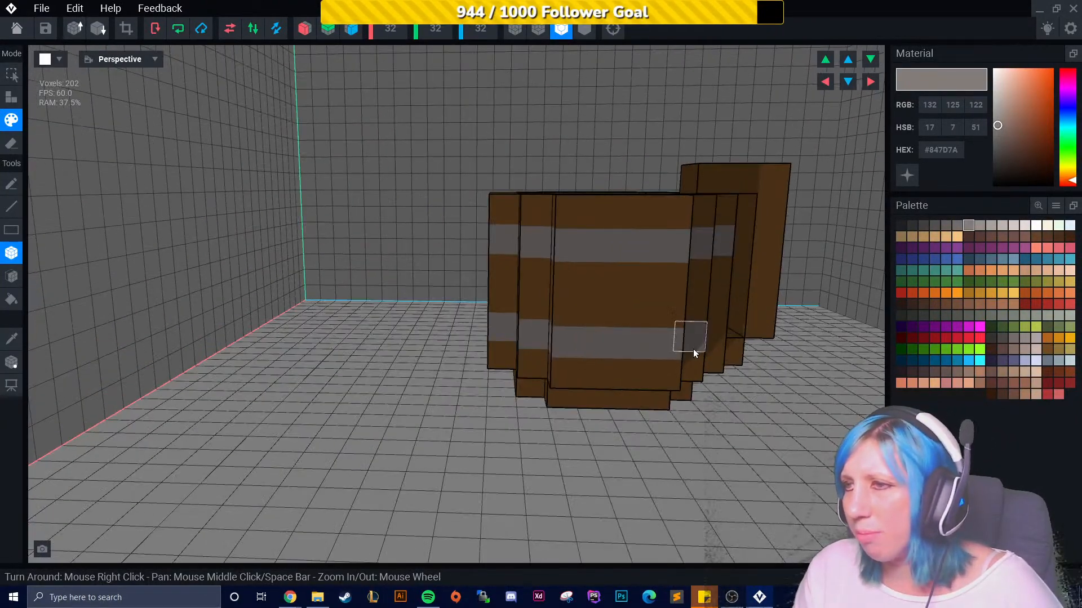
{"action": "scroll", "coordinate": [733, 352], "scroll_direction": "up", "scroll_amount": 2}
{"action": "left_click_drag", "start_coordinate": [733, 354], "coordinate": [761, 345]}
{"action": "right_click_drag", "start_coordinate": [783, 336], "coordinate": [394, 310]}
{"action": "scroll", "coordinate": [393, 310], "scroll_direction": "up", "scroll_amount": 2}
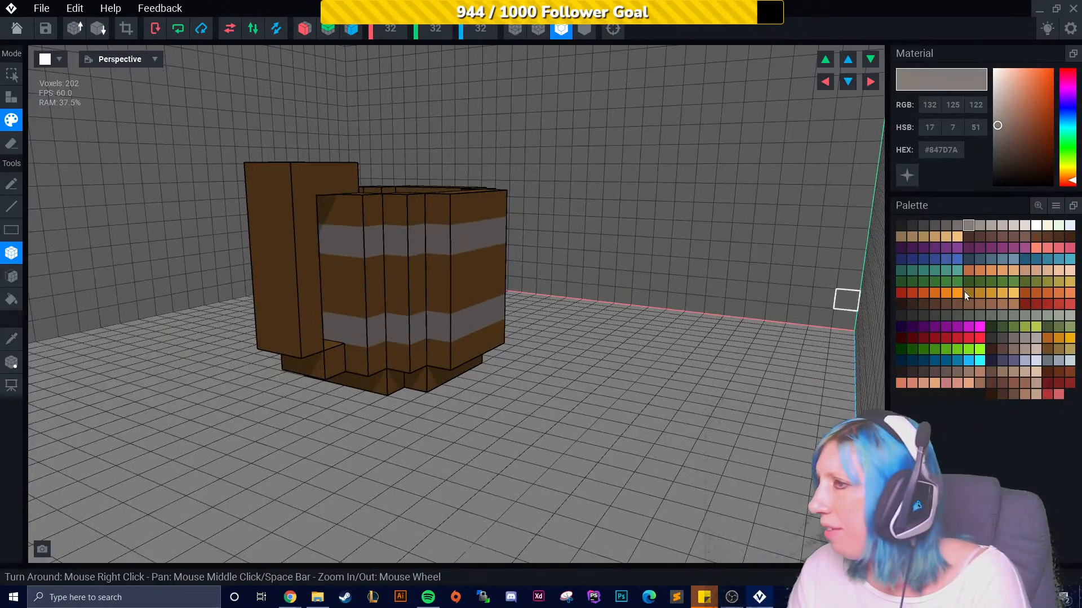
{"action": "left_click", "coordinate": [1059, 350]}
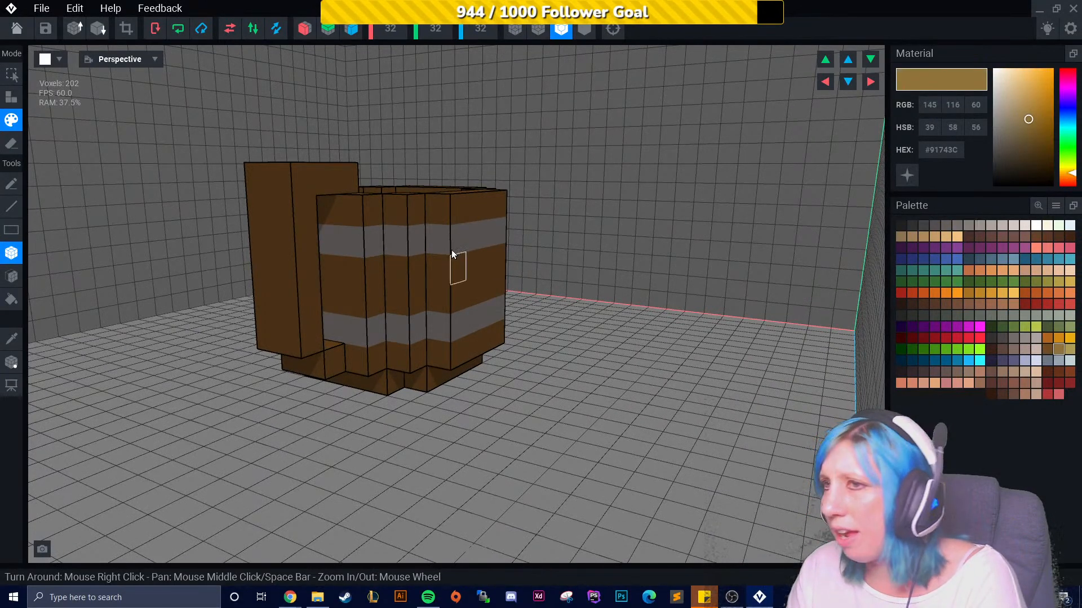
{"action": "left_click", "coordinate": [385, 240]}
{"action": "right_click_drag", "start_coordinate": [466, 310], "coordinate": [397, 319]}
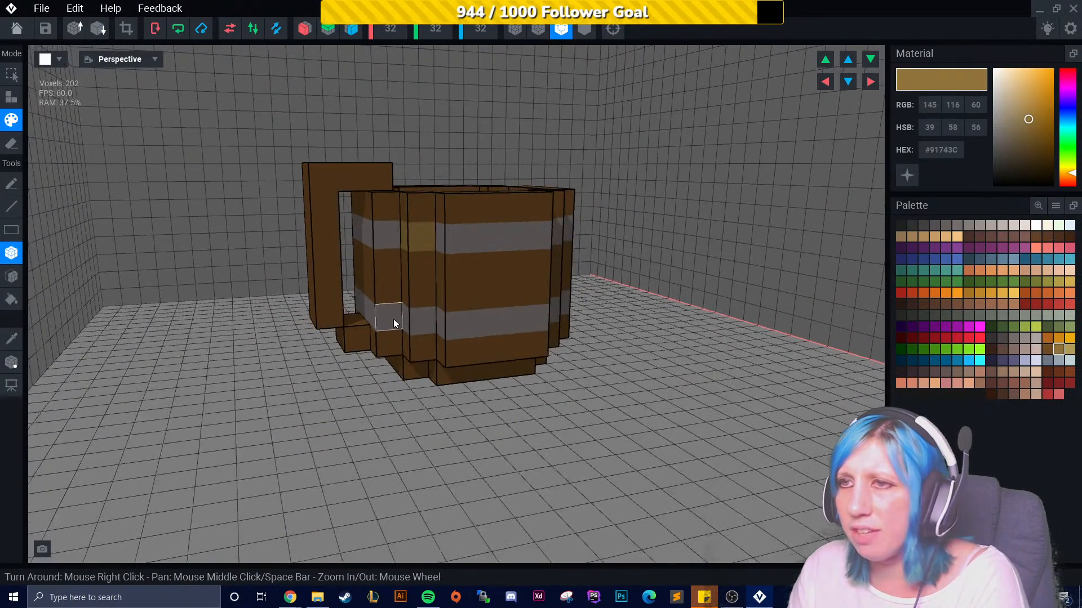
- Orbit around the mug to inspect the painted bands from every side
{"action": "right_click_drag", "start_coordinate": [471, 248], "coordinate": [355, 242]}
{"action": "right_click_drag", "start_coordinate": [364, 339], "coordinate": [427, 297]}
{"action": "left_click", "coordinate": [442, 259]}
{"action": "left_click", "coordinate": [455, 337]}
{"action": "right_click_drag", "start_coordinate": [455, 337], "coordinate": [539, 333]}
{"action": "left_click", "coordinate": [600, 260]}
{"action": "right_click_drag", "start_coordinate": [721, 271], "coordinate": [609, 267]}
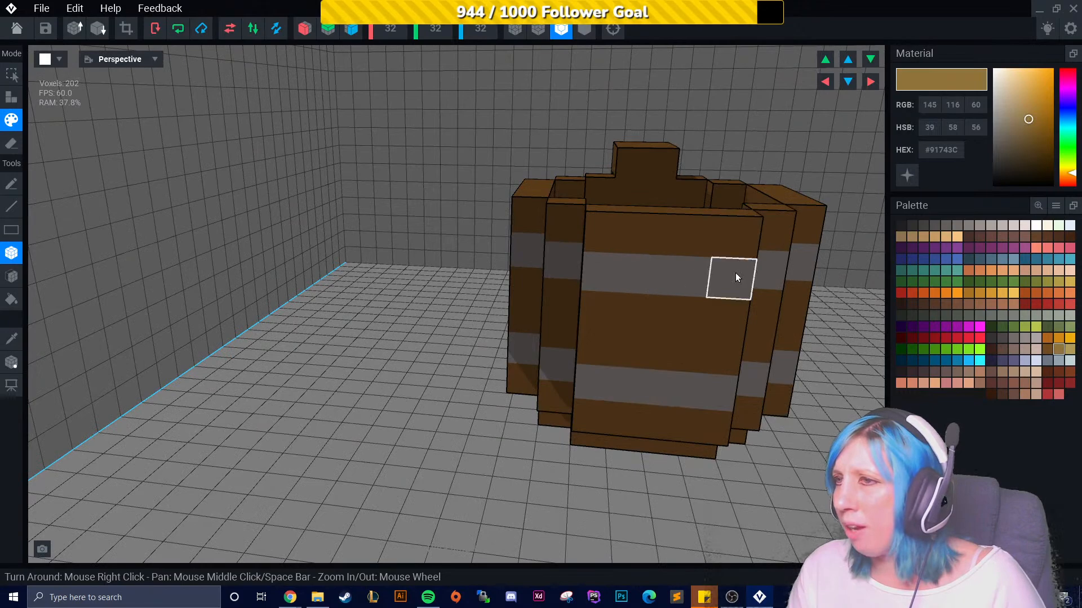
{"action": "right_click_drag", "start_coordinate": [559, 306], "coordinate": [421, 369]}
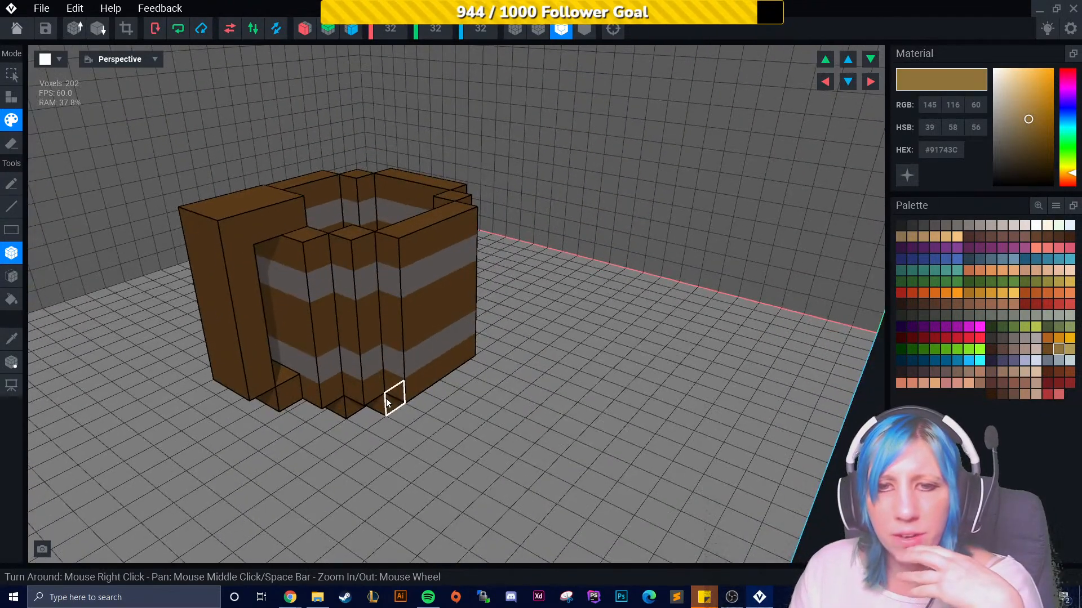
{"action": "right_click_drag", "start_coordinate": [391, 393], "coordinate": [694, 386]}
{"action": "scroll", "coordinate": [478, 403], "scroll_direction": "up", "scroll_amount": 3}
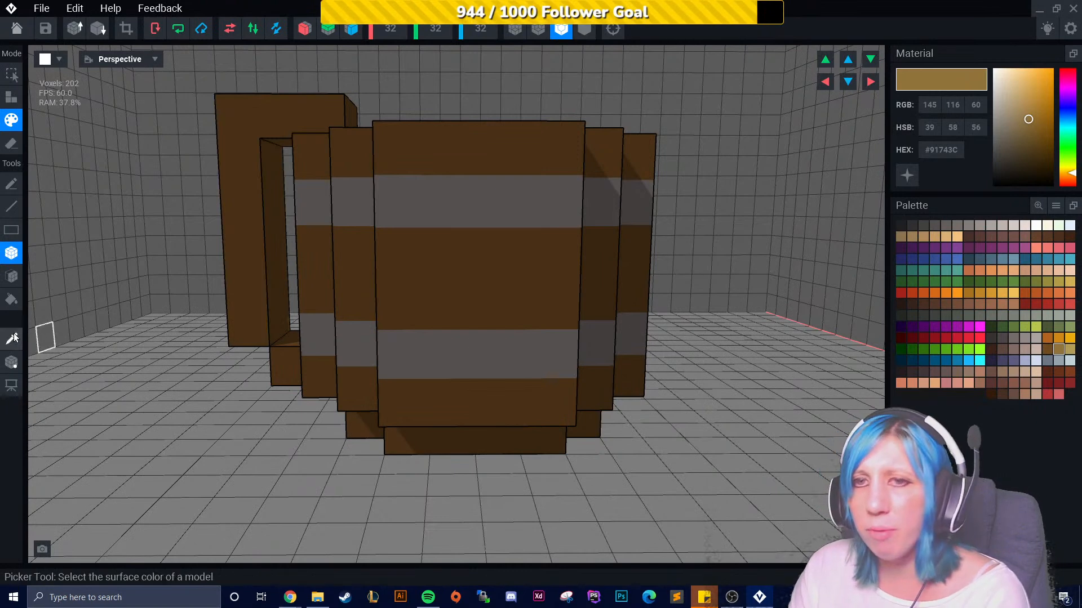
{"action": "left_click", "coordinate": [1047, 350]}
{"action": "left_click", "coordinate": [1057, 344]}
{"action": "left_click_drag", "start_coordinate": [404, 313], "coordinate": [553, 314]}
{"action": "mouse_move", "coordinate": [454, 380]}
{"action": "right_mouse_down"}
{"action": "mouse_move", "coordinate": [466, 411]}
{"action": "mouse_move", "coordinate": [482, 416]}
{"action": "right_mouse_up"}
{"action": "key", "text": "ctrl+z"}
{"action": "scroll", "coordinate": [471, 397], "scroll_direction": "down", "scroll_amount": 5}
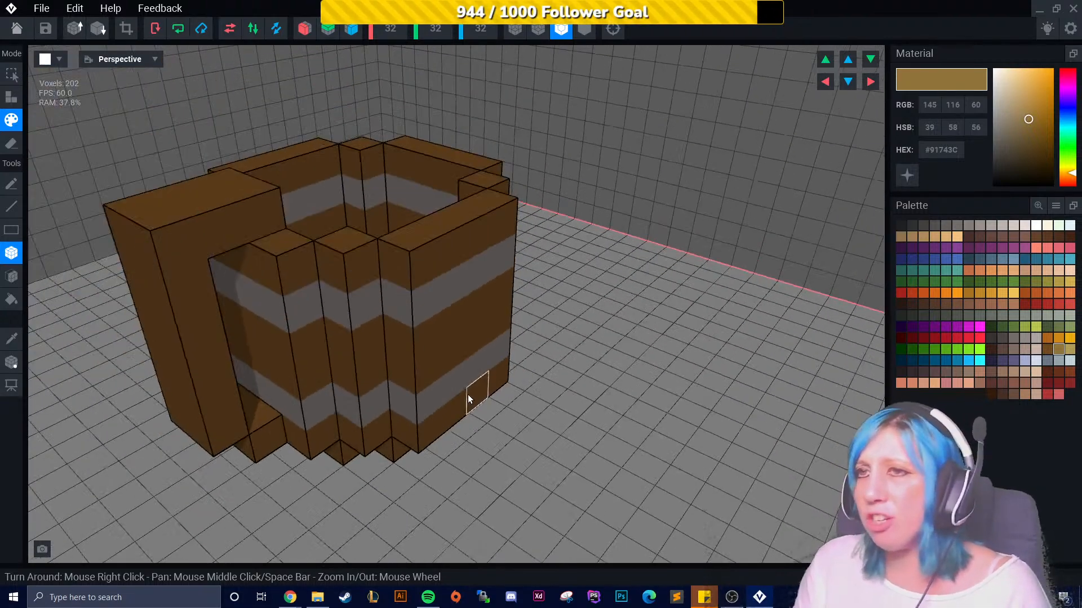
{"action": "scroll", "coordinate": [440, 371], "scroll_direction": "up", "scroll_amount": 1}
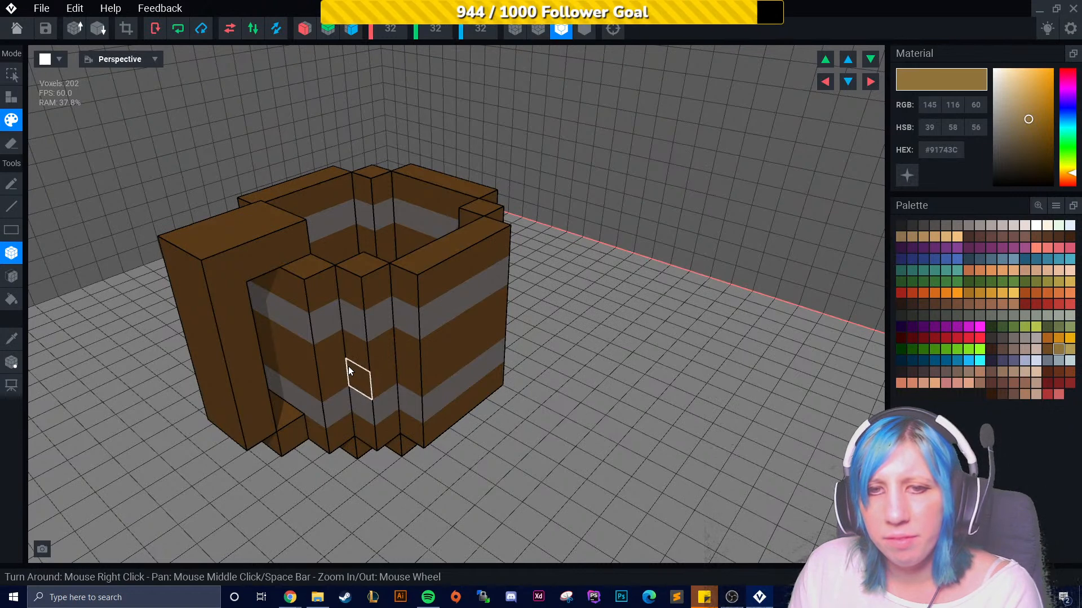
{"action": "right_click_drag", "start_coordinate": [349, 366], "coordinate": [451, 356]}
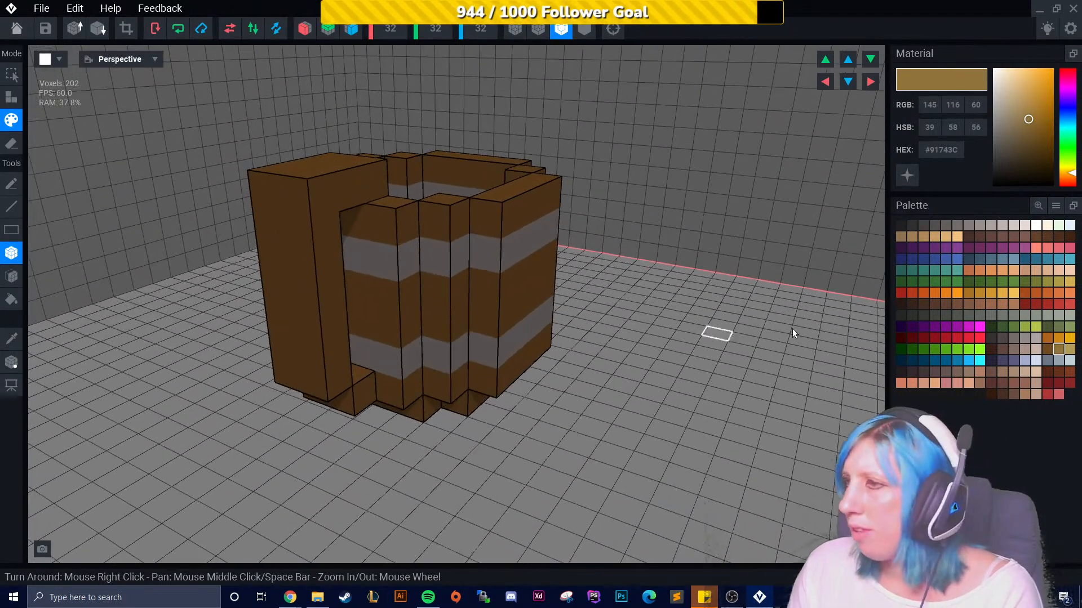
- Pick the darker brown #66463D swatch and paint the mug's front face between the bands with the face tool
{"action": "left_click", "coordinate": [991, 237]}
{"action": "right_click_drag", "start_coordinate": [847, 264], "coordinate": [192, 299]}
{"action": "left_click", "coordinate": [16, 281]}
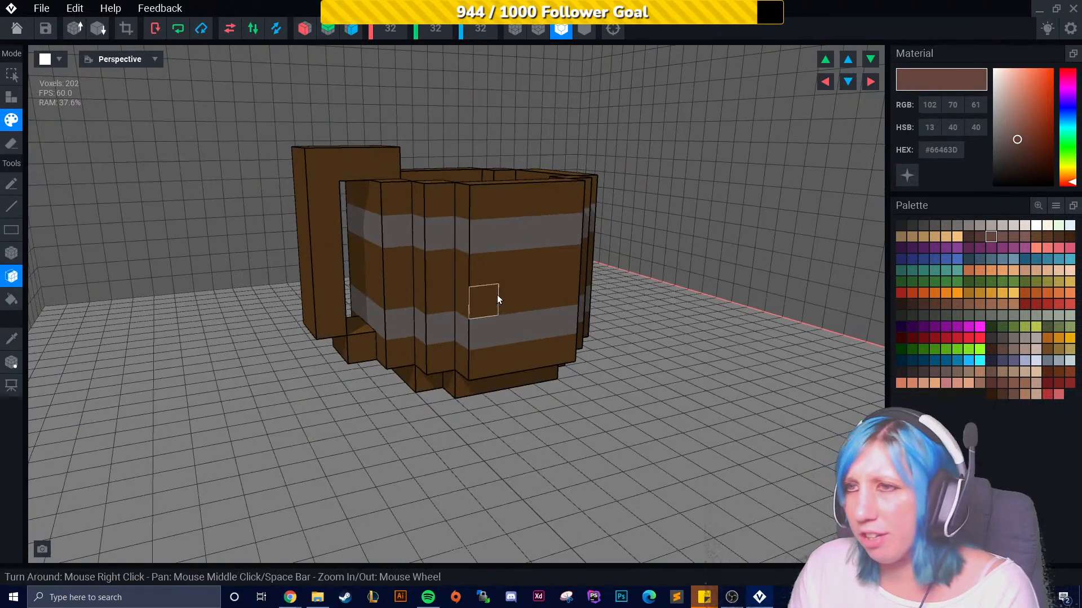
{"action": "left_click", "coordinate": [495, 294]}
{"action": "left_click", "coordinate": [492, 217]}
{"action": "left_click", "coordinate": [437, 268]}
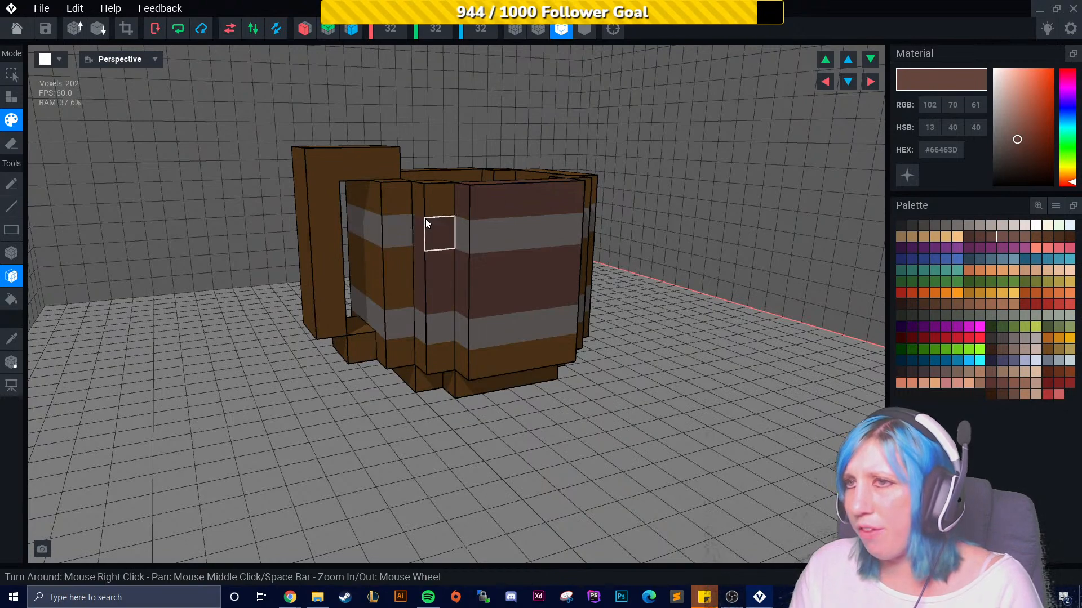
{"action": "right_click_drag", "start_coordinate": [440, 331], "coordinate": [479, 332]}
- Try repainting the front face with the #573B34 brown swatch, then undo that repaint
{"action": "left_click", "coordinate": [978, 236]}
{"action": "left_click", "coordinate": [493, 282]}
{"action": "mouse_move", "coordinate": [496, 270]}
{"action": "right_mouse_down"}
{"action": "mouse_move", "coordinate": [564, 299]}
{"action": "mouse_move", "coordinate": [573, 327]}
{"action": "right_mouse_up"}
{"action": "scroll", "coordinate": [566, 303], "scroll_direction": "up", "scroll_amount": 1}
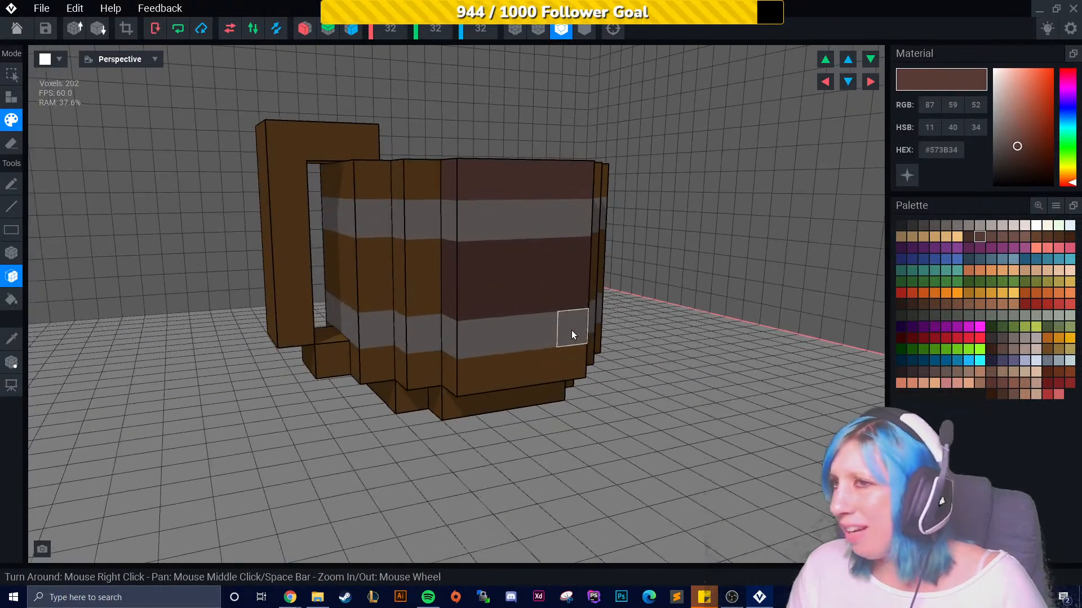
{"action": "key", "text": "ctrl+z"}
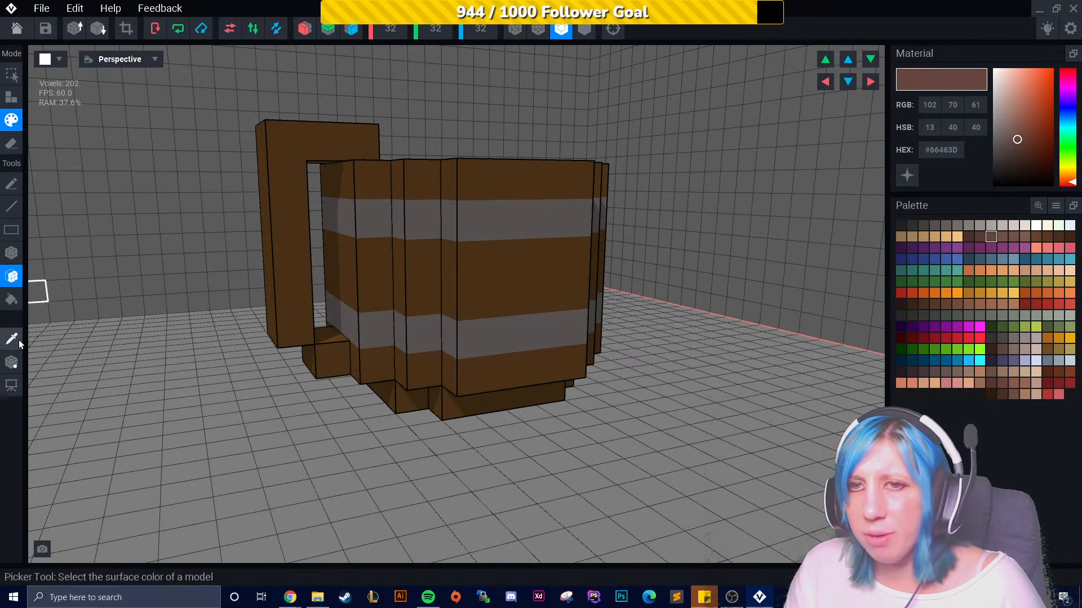
- Pick the grey #746E6B swatch and paint the mug's handle grey
{"action": "left_click", "coordinate": [969, 226]}
{"action": "left_click", "coordinate": [959, 228]}
{"action": "right_click_drag", "start_coordinate": [219, 344], "coordinate": [470, 411]}
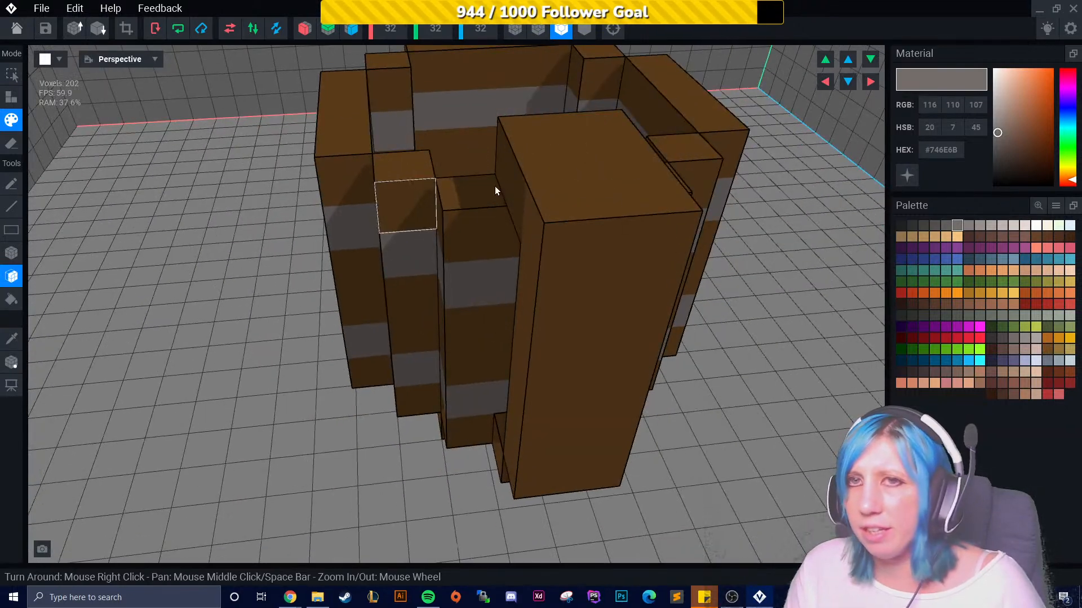
{"action": "left_click", "coordinate": [572, 194]}
{"action": "right_click_drag", "start_coordinate": [592, 249], "coordinate": [521, 254]}
{"action": "left_click", "coordinate": [610, 348]}
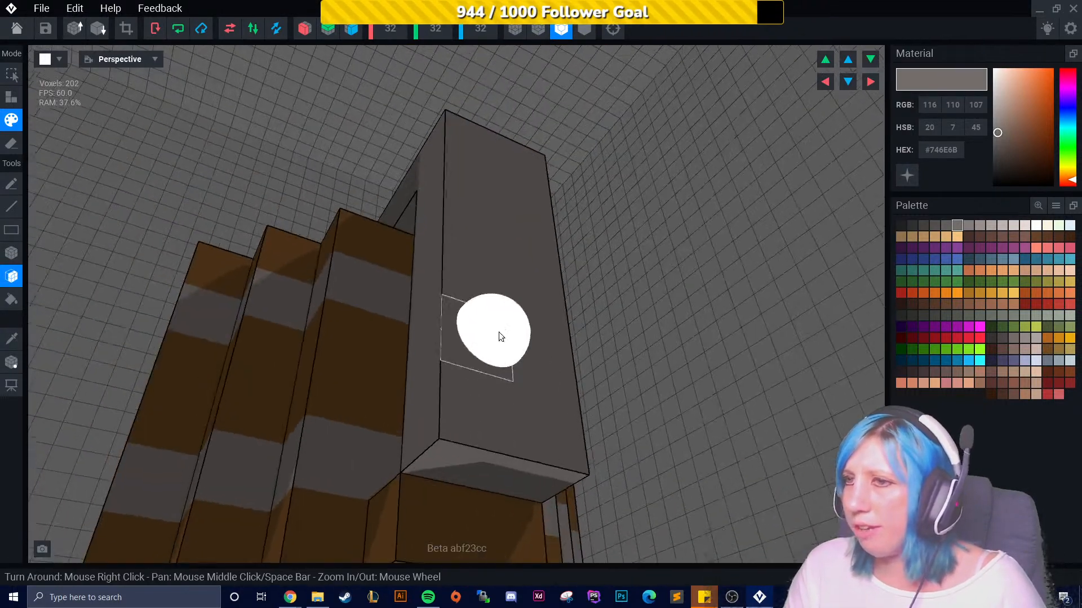
{"action": "left_click", "coordinate": [481, 511]}
{"action": "scroll", "coordinate": [482, 496], "scroll_direction": "down", "scroll_amount": 4}
{"action": "right_click_drag", "start_coordinate": [466, 481], "coordinate": [428, 321]}
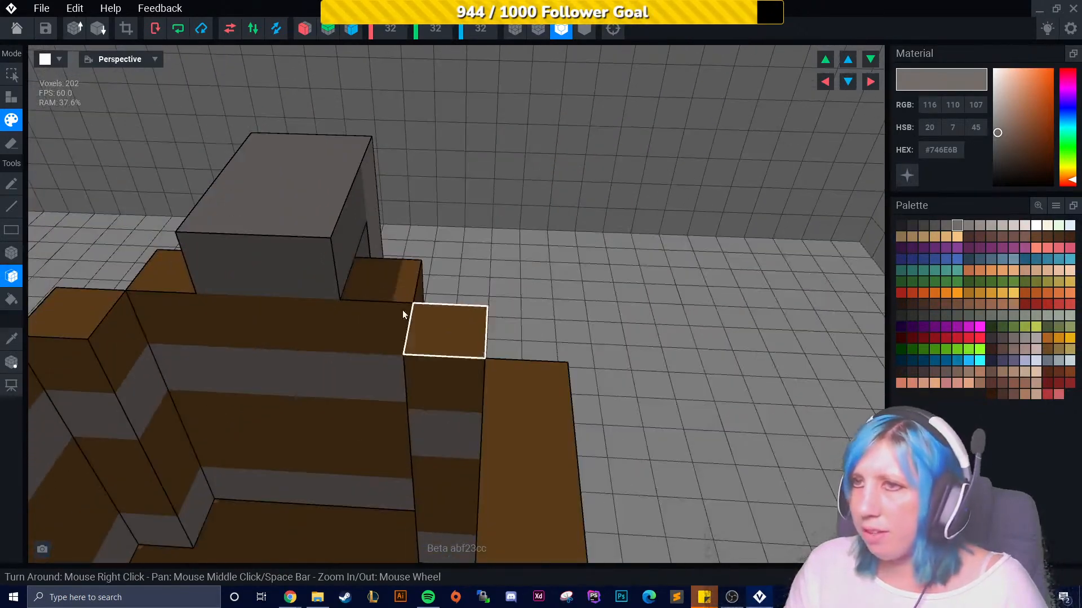
- Switch to the voxel paint tool, pick the darker grey #645F5C swatch and paint the handle's side
{"action": "left_click", "coordinate": [21, 254]}
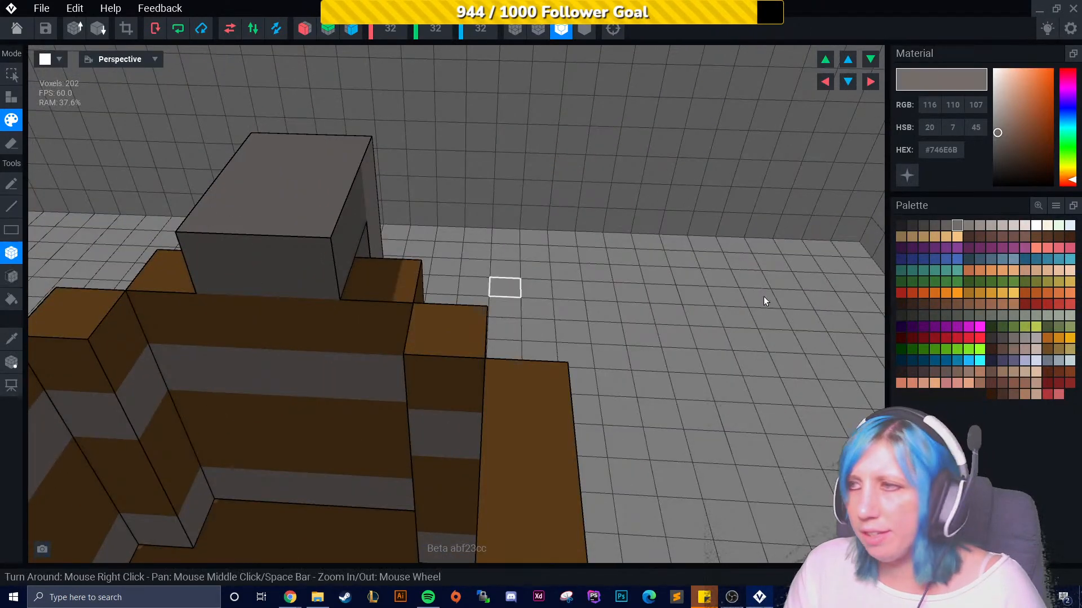
{"action": "left_click", "coordinate": [946, 226]}
{"action": "right_click_drag", "start_coordinate": [301, 330], "coordinate": [294, 434]}
{"action": "key", "text": "XF86AudioNext"}
{"action": "key", "text": "XF86AudioNext"}
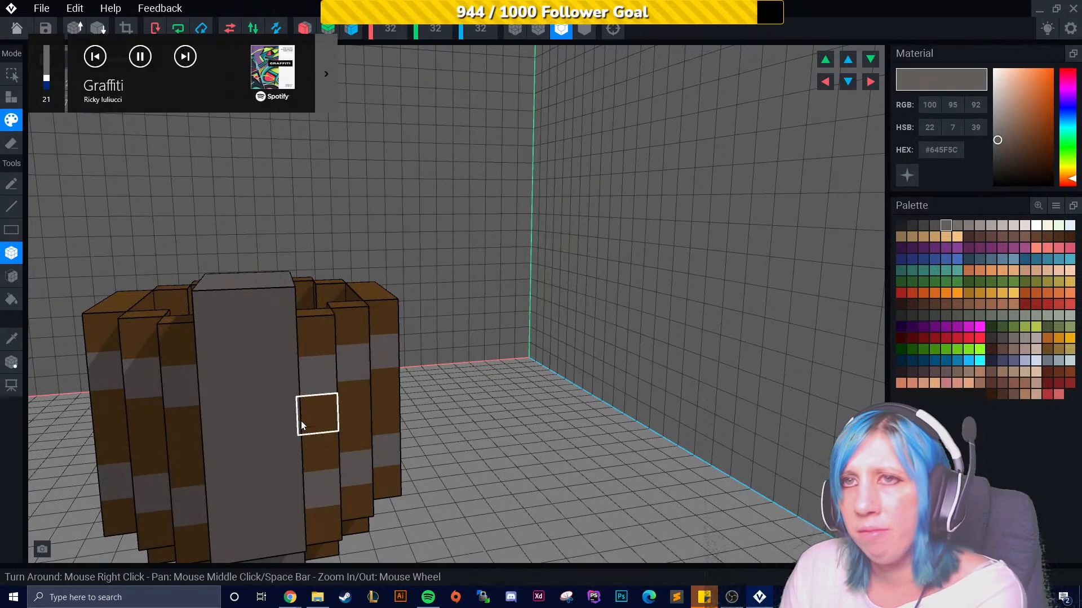
{"action": "key", "text": "XF86AudioNext"}
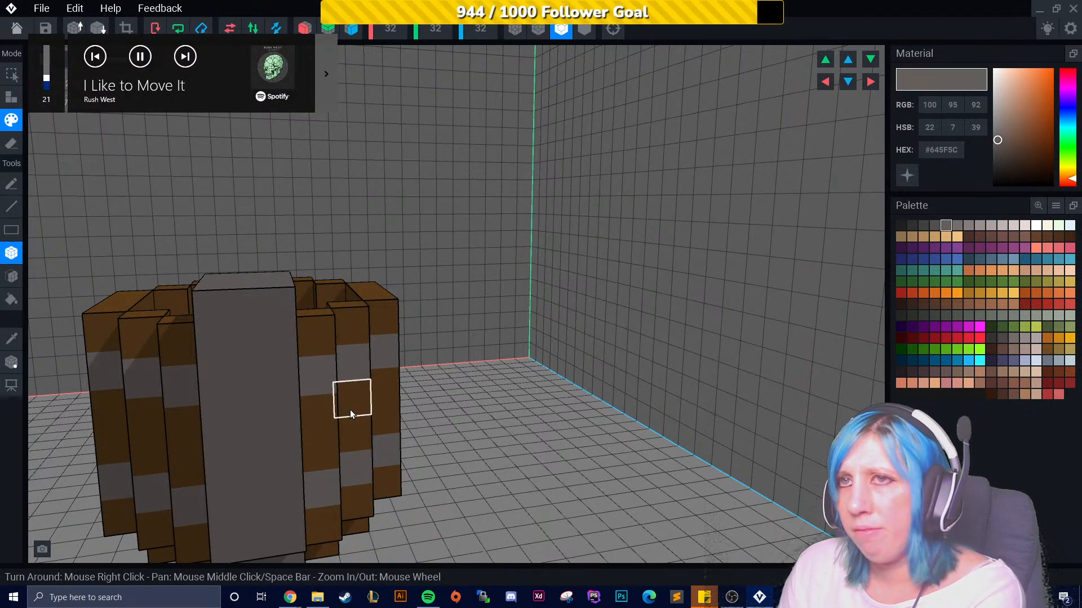
{"action": "key", "text": "XF86AudioNext"}
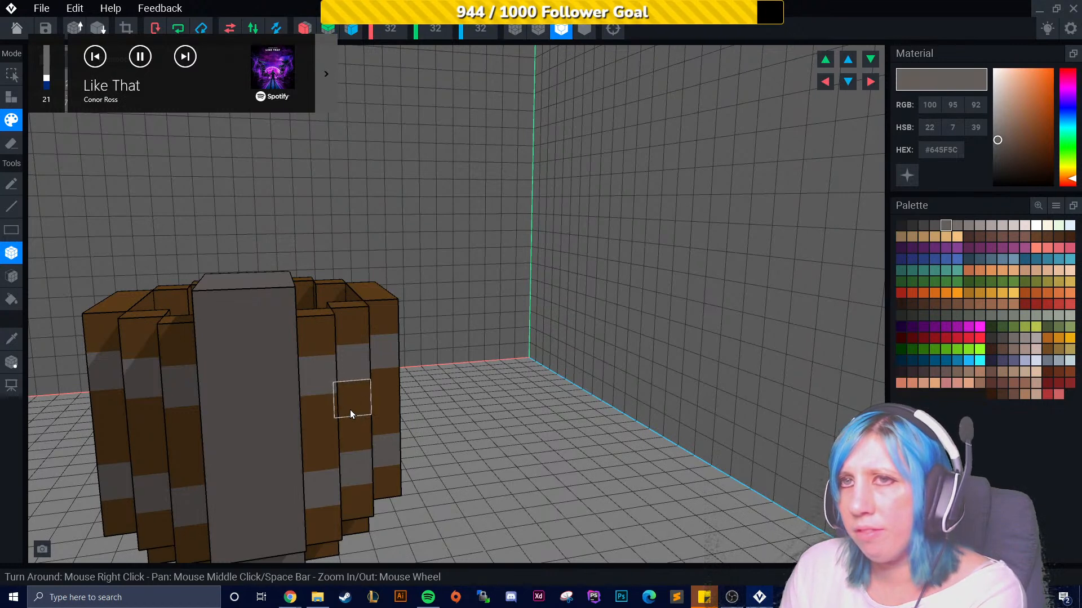
{"action": "key", "text": "XF86AudioNext"}
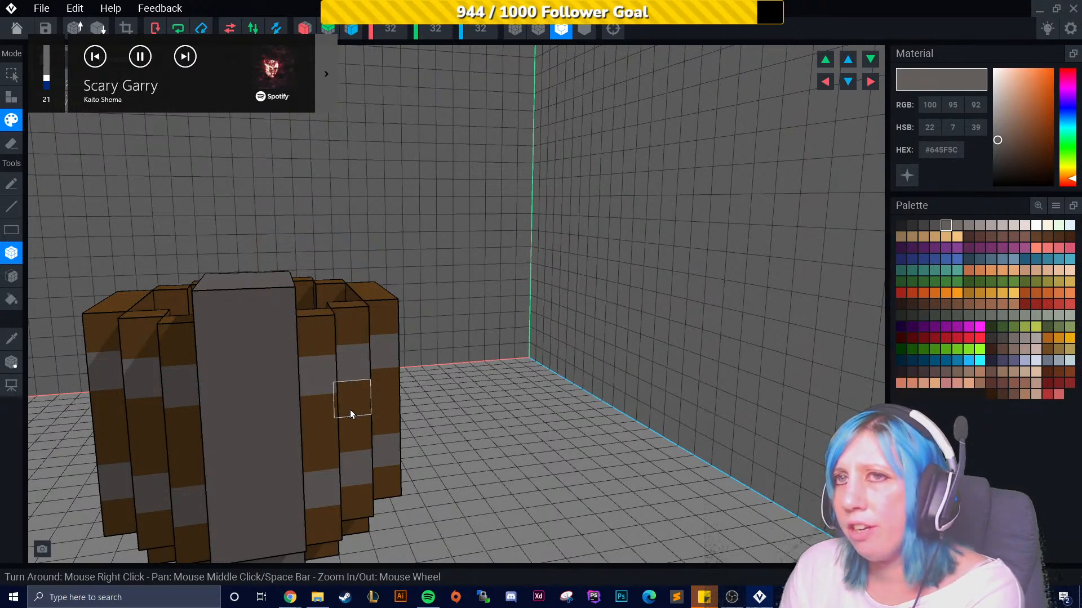
{"action": "key", "text": "XF86AudioNext"}
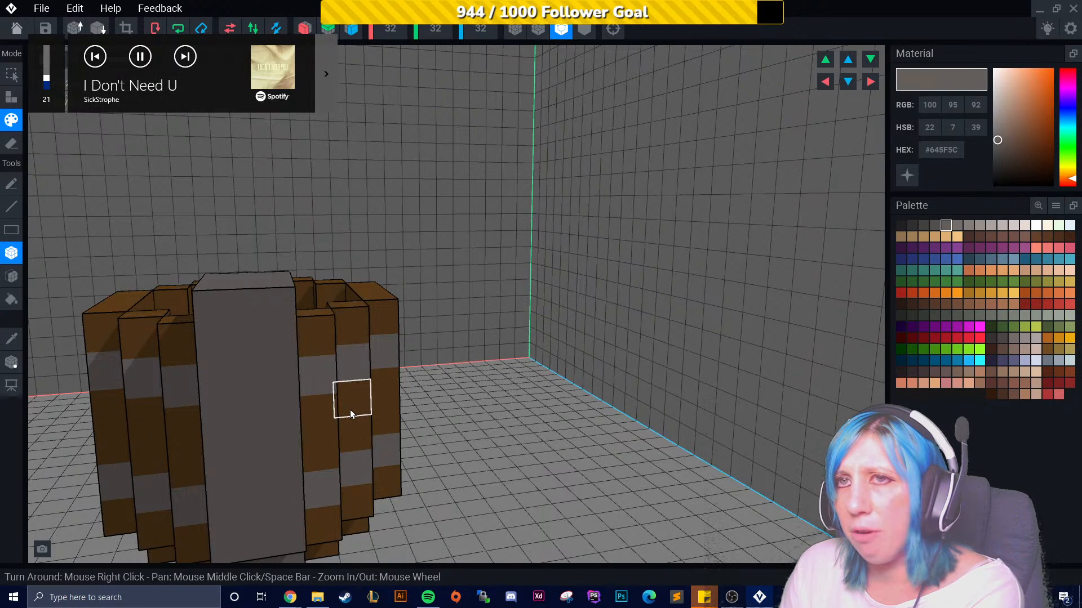
{"action": "key", "text": "XF86AudioNext"}
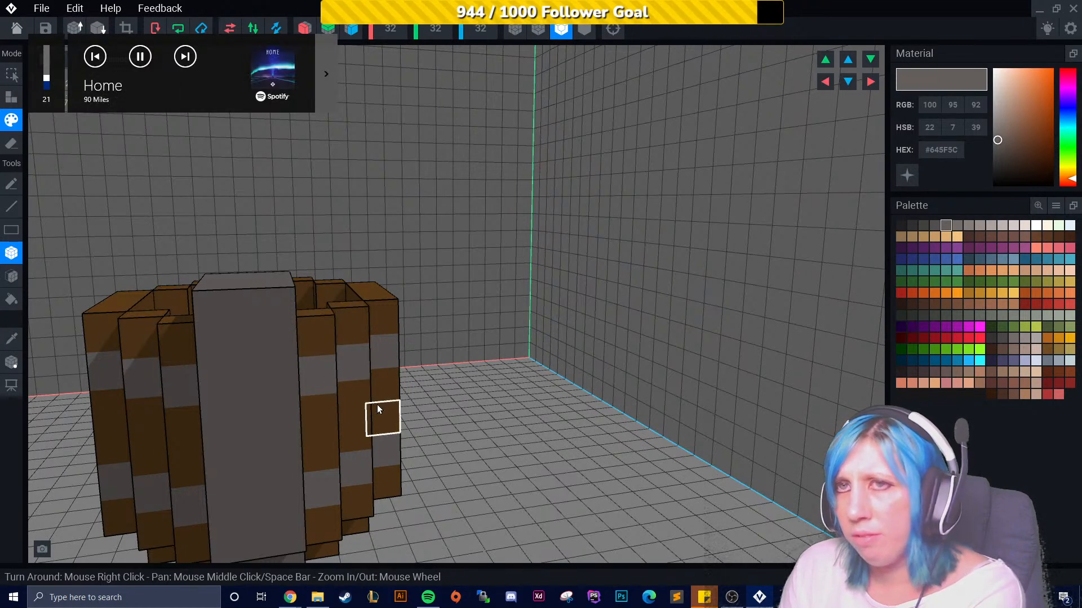
{"action": "scroll", "coordinate": [447, 417], "scroll_direction": "down", "scroll_amount": 1}
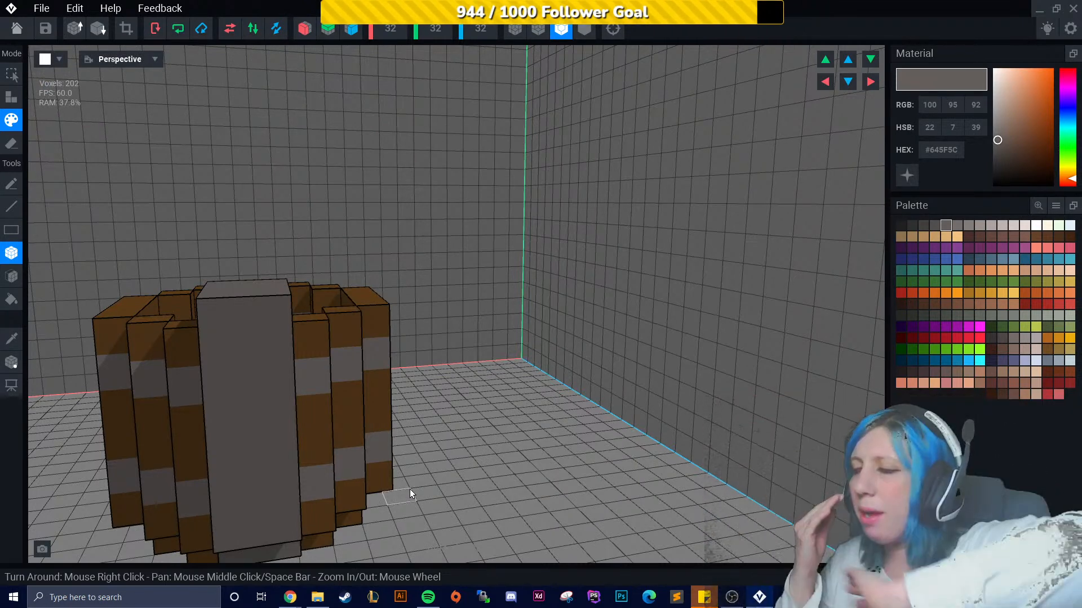
{"action": "key", "text": "super"}
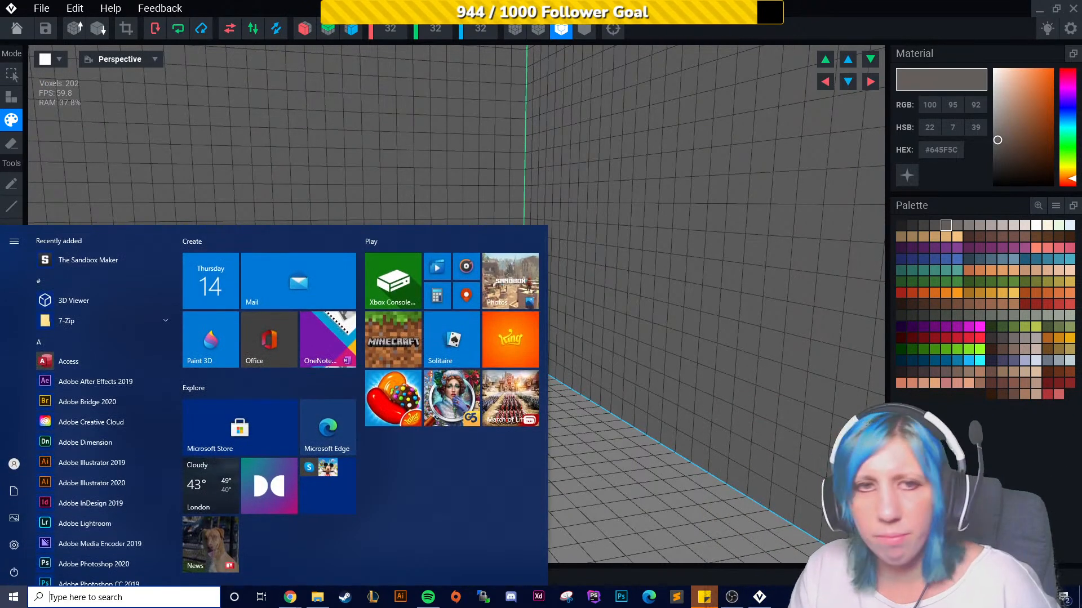
{"action": "left_click", "coordinate": [732, 602]}
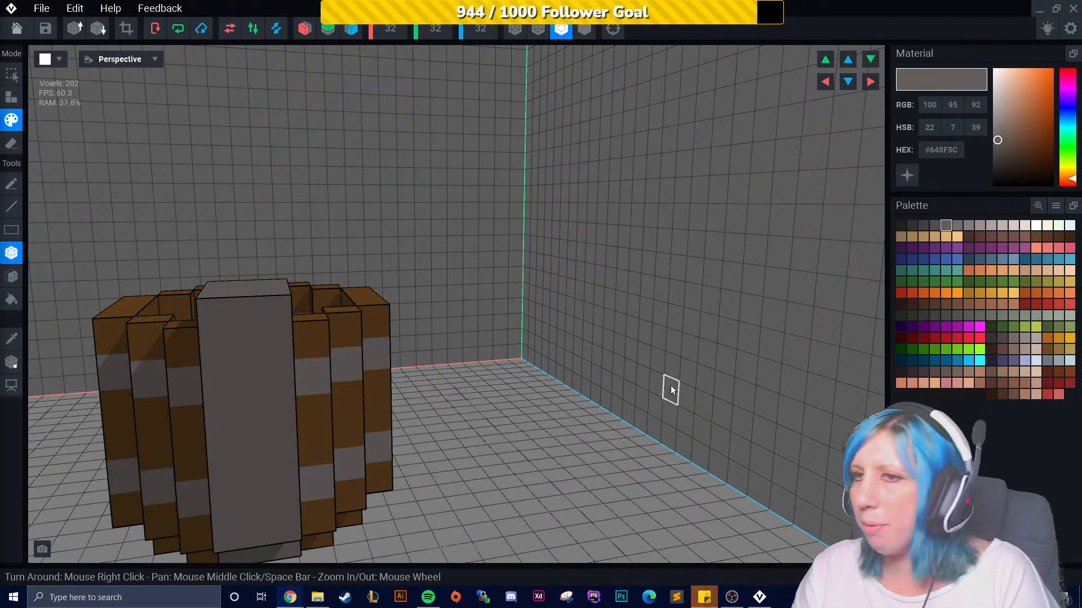
- Trim the model's volume to fit tightly around the mug
{"action": "right_click_drag", "start_coordinate": [675, 388], "coordinate": [651, 388]}
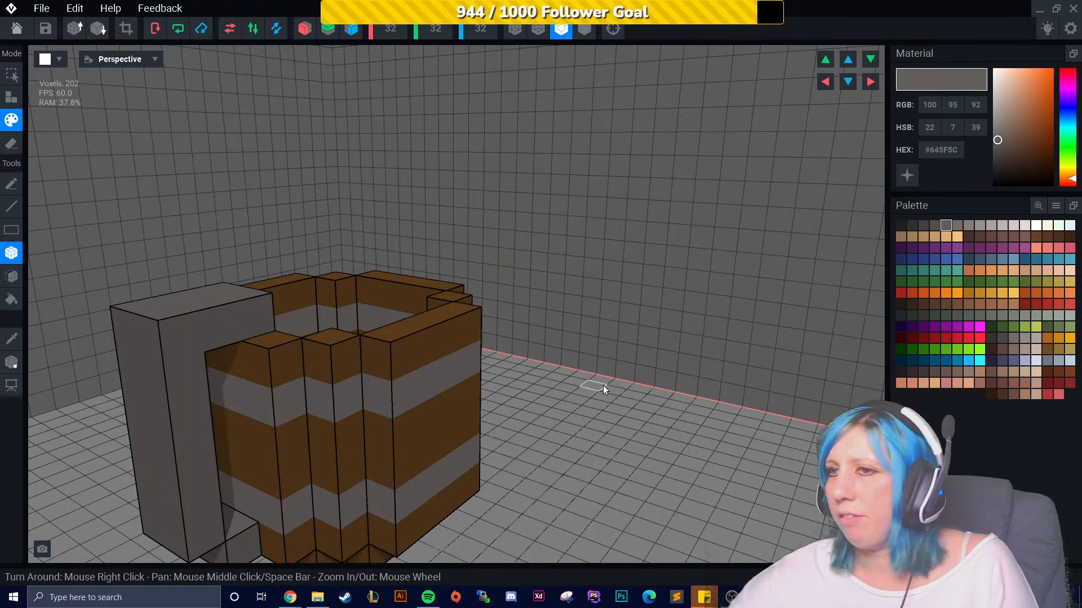
{"action": "left_click", "coordinate": [126, 28]}
{"action": "scroll", "coordinate": [371, 329], "scroll_direction": "down", "scroll_amount": 10}
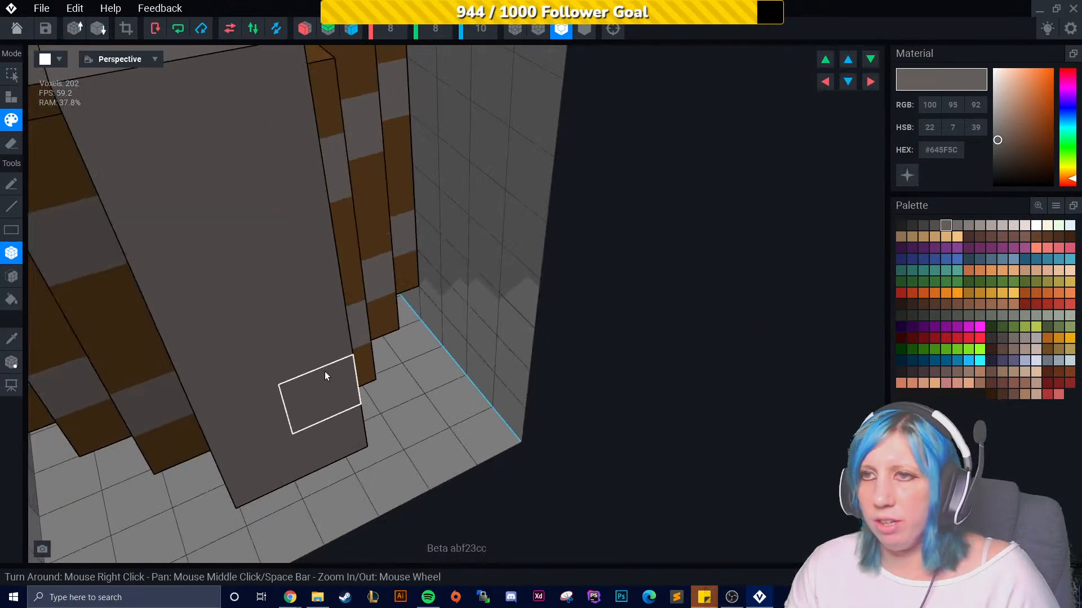
{"action": "scroll", "coordinate": [428, 361], "scroll_direction": "down", "scroll_amount": 5}
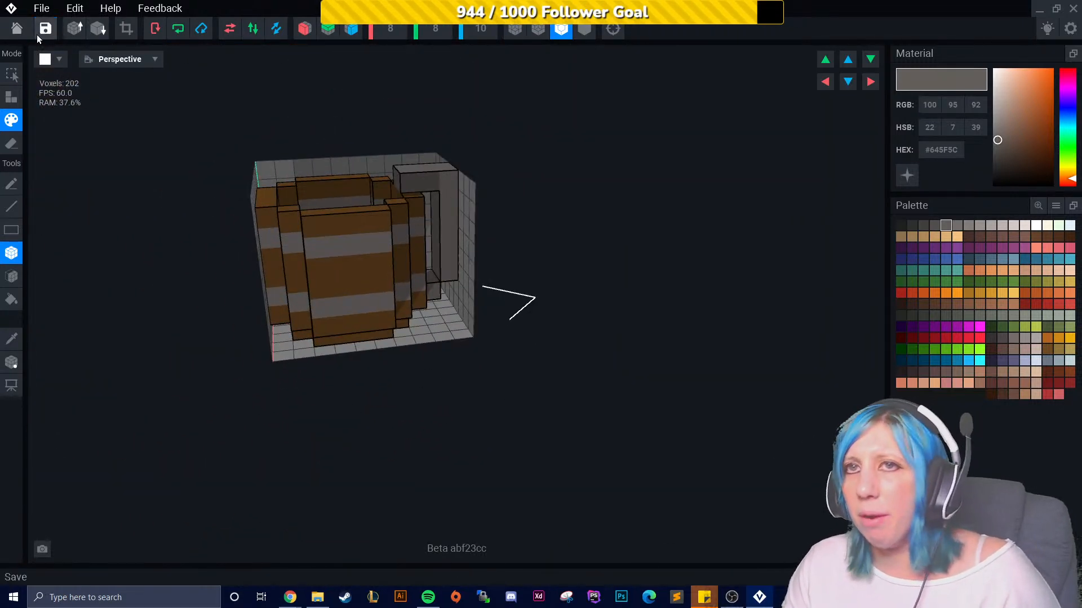
- Return to the home screen and create a new model named wine in the Sandbox folder inside VoxEdit
{"action": "left_click", "coordinate": [16, 29]}
{"action": "left_click", "coordinate": [439, 220]}
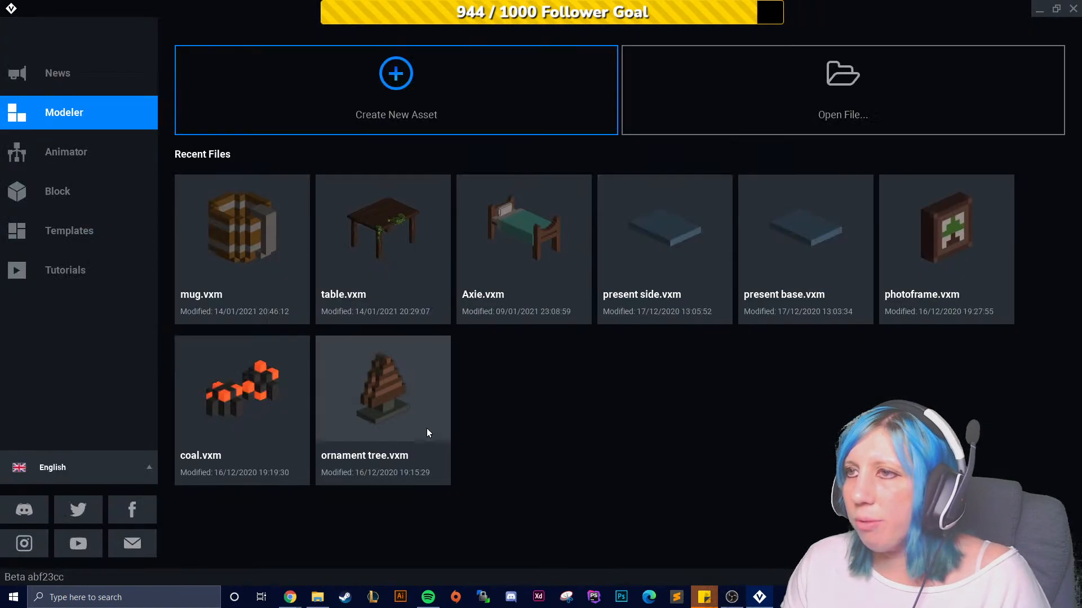
{"action": "left_click", "coordinate": [373, 90]}
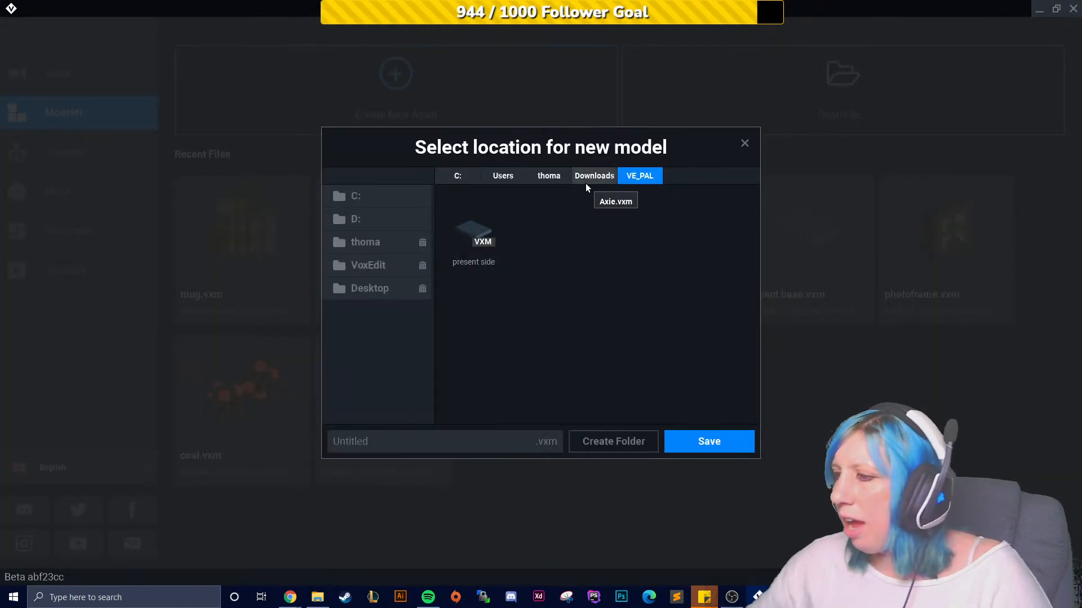
{"action": "left_click", "coordinate": [382, 265]}
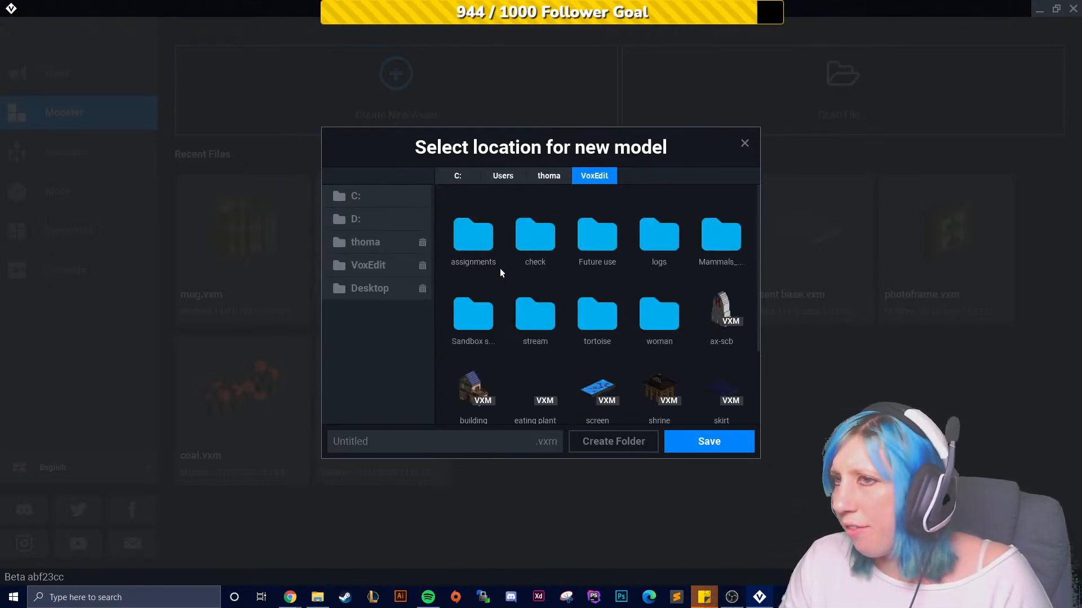
{"action": "double_click", "coordinate": [478, 333]}
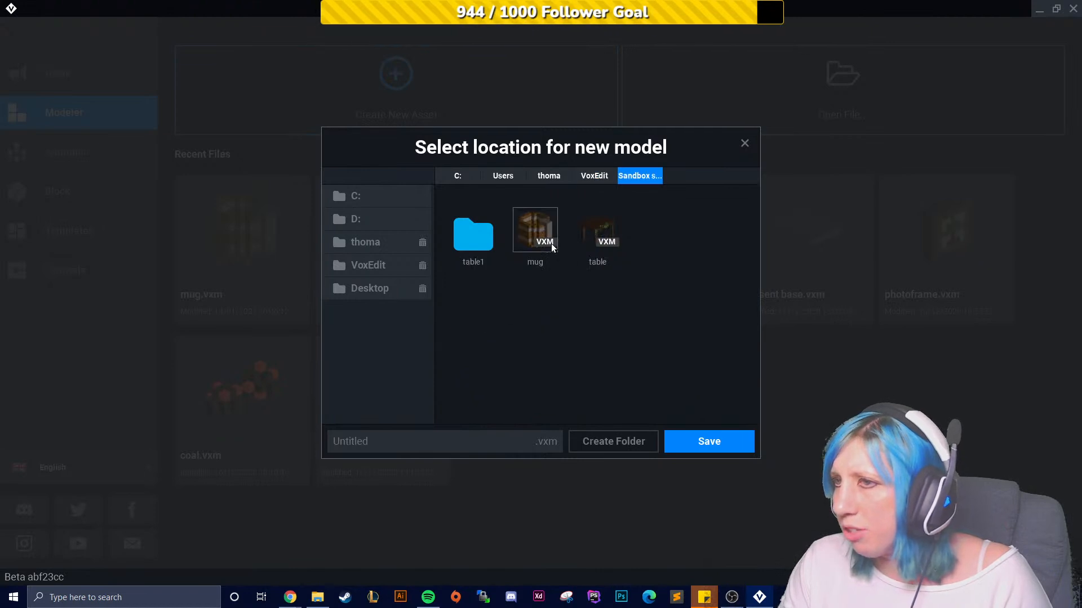
{"action": "left_click", "coordinate": [488, 442]}
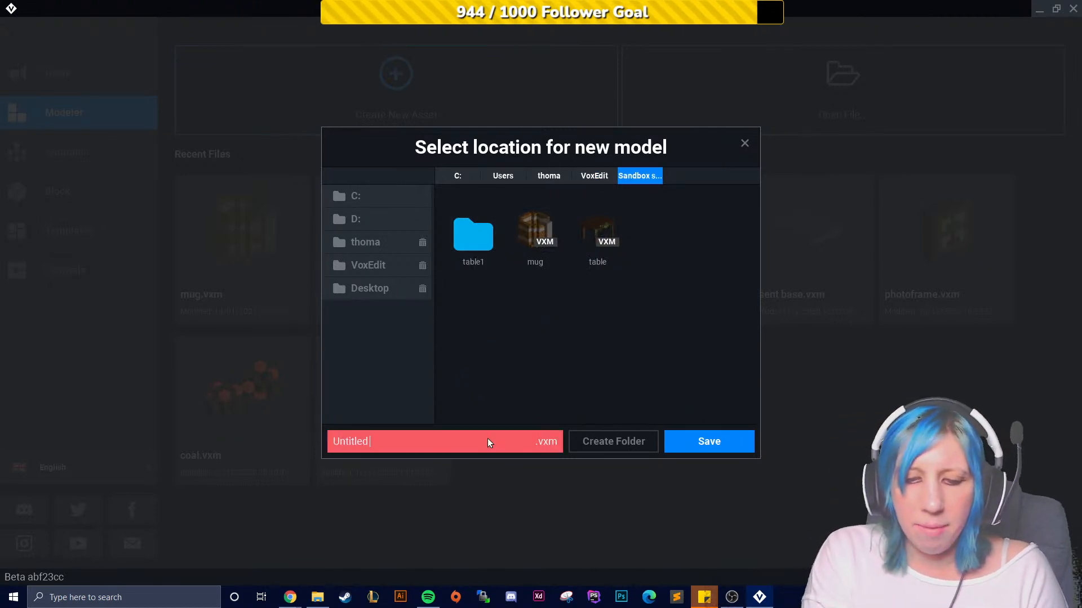
{"action": "type", "text": "li"}
{"action": "key", "text": "BackSpace"}
{"action": "key", "text": "BackSpace"}
{"action": "type", "text": "wine"}
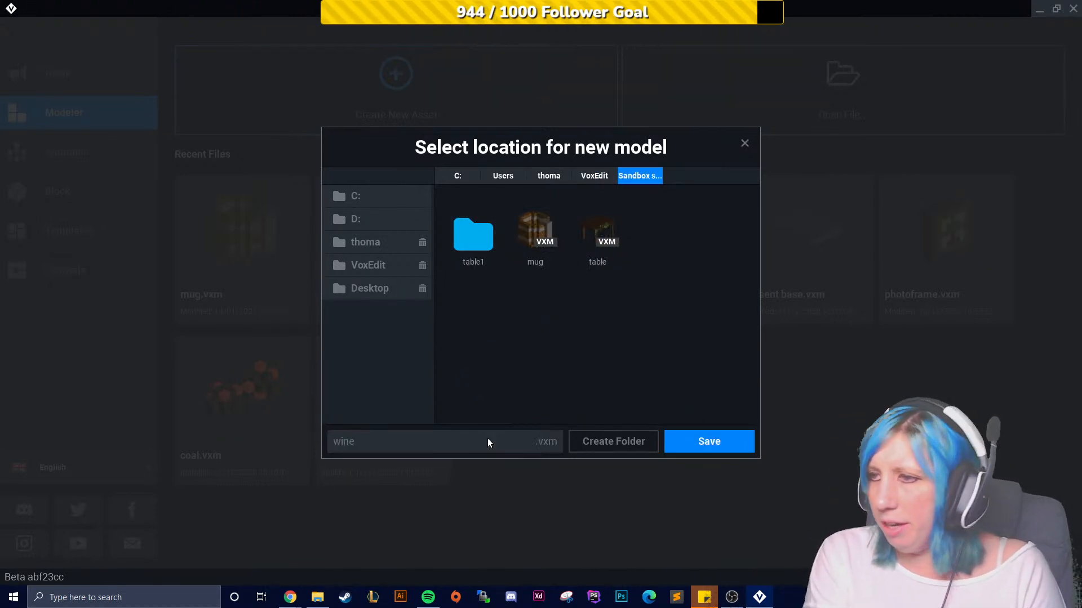
{"action": "left_click", "coordinate": [697, 442]}
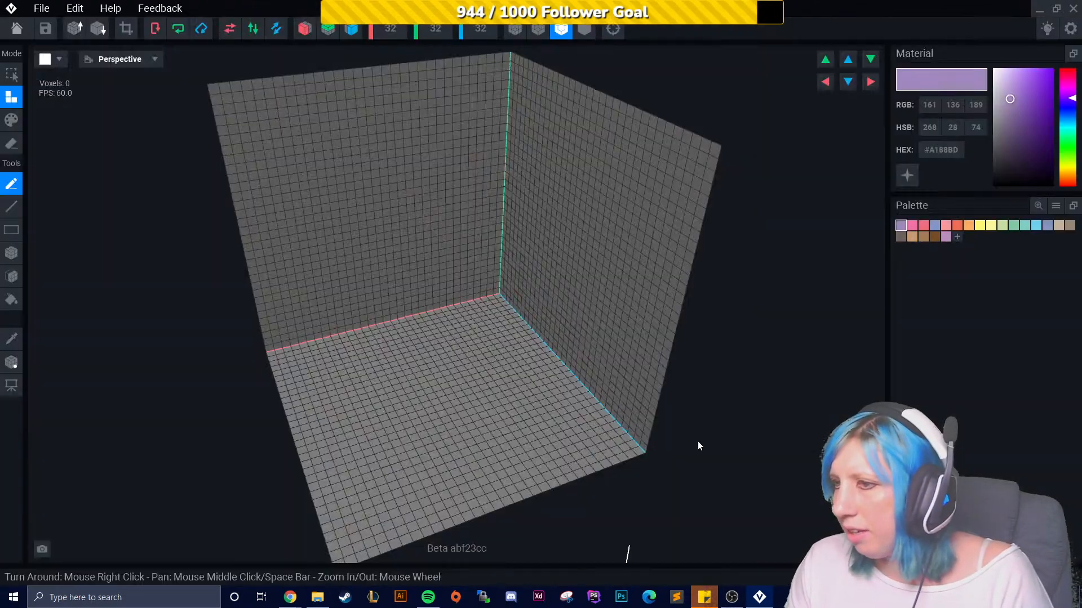
- Load the "VE - the sandbox extended" palette PNG from the Downloads VE_PAL folder
{"action": "left_click", "coordinate": [1056, 206]}
{"action": "left_click", "coordinate": [1035, 229]}
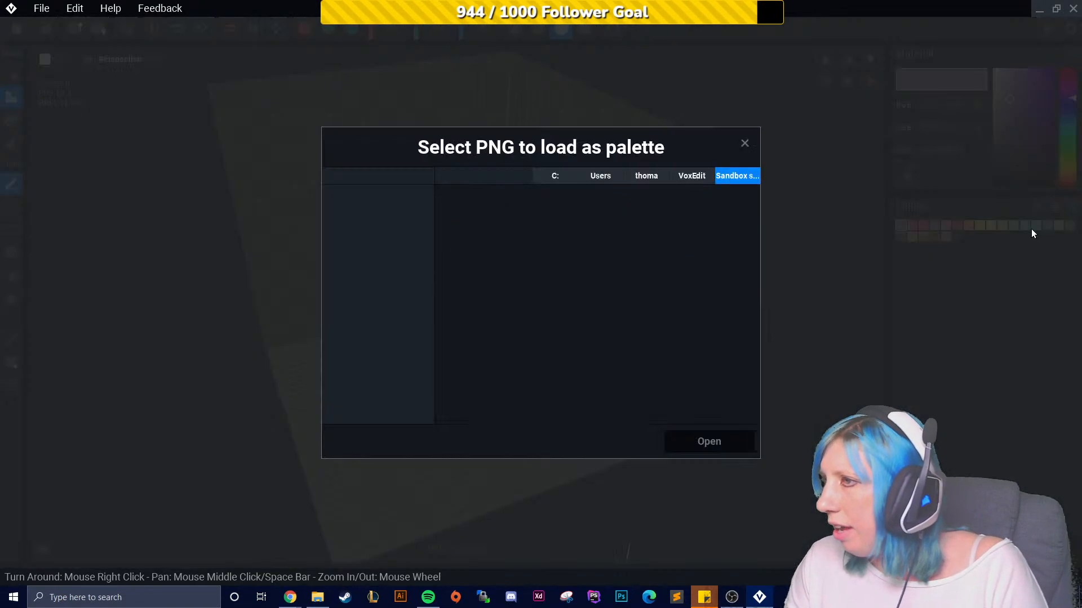
{"action": "left_click", "coordinate": [387, 246]}
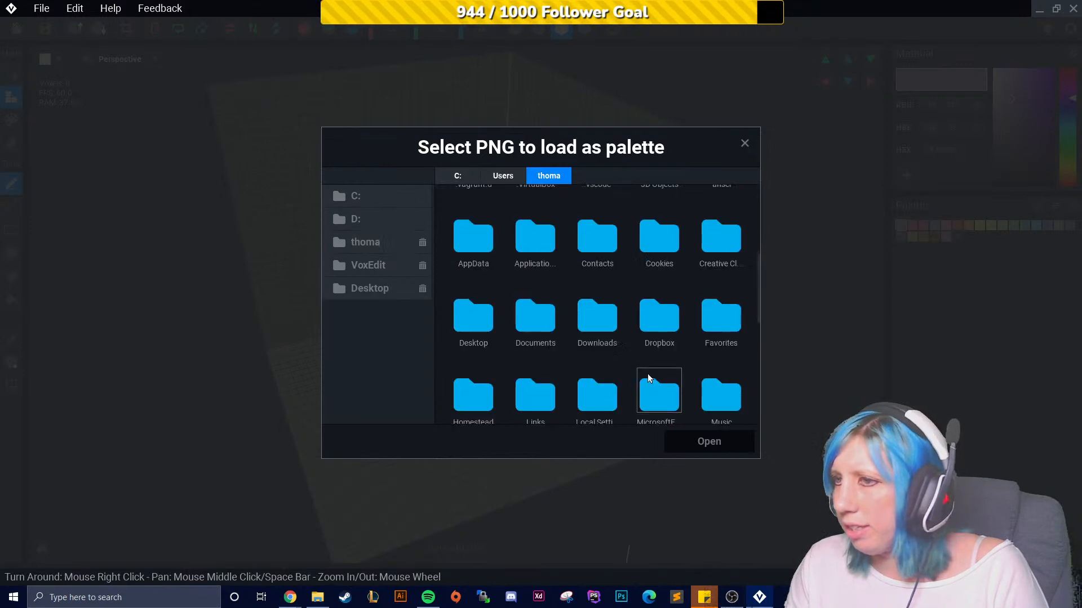
{"action": "double_click", "coordinate": [597, 321]}
{"action": "scroll", "coordinate": [640, 343], "scroll_direction": "down", "scroll_amount": 10}
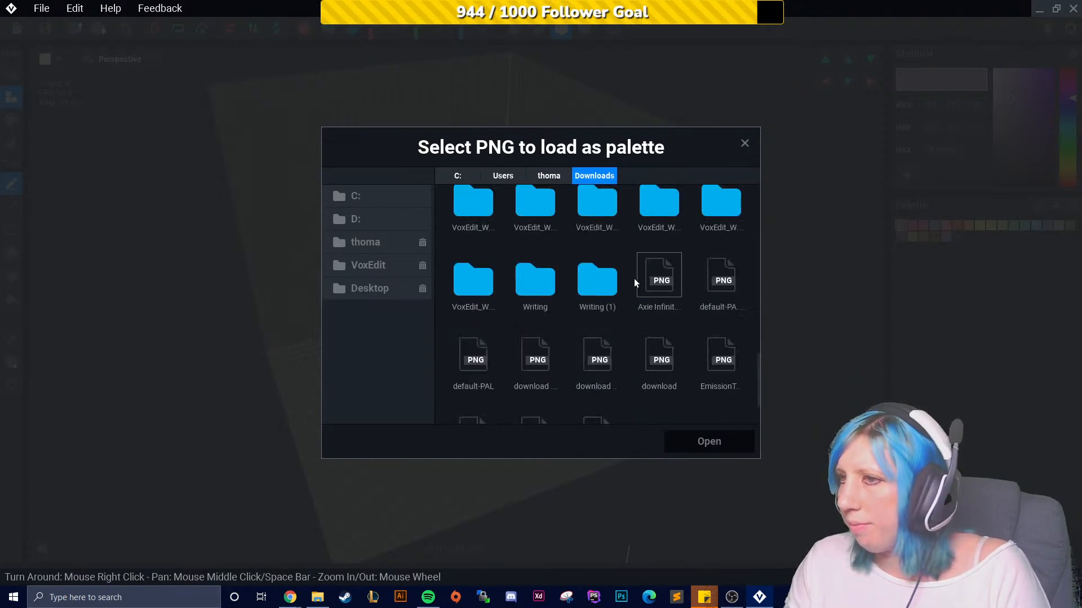
{"action": "scroll", "coordinate": [620, 305], "scroll_direction": "up", "scroll_amount": 3}
{"action": "double_click", "coordinate": [596, 207]}
{"action": "left_click", "coordinate": [652, 257]}
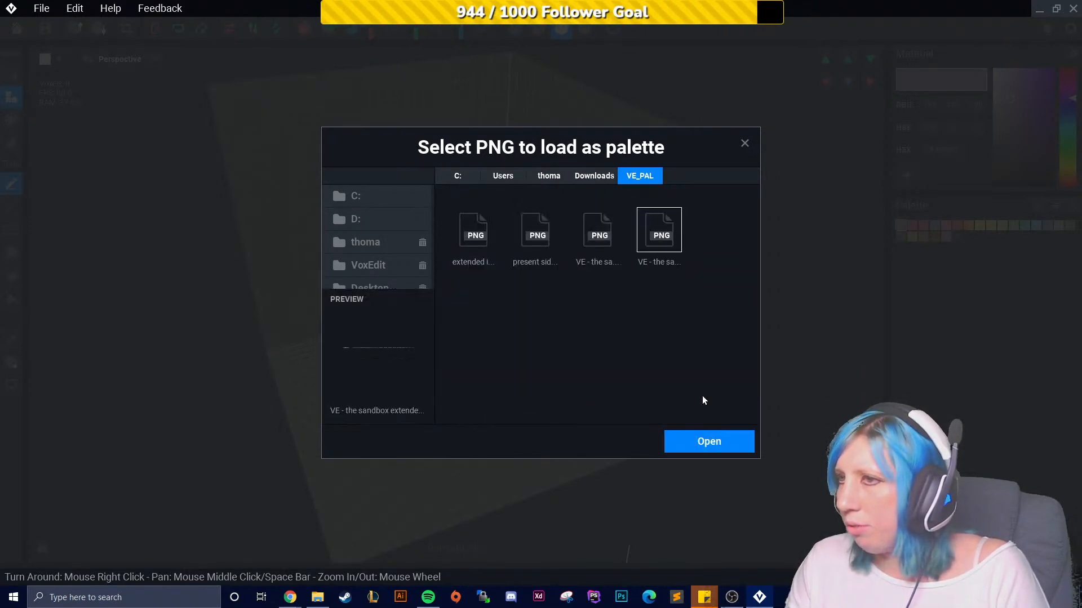
{"action": "left_click", "coordinate": [723, 444]}
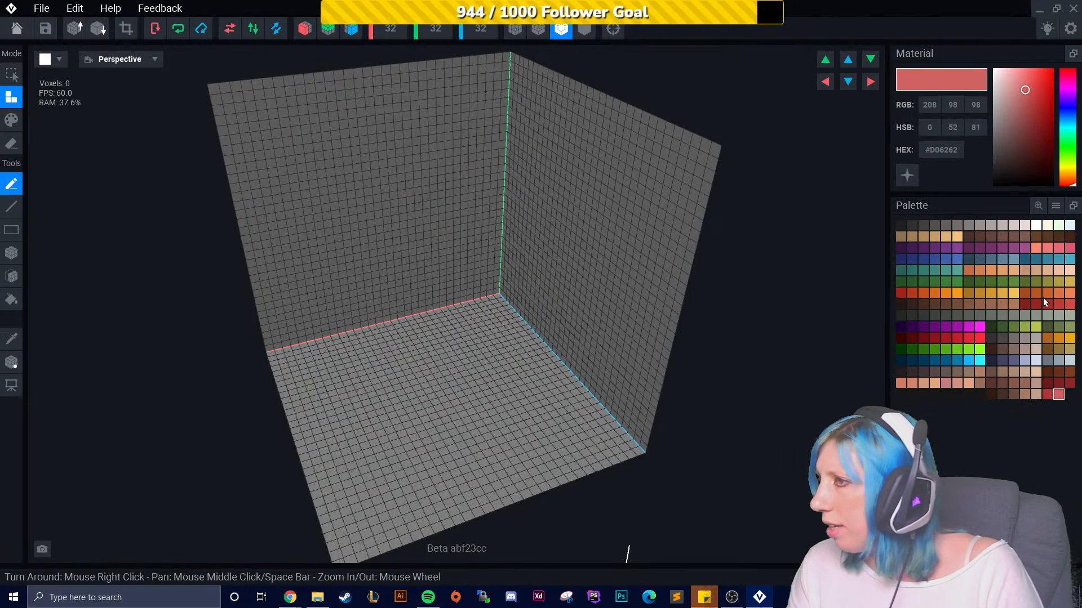
- Pick the dark red #7B2020 swatch, enable X and Z mirroring, and place a 4×4 base layer with the box tool
{"action": "left_click", "coordinate": [1058, 383]}
{"action": "scroll", "coordinate": [388, 391], "scroll_direction": "up", "scroll_amount": 3}
{"action": "left_click", "coordinate": [304, 28]}
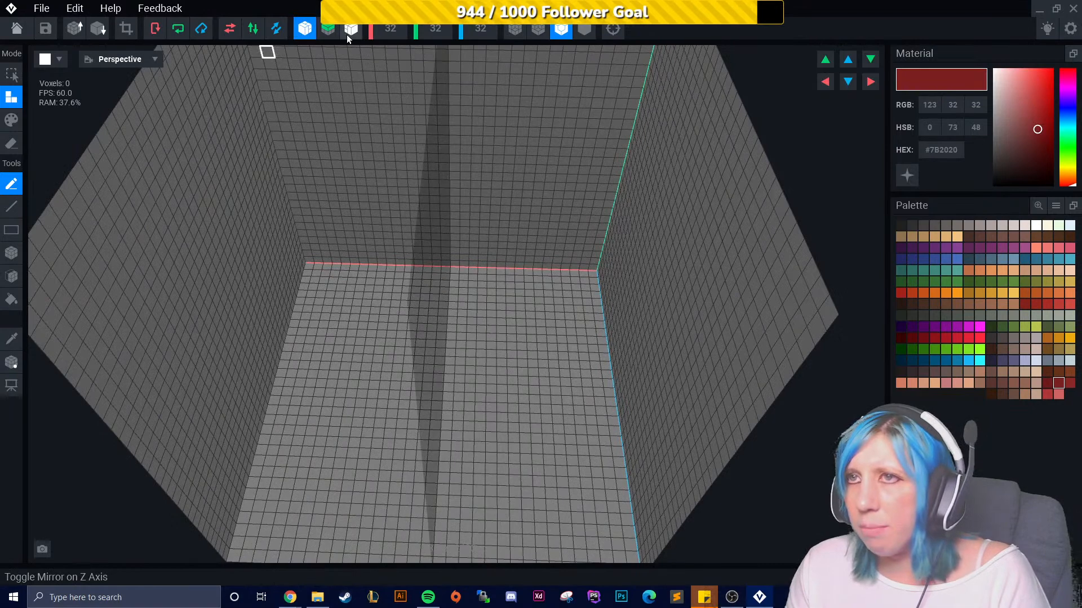
{"action": "left_click", "coordinate": [351, 28]}
{"action": "right_click_drag", "start_coordinate": [153, 242], "coordinate": [490, 290]}
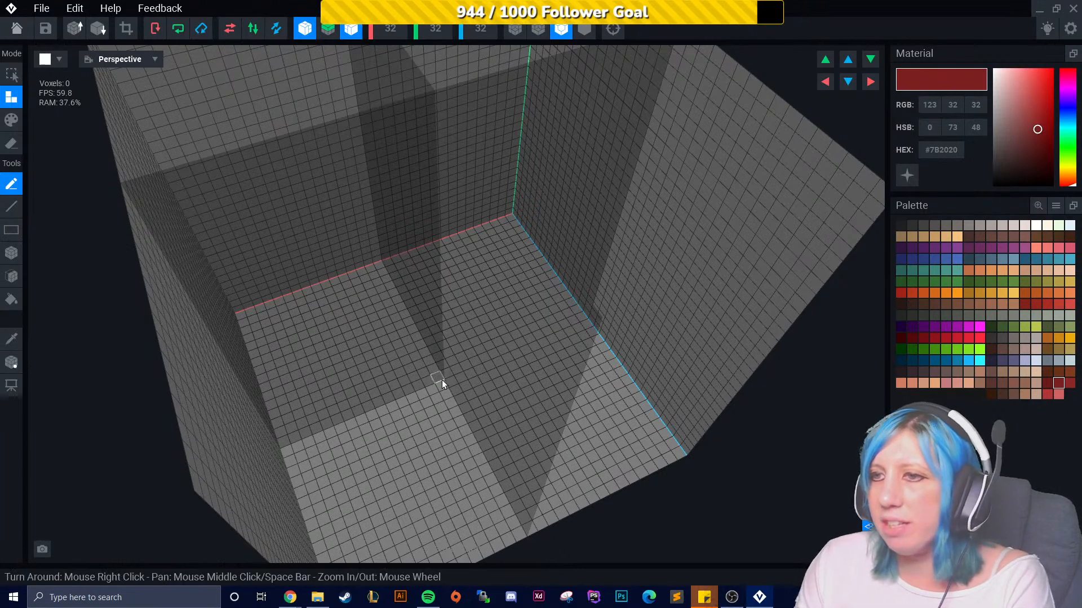
{"action": "scroll", "coordinate": [438, 427], "scroll_direction": "up", "scroll_amount": 2}
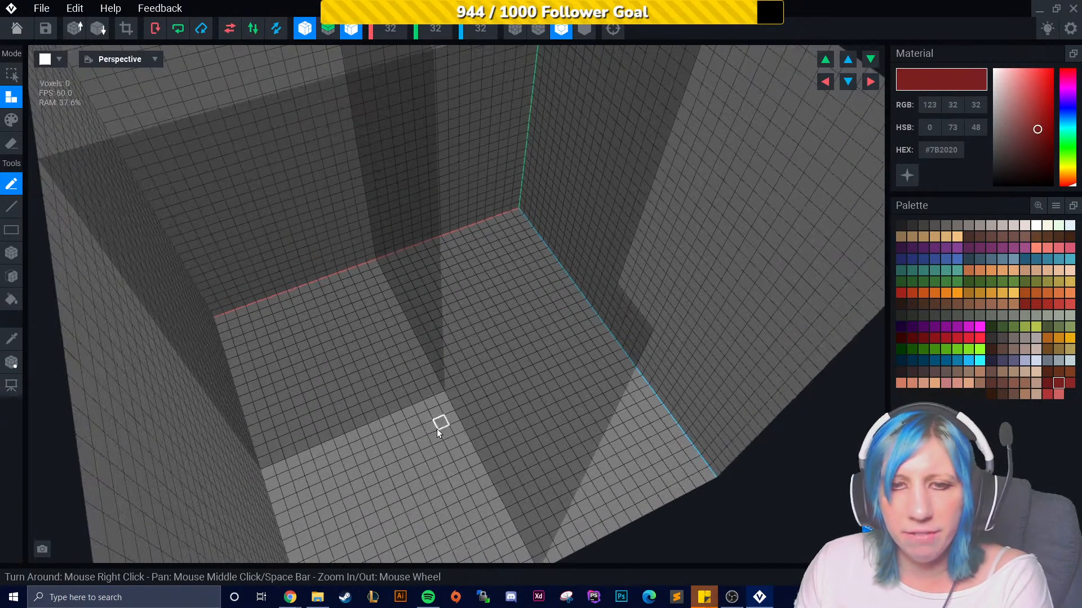
{"action": "scroll", "coordinate": [439, 423], "scroll_direction": "up", "scroll_amount": 3}
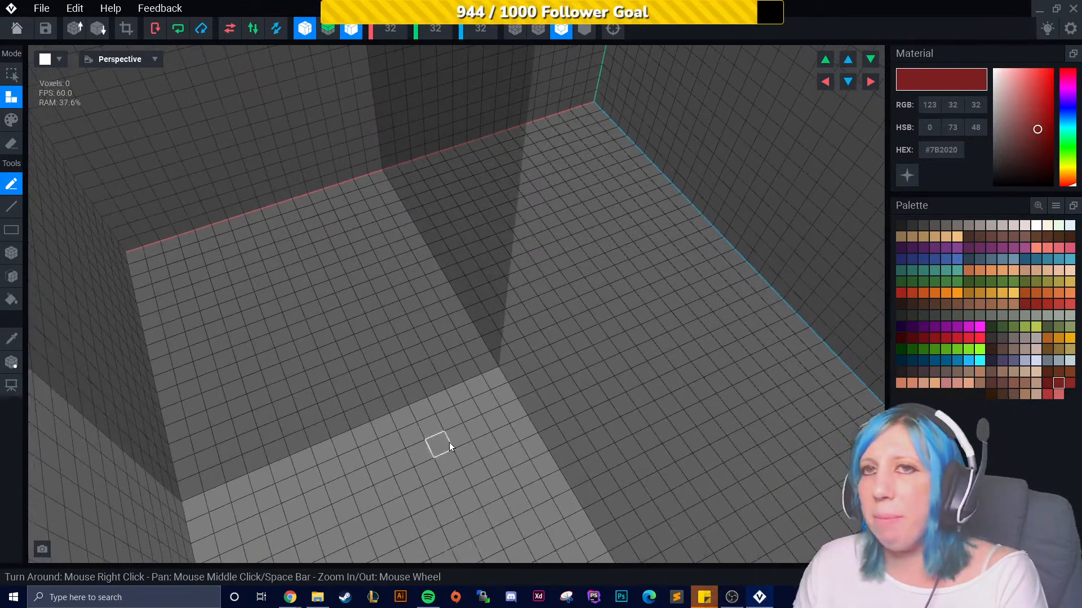
{"action": "left_click", "coordinate": [11, 252]}
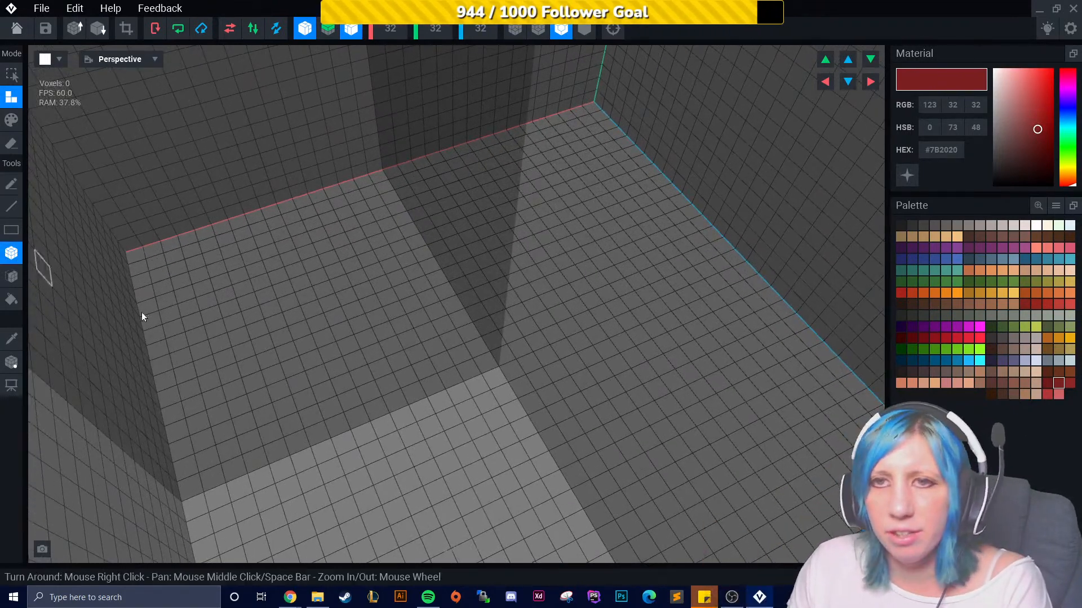
{"action": "left_click", "coordinate": [494, 375]}
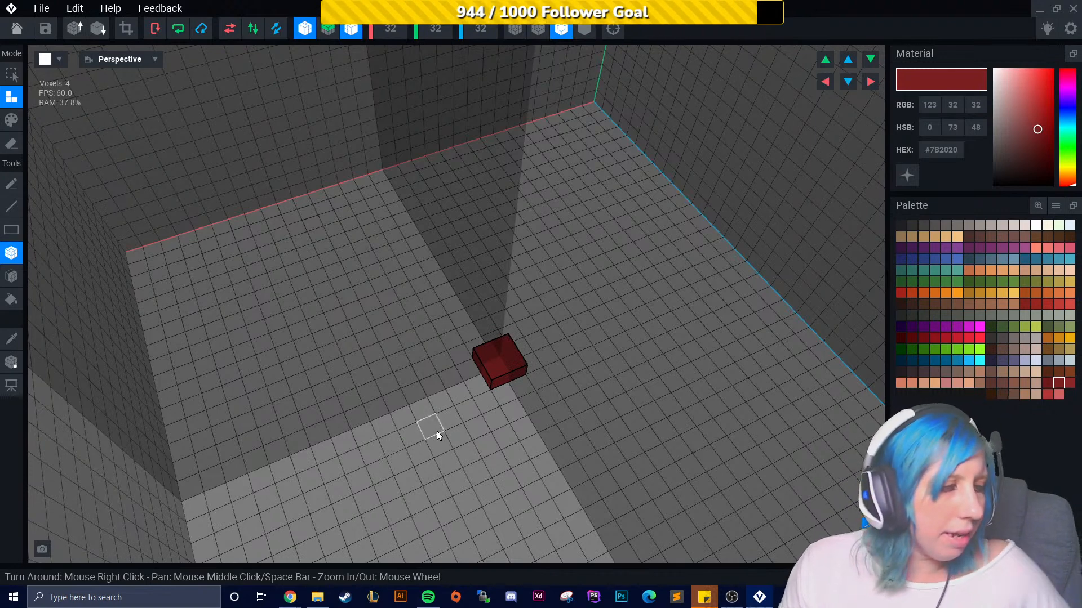
{"action": "left_click", "coordinate": [481, 385]}
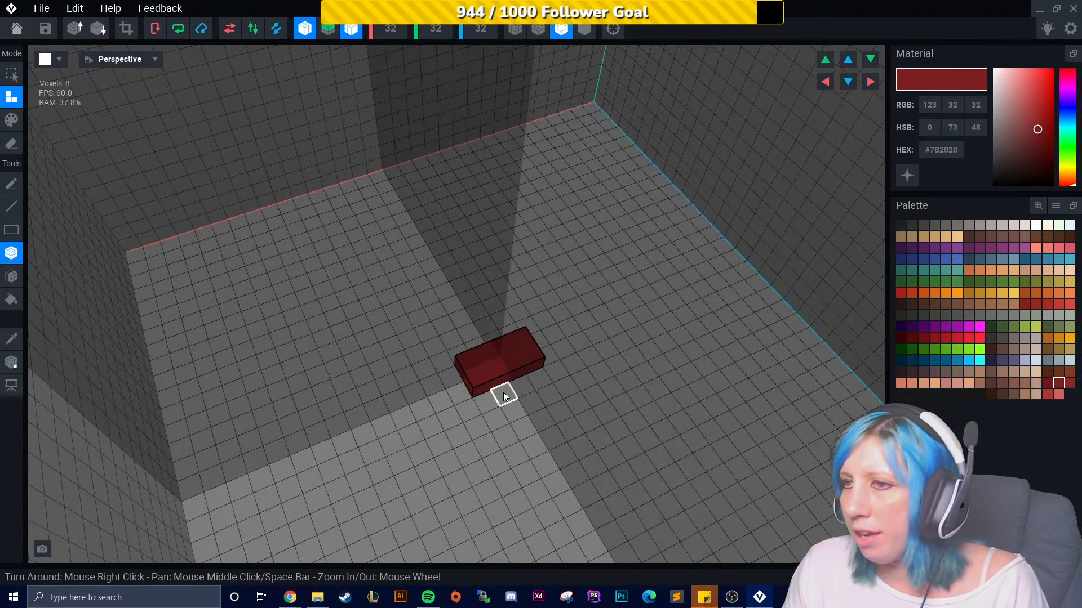
{"action": "left_click", "coordinate": [502, 393]}
{"action": "left_click", "coordinate": [494, 416]}
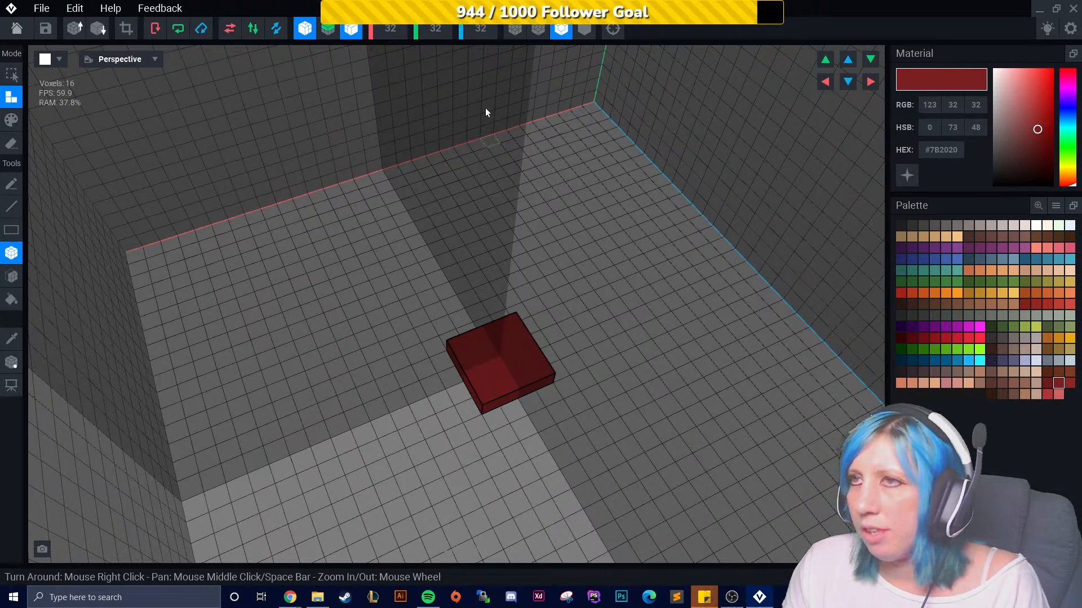
- Turn off mirroring and add extra voxels along the base's edges, undoing the last three additions
{"action": "left_click", "coordinate": [351, 29]}
{"action": "left_click", "coordinate": [305, 28]}
{"action": "mouse_move", "coordinate": [394, 237]}
{"action": "right_mouse_down"}
{"action": "mouse_move", "coordinate": [437, 274]}
{"action": "mouse_move", "coordinate": [497, 427]}
{"action": "mouse_move", "coordinate": [494, 412]}
{"action": "right_mouse_up"}
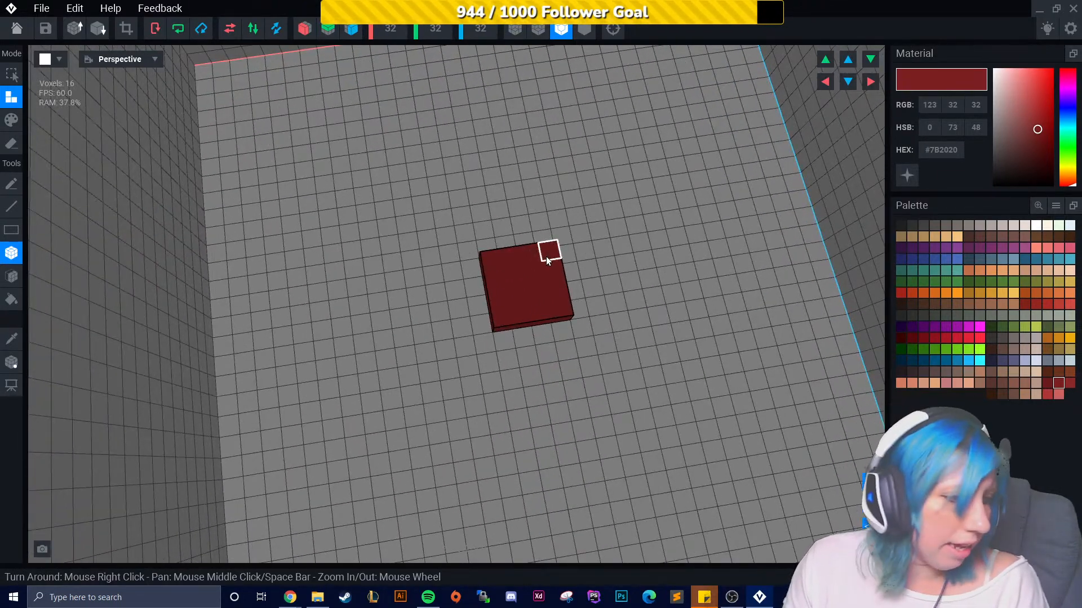
{"action": "mouse_move", "coordinate": [553, 260]}
{"action": "left_mouse_down"}
{"action": "mouse_move", "coordinate": [571, 274]}
{"action": "mouse_move", "coordinate": [583, 327]}
{"action": "left_mouse_up"}
{"action": "left_click", "coordinate": [582, 324]}
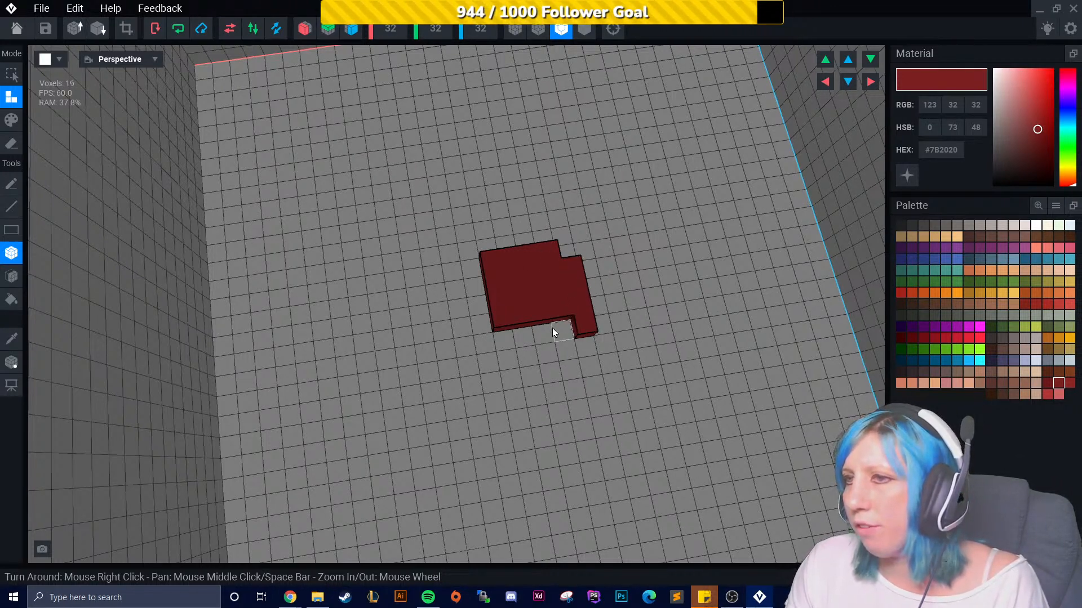
{"action": "left_click", "coordinate": [530, 332]}
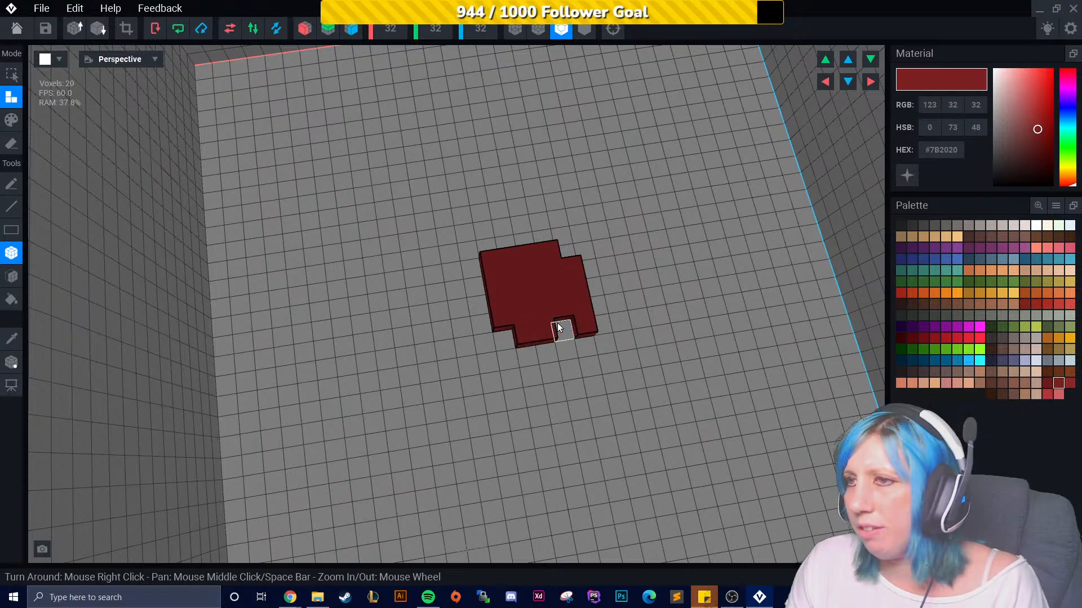
{"action": "right_click_drag", "start_coordinate": [552, 353], "coordinate": [609, 345]}
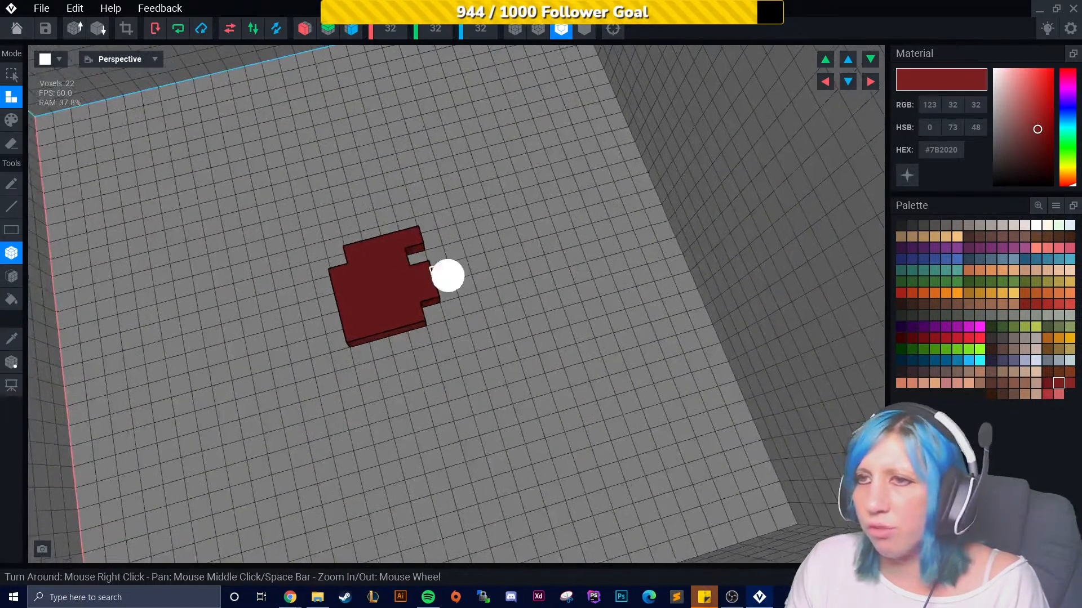
{"action": "right_click_drag", "start_coordinate": [437, 272], "coordinate": [415, 272]}
{"action": "key", "text": "ctrl+z"}
{"action": "key", "text": "ctrl+z"}
{"action": "key", "text": "ctrl+z"}
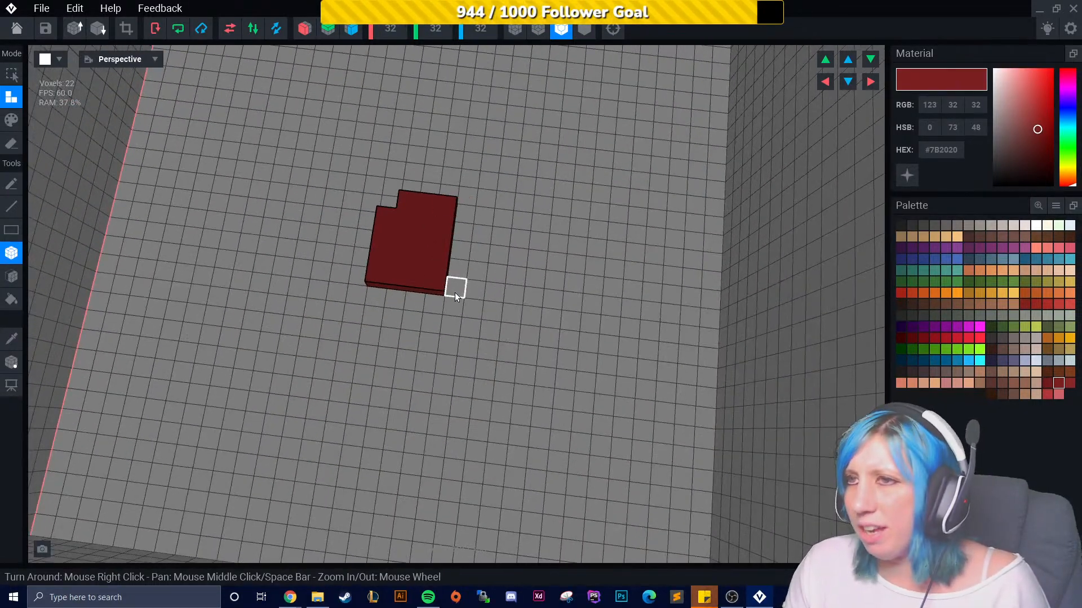
- Add voxels around the remaining edges to round the base into an octagon-like outline
{"action": "right_click_drag", "start_coordinate": [418, 223], "coordinate": [389, 242]}
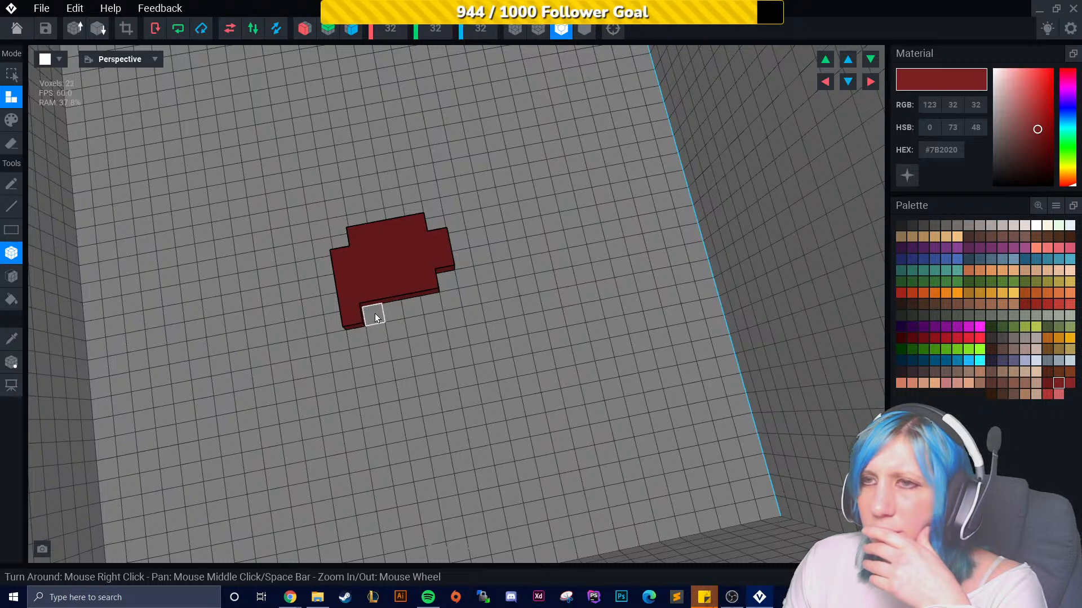
{"action": "mouse_move", "coordinate": [373, 333]}
{"action": "left_mouse_down"}
{"action": "mouse_move", "coordinate": [424, 323]}
{"action": "mouse_move", "coordinate": [418, 305]}
{"action": "left_mouse_up"}
{"action": "left_click", "coordinate": [434, 298]}
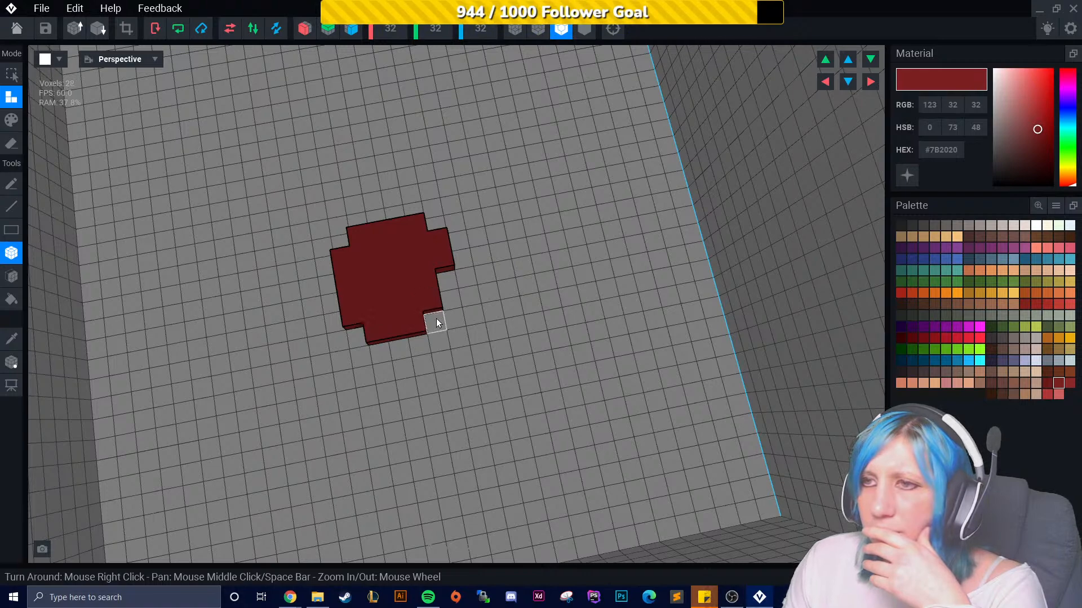
{"action": "right_click_drag", "start_coordinate": [454, 364], "coordinate": [461, 344]}
{"action": "middle_click_drag", "start_coordinate": [461, 343], "coordinate": [558, 462]}
- Extrude the base shape upward into a block four voxels tall
{"action": "left_click", "coordinate": [12, 277]}
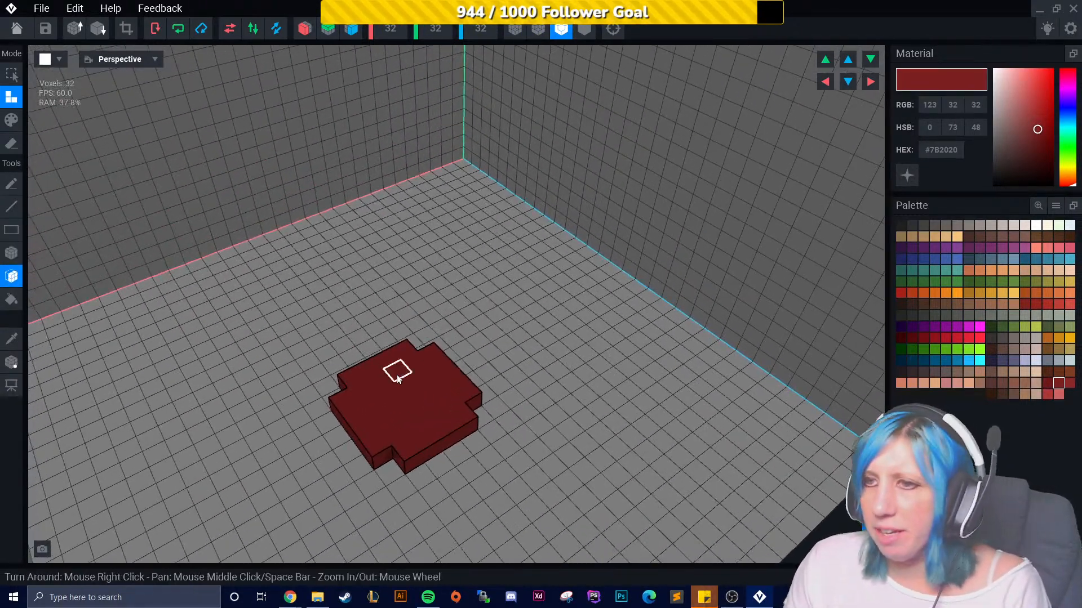
{"action": "left_click", "coordinate": [405, 384]}
{"action": "left_click", "coordinate": [405, 370]}
{"action": "left_click", "coordinate": [401, 360]}
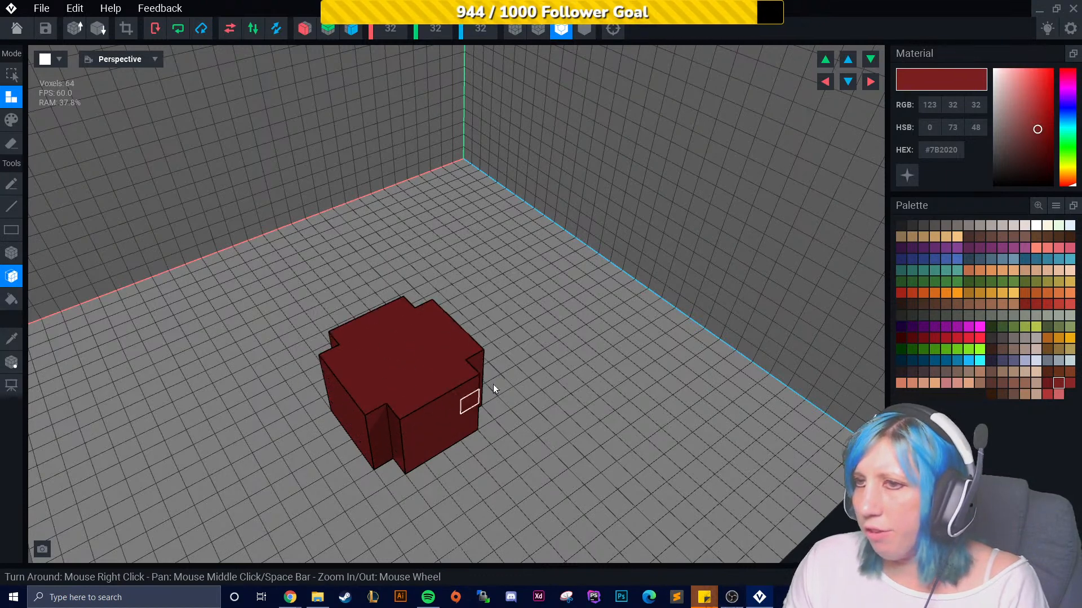
{"action": "right_click_drag", "start_coordinate": [466, 398], "coordinate": [392, 386]}
- Pick the lighter red #8C2727 swatch and paint a checker pattern of voxels on the block's top
{"action": "left_click", "coordinate": [1069, 384]}
{"action": "left_click", "coordinate": [11, 120]}
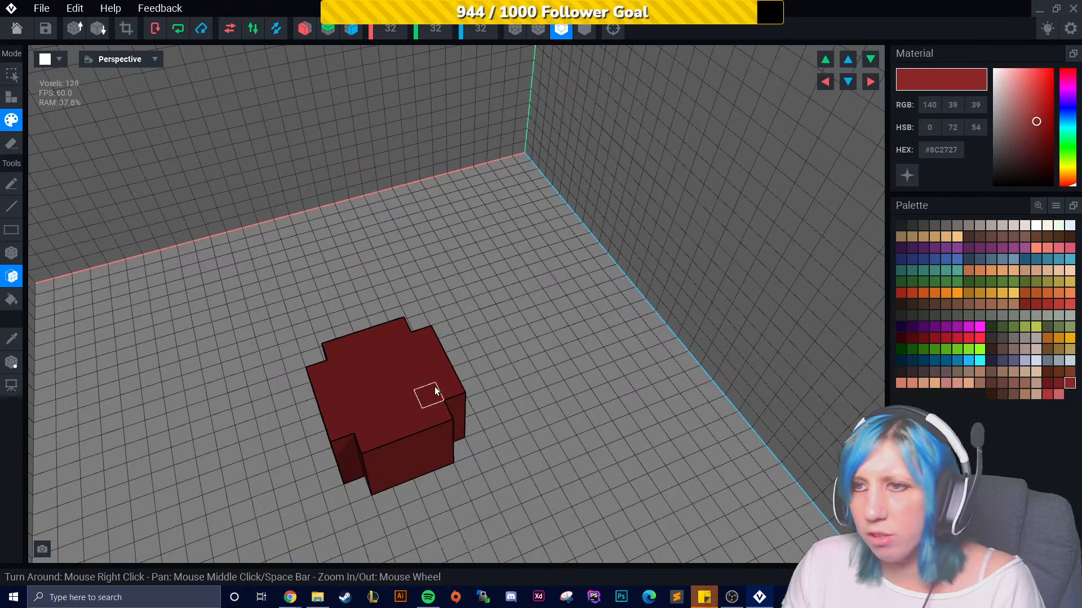
{"action": "left_click", "coordinate": [11, 253]}
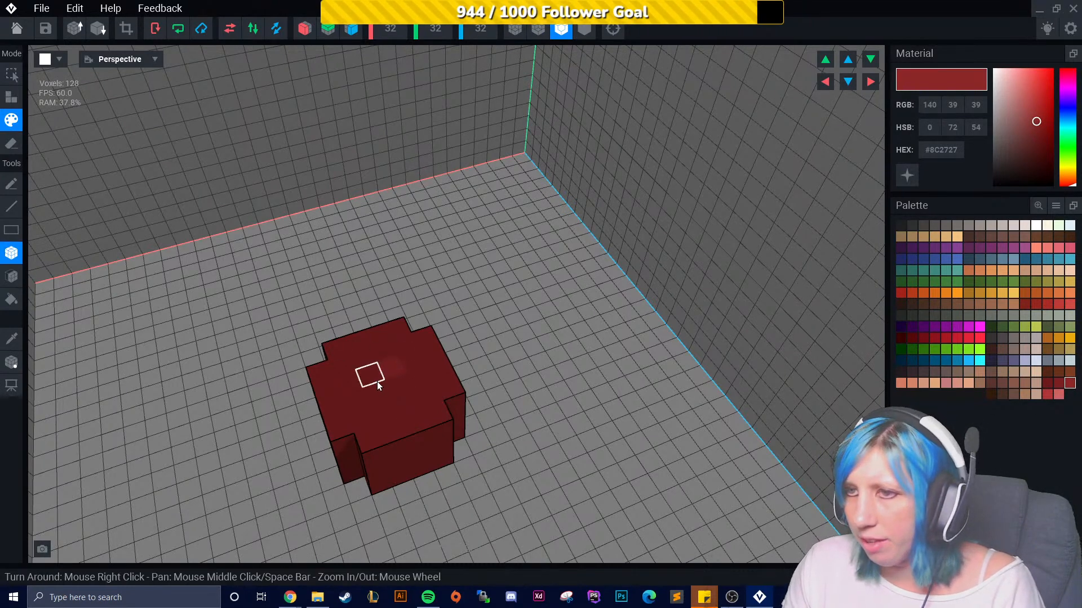
{"action": "scroll", "coordinate": [361, 423], "scroll_direction": "up", "scroll_amount": 3}
{"action": "left_click", "coordinate": [395, 431]}
{"action": "left_click", "coordinate": [422, 479]}
{"action": "middle_click_drag", "start_coordinate": [421, 479], "coordinate": [390, 369]}
{"action": "left_click", "coordinate": [471, 348]}
{"action": "scroll", "coordinate": [445, 384], "scroll_direction": "down", "scroll_amount": 2}
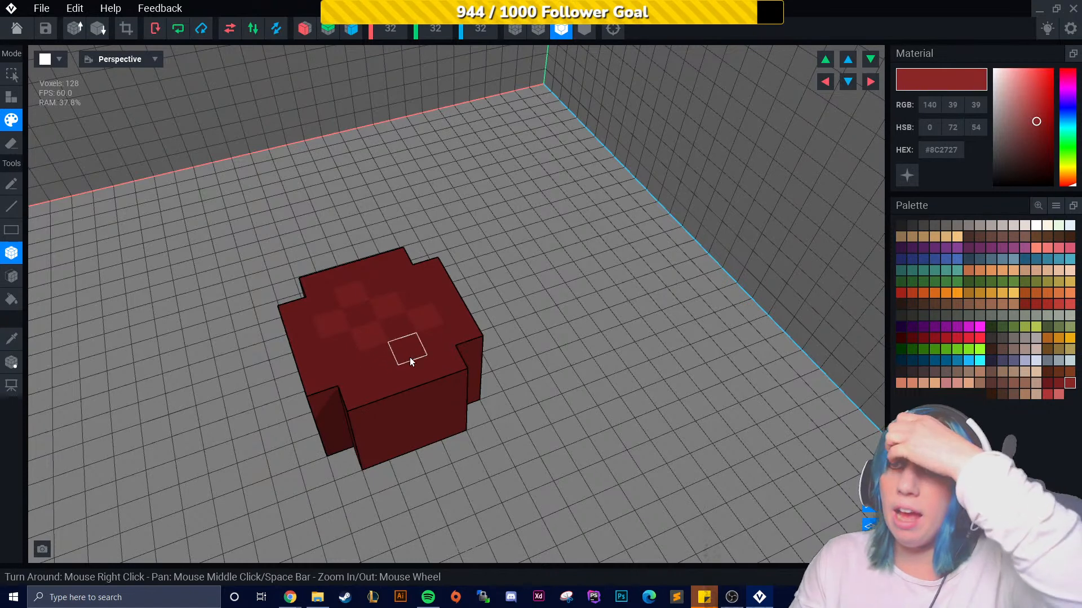
- Trim the model's volume to fit the block and return to the home screen
{"action": "left_click", "coordinate": [66, 33]}
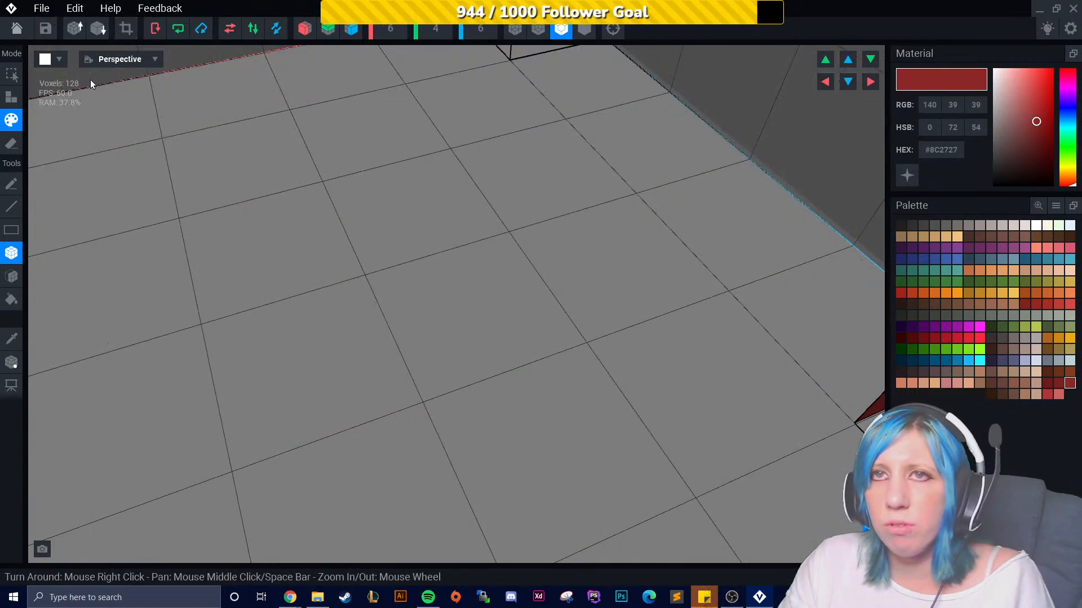
{"action": "scroll", "coordinate": [230, 211], "scroll_direction": "down", "scroll_amount": 6}
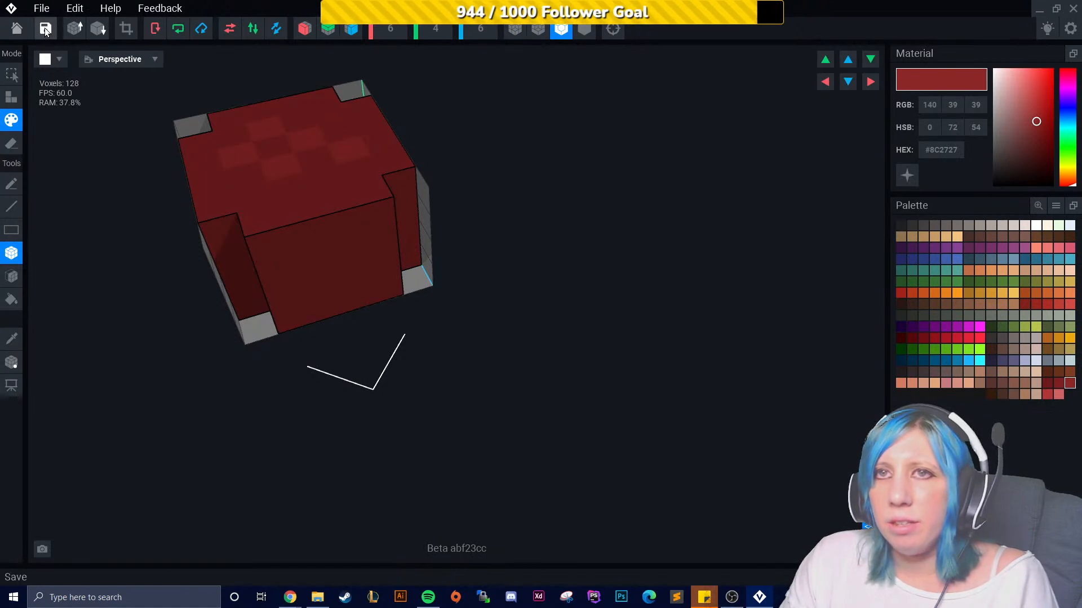
{"action": "left_click", "coordinate": [17, 30]}
{"action": "left_click", "coordinate": [457, 221]}
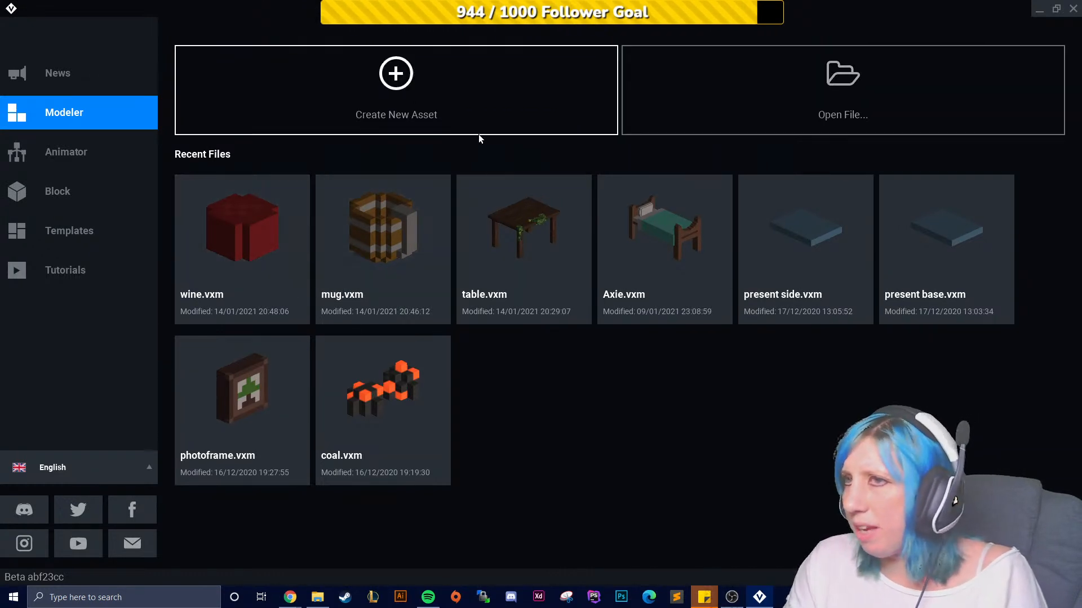
- Create a new model asset named "wine small" saved in the VoxEdit "Sandbox s..." folder
{"action": "left_click", "coordinate": [437, 112]}
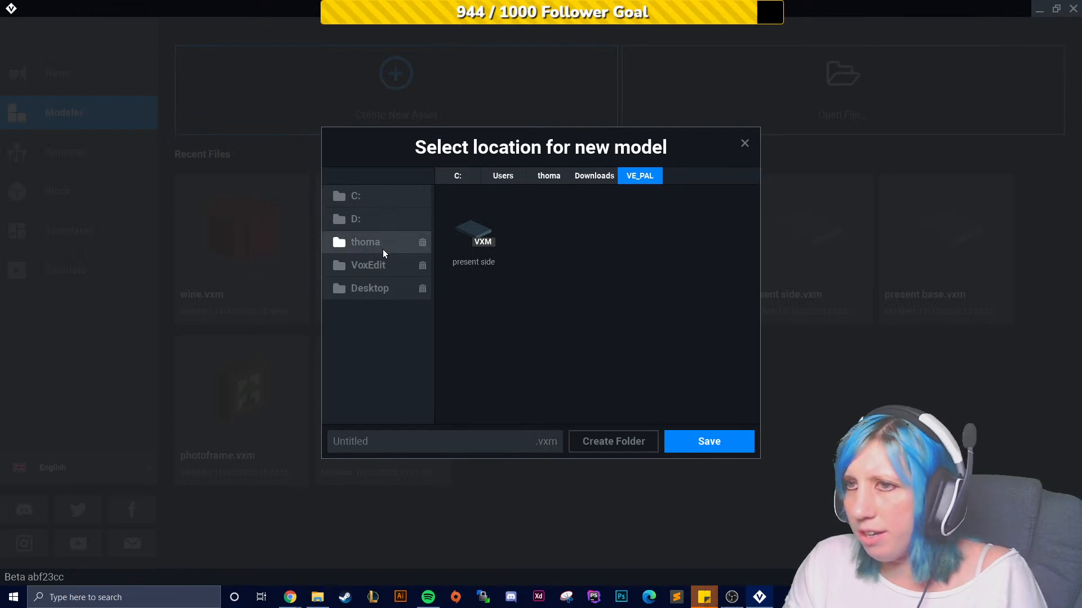
{"action": "left_click", "coordinate": [381, 265]}
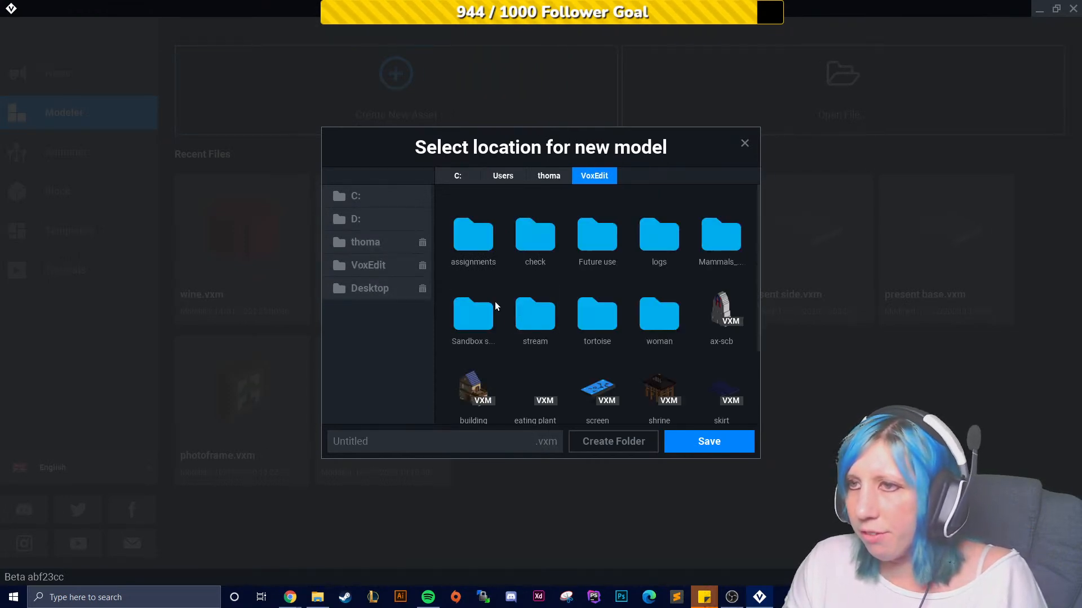
{"action": "double_click", "coordinate": [514, 307]}
{"action": "left_click", "coordinate": [475, 443]}
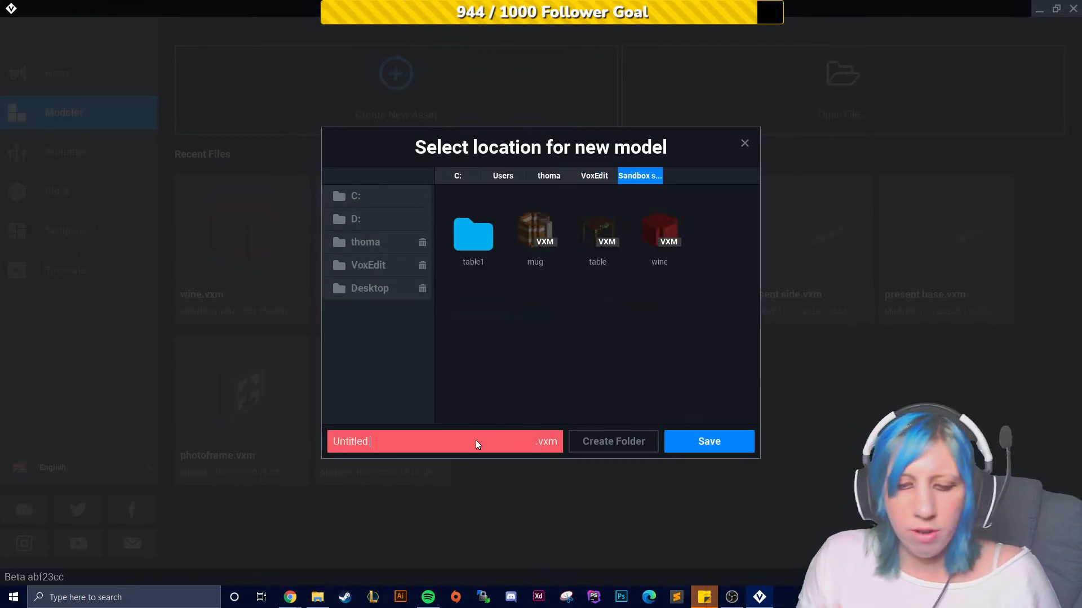
{"action": "type", "text": "wine "}
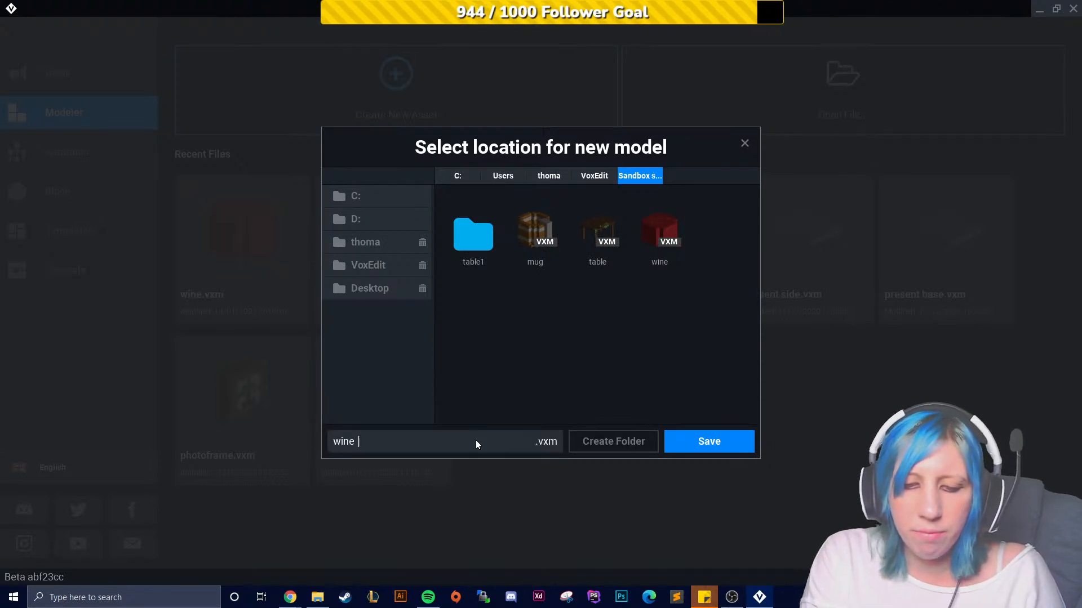
{"action": "type", "text": "small"}
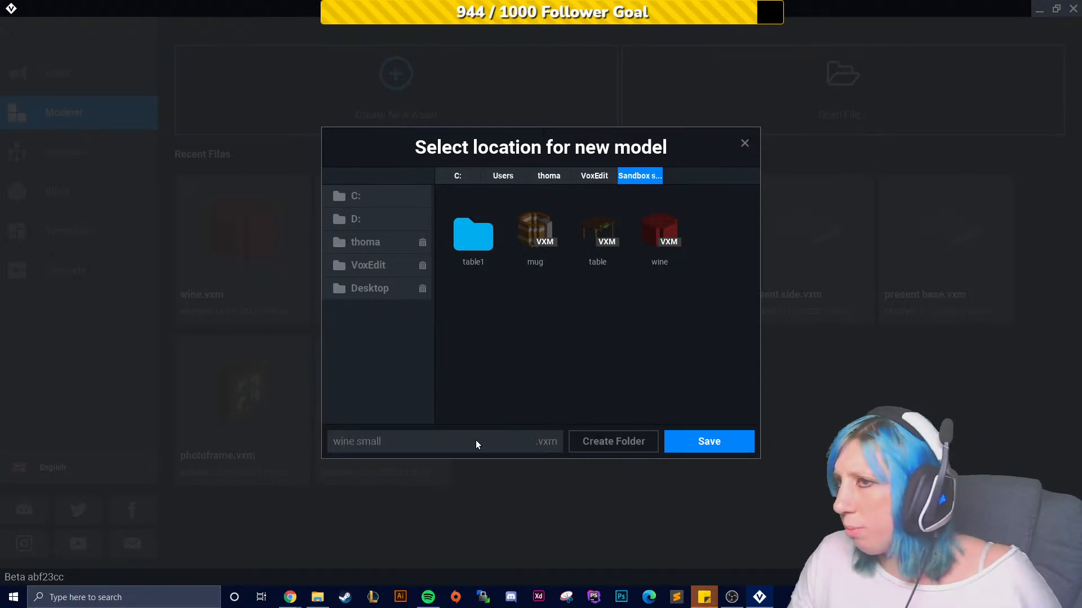
{"action": "left_click", "coordinate": [746, 441]}
- Load the "VE - the sandbox extended" PNG palette from the Downloads VE_PAL folder
{"action": "left_click", "coordinate": [1039, 206]}
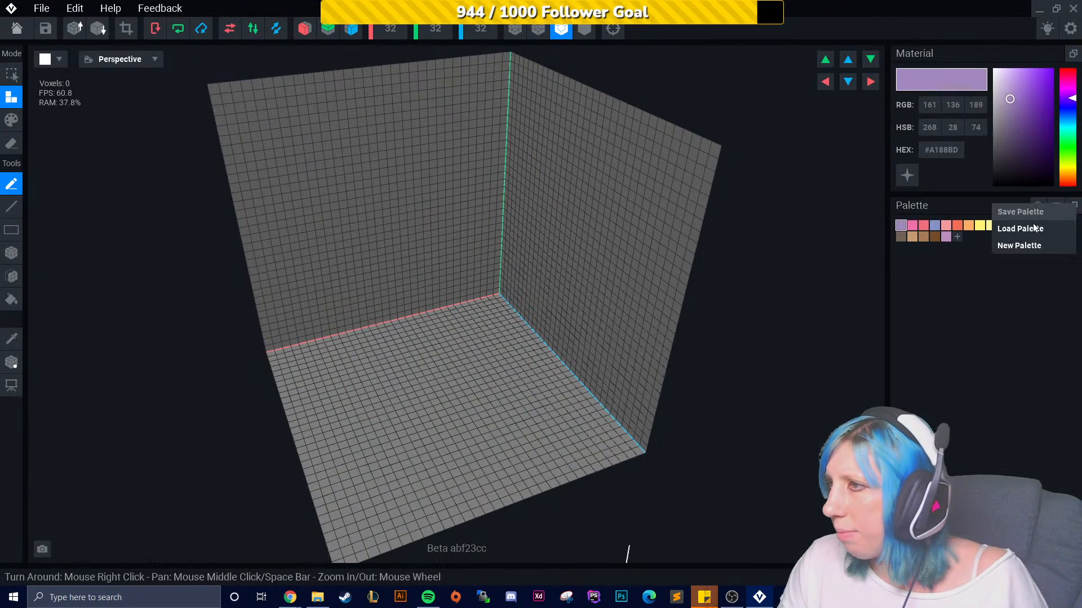
{"action": "left_click", "coordinate": [1042, 224]}
{"action": "left_click", "coordinate": [397, 248]}
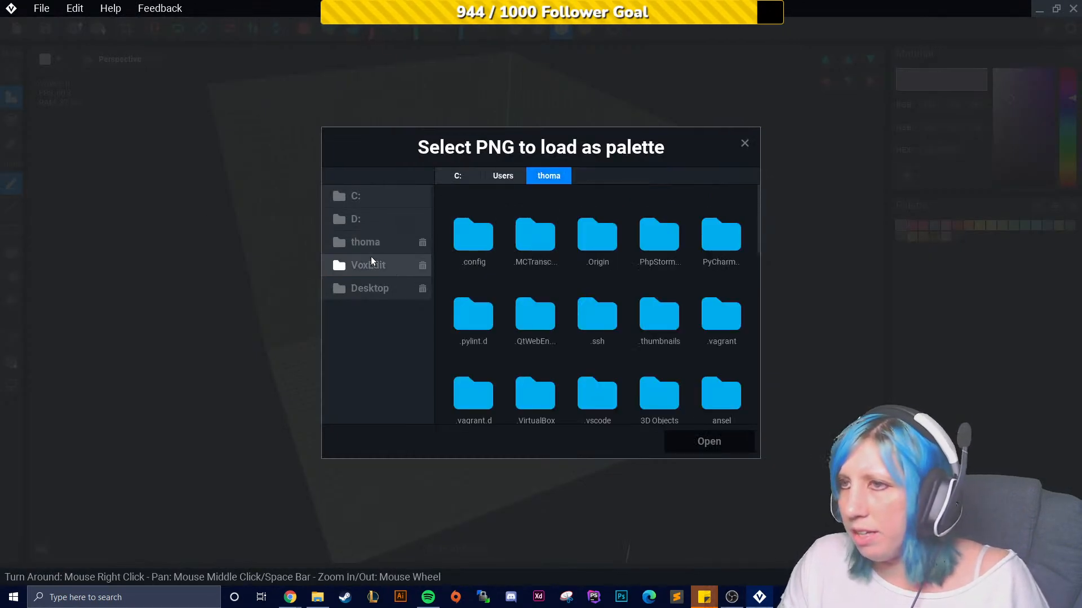
{"action": "scroll", "coordinate": [623, 340], "scroll_direction": "down", "scroll_amount": 3}
{"action": "double_click", "coordinate": [589, 355]}
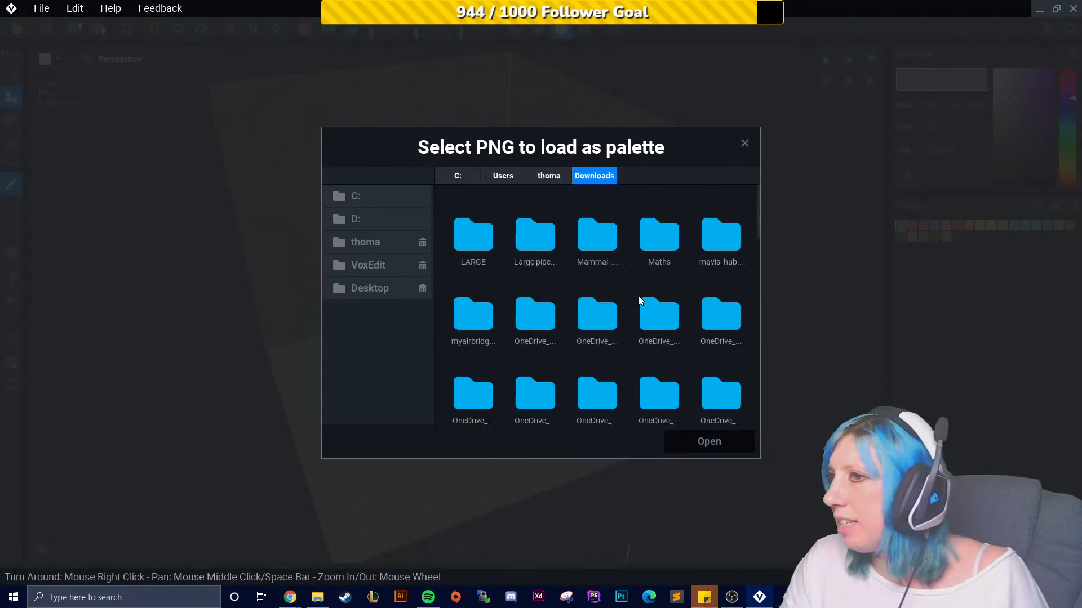
{"action": "scroll", "coordinate": [657, 304], "scroll_direction": "down", "scroll_amount": 5}
{"action": "scroll", "coordinate": [529, 333], "scroll_direction": "down", "scroll_amount": 3}
{"action": "double_click", "coordinate": [599, 278]}
{"action": "left_click", "coordinate": [659, 230]}
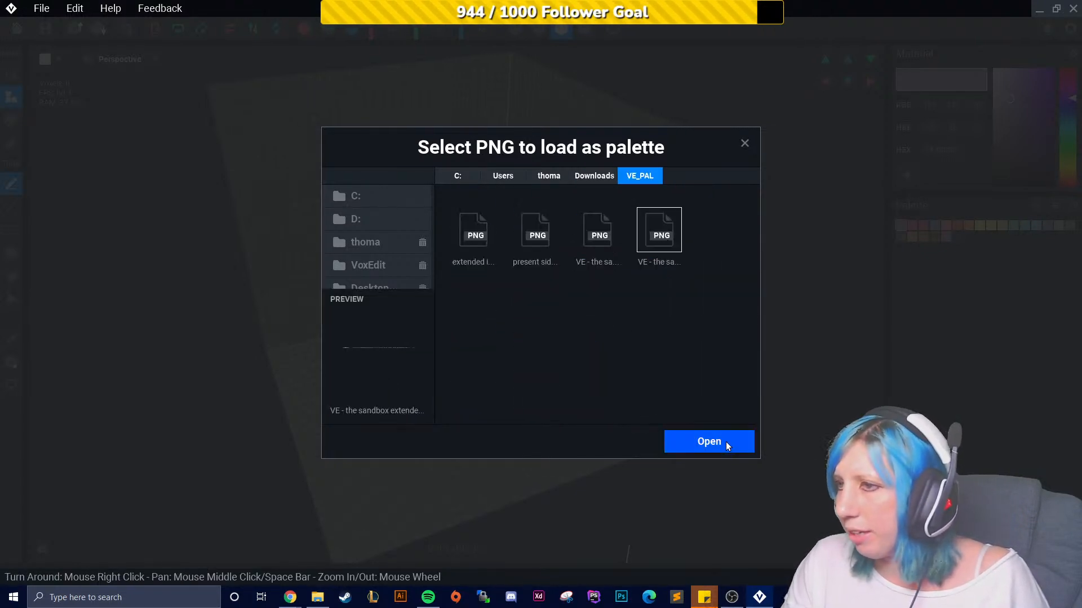
{"action": "left_click", "coordinate": [725, 441]}
- Pick the dark red #7B2020 swatch and draw a small flat block of voxels on the floor
{"action": "left_click", "coordinate": [1058, 383]}
{"action": "right_click_drag", "start_coordinate": [435, 275], "coordinate": [394, 265]}
{"action": "left_click", "coordinate": [351, 28]}
{"action": "left_click", "coordinate": [304, 28]}
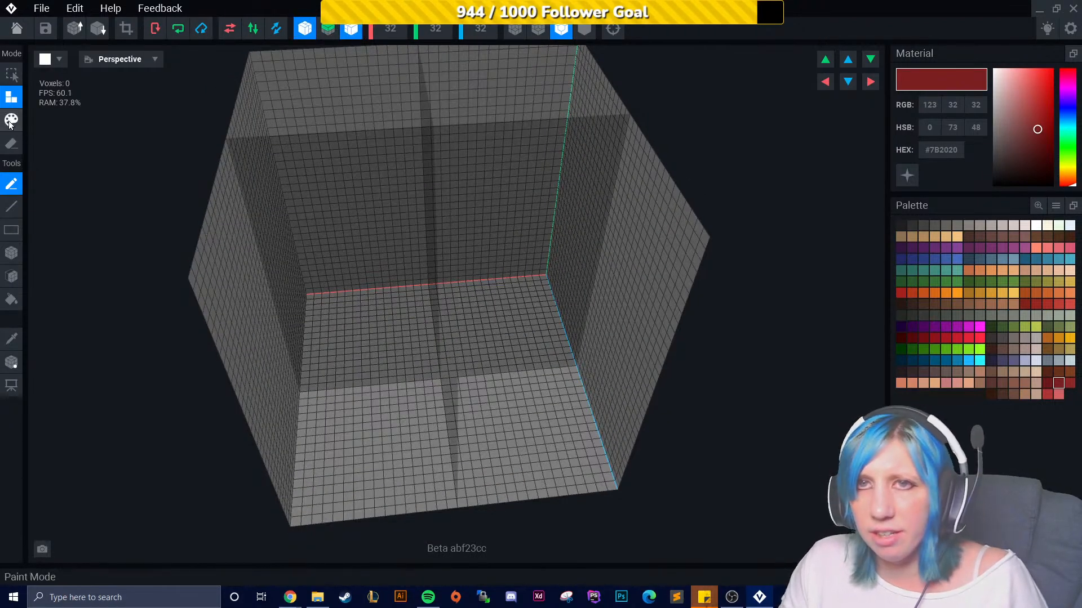
{"action": "scroll", "coordinate": [411, 372], "scroll_direction": "up", "scroll_amount": 6}
{"action": "left_click_drag", "start_coordinate": [524, 373], "coordinate": [540, 377]}
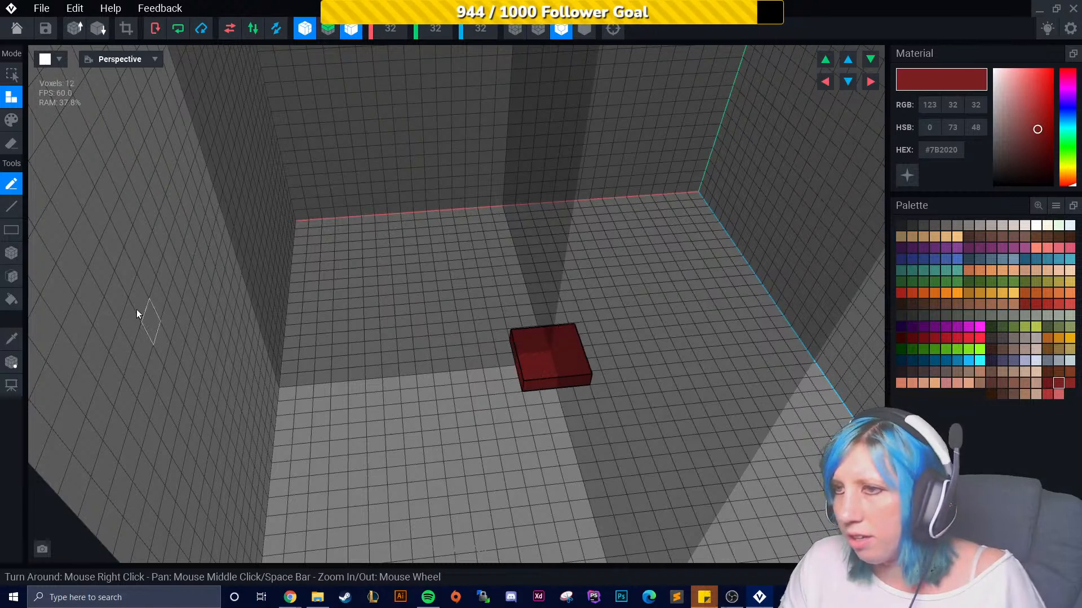
- Add voxels around the block's edges to widen the base into a rounded cross-like outline
{"action": "left_click", "coordinate": [308, 31]}
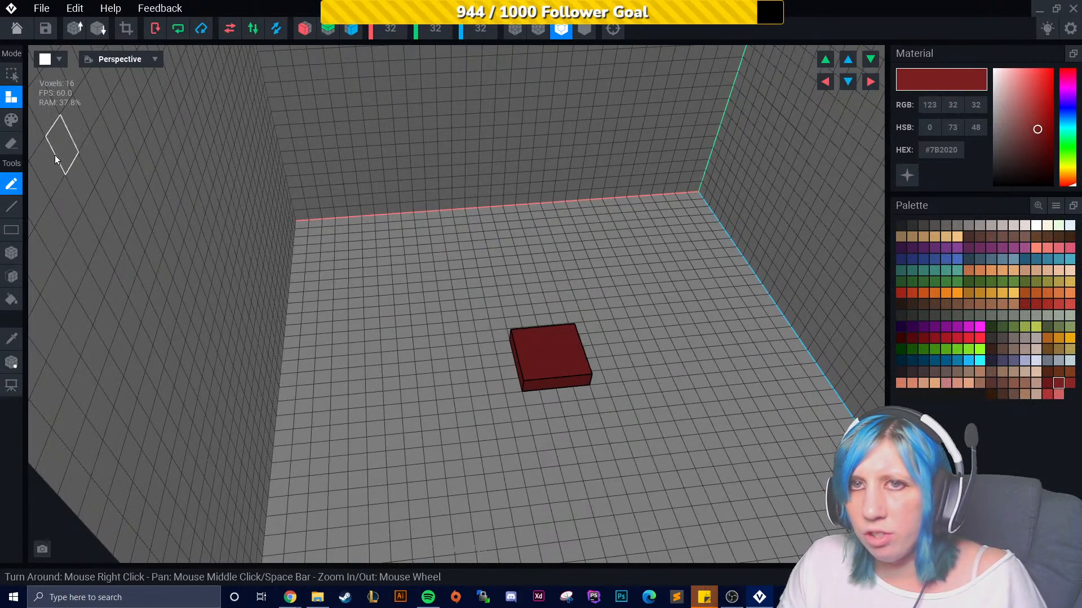
{"action": "scroll", "coordinate": [548, 415], "scroll_direction": "up", "scroll_amount": 2}
{"action": "left_click", "coordinate": [21, 260]}
{"action": "right_click_drag", "start_coordinate": [506, 324], "coordinate": [529, 384]}
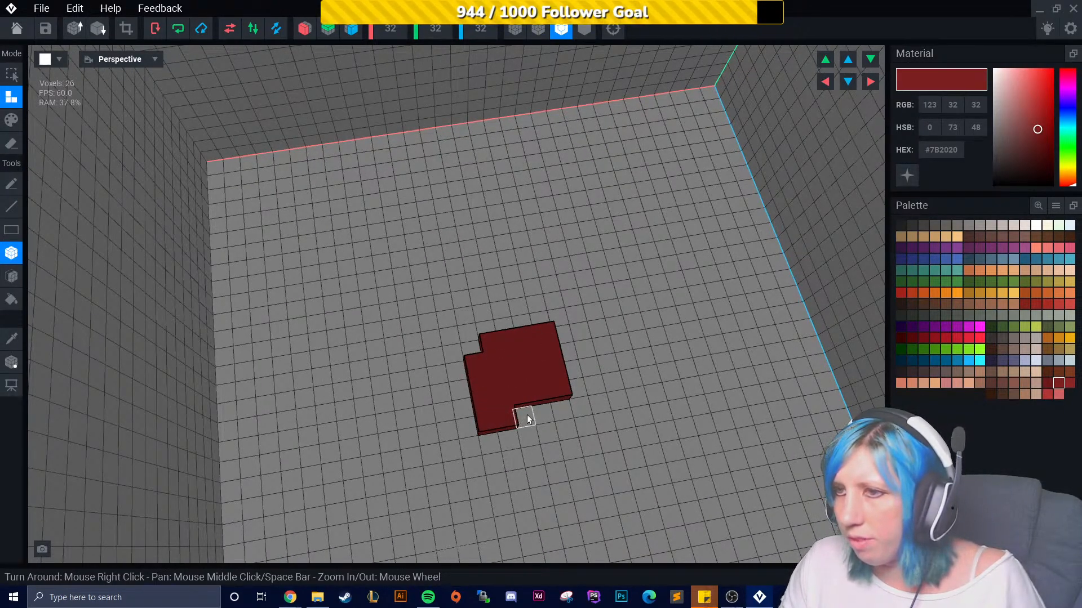
{"action": "left_click", "coordinate": [560, 410]}
{"action": "right_click_drag", "start_coordinate": [572, 425], "coordinate": [559, 417]}
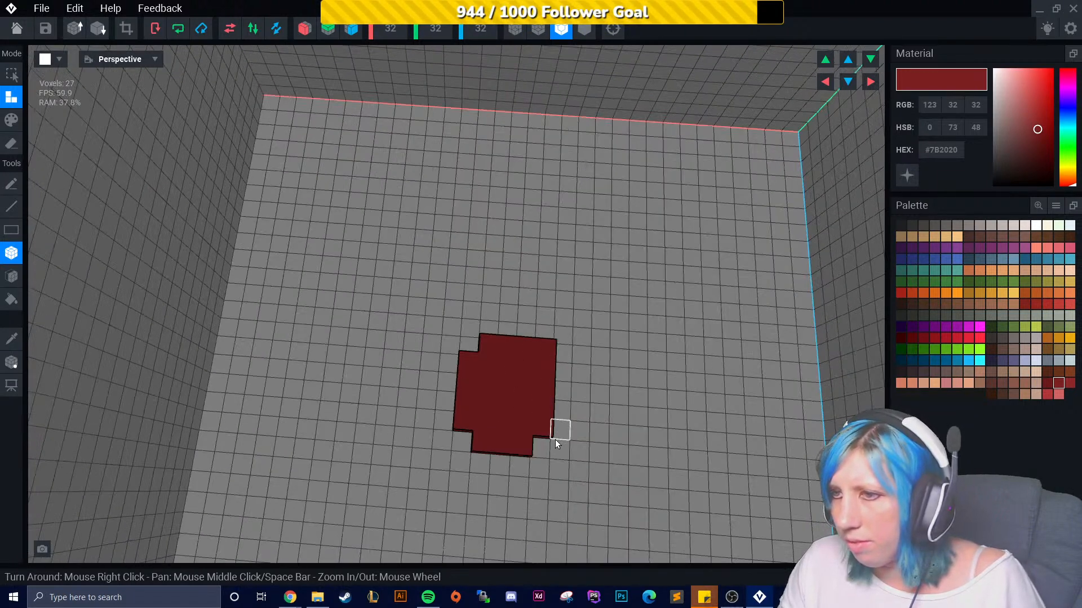
{"action": "left_click", "coordinate": [563, 420]}
{"action": "right_click_drag", "start_coordinate": [557, 447], "coordinate": [269, 465]}
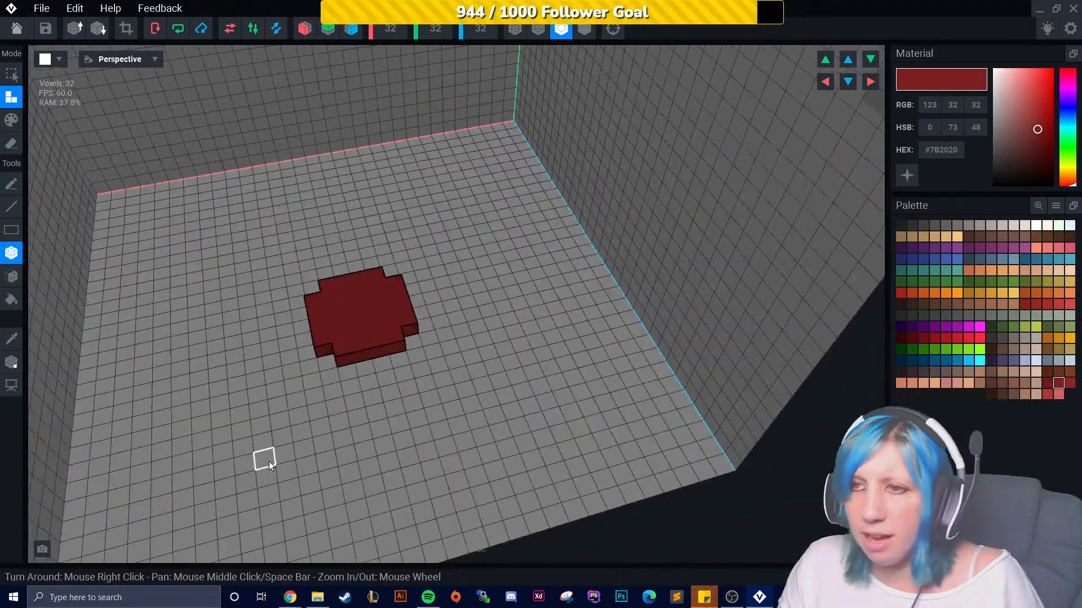
- Extrude the base shape upward by one voxel layer
{"action": "left_click", "coordinate": [11, 276]}
{"action": "left_click", "coordinate": [314, 301]}
{"action": "right_click_drag", "start_coordinate": [200, 292], "coordinate": [86, 246]}
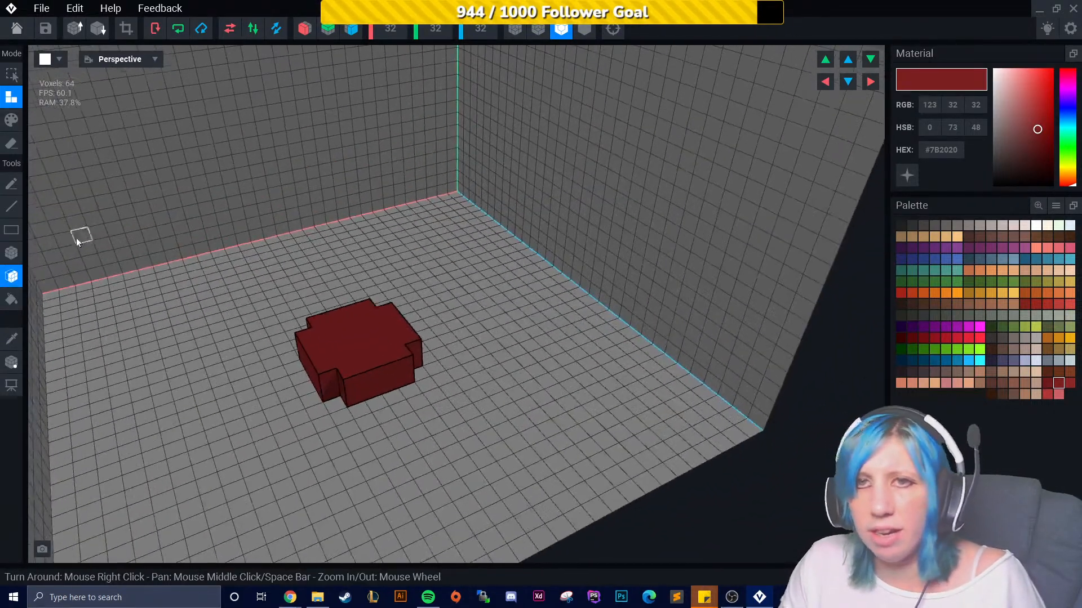
{"action": "right_click_drag", "start_coordinate": [193, 272], "coordinate": [387, 292]}
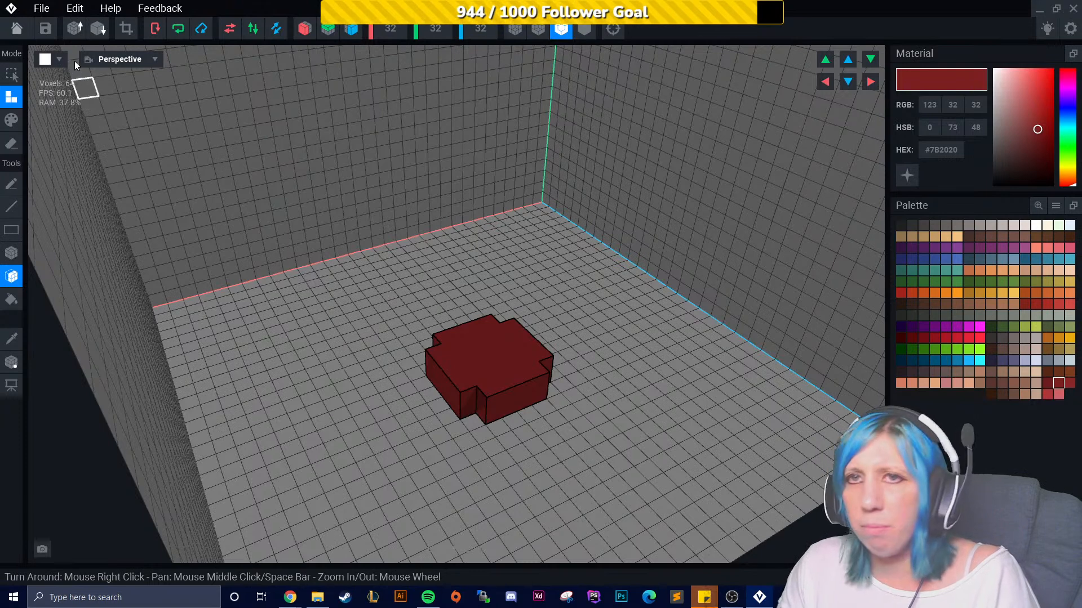
- Trim the model's volume to fit the shape and return to the home screen
{"action": "left_click", "coordinate": [126, 28]}
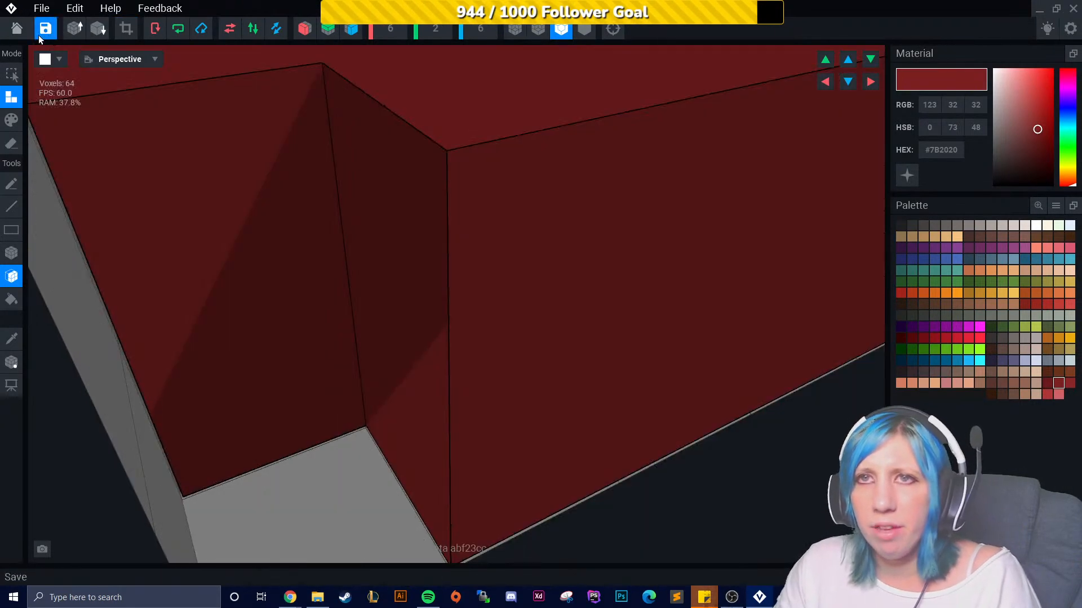
{"action": "left_click", "coordinate": [17, 28]}
{"action": "left_click", "coordinate": [448, 216]}
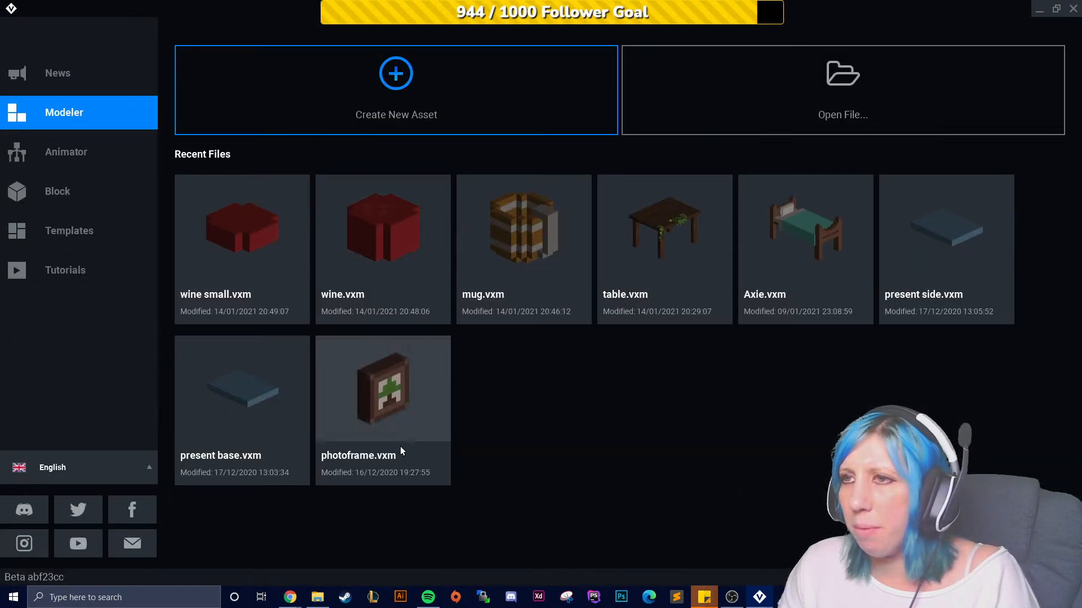
- Open the table finish1 animation in the Animator to inspect its skeleton nodes, then browse back through the home screens
{"action": "left_click", "coordinate": [64, 160]}
{"action": "left_click", "coordinate": [202, 310]}
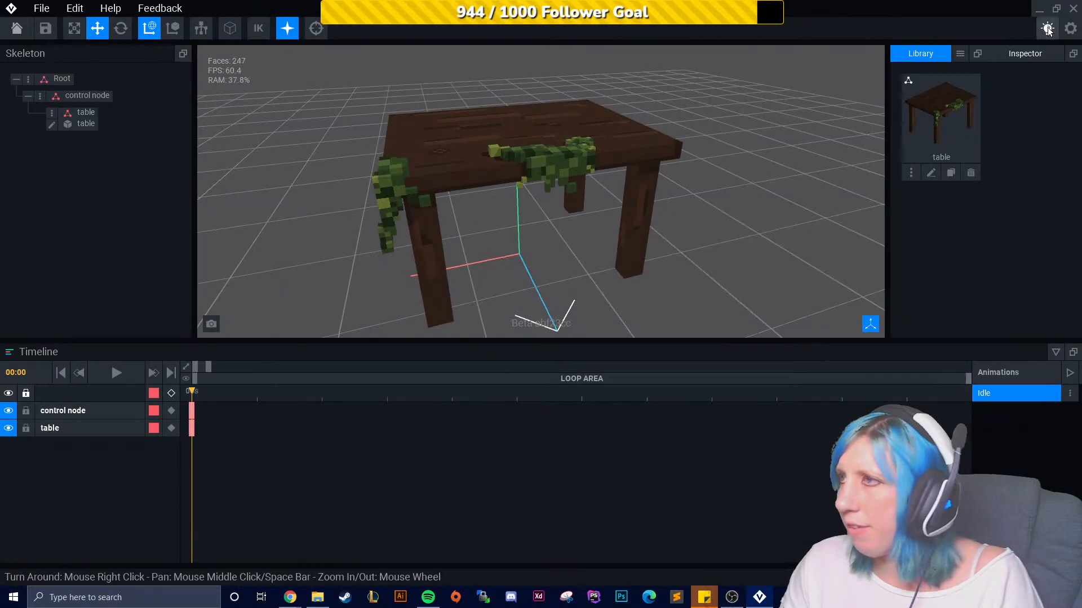
{"action": "left_click", "coordinate": [40, 95]}
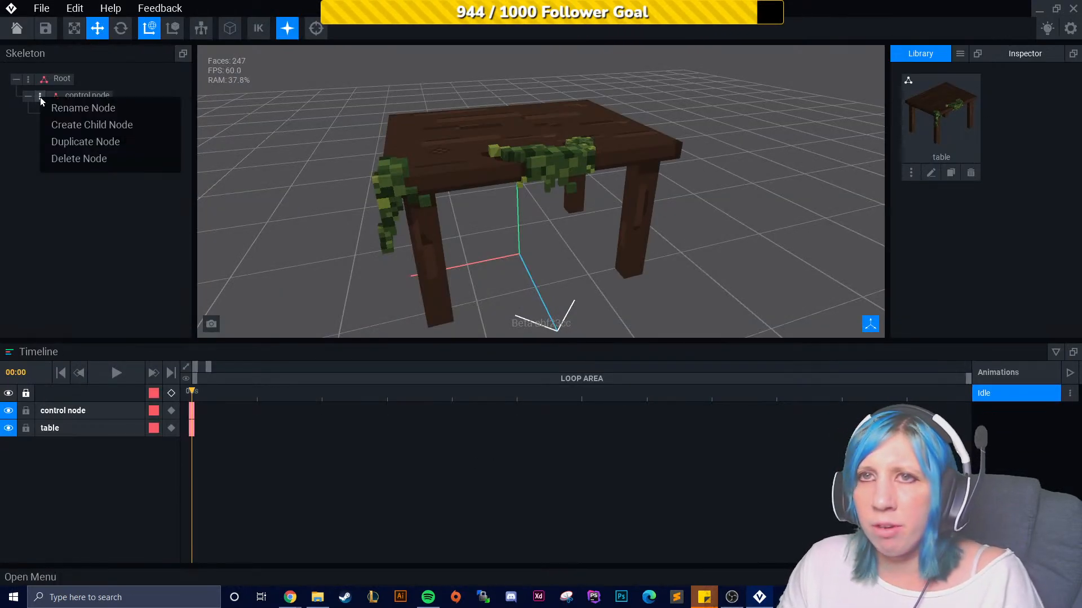
{"action": "left_click", "coordinate": [53, 216]}
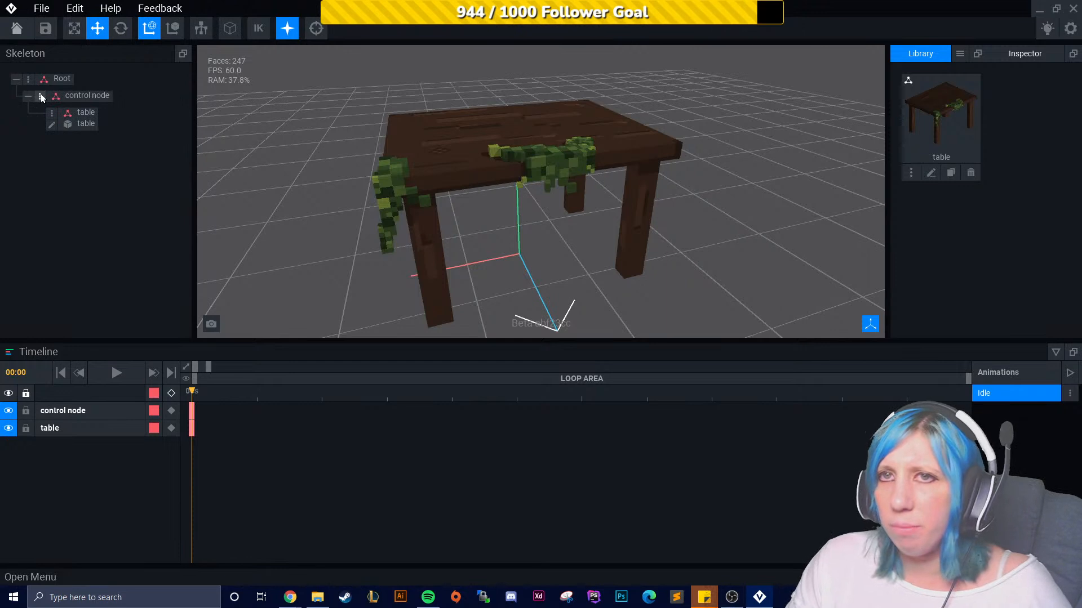
{"action": "left_click", "coordinate": [17, 28]}
{"action": "left_click", "coordinate": [459, 217]}
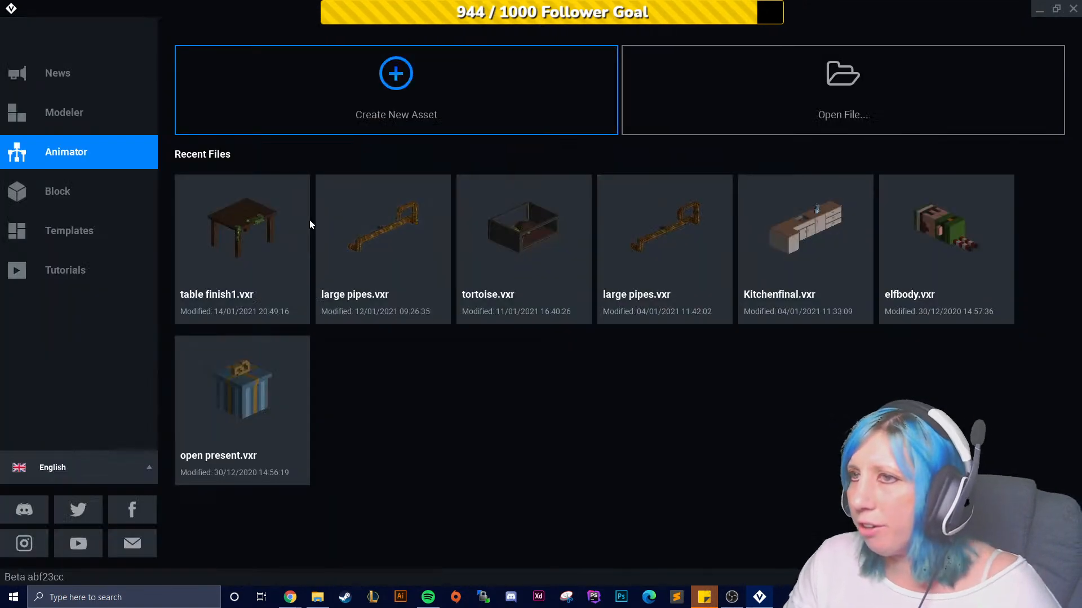
{"action": "left_click", "coordinate": [88, 125]}
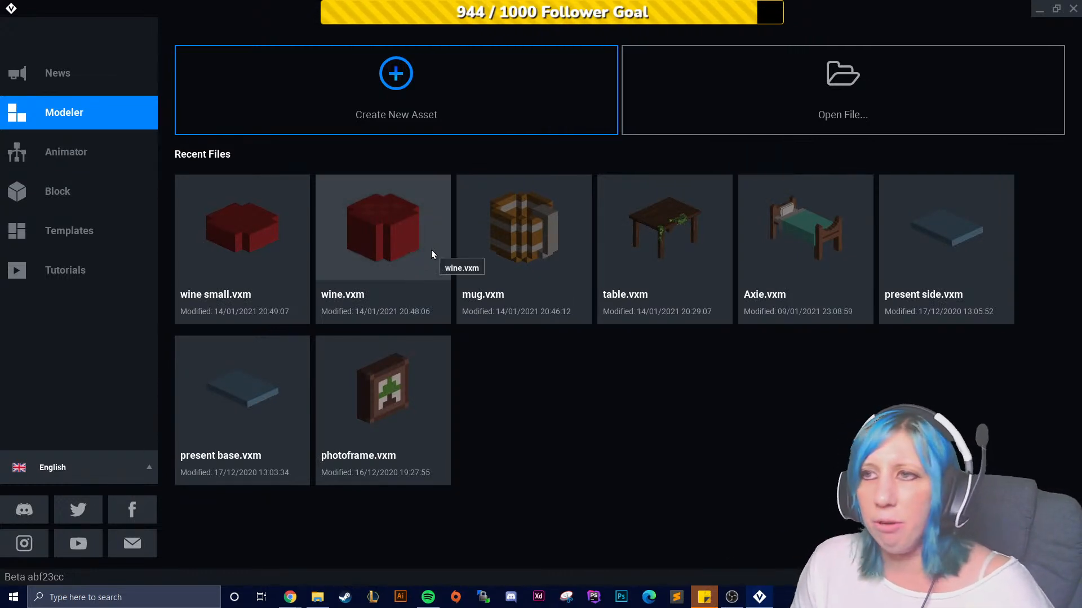
{"action": "left_click", "coordinate": [103, 157]}
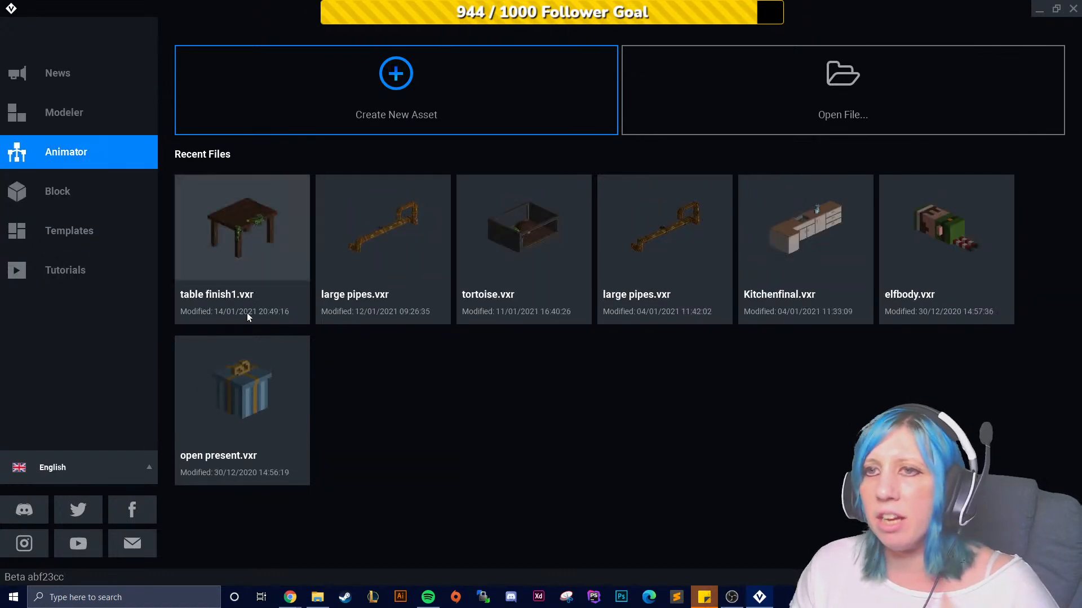
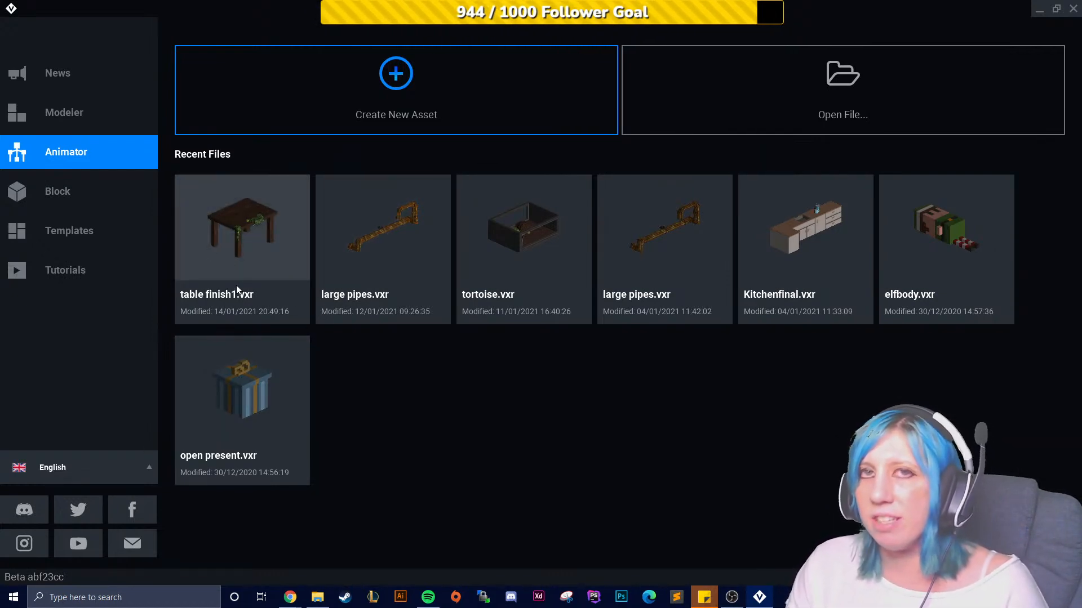
- Open the table finish1 animation and select the table node in the skeleton
{"action": "left_click", "coordinate": [232, 247]}
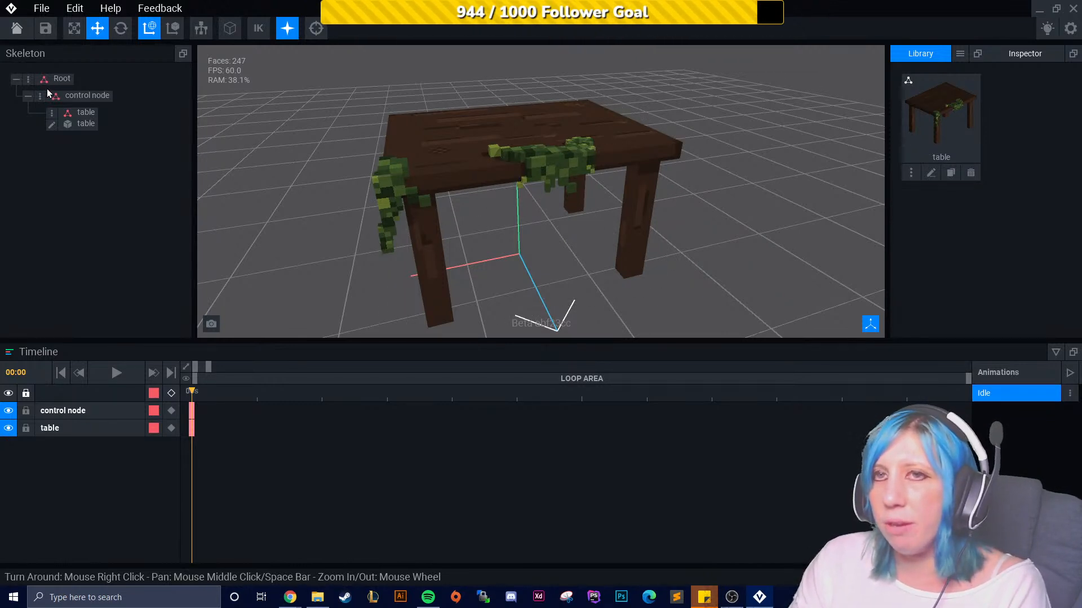
{"action": "left_click", "coordinate": [26, 79]}
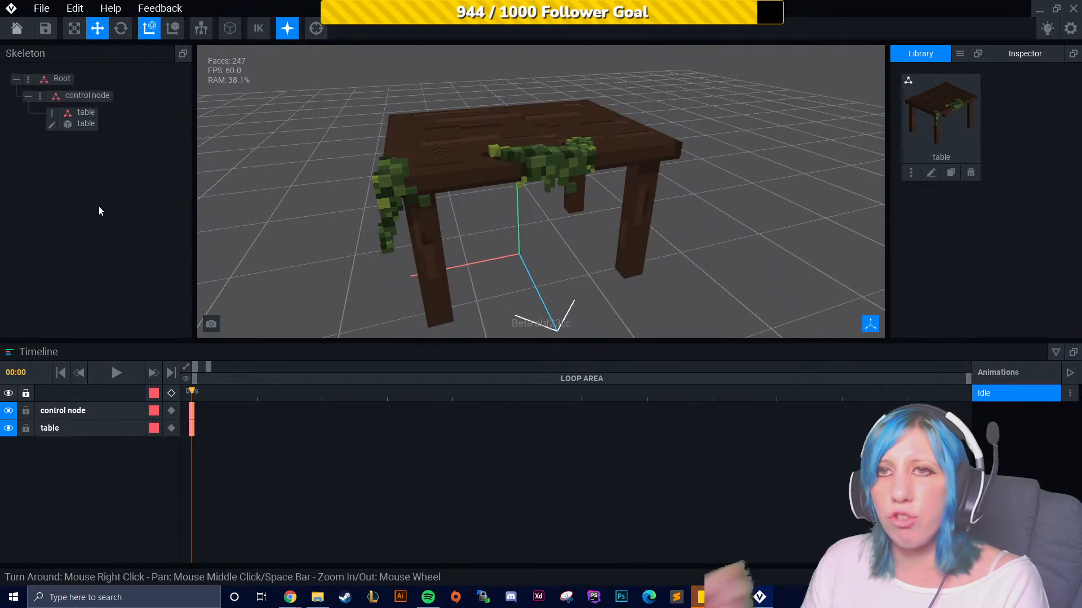
{"action": "left_click", "coordinate": [91, 94]}
{"action": "mouse_move", "coordinate": [476, 262]}
{"action": "left_mouse_down"}
{"action": "mouse_move", "coordinate": [398, 276]}
{"action": "mouse_move", "coordinate": [486, 267]}
{"action": "mouse_move", "coordinate": [475, 271]}
{"action": "left_mouse_up"}
{"action": "left_click", "coordinate": [687, 254]}
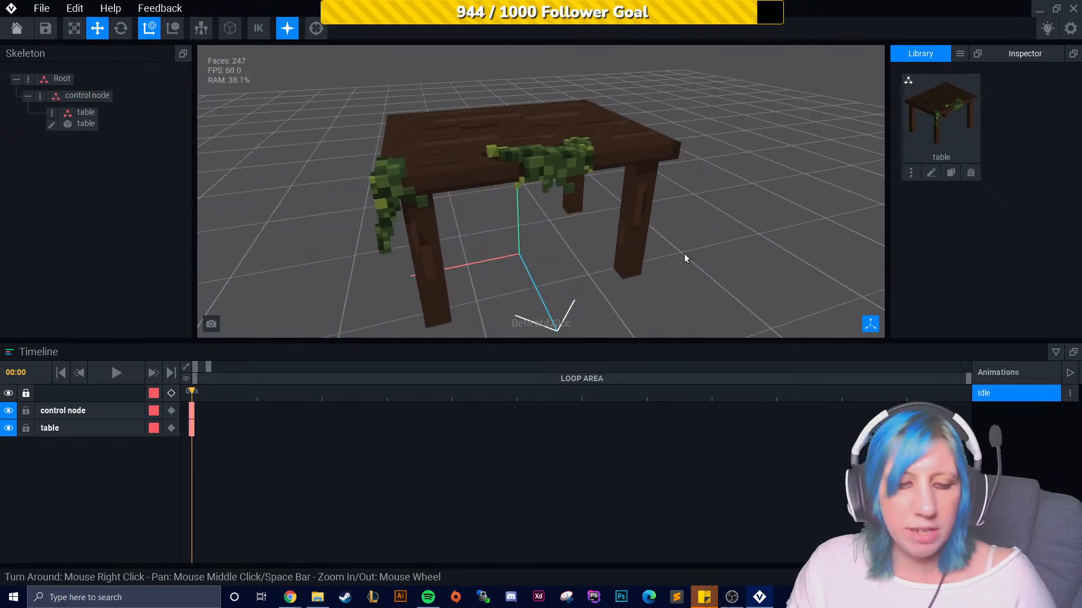
{"action": "key", "text": "ctrl+z"}
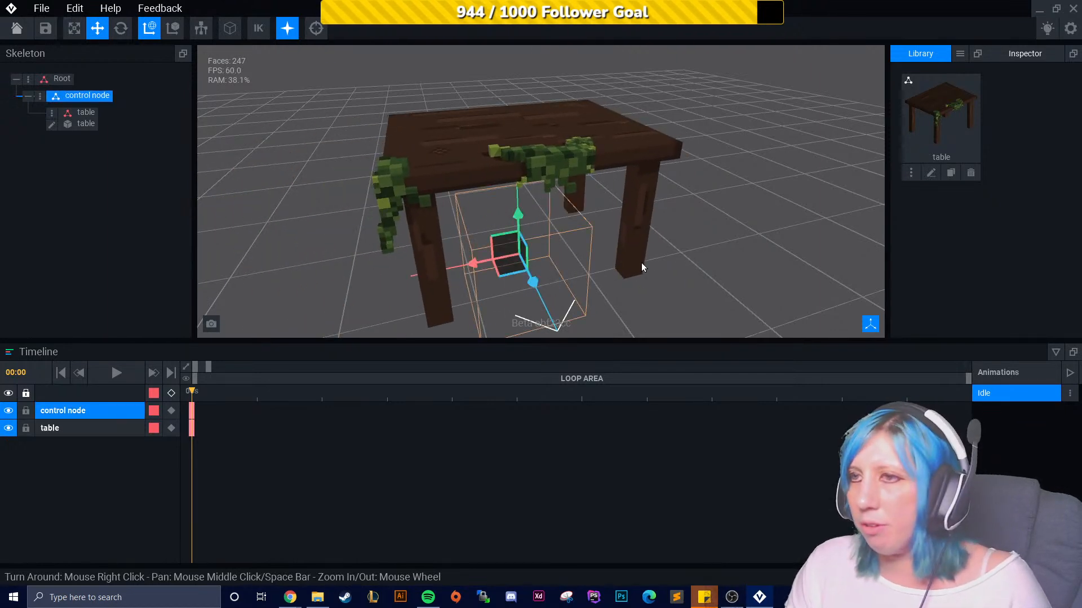
{"action": "left_click", "coordinate": [87, 123]}
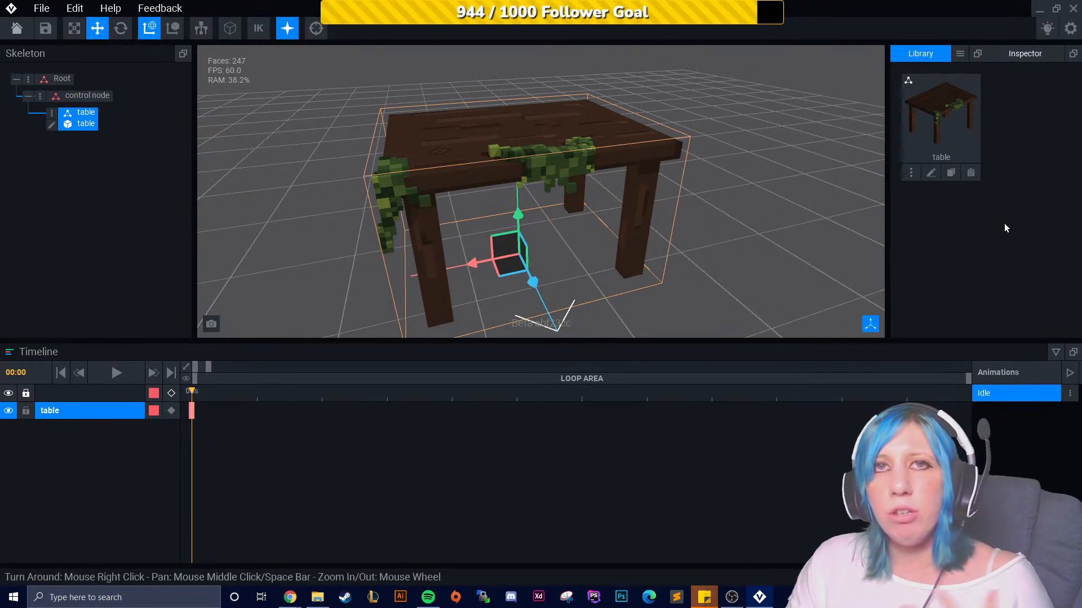
- Import the mug VXM model from the Sandbox folder into the library
{"action": "left_click", "coordinate": [959, 54]}
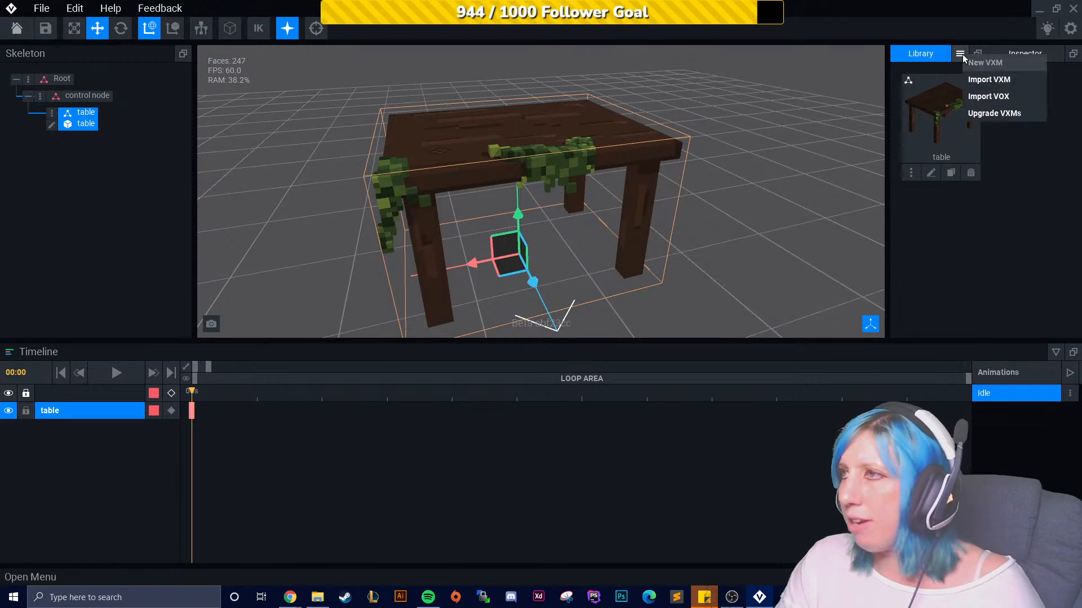
{"action": "left_click", "coordinate": [991, 84]}
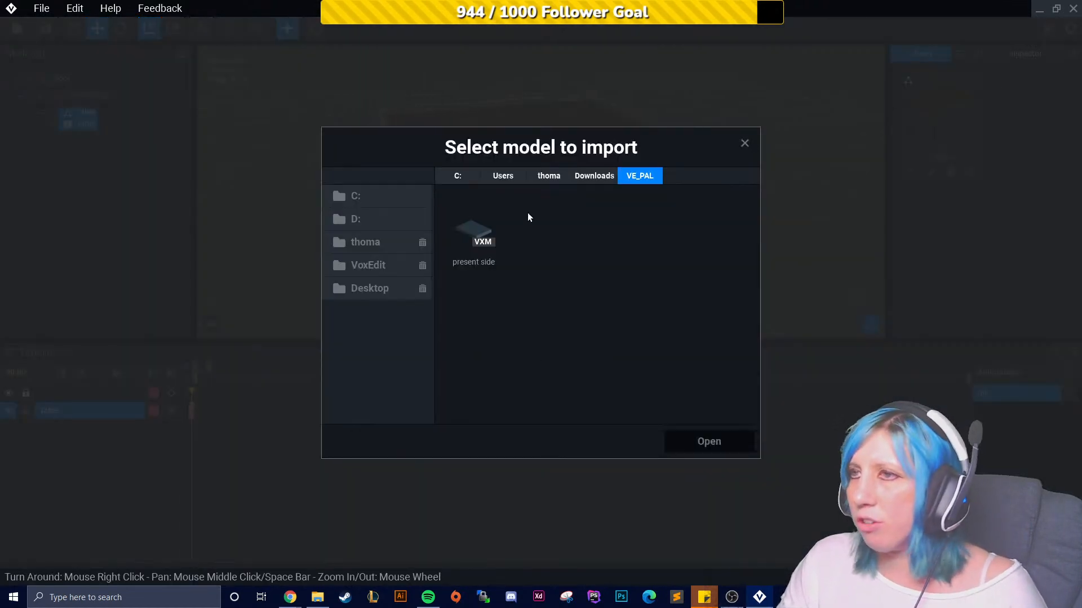
{"action": "left_click", "coordinate": [369, 265]}
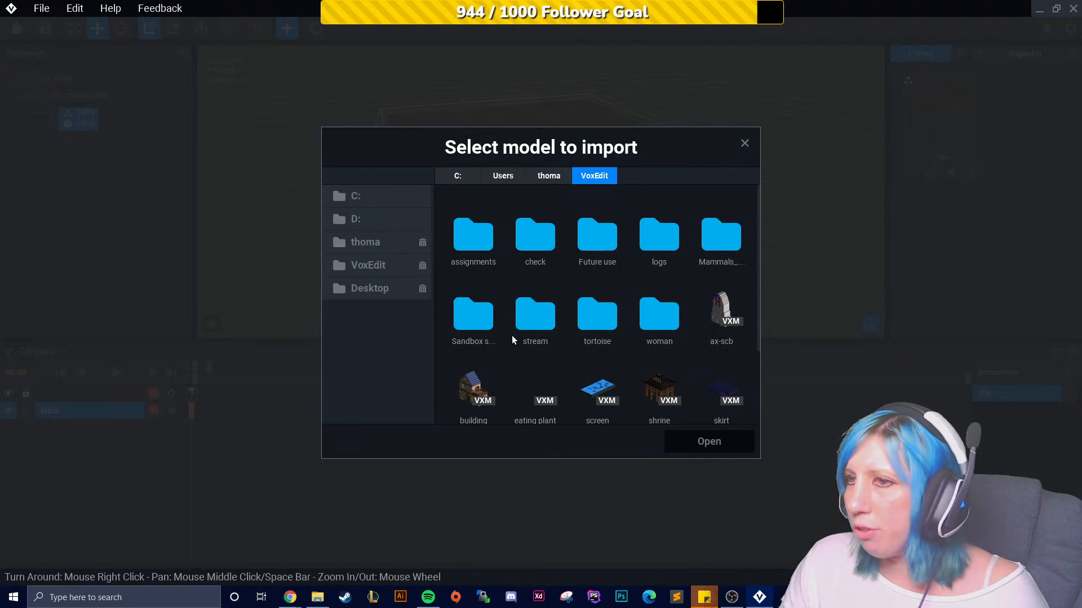
{"action": "double_click", "coordinate": [485, 310]}
{"action": "left_click", "coordinate": [555, 237]}
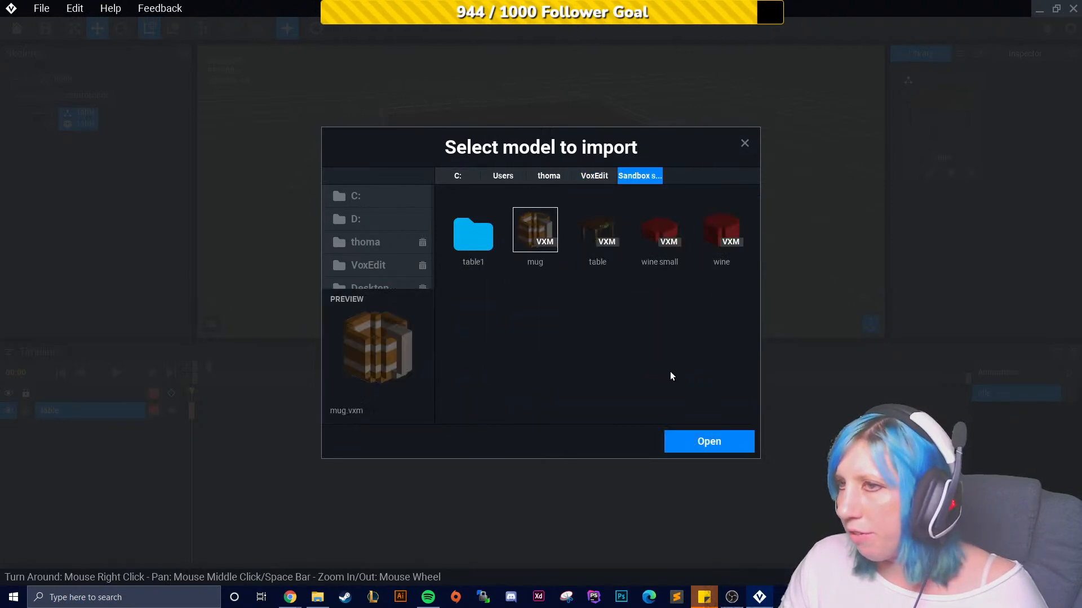
{"action": "left_click", "coordinate": [711, 441]}
- Import the wine small and wine VXM models into the library
{"action": "left_click", "coordinate": [959, 56]}
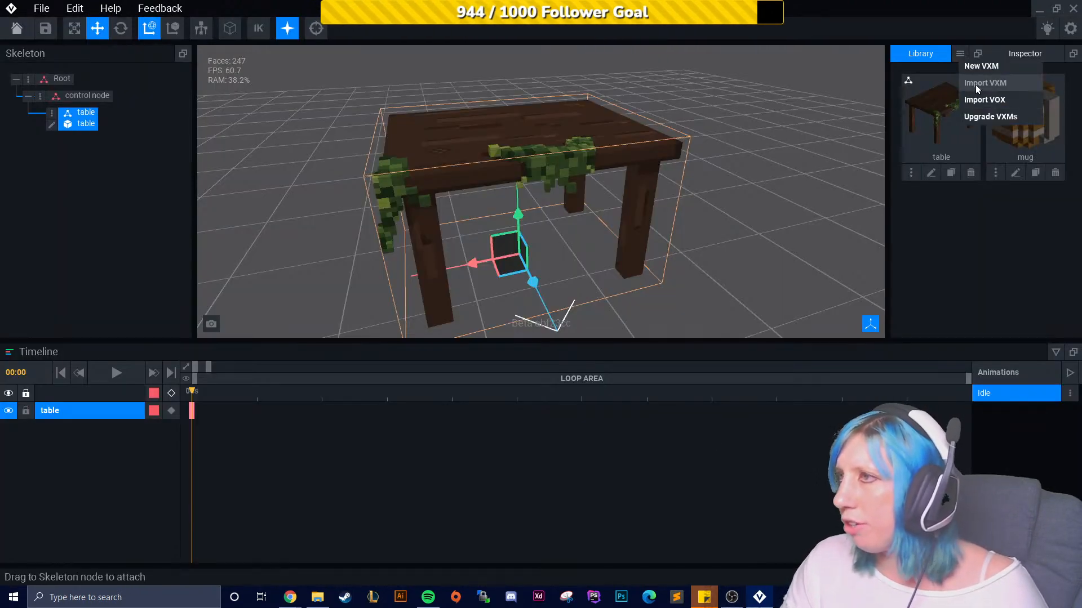
{"action": "left_click", "coordinate": [975, 84]}
{"action": "left_click", "coordinate": [662, 236]}
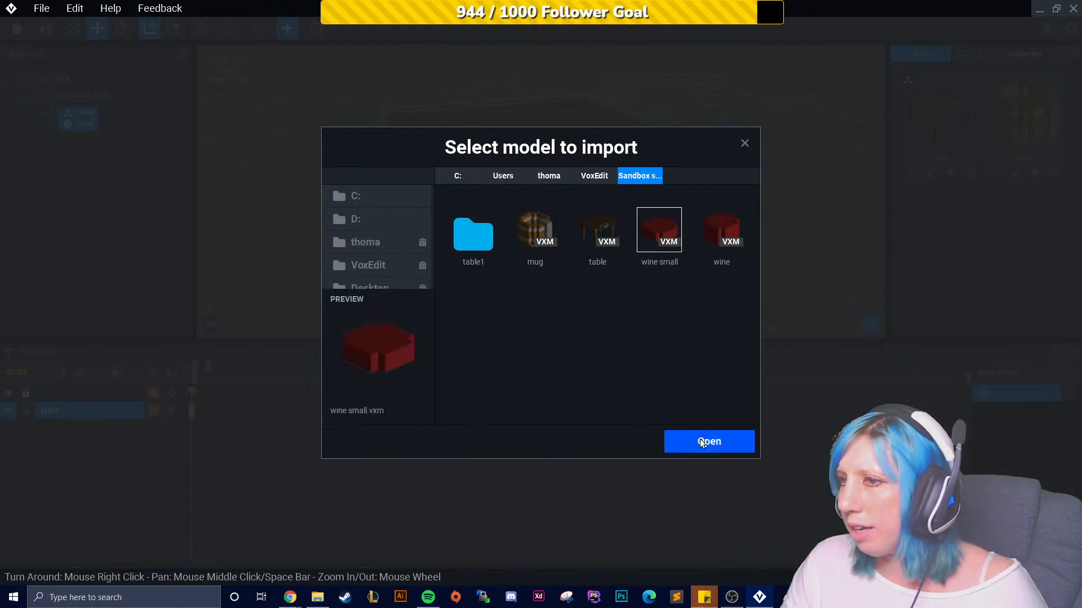
{"action": "left_click", "coordinate": [709, 442]}
{"action": "left_click", "coordinate": [959, 55]}
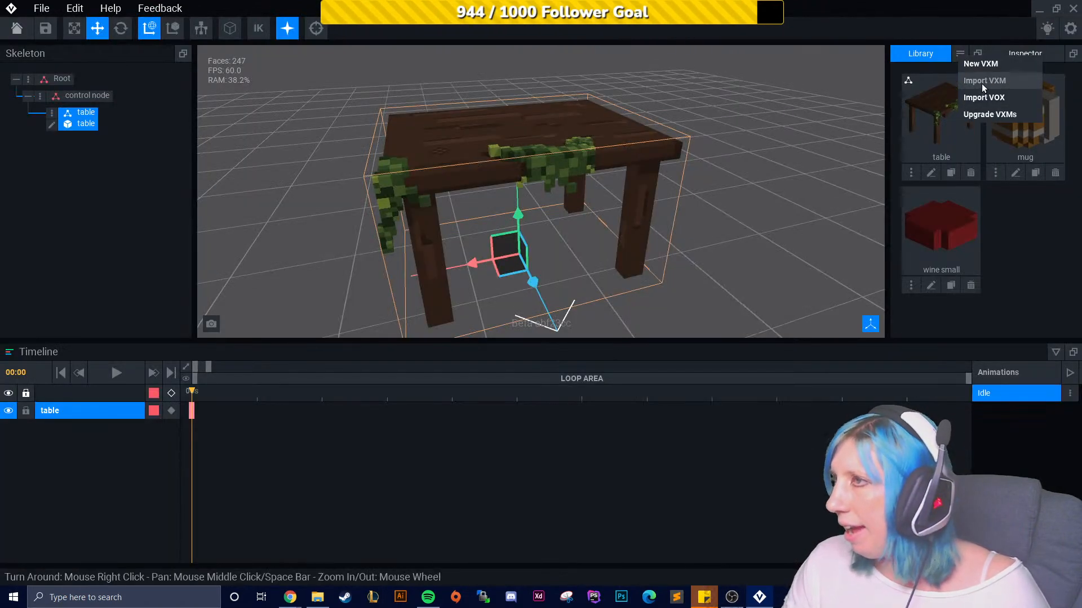
{"action": "left_click", "coordinate": [976, 82]}
{"action": "left_click", "coordinate": [723, 225]}
{"action": "left_click", "coordinate": [708, 440]}
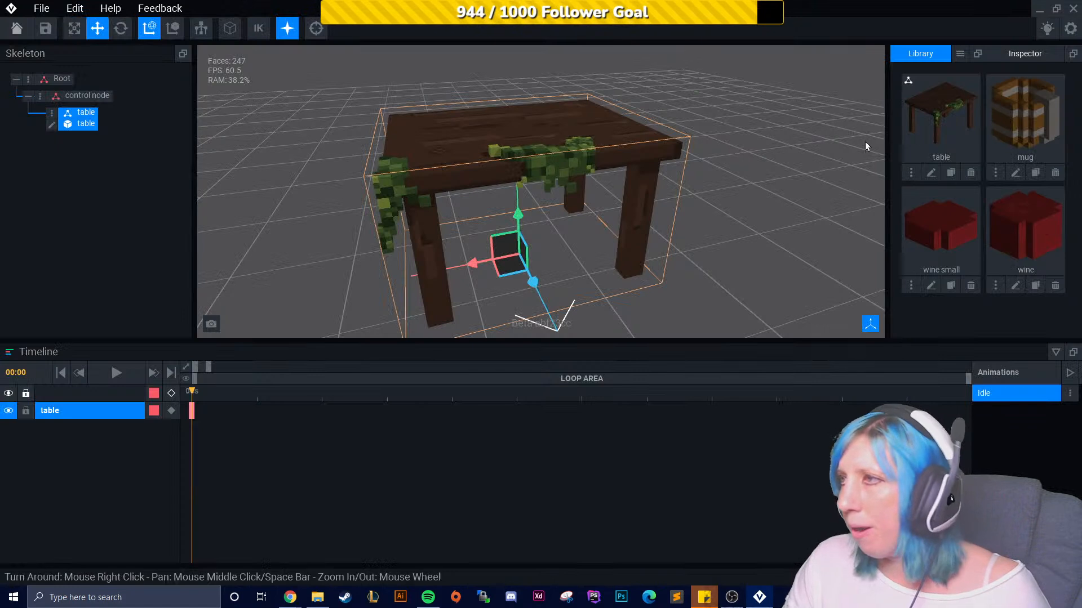
- Create a child node named mug under the control node
{"action": "left_click", "coordinate": [39, 98]}
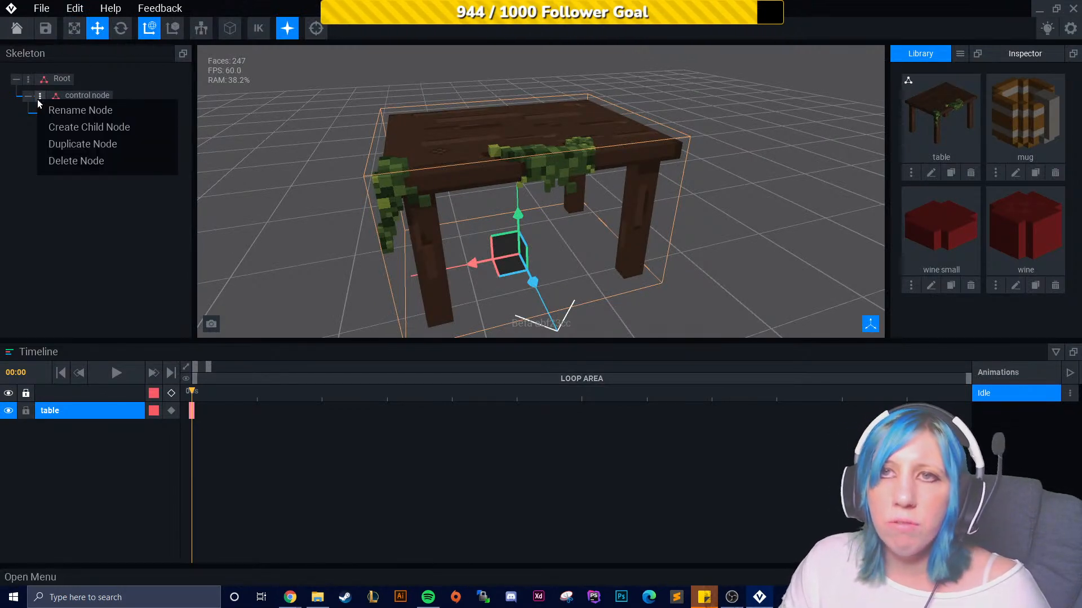
{"action": "left_click", "coordinate": [61, 125]}
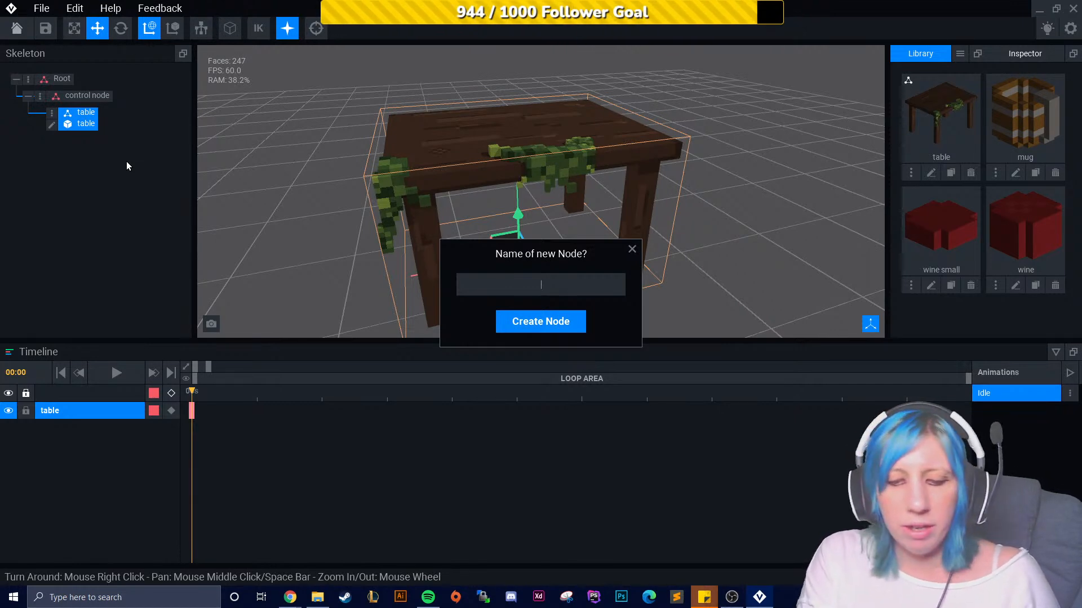
{"action": "type", "text": "ug"}
{"action": "key", "text": "Return"}
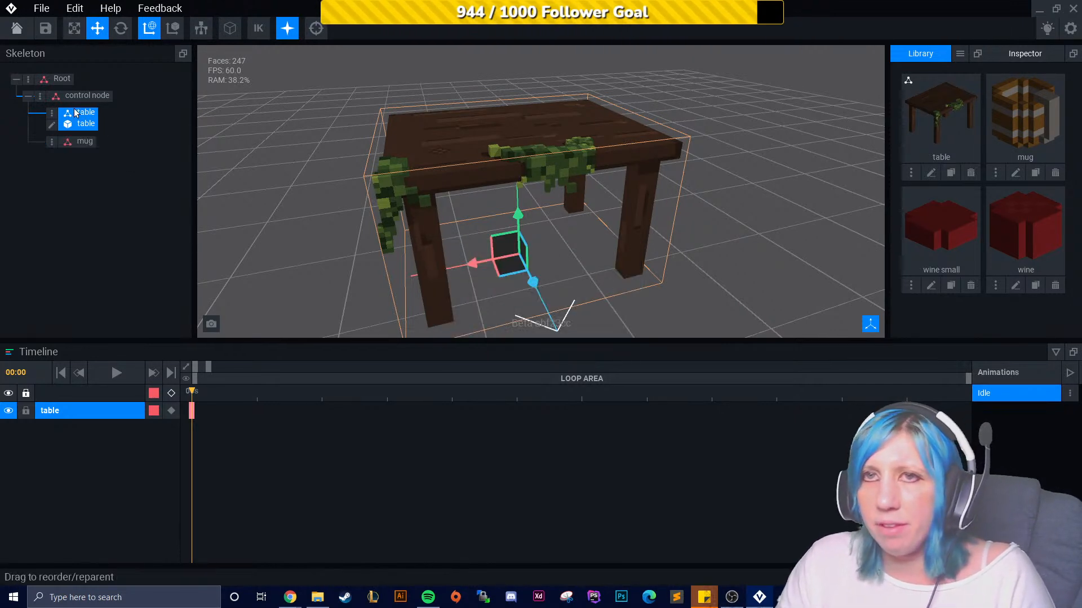
- Add two more child nodes under the control node, named wine and small wine
{"action": "left_click", "coordinate": [40, 96]}
{"action": "left_click", "coordinate": [113, 125]}
{"action": "type", "text": "wine"}
{"action": "key", "text": "Return"}
{"action": "left_click", "coordinate": [40, 96]}
{"action": "left_click", "coordinate": [100, 125]}
{"action": "type", "text": "small wine"}
{"action": "key", "text": "Return"}
- Attach the mug model from the library to the mug node
{"action": "left_click_drag", "start_coordinate": [1059, 128], "coordinate": [91, 141]}
{"action": "scroll", "coordinate": [556, 291], "scroll_direction": "up", "scroll_amount": 1}
{"action": "scroll", "coordinate": [555, 291], "scroll_direction": "up", "scroll_amount": 3}
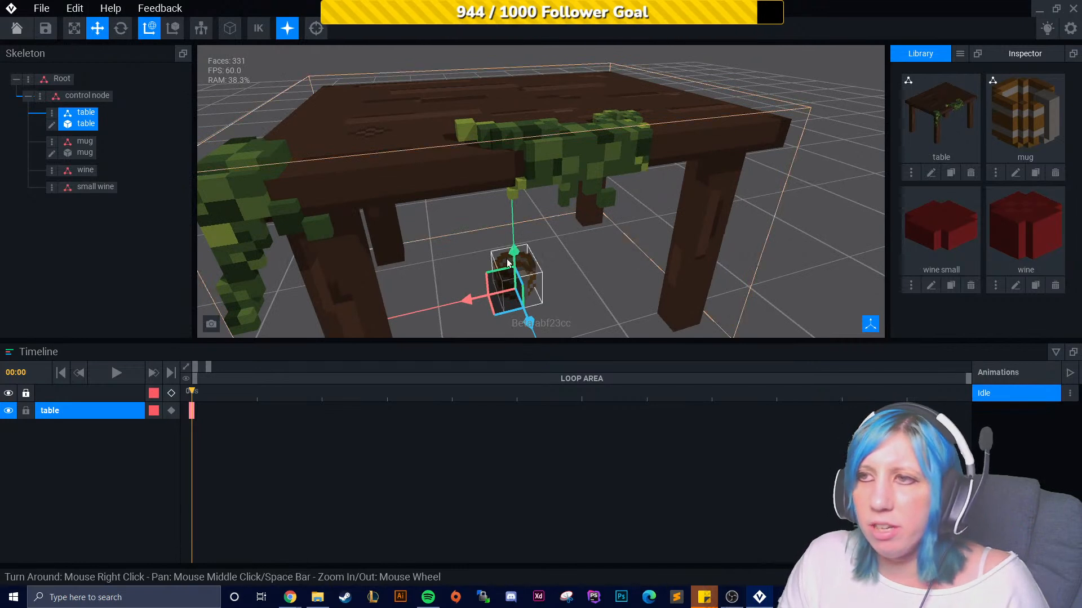
- Raise the mug node up onto the tabletop
{"action": "left_click", "coordinate": [512, 265]}
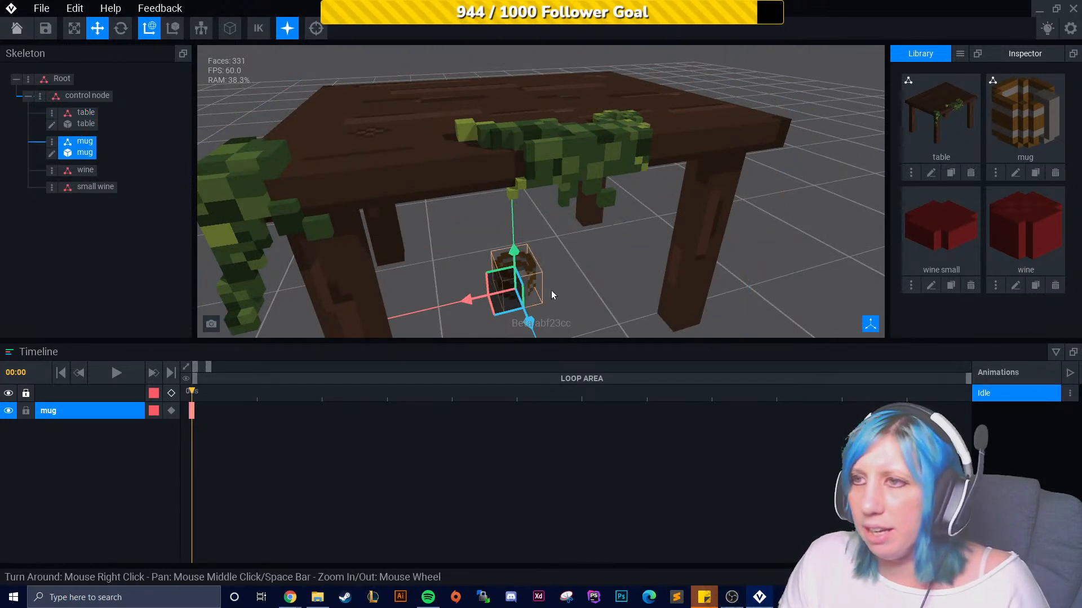
{"action": "left_click", "coordinate": [121, 29]}
{"action": "scroll", "coordinate": [494, 255], "scroll_direction": "up", "scroll_amount": 4}
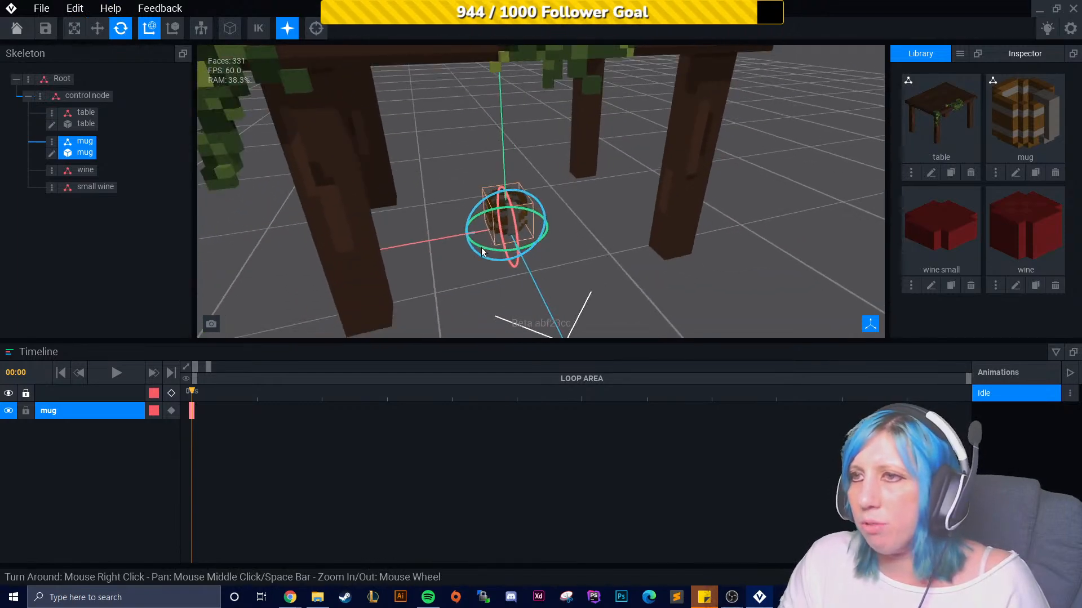
{"action": "left_click", "coordinate": [97, 29]}
{"action": "left_click_drag", "start_coordinate": [506, 185], "coordinate": [499, 41]}
{"action": "middle_click_drag", "start_coordinate": [528, 147], "coordinate": [524, 181]}
{"action": "left_click_drag", "start_coordinate": [477, 189], "coordinate": [474, 116]}
{"action": "right_click_drag", "start_coordinate": [474, 115], "coordinate": [594, 178]}
{"action": "scroll", "coordinate": [594, 181], "scroll_direction": "up", "scroll_amount": 1}
{"action": "scroll", "coordinate": [590, 240], "scroll_direction": "up", "scroll_amount": 1}
{"action": "left_click_drag", "start_coordinate": [551, 249], "coordinate": [483, 237]}
{"action": "right_click_drag", "start_coordinate": [483, 238], "coordinate": [398, 160]}
{"action": "left_click_drag", "start_coordinate": [377, 153], "coordinate": [374, 171]}
- Rotate the mug and adjust its position on the tabletop
{"action": "left_click", "coordinate": [121, 29]}
{"action": "left_click_drag", "start_coordinate": [409, 227], "coordinate": [678, 131]}
{"action": "right_click_drag", "start_coordinate": [678, 131], "coordinate": [539, 170]}
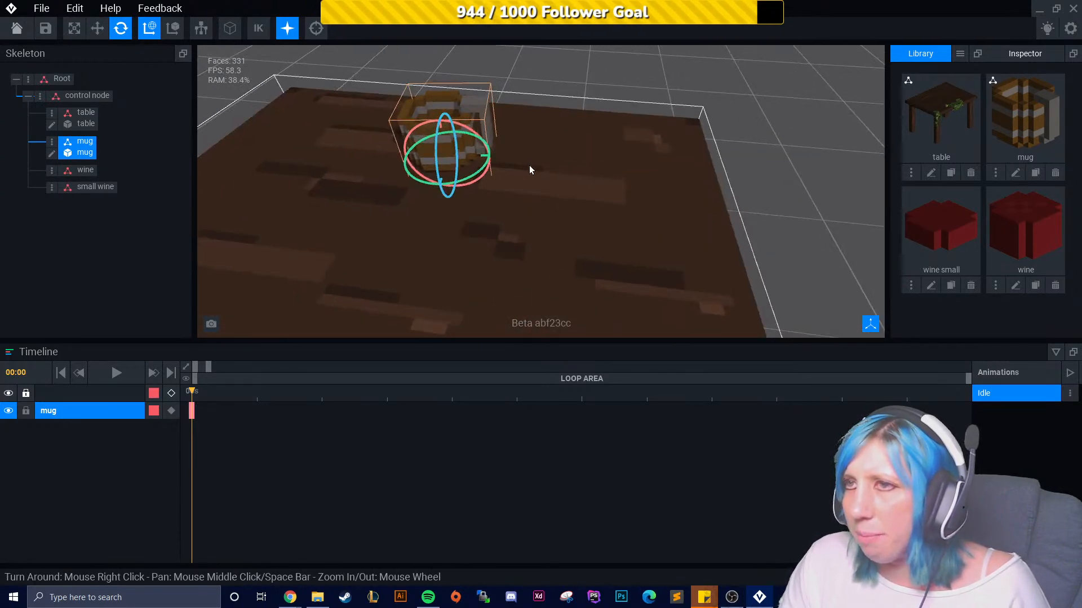
{"action": "left_click_drag", "start_coordinate": [471, 177], "coordinate": [576, 133]}
{"action": "left_click", "coordinate": [97, 28]}
{"action": "scroll", "coordinate": [645, 103], "scroll_direction": "up", "scroll_amount": 3}
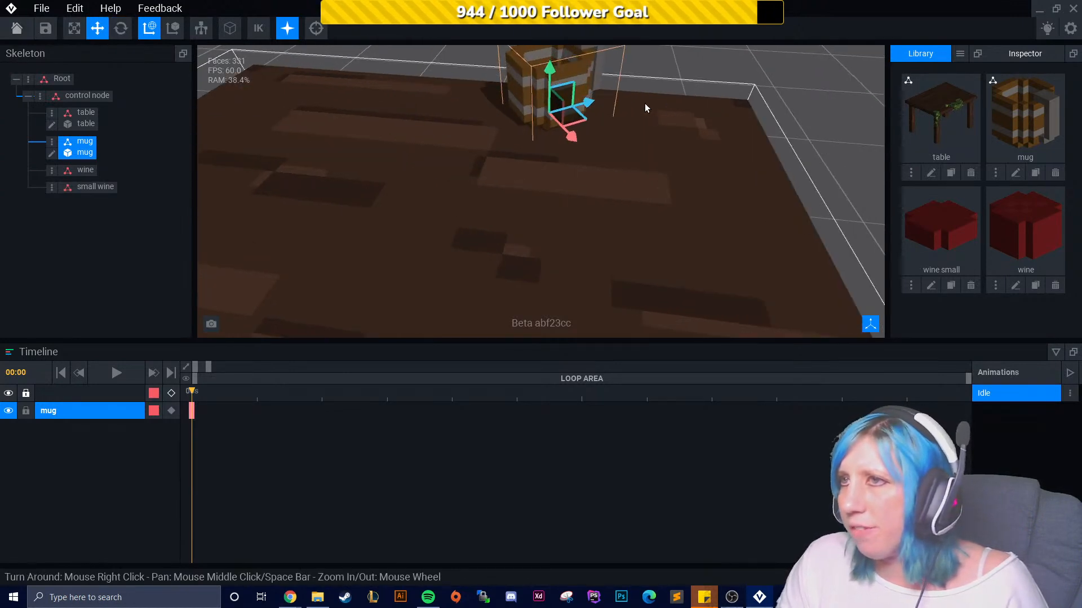
{"action": "middle_click_drag", "start_coordinate": [645, 104], "coordinate": [594, 170]}
{"action": "scroll", "coordinate": [610, 210], "scroll_direction": "up", "scroll_amount": 5}
{"action": "mouse_move", "coordinate": [698, 192]}
{"action": "right_mouse_down"}
{"action": "mouse_move", "coordinate": [716, 167]}
{"action": "mouse_move", "coordinate": [654, 183]}
{"action": "mouse_move", "coordinate": [684, 188]}
{"action": "right_mouse_up"}
{"action": "scroll", "coordinate": [690, 183], "scroll_direction": "down", "scroll_amount": 4}
{"action": "left_click", "coordinate": [804, 154]}
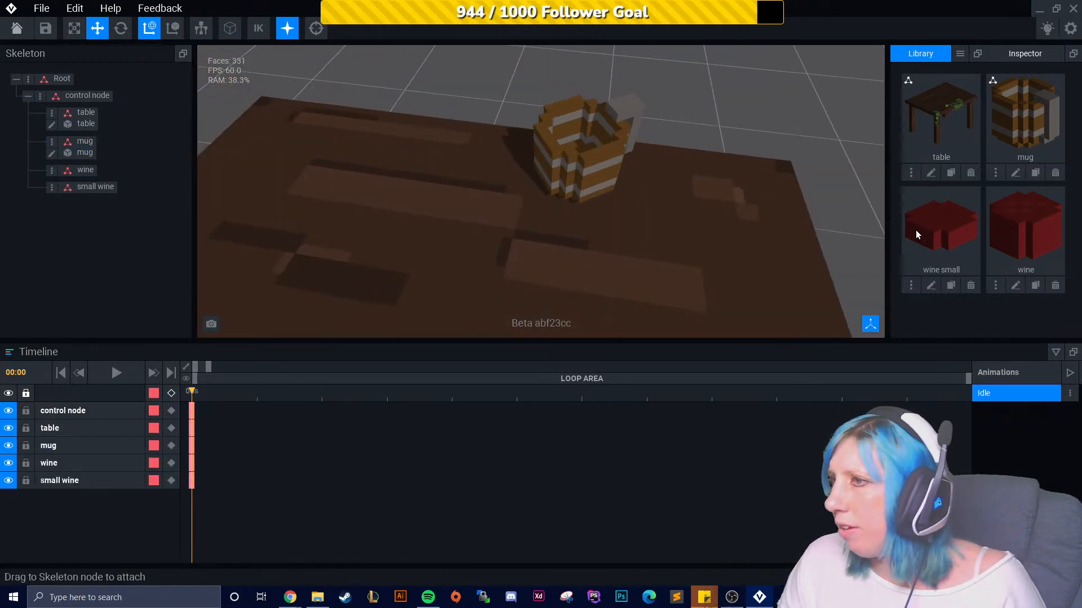
- Attach the wine small model to the small wine node and the wine model to the wine node
{"action": "left_click_drag", "start_coordinate": [974, 220], "coordinate": [94, 171]}
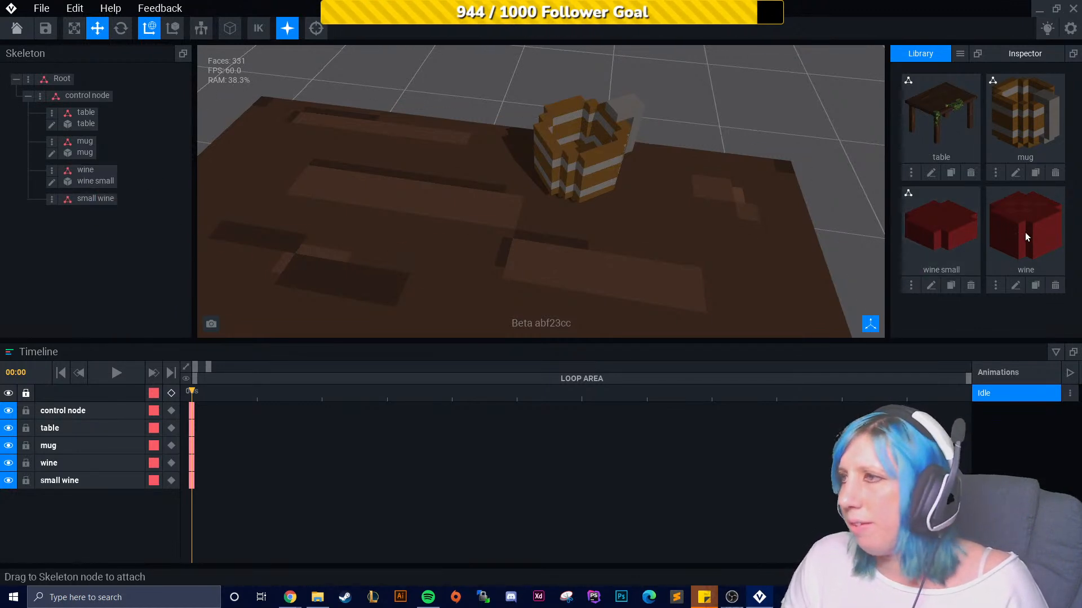
{"action": "key", "text": "ctrl+z"}
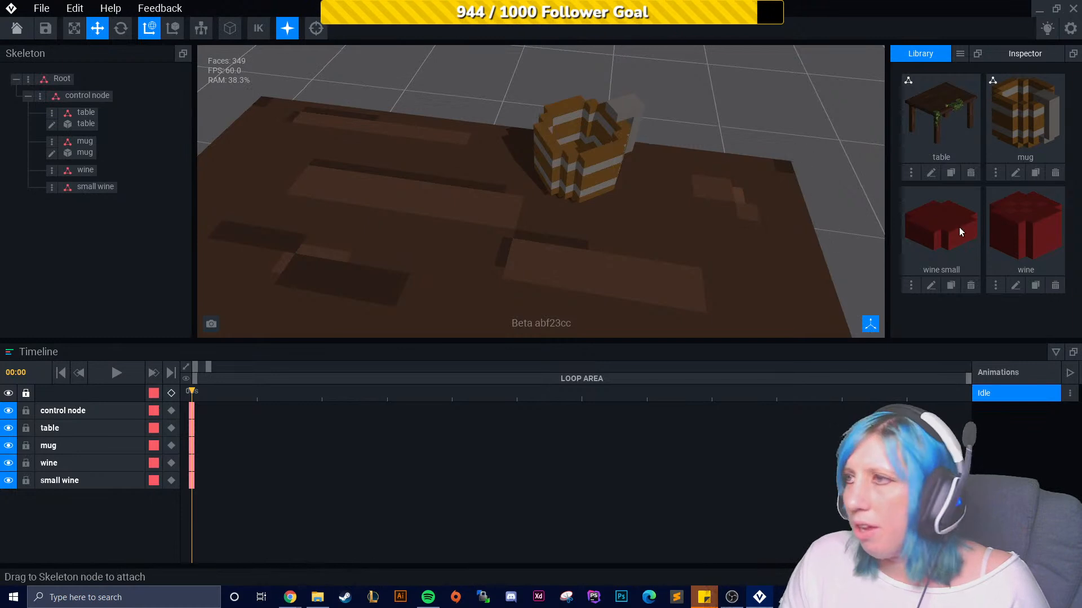
{"action": "left_click_drag", "start_coordinate": [953, 230], "coordinate": [99, 188]}
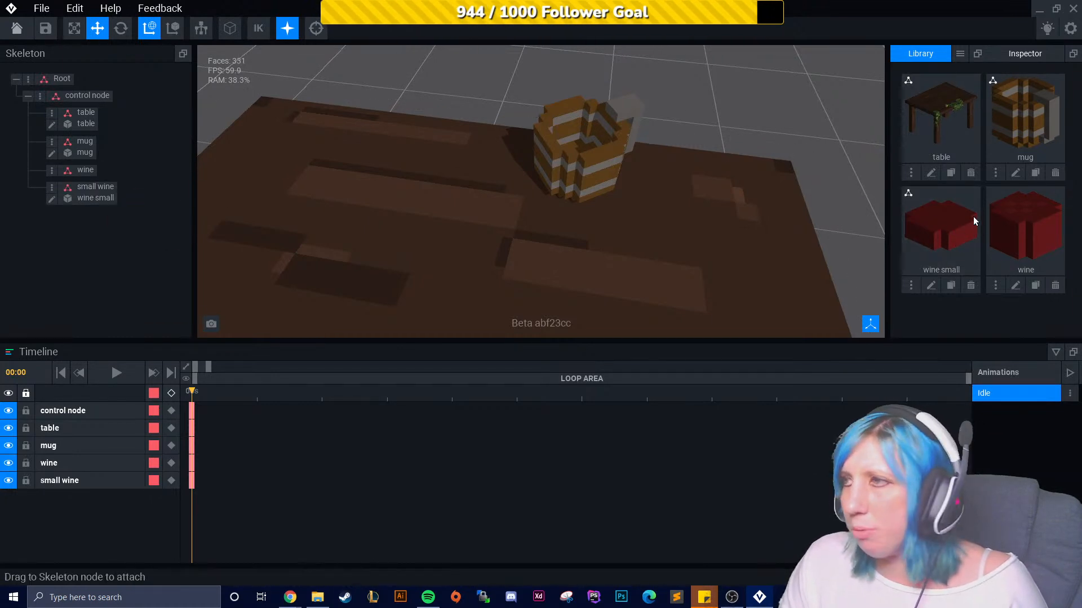
{"action": "left_click_drag", "start_coordinate": [415, 247], "coordinate": [86, 172]}
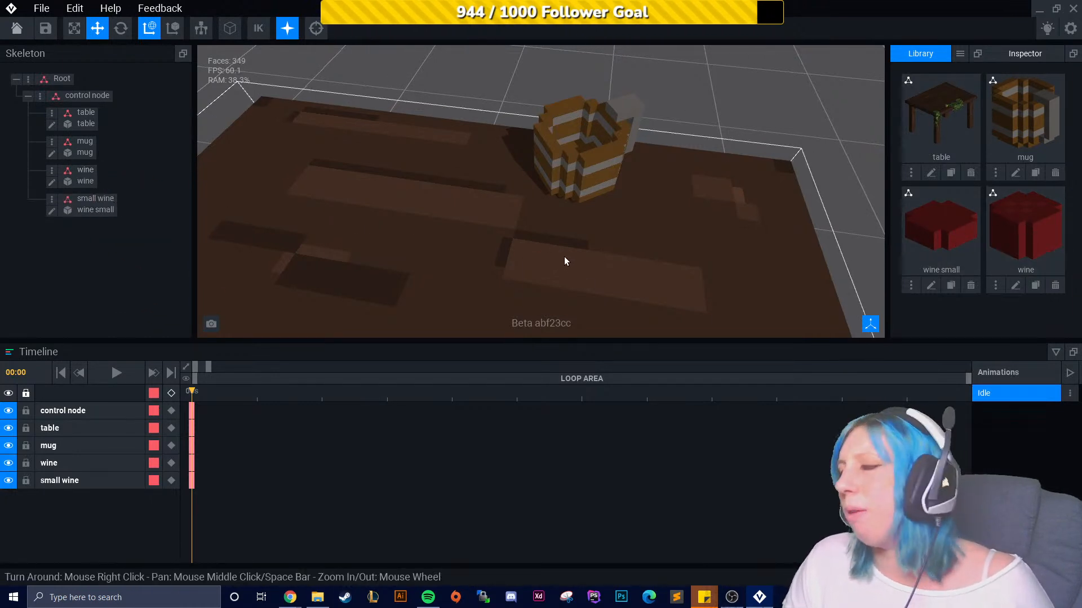
- Move the wine node up onto the table into the mug
{"action": "scroll", "coordinate": [566, 263], "scroll_direction": "up", "scroll_amount": 5}
{"action": "scroll", "coordinate": [550, 304], "scroll_direction": "down", "scroll_amount": 6}
{"action": "right_click_drag", "start_coordinate": [549, 305], "coordinate": [539, 243]}
{"action": "left_click", "coordinate": [83, 179]}
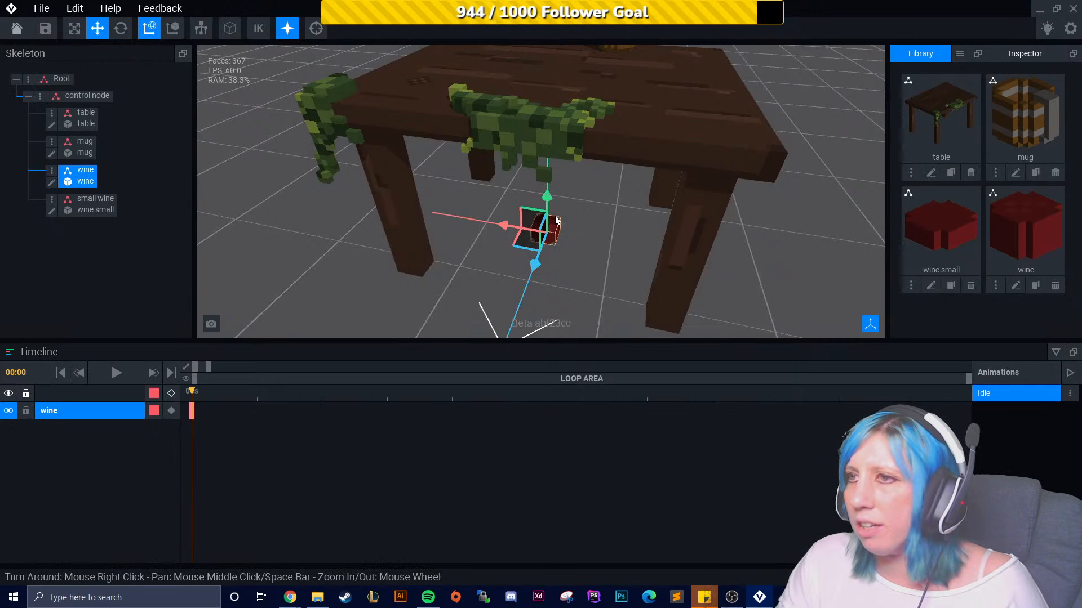
{"action": "left_click_drag", "start_coordinate": [545, 198], "coordinate": [574, 61]}
{"action": "middle_click_drag", "start_coordinate": [550, 135], "coordinate": [440, 252]}
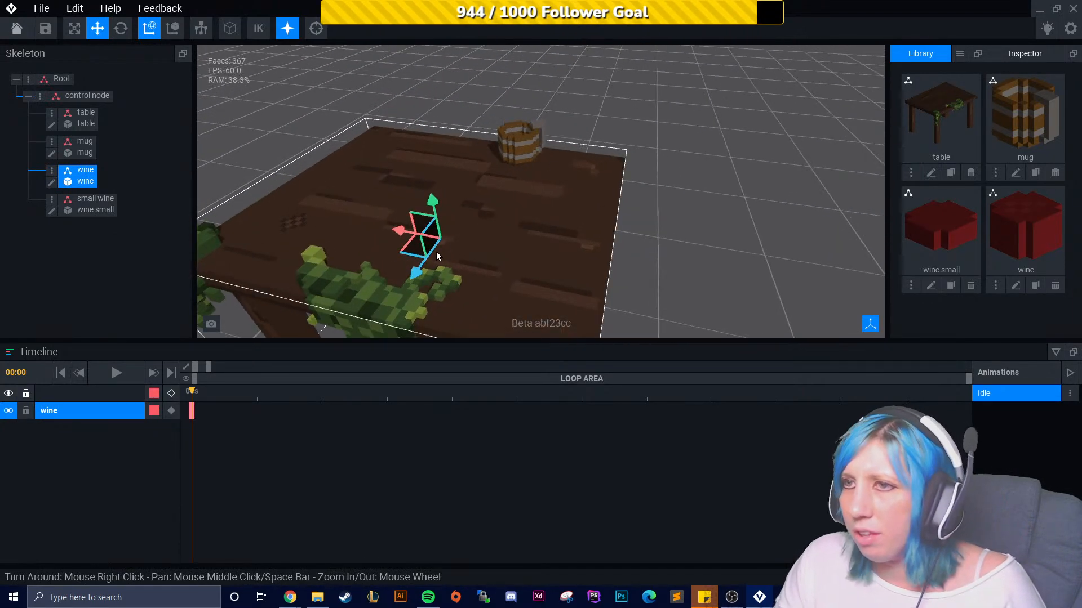
{"action": "left_click_drag", "start_coordinate": [430, 216], "coordinate": [444, 159]}
{"action": "right_click_drag", "start_coordinate": [500, 162], "coordinate": [515, 172]}
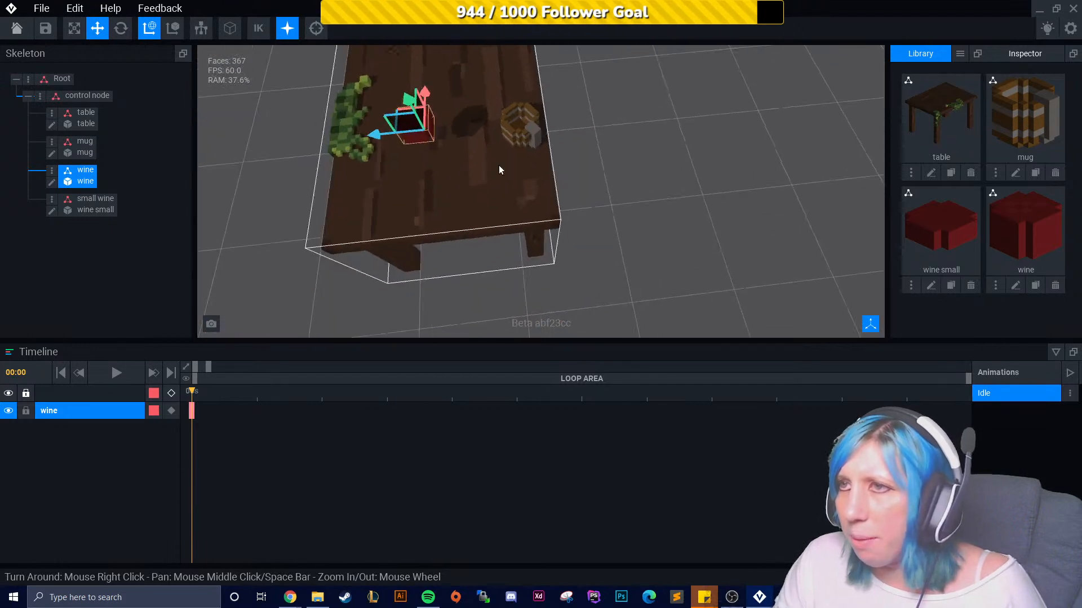
{"action": "right_click_drag", "start_coordinate": [518, 120], "coordinate": [518, 117]}
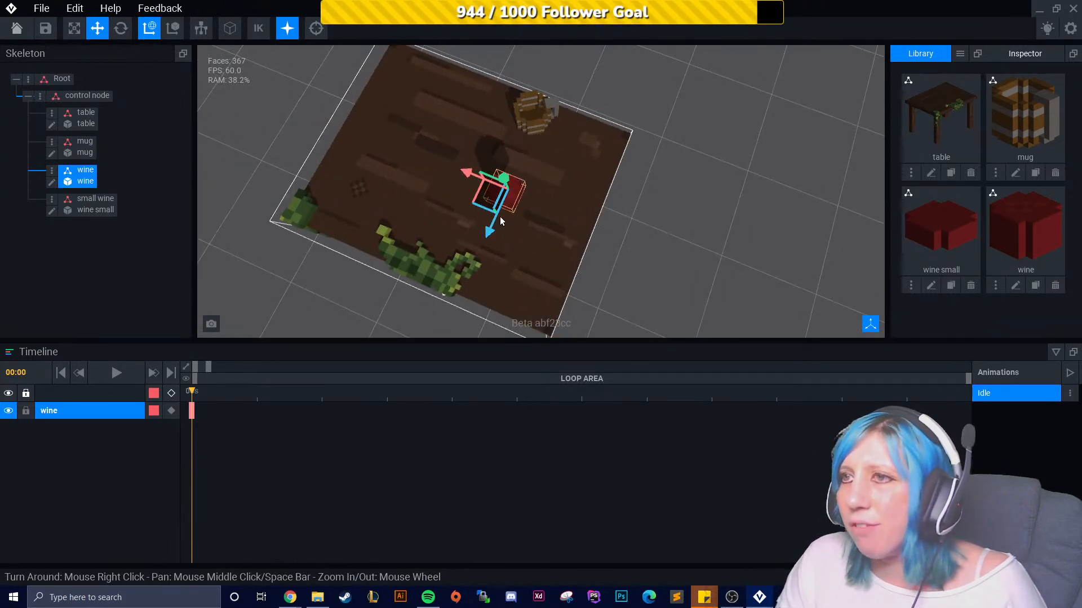
{"action": "left_click_drag", "start_coordinate": [488, 228], "coordinate": [528, 143]}
{"action": "scroll", "coordinate": [611, 129], "scroll_direction": "up", "scroll_amount": 1}
{"action": "scroll", "coordinate": [616, 135], "scroll_direction": "up", "scroll_amount": 8}
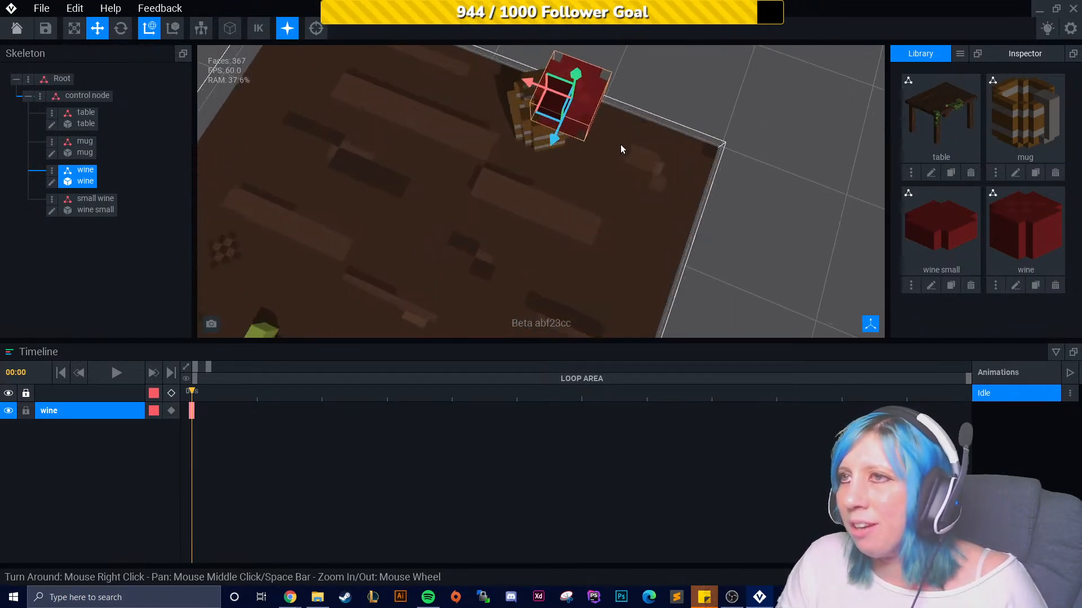
{"action": "middle_click_drag", "start_coordinate": [805, 175], "coordinate": [501, 197]}
- Rotate the wine block about 54° to line up with the mug's top
{"action": "left_click", "coordinate": [121, 28]}
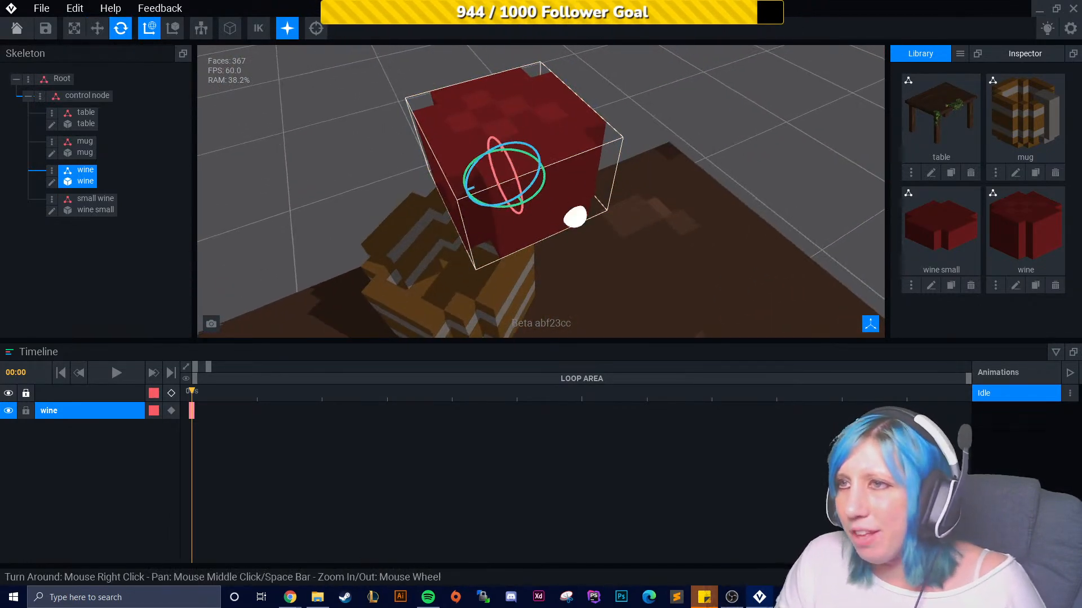
{"action": "right_click_drag", "start_coordinate": [530, 208], "coordinate": [558, 213]}
{"action": "left_click_drag", "start_coordinate": [559, 210], "coordinate": [510, 207]}
{"action": "right_click_drag", "start_coordinate": [565, 246], "coordinate": [593, 271]}
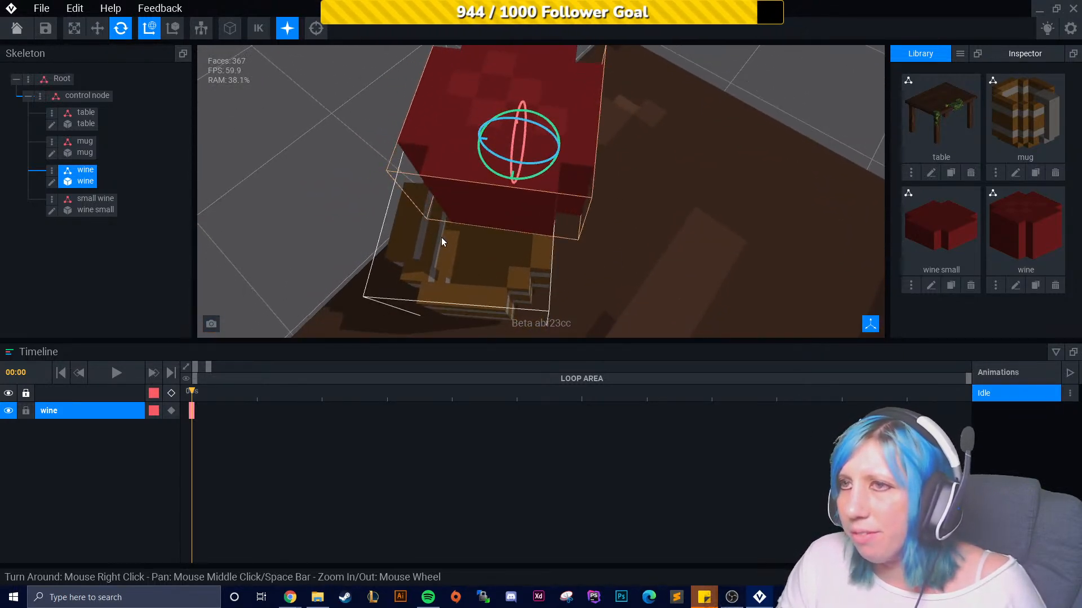
{"action": "left_click", "coordinate": [97, 29]}
{"action": "left_click_drag", "start_coordinate": [476, 134], "coordinate": [518, 266]}
{"action": "key", "text": "e"}
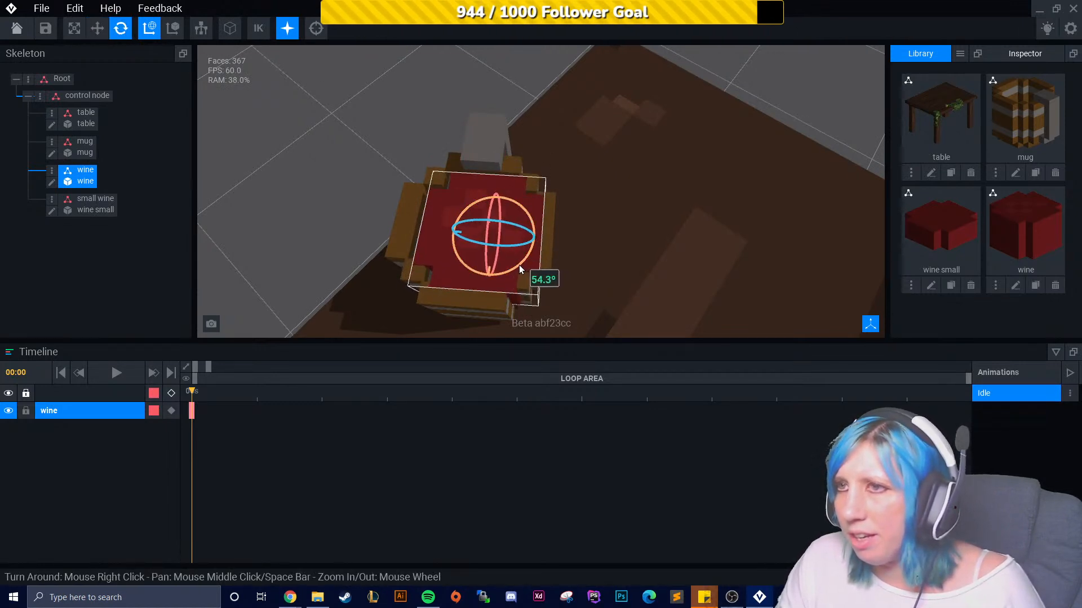
{"action": "left_click_drag", "start_coordinate": [519, 266], "coordinate": [520, 266]}
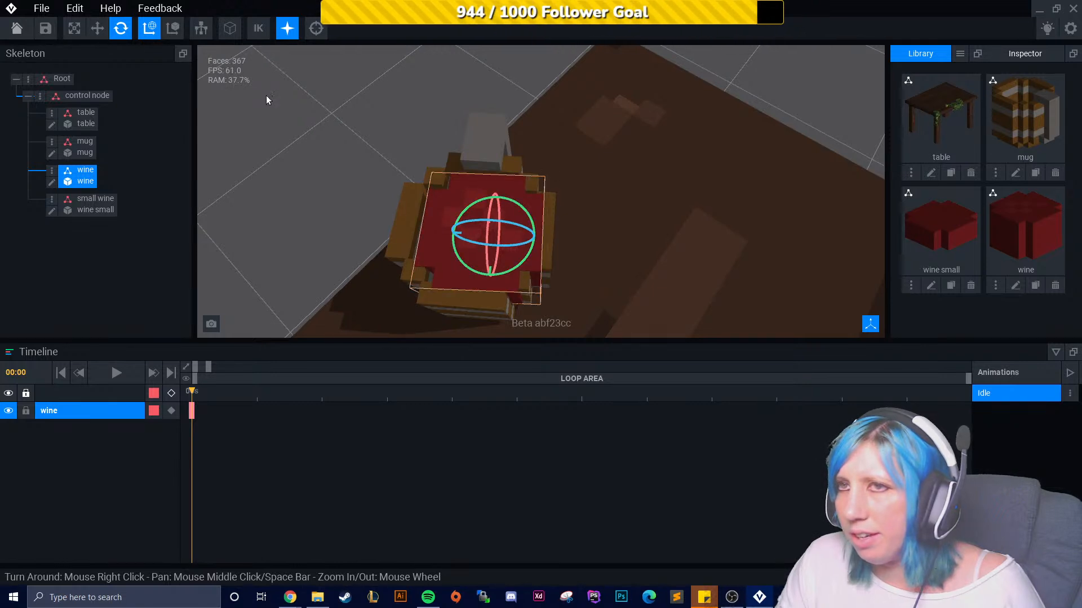
- Move the wine block down so it sits inside the mug's rim
{"action": "left_click", "coordinate": [97, 29]}
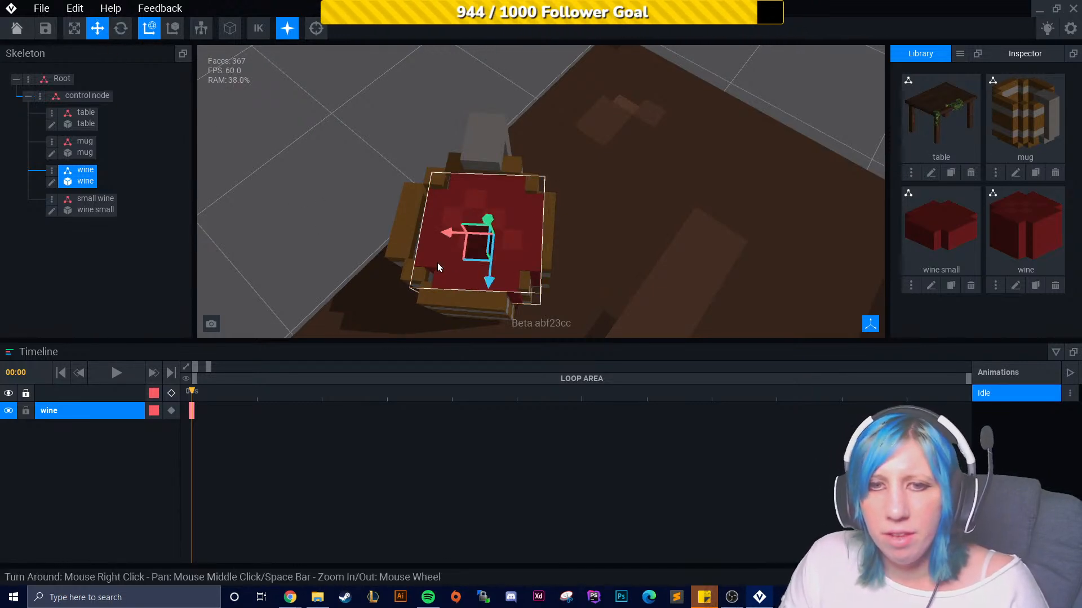
{"action": "left_click_drag", "start_coordinate": [440, 231], "coordinate": [437, 230]}
{"action": "right_click_drag", "start_coordinate": [437, 230], "coordinate": [685, 241]}
{"action": "scroll", "coordinate": [669, 242], "scroll_direction": "up", "scroll_amount": 5}
{"action": "left_click_drag", "start_coordinate": [568, 260], "coordinate": [521, 277]}
{"action": "left_click", "coordinate": [121, 28]}
{"action": "left_click", "coordinate": [107, 29]}
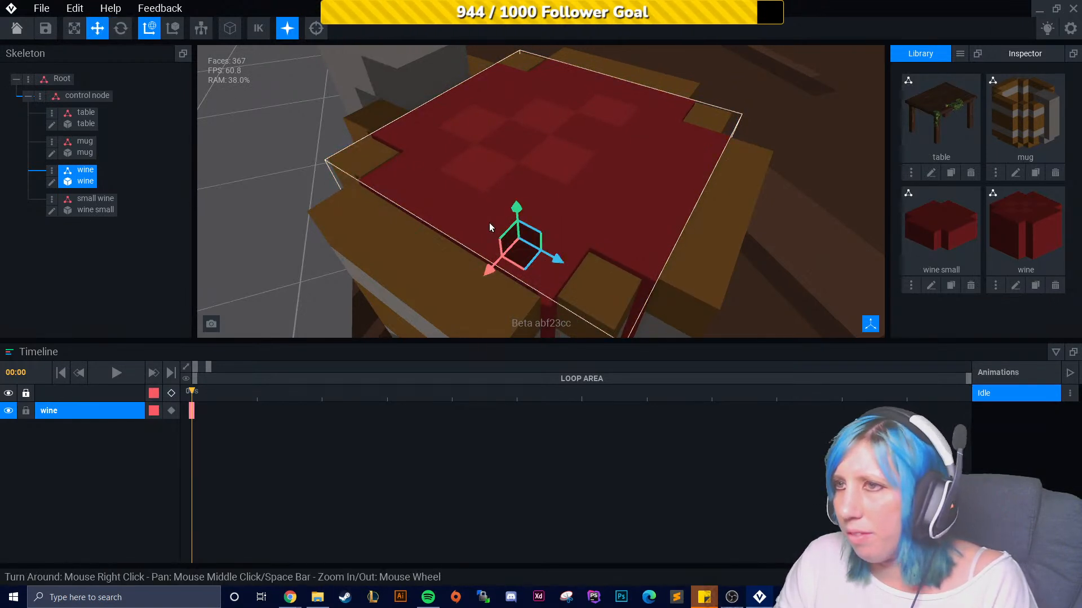
{"action": "left_click_drag", "start_coordinate": [558, 260], "coordinate": [550, 258]}
{"action": "right_click_drag", "start_coordinate": [610, 271], "coordinate": [622, 240]}
{"action": "scroll", "coordinate": [687, 225], "scroll_direction": "down", "scroll_amount": 5}
{"action": "mouse_move", "coordinate": [688, 224]}
{"action": "right_mouse_down"}
{"action": "mouse_move", "coordinate": [710, 198]}
{"action": "mouse_move", "coordinate": [707, 211]}
{"action": "mouse_move", "coordinate": [637, 217]}
{"action": "mouse_move", "coordinate": [671, 212]}
{"action": "right_mouse_up"}
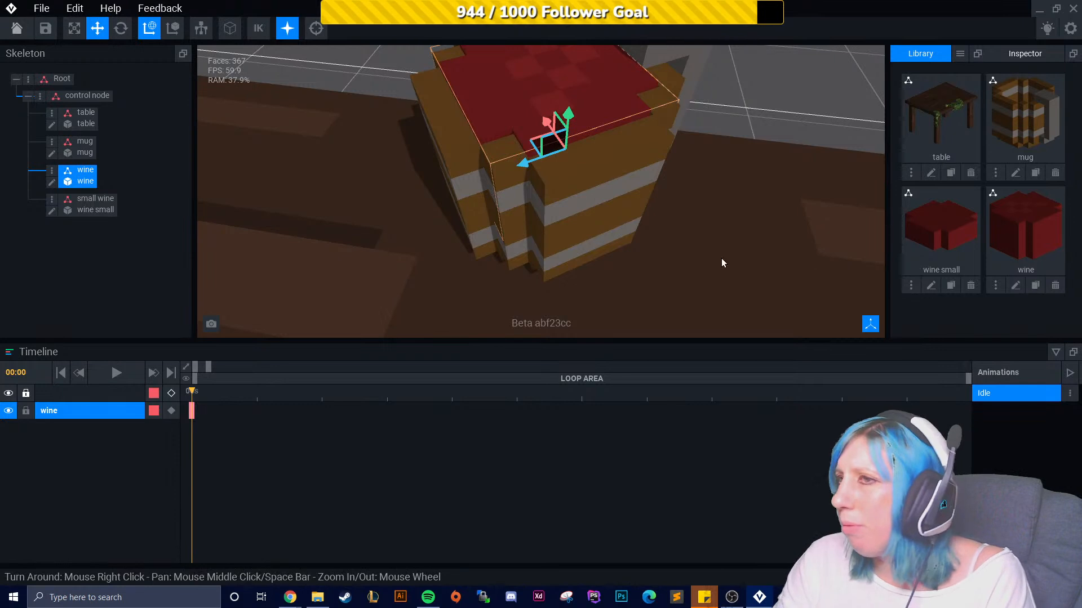
{"action": "scroll", "coordinate": [599, 268], "scroll_direction": "down", "scroll_amount": 6}
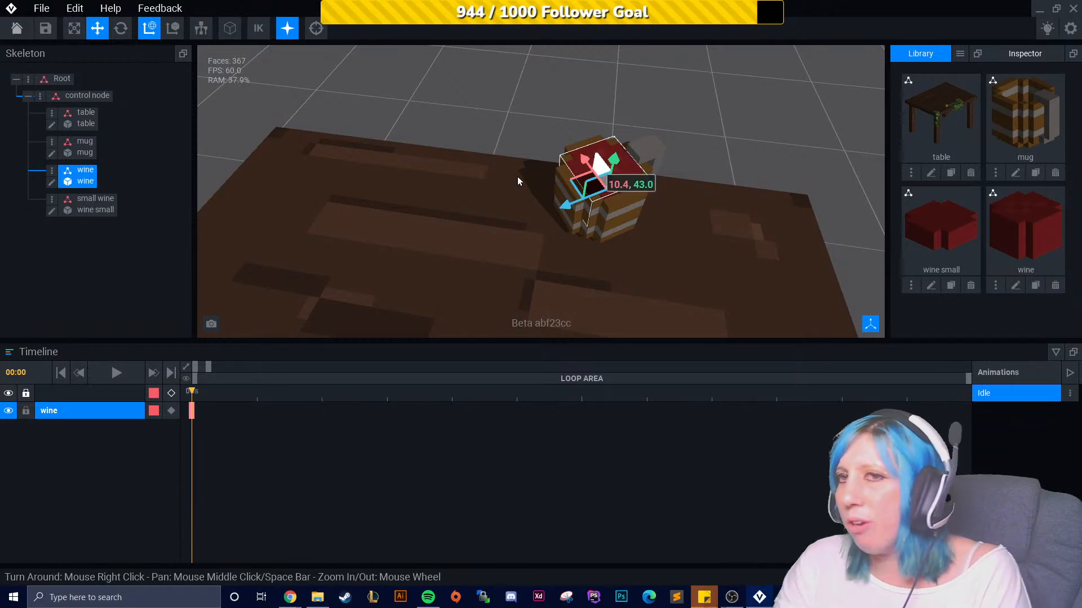
- Delete the small wine node from the skeleton
{"action": "left_click", "coordinate": [53, 200]}
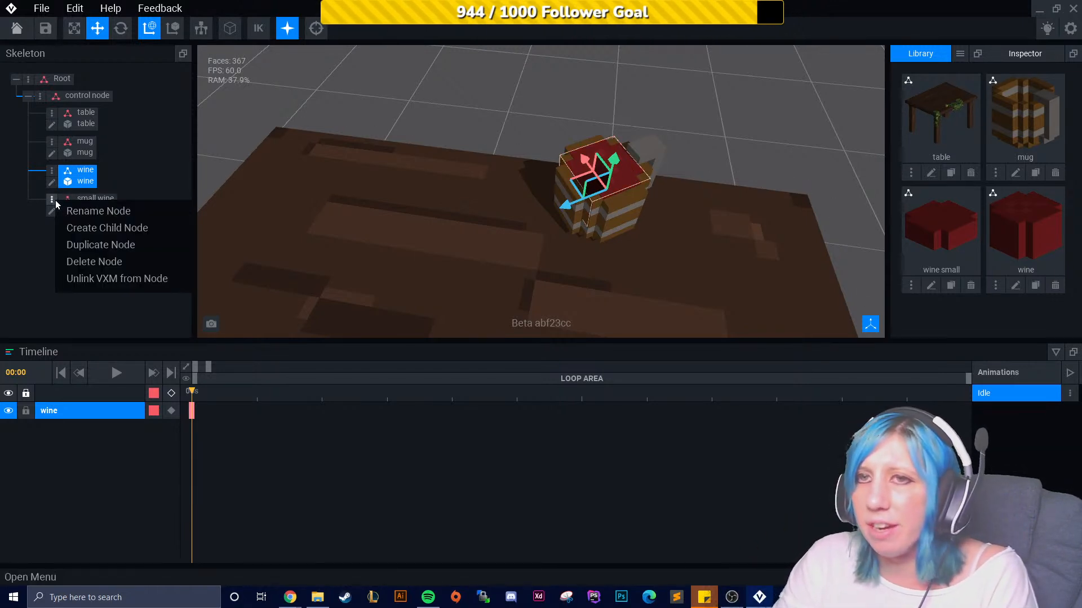
{"action": "left_click", "coordinate": [122, 261]}
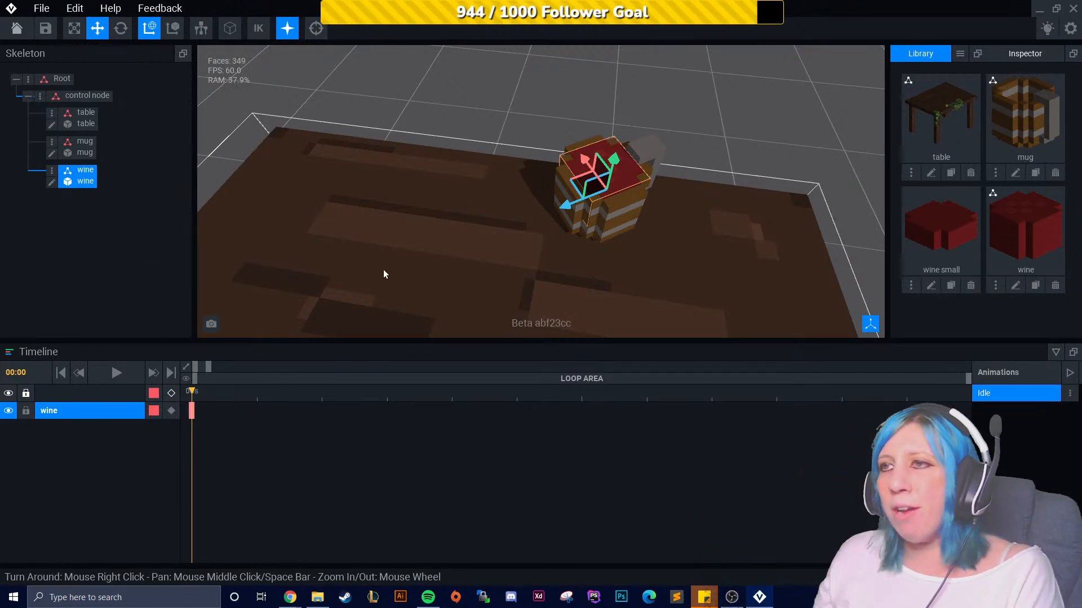
- Orbit around the table to inspect the mug and wine from several angles
{"action": "right_click_drag", "start_coordinate": [676, 234], "coordinate": [535, 151]}
{"action": "left_click_drag", "start_coordinate": [535, 151], "coordinate": [534, 176]}
{"action": "middle_click_drag", "start_coordinate": [606, 319], "coordinate": [545, 56]}
{"action": "right_click_drag", "start_coordinate": [570, 315], "coordinate": [479, 211]}
{"action": "scroll", "coordinate": [575, 220], "scroll_direction": "down", "scroll_amount": 2}
{"action": "left_click_drag", "start_coordinate": [445, 64], "coordinate": [440, 86]}
{"action": "right_click_drag", "start_coordinate": [490, 186], "coordinate": [598, 400]}
{"action": "left_click_drag", "start_coordinate": [461, 135], "coordinate": [460, 128]}
{"action": "right_click_drag", "start_coordinate": [700, 123], "coordinate": [415, 212]}
{"action": "left_click", "coordinate": [847, 242]}
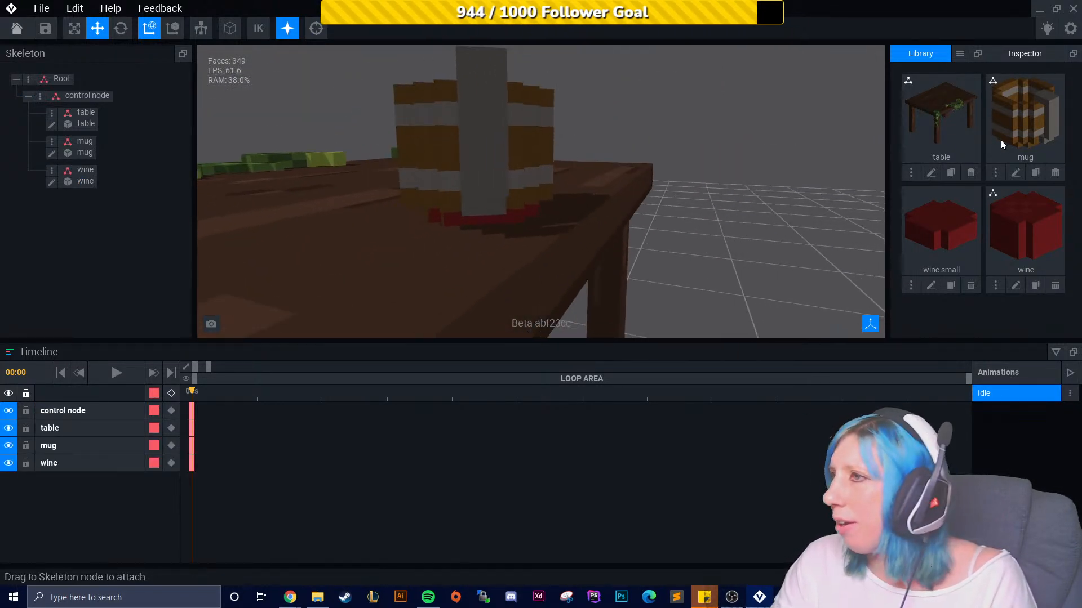
- Open the mug model for editing and sample its brown colour #6F4A20
{"action": "left_click", "coordinate": [1015, 173]}
{"action": "right_click_drag", "start_coordinate": [536, 346], "coordinate": [374, 289]}
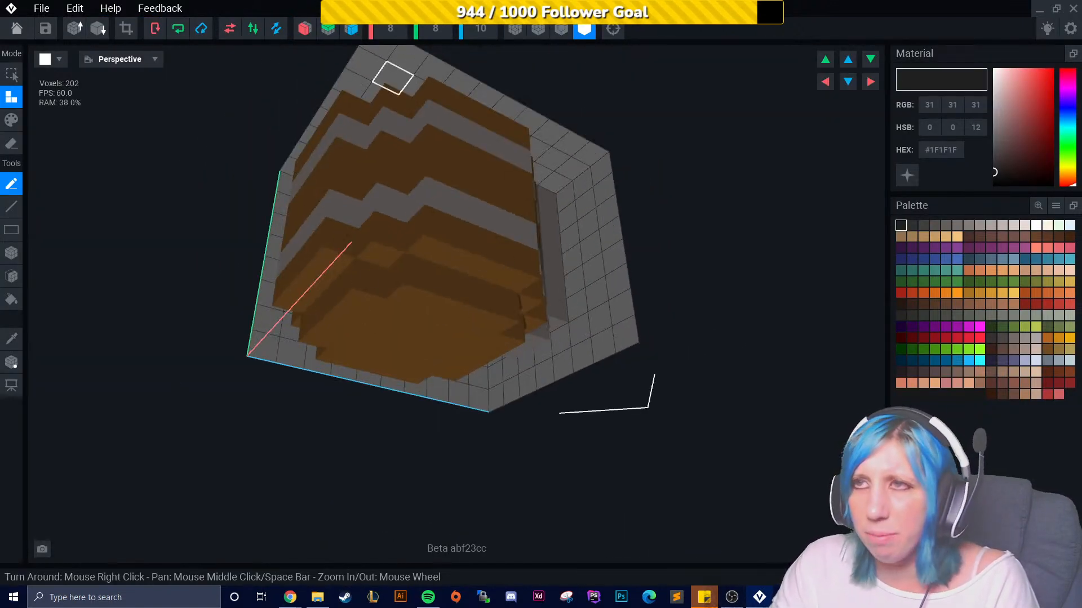
{"action": "left_click", "coordinate": [561, 30]}
{"action": "right_click_drag", "start_coordinate": [483, 321], "coordinate": [488, 353]}
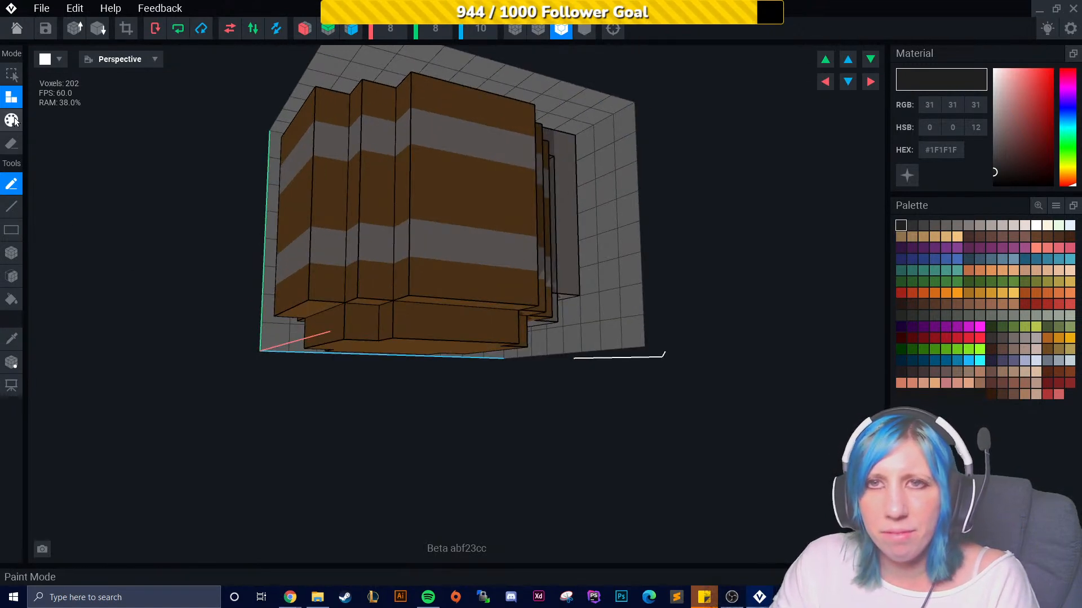
{"action": "left_click", "coordinate": [11, 338]}
{"action": "left_click", "coordinate": [493, 283]}
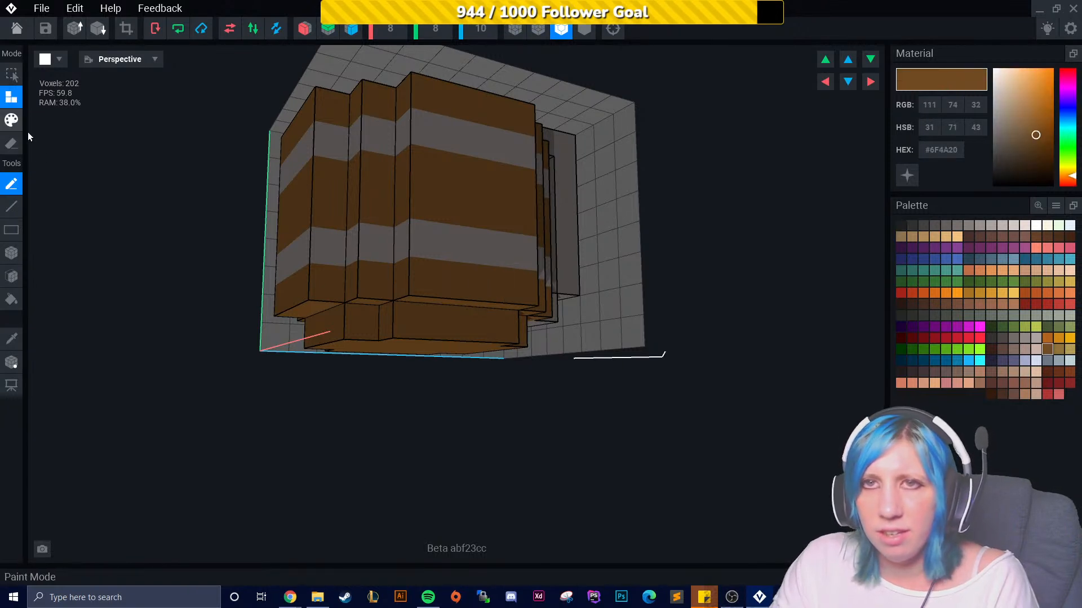
- Add brown voxels along the front of the mug's base, undoing one misplaced voxel
{"action": "left_click", "coordinate": [12, 276]}
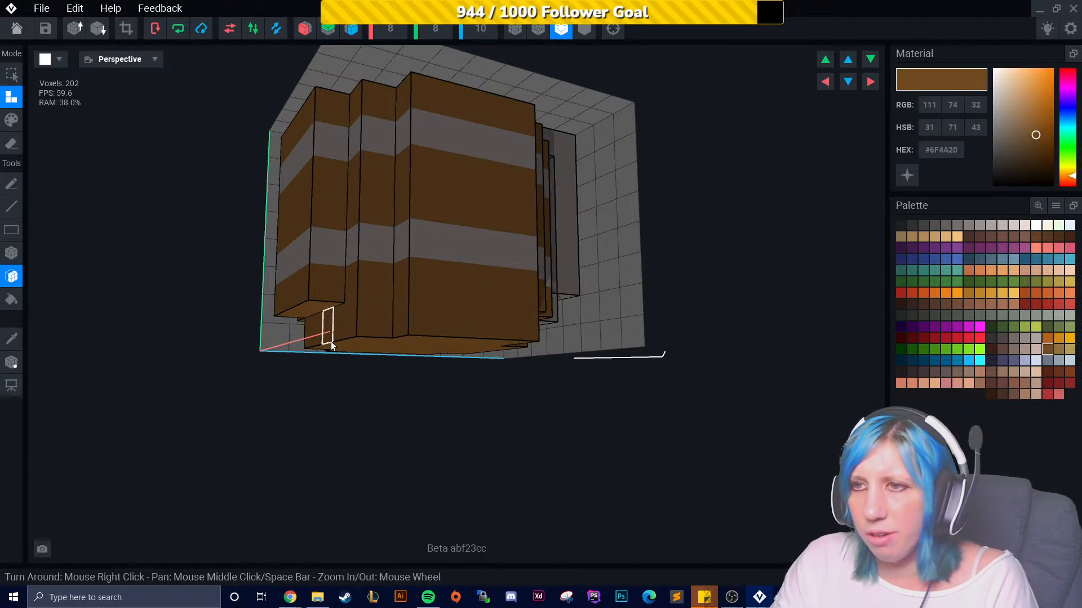
{"action": "right_click_drag", "start_coordinate": [334, 341], "coordinate": [334, 334]}
{"action": "left_click", "coordinate": [336, 306]}
{"action": "key", "text": "ctrl+z"}
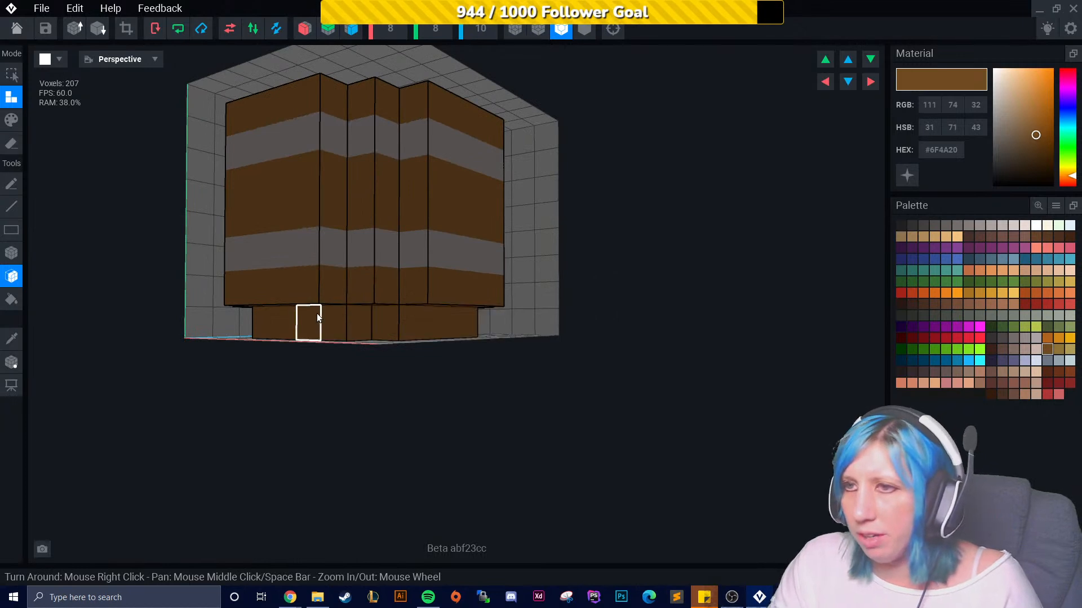
{"action": "left_click", "coordinate": [11, 253]}
{"action": "right_click_drag", "start_coordinate": [362, 331], "coordinate": [428, 328]}
{"action": "left_click", "coordinate": [345, 319]}
{"action": "right_click_drag", "start_coordinate": [501, 326], "coordinate": [512, 324]}
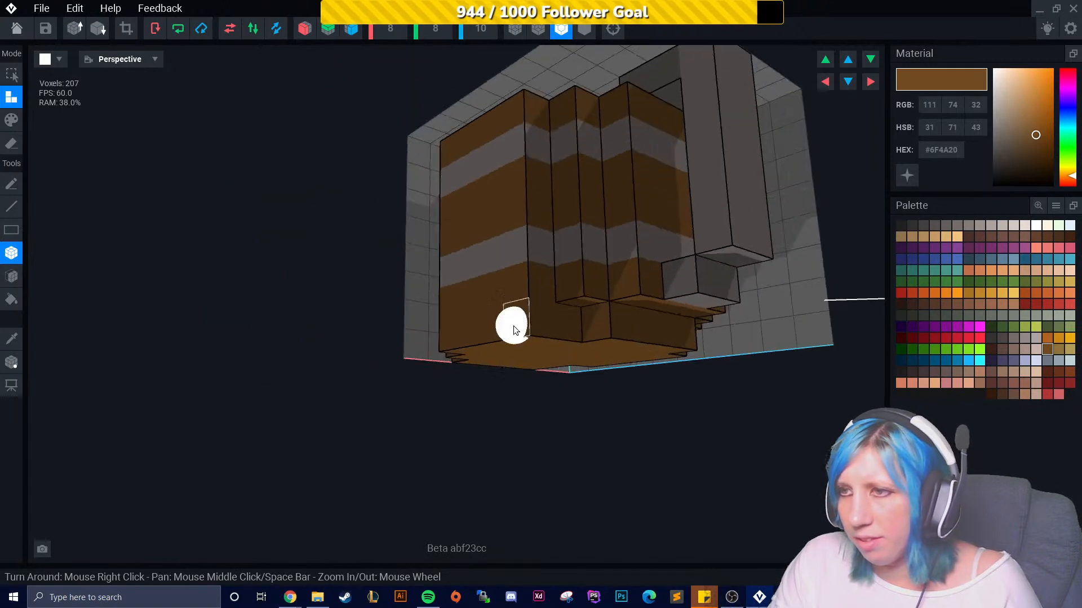
- Fill the remaining gaps around the mug's base with brown voxels
{"action": "left_click", "coordinate": [599, 331]}
{"action": "right_click_drag", "start_coordinate": [599, 331], "coordinate": [675, 317]}
{"action": "right_click_drag", "start_coordinate": [741, 320], "coordinate": [579, 291]}
{"action": "left_click_drag", "start_coordinate": [477, 283], "coordinate": [575, 283]}
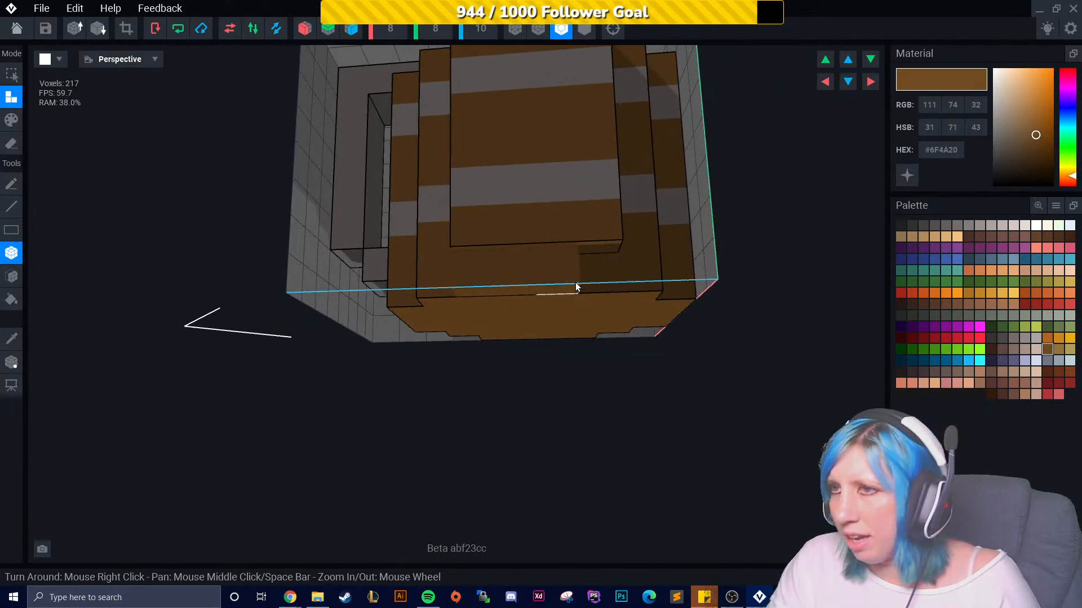
{"action": "right_click_drag", "start_coordinate": [580, 308], "coordinate": [680, 302]}
{"action": "scroll", "coordinate": [646, 287], "scroll_direction": "down", "scroll_amount": 3}
{"action": "right_click_drag", "start_coordinate": [579, 327], "coordinate": [655, 328]}
{"action": "right_click_drag", "start_coordinate": [589, 354], "coordinate": [530, 322]}
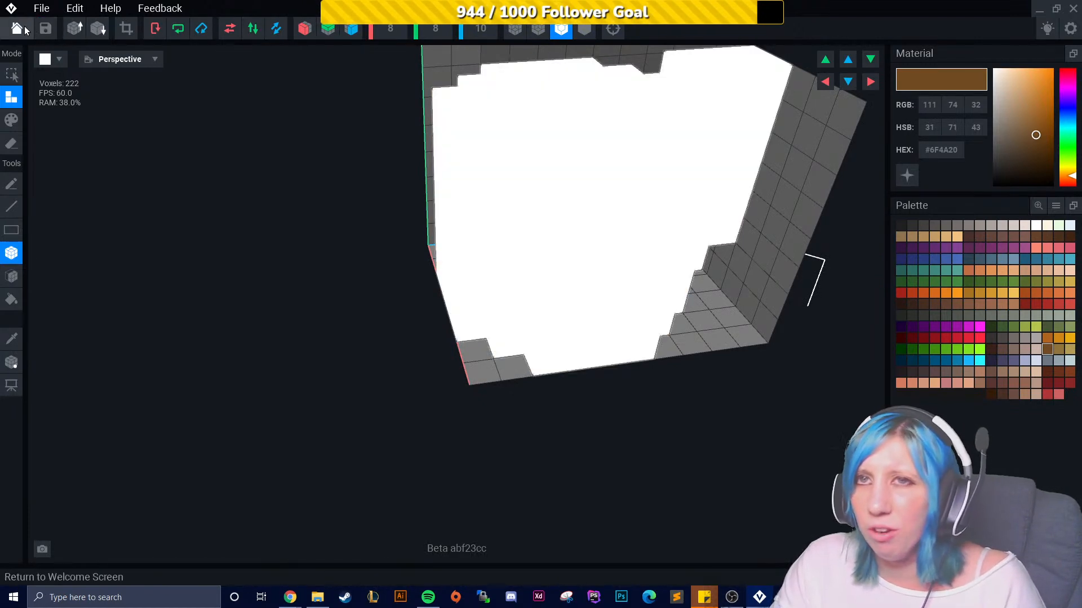
- Return from the voxel editor to the animation scene
{"action": "left_click", "coordinate": [17, 28]}
{"action": "left_click", "coordinate": [451, 218]}
{"action": "scroll", "coordinate": [526, 273], "scroll_direction": "up", "scroll_amount": 8}
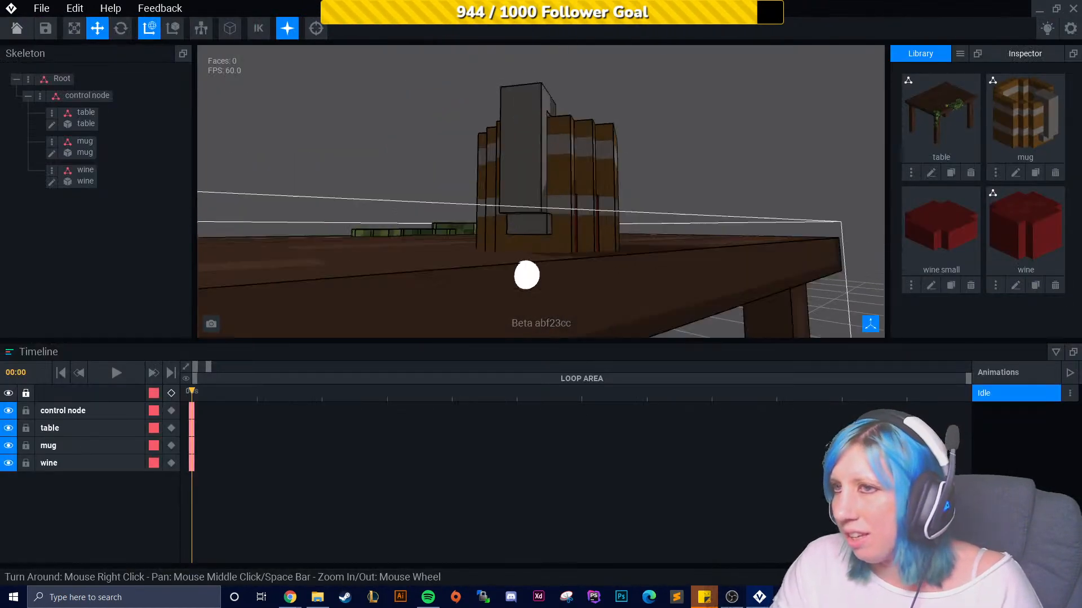
{"action": "scroll", "coordinate": [538, 274], "scroll_direction": "down", "scroll_amount": 7}
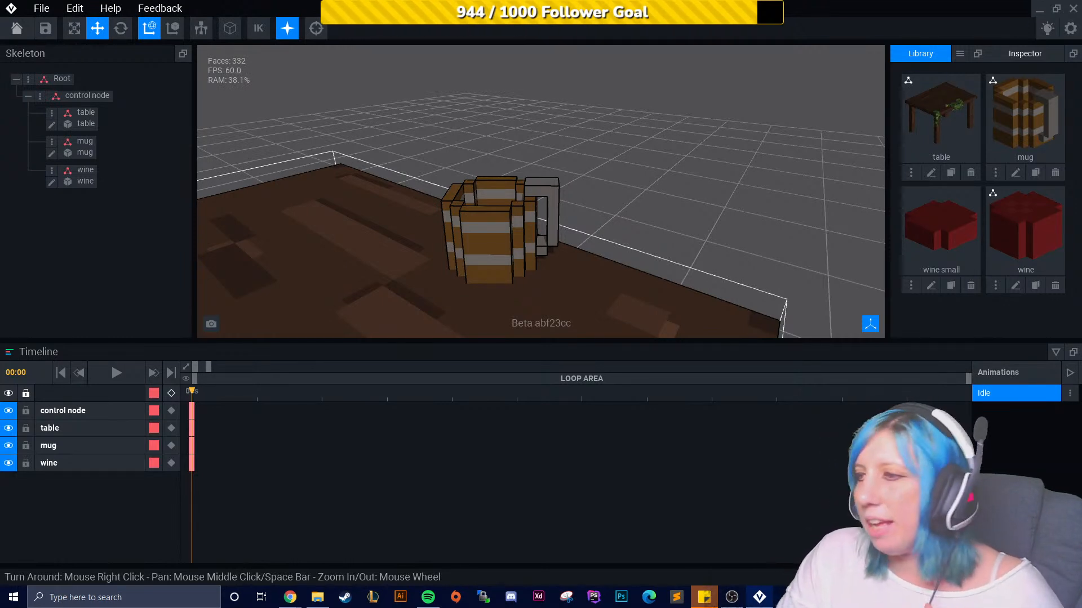
- Create a new animation named magic wine 01
{"action": "left_click", "coordinate": [1016, 554]}
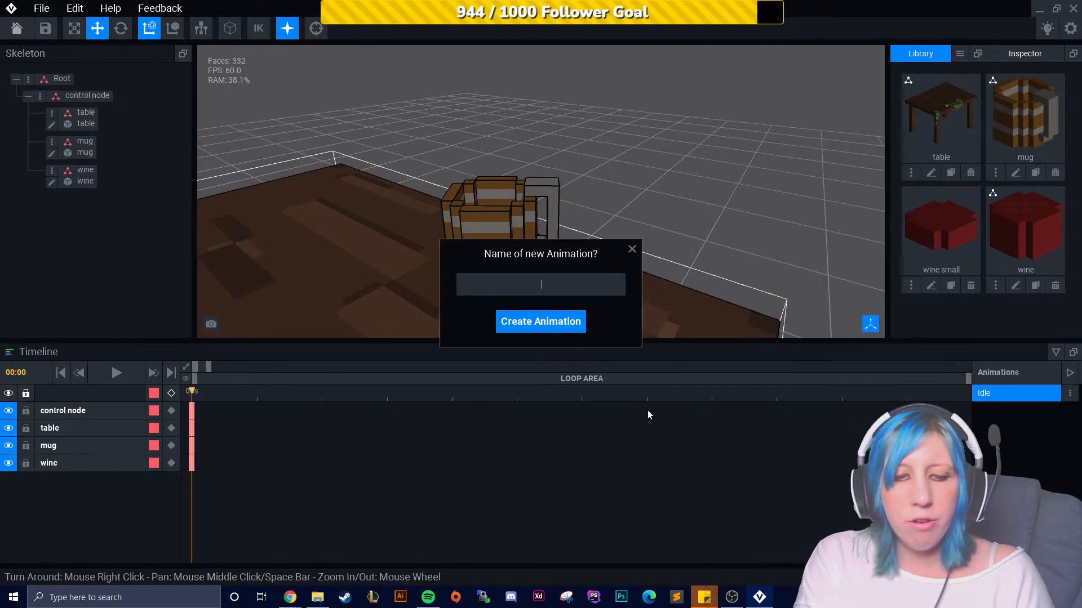
{"action": "type", "text": "magic win"}
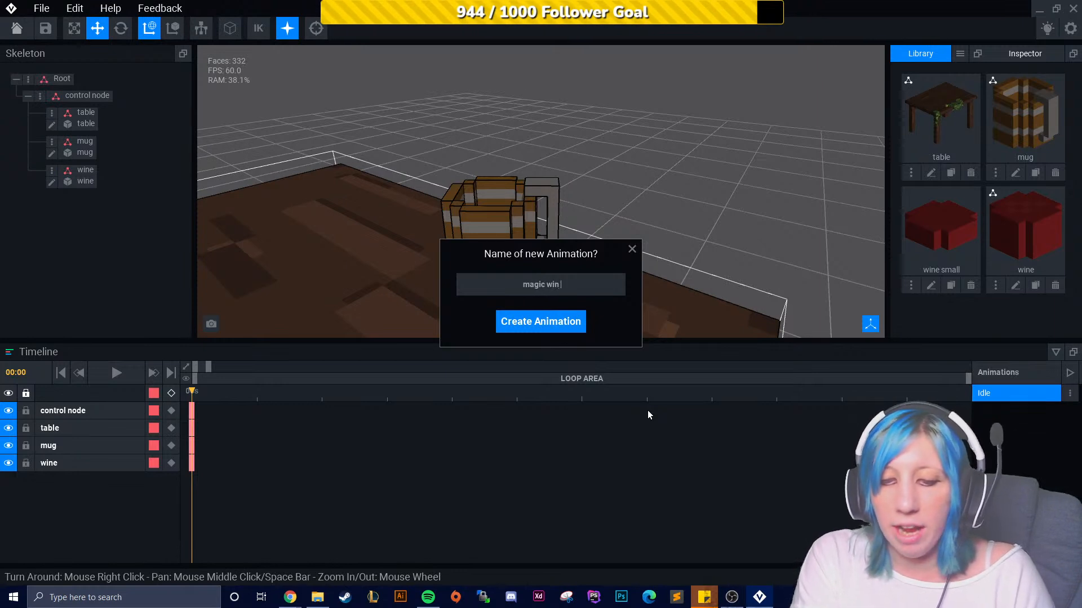
{"action": "type", "text": "e 01"}
{"action": "key", "text": "Return"}
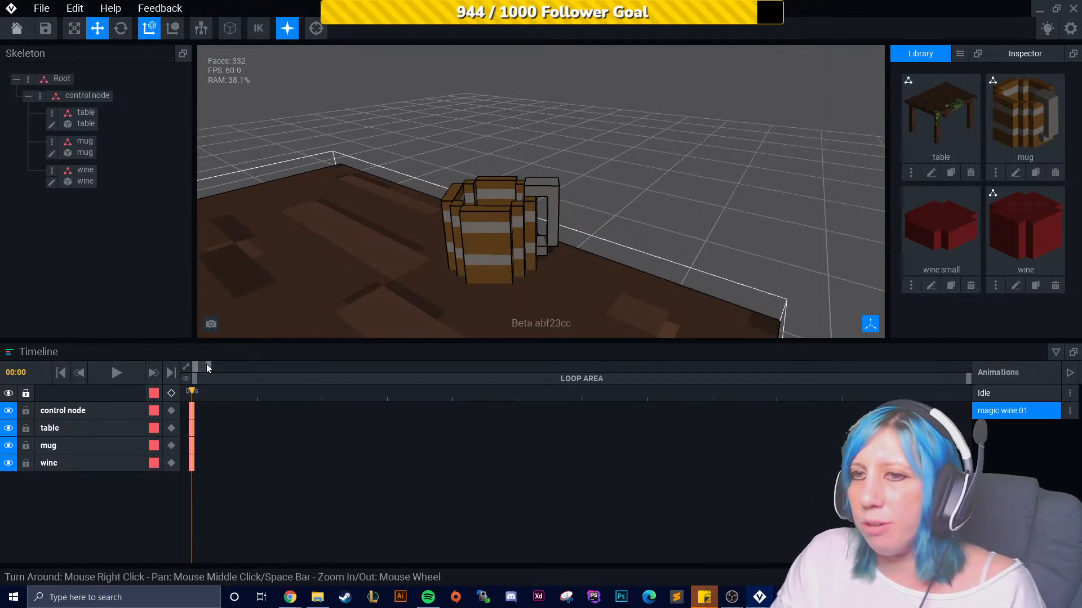
- Zoom the timeline and add a keyframe for the control node at 0:08
{"action": "left_click_drag", "start_coordinate": [316, 391], "coordinate": [276, 375]}
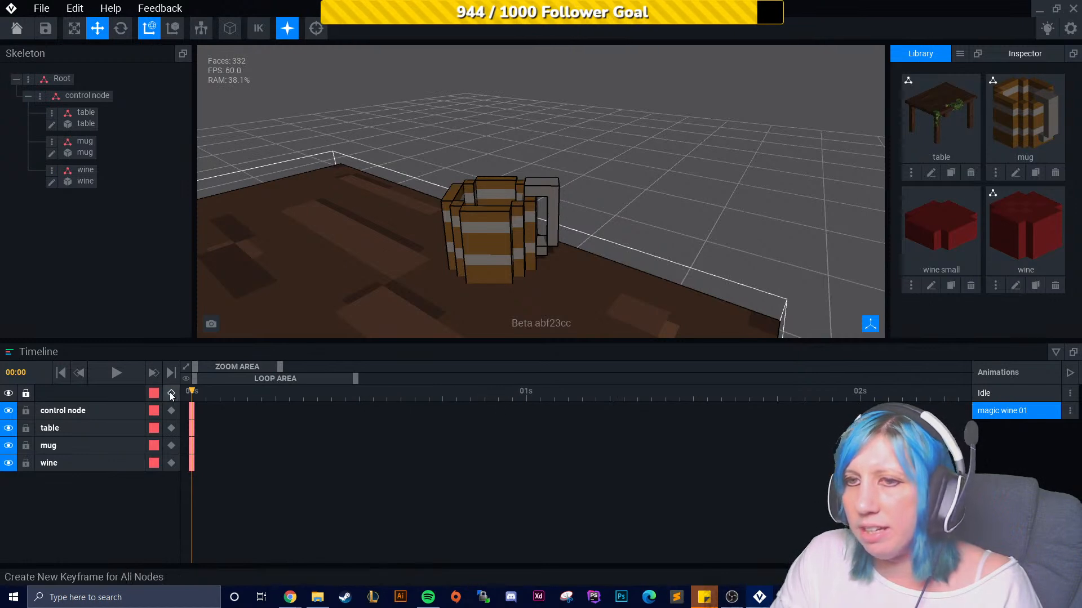
{"action": "left_click_drag", "start_coordinate": [528, 393], "coordinate": [268, 395]}
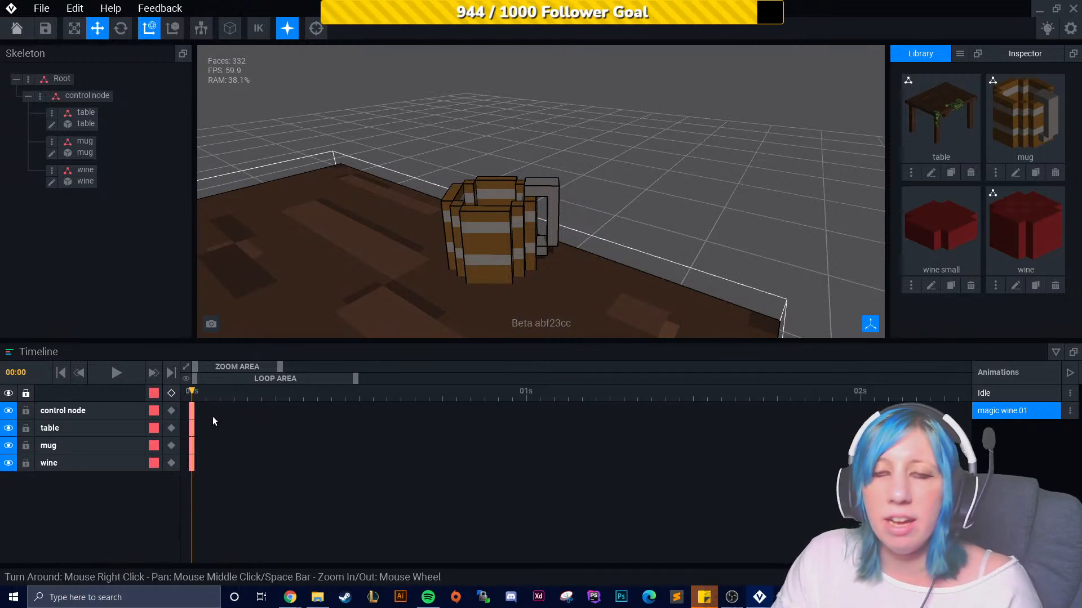
{"action": "left_click", "coordinate": [90, 97]}
{"action": "right_click_drag", "start_coordinate": [770, 314], "coordinate": [595, 276]}
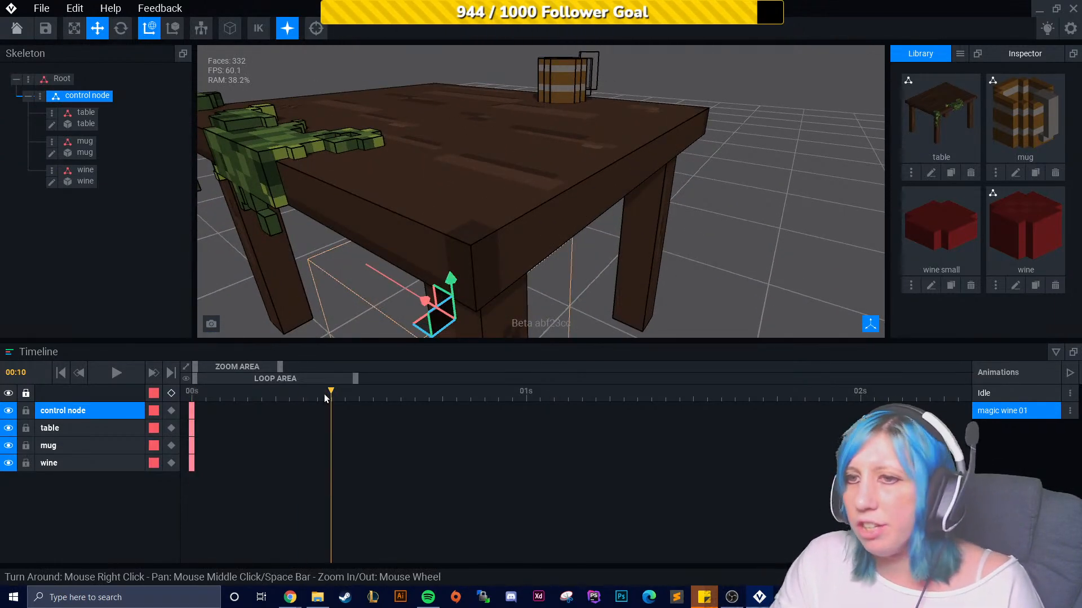
{"action": "left_click_drag", "start_coordinate": [316, 393], "coordinate": [303, 393]}
{"action": "left_click", "coordinate": [451, 280]}
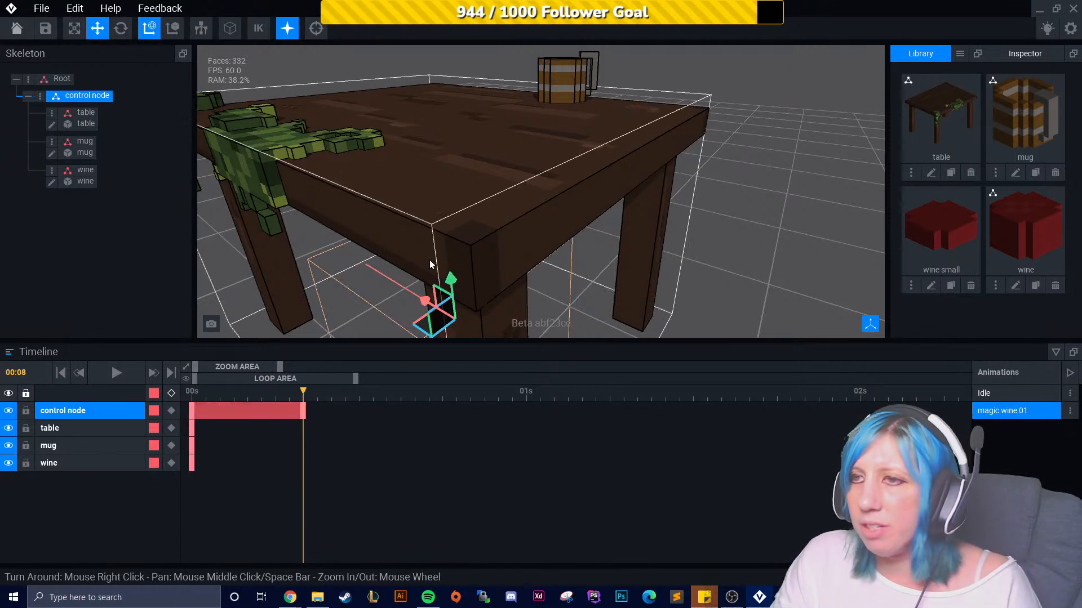
- Add keyframes for the table and mug nodes at 0:08
{"action": "left_click", "coordinate": [86, 123]}
{"action": "left_click", "coordinate": [451, 280]}
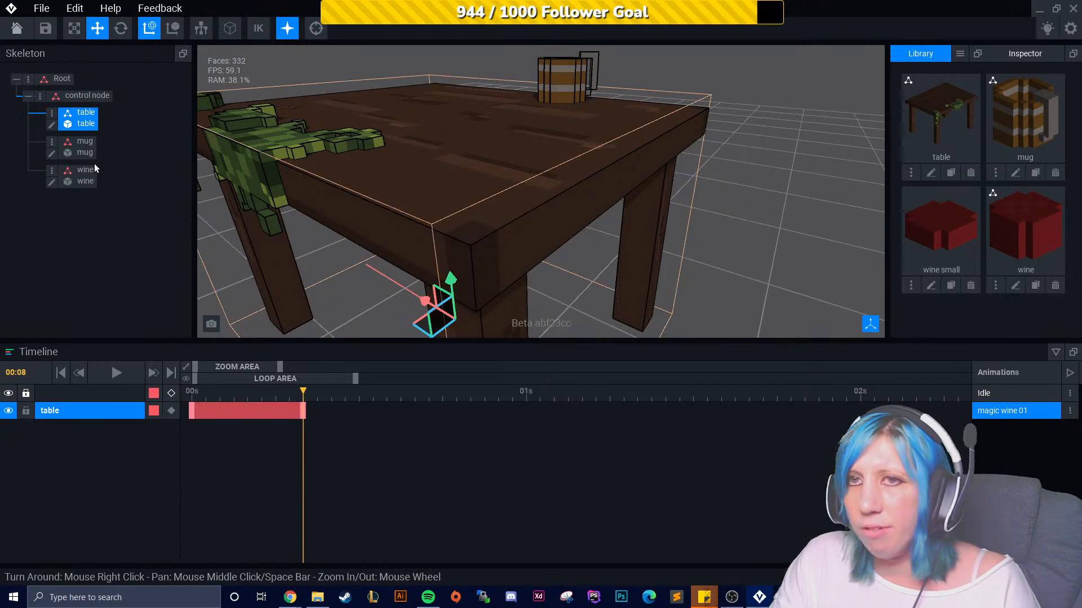
{"action": "left_click", "coordinate": [84, 144]}
{"action": "left_click", "coordinate": [564, 52]}
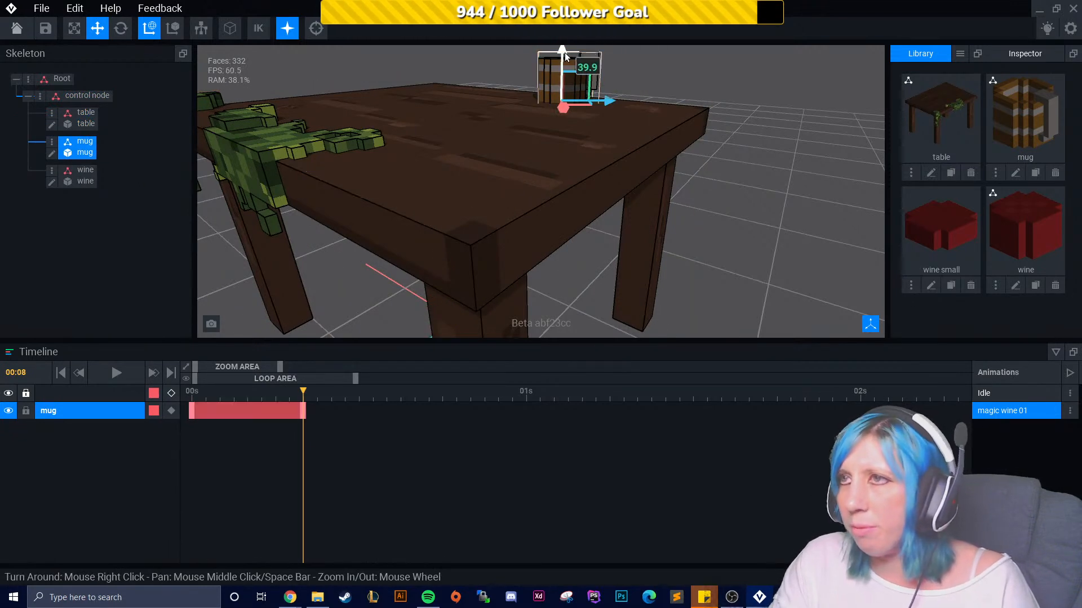
- Select the wine node and add a keyframe for it at 0:08
{"action": "left_click", "coordinate": [88, 170]}
{"action": "right_click_drag", "start_coordinate": [509, 110], "coordinate": [544, 171]}
{"action": "scroll", "coordinate": [529, 170], "scroll_direction": "up", "scroll_amount": 5}
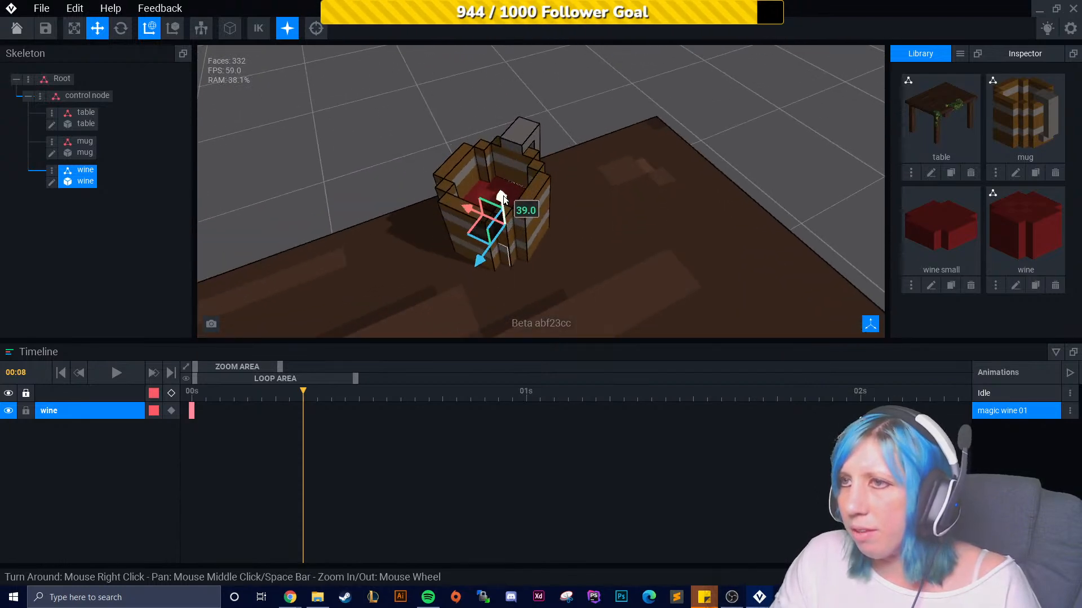
{"action": "left_click", "coordinate": [504, 200]}
- Raise the wine block in stages at later frames up to 2:00 so it rises in the mug
{"action": "left_click_drag", "start_coordinate": [304, 396], "coordinate": [400, 395]}
{"action": "left_click_drag", "start_coordinate": [500, 198], "coordinate": [501, 194]}
{"action": "left_click_drag", "start_coordinate": [402, 394], "coordinate": [646, 393]}
{"action": "left_click", "coordinate": [502, 185]}
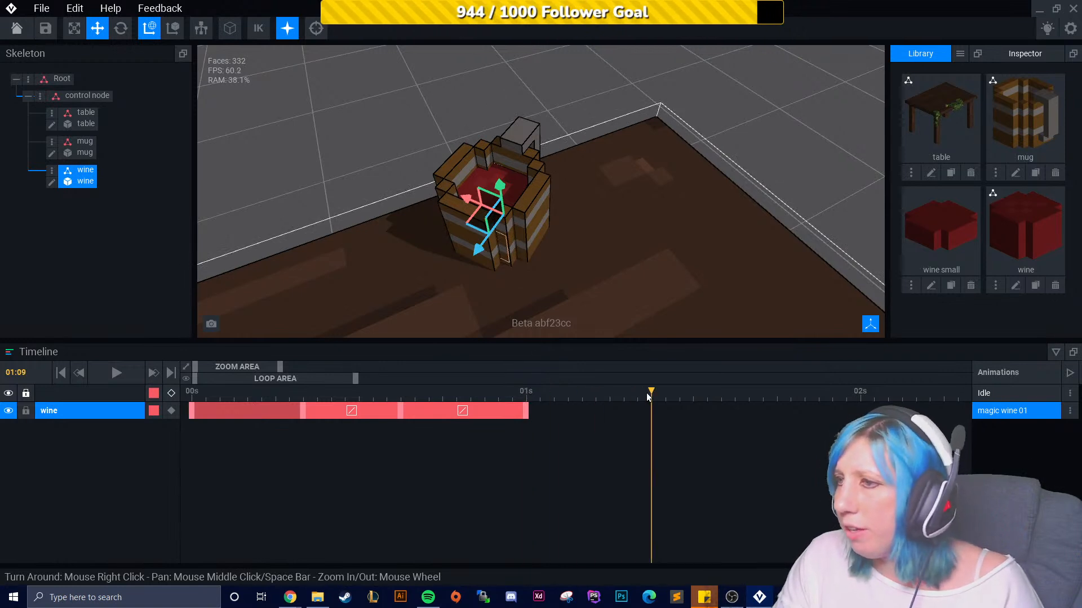
{"action": "left_click_drag", "start_coordinate": [502, 187], "coordinate": [502, 182]}
{"action": "left_click_drag", "start_coordinate": [652, 391], "coordinate": [763, 410]}
{"action": "left_click_drag", "start_coordinate": [499, 179], "coordinate": [502, 174]}
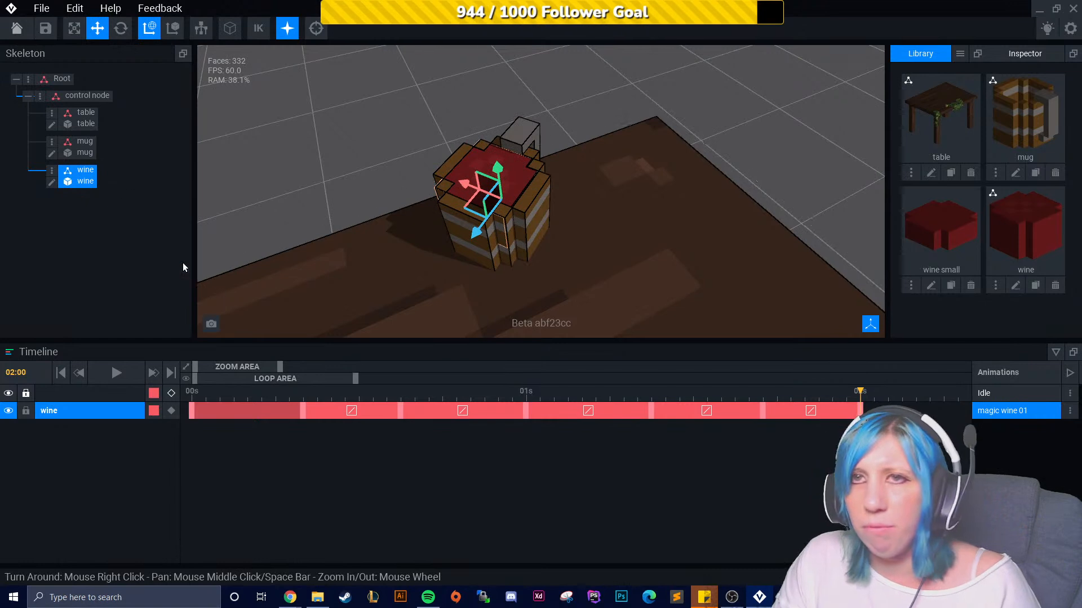
- Extend the control node, table and mug keyframes to 2:00
{"action": "left_click", "coordinate": [91, 96]}
{"action": "left_click_drag", "start_coordinate": [303, 409], "coordinate": [860, 410]}
{"action": "left_click_drag", "start_coordinate": [303, 428], "coordinate": [859, 428]}
{"action": "left_click_drag", "start_coordinate": [304, 445], "coordinate": [859, 446]}
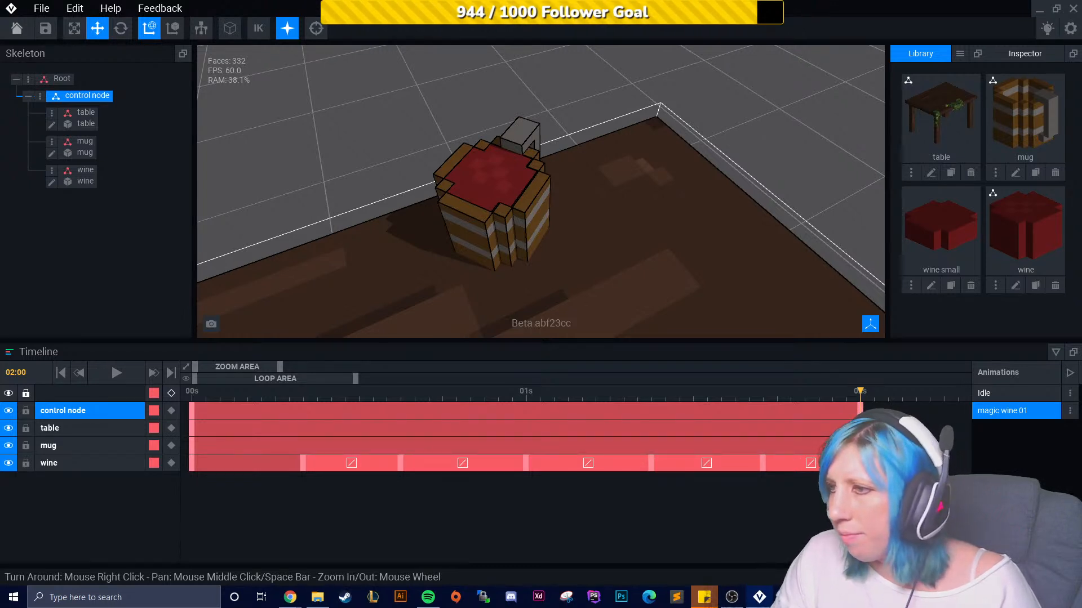
- Return the playhead to the start and play the magic wine 01 animation
{"action": "left_click", "coordinate": [191, 415]}
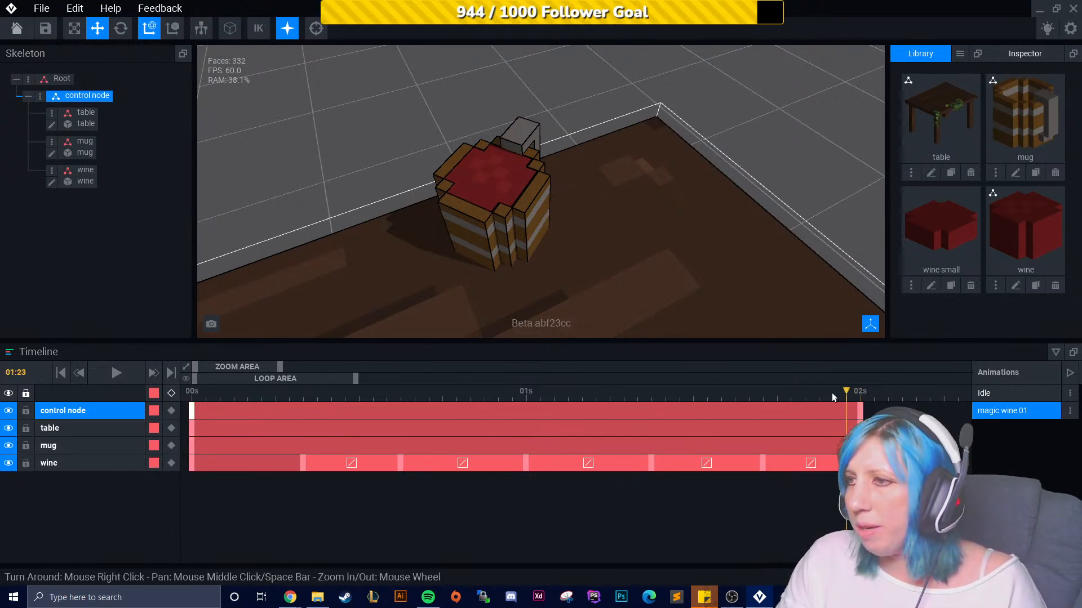
{"action": "left_click_drag", "start_coordinate": [861, 393], "coordinate": [192, 393]}
{"action": "left_click", "coordinate": [116, 372]}
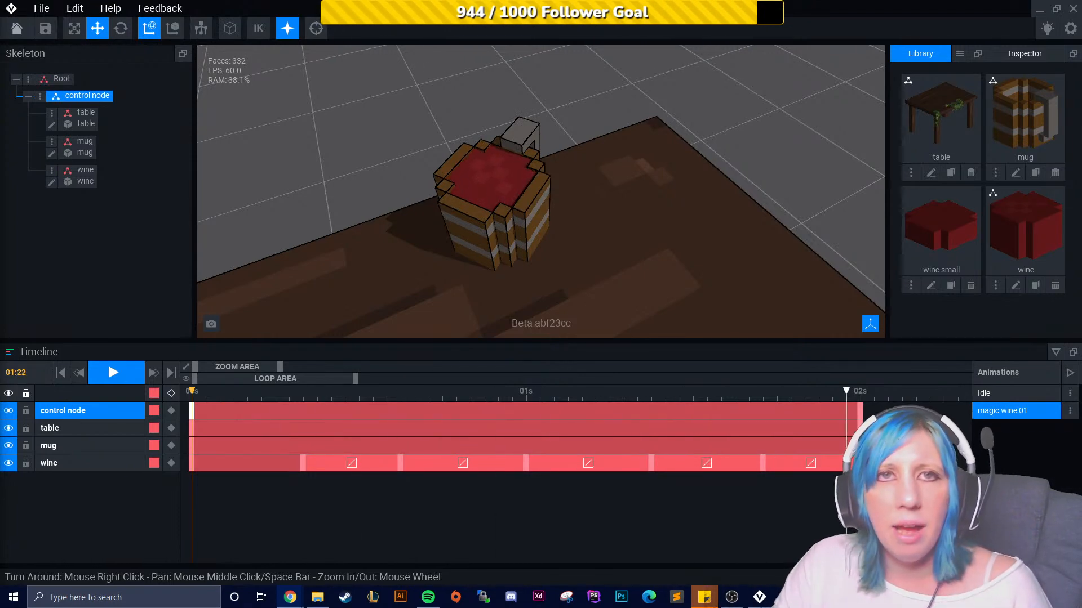
- Switch to The Sandbox website and browse its LAND map
{"action": "left_click_drag", "start_coordinate": [0, 169], "coordinate": [490, 0]}
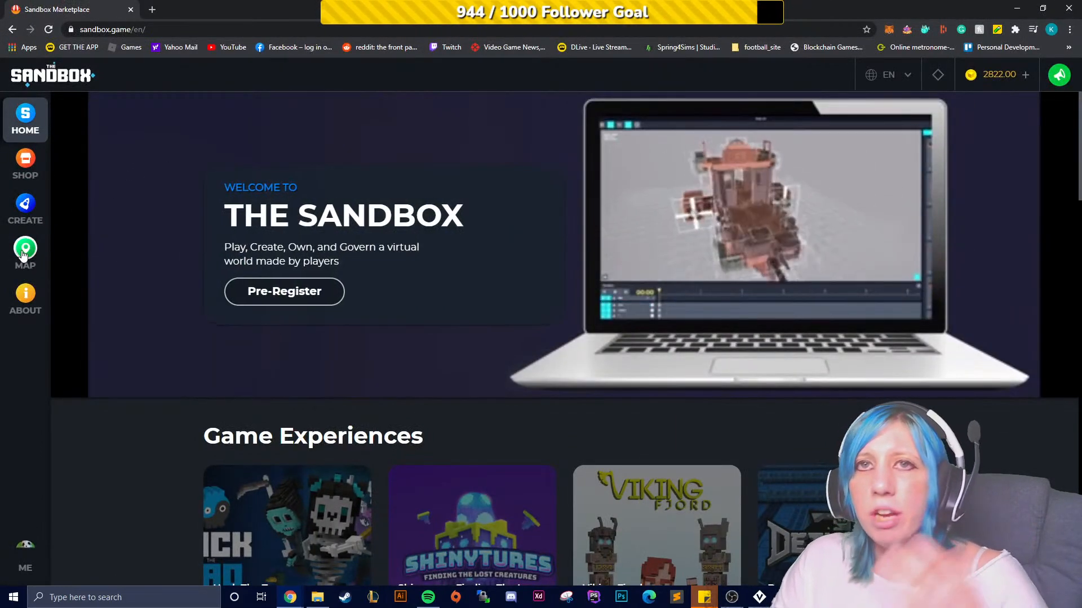
{"action": "left_click", "coordinate": [23, 255]}
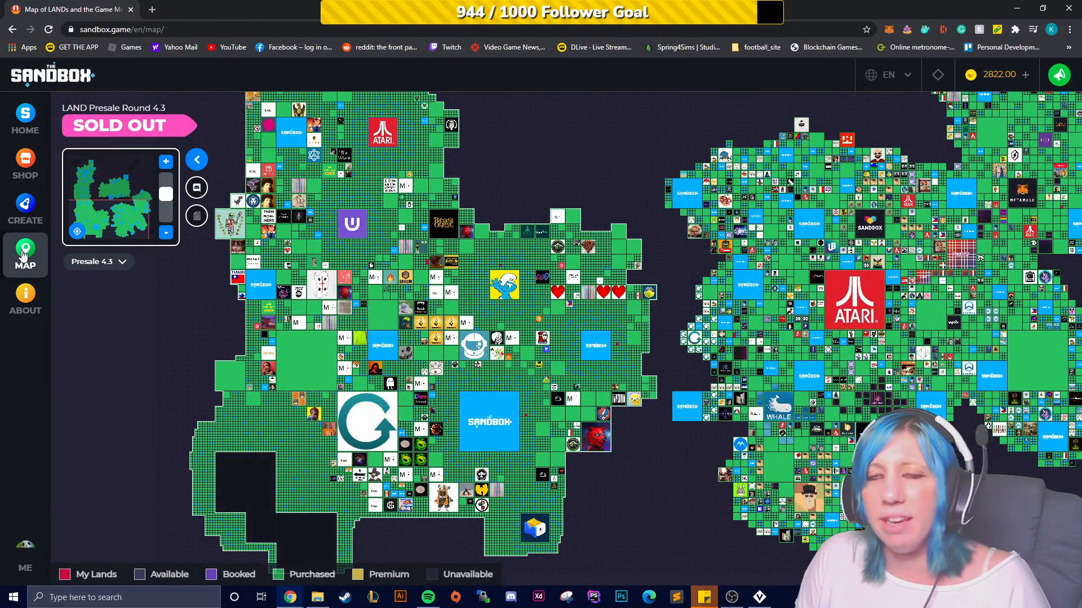
{"action": "left_click_drag", "start_coordinate": [864, 303], "coordinate": [701, 370]}
{"action": "scroll", "coordinate": [592, 340], "scroll_direction": "up", "scroll_amount": 3}
{"action": "scroll", "coordinate": [593, 341], "scroll_direction": "down", "scroll_amount": 3}
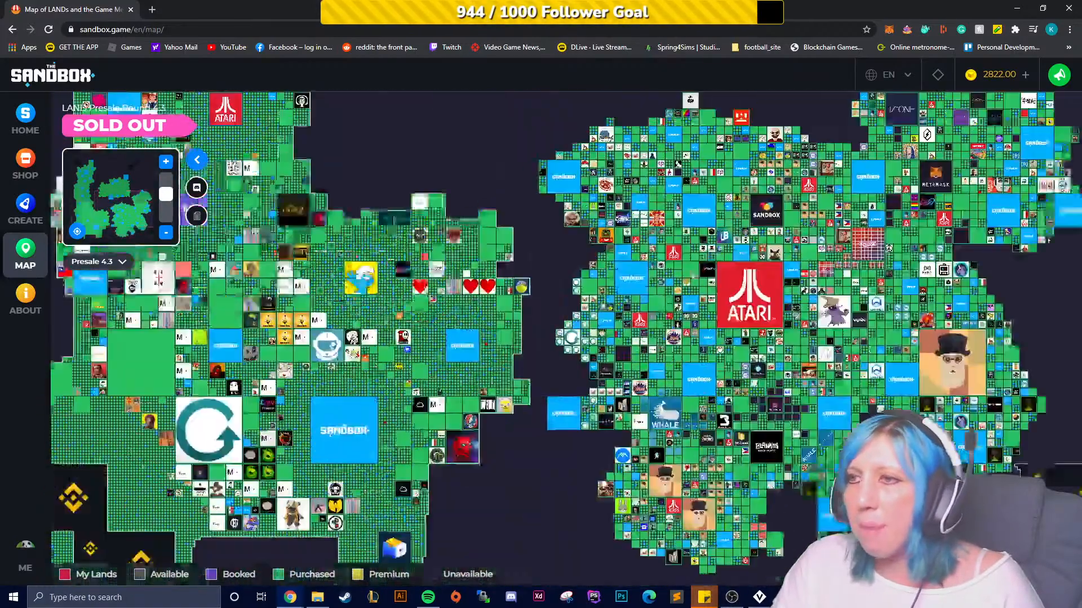
- Pan across The Sandbox LAND map to view other regions of estates
{"action": "left_click", "coordinate": [329, 442]}
{"action": "left_click_drag", "start_coordinate": [571, 407], "coordinate": [421, 505]}
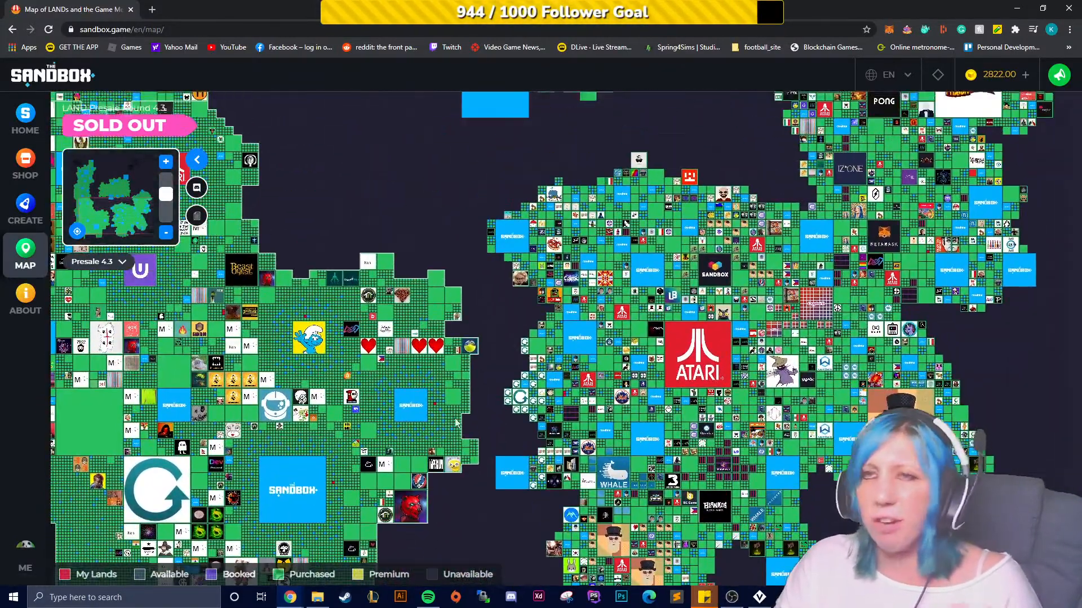
{"action": "left_click_drag", "start_coordinate": [465, 247], "coordinate": [556, 500]}
{"action": "left_click_drag", "start_coordinate": [421, 406], "coordinate": [535, 538]}
{"action": "left_click_drag", "start_coordinate": [656, 234], "coordinate": [621, 432]}
{"action": "left_click_drag", "start_coordinate": [609, 376], "coordinate": [555, 107]}
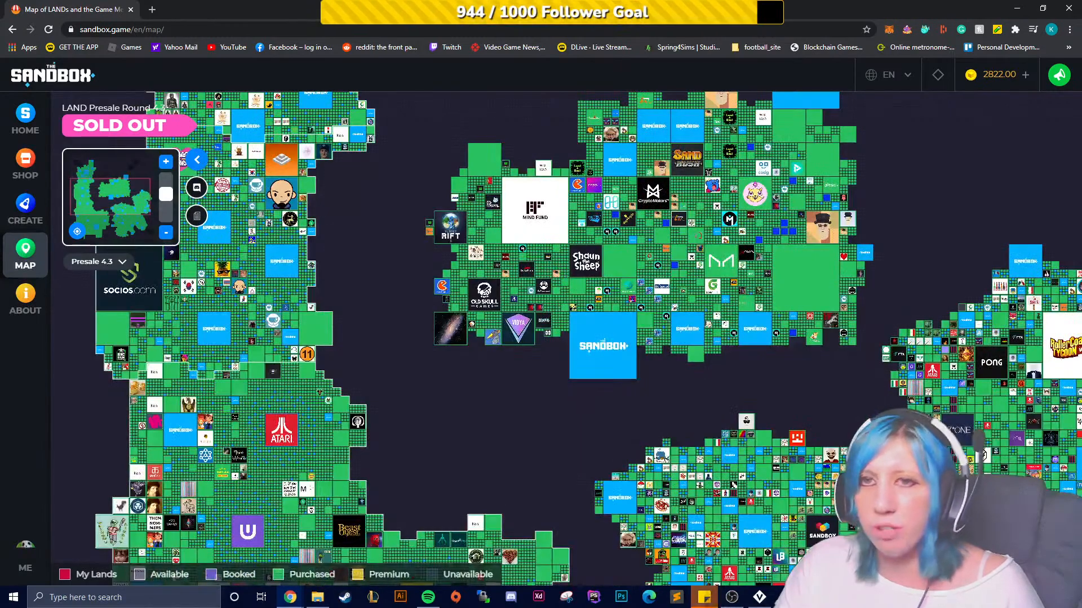
- Browse The Sandbox home page and scroll through the About page's list of partners
{"action": "left_click", "coordinate": [23, 121]}
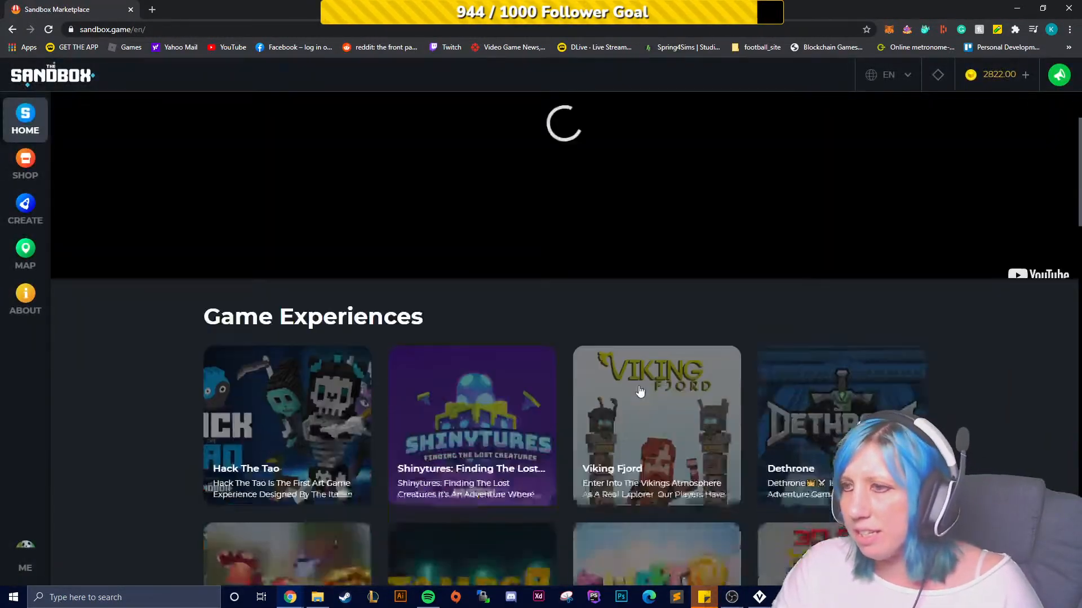
{"action": "scroll", "coordinate": [620, 394], "scroll_direction": "down", "scroll_amount": 5}
{"action": "scroll", "coordinate": [615, 405], "scroll_direction": "down", "scroll_amount": 15}
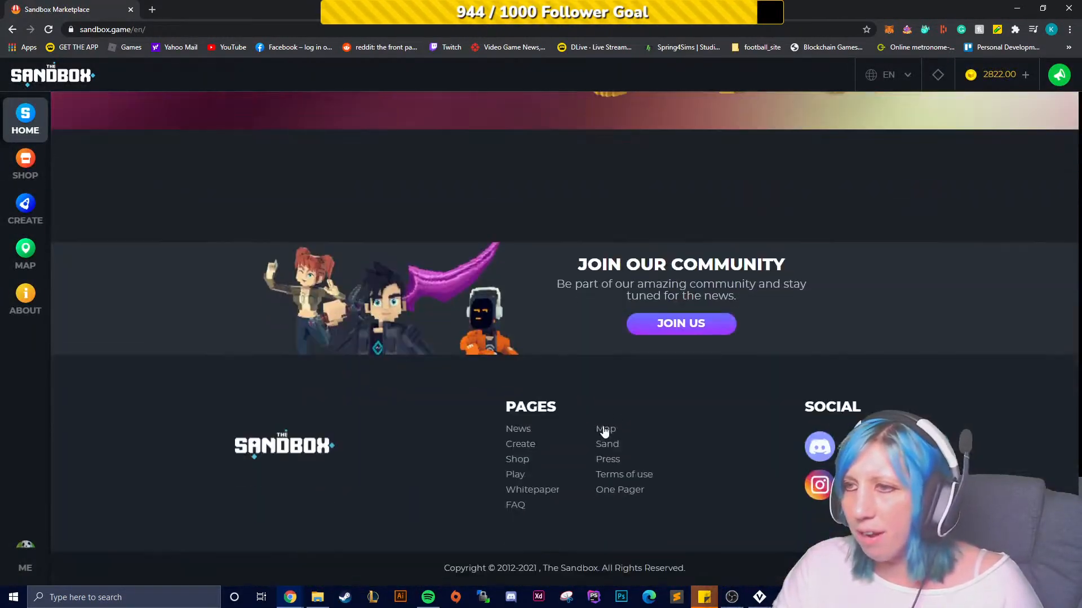
{"action": "left_click", "coordinate": [26, 206]}
{"action": "left_click", "coordinate": [25, 252]}
{"action": "left_click", "coordinate": [25, 305]}
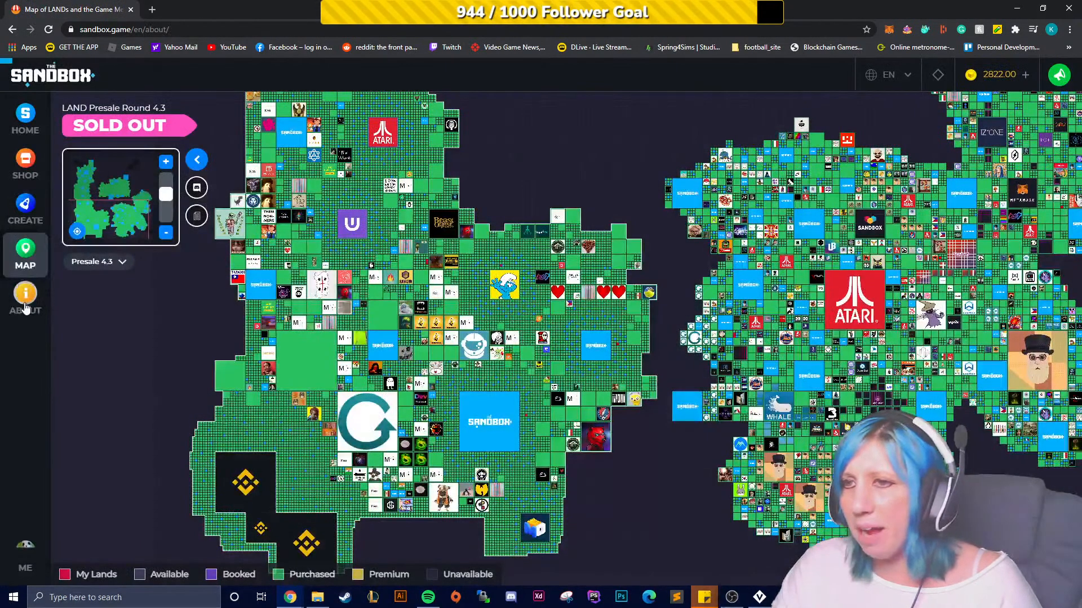
{"action": "scroll", "coordinate": [244, 323], "scroll_direction": "down", "scroll_amount": 15}
{"action": "scroll", "coordinate": [593, 408], "scroll_direction": "up", "scroll_amount": 4}
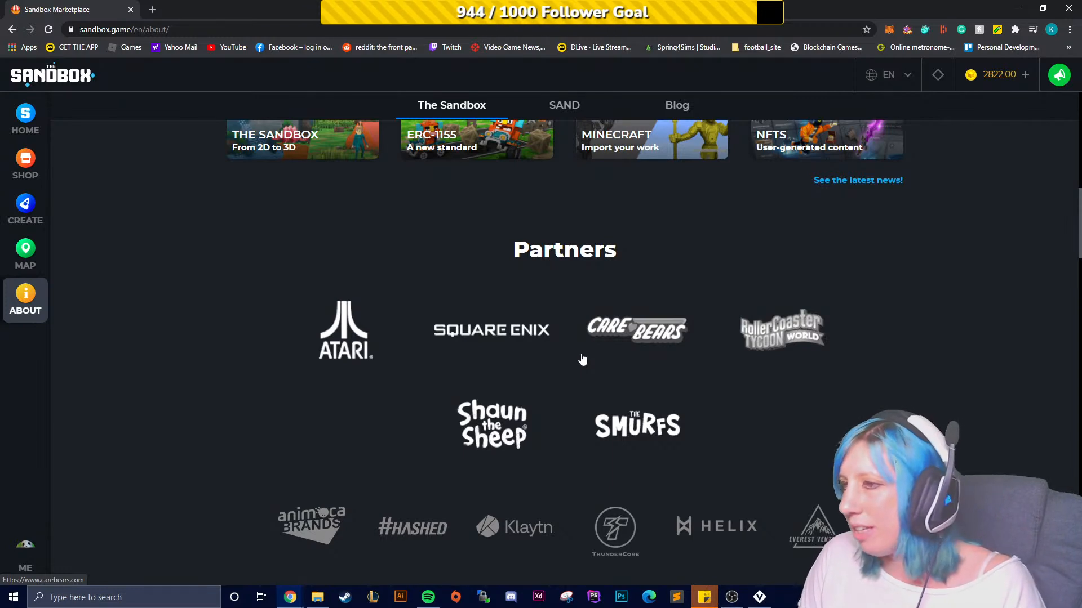
{"action": "scroll", "coordinate": [529, 327], "scroll_direction": "down", "scroll_amount": 4}
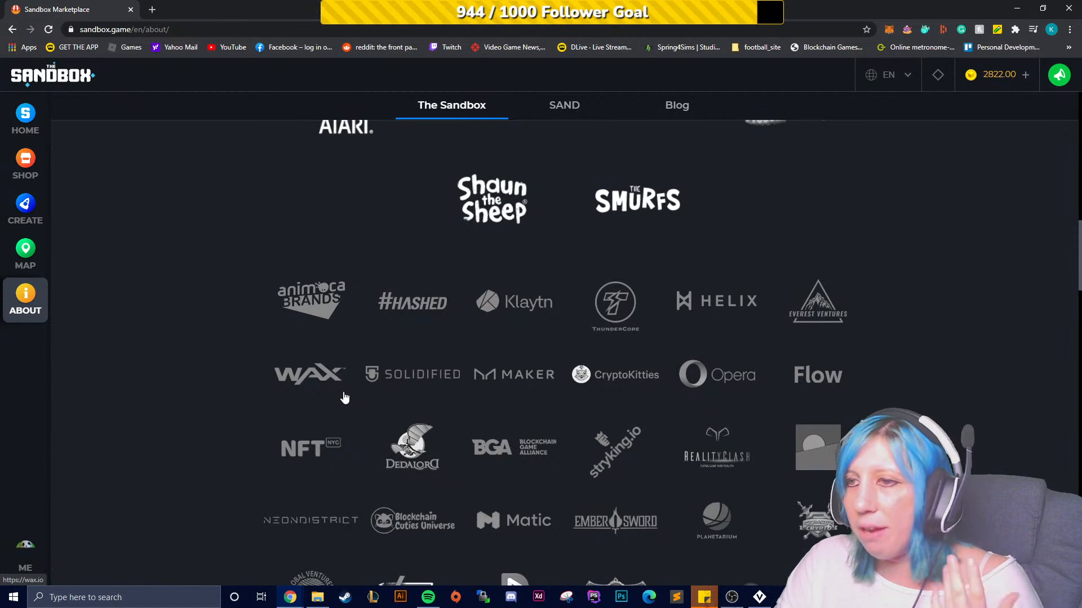
{"action": "scroll", "coordinate": [507, 383], "scroll_direction": "down", "scroll_amount": 1}
{"action": "scroll", "coordinate": [540, 400], "scroll_direction": "down", "scroll_amount": 3}
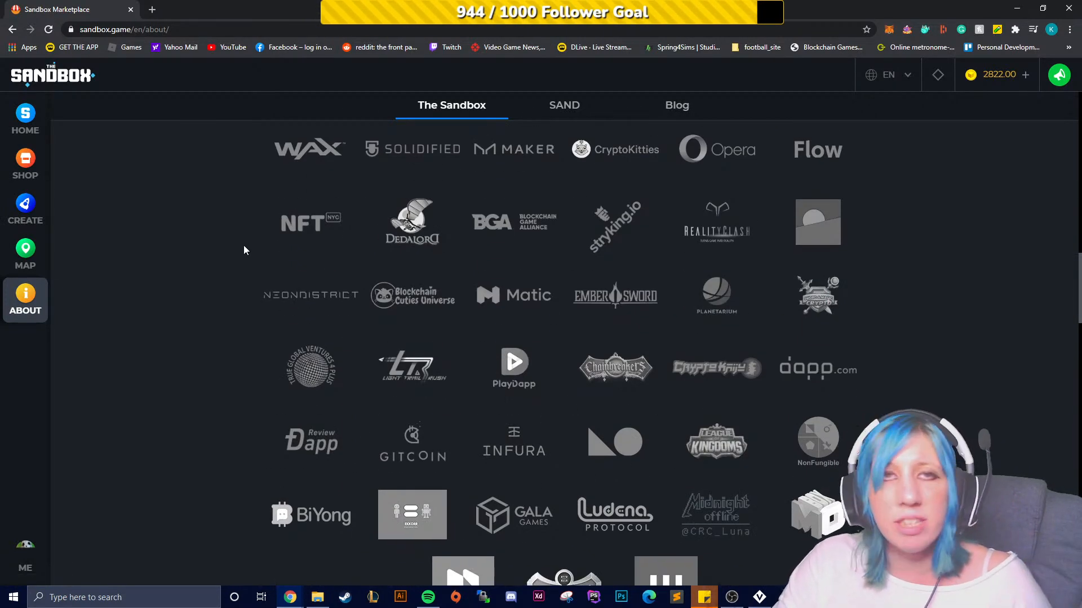
- Browse the Shop and Create pages, view the VoxEdit features section, and close the browser
{"action": "left_click", "coordinate": [24, 125]}
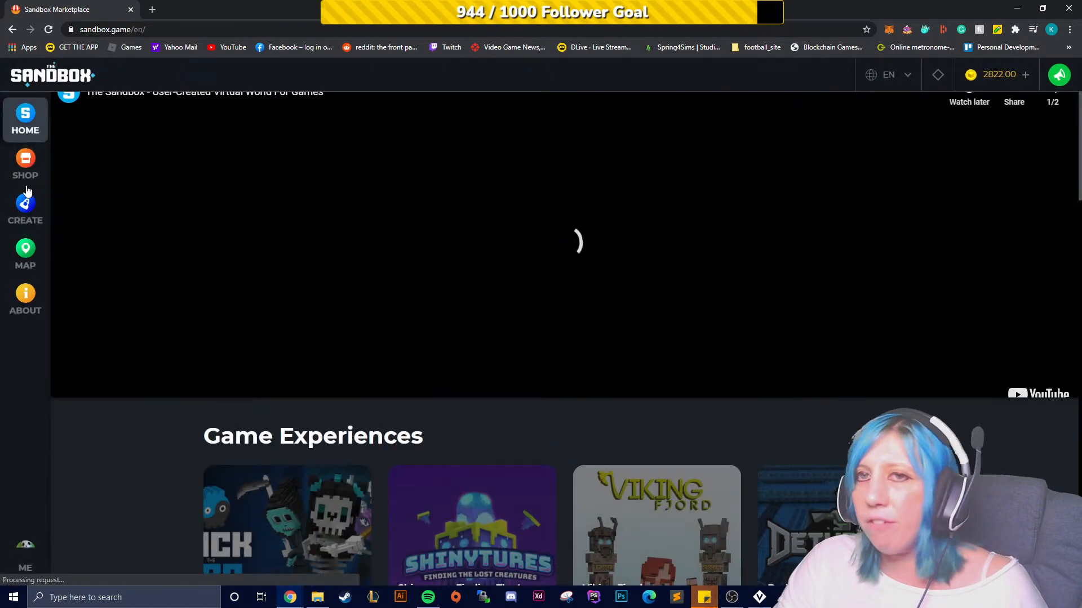
{"action": "left_click", "coordinate": [25, 163]}
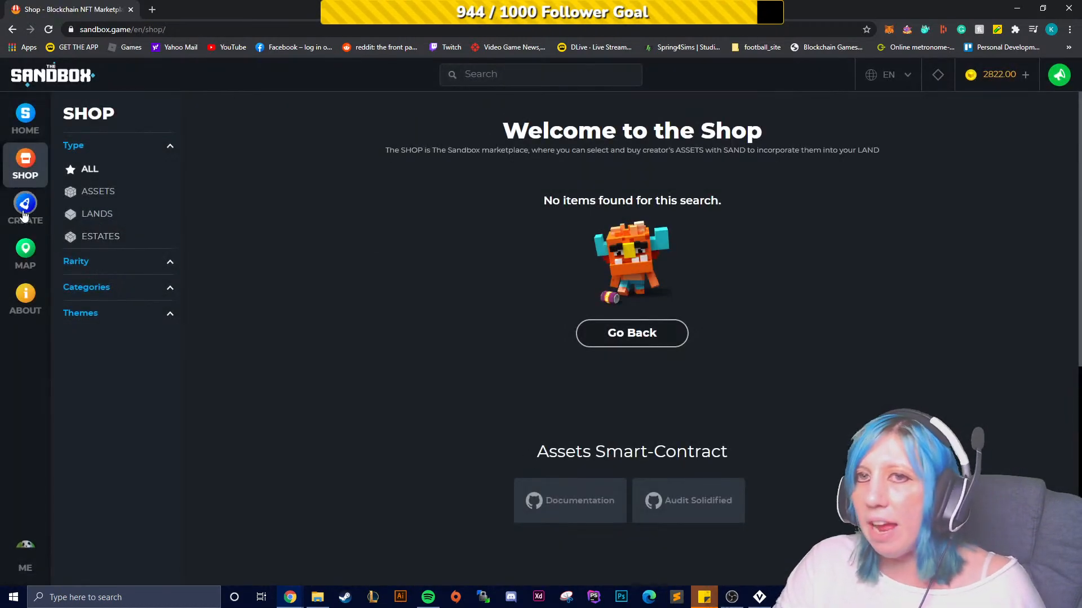
{"action": "left_click", "coordinate": [24, 216]}
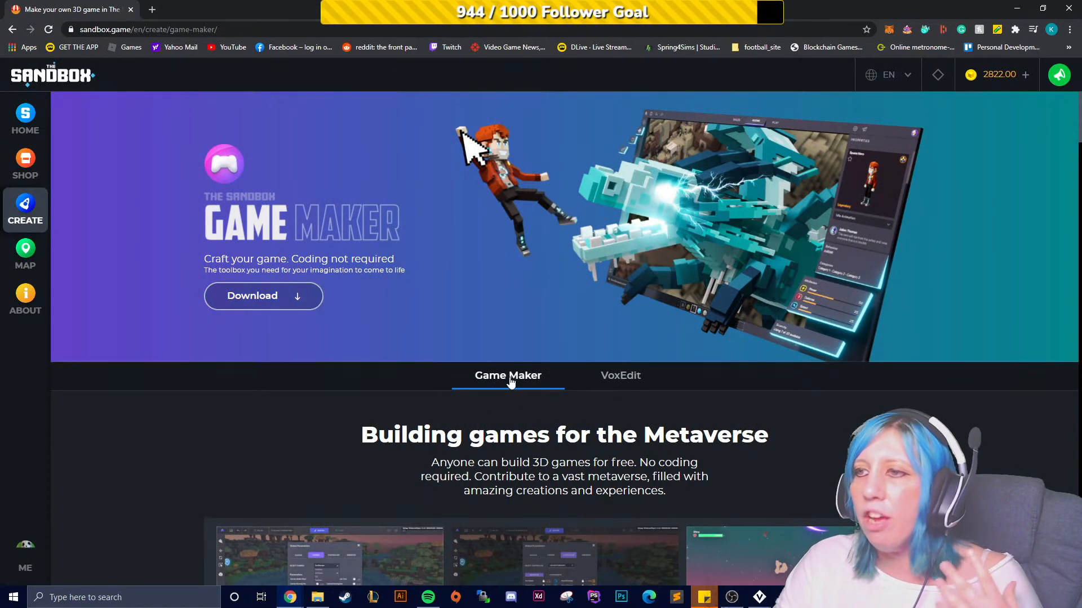
{"action": "left_click", "coordinate": [586, 375]}
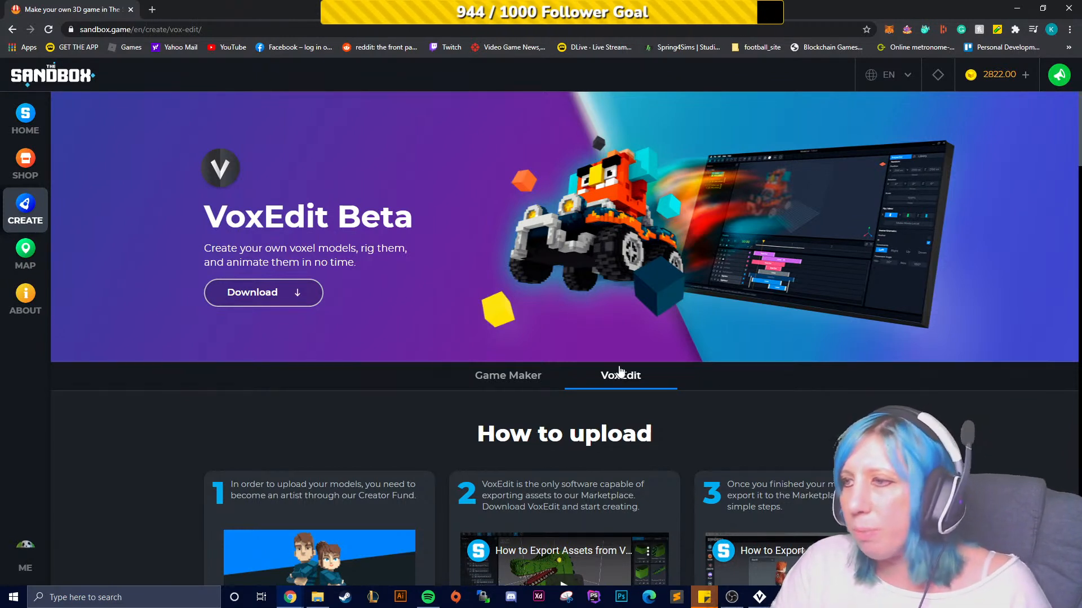
{"action": "scroll", "coordinate": [619, 370], "scroll_direction": "down", "scroll_amount": 9}
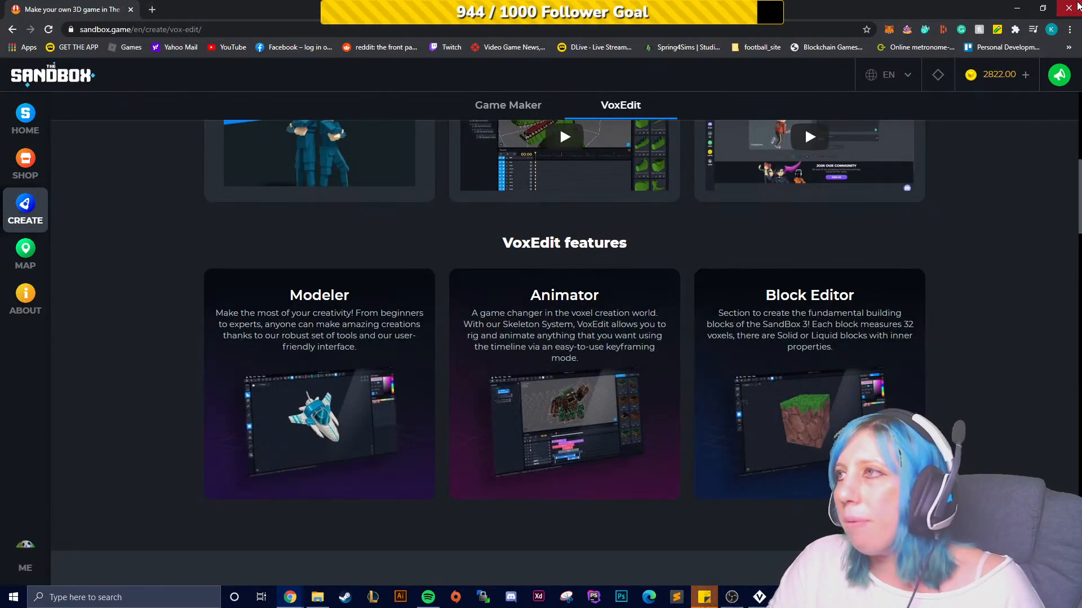
{"action": "left_click", "coordinate": [1076, 7]}
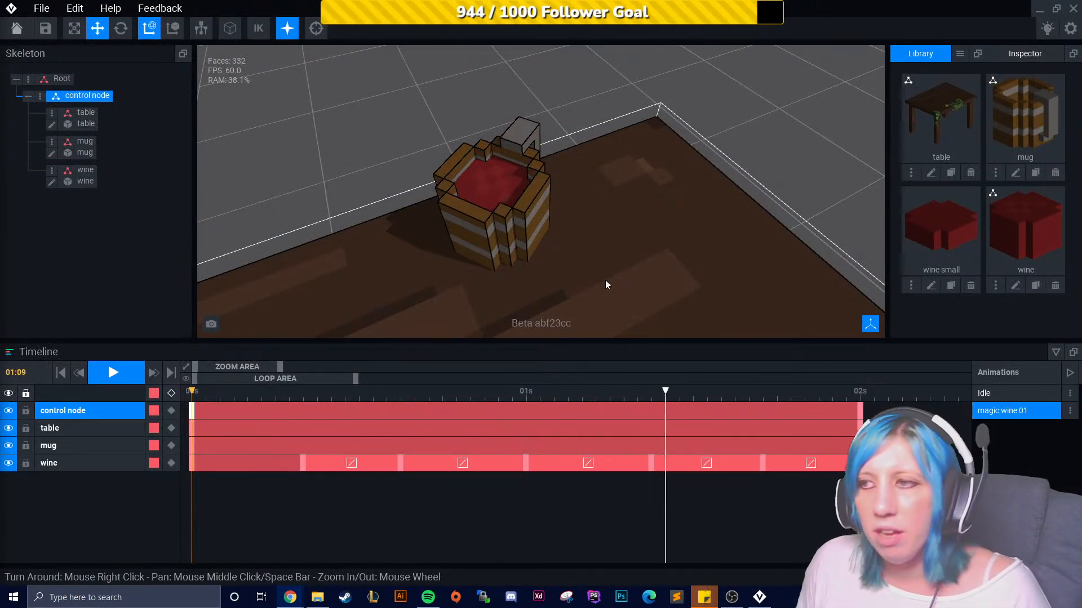
- Stop the playback and orbit and zoom around the table scene
{"action": "right_click_drag", "start_coordinate": [605, 279], "coordinate": [618, 304]}
{"action": "scroll", "coordinate": [618, 304], "scroll_direction": "down", "scroll_amount": 5}
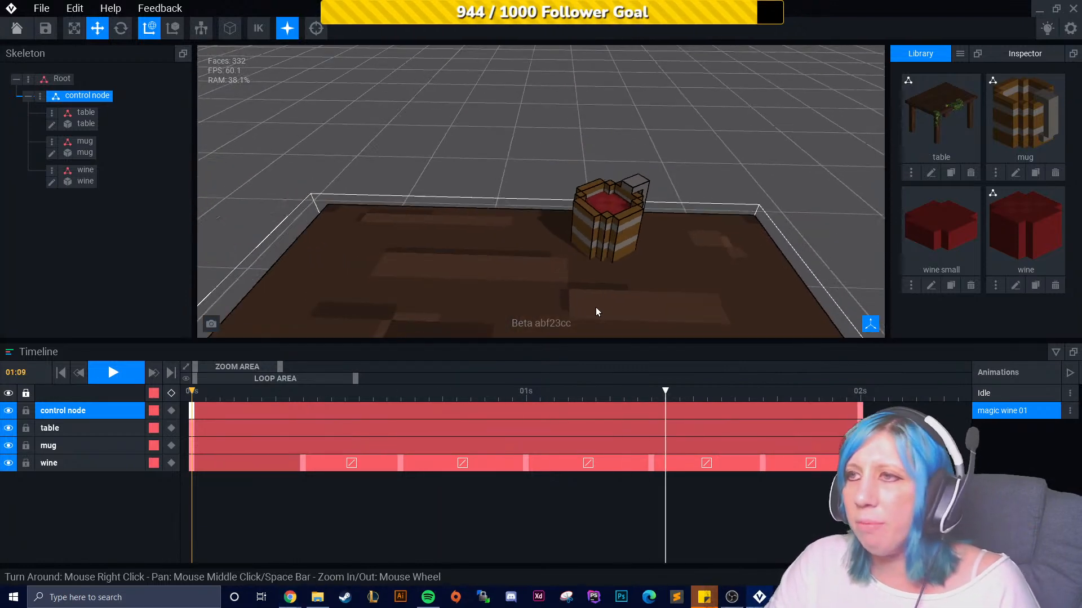
{"action": "middle_click_drag", "start_coordinate": [636, 319], "coordinate": [615, 265]}
{"action": "scroll", "coordinate": [615, 266], "scroll_direction": "down", "scroll_amount": 5}
{"action": "right_click_drag", "start_coordinate": [684, 280], "coordinate": [580, 299]}
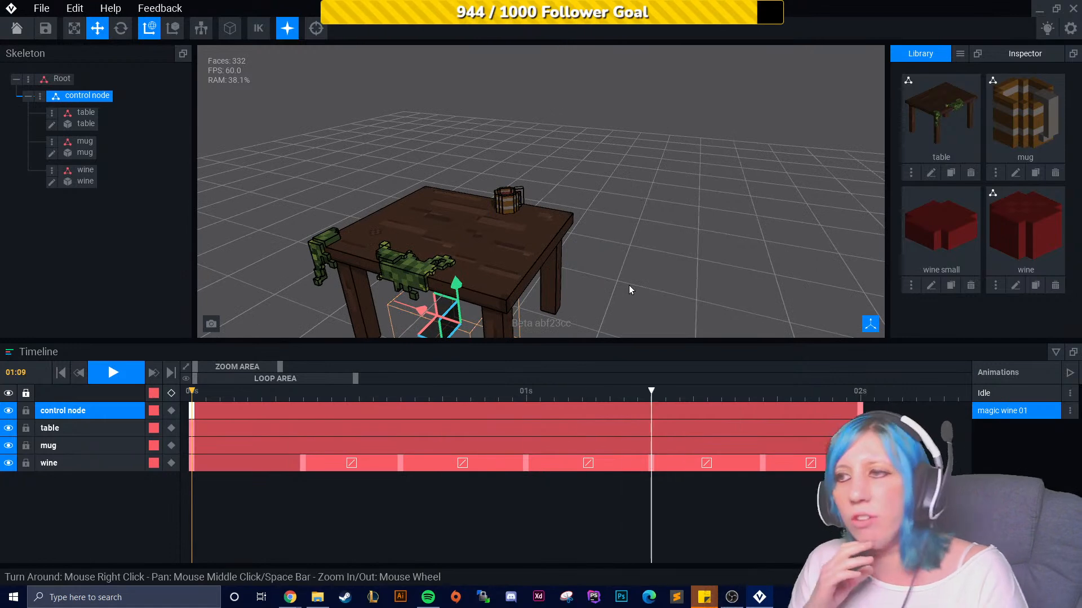
{"action": "left_click", "coordinate": [125, 379]}
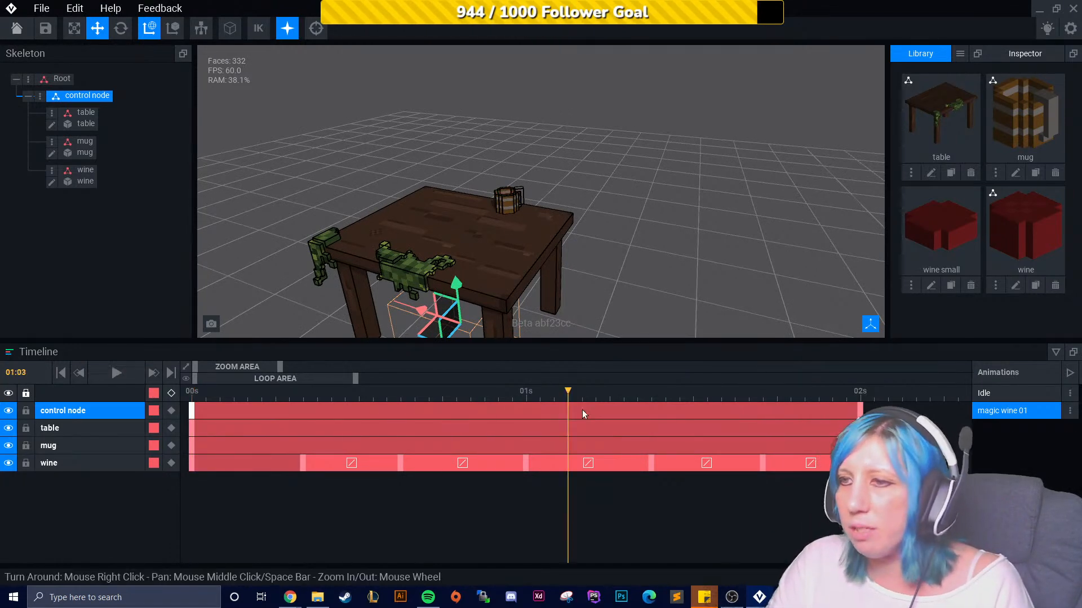
{"action": "scroll", "coordinate": [581, 285], "scroll_direction": "up", "scroll_amount": 2}
{"action": "right_click_drag", "start_coordinate": [581, 285], "coordinate": [630, 213]}
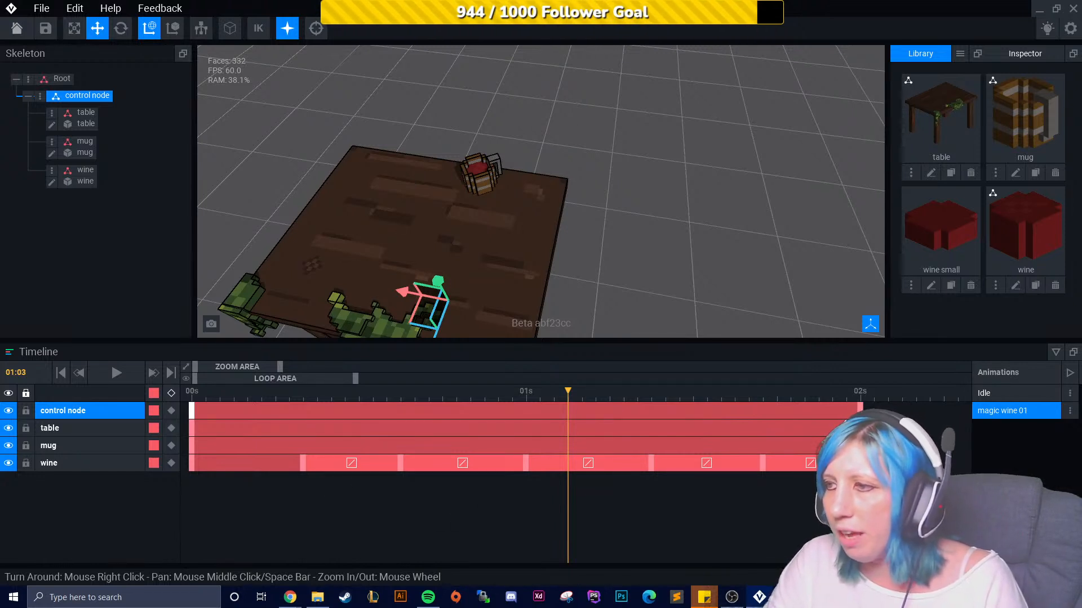
- Stretch the wine keyframes and extend the control node track to about 2.3 seconds, returning the playhead to the start
{"action": "left_click_drag", "start_coordinate": [762, 464], "coordinate": [455, 469]}
{"action": "left_click_drag", "start_coordinate": [568, 392], "coordinate": [220, 426]}
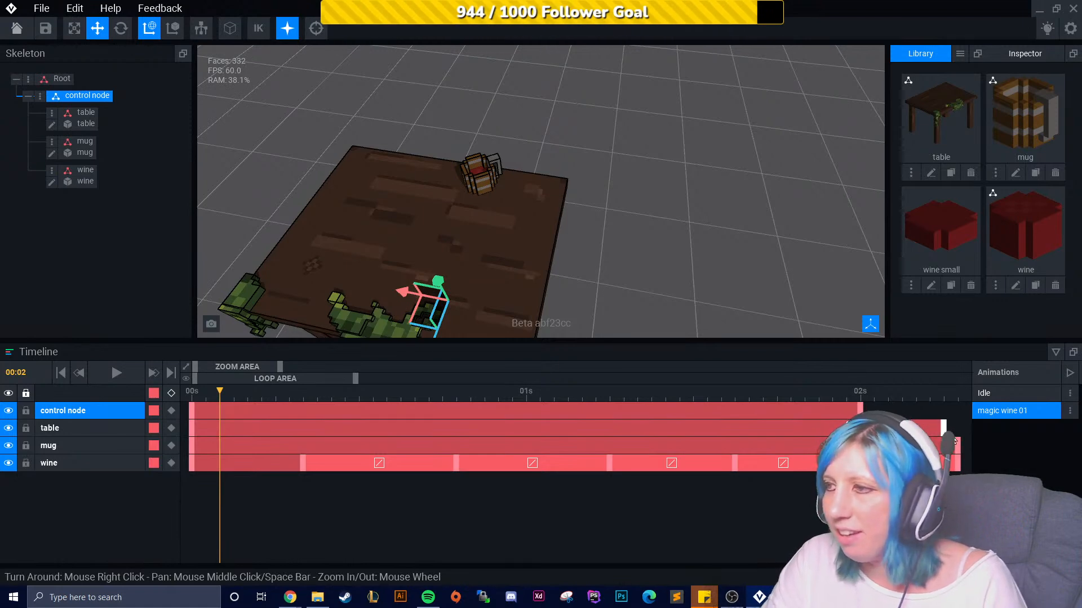
{"action": "left_click_drag", "start_coordinate": [861, 411], "coordinate": [956, 417]}
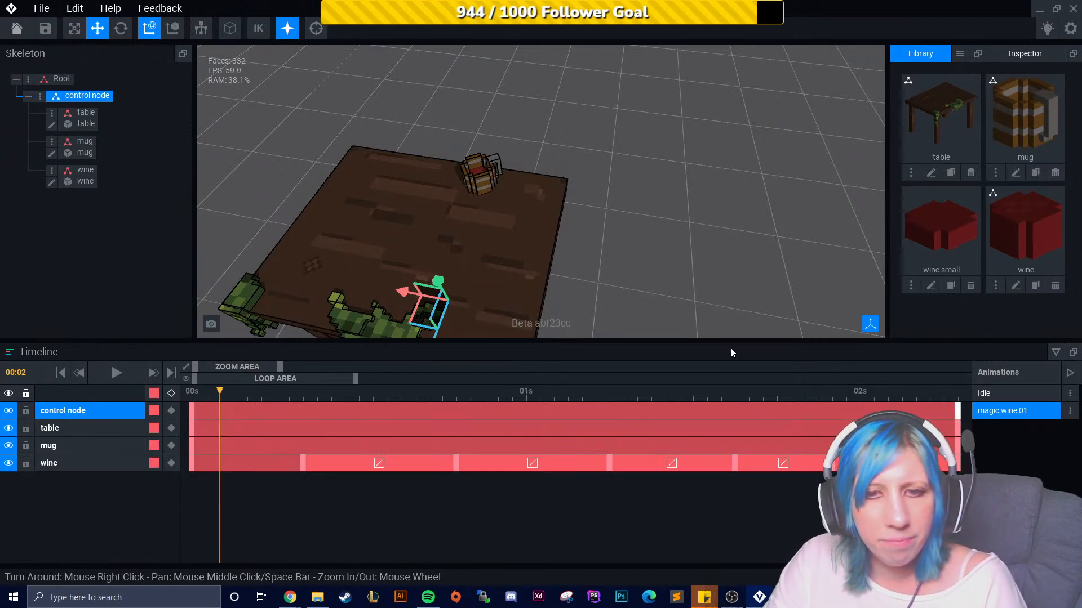
{"action": "mouse_move", "coordinate": [607, 317]}
{"action": "right_mouse_down"}
{"action": "mouse_move", "coordinate": [698, 305]}
{"action": "mouse_move", "coordinate": [612, 302]}
{"action": "right_mouse_up"}
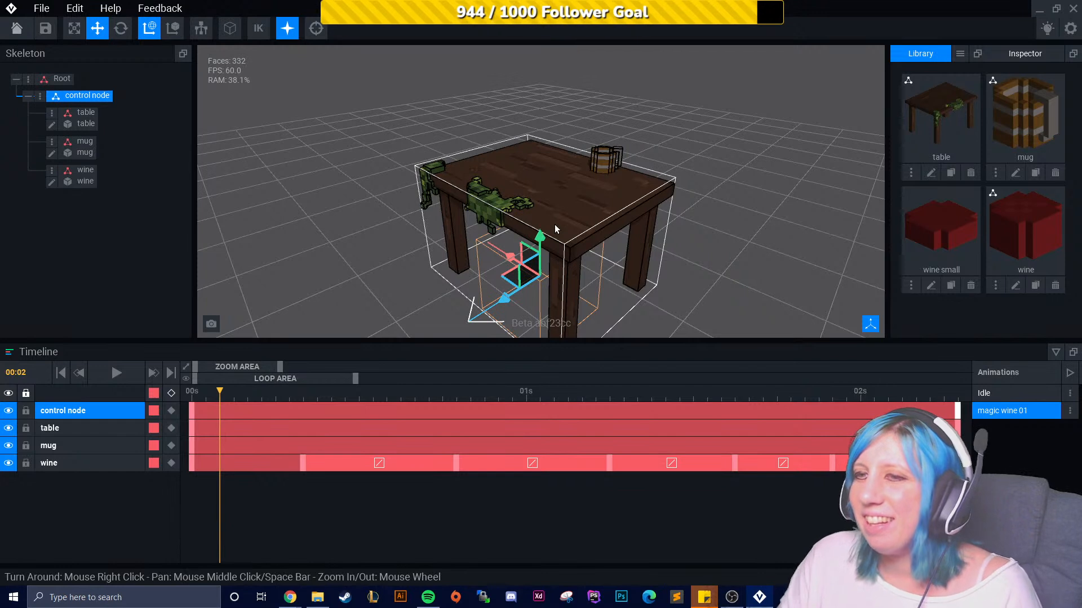
{"action": "left_click_drag", "start_coordinate": [220, 391], "coordinate": [191, 390]}
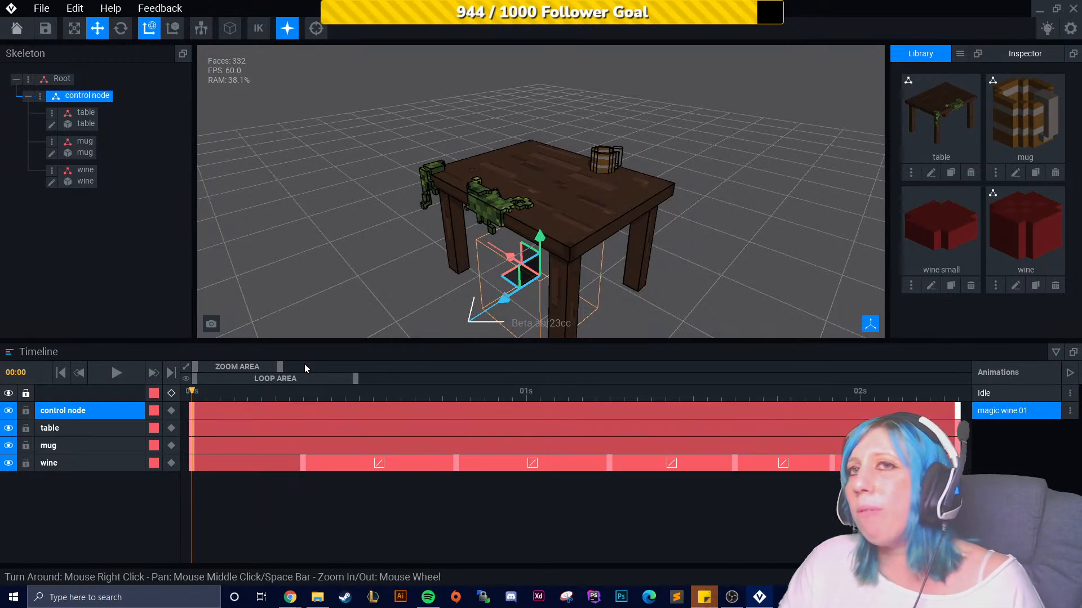
- Orbit and zoom around the table and mug to inspect the scene
{"action": "scroll", "coordinate": [388, 225], "scroll_direction": "up", "scroll_amount": 4}
{"action": "right_click_drag", "start_coordinate": [301, 162], "coordinate": [380, 168]}
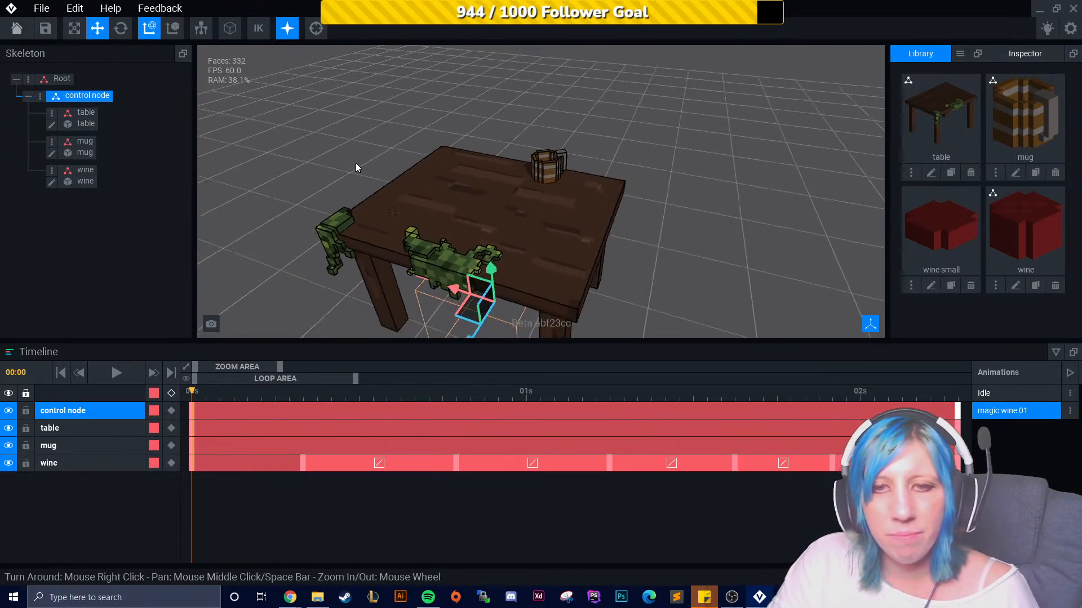
{"action": "right_click_drag", "start_coordinate": [451, 181], "coordinate": [623, 168]}
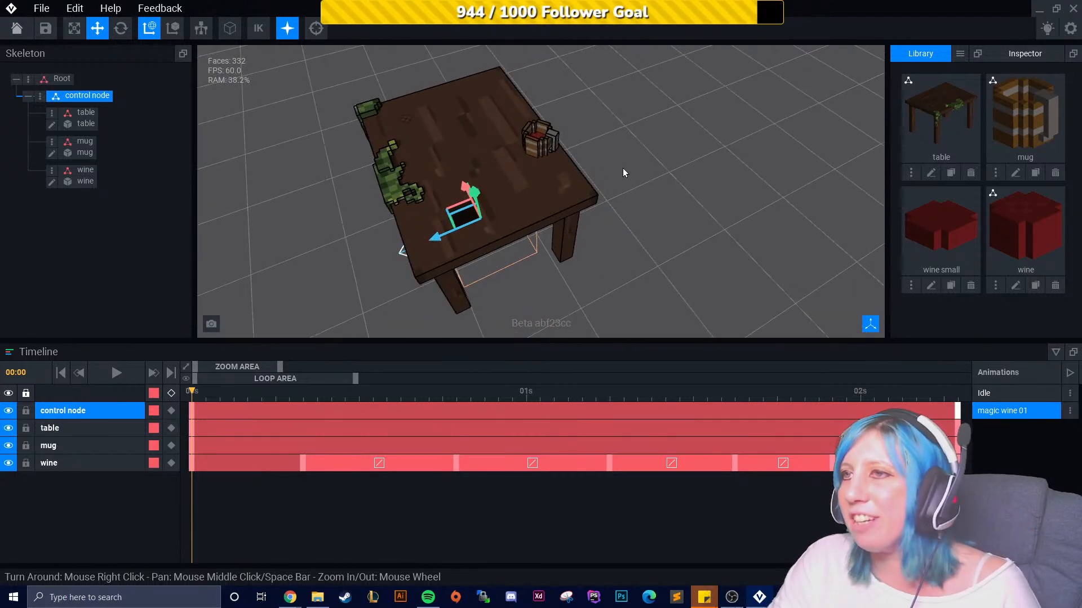
{"action": "scroll", "coordinate": [659, 167], "scroll_direction": "up", "scroll_amount": 5}
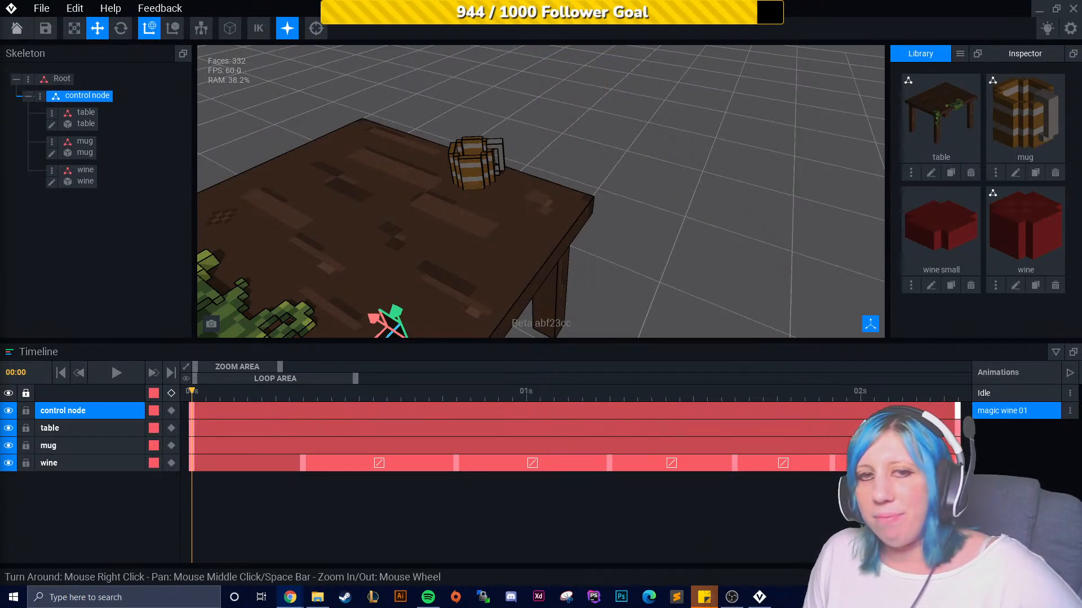
{"action": "right_click_drag", "start_coordinate": [648, 220], "coordinate": [703, 243]}
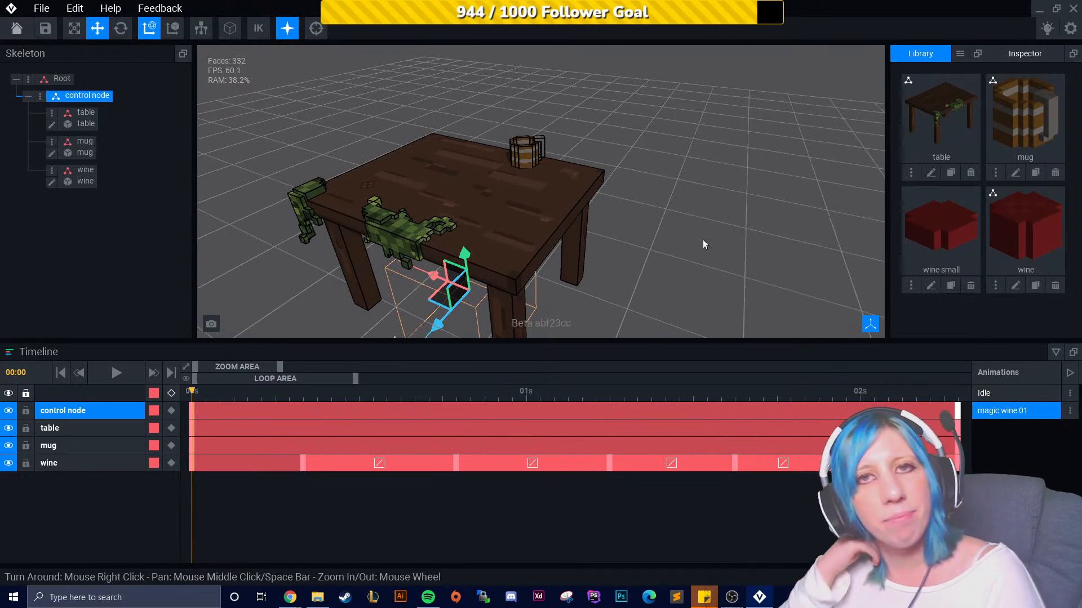